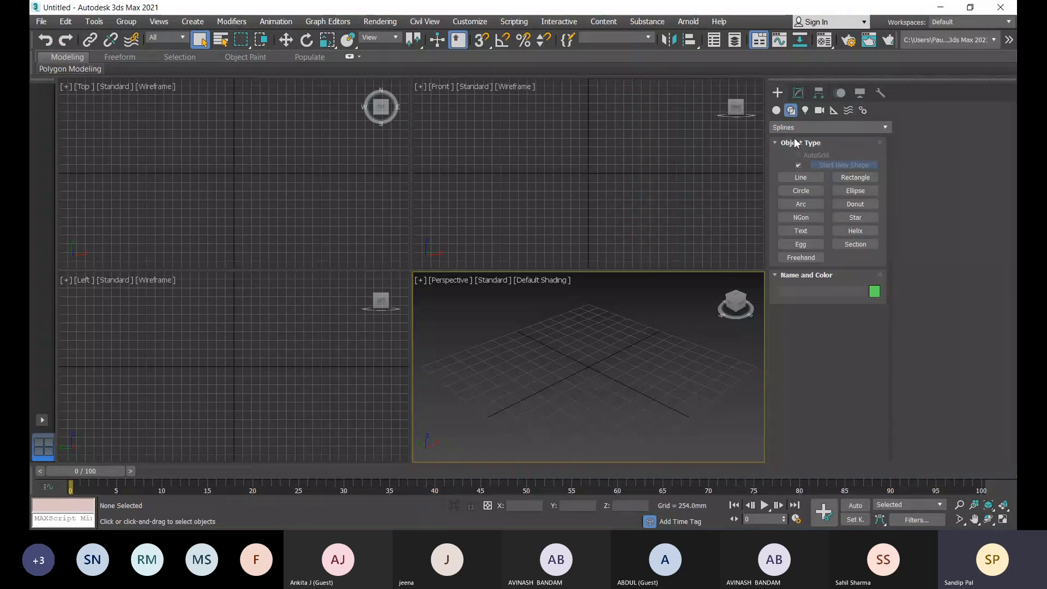
Start the Line spline tool and set the snap settings to snap to grid points
{"action": "left_click", "coordinate": [801, 177]}
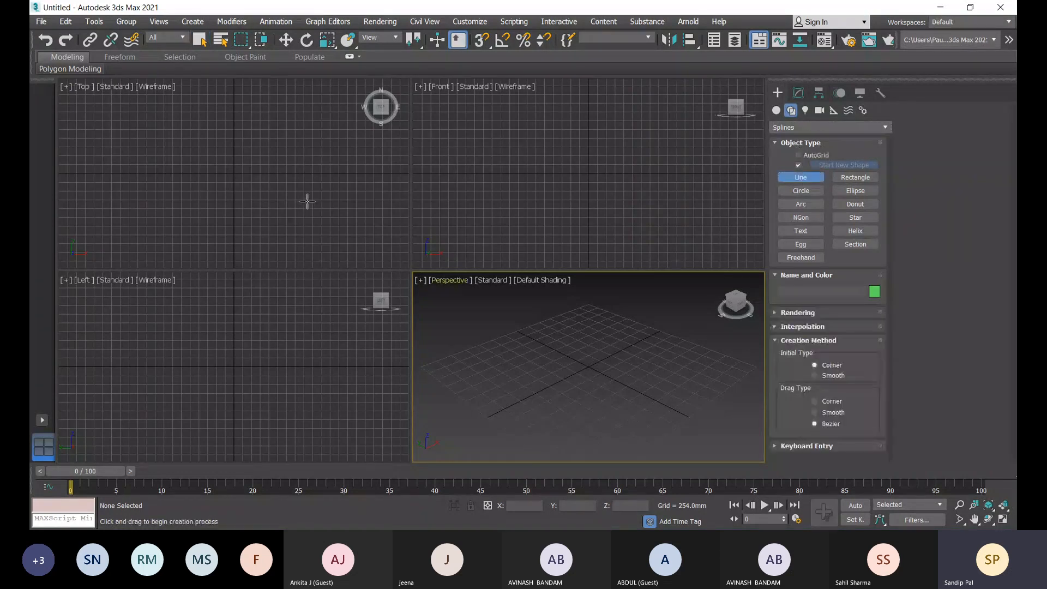
{"action": "middle_click_drag", "start_coordinate": [306, 200], "coordinate": [264, 245]}
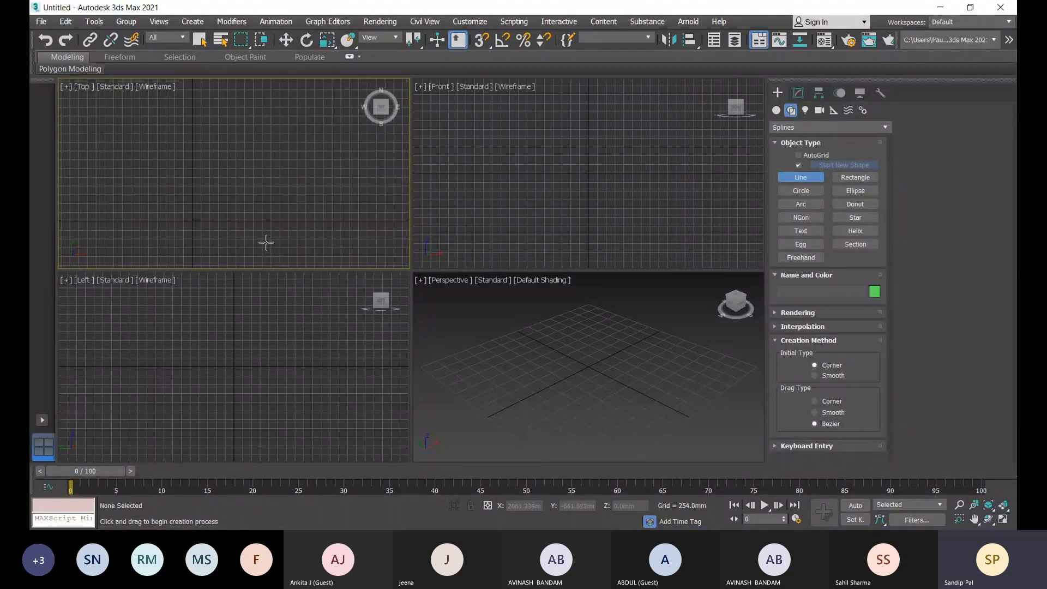
{"action": "middle_click_drag", "start_coordinate": [249, 364], "coordinate": [269, 412]}
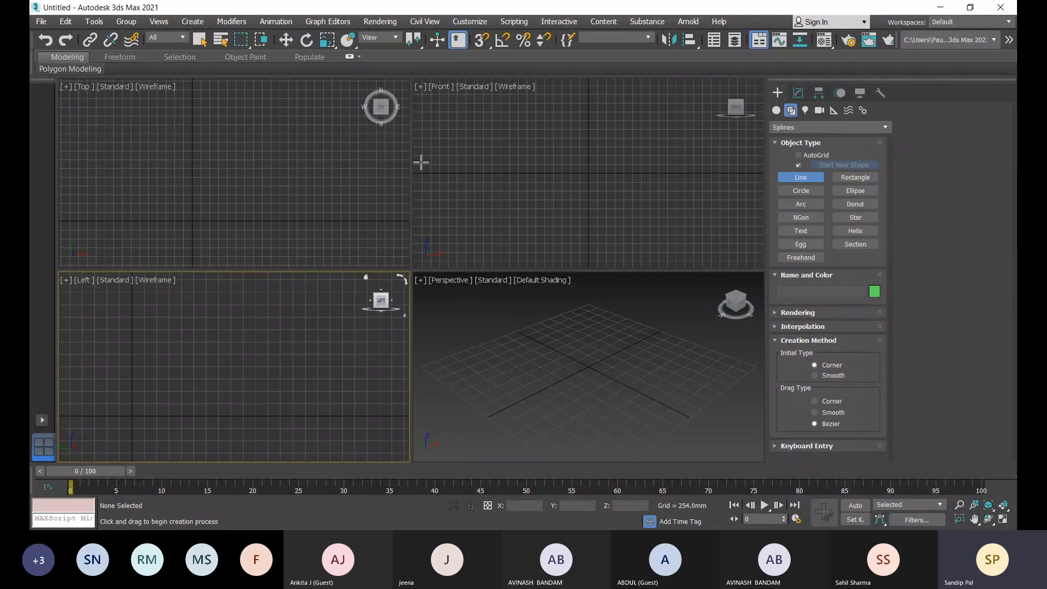
{"action": "right_click", "coordinate": [482, 40]}
{"action": "left_click", "coordinate": [441, 234]}
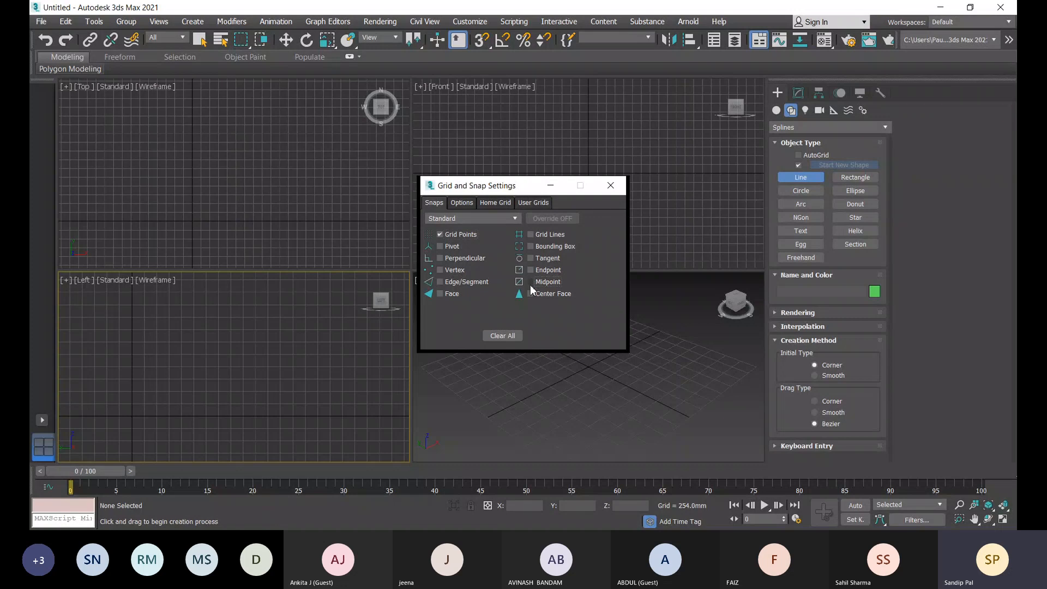
{"action": "left_click", "coordinate": [611, 186]}
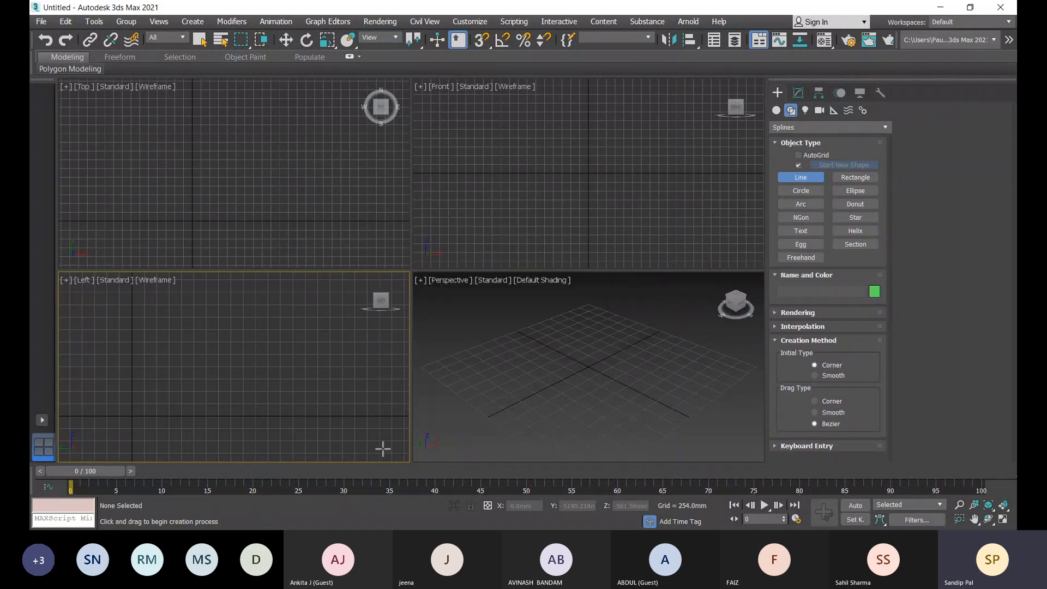
Set the line's drag type to Corner and turn on 3D snapping
{"action": "left_click", "coordinate": [816, 403]}
{"action": "middle_click_drag", "start_coordinate": [267, 416], "coordinate": [253, 419]}
{"action": "scroll", "coordinate": [303, 420], "scroll_direction": "up", "scroll_amount": 2}
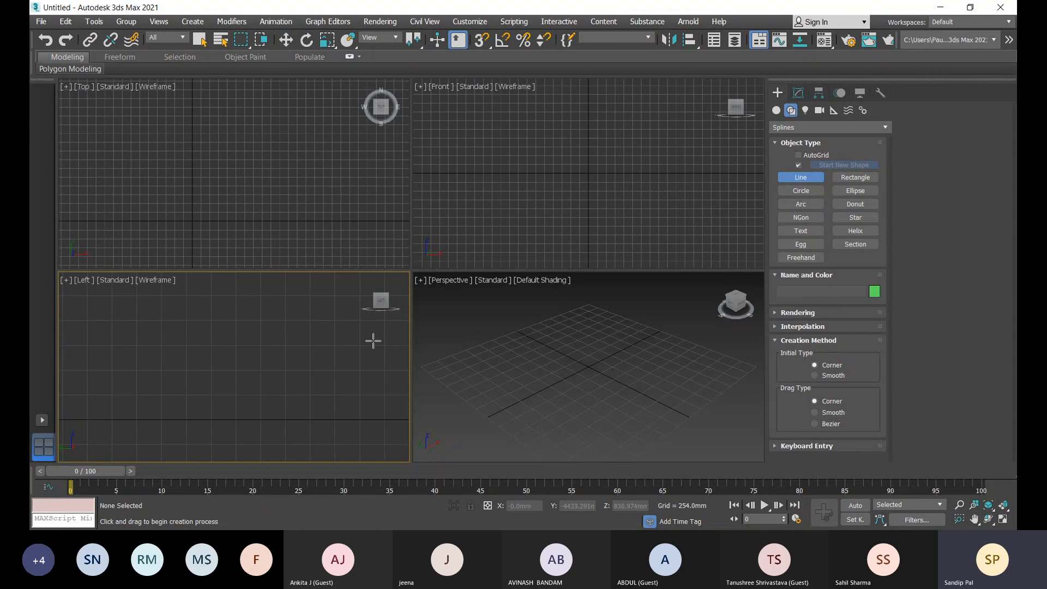
{"action": "key", "text": "s"}
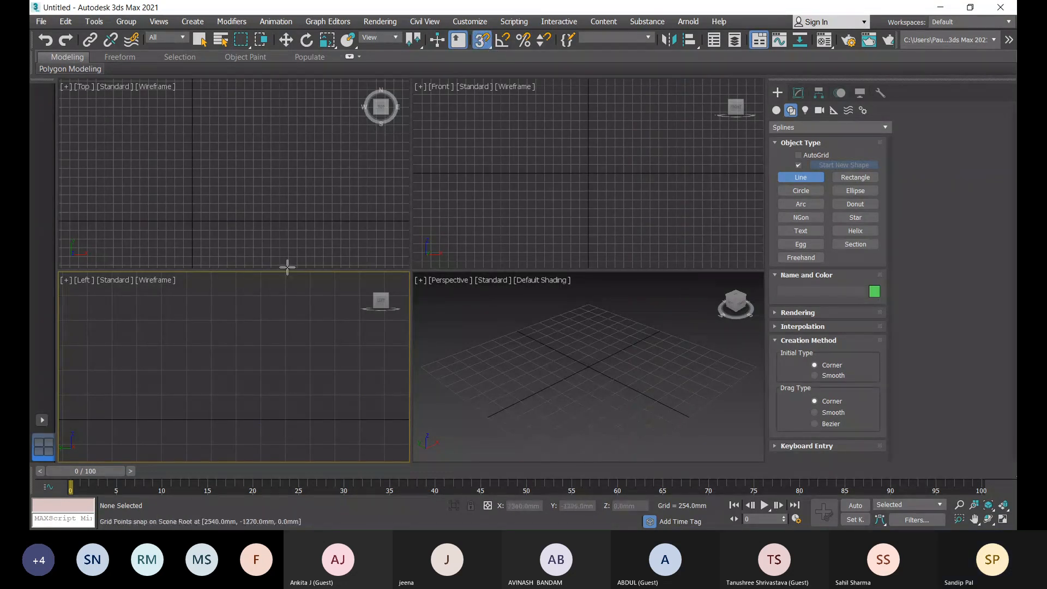
{"action": "scroll", "coordinate": [311, 409], "scroll_direction": "down", "scroll_amount": 2}
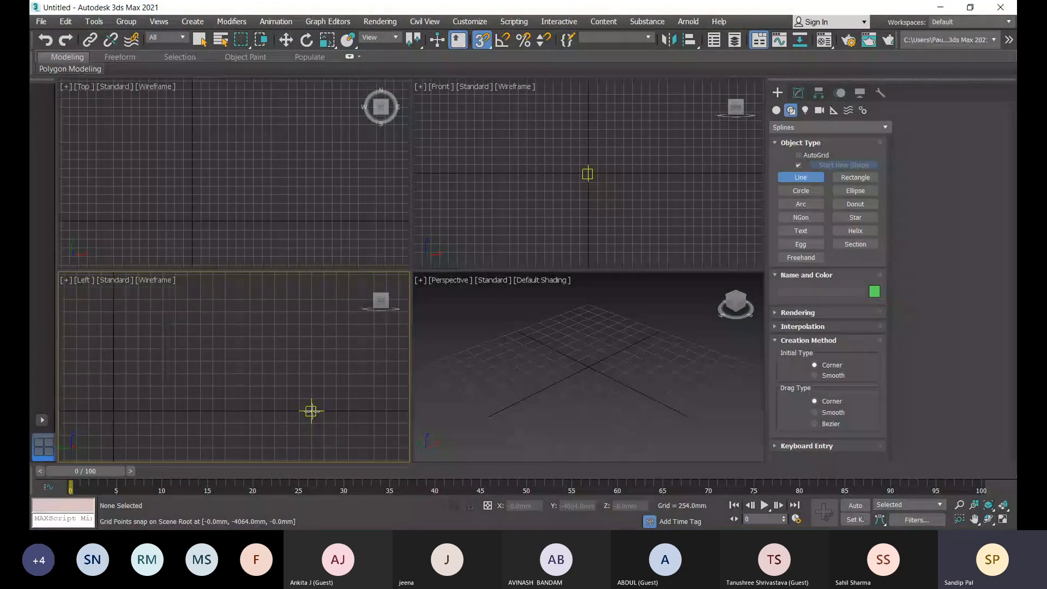
Draw the first four steps of a stair profile in the Left viewport, with 508 mm risers and 1016 mm treads
{"action": "left_click", "coordinate": [311, 410]}
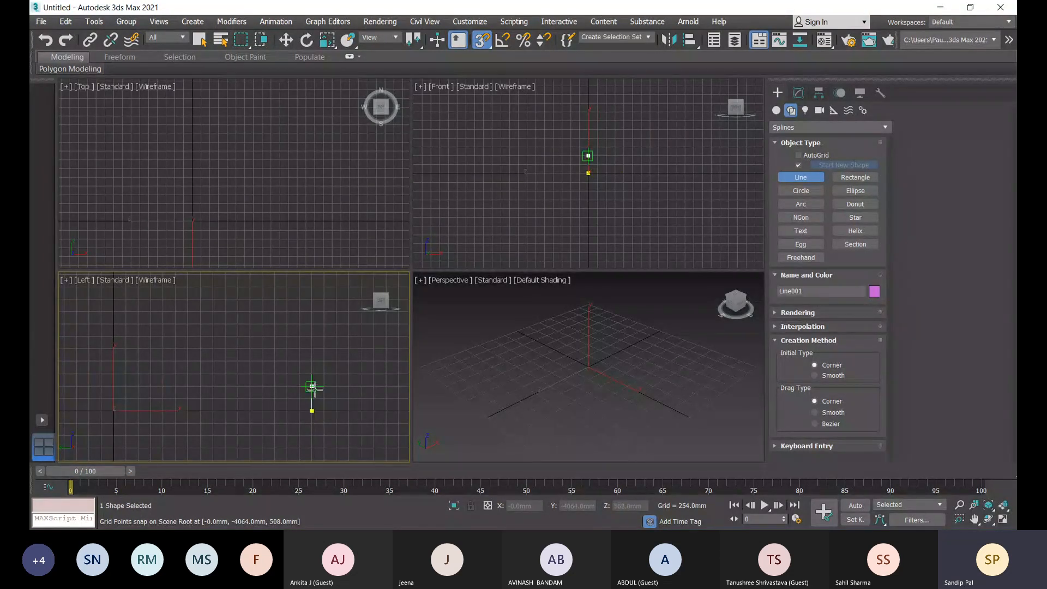
{"action": "left_click", "coordinate": [312, 386]}
{"action": "middle_click_drag", "start_coordinate": [273, 386], "coordinate": [280, 367]}
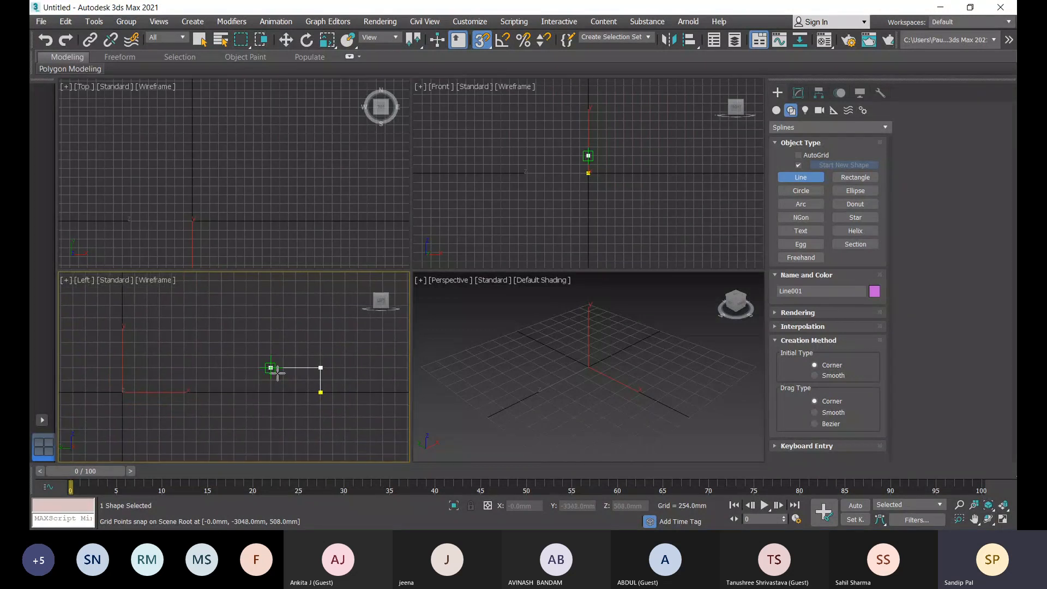
{"action": "left_click", "coordinate": [272, 369]}
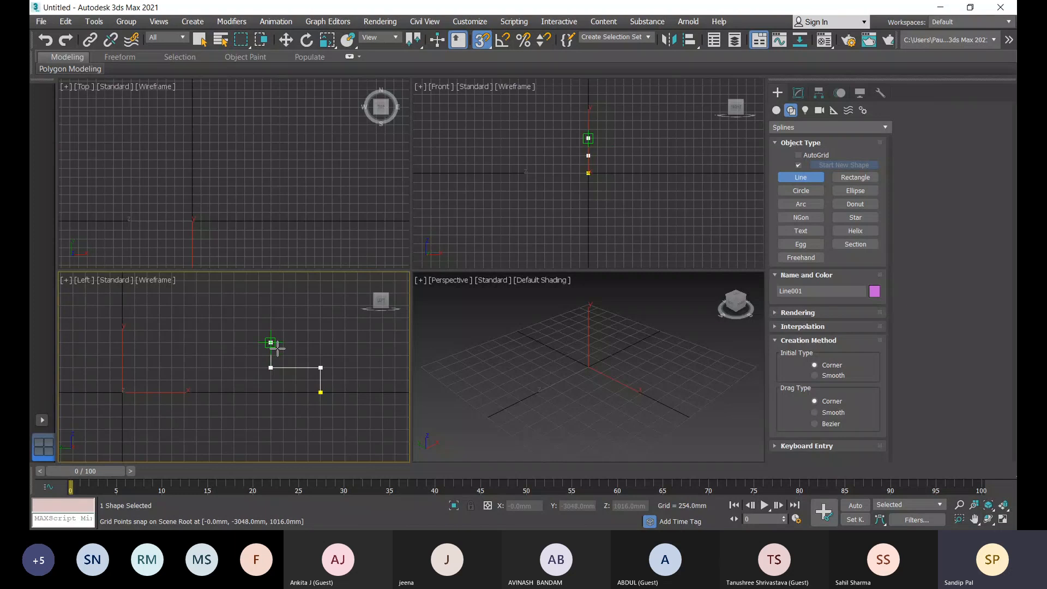
{"action": "left_click", "coordinate": [270, 342]}
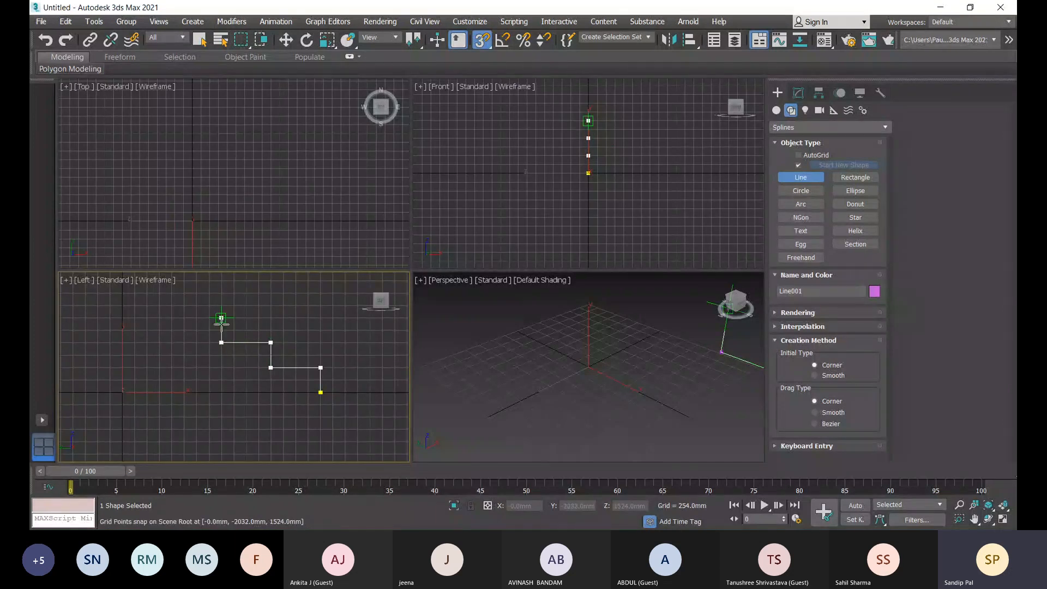
{"action": "middle_click_drag", "start_coordinate": [219, 347], "coordinate": [260, 327]}
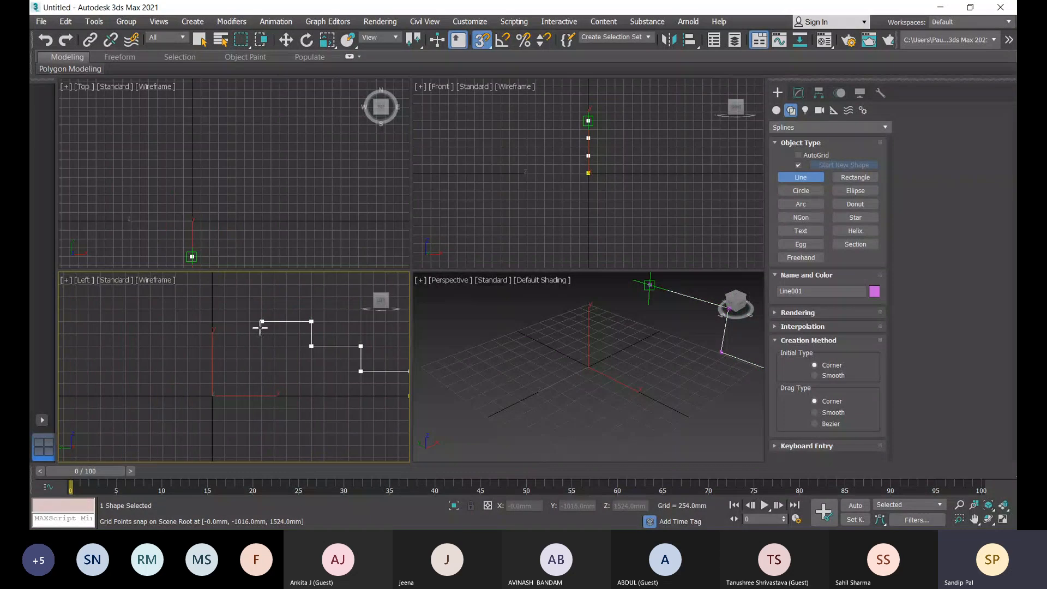
{"action": "left_click", "coordinate": [262, 297]}
{"action": "middle_click_drag", "start_coordinate": [214, 297], "coordinate": [225, 367]}
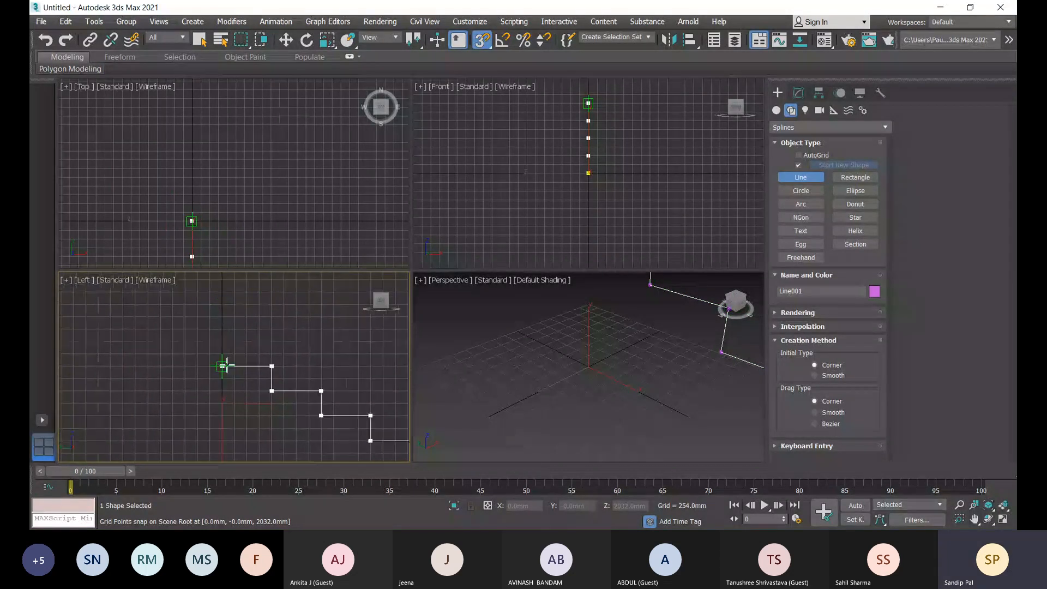
{"action": "left_click", "coordinate": [223, 366]}
Continue the stair profile upward with six more steps of 508 mm rise and 1016 mm tread
{"action": "left_click", "coordinate": [222, 341]}
{"action": "left_click", "coordinate": [173, 342]}
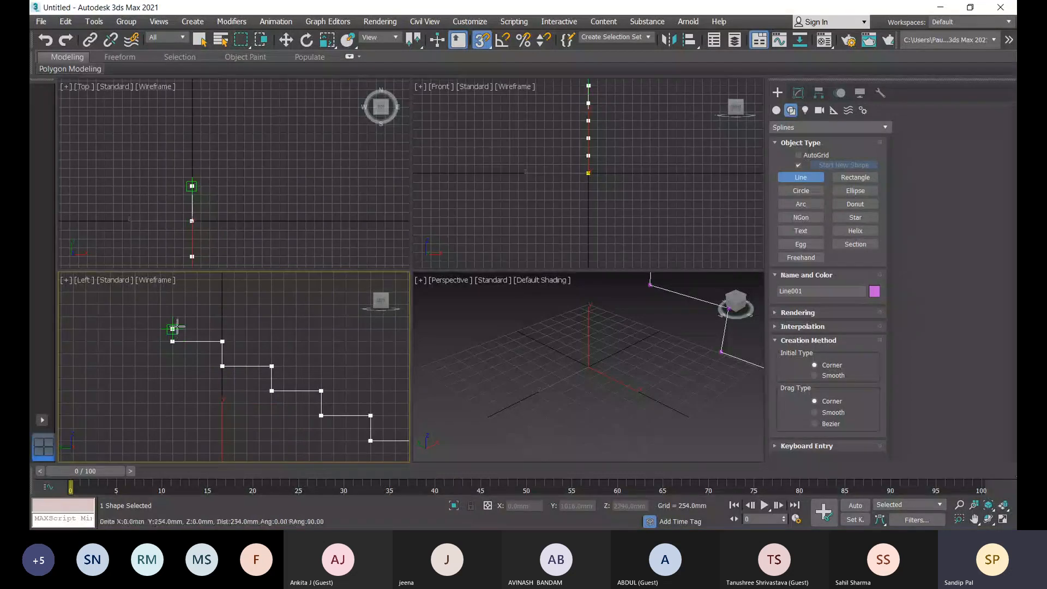
{"action": "left_click", "coordinate": [173, 316]}
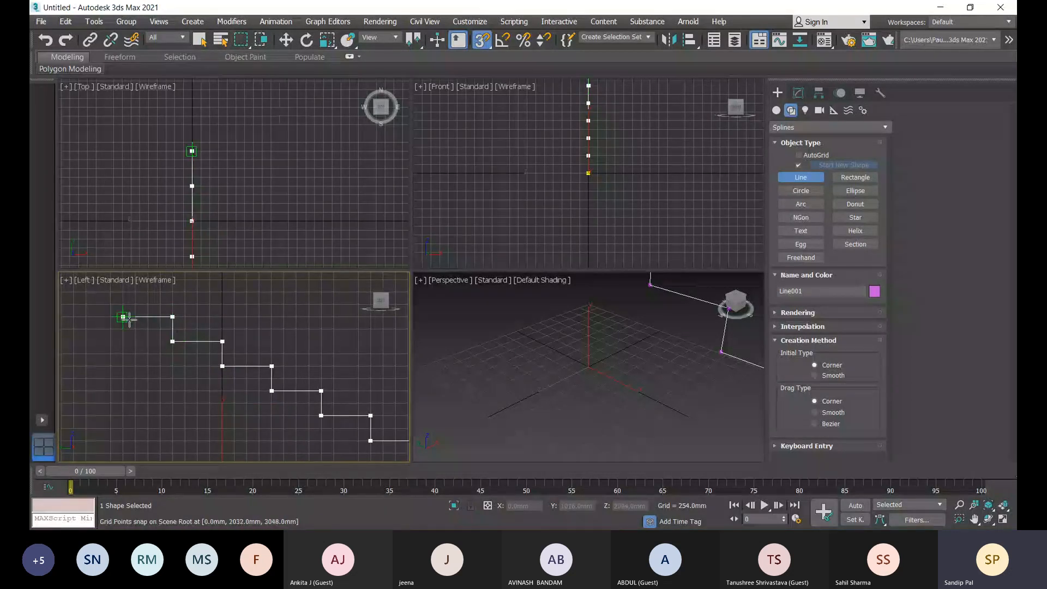
{"action": "left_click", "coordinate": [123, 317]}
{"action": "middle_click_drag", "start_coordinate": [124, 317], "coordinate": [197, 340]}
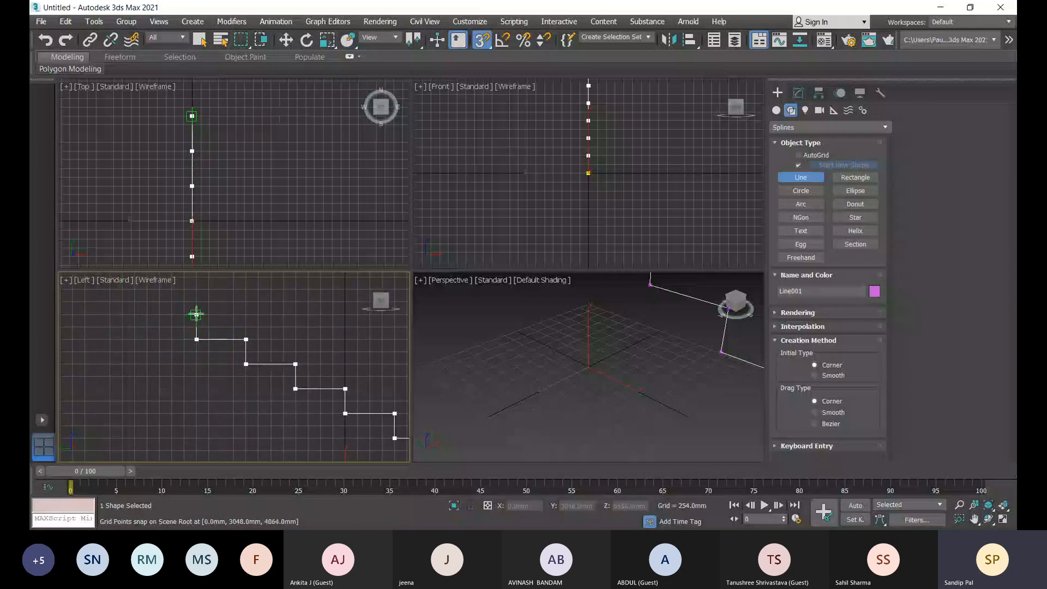
{"action": "left_click", "coordinate": [196, 315]}
{"action": "left_click", "coordinate": [147, 314]}
{"action": "middle_click_drag", "start_coordinate": [149, 293], "coordinate": [153, 330]}
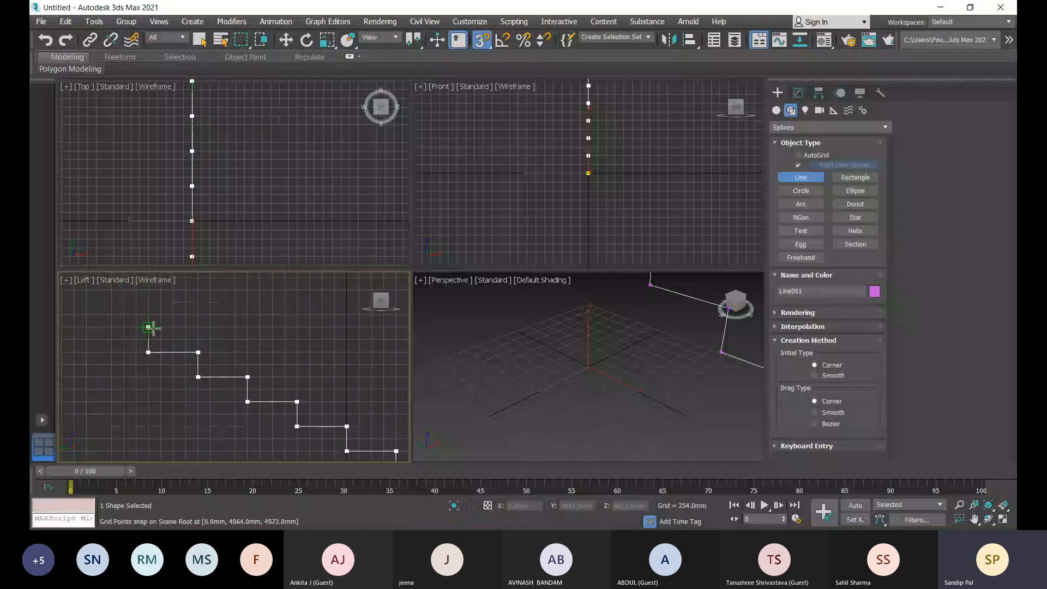
{"action": "left_click", "coordinate": [149, 327]}
{"action": "left_click", "coordinate": [99, 327]}
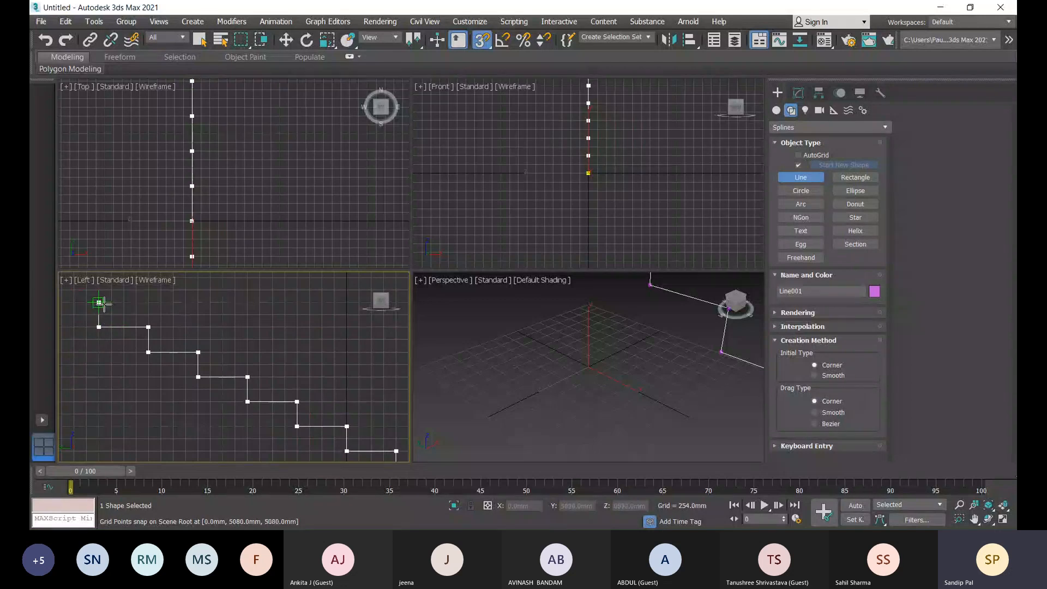
{"action": "middle_click_drag", "start_coordinate": [98, 327], "coordinate": [151, 302]}
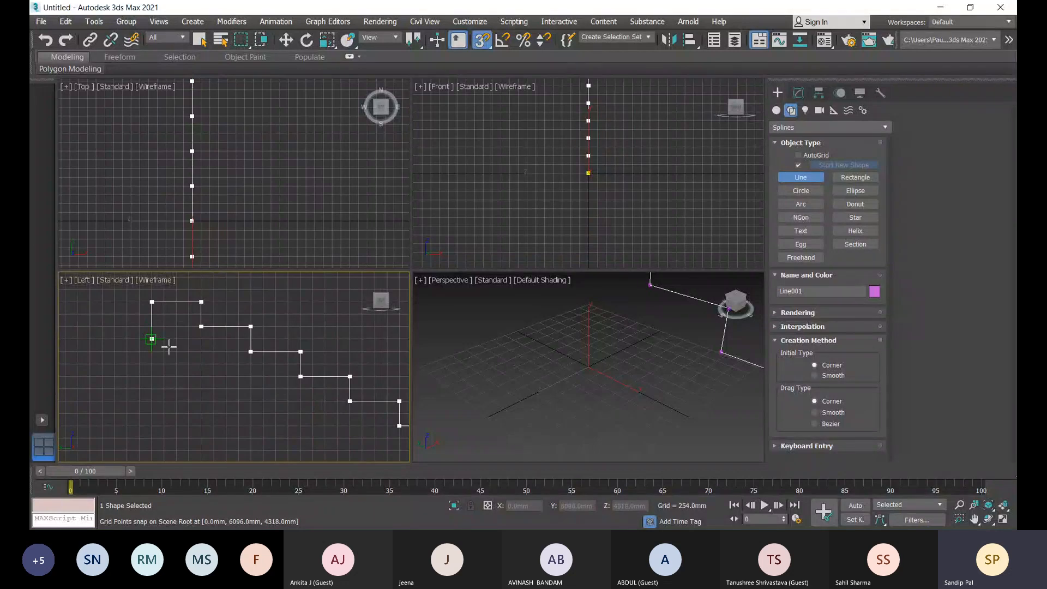
Close the stair profile with a sloped underside and a flat base about 508 mm long at the foot, and turn off snapping
{"action": "scroll", "coordinate": [229, 390], "scroll_direction": "down", "scroll_amount": 3}
{"action": "scroll", "coordinate": [276, 366], "scroll_direction": "up", "scroll_amount": 3}
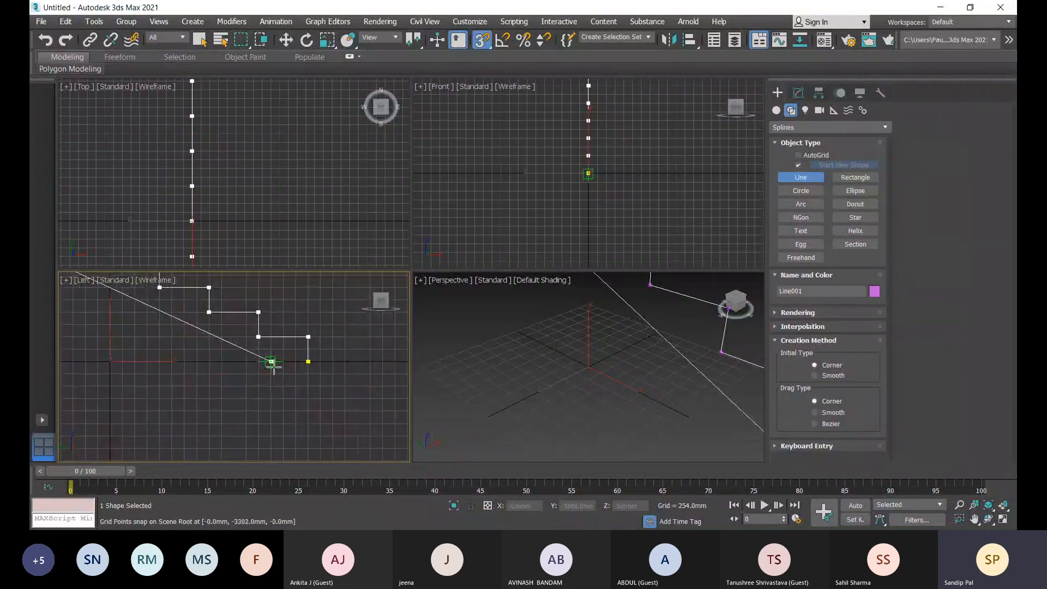
{"action": "left_click", "coordinate": [308, 365]}
{"action": "scroll", "coordinate": [493, 367], "scroll_direction": "down", "scroll_amount": 5}
{"action": "middle_click_drag", "start_coordinate": [495, 367], "coordinate": [599, 458]}
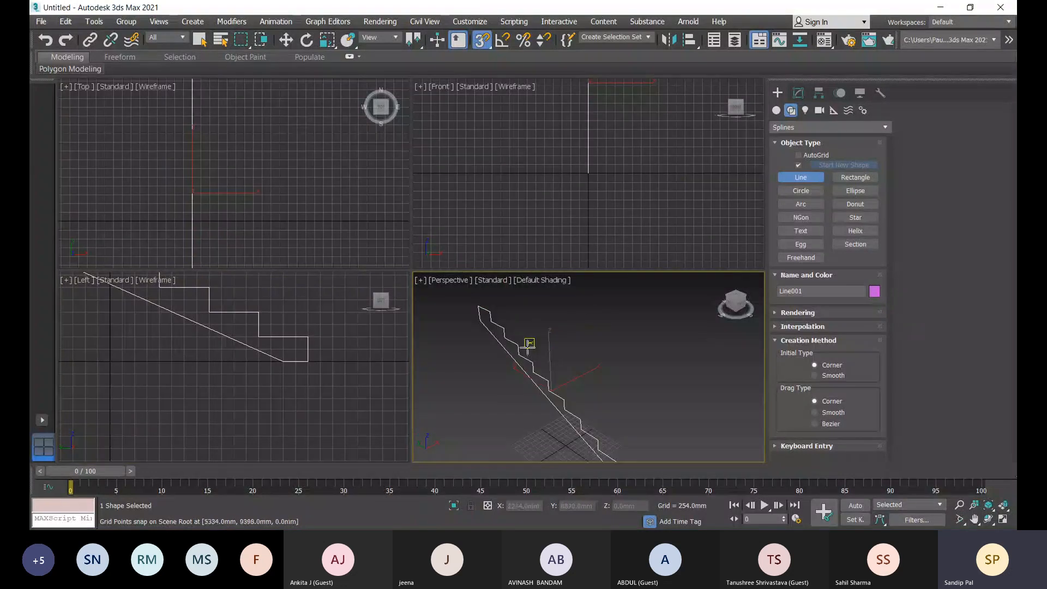
{"action": "key", "text": "s"}
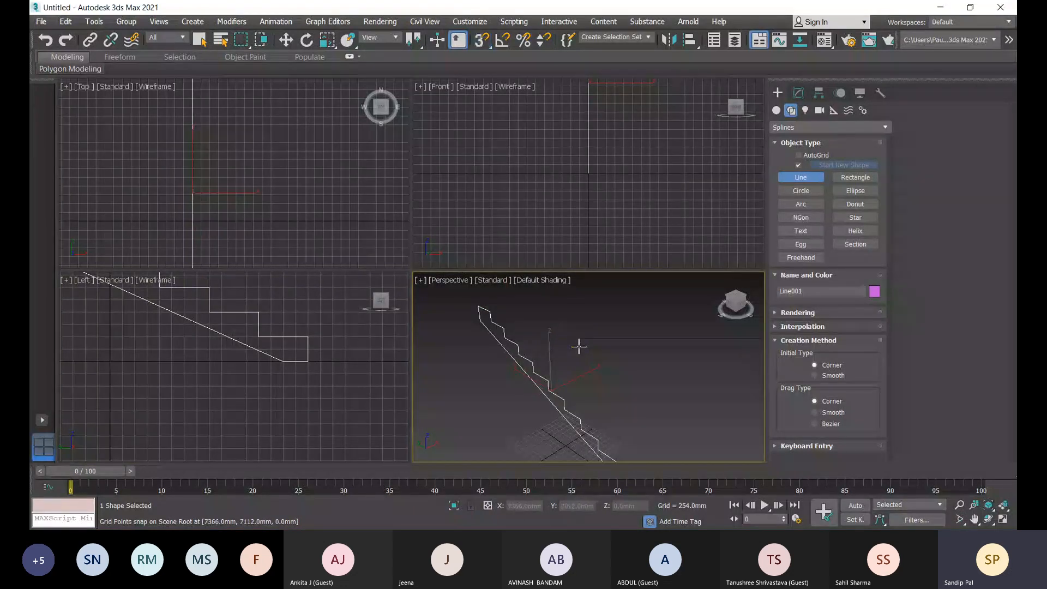
Apply an Extrude modifier to the closed stair profile
{"action": "left_click", "coordinate": [799, 95]}
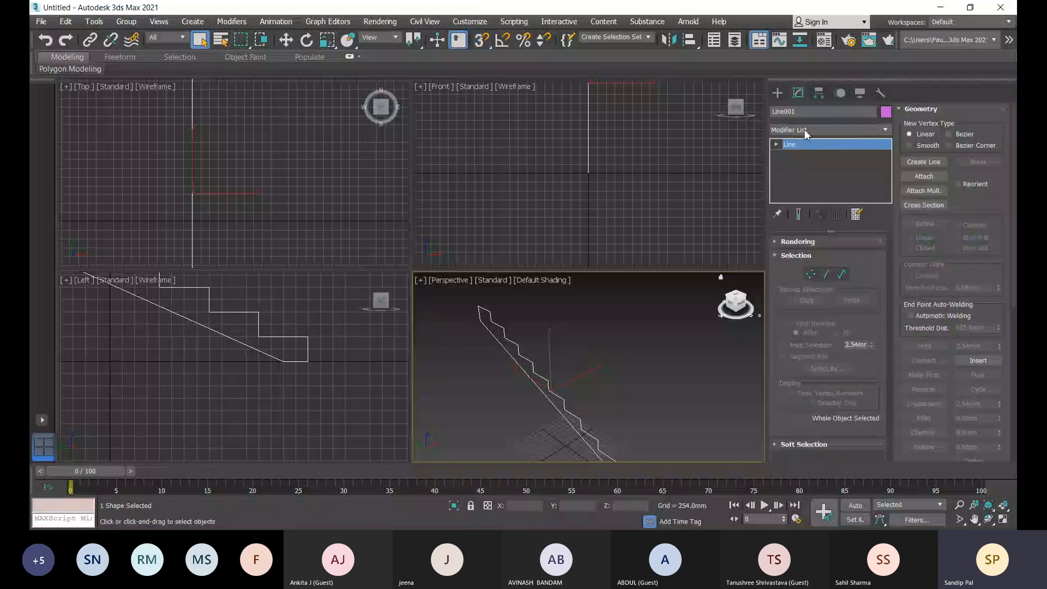
{"action": "left_click", "coordinate": [812, 130]}
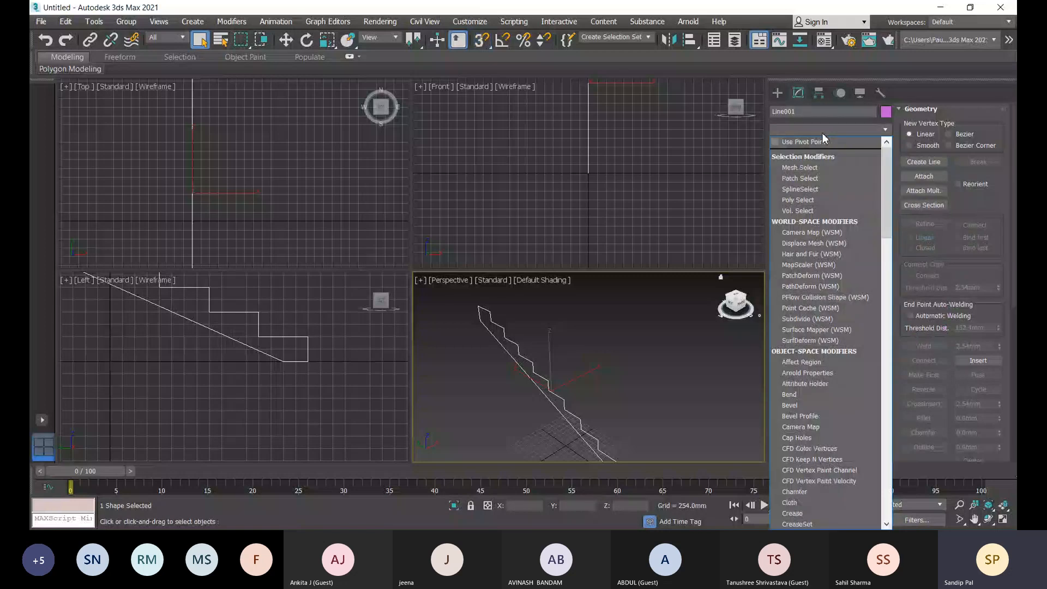
{"action": "type", "text": "ex"}
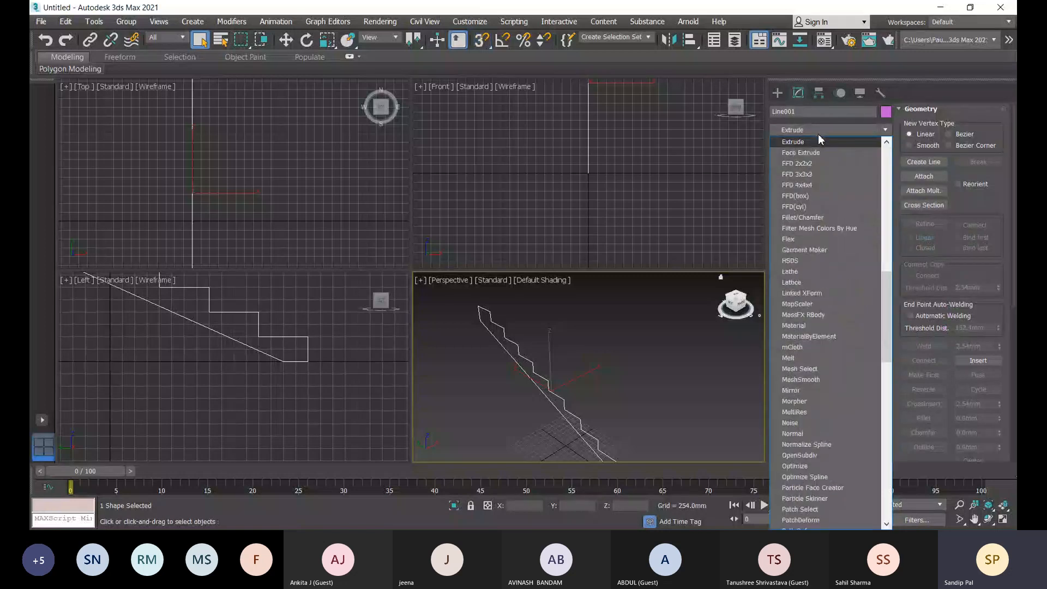
{"action": "left_click", "coordinate": [816, 142]}
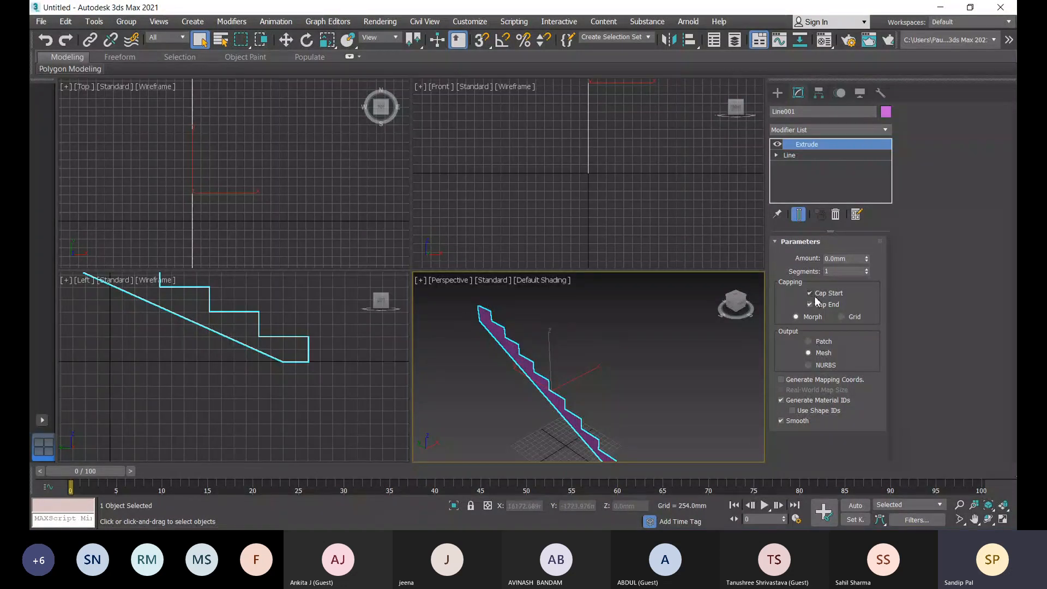
Set the stair extrusion amount to 2800 mm and inspect the solid staircase in the Perspective viewport
{"action": "left_click", "coordinate": [824, 260]}
{"action": "type", "text": "20"}
{"action": "key", "text": "Return"}
{"action": "type", "text": "2"}
{"action": "key", "text": "Return"}
{"action": "type", "text": "00"}
{"action": "key", "text": "Return"}
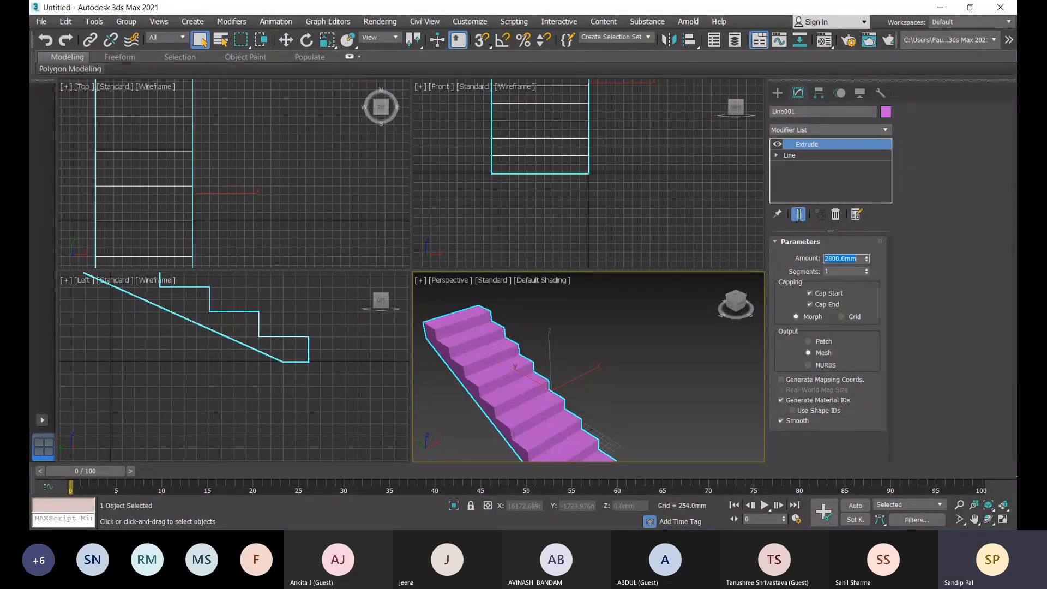
{"action": "scroll", "coordinate": [641, 377], "scroll_direction": "down", "scroll_amount": 2}
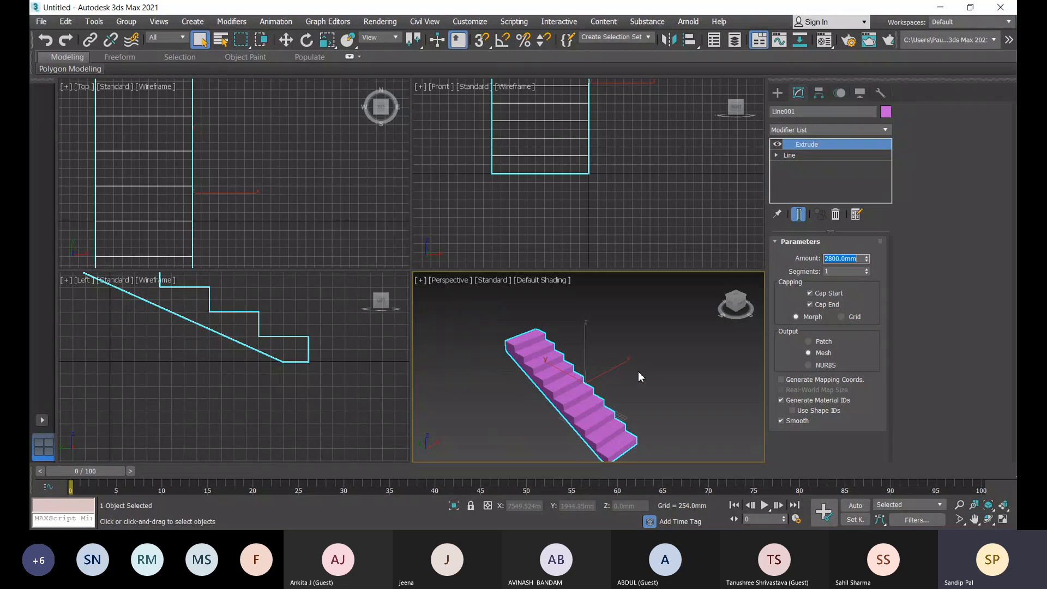
{"action": "middle_click_drag", "start_coordinate": [641, 377], "coordinate": [625, 343]}
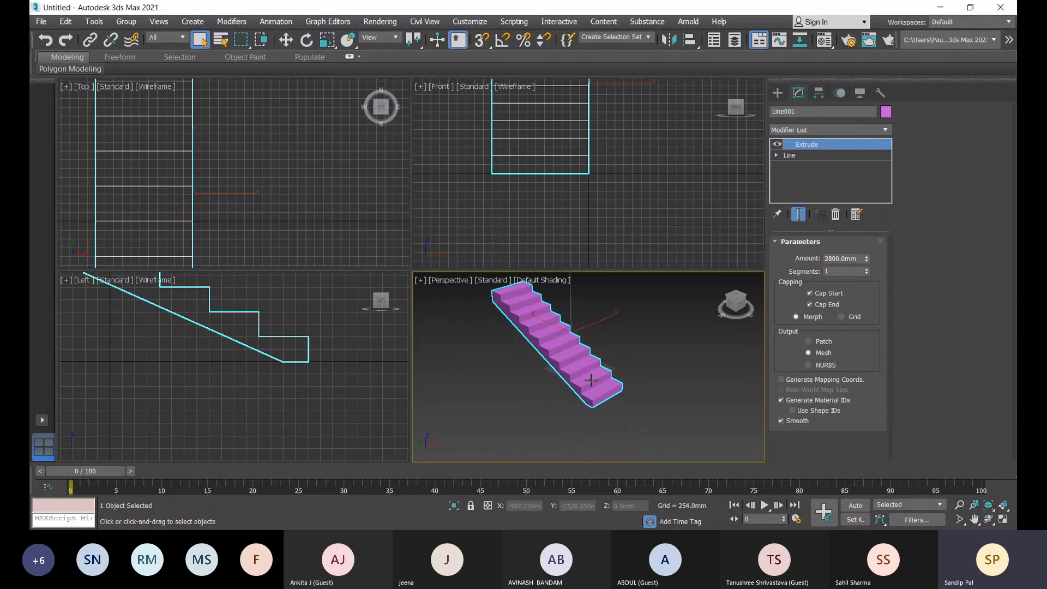
{"action": "scroll", "coordinate": [591, 380], "scroll_direction": "up", "scroll_amount": 4}
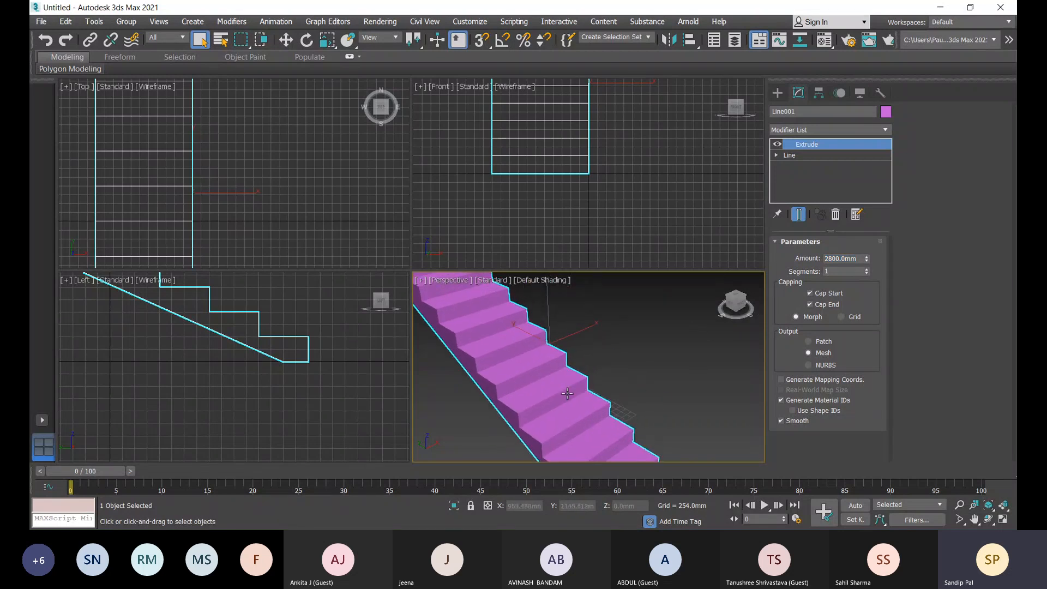
{"action": "scroll", "coordinate": [567, 394], "scroll_direction": "down", "scroll_amount": 3}
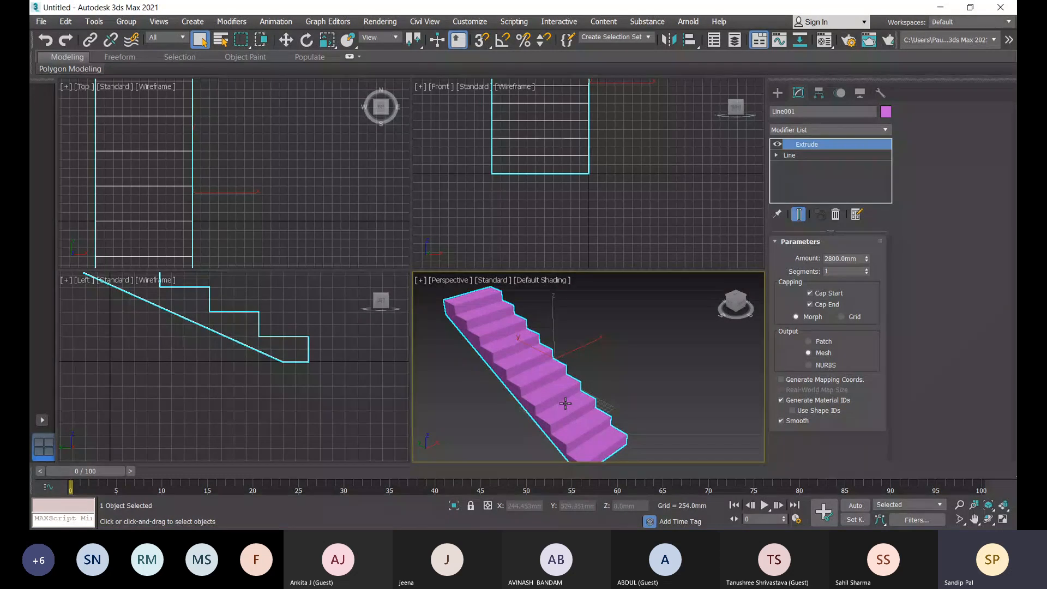
Try 5 segments on the stair extrusion and view the divisions in the Top viewport
{"action": "left_click", "coordinate": [866, 269]}
{"action": "left_click", "coordinate": [867, 270]}
{"action": "left_click", "coordinate": [866, 269]}
{"action": "left_click", "coordinate": [866, 269]}
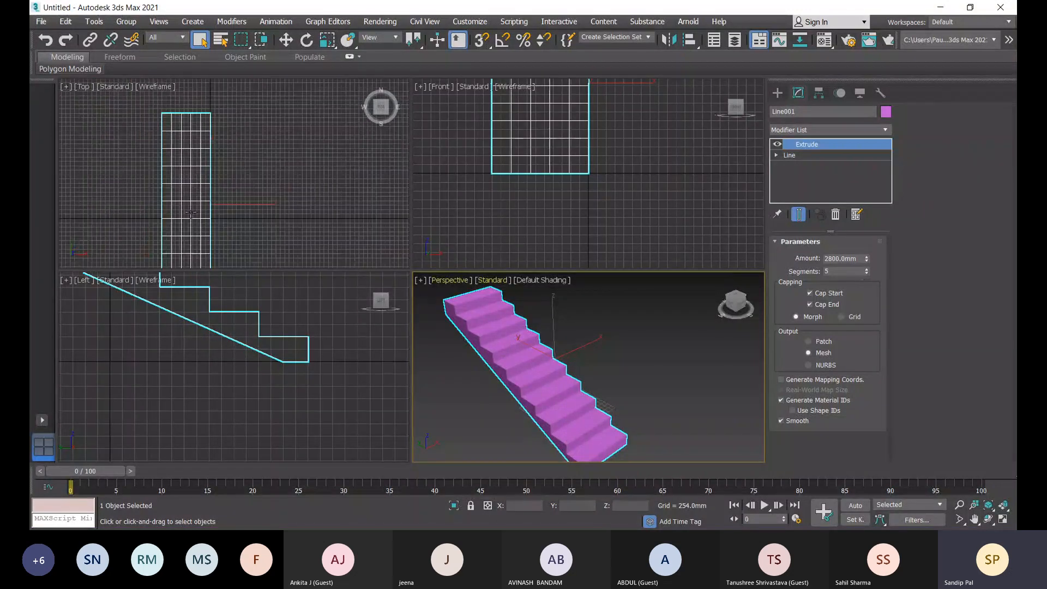
{"action": "scroll", "coordinate": [191, 212], "scroll_direction": "down", "scroll_amount": 3}
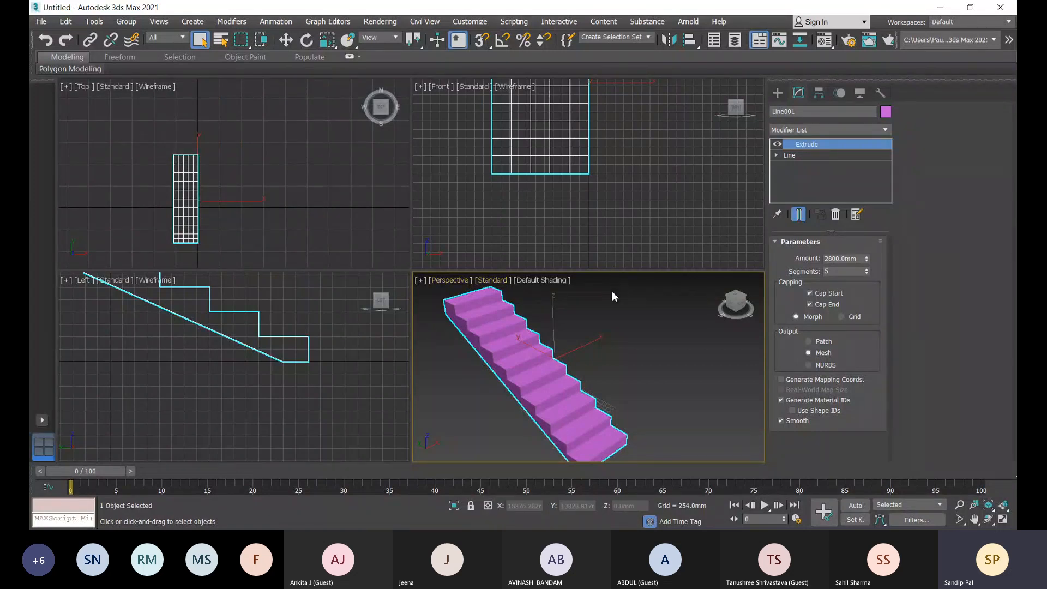
Reduce the stair extrusion's segments to 2
{"action": "left_click", "coordinate": [866, 274]}
{"action": "left_click", "coordinate": [866, 274]}
{"action": "left_click", "coordinate": [866, 274]}
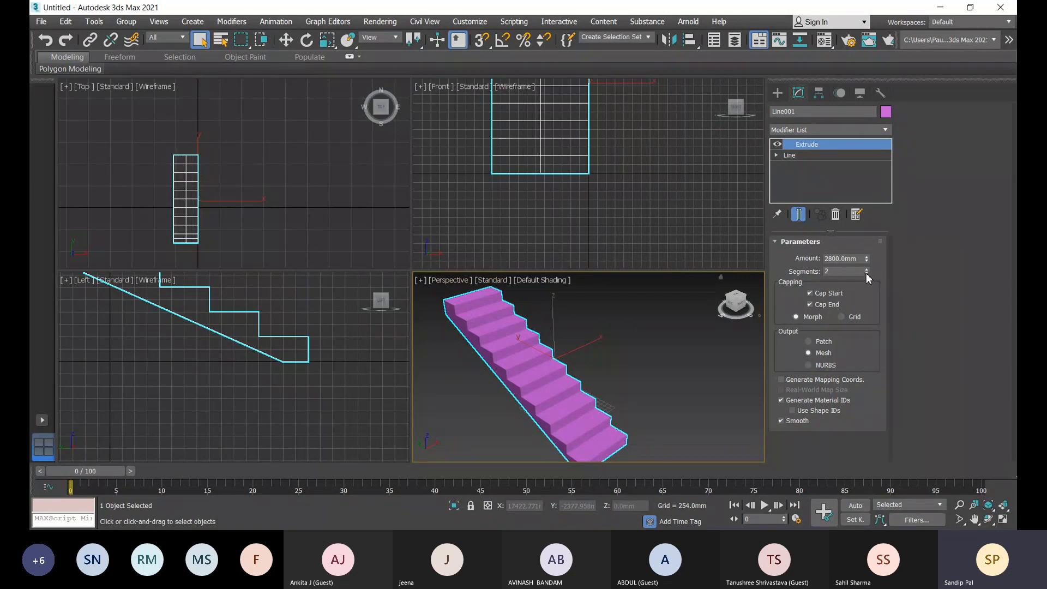
Set the stair extrusion's segments to 1 and try a TurboSmooth modifier on the staircase
{"action": "left_click", "coordinate": [867, 274]}
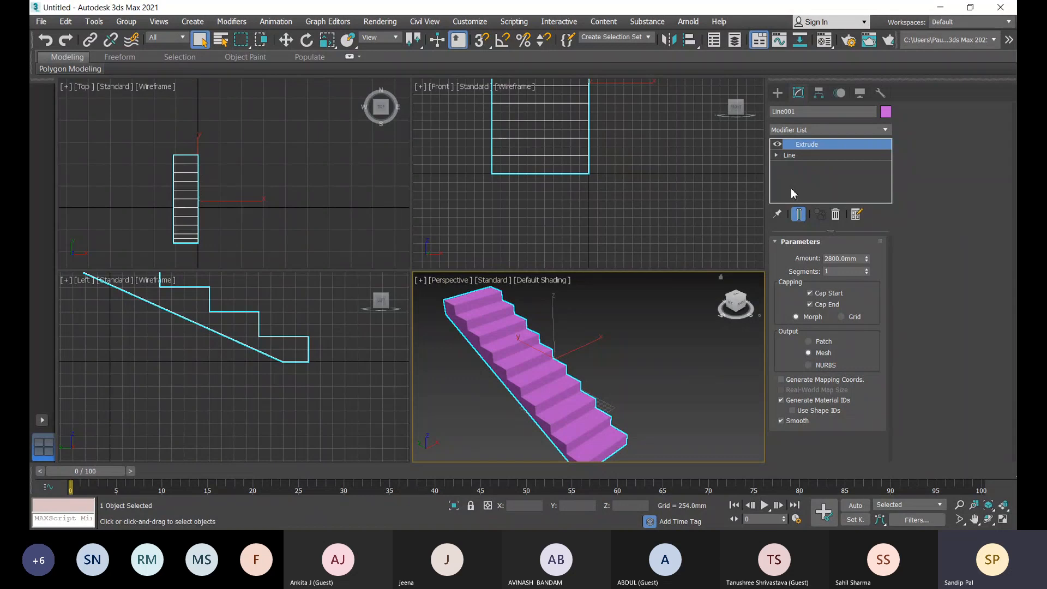
{"action": "left_click", "coordinate": [809, 130]}
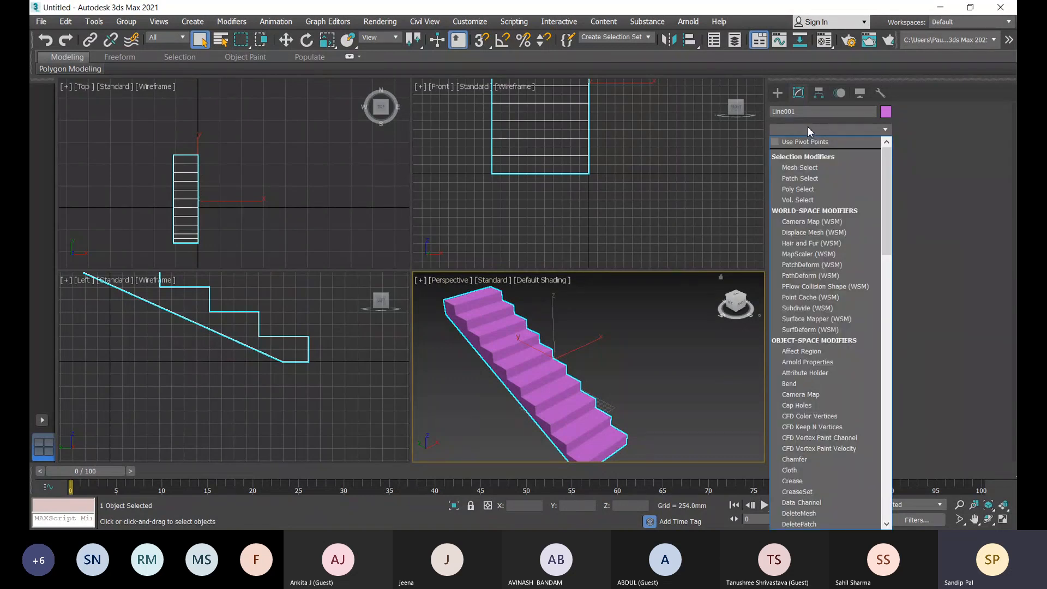
{"action": "type", "text": "tu"}
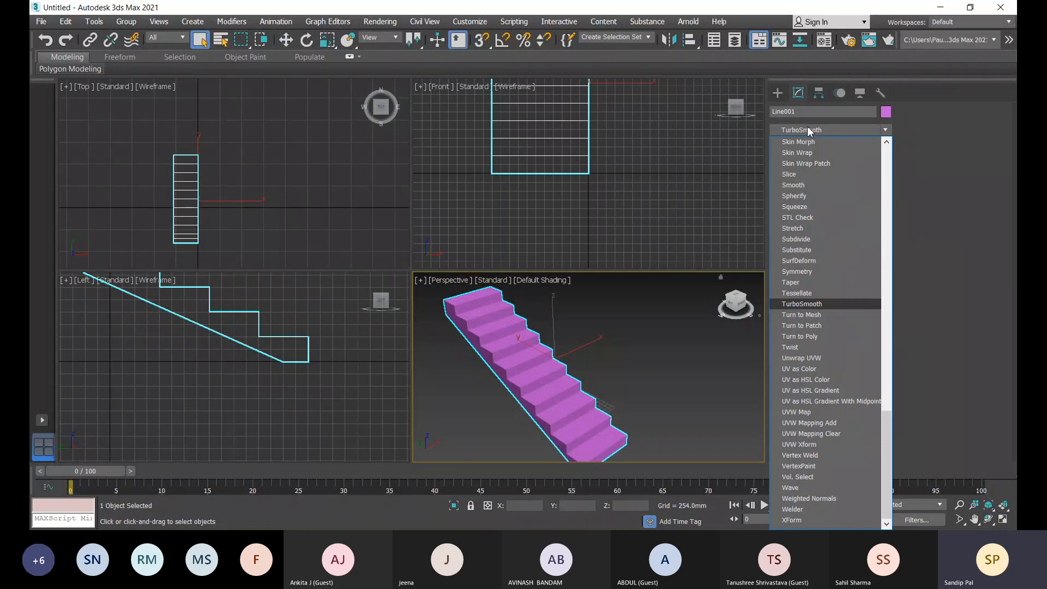
{"action": "left_click", "coordinate": [826, 304]}
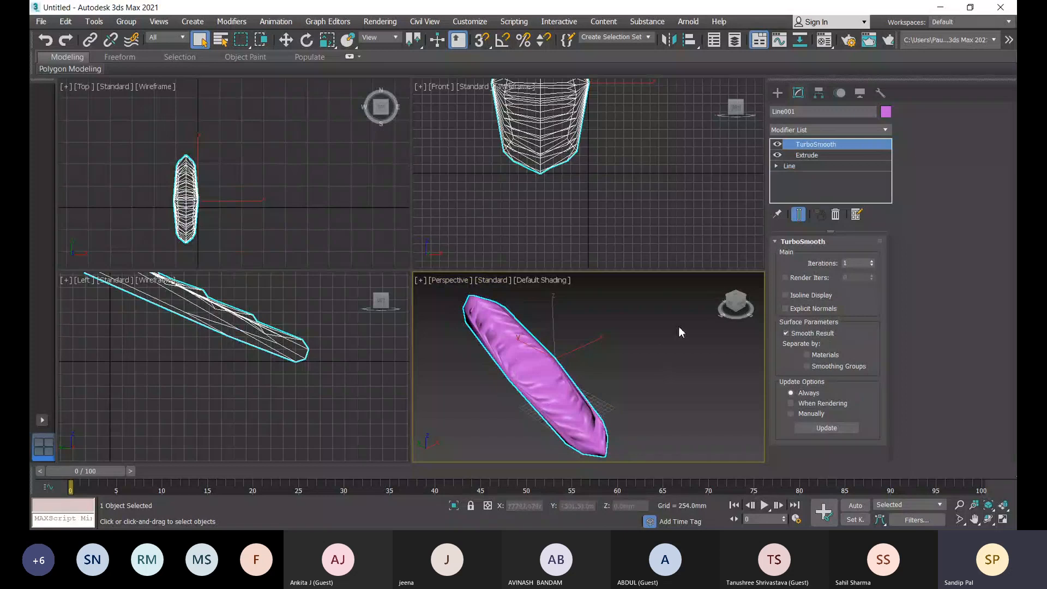
Remove the TurboSmooth modifier from the stack and delete the staircase object from the scene
{"action": "right_click", "coordinate": [806, 143]}
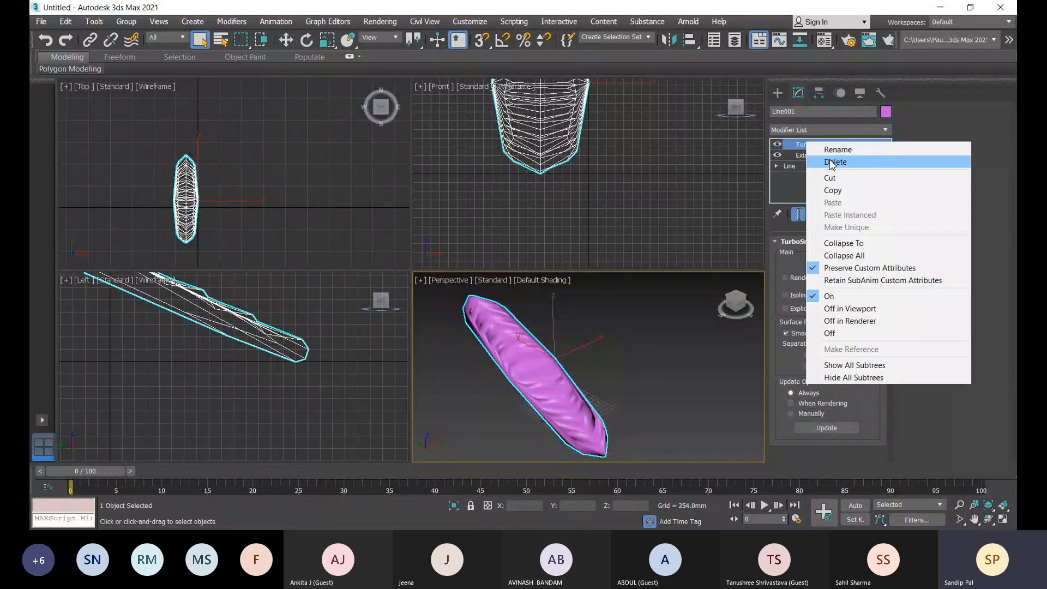
{"action": "key", "text": "Escape"}
{"action": "key", "text": "Delete"}
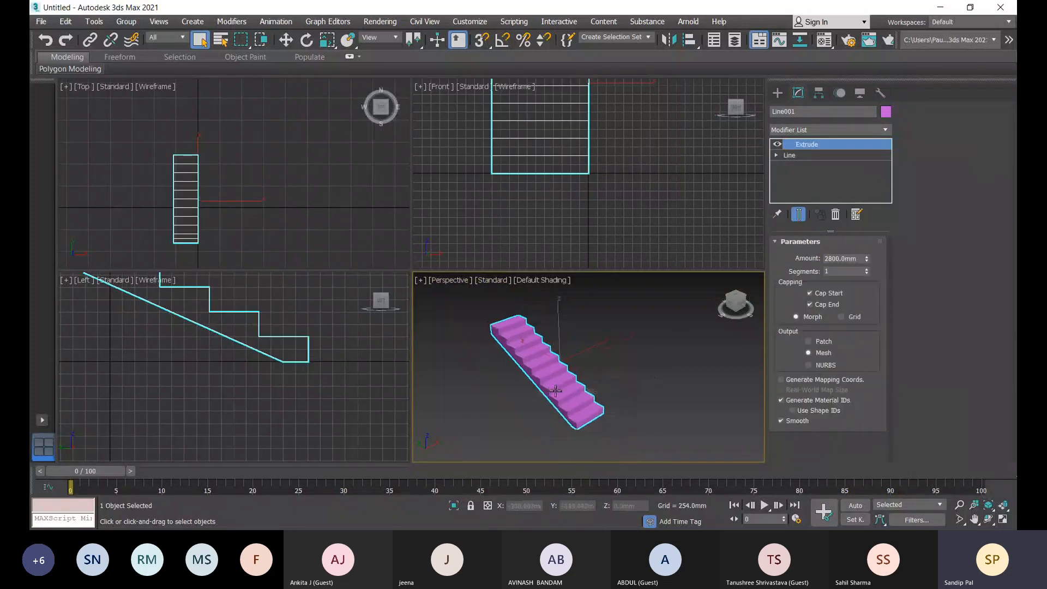
{"action": "key", "text": "Delete"}
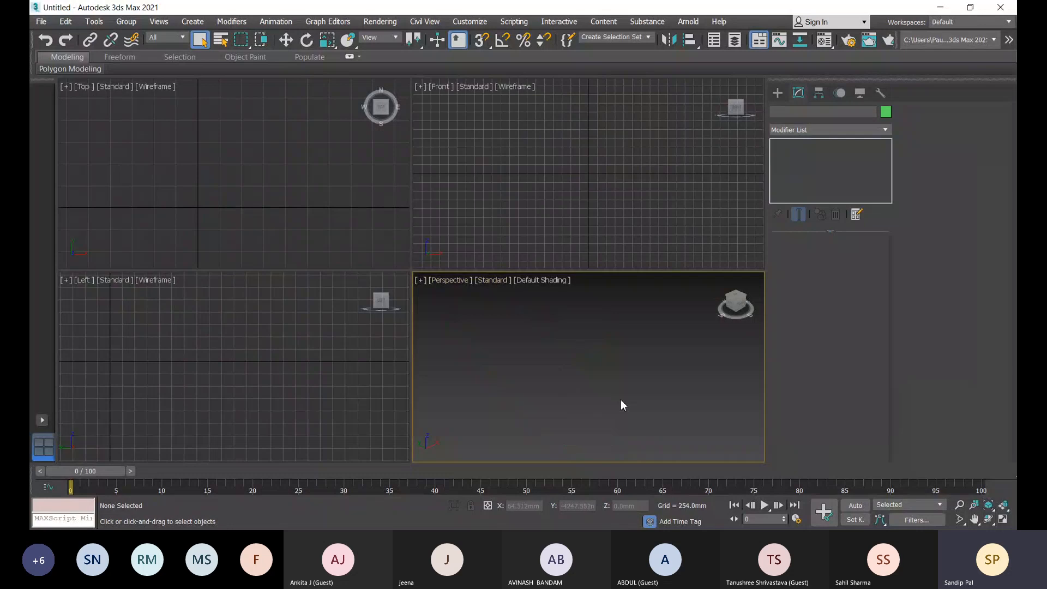
Show the grid in the Perspective viewport and draw a square Rectangle spline of about 3293 × 3293 mm over it
{"action": "left_click", "coordinate": [777, 96]}
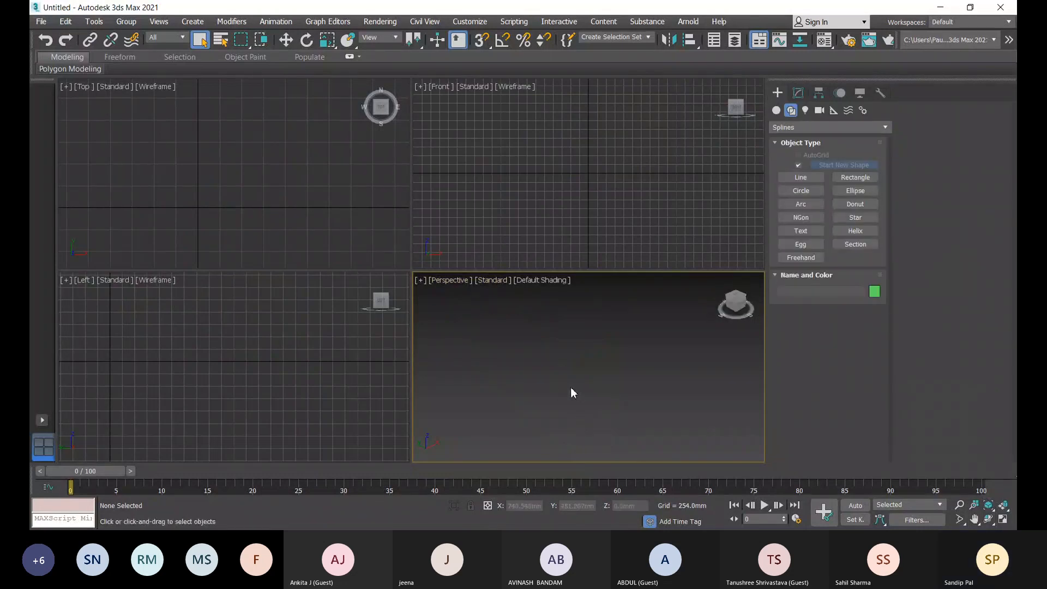
{"action": "key", "text": "g"}
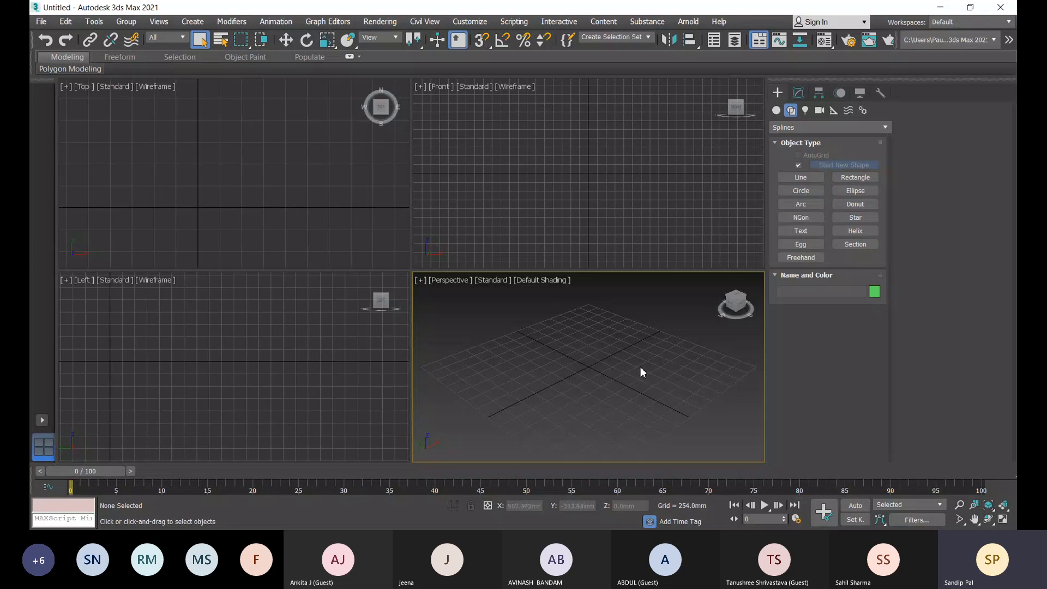
{"action": "scroll", "coordinate": [633, 379], "scroll_direction": "down", "scroll_amount": 3}
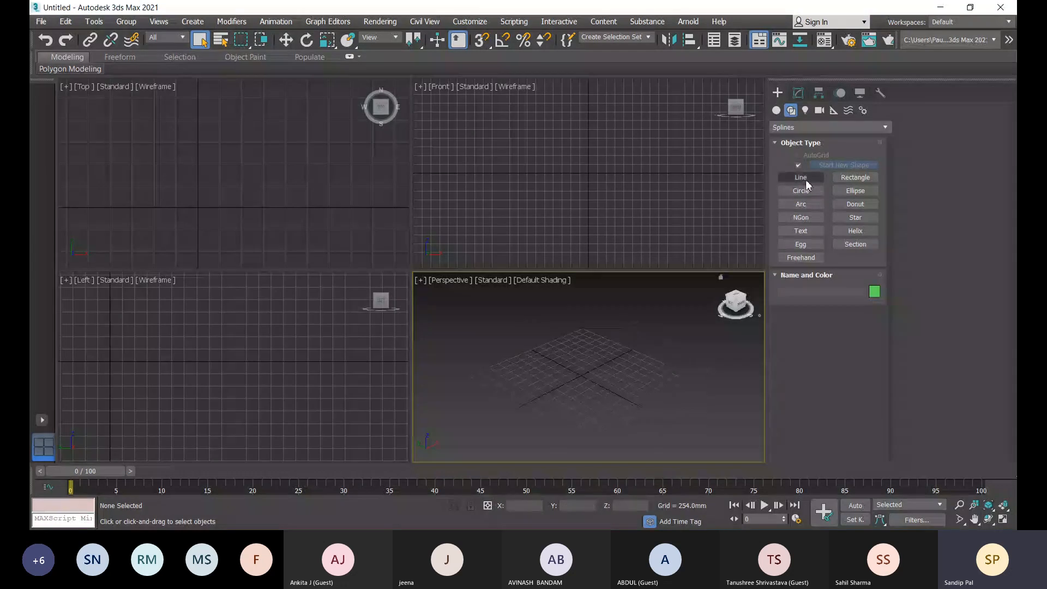
{"action": "left_click", "coordinate": [853, 177]}
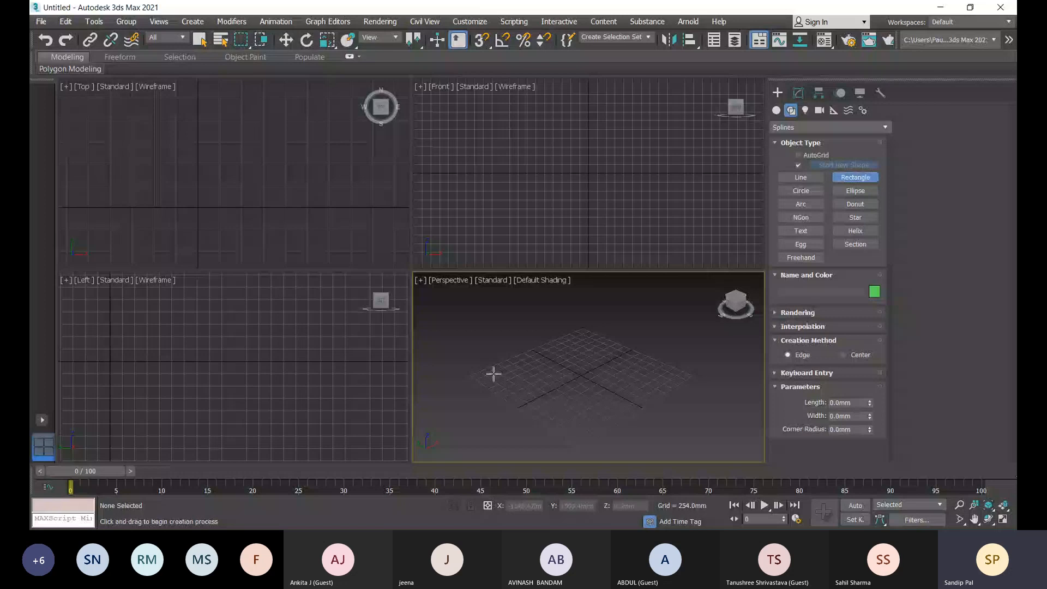
{"action": "left_click_drag", "start_coordinate": [484, 375], "coordinate": [629, 403]}
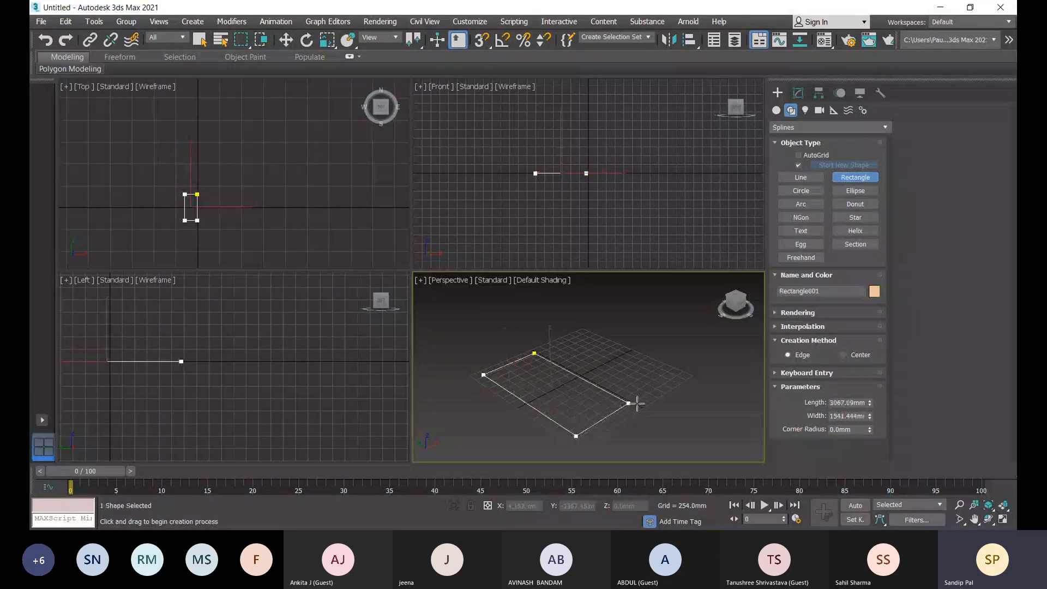
{"action": "left_click_drag", "start_coordinate": [637, 404], "coordinate": [689, 375]}
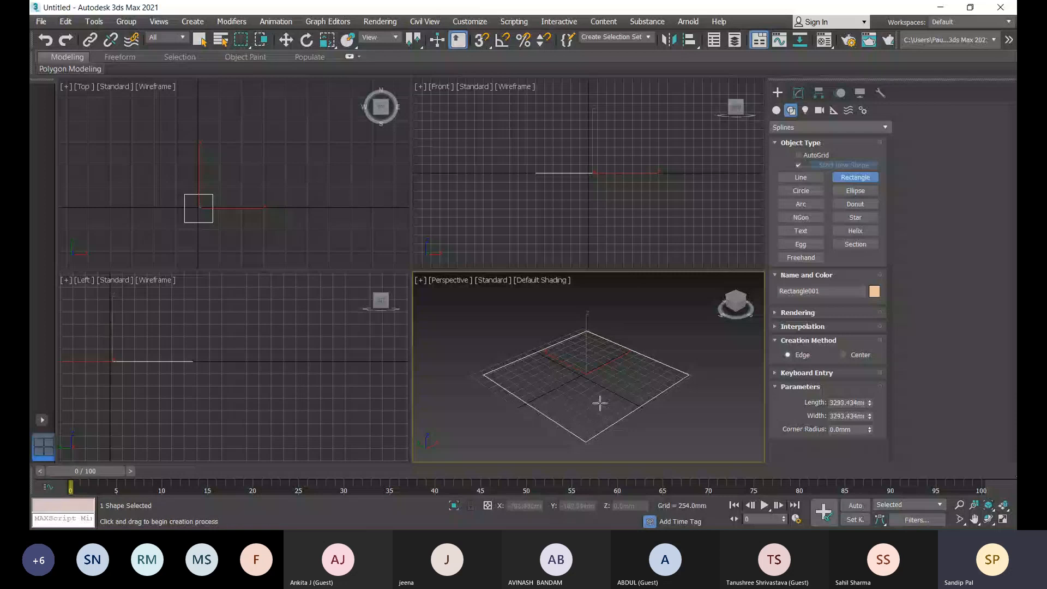
{"action": "middle_click_drag", "start_coordinate": [600, 403], "coordinate": [590, 354], "text": "alt"}
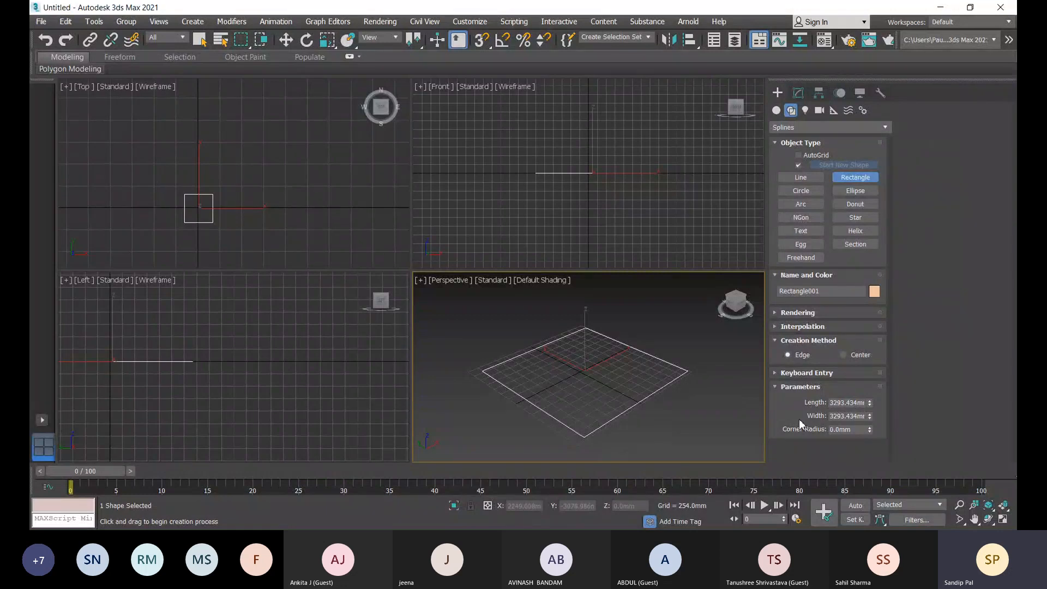
Set the rectangle's length to 3200 mm and its width to 3000 mm, and end rectangle creation
{"action": "left_click", "coordinate": [849, 402]}
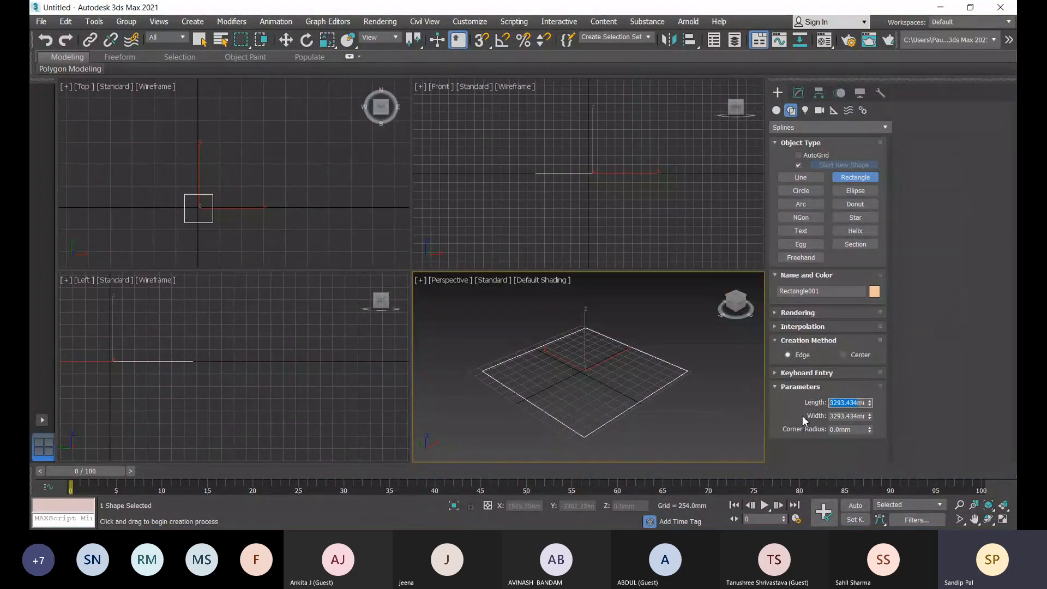
{"action": "type", "text": "3mm"}
{"action": "type", "text": "2"}
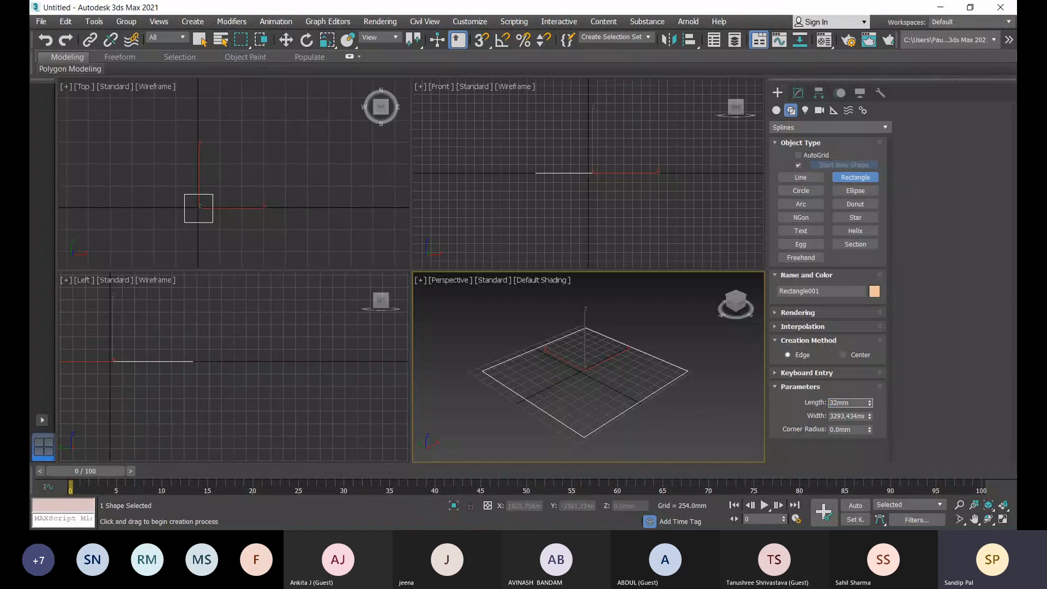
{"action": "type", "text": "00"}
{"action": "left_click", "coordinate": [856, 416]}
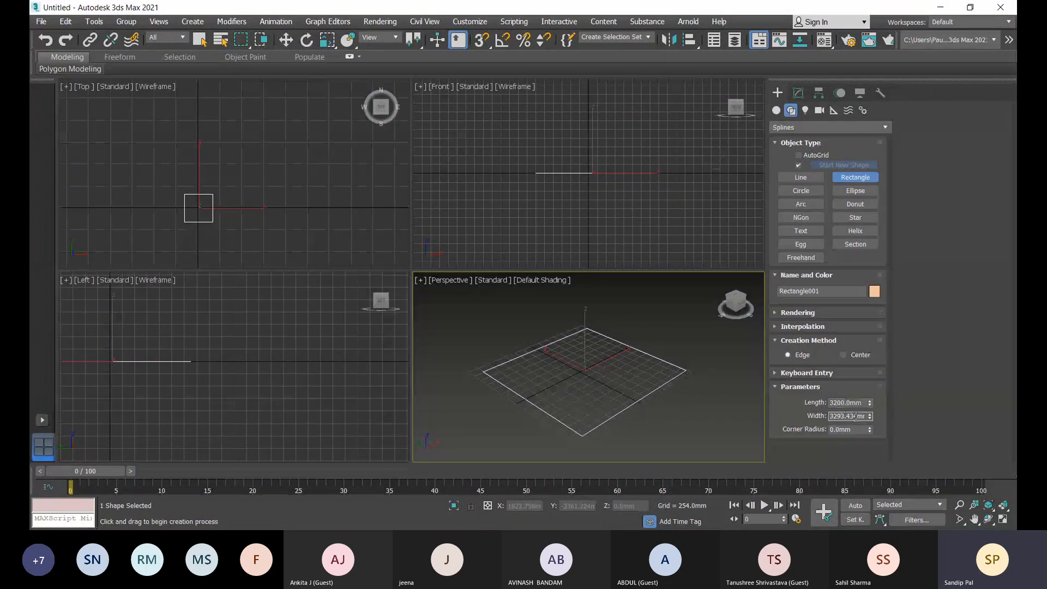
{"action": "type", "text": "3000"}
{"action": "key", "text": "Return"}
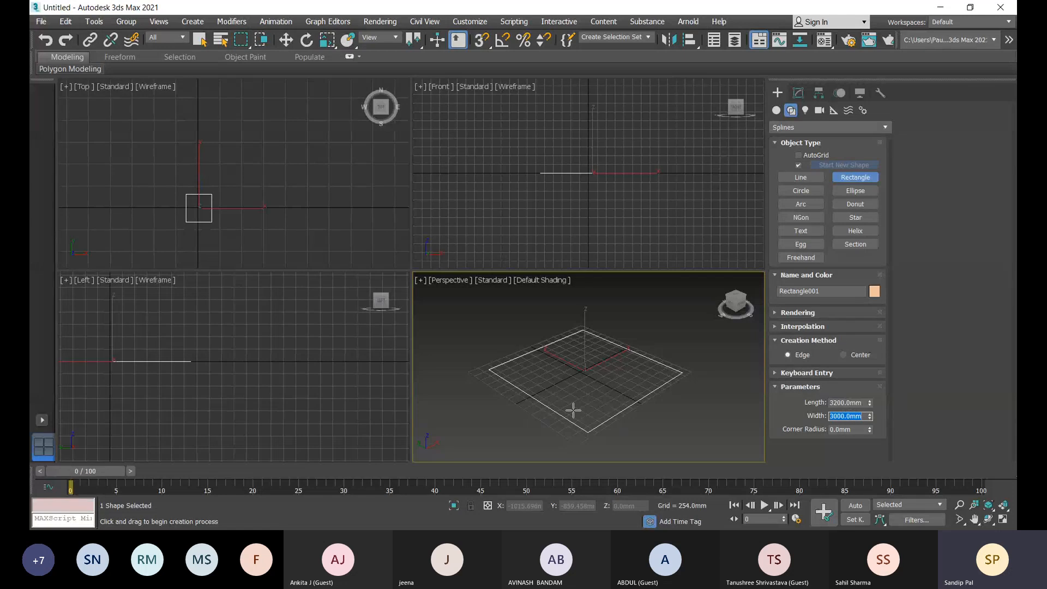
{"action": "right_click", "coordinate": [505, 457]}
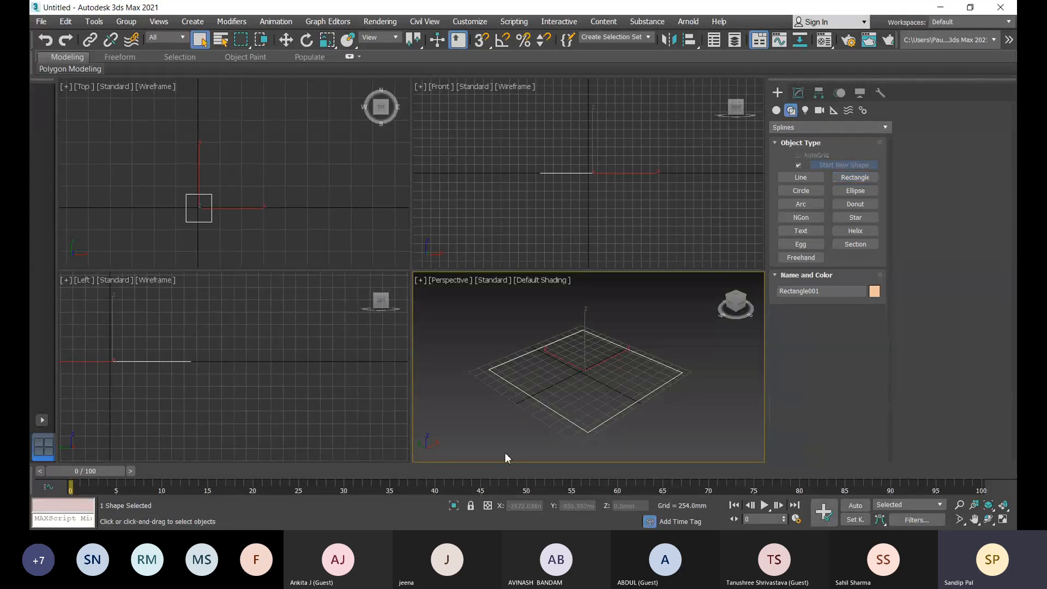
Convert the rectangle to an Editable Spline and select its individual sides in turn at Segment level, ending with segment 1
{"action": "right_click", "coordinate": [563, 419]}
{"action": "left_click", "coordinate": [704, 480]}
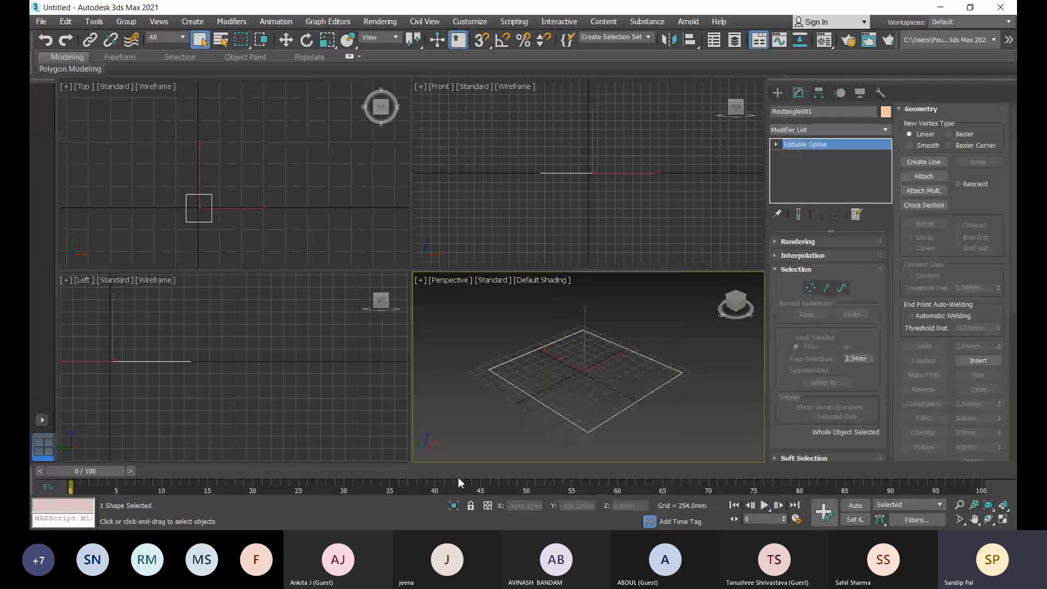
{"action": "left_click", "coordinate": [827, 288]}
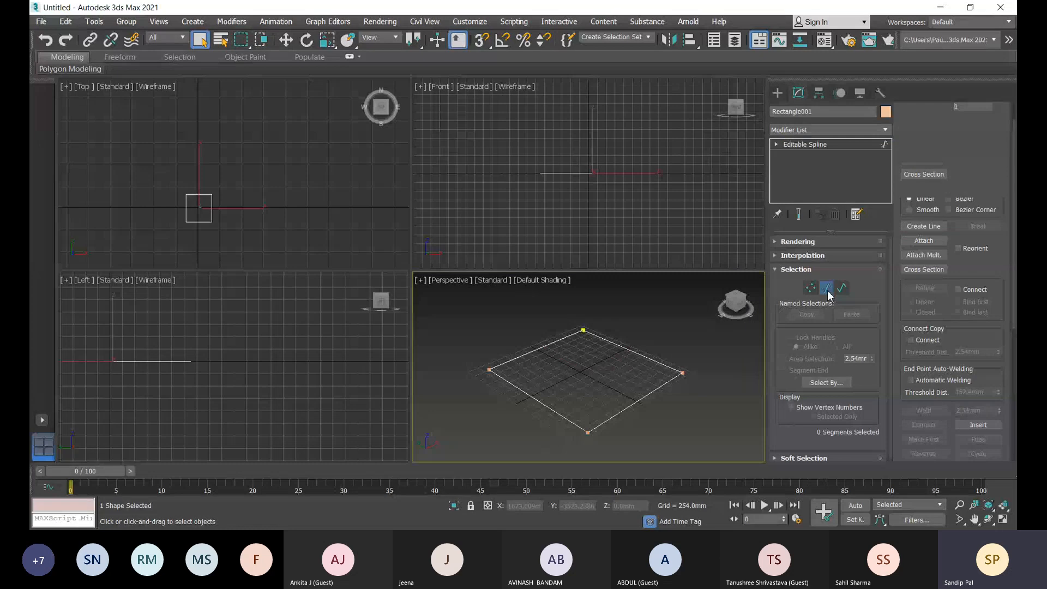
{"action": "left_click", "coordinate": [648, 395]}
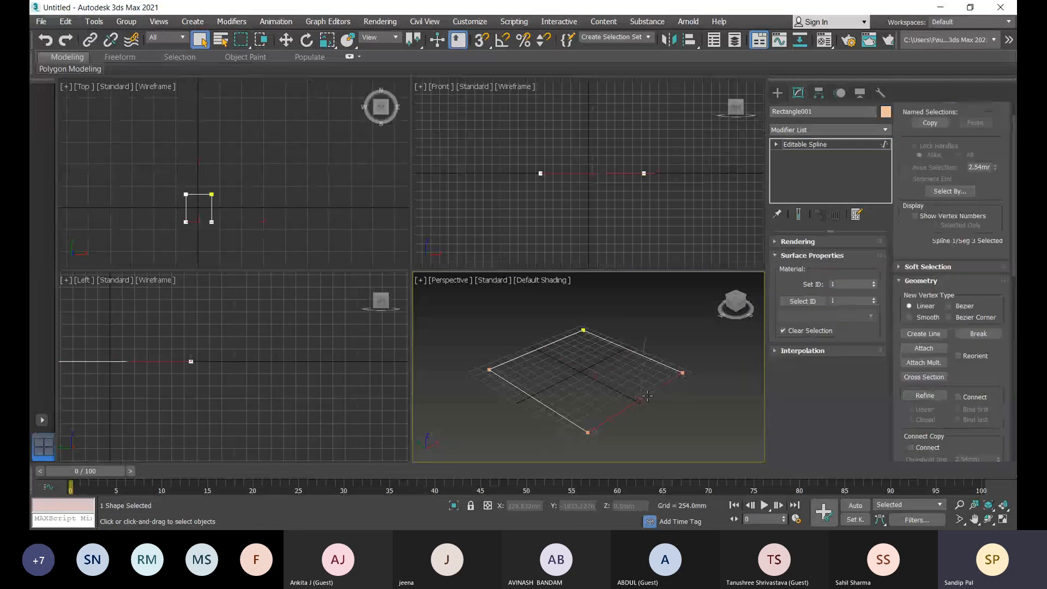
{"action": "left_click", "coordinate": [532, 397]}
{"action": "left_click", "coordinate": [615, 416]}
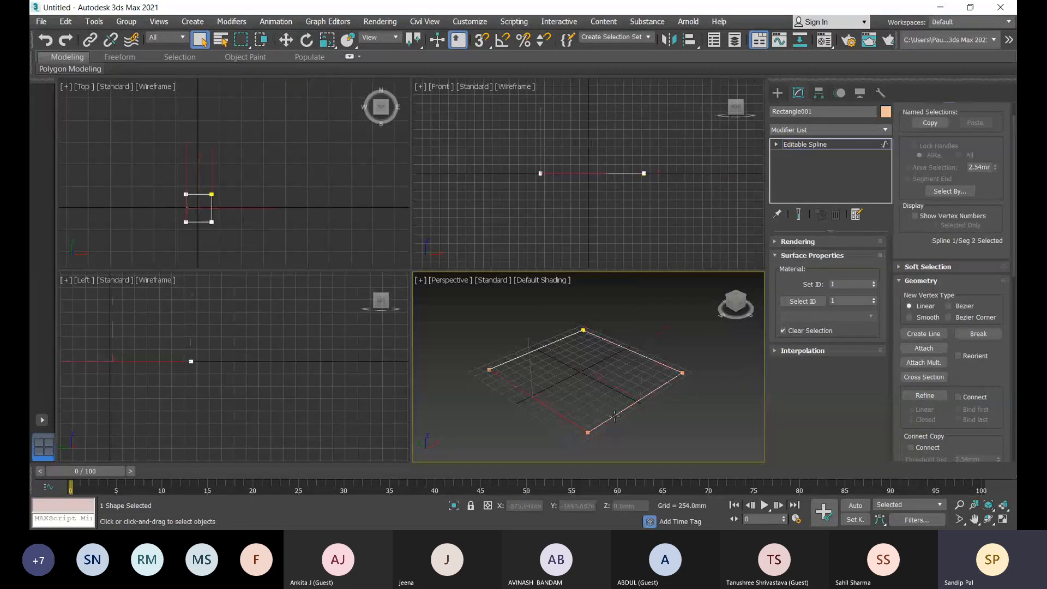
{"action": "left_click", "coordinate": [532, 354]}
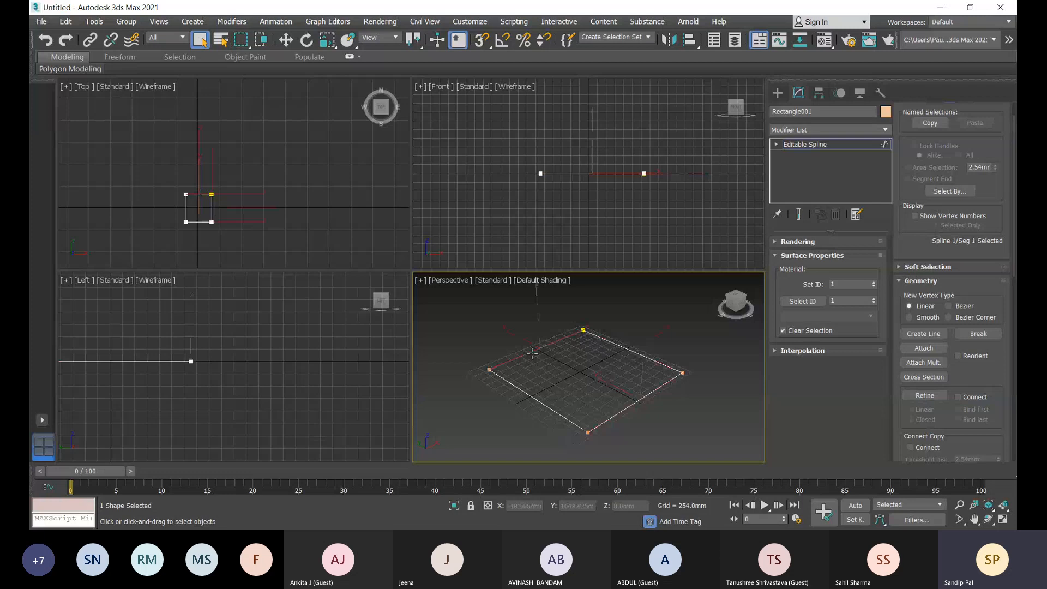
Enable the rectangle spline's rendering in the renderer and viewport, and increase its radial thickness to about 32.5 mm
{"action": "left_click", "coordinate": [781, 243]}
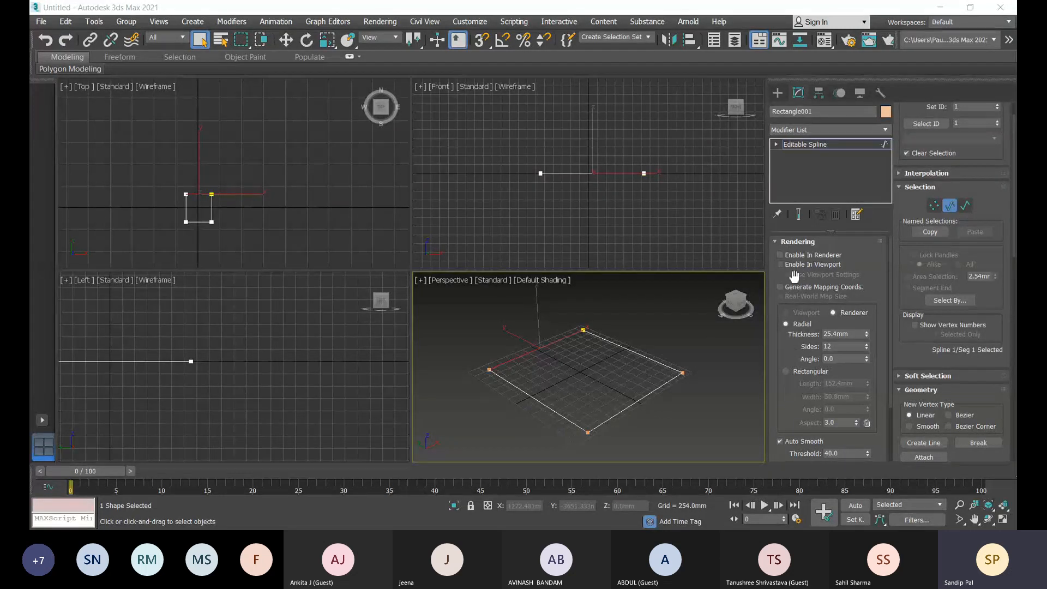
{"action": "scroll", "coordinate": [507, 369], "scroll_direction": "up", "scroll_amount": 2}
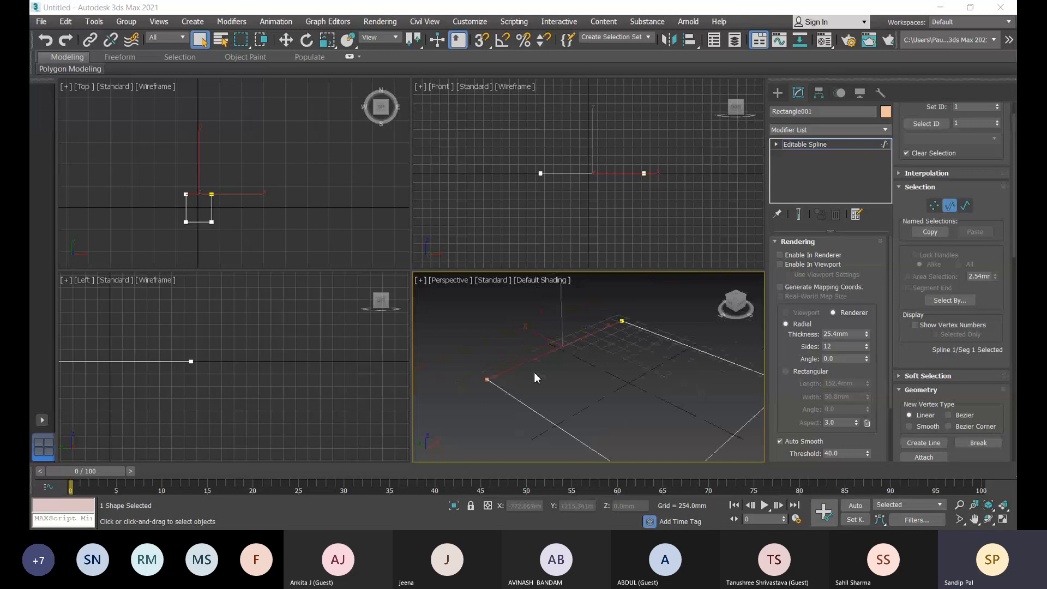
{"action": "scroll", "coordinate": [579, 374], "scroll_direction": "up", "scroll_amount": 1}
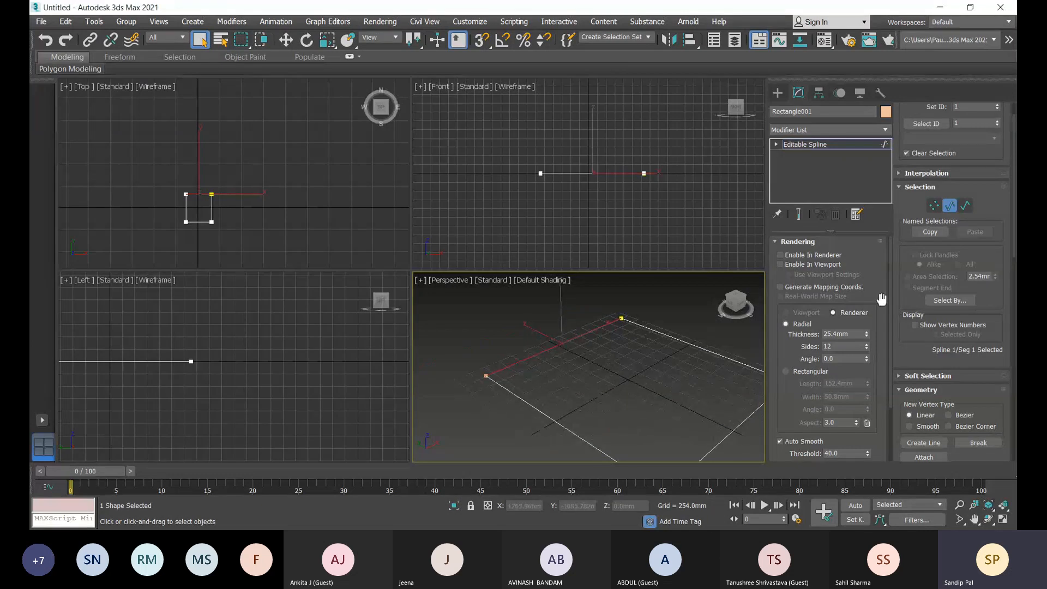
{"action": "left_click", "coordinate": [780, 255]}
{"action": "left_click", "coordinate": [780, 264]}
{"action": "scroll", "coordinate": [447, 391], "scroll_direction": "up", "scroll_amount": 5}
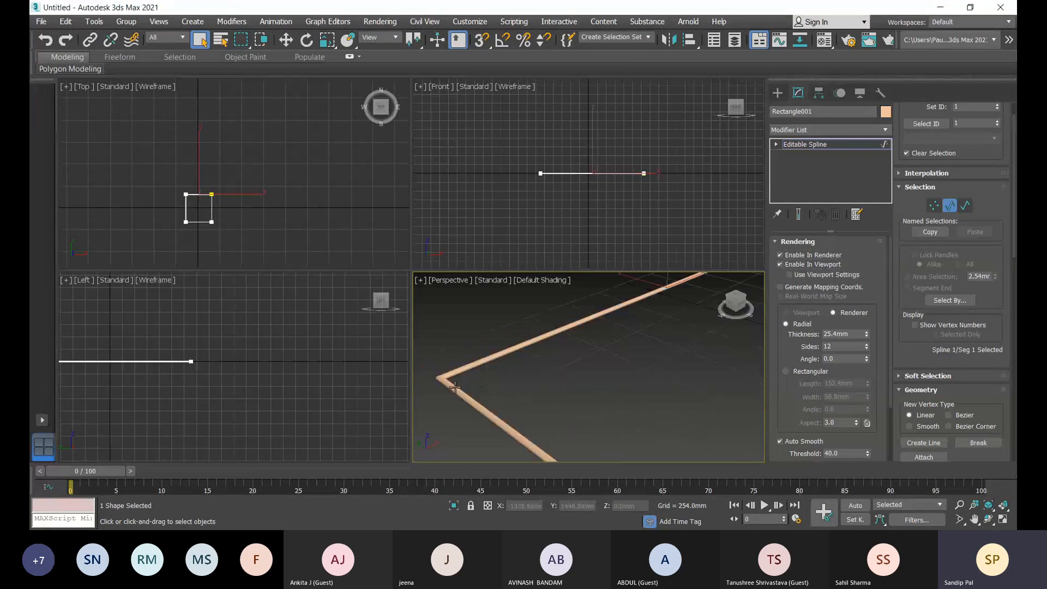
{"action": "scroll", "coordinate": [448, 392], "scroll_direction": "up", "scroll_amount": 4}
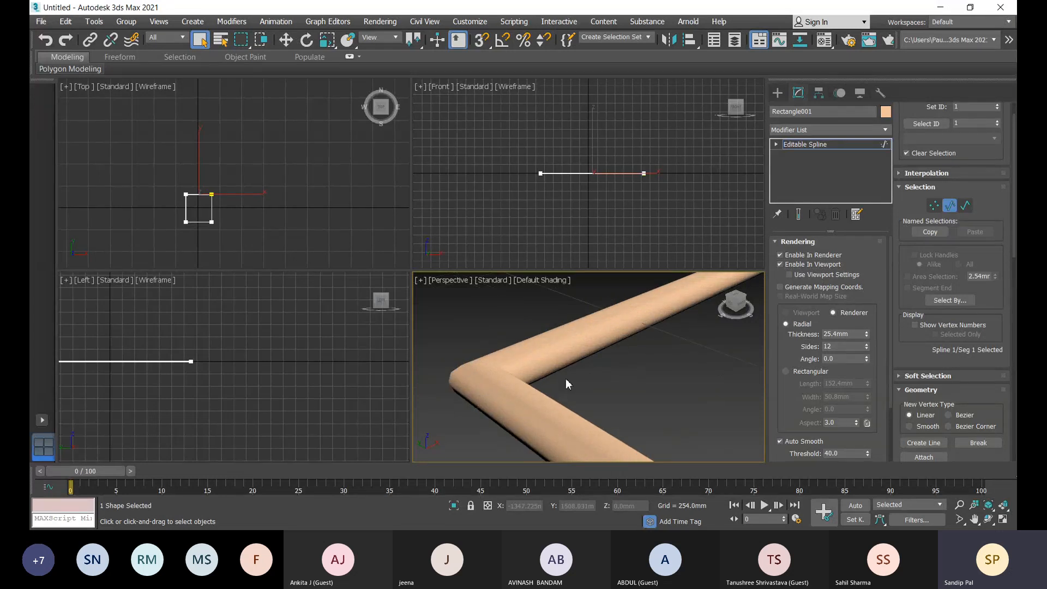
{"action": "left_click", "coordinate": [867, 332]}
{"action": "mouse_move", "coordinate": [868, 337]}
{"action": "left_mouse_down"}
{"action": "mouse_move", "coordinate": [866, 287]}
{"action": "mouse_move", "coordinate": [849, 335]}
{"action": "left_mouse_up"}
Switch the spline's rendered cross-section to Rectangular and adjust its length to about 689 mm to form tall walls
{"action": "left_click", "coordinate": [786, 372]}
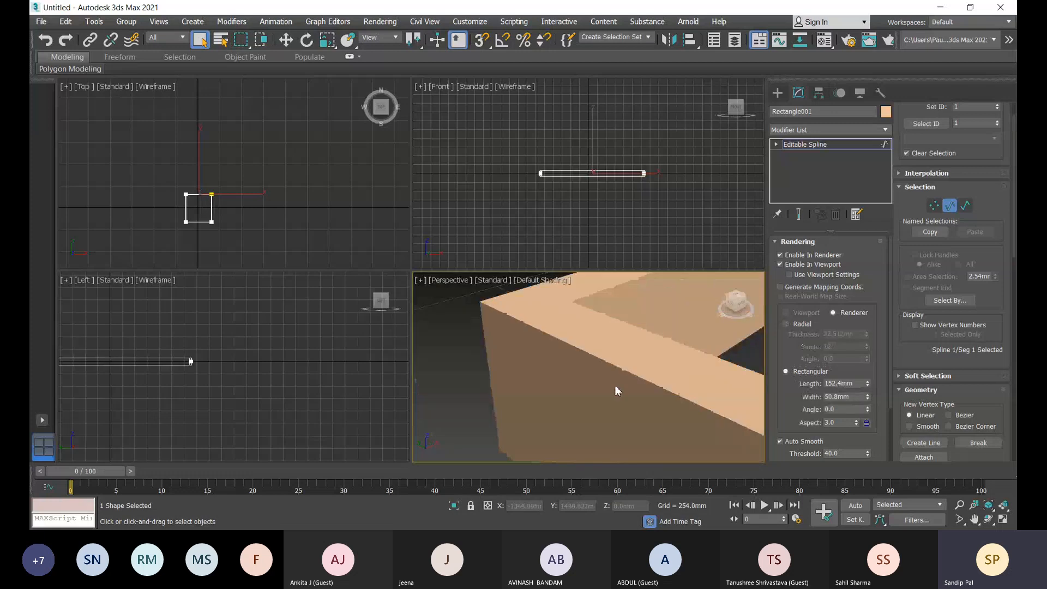
{"action": "left_click_drag", "start_coordinate": [867, 383], "coordinate": [859, 322]}
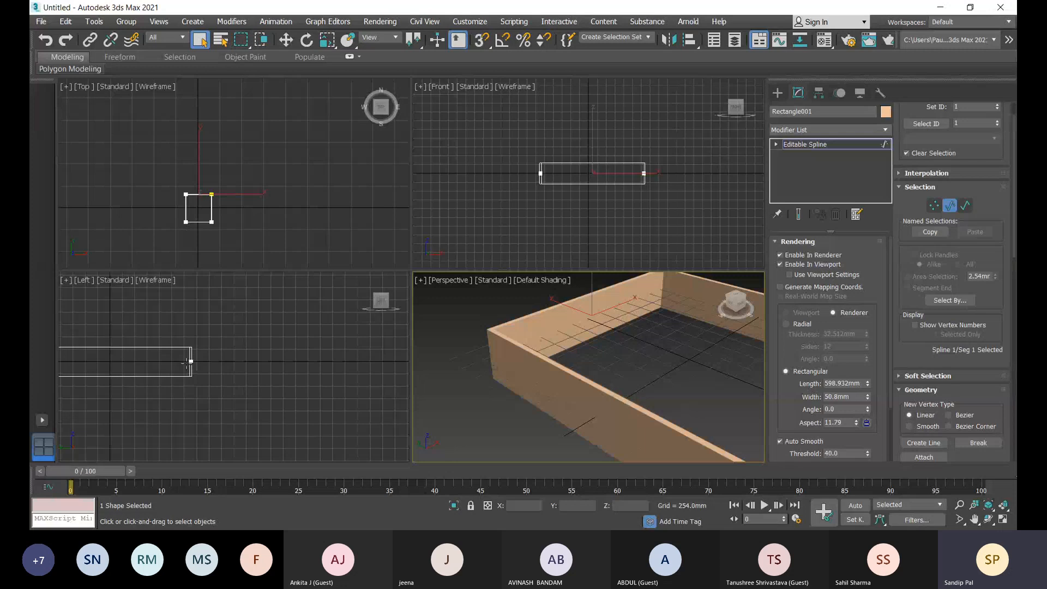
{"action": "scroll", "coordinate": [186, 363], "scroll_direction": "up", "scroll_amount": 5}
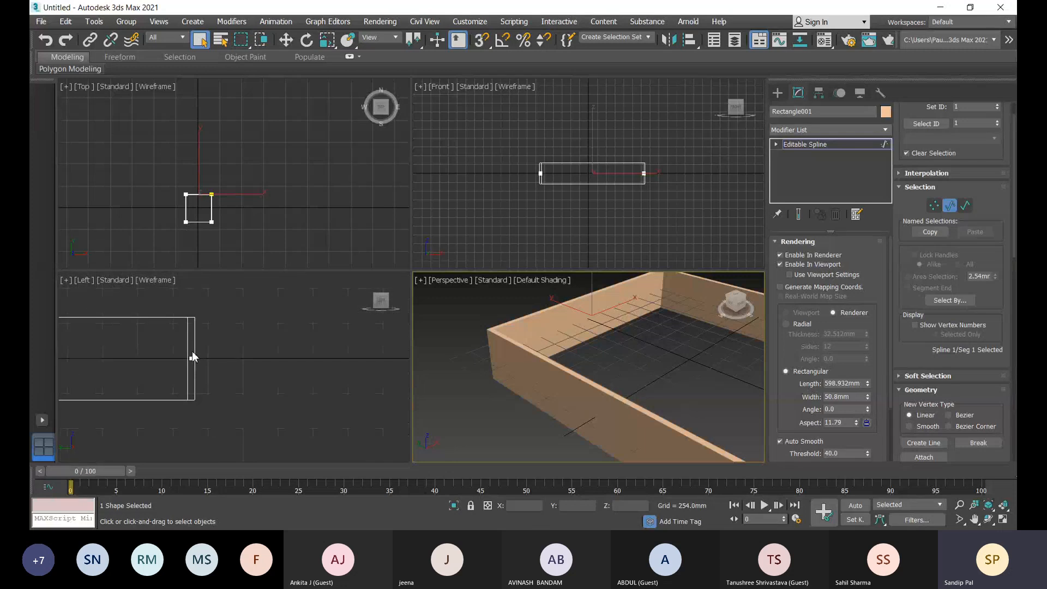
{"action": "middle_click_drag", "start_coordinate": [193, 357], "coordinate": [184, 357]}
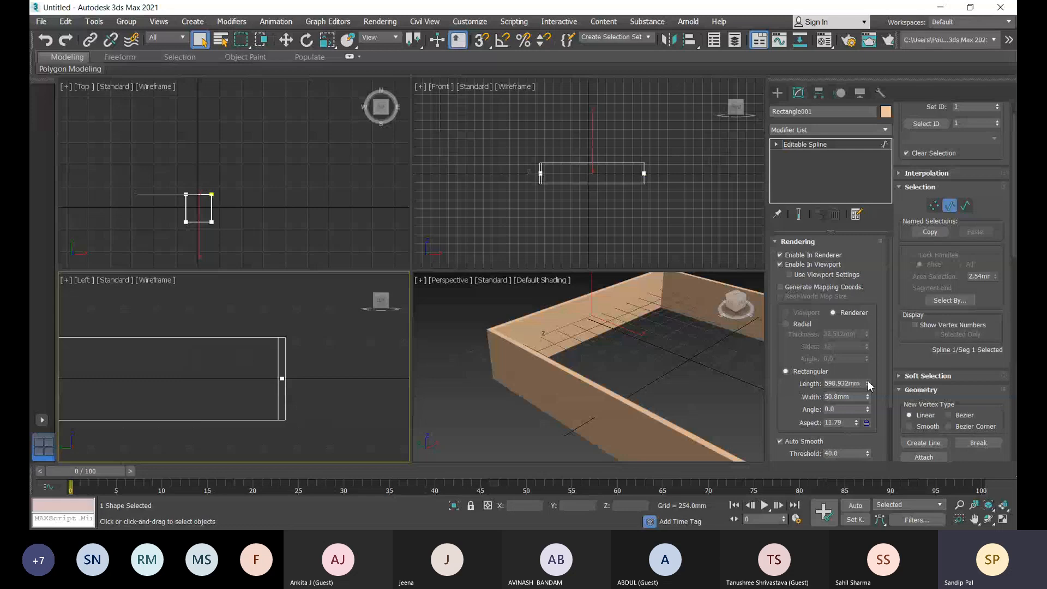
{"action": "mouse_move", "coordinate": [868, 385]}
{"action": "left_mouse_down"}
{"action": "mouse_move", "coordinate": [855, 371]}
{"action": "mouse_move", "coordinate": [852, 410]}
{"action": "mouse_move", "coordinate": [852, 389]}
{"action": "left_mouse_up"}
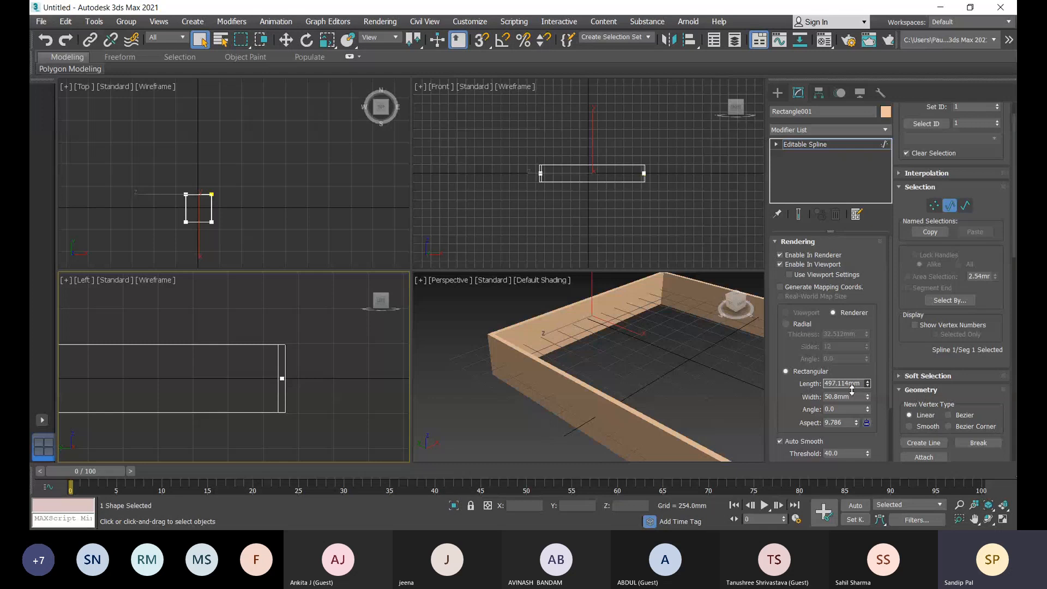
{"action": "left_click_drag", "start_coordinate": [852, 390], "coordinate": [852, 375]}
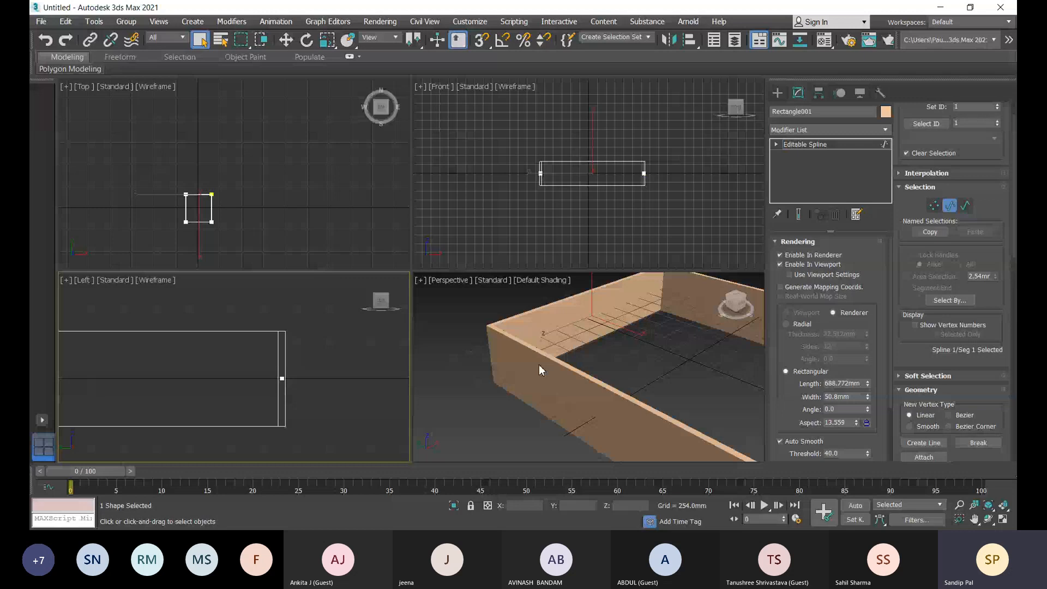
Set the width of the walls' rectangular cross-section to 250 mm
{"action": "scroll", "coordinate": [568, 376], "scroll_direction": "up", "scroll_amount": 3}
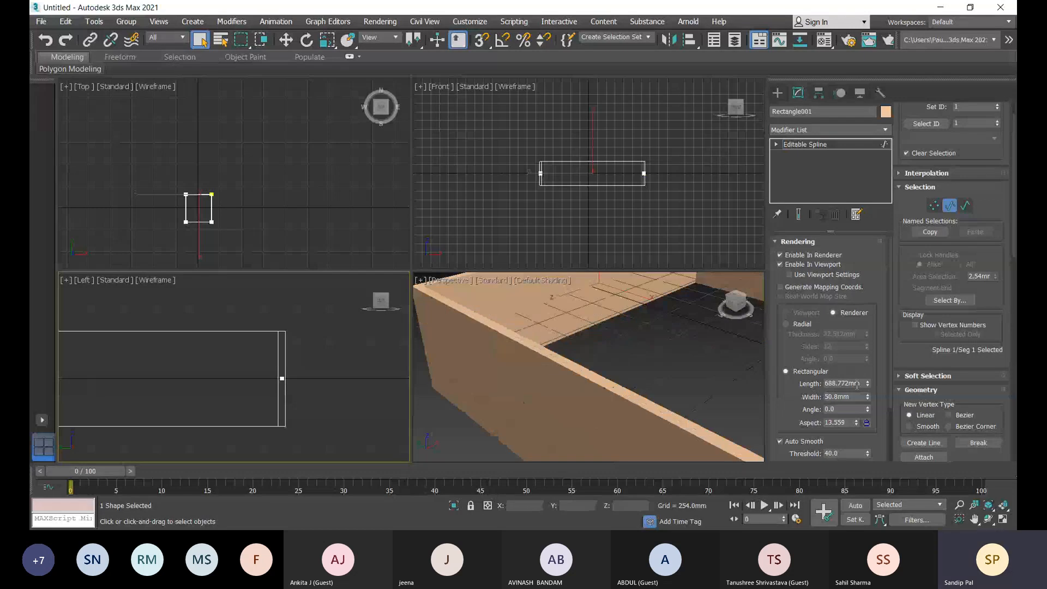
{"action": "double_click", "coordinate": [840, 397]}
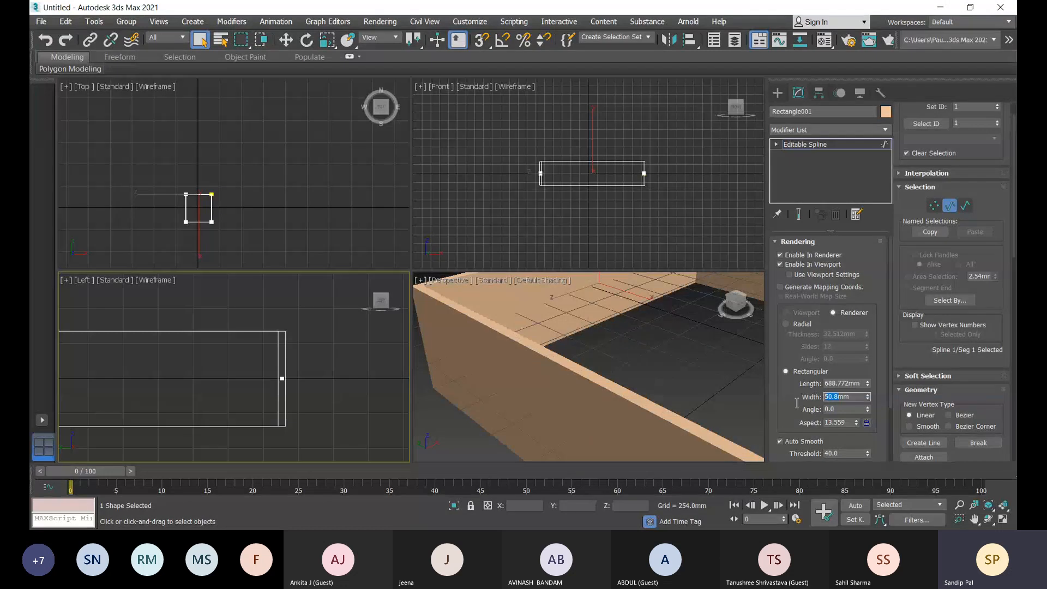
{"action": "type", "text": "250"}
{"action": "key", "text": "Tab"}
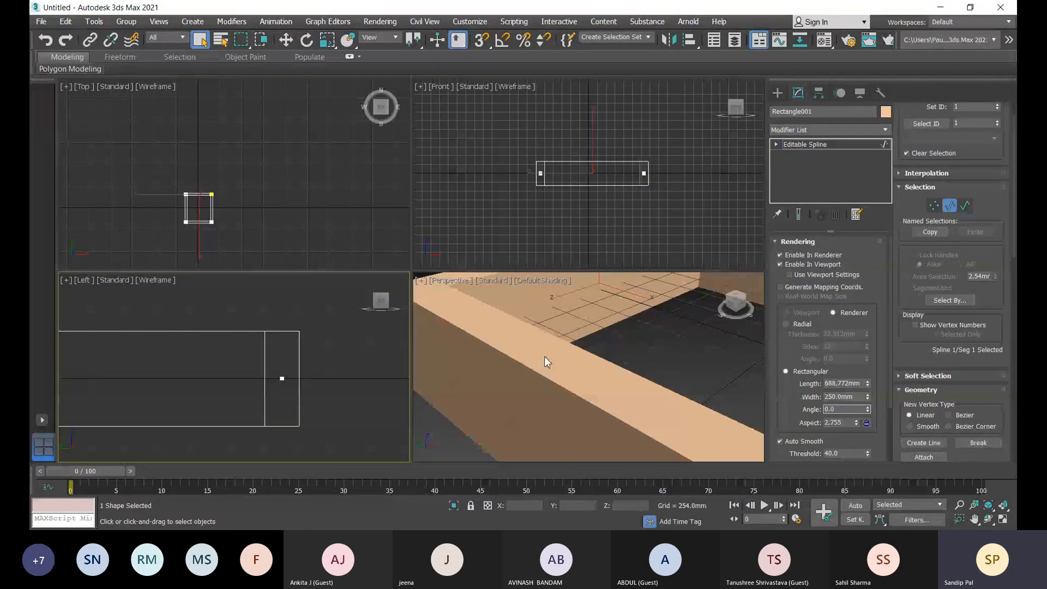
{"action": "scroll", "coordinate": [544, 361], "scroll_direction": "down", "scroll_amount": 3}
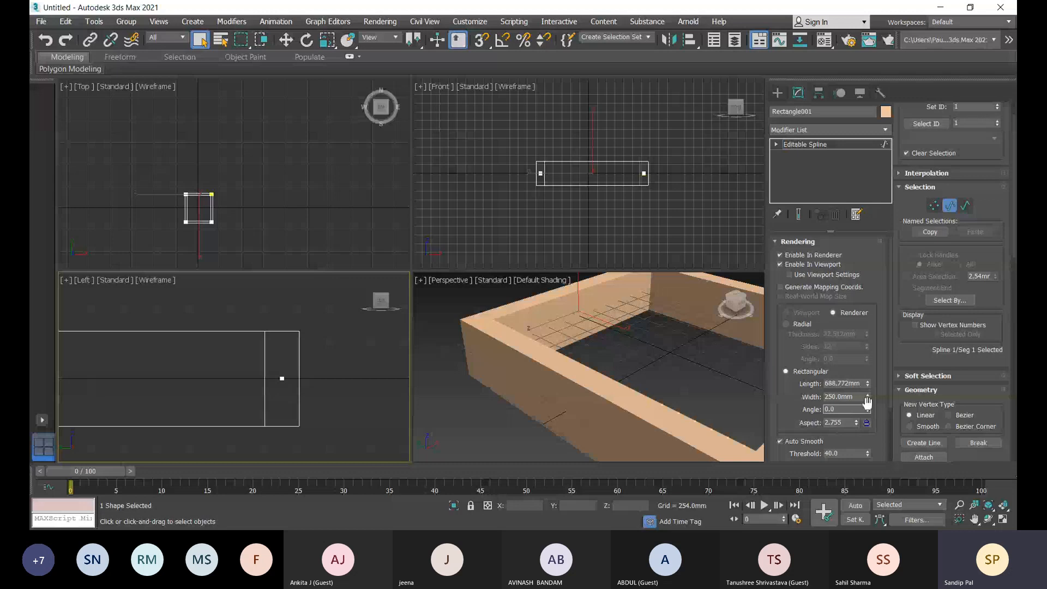
Tilt the walls by raising the rectangular cross-section's angle to about 27.89 degrees
{"action": "left_click_drag", "start_coordinate": [868, 406], "coordinate": [868, 360]}
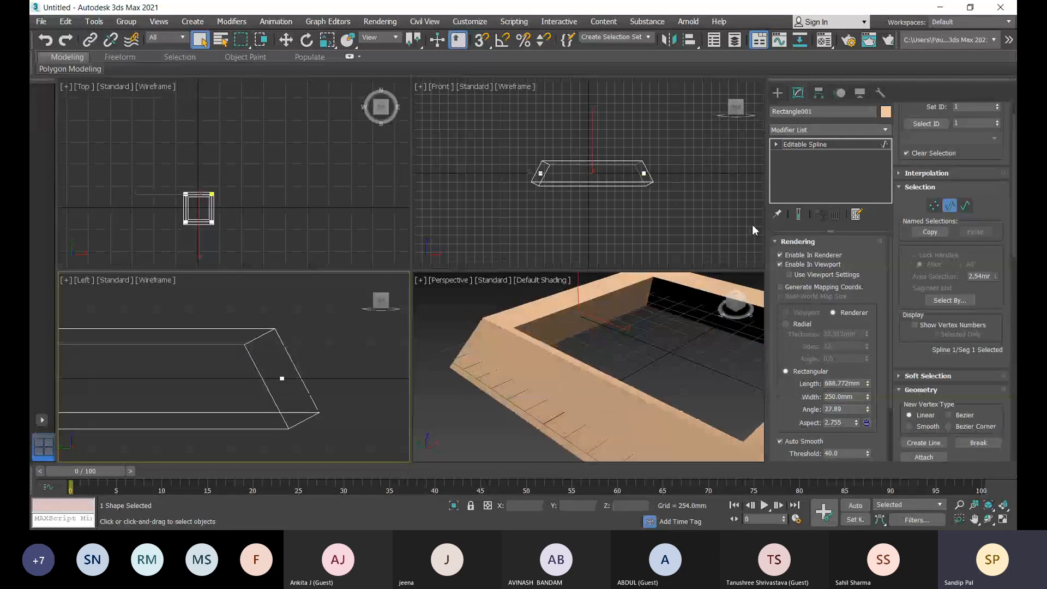
{"action": "scroll", "coordinate": [573, 383], "scroll_direction": "down", "scroll_amount": 4}
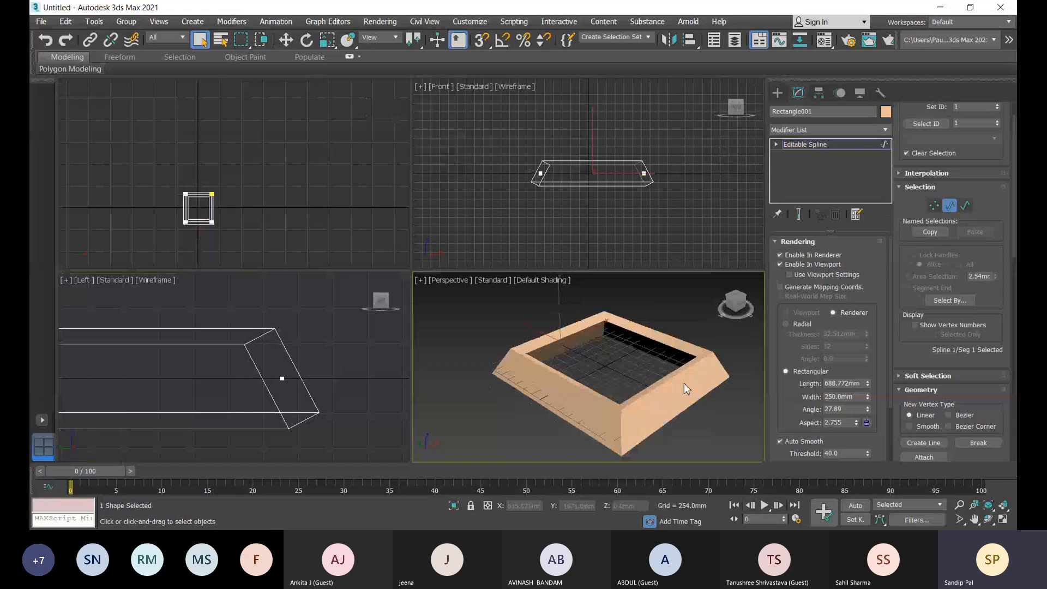
{"action": "scroll", "coordinate": [684, 383], "scroll_direction": "up", "scroll_amount": 5}
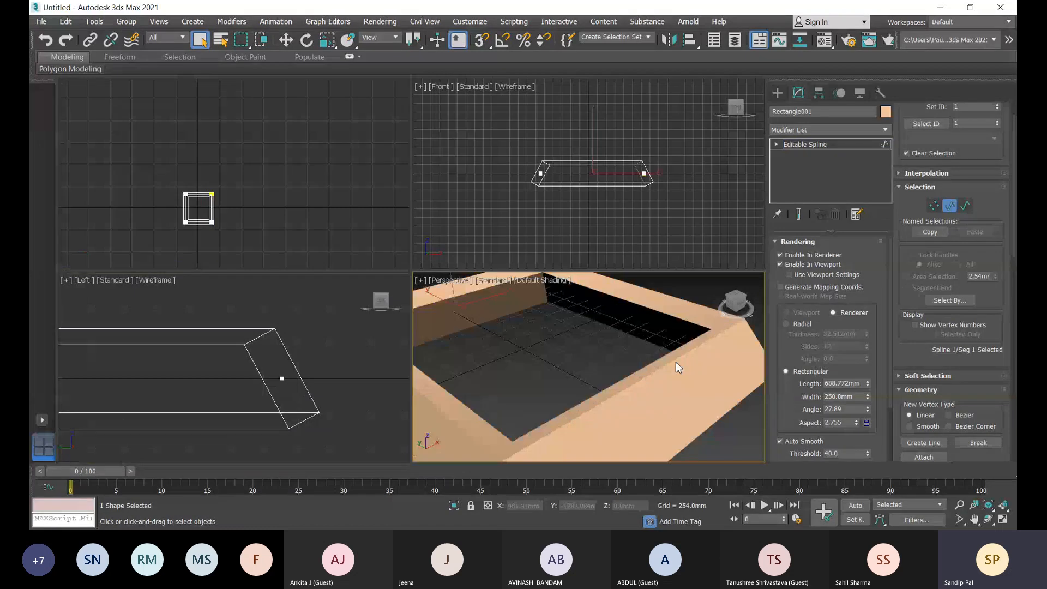
{"action": "middle_click_drag", "start_coordinate": [676, 362], "coordinate": [486, 367], "text": "alt"}
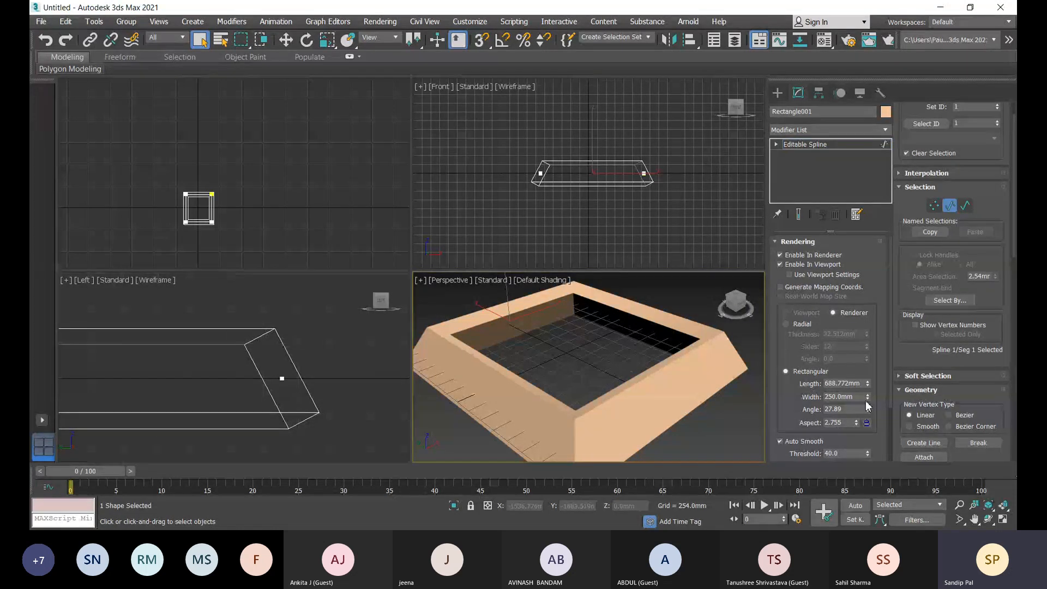
Set the rectangular cross-section's width to 125 mm and its angle to 0 so the walls stand upright
{"action": "left_click_drag", "start_coordinate": [868, 399], "coordinate": [869, 441]}
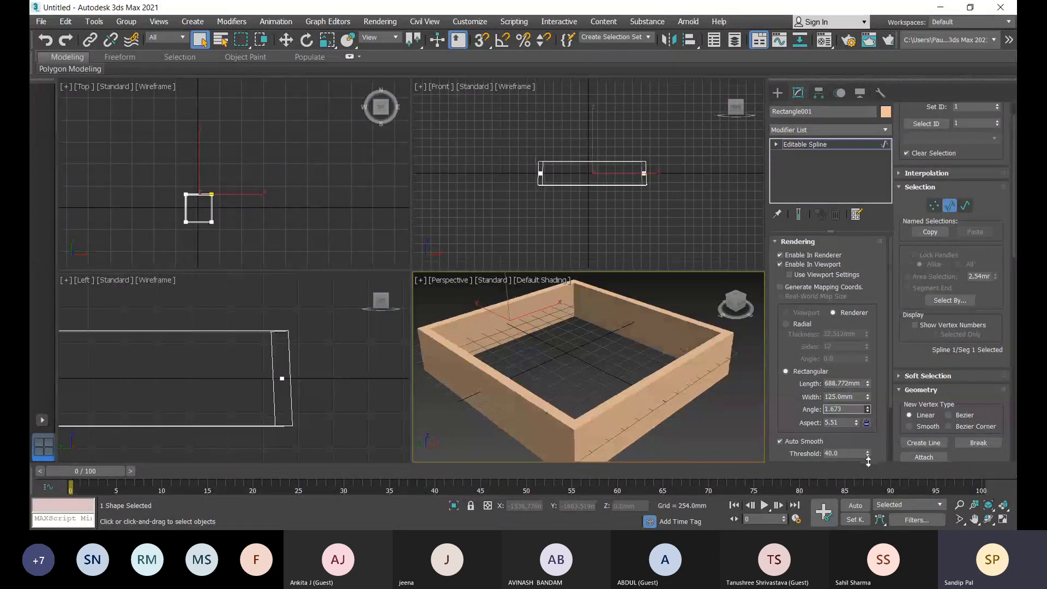
{"action": "left_click_drag", "start_coordinate": [868, 461], "coordinate": [758, 408]}
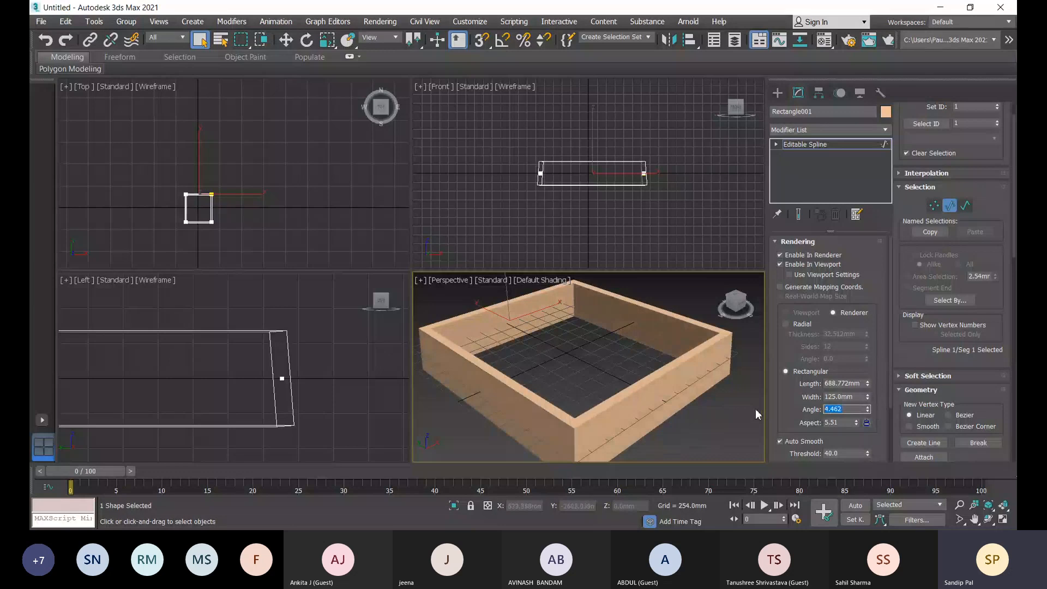
{"action": "type", "text": "0"}
{"action": "key", "text": "Return"}
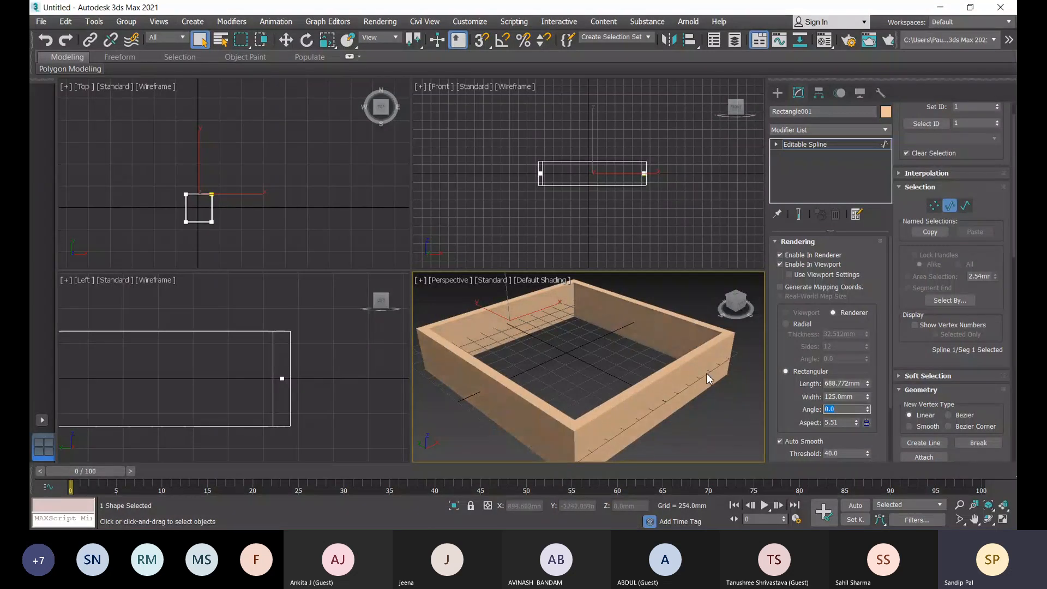
{"action": "scroll", "coordinate": [617, 398], "scroll_direction": "down", "scroll_amount": 5}
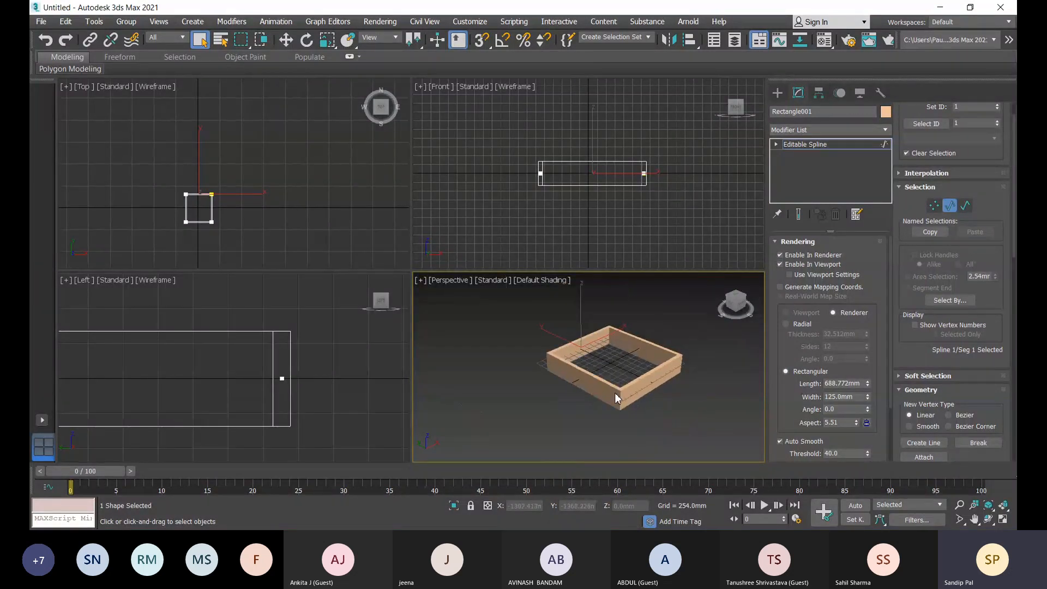
{"action": "scroll", "coordinate": [616, 398], "scroll_direction": "up", "scroll_amount": 4}
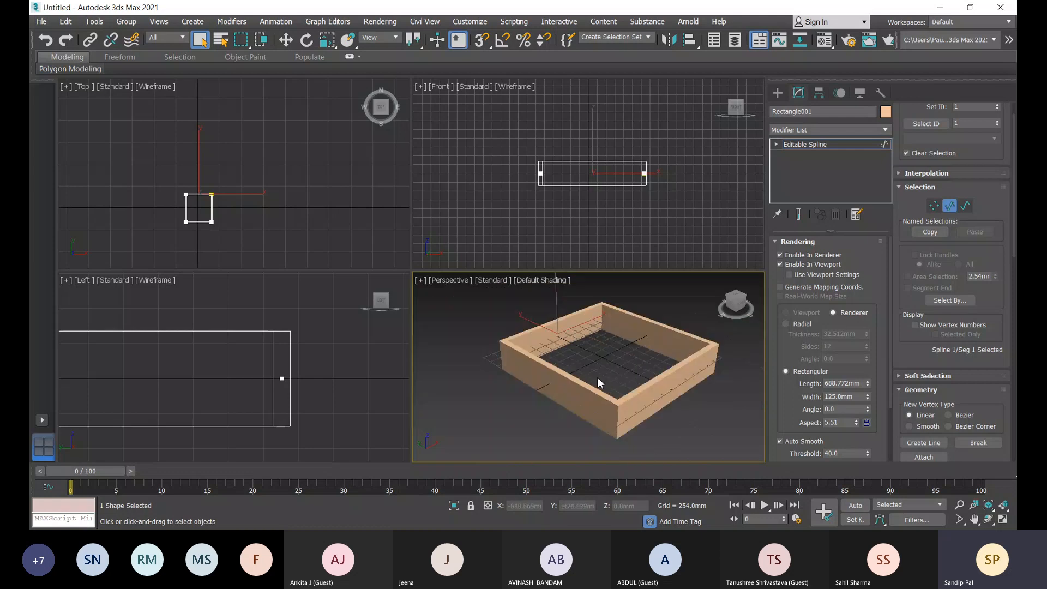
{"action": "middle_click_drag", "start_coordinate": [598, 377], "coordinate": [574, 379]}
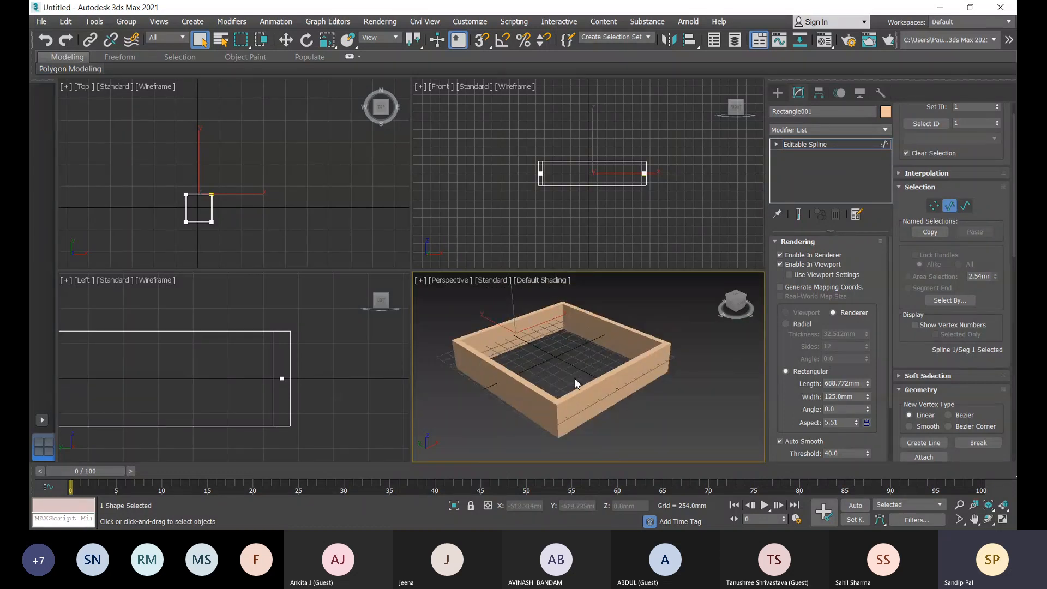
Turn off the spline's rendering in both renderer and viewport, and deselect its segment
{"action": "left_click", "coordinate": [780, 254]}
{"action": "left_click", "coordinate": [780, 264]}
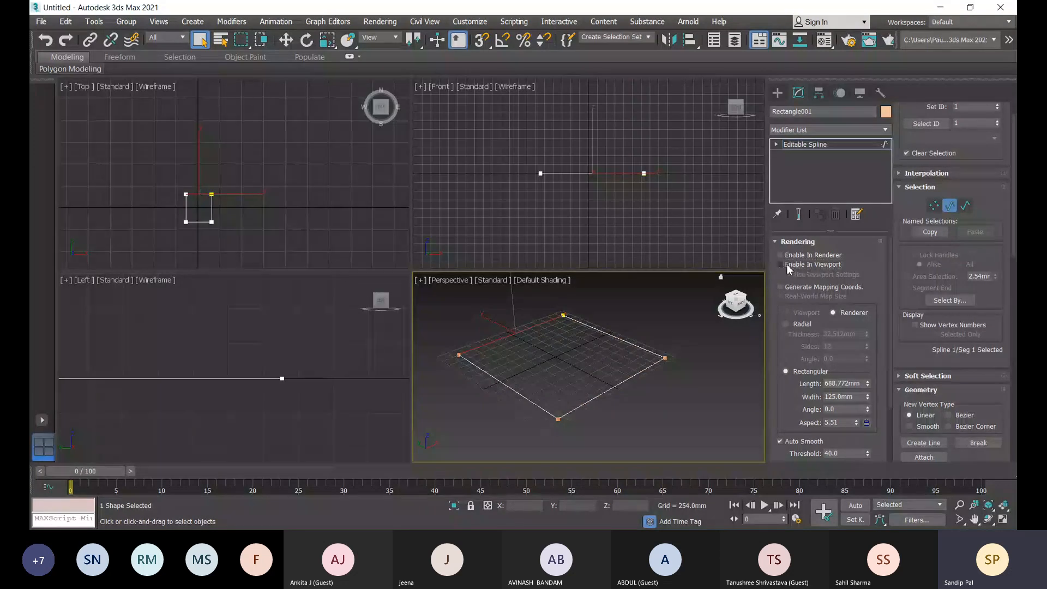
{"action": "left_click", "coordinate": [780, 264]}
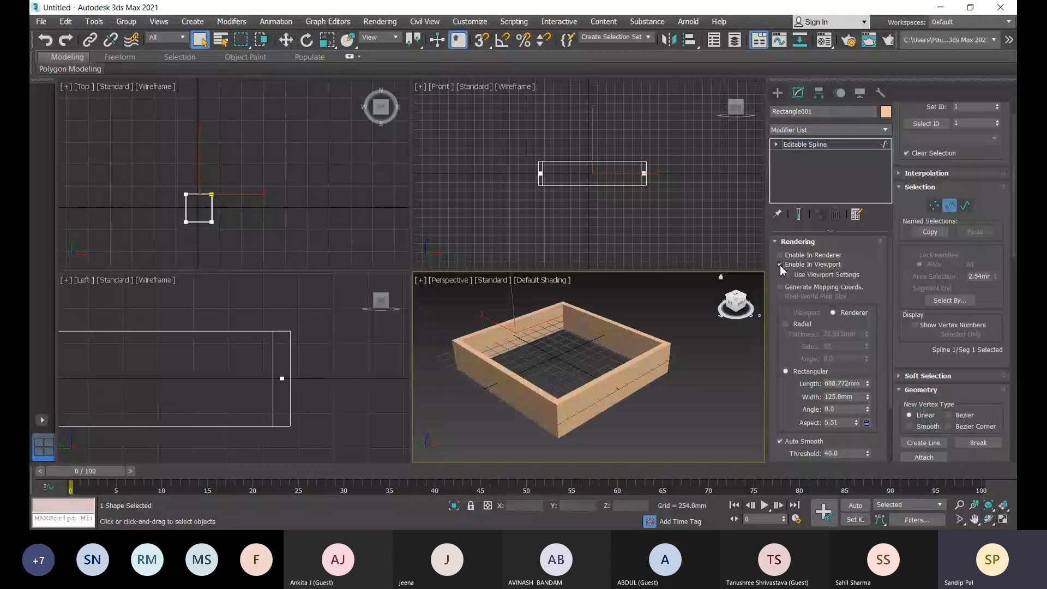
{"action": "scroll", "coordinate": [557, 410], "scroll_direction": "up", "scroll_amount": 5}
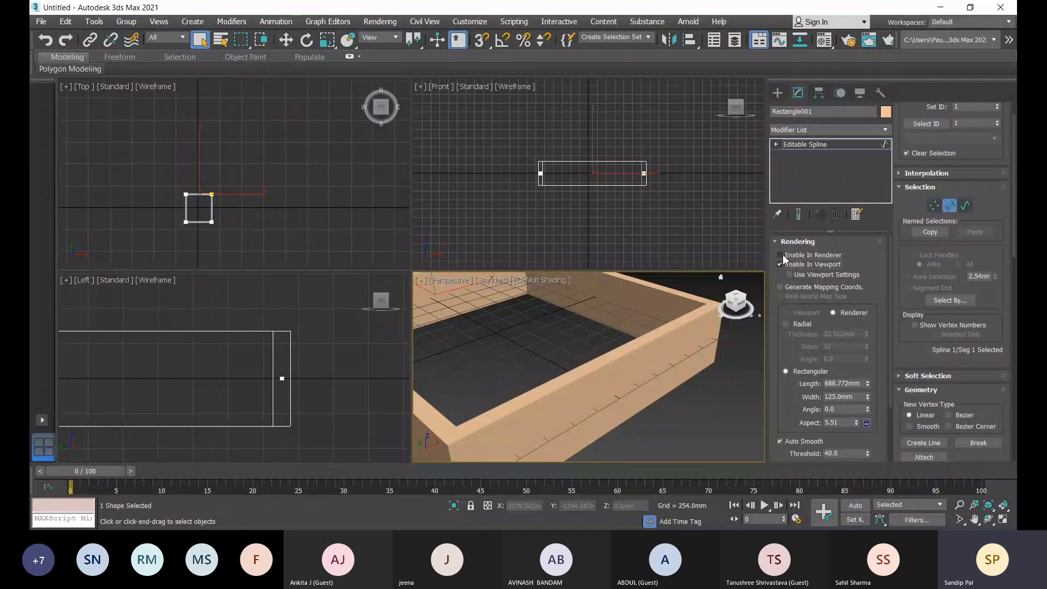
{"action": "left_click", "coordinate": [781, 264]}
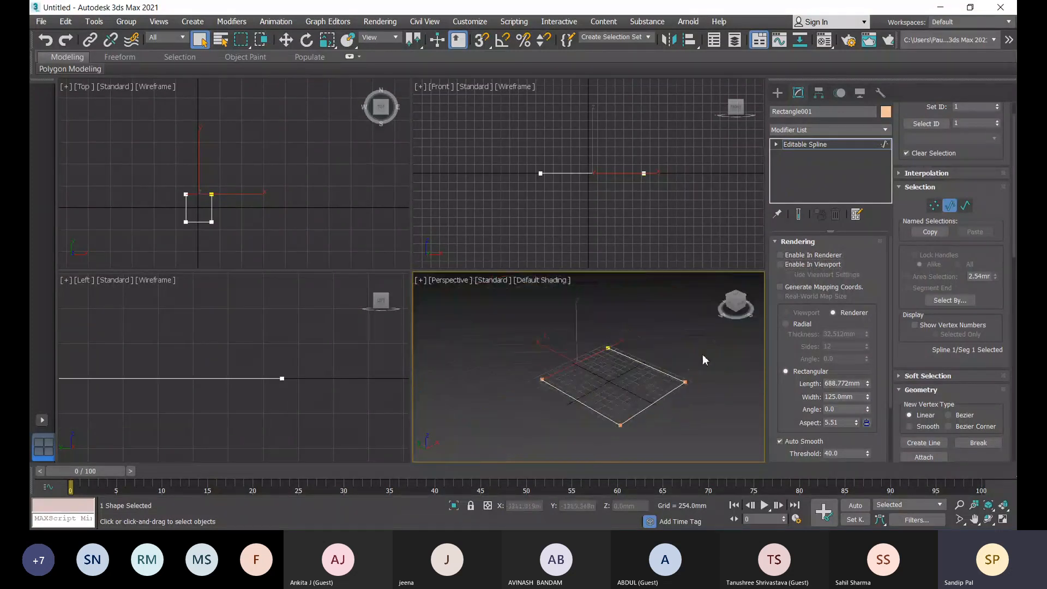
{"action": "left_click", "coordinate": [696, 368]}
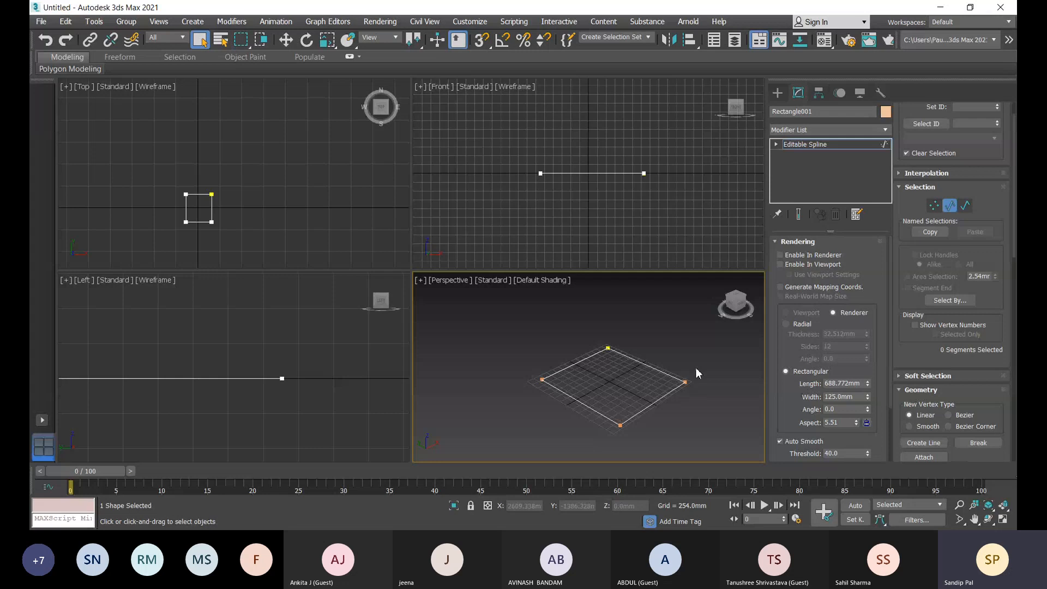
{"action": "middle_click_drag", "start_coordinate": [696, 370], "coordinate": [678, 353]}
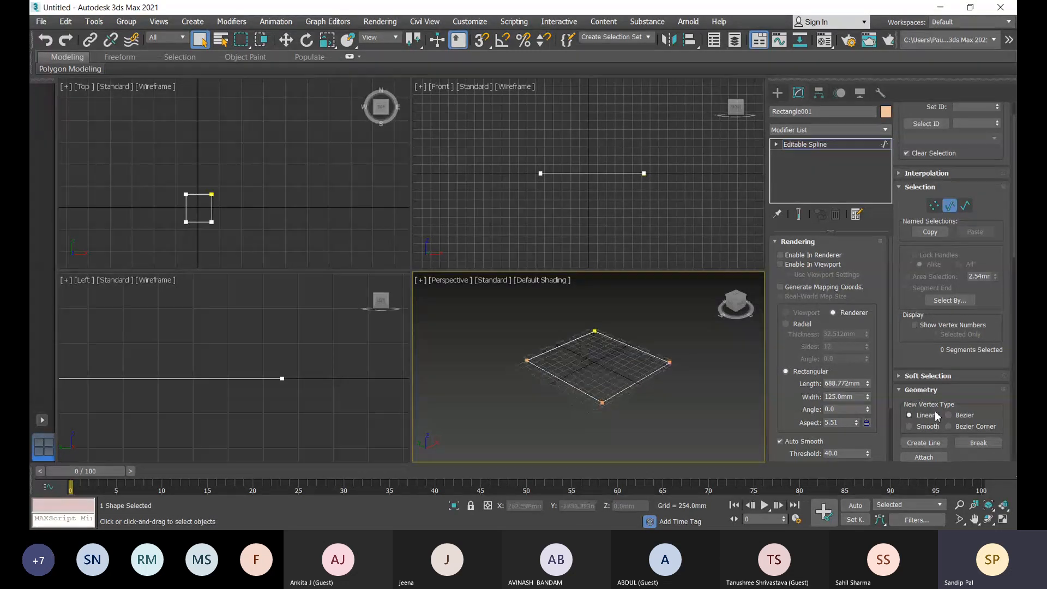
Switch the Editable Spline to Spline level and select the whole rectangle
{"action": "scroll", "coordinate": [936, 416], "scroll_direction": "down", "scroll_amount": 3}
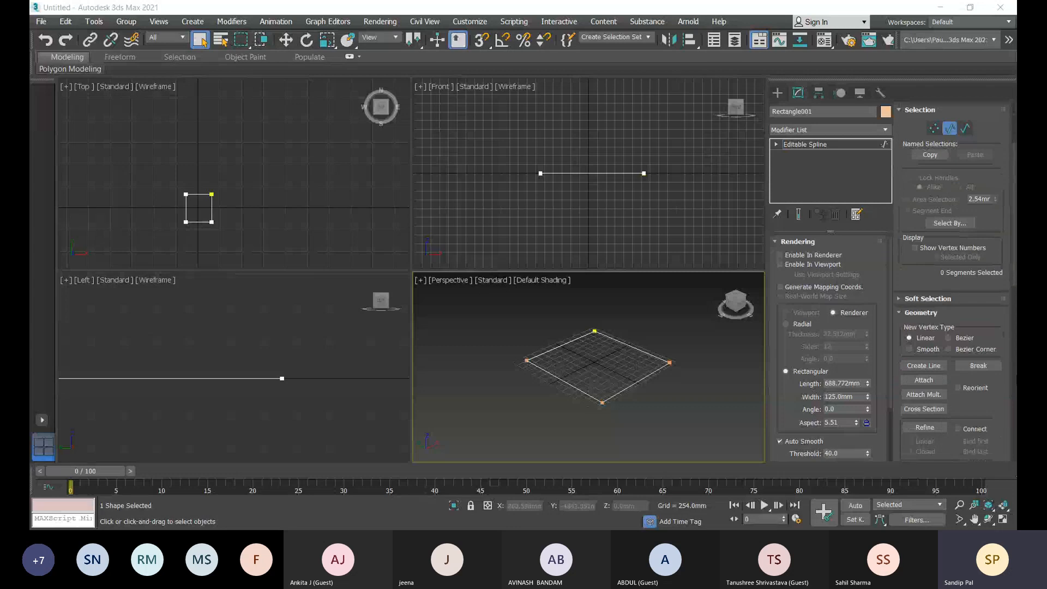
{"action": "scroll", "coordinate": [947, 369], "scroll_direction": "down", "scroll_amount": 1}
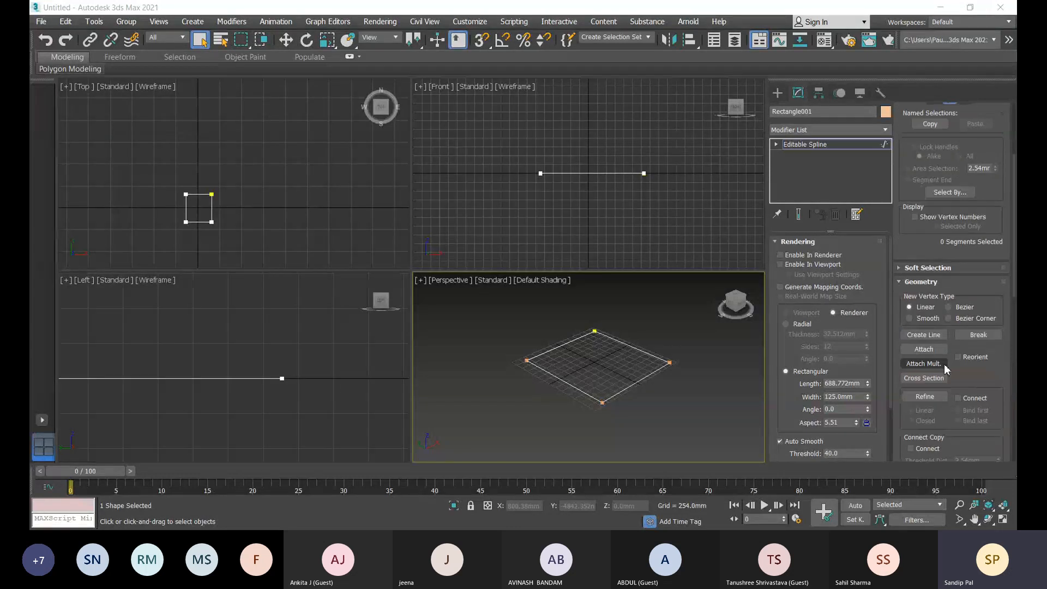
{"action": "scroll", "coordinate": [978, 415], "scroll_direction": "down", "scroll_amount": 3}
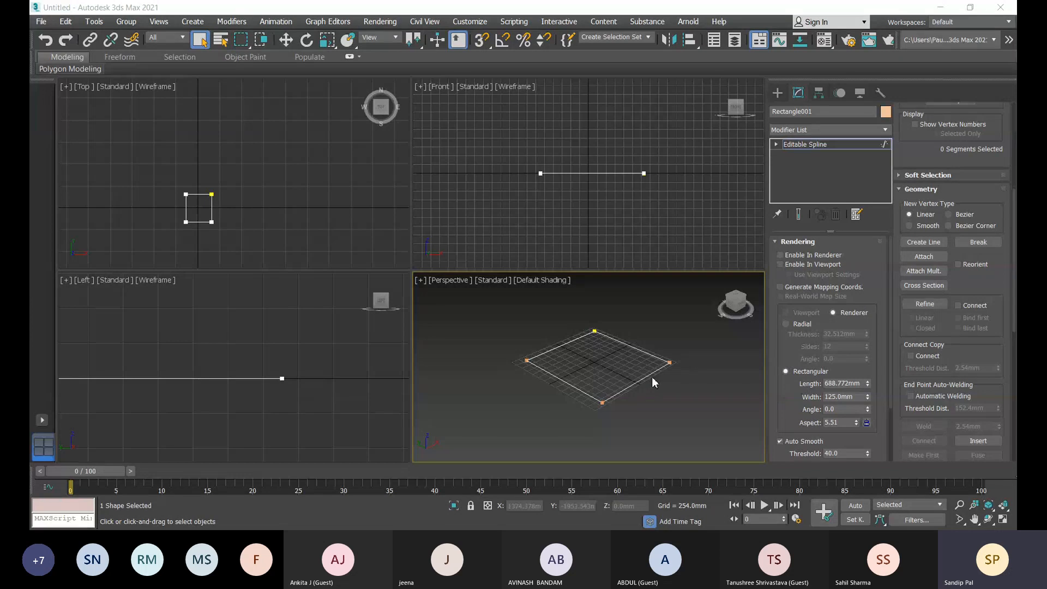
{"action": "left_click", "coordinate": [965, 237]}
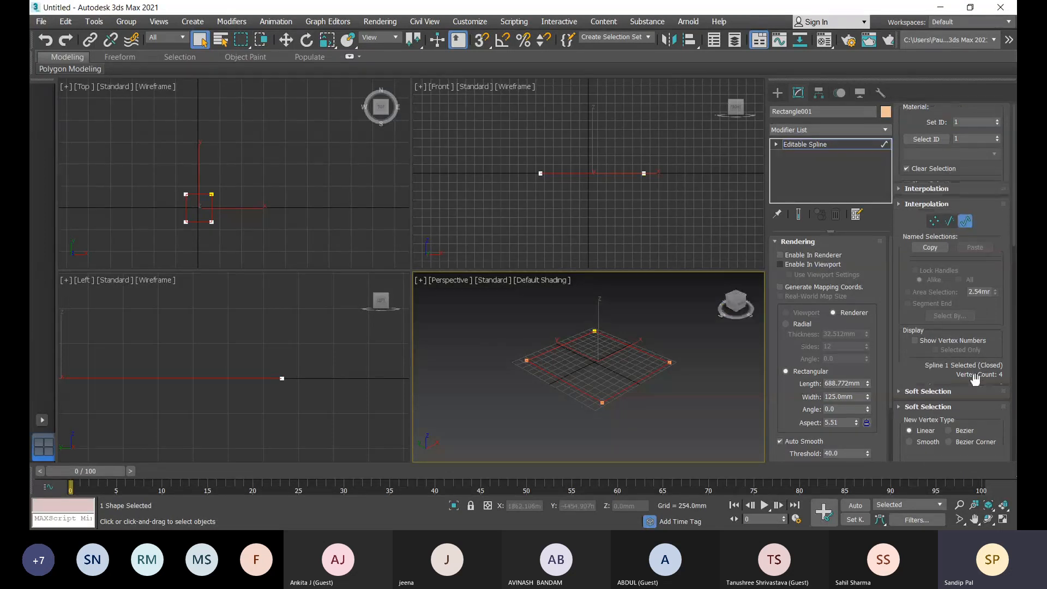
{"action": "scroll", "coordinate": [974, 381], "scroll_direction": "down", "scroll_amount": 5}
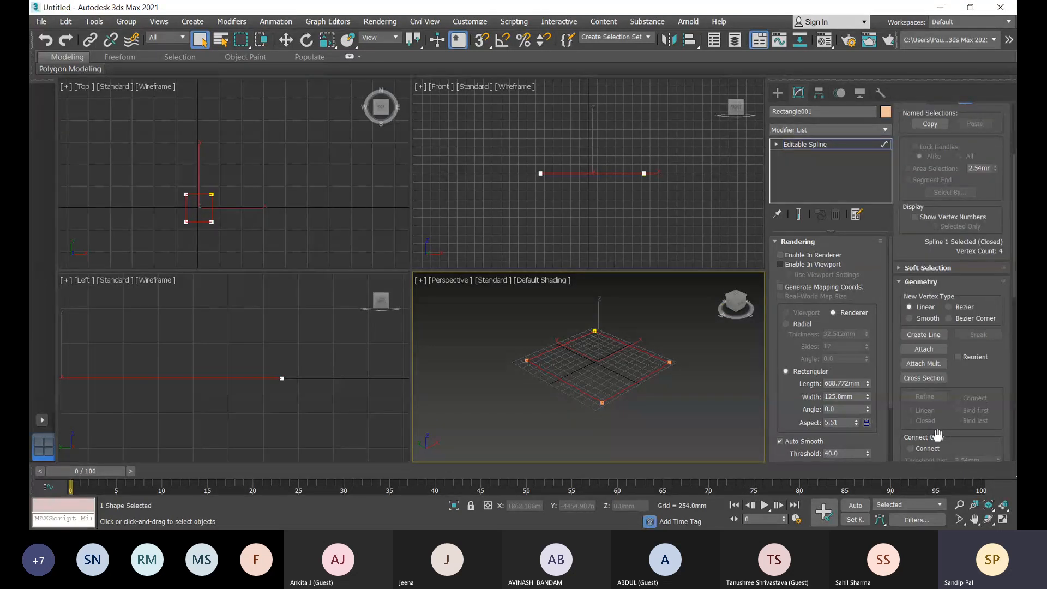
{"action": "scroll", "coordinate": [985, 413], "scroll_direction": "down", "scroll_amount": 3}
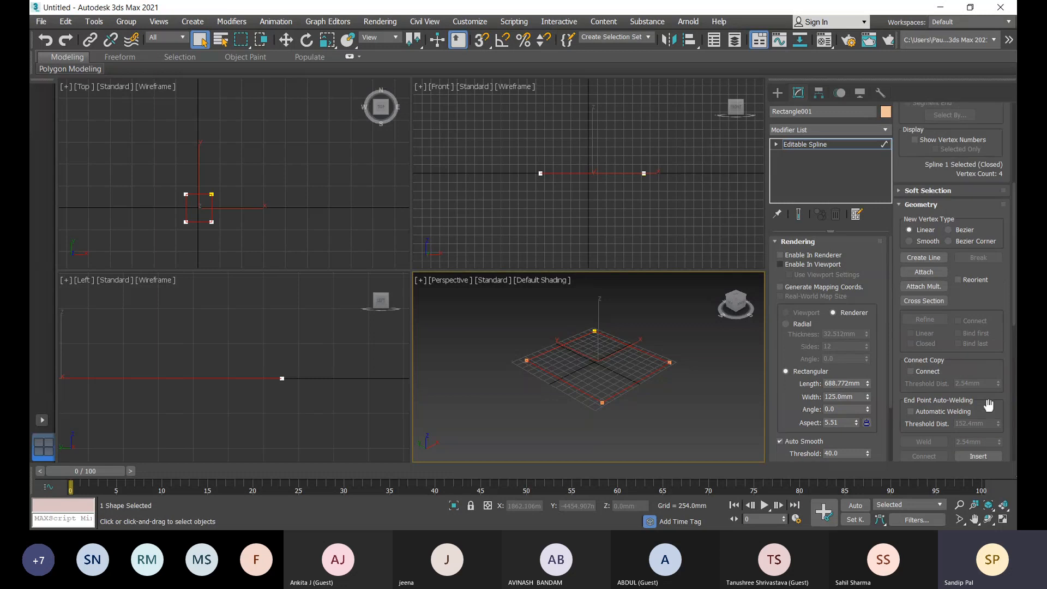
{"action": "scroll", "coordinate": [985, 413], "scroll_direction": "down", "scroll_amount": 3}
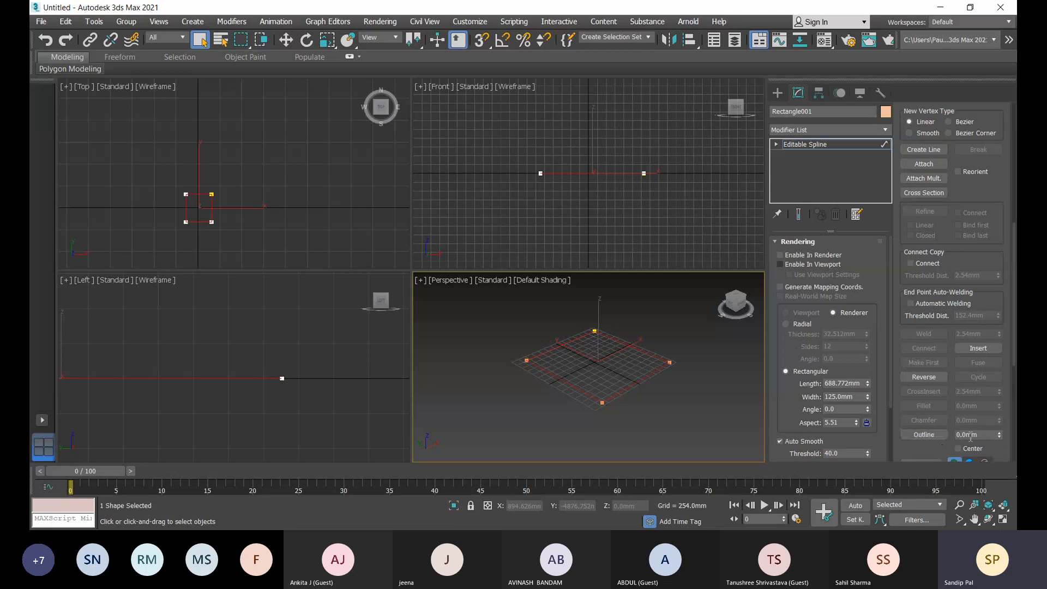
{"action": "scroll", "coordinate": [633, 383], "scroll_direction": "up", "scroll_amount": 5}
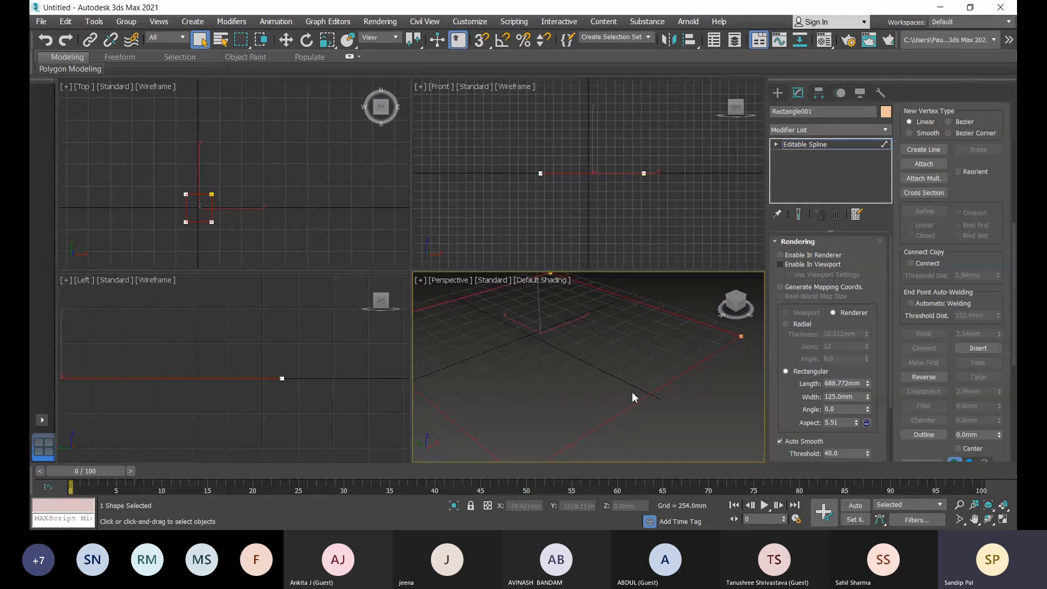
{"action": "key", "text": "z"}
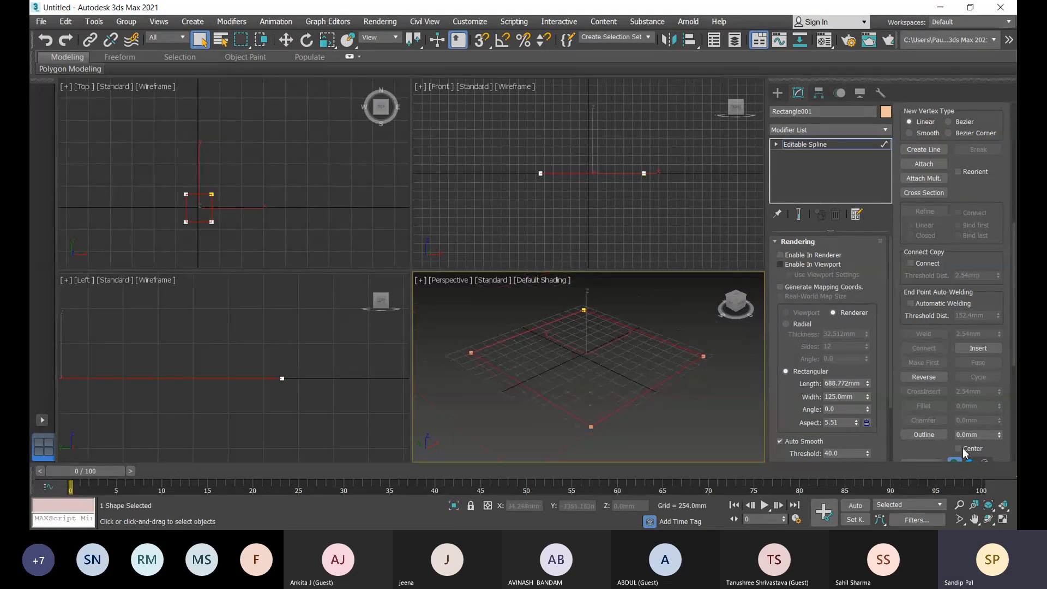
Outline the selected rectangle spline inward, and undo that outline
{"action": "left_click", "coordinate": [933, 437]}
{"action": "left_click", "coordinate": [967, 434]}
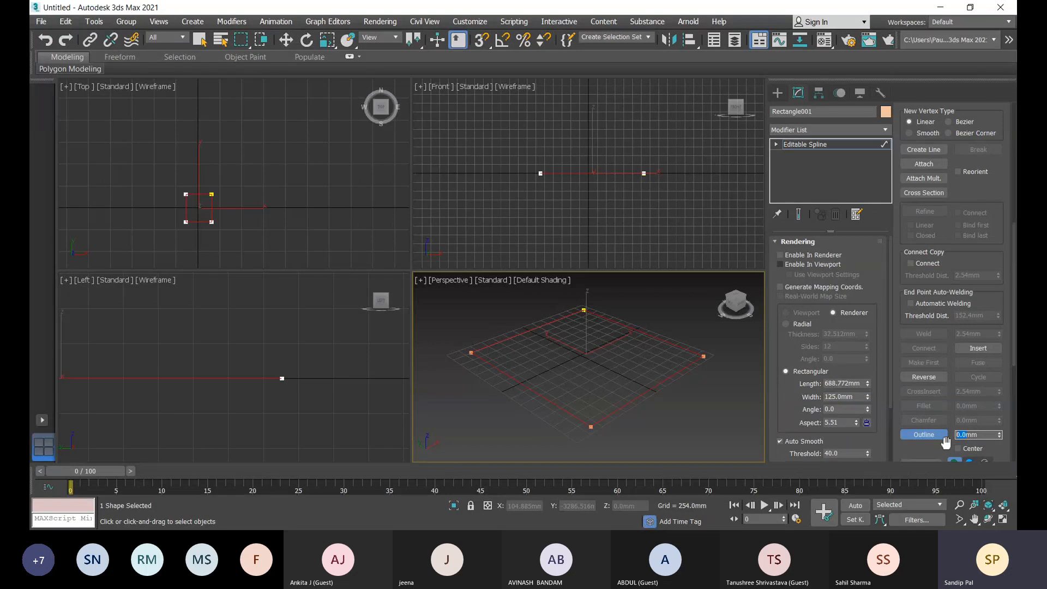
{"action": "type", "text": "12"}
{"action": "key", "text": "Return"}
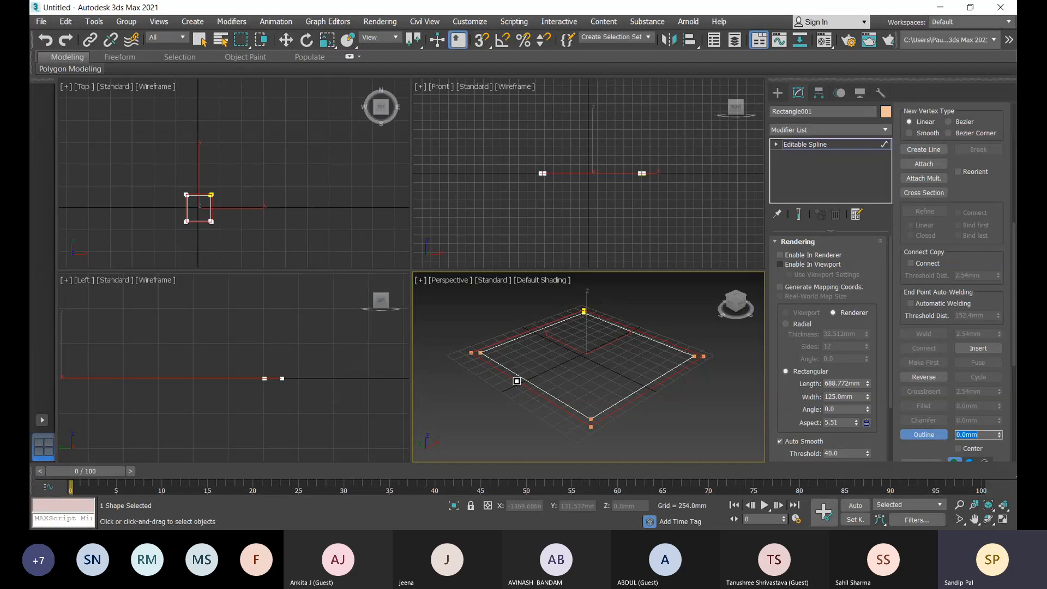
{"action": "scroll", "coordinate": [517, 381], "scroll_direction": "up", "scroll_amount": 2}
{"action": "key", "text": "ctrl+z"}
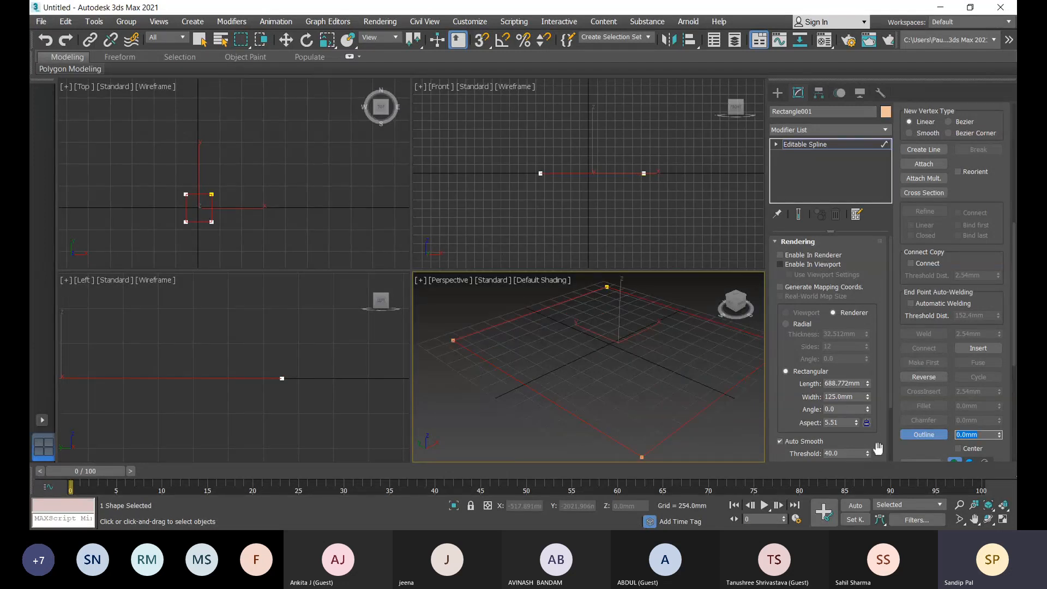
Outline the selected rectangle spline outward with a value of -125 mm
{"action": "type", "text": "-125"}
{"action": "key", "text": "Return"}
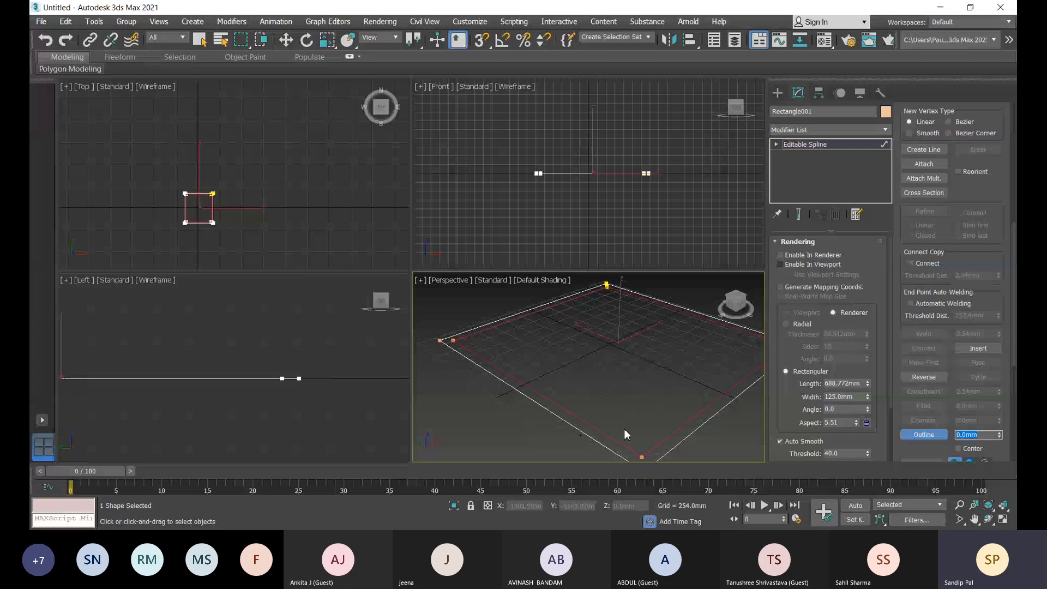
{"action": "scroll", "coordinate": [624, 429], "scroll_direction": "down", "scroll_amount": 3}
{"action": "scroll", "coordinate": [616, 425], "scroll_direction": "up", "scroll_amount": 4}
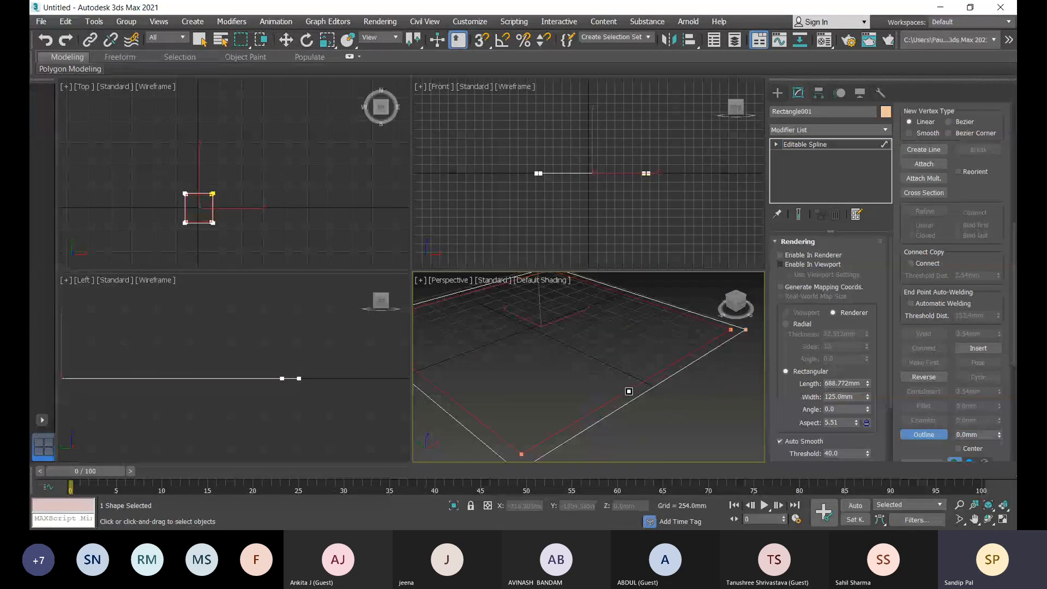
{"action": "scroll", "coordinate": [629, 391], "scroll_direction": "down", "scroll_amount": 4}
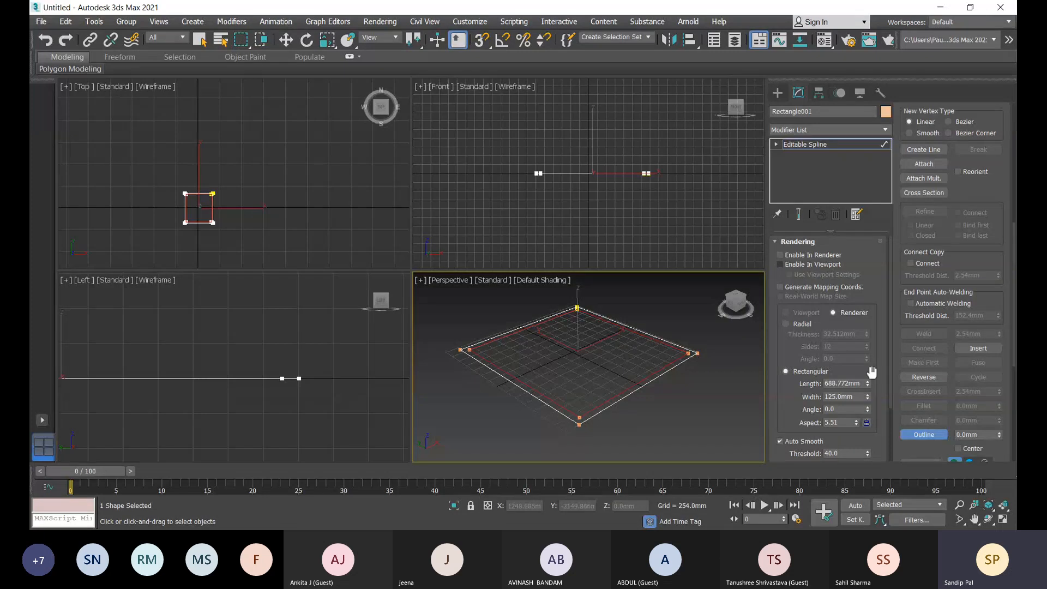
Leave the Outline tool and the Spline level, and undo the rectangle's -125 mm outline
{"action": "scroll", "coordinate": [872, 371], "scroll_direction": "down", "scroll_amount": 3}
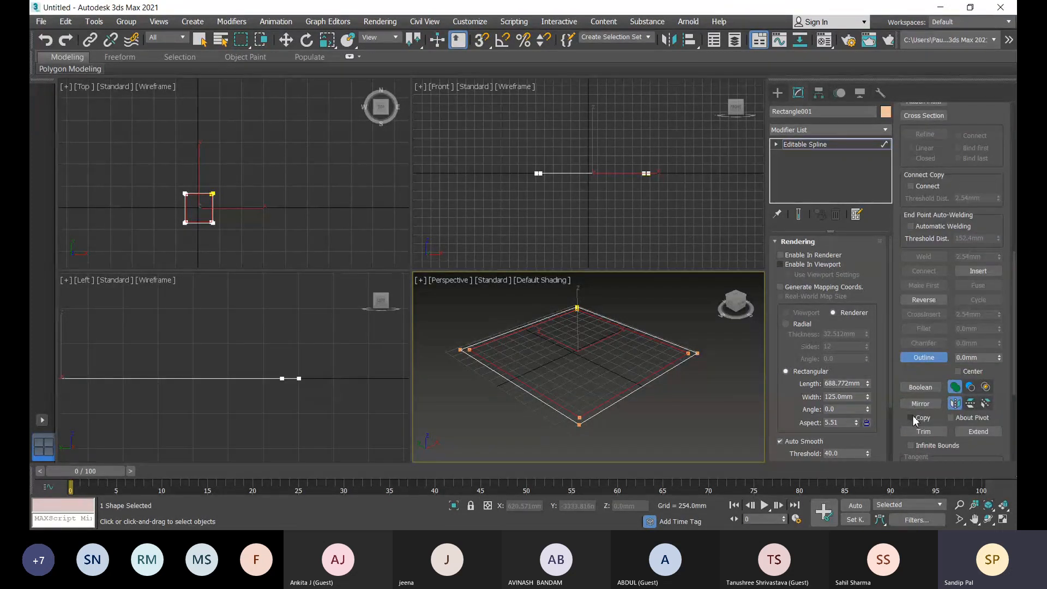
{"action": "key", "text": "w"}
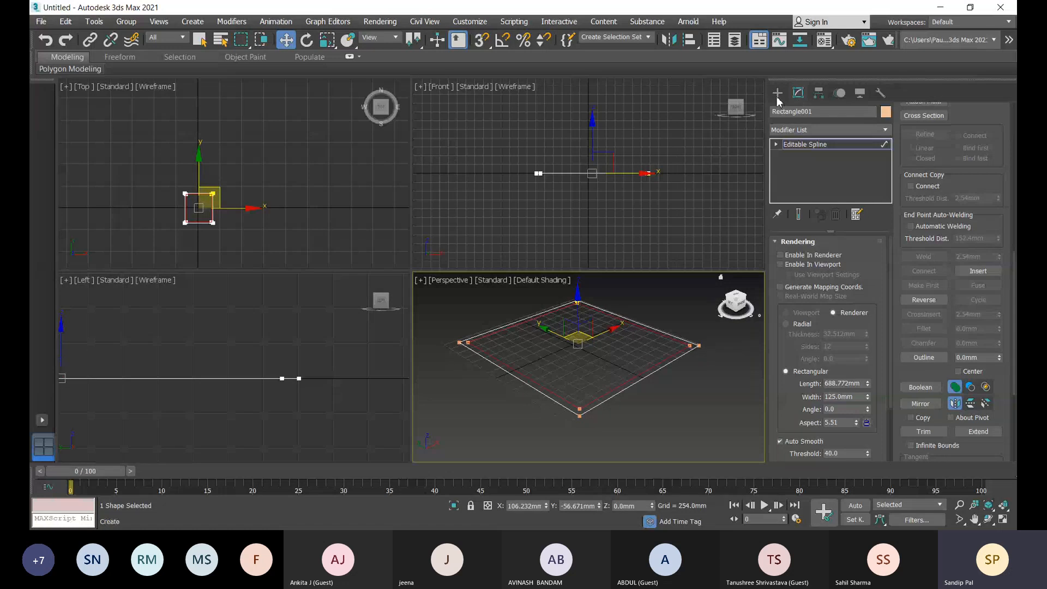
{"action": "left_click", "coordinate": [778, 93]}
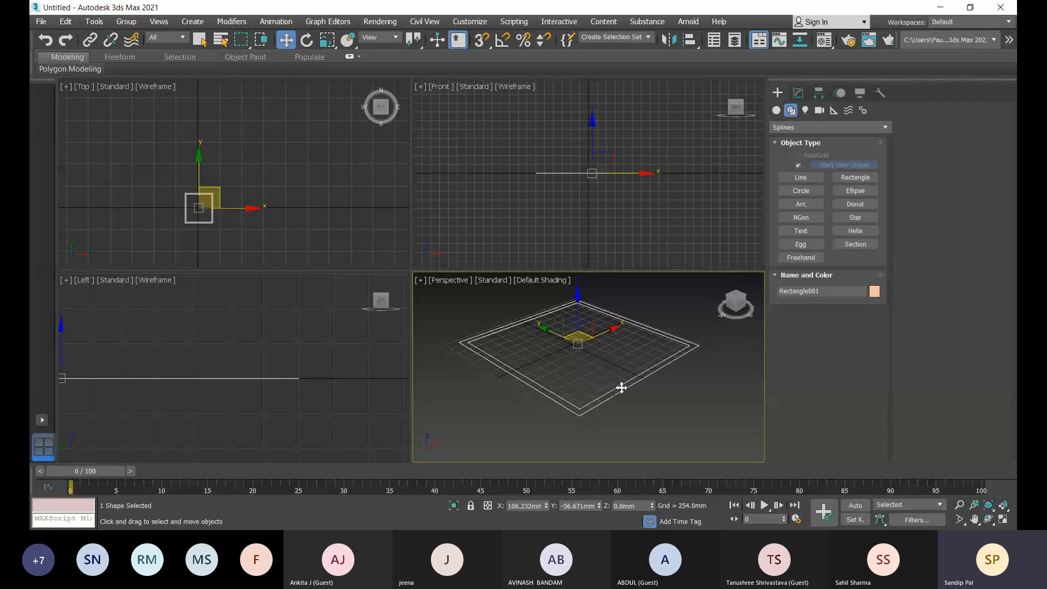
{"action": "scroll", "coordinate": [622, 387], "scroll_direction": "up", "scroll_amount": 3}
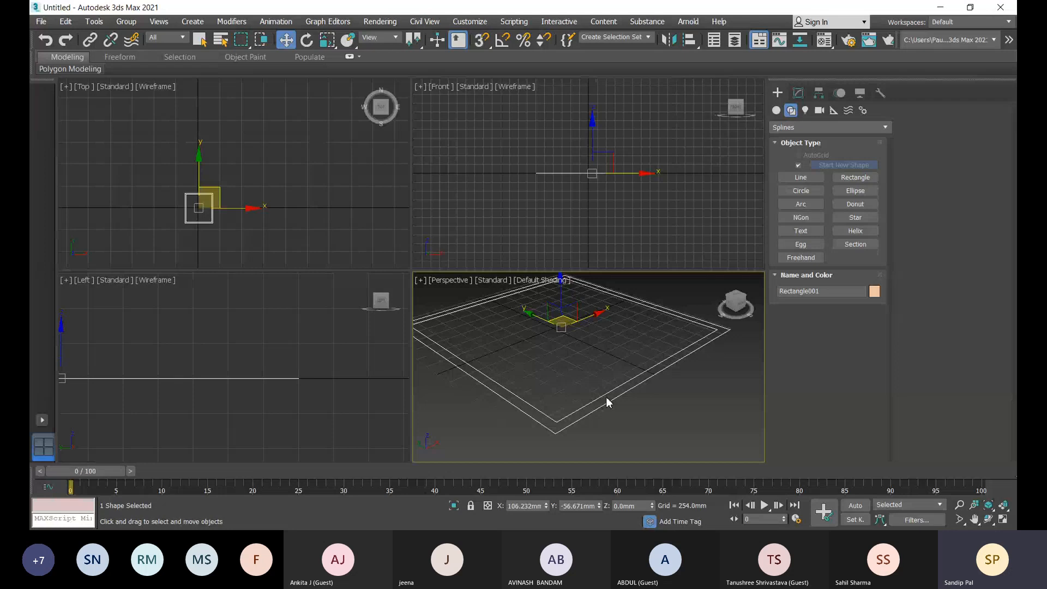
{"action": "scroll", "coordinate": [638, 426], "scroll_direction": "down", "scroll_amount": 5}
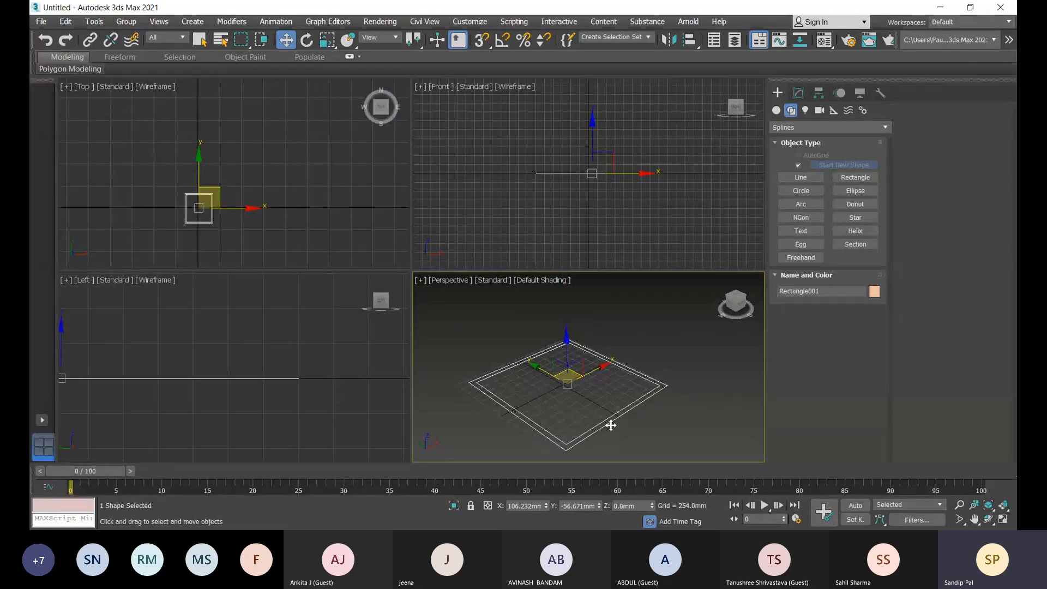
{"action": "scroll", "coordinate": [614, 419], "scroll_direction": "up", "scroll_amount": 3}
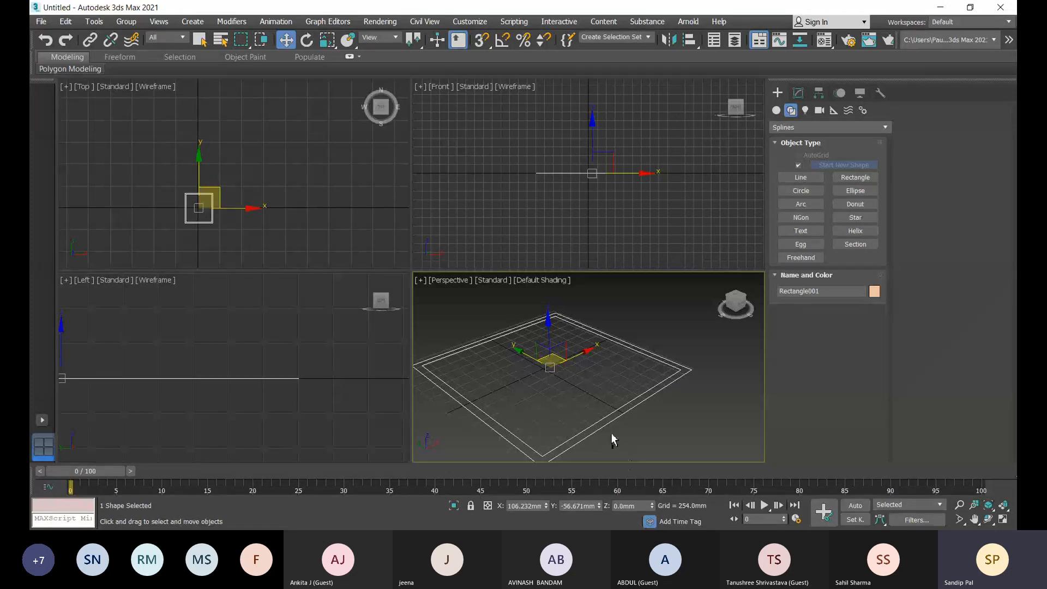
{"action": "scroll", "coordinate": [611, 434], "scroll_direction": "down", "scroll_amount": 4}
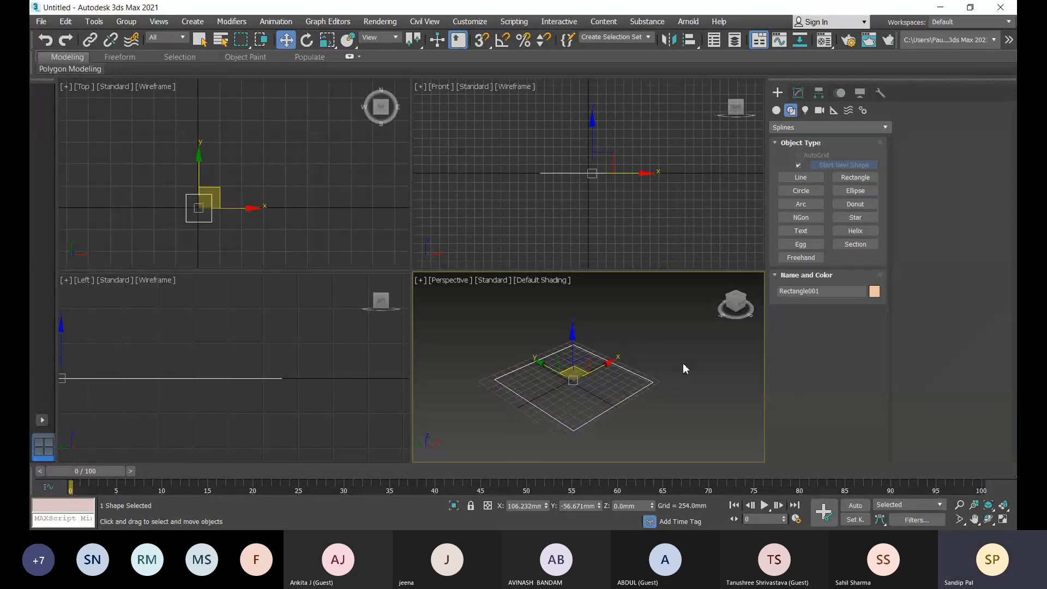
Draw a second rectangle of about 3713 × 3524 mm in the Top view, slightly outside the existing one
{"action": "scroll", "coordinate": [192, 215], "scroll_direction": "up", "scroll_amount": 3}
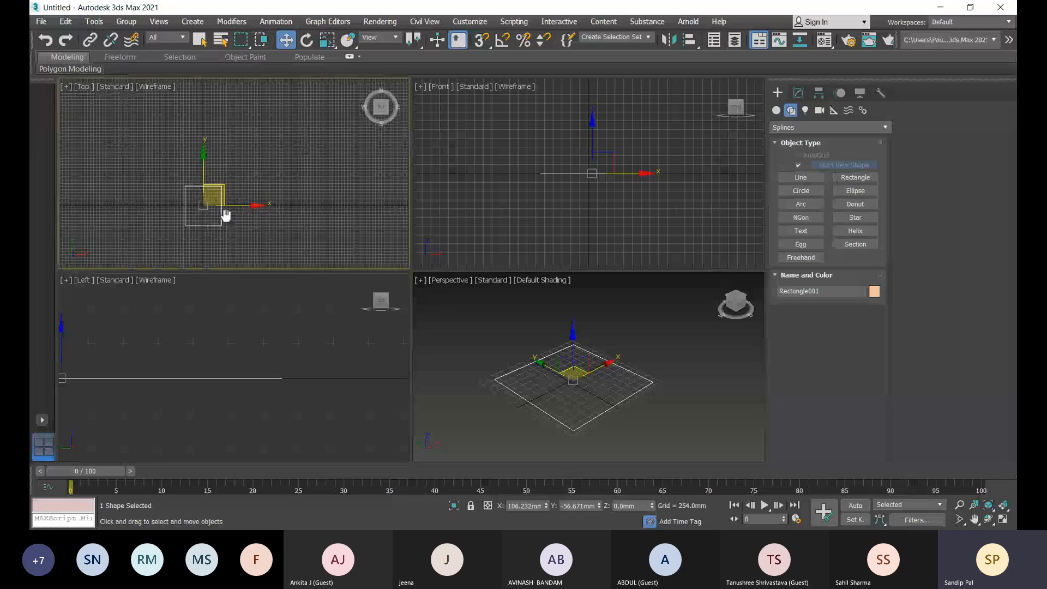
{"action": "middle_click_drag", "start_coordinate": [224, 215], "coordinate": [235, 187]}
{"action": "scroll", "coordinate": [236, 189], "scroll_direction": "up", "scroll_amount": 2}
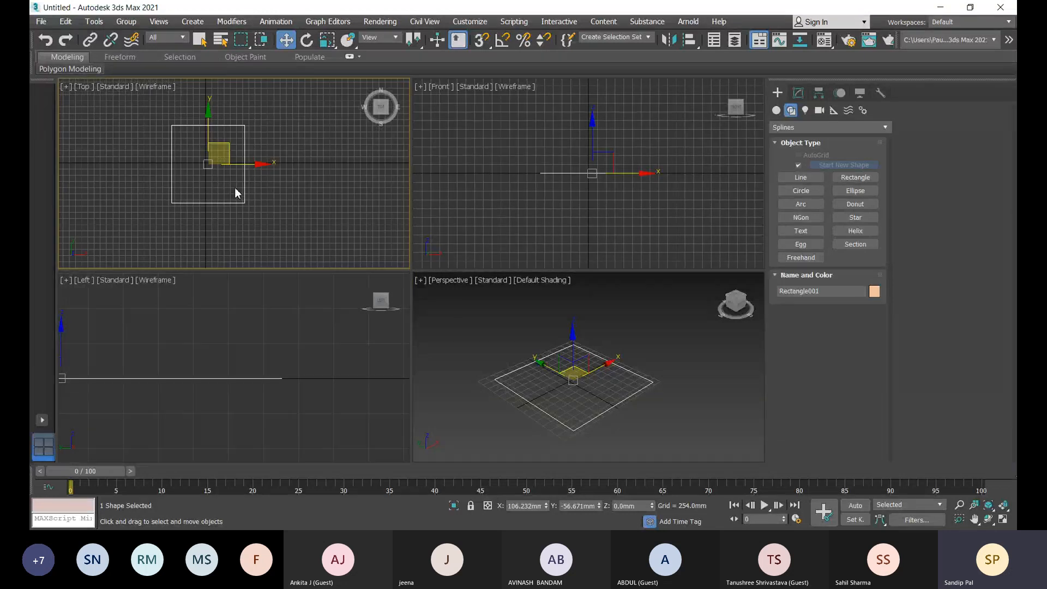
{"action": "left_click", "coordinate": [853, 180]}
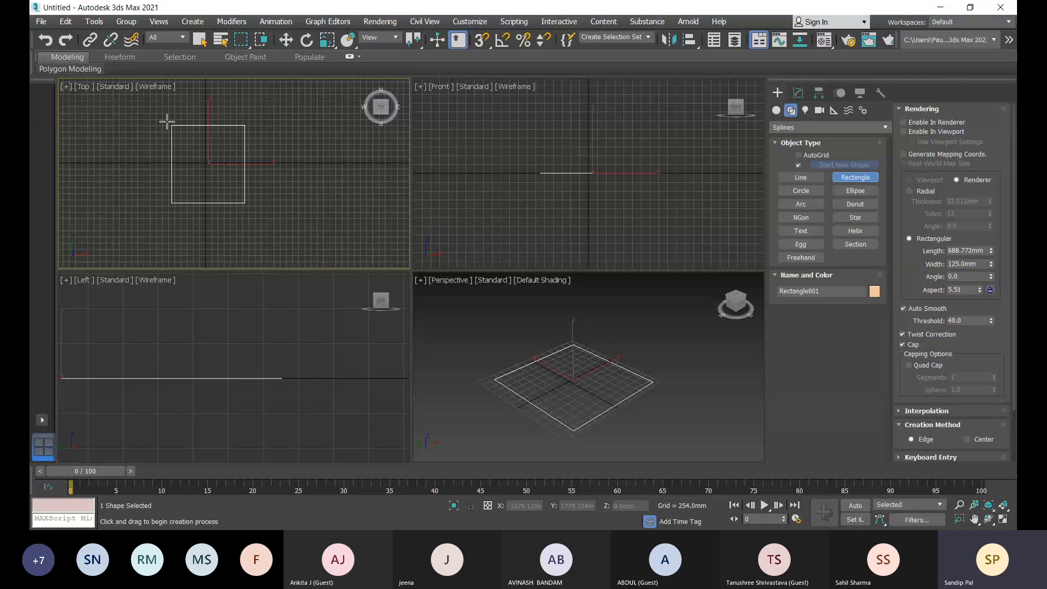
{"action": "left_click_drag", "start_coordinate": [165, 119], "coordinate": [251, 210]}
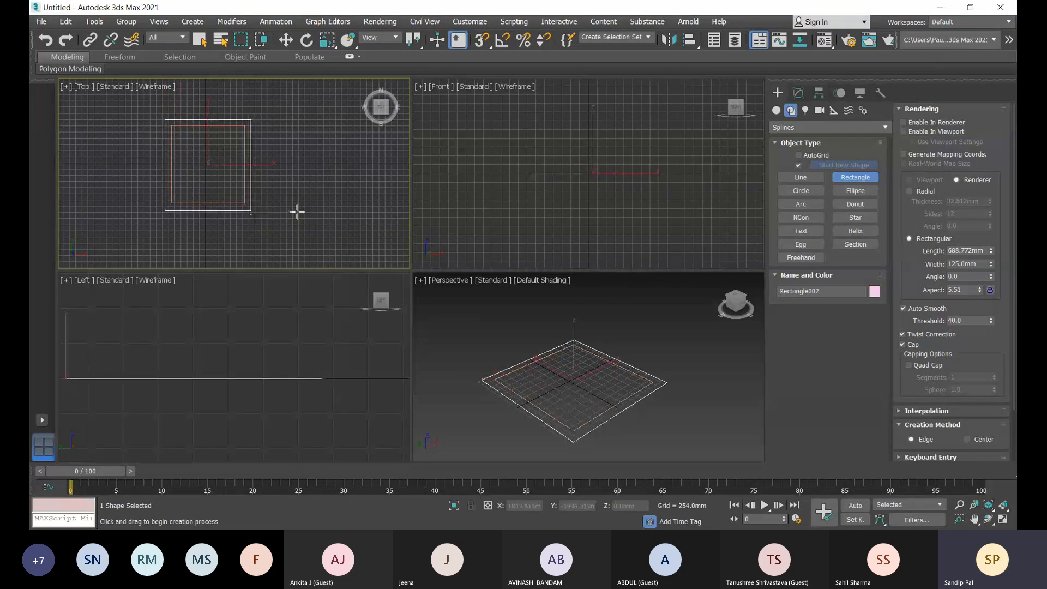
{"action": "key", "text": "w"}
Attach the outer rectangle to the inner rectangle's Editable Spline and leave the Attach tool
{"action": "left_click", "coordinate": [210, 203]}
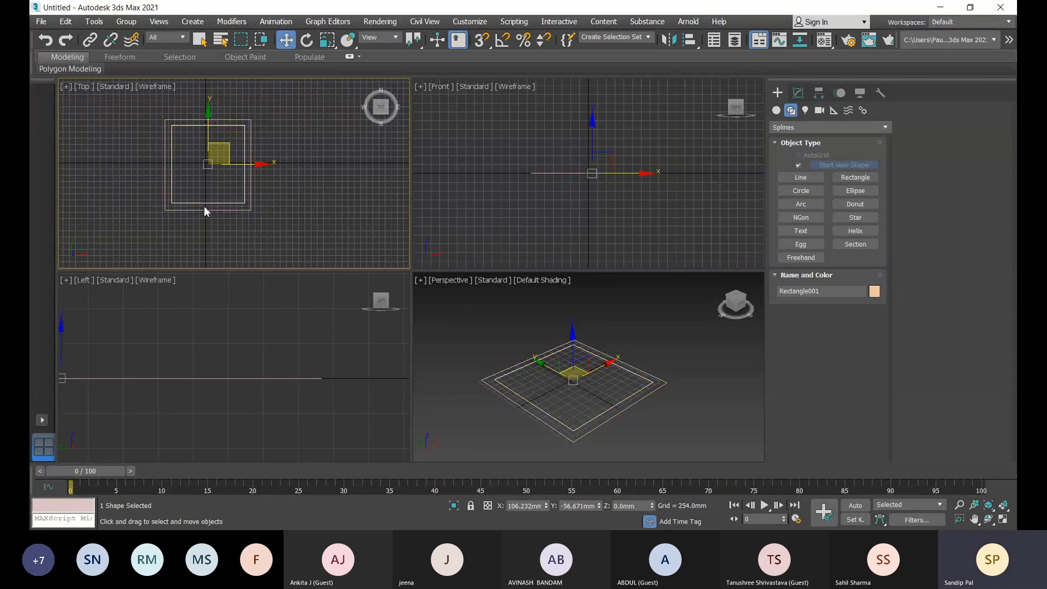
{"action": "left_click", "coordinate": [798, 94]}
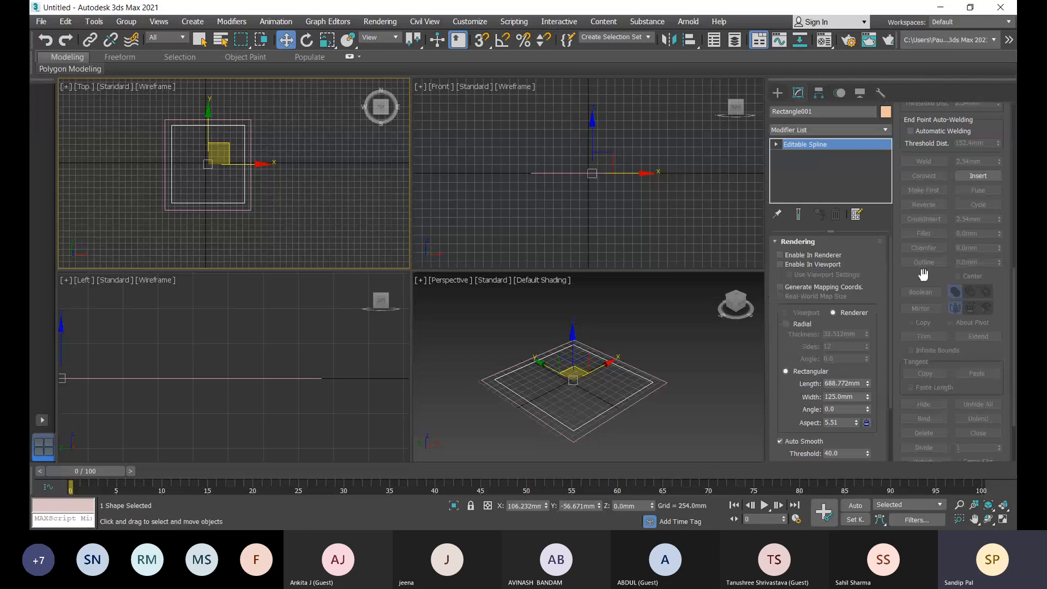
{"action": "scroll", "coordinate": [923, 275], "scroll_direction": "up", "scroll_amount": 5}
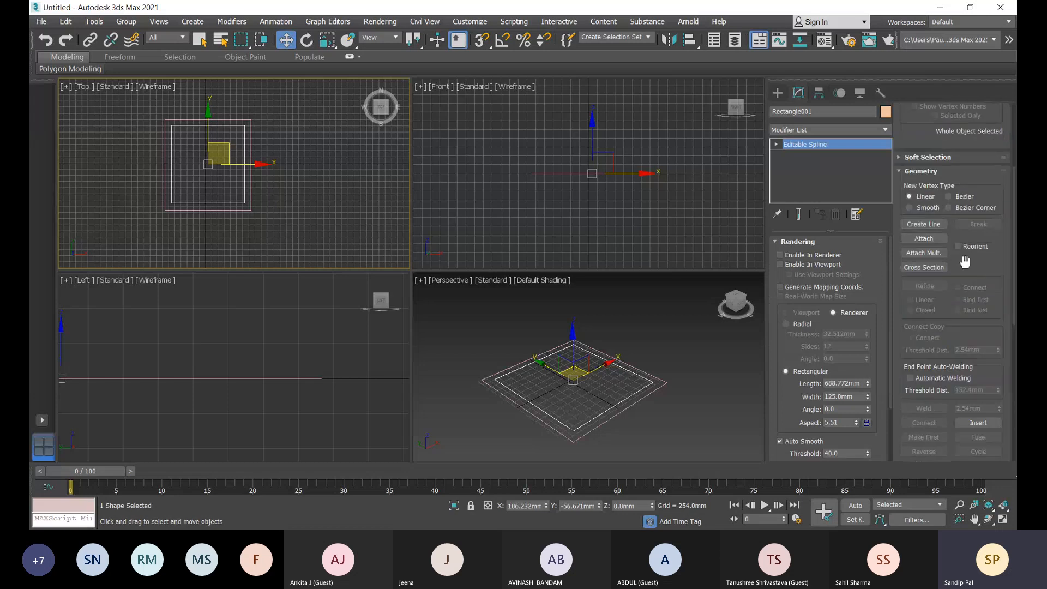
{"action": "left_click", "coordinate": [934, 239]}
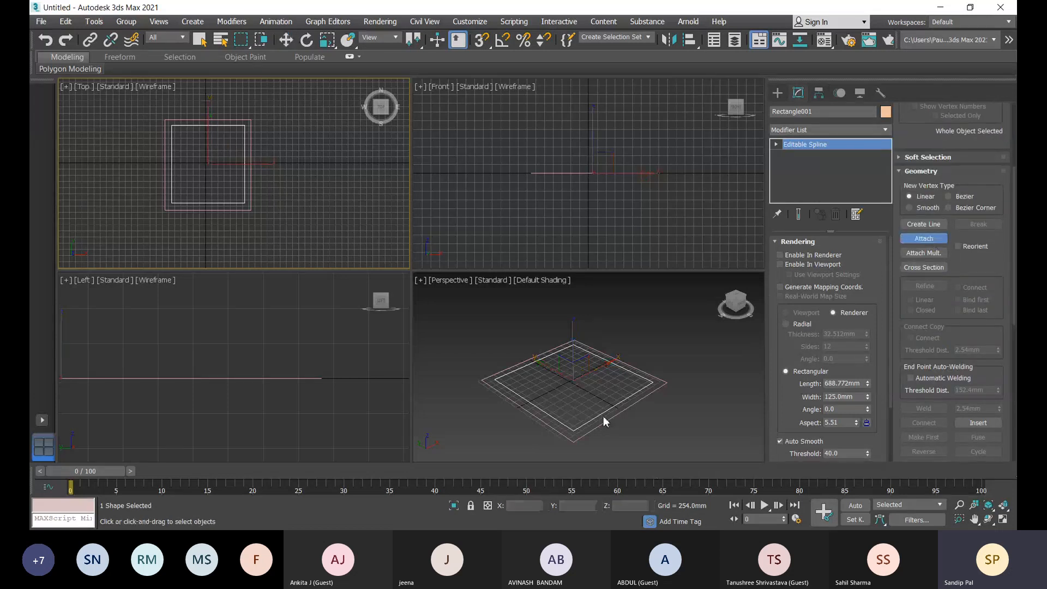
{"action": "left_click", "coordinate": [642, 401]}
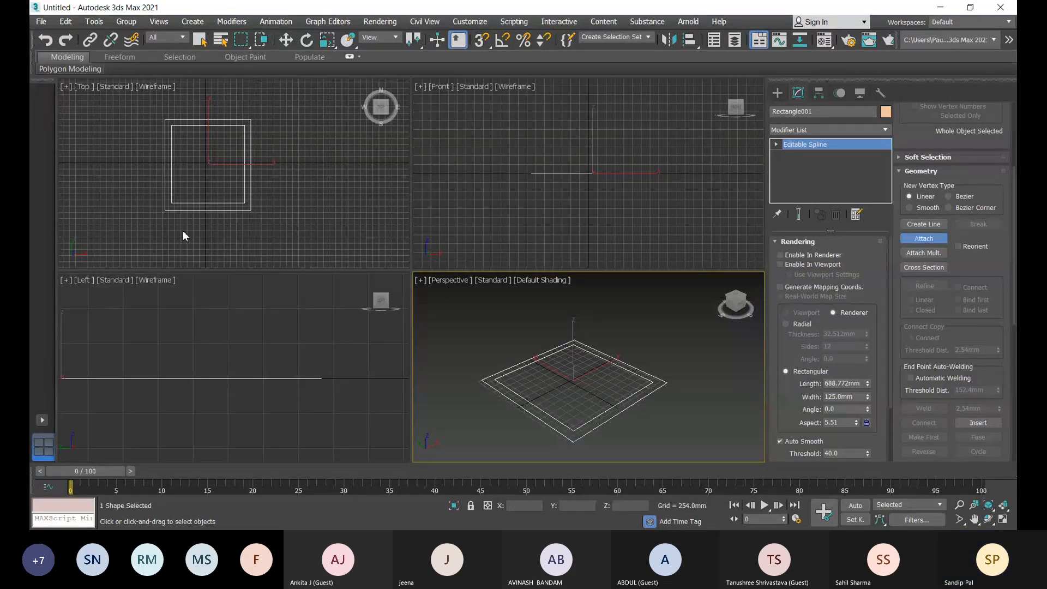
{"action": "key", "text": "w"}
Undo the attachment and the drawing of the outer rectangle, and redo both
{"action": "left_click", "coordinate": [649, 392]}
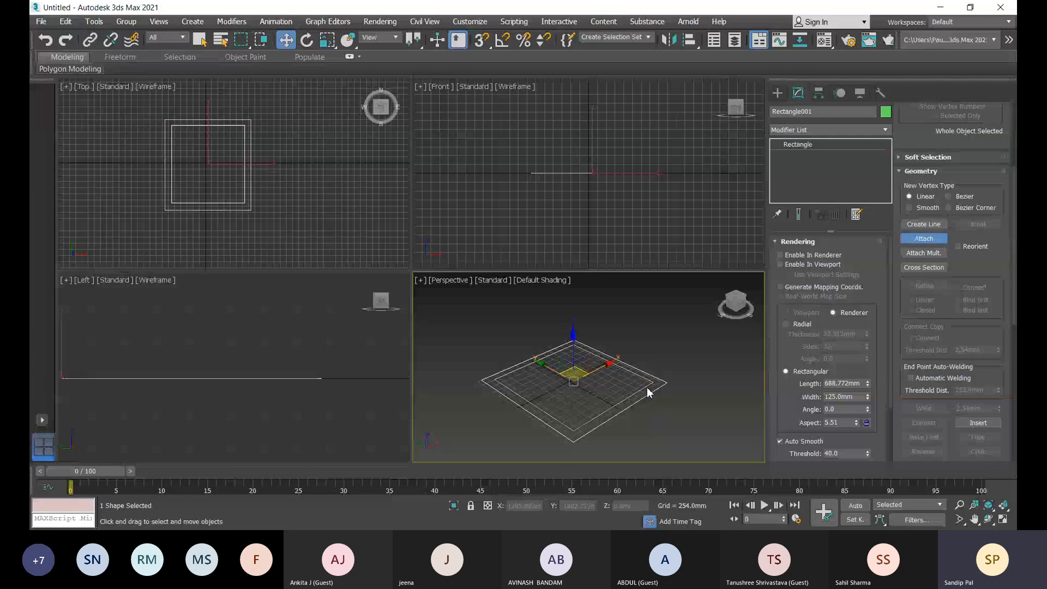
{"action": "left_click", "coordinate": [648, 392]}
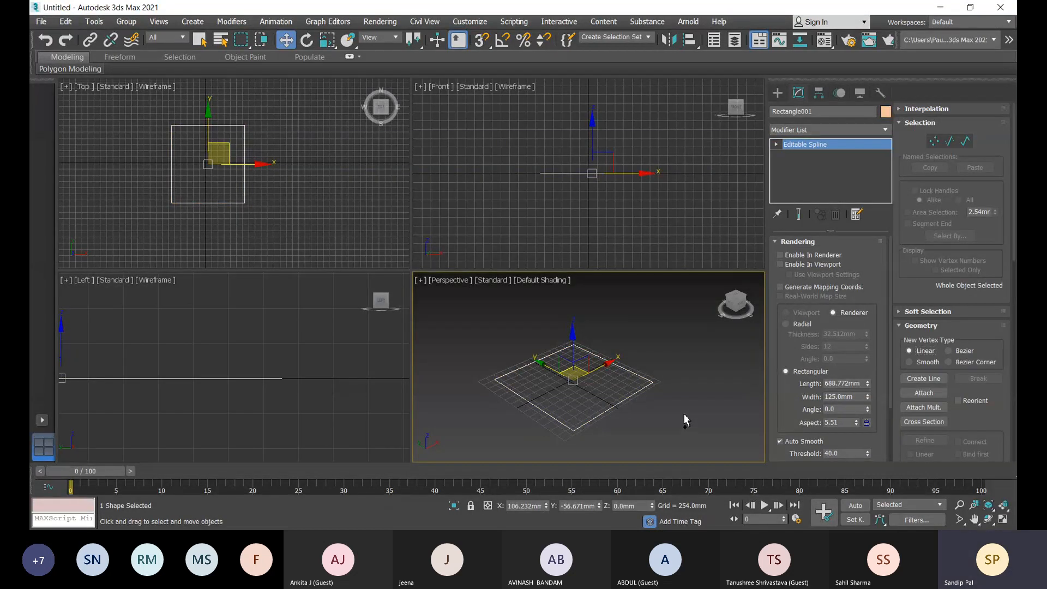
{"action": "key", "text": "ctrl+z"}
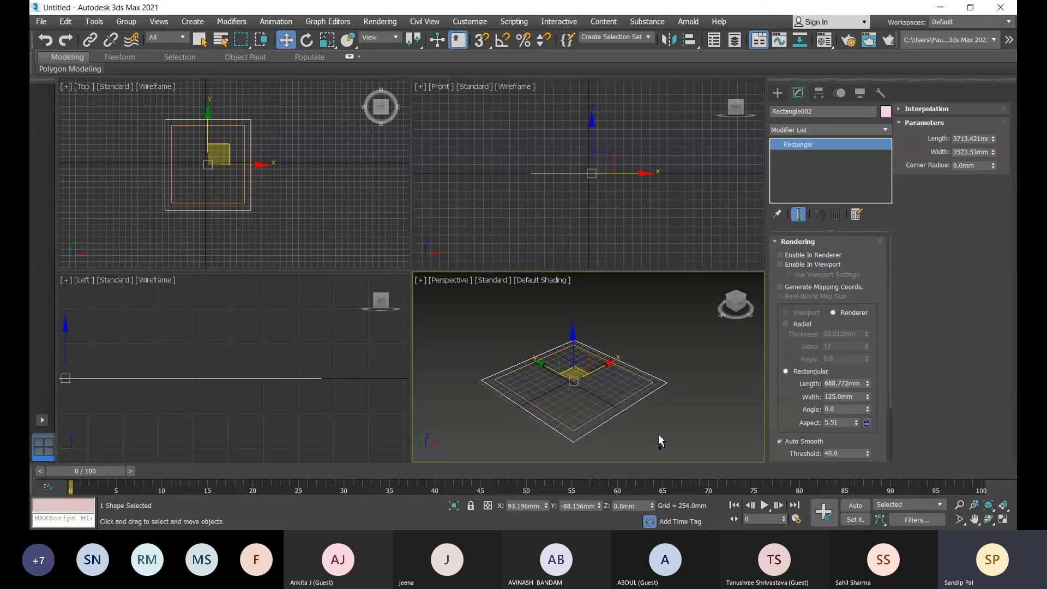
{"action": "key", "text": "ctrl+z"}
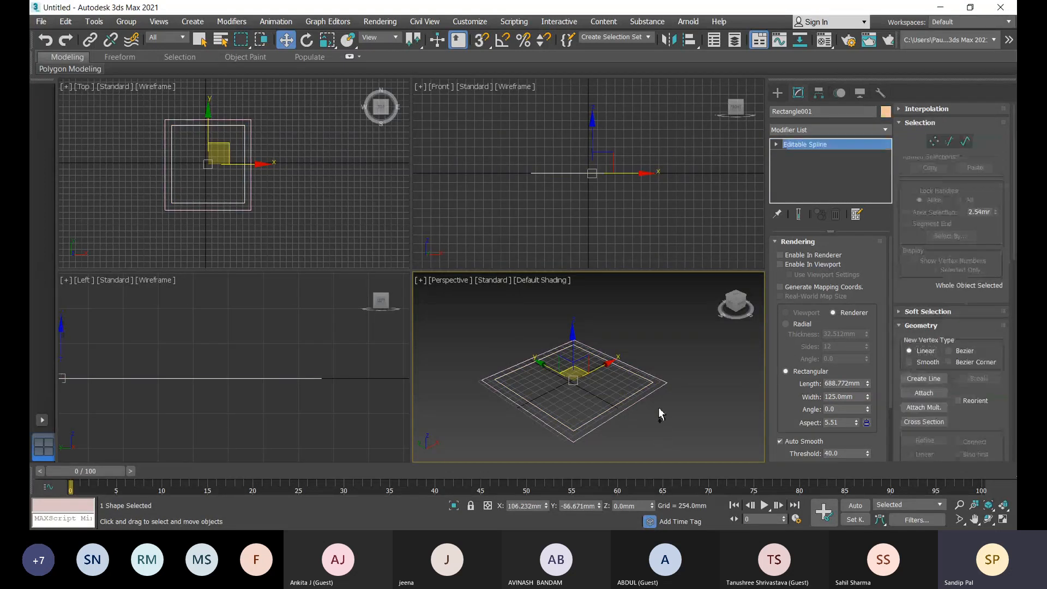
{"action": "key", "text": "ctrl+y"}
Convert the attached double-rectangle spline to an Editable Poly
{"action": "scroll", "coordinate": [624, 413], "scroll_direction": "up", "scroll_amount": 3}
{"action": "scroll", "coordinate": [618, 417], "scroll_direction": "down", "scroll_amount": 4}
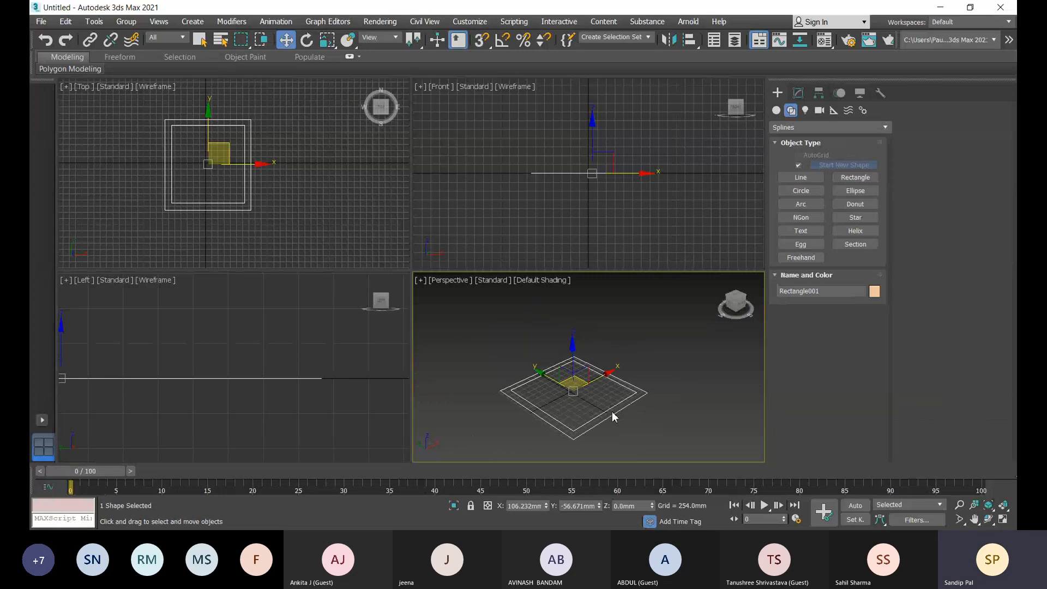
{"action": "right_click", "coordinate": [613, 387]}
{"action": "mouse_move", "coordinate": [674, 527]}
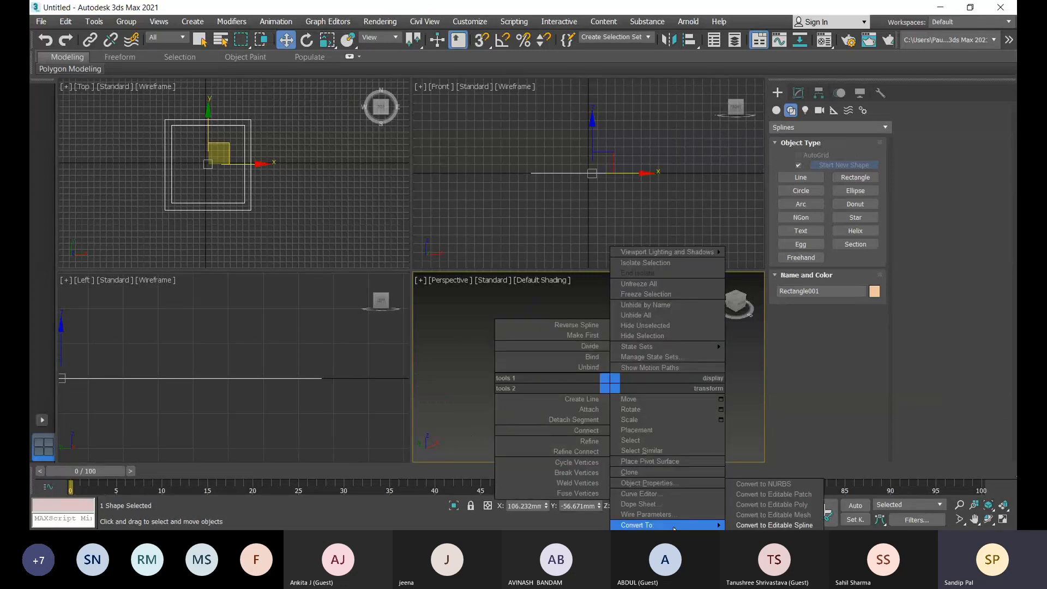
{"action": "left_click", "coordinate": [731, 515]}
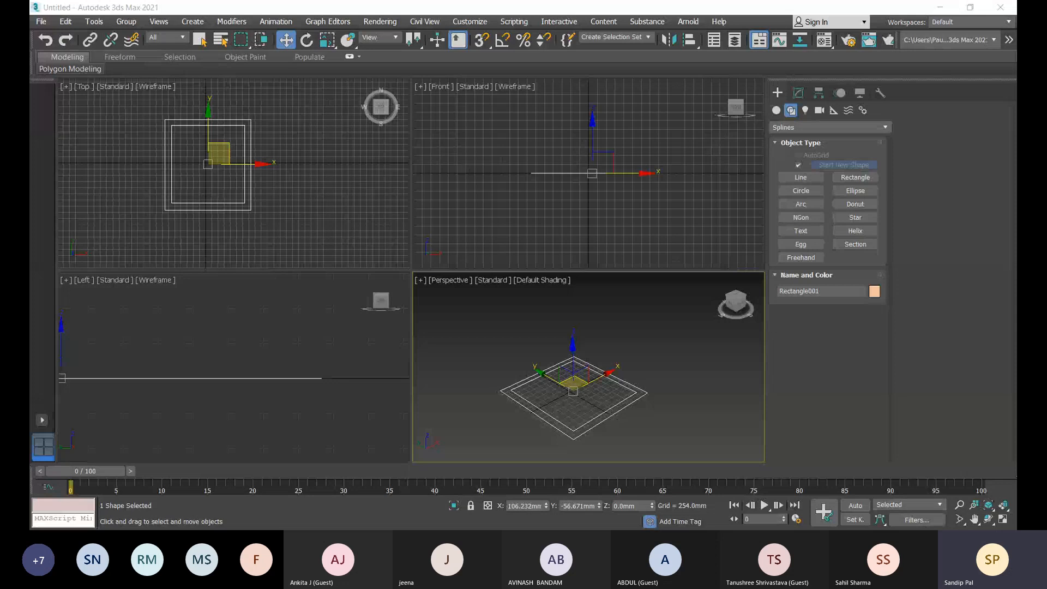
{"action": "right_click", "coordinate": [592, 424]}
{"action": "mouse_move", "coordinate": [668, 527]}
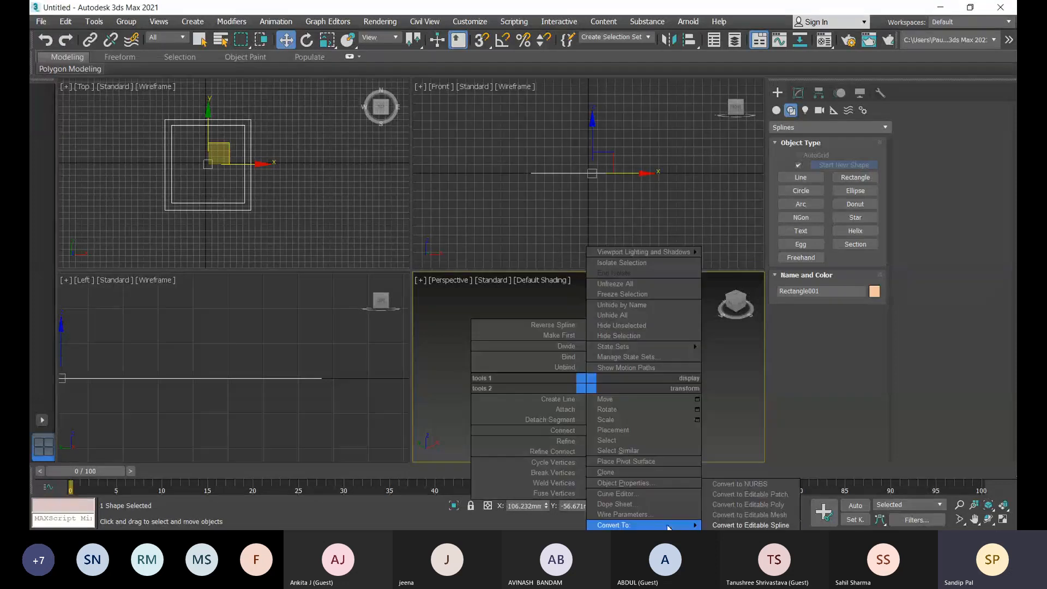
{"action": "left_click", "coordinate": [750, 505]}
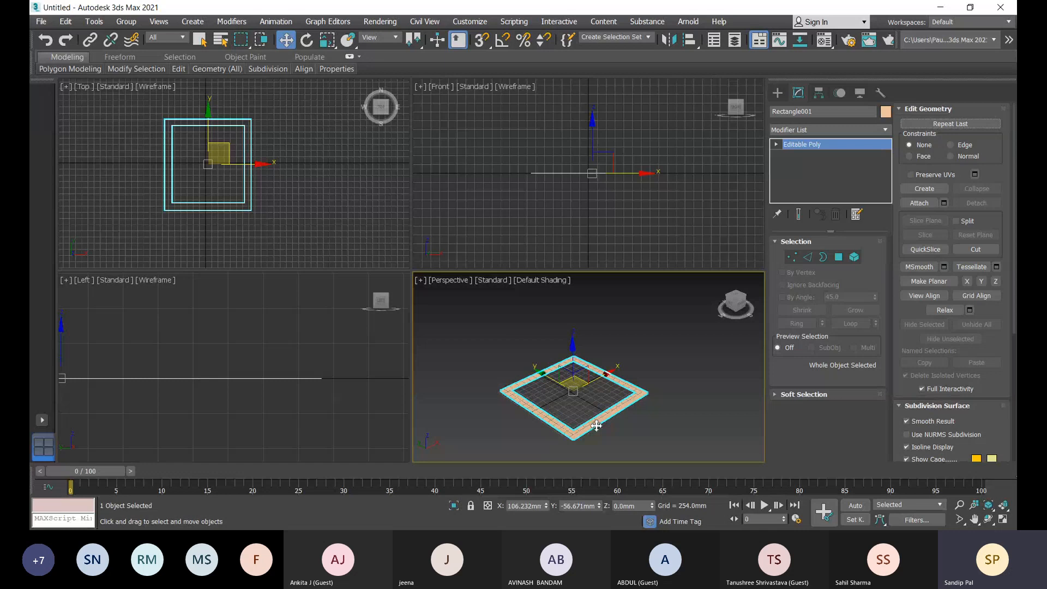
Switch the Editable Poly to Polygon level and select the flat frame polygon
{"action": "scroll", "coordinate": [596, 426], "scroll_direction": "up", "scroll_amount": 5}
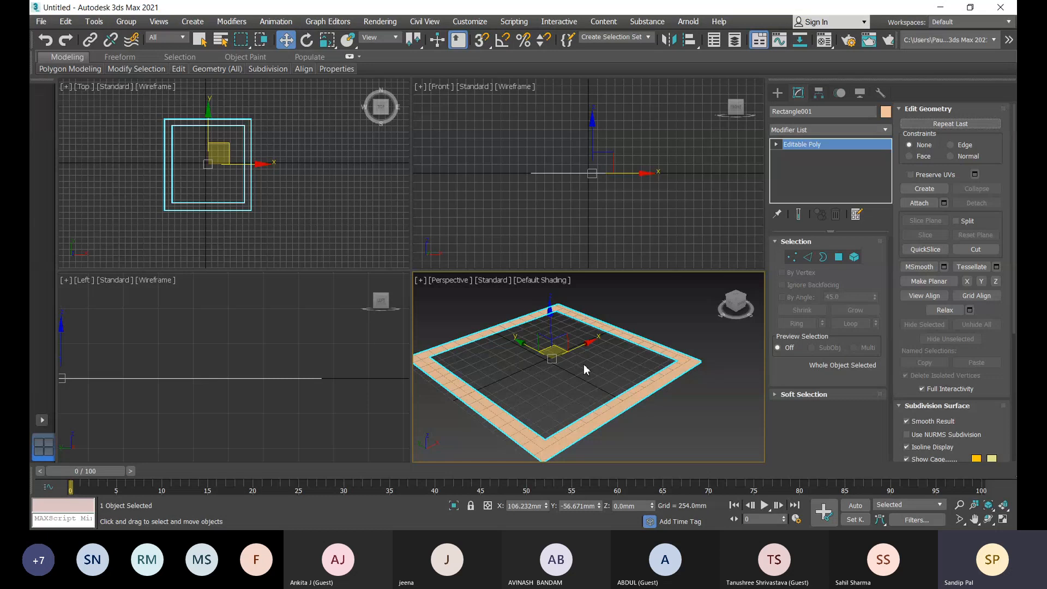
{"action": "middle_click_drag", "start_coordinate": [584, 364], "coordinate": [601, 369], "text": "alt"}
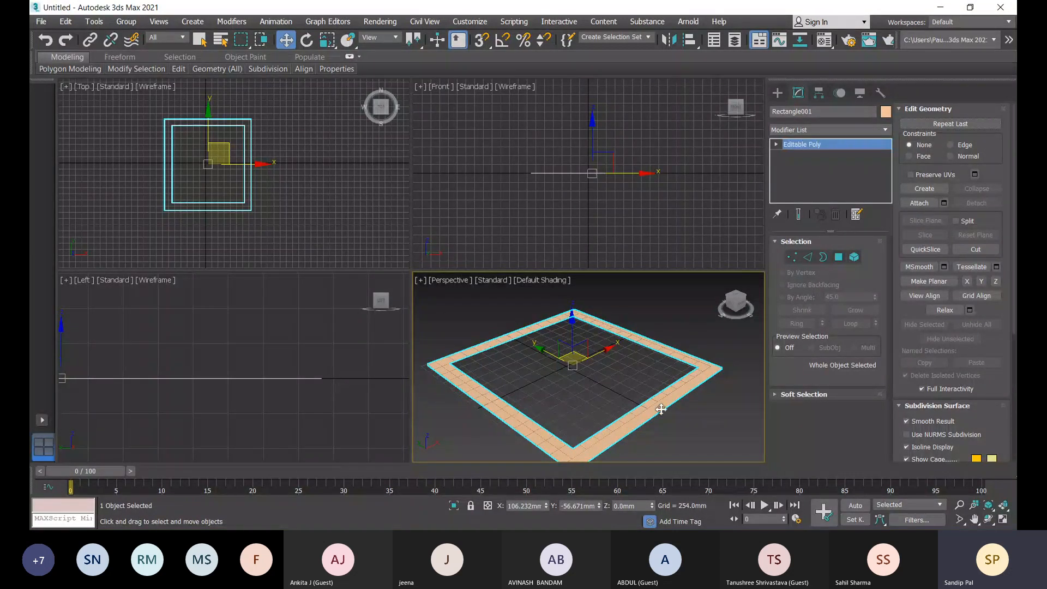
{"action": "left_click", "coordinate": [839, 257]}
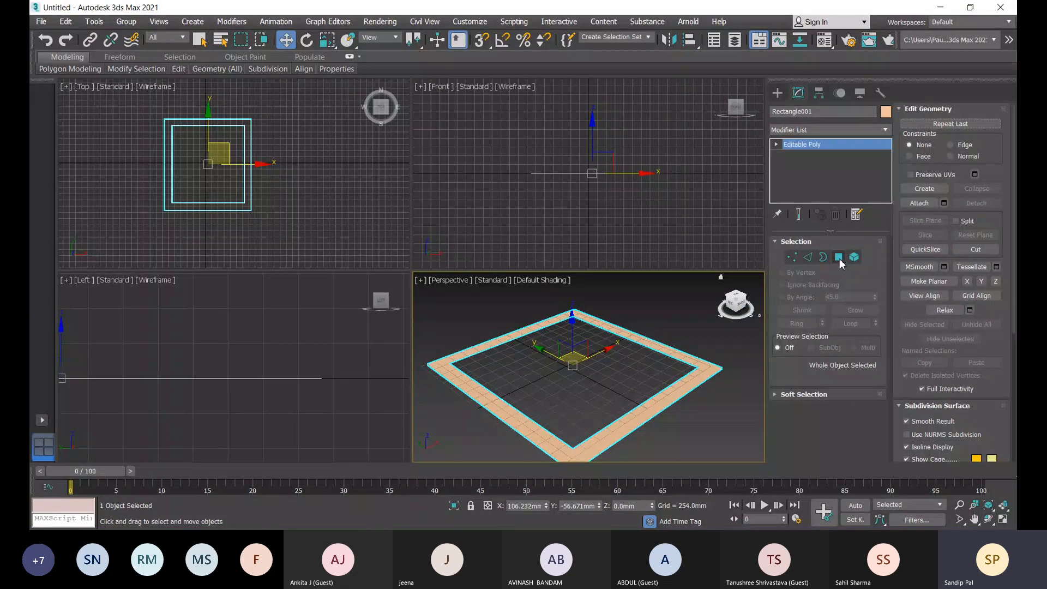
{"action": "left_click", "coordinate": [671, 400]}
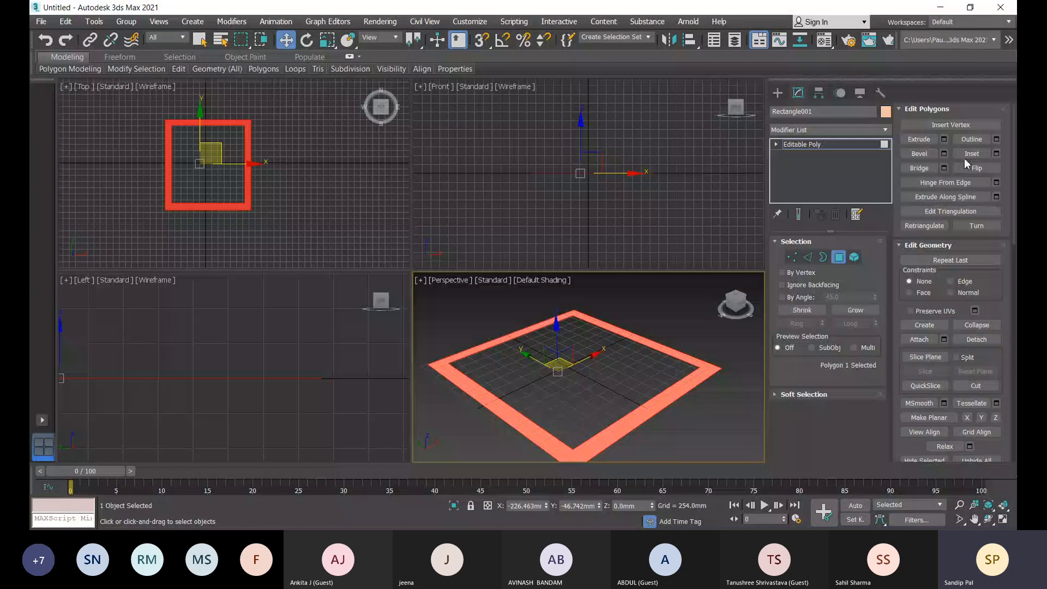
Try extruding the selected frame polygon to a height of 2540 mm, and cancel the extrusion
{"action": "left_click", "coordinate": [944, 139]}
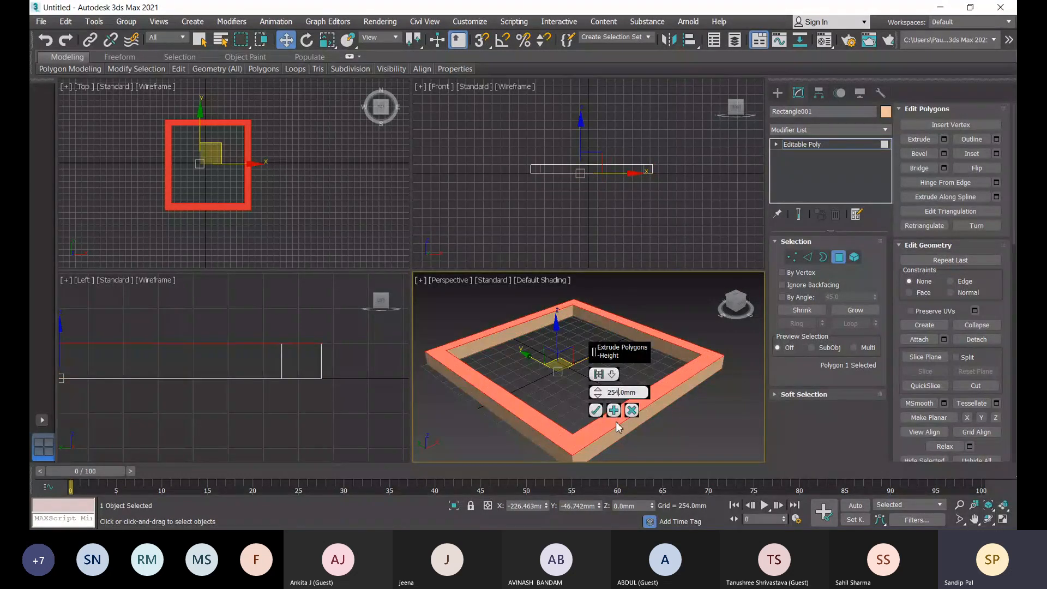
{"action": "type", "text": "0"}
{"action": "key", "text": "Return"}
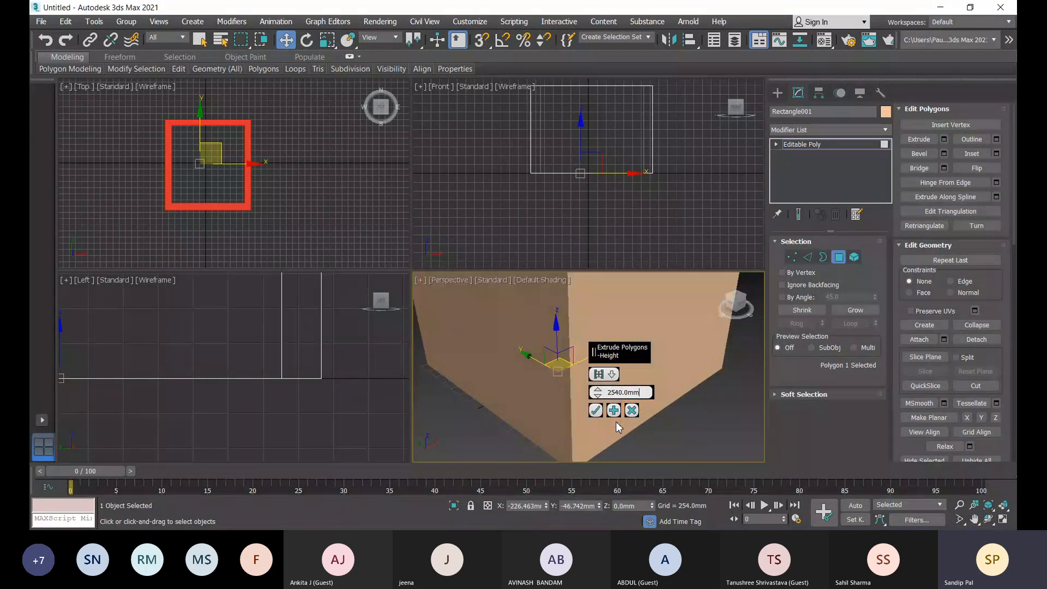
{"action": "scroll", "coordinate": [643, 431], "scroll_direction": "down", "scroll_amount": 5}
{"action": "middle_click_drag", "start_coordinate": [669, 438], "coordinate": [519, 417], "text": "alt"}
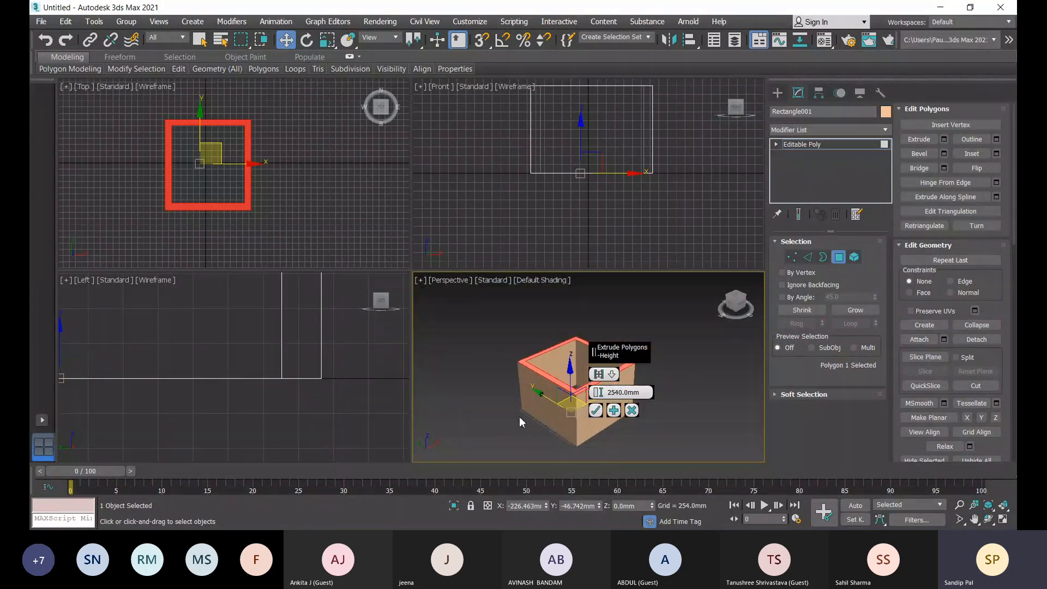
{"action": "scroll", "coordinate": [670, 428], "scroll_direction": "up", "scroll_amount": 3}
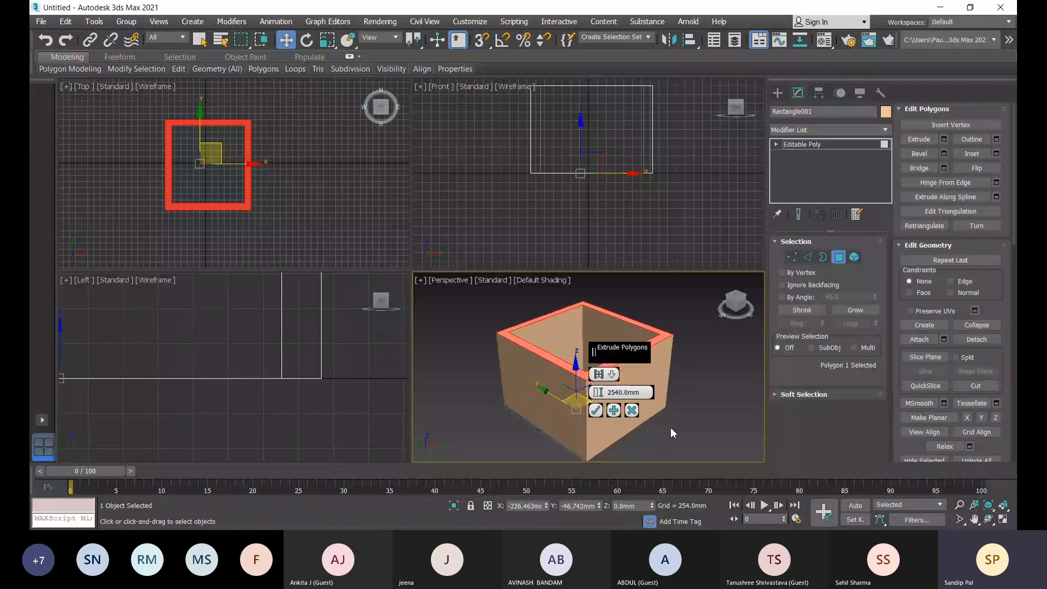
{"action": "left_click", "coordinate": [631, 411]}
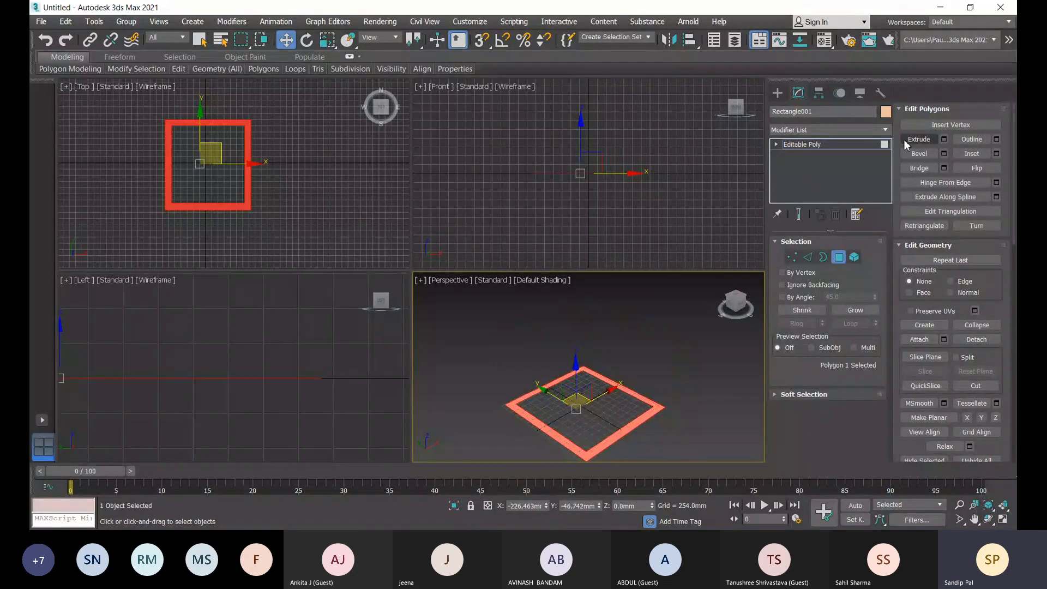
Extrude the selected frame polygon to a height of 900 mm, discarding the additional repeat extrusion
{"action": "left_click", "coordinate": [945, 140]}
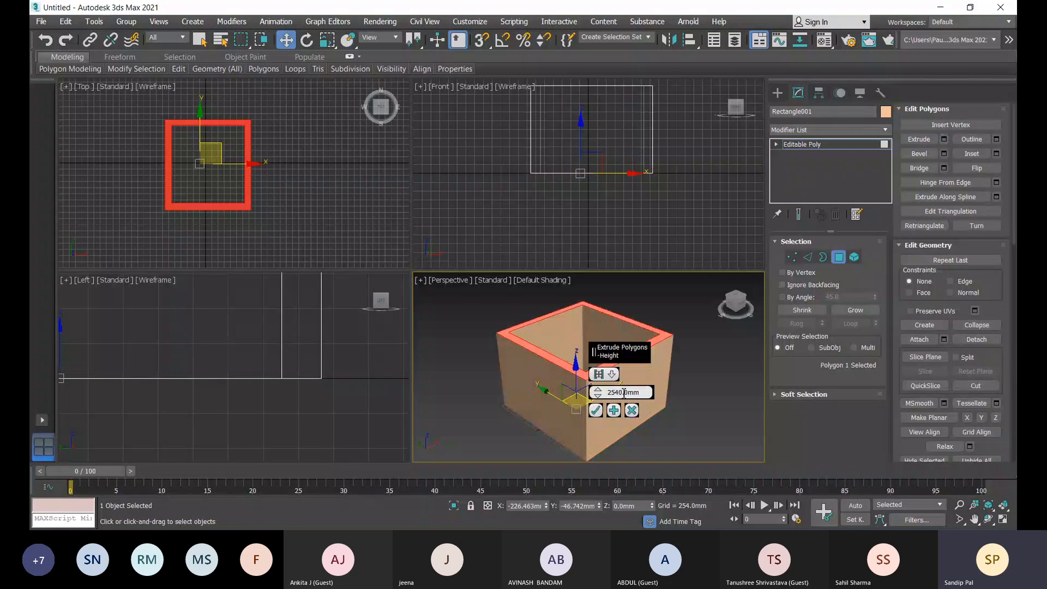
{"action": "double_click", "coordinate": [625, 392]}
{"action": "type", "text": "900"}
{"action": "left_click", "coordinate": [615, 412]}
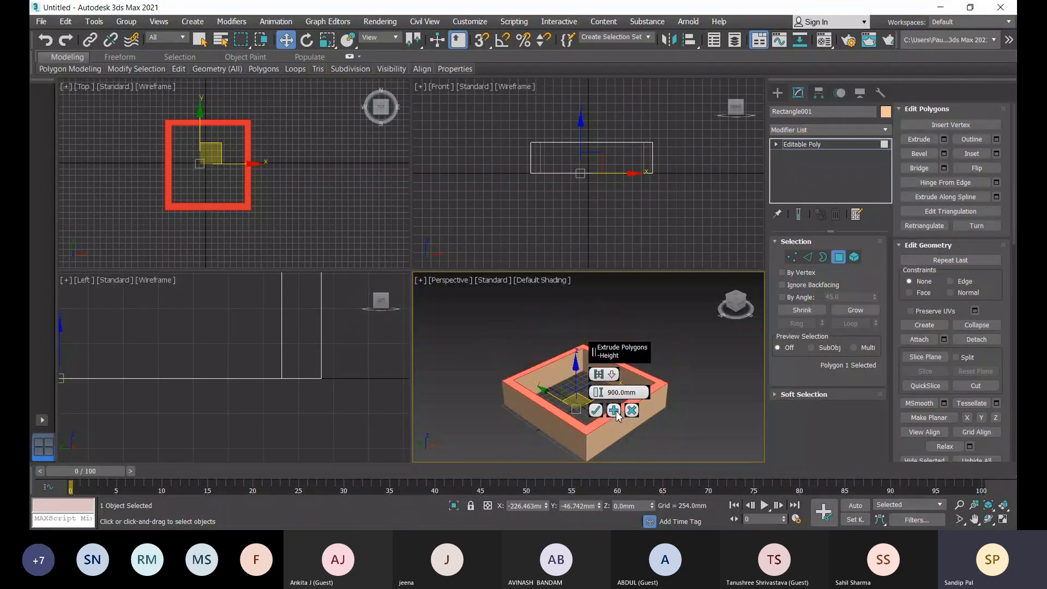
{"action": "left_click", "coordinate": [615, 411]}
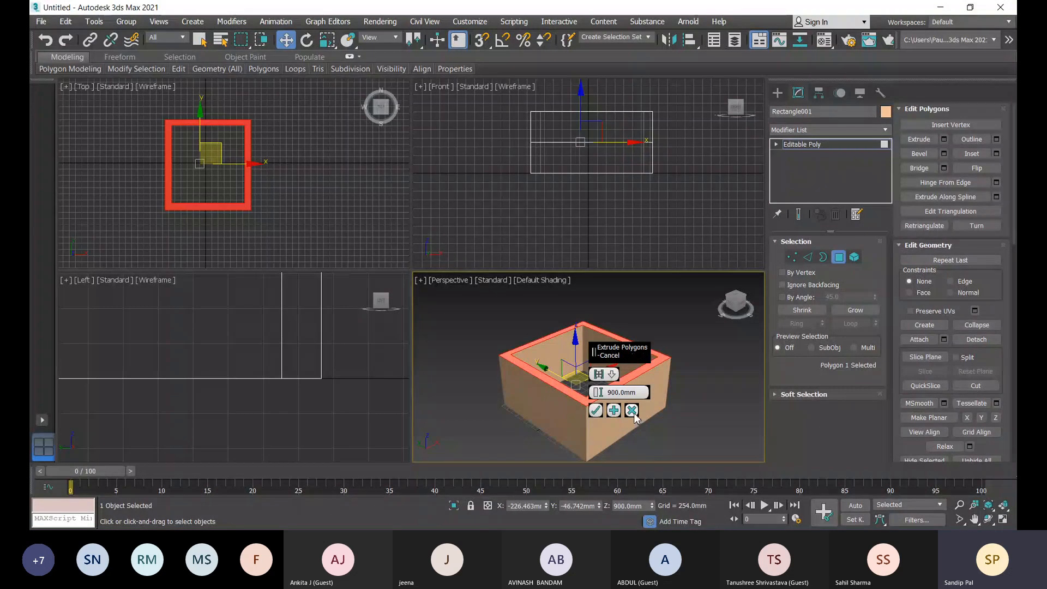
{"action": "left_click", "coordinate": [632, 411]}
{"action": "key", "text": "ctrl+z"}
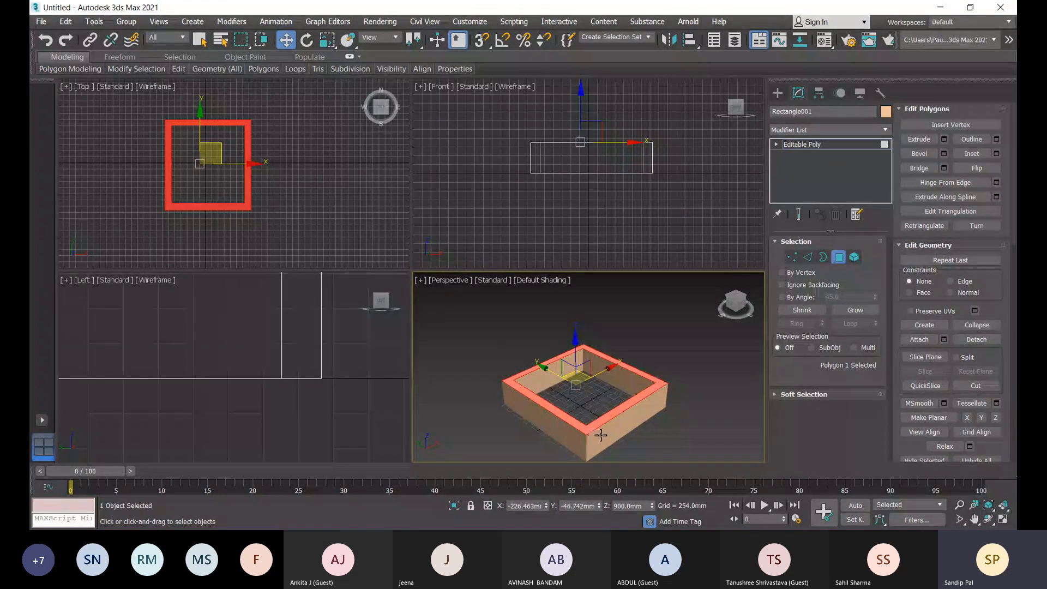
Turn on Edged Faces display for the walls in the Perspective viewport
{"action": "scroll", "coordinate": [601, 435], "scroll_direction": "up", "scroll_amount": 4}
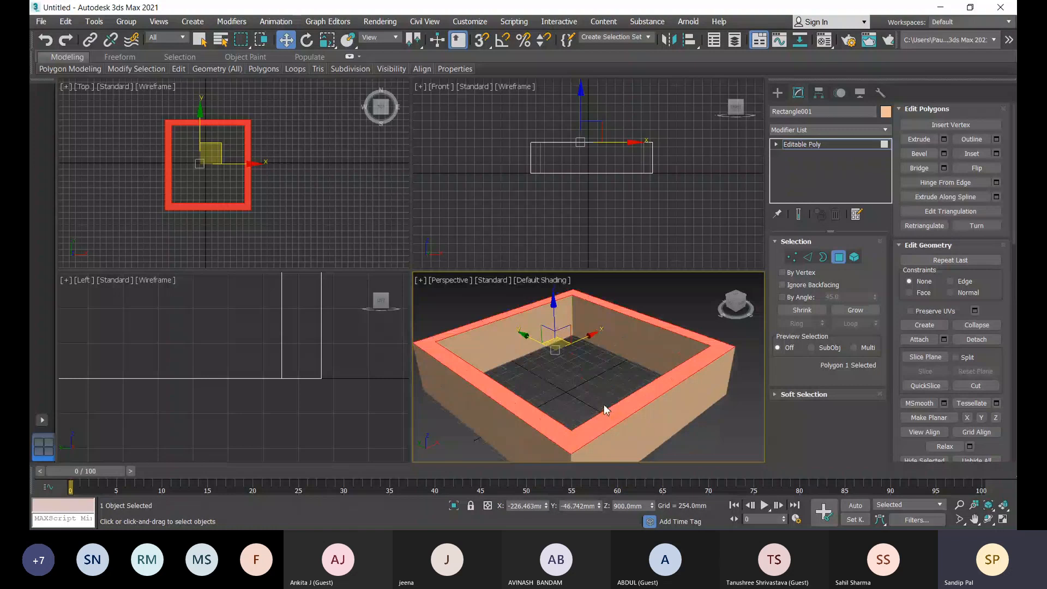
{"action": "scroll", "coordinate": [604, 405], "scroll_direction": "down", "scroll_amount": 4}
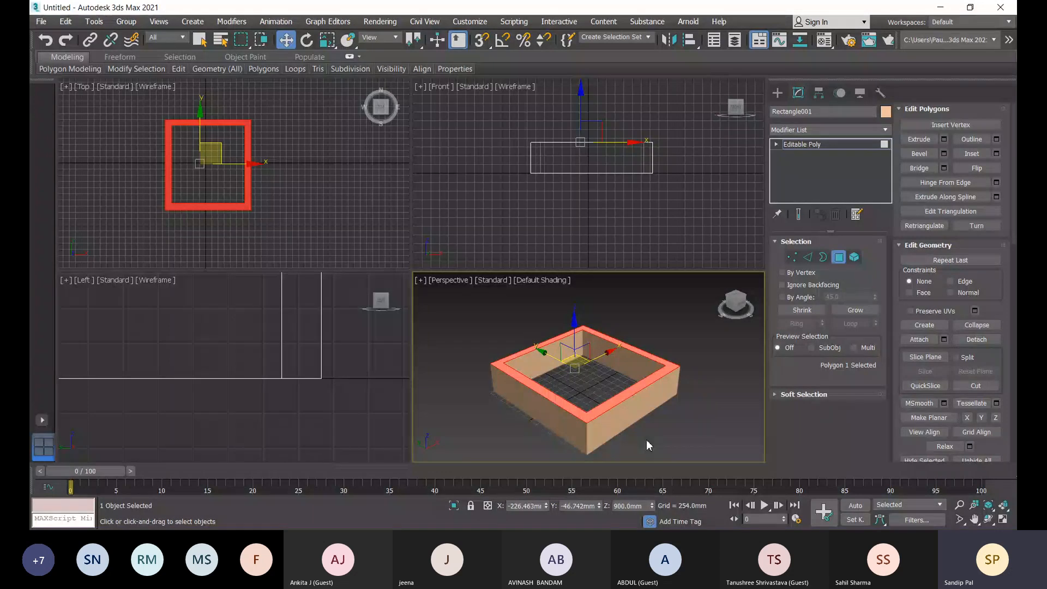
{"action": "key", "text": "F4"}
{"action": "key", "text": "F2"}
{"action": "key", "text": "F8"}
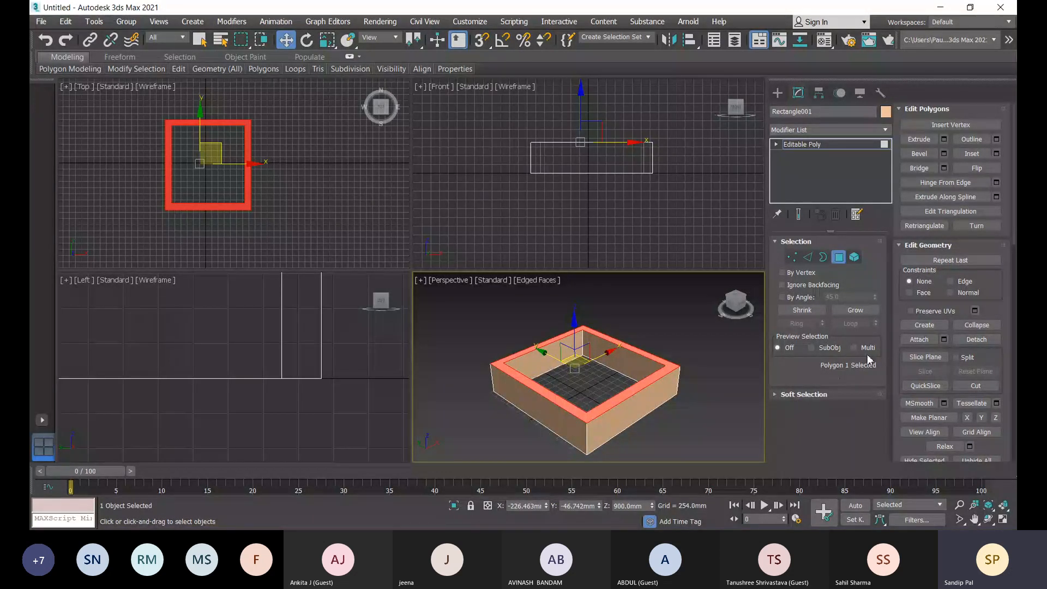
Extrude the top frame polygon a further 1200 mm as the second wall tier, keeping the extrusion open for another tier
{"action": "key", "text": "shift+e"}
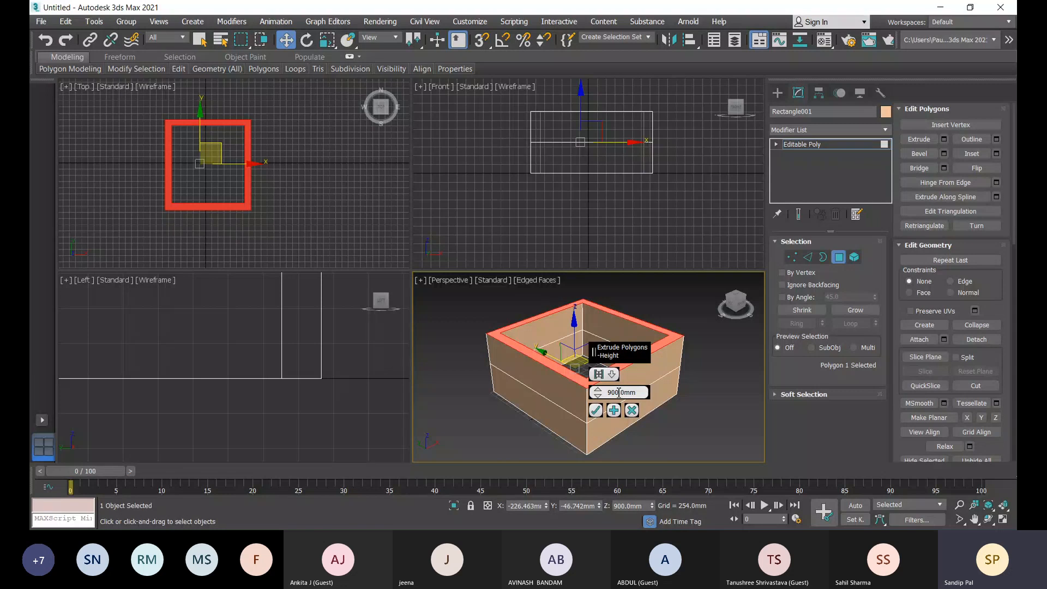
{"action": "left_click_drag", "start_coordinate": [619, 392], "coordinate": [602, 413]}
{"action": "type", "text": "1200"}
{"action": "key", "text": "Return"}
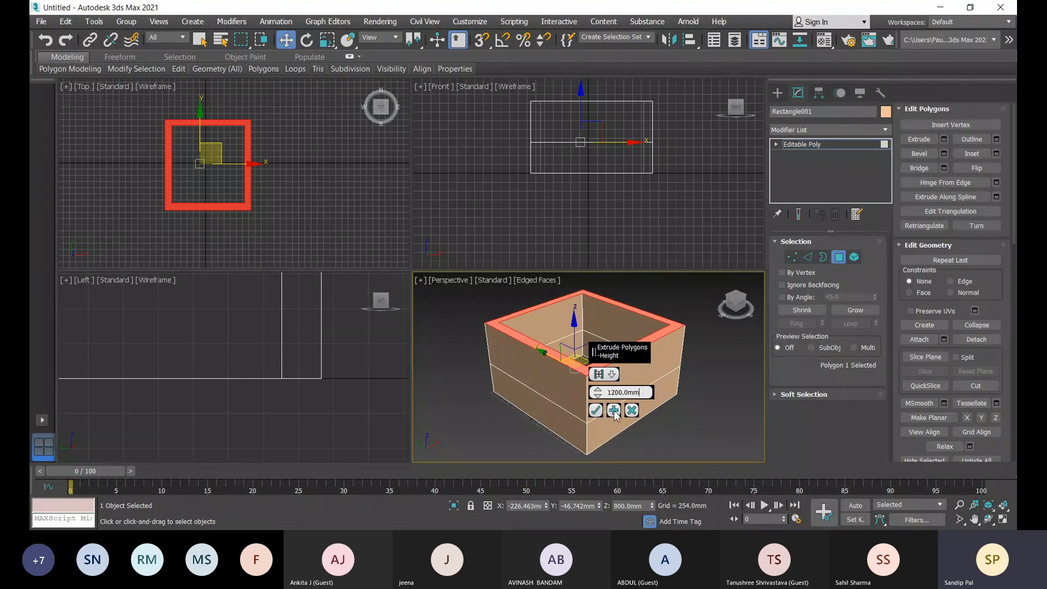
{"action": "left_click", "coordinate": [614, 410]}
Extrude the top frame polygon a further 800 mm as the third wall tier and finish the extrusion
{"action": "left_click_drag", "start_coordinate": [623, 392], "coordinate": [608, 394]}
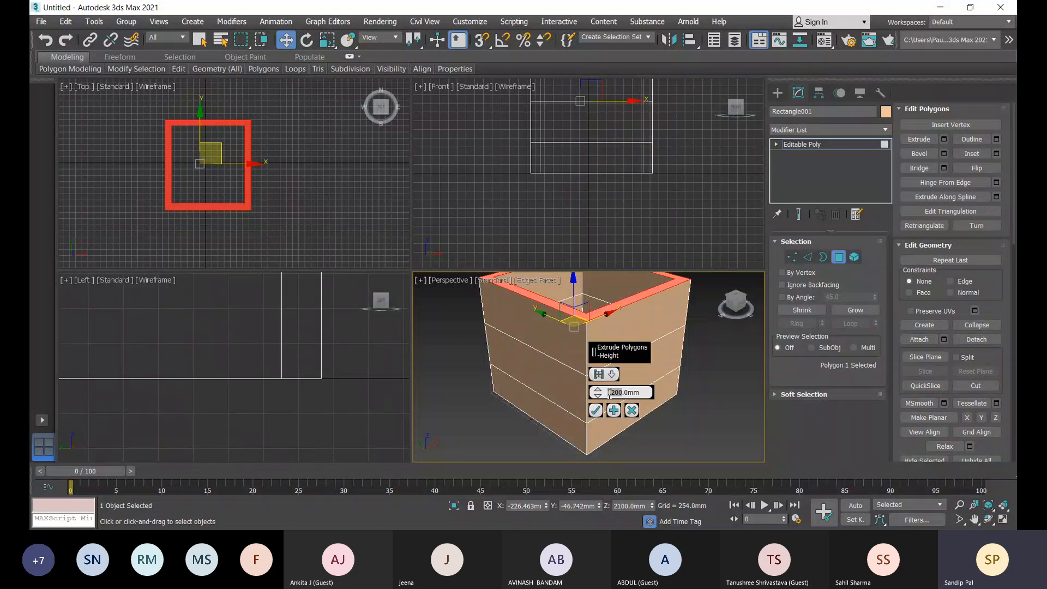
{"action": "type", "text": "800"}
{"action": "key", "text": "Return"}
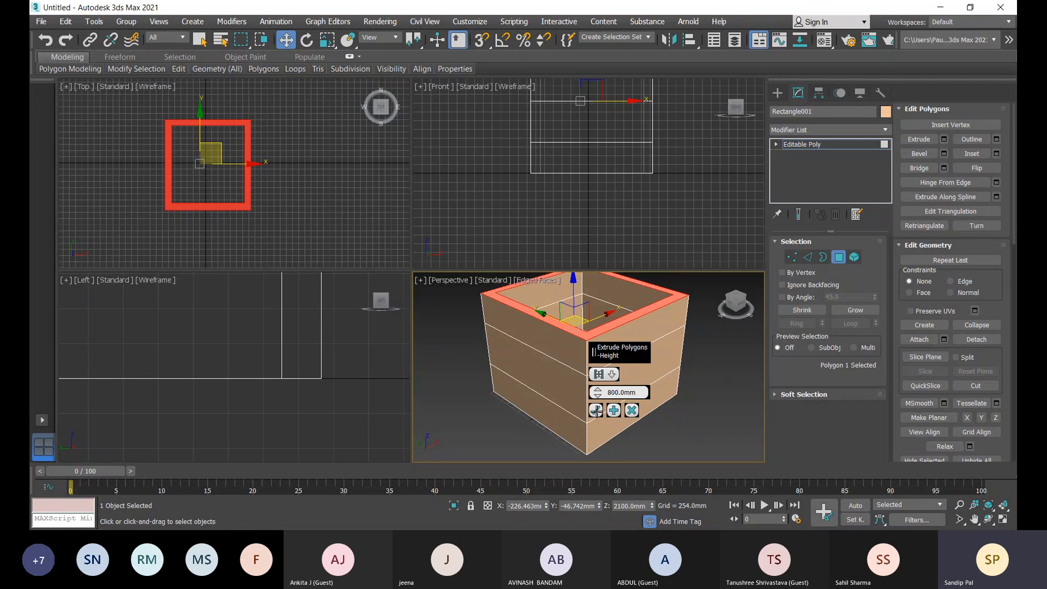
{"action": "left_click", "coordinate": [596, 411]}
{"action": "scroll", "coordinate": [633, 401], "scroll_direction": "down", "scroll_amount": 3}
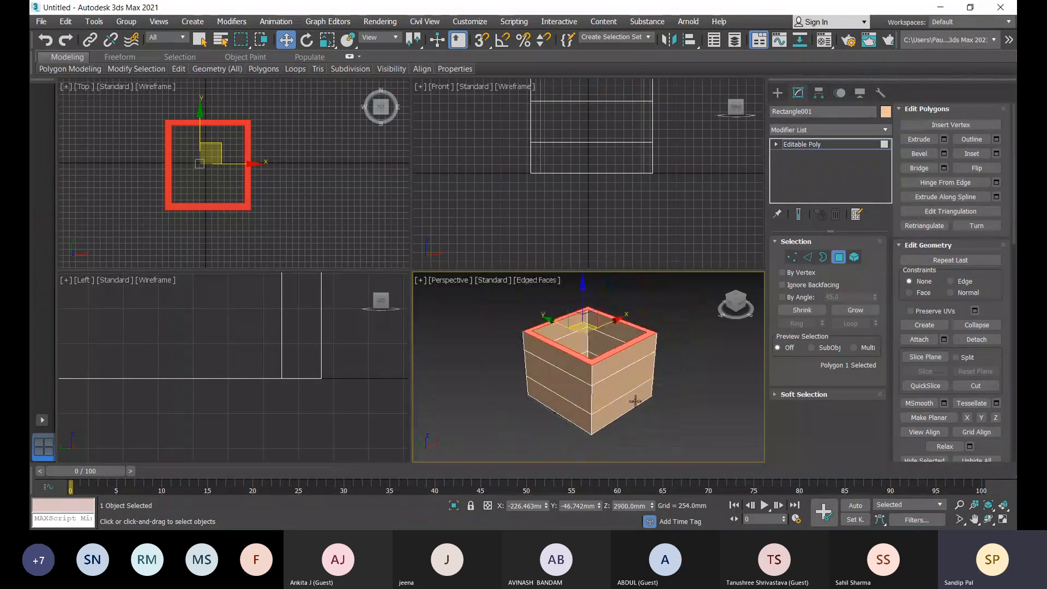
{"action": "middle_click_drag", "start_coordinate": [644, 417], "coordinate": [629, 389], "text": "alt"}
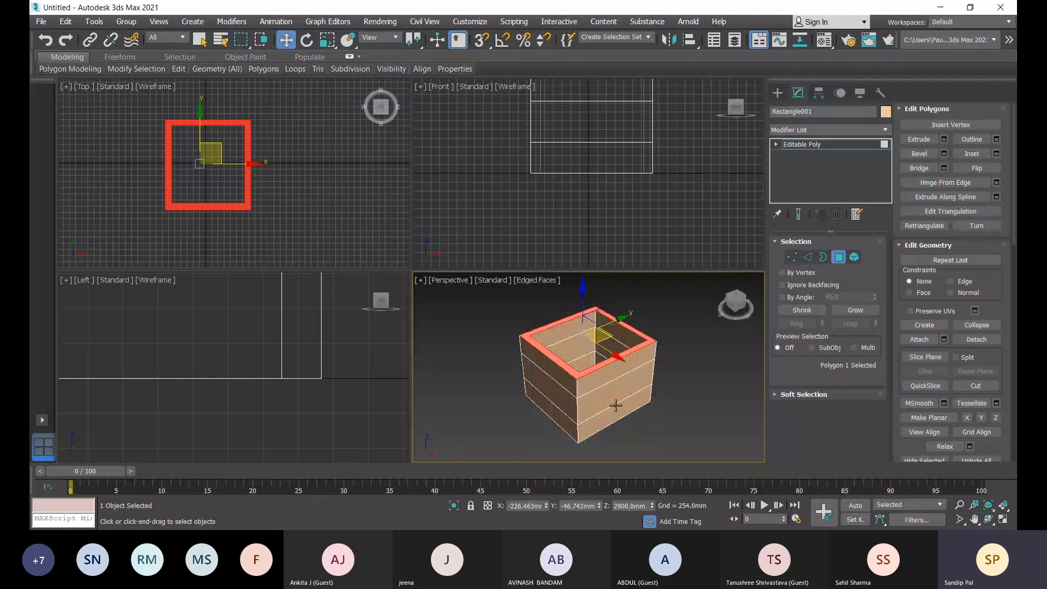
Try cutting the top frame polygon with QuickSlice, once in the Top viewport and once in the Perspective viewport
{"action": "scroll", "coordinate": [616, 405], "scroll_direction": "up", "scroll_amount": 3}
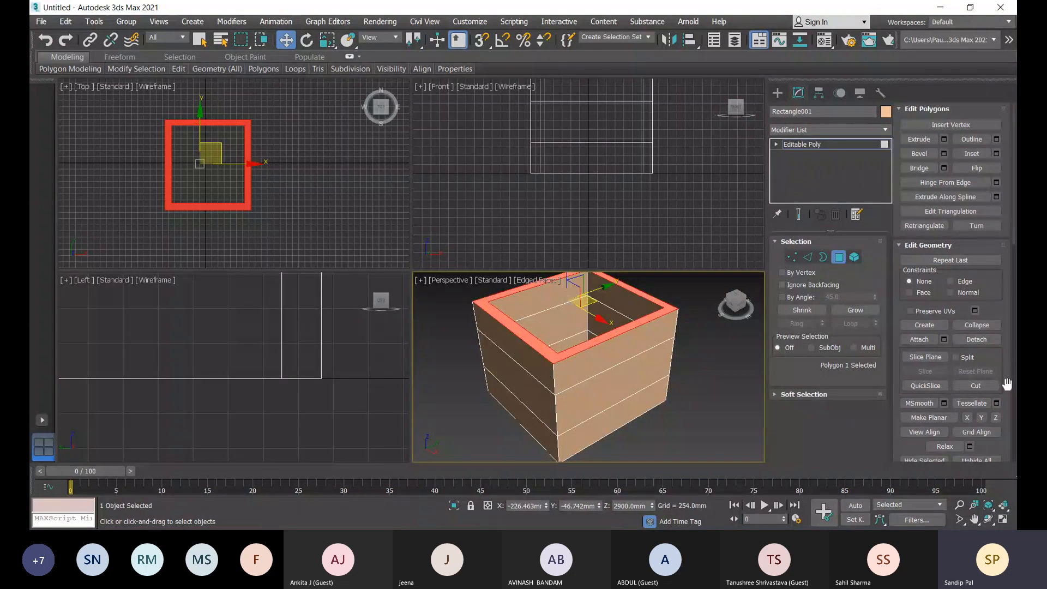
{"action": "left_click", "coordinate": [934, 385]}
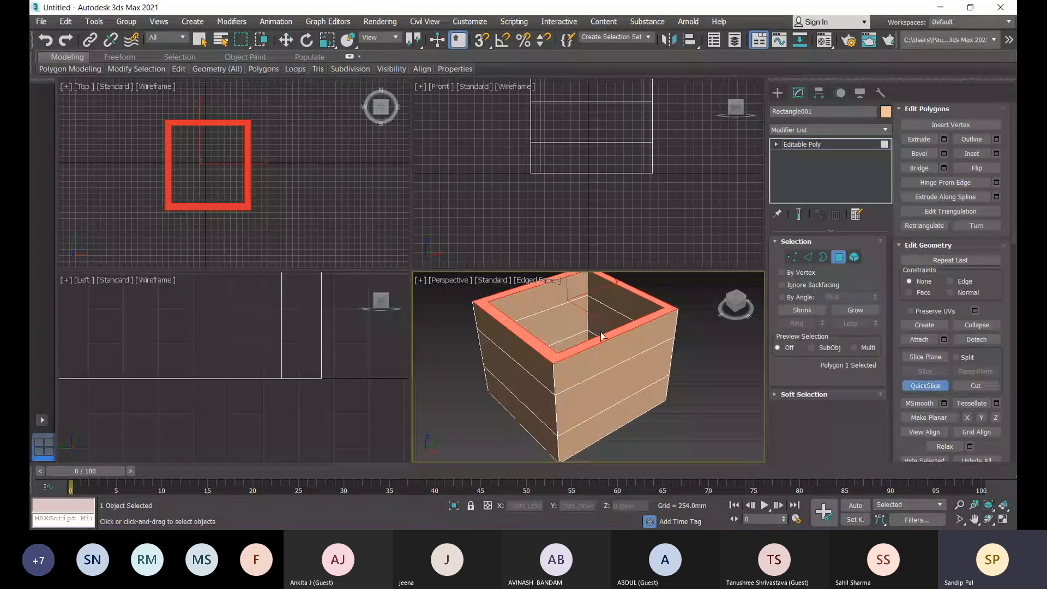
{"action": "scroll", "coordinate": [188, 208], "scroll_direction": "up", "scroll_amount": 3}
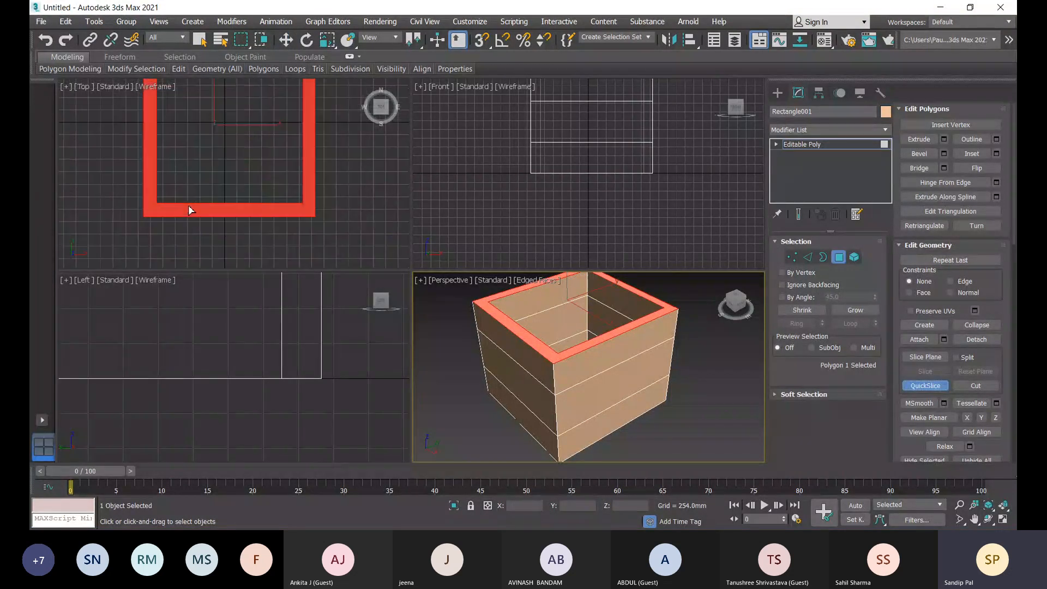
{"action": "scroll", "coordinate": [192, 210], "scroll_direction": "up", "scroll_amount": 1}
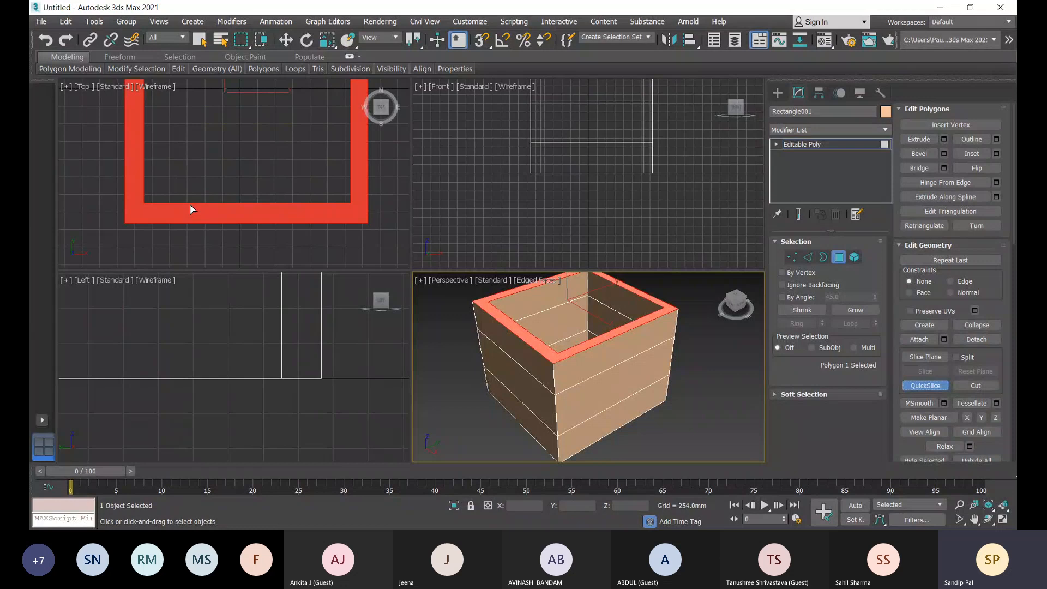
{"action": "left_click", "coordinate": [190, 204]}
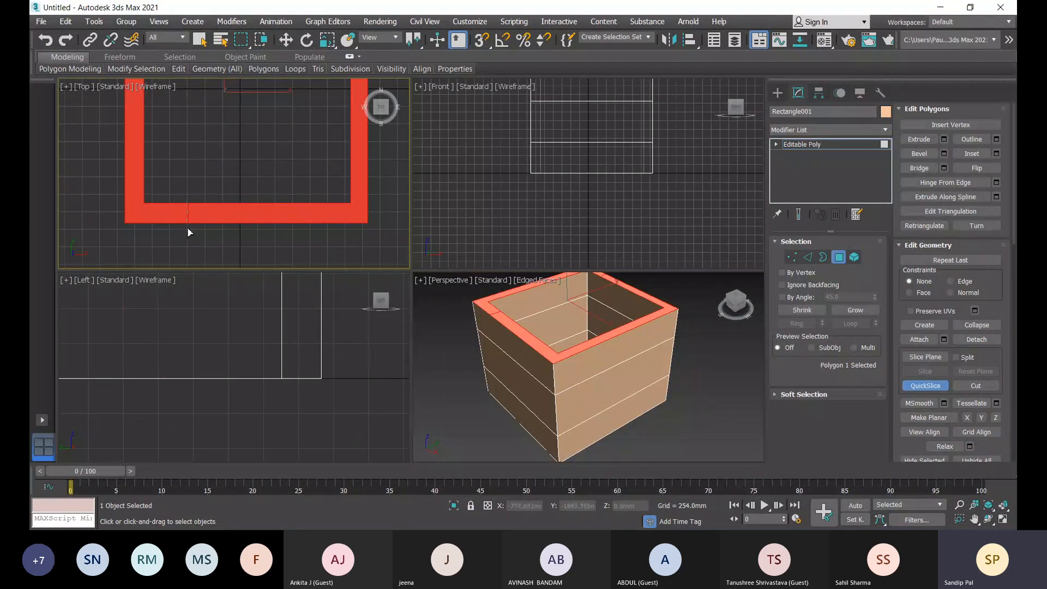
{"action": "left_click", "coordinate": [189, 224]}
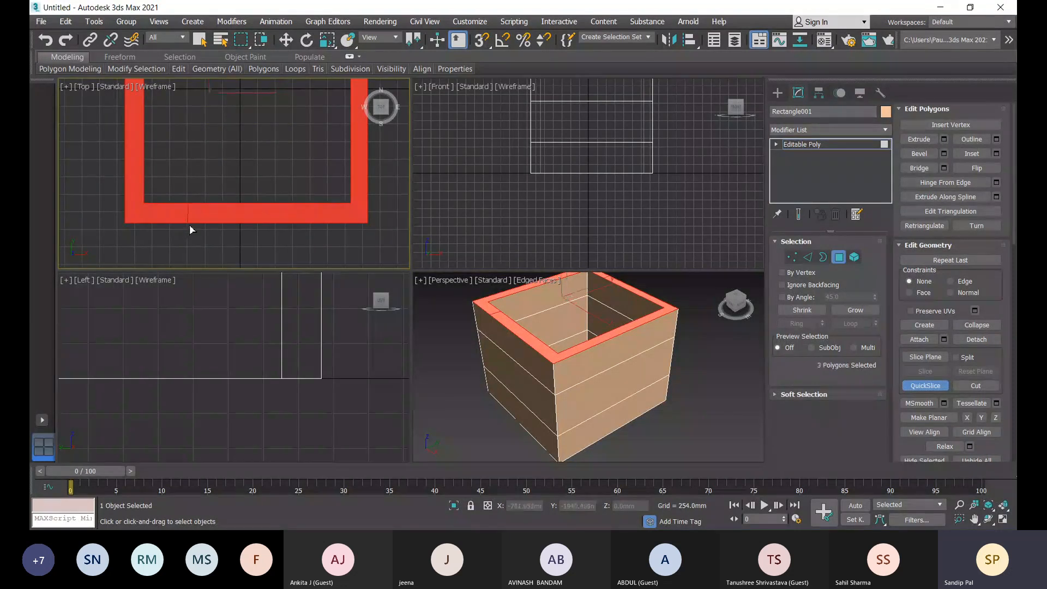
{"action": "left_click", "coordinate": [598, 348]}
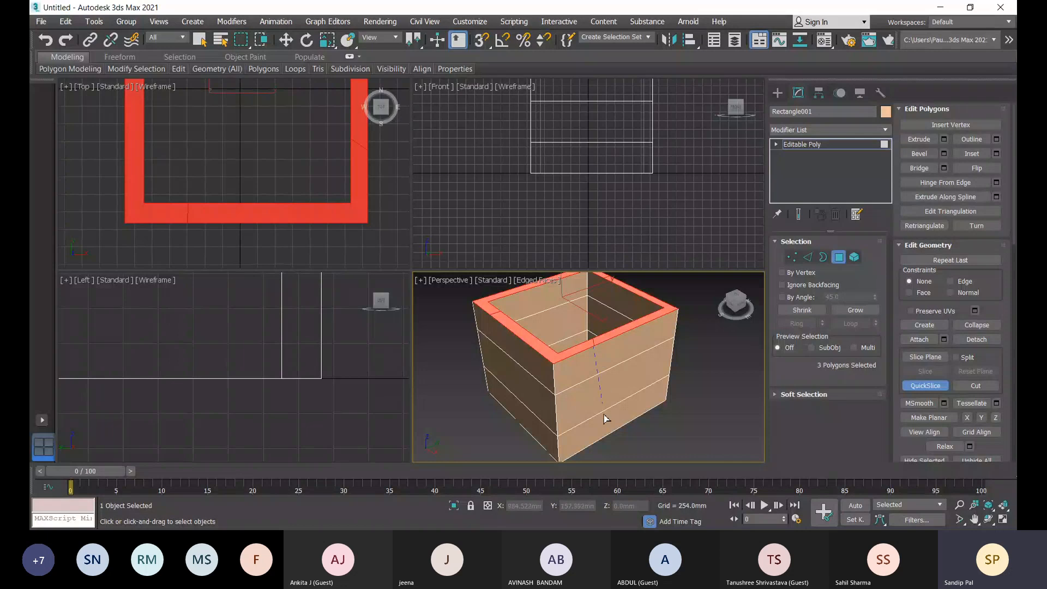
{"action": "left_click", "coordinate": [598, 441]}
Switch to Vertex level to examine the sliced vertices, and undo both QuickSlice cuts
{"action": "left_click", "coordinate": [792, 257]}
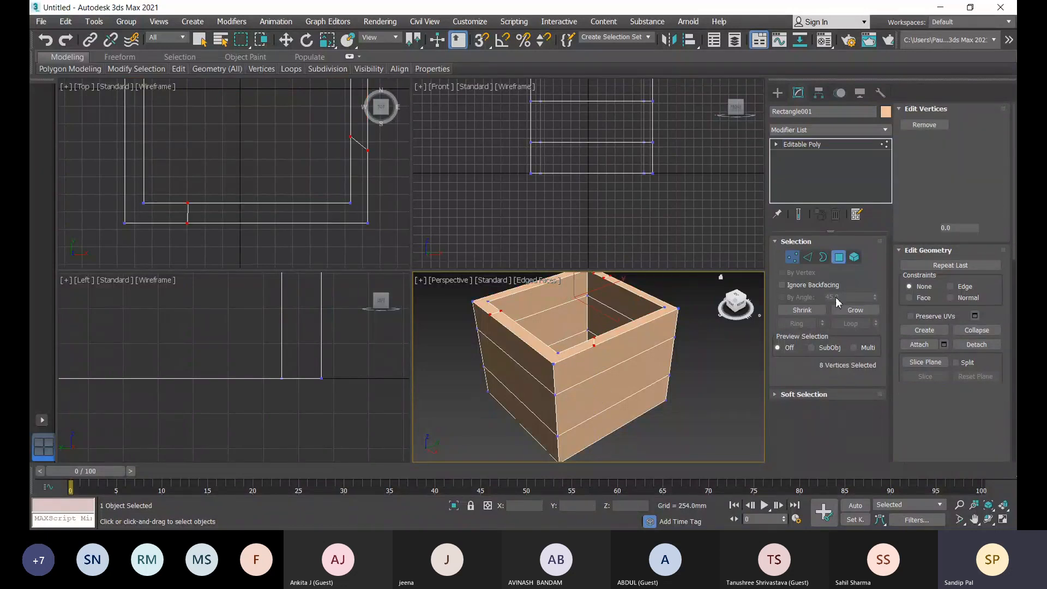
{"action": "scroll", "coordinate": [593, 350], "scroll_direction": "up", "scroll_amount": 4}
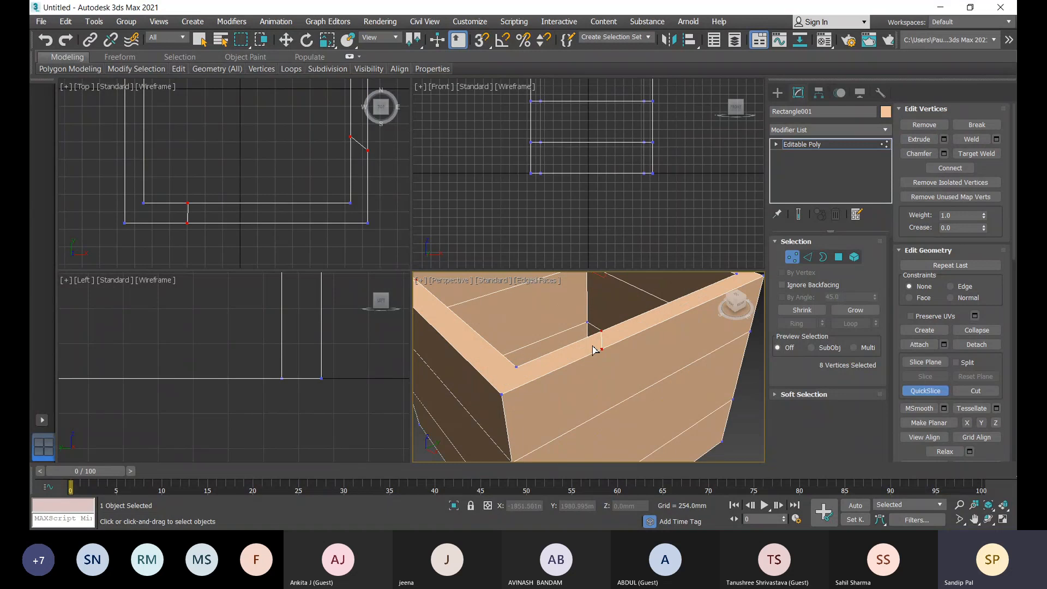
{"action": "scroll", "coordinate": [595, 350], "scroll_direction": "down", "scroll_amount": 5}
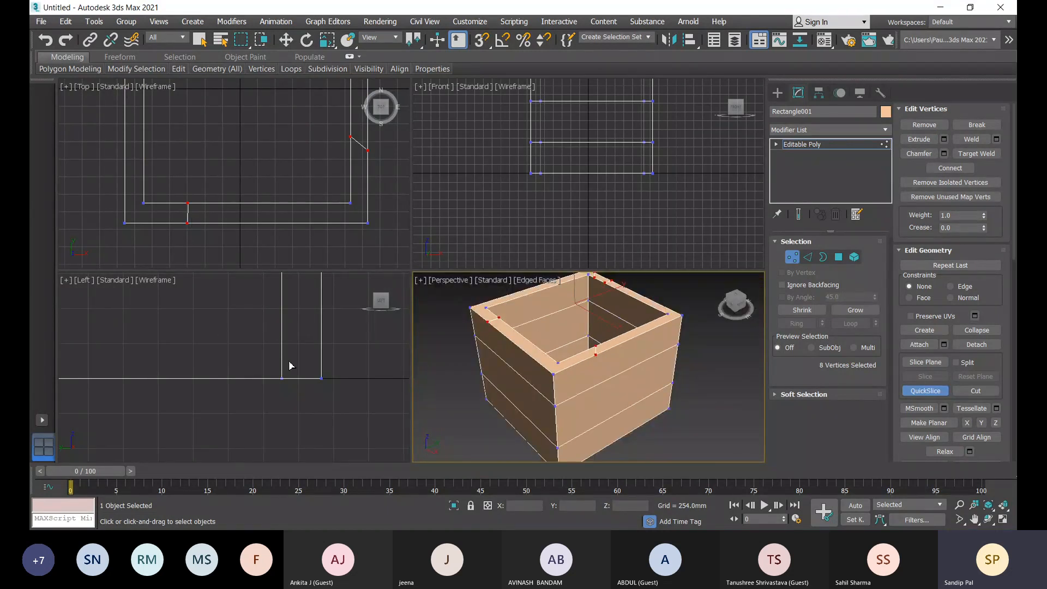
{"action": "left_click", "coordinate": [257, 300]}
{"action": "key", "text": "ctrl+z"}
{"action": "key", "text": "ctrl+z"}
{"action": "left_click", "coordinate": [207, 244]}
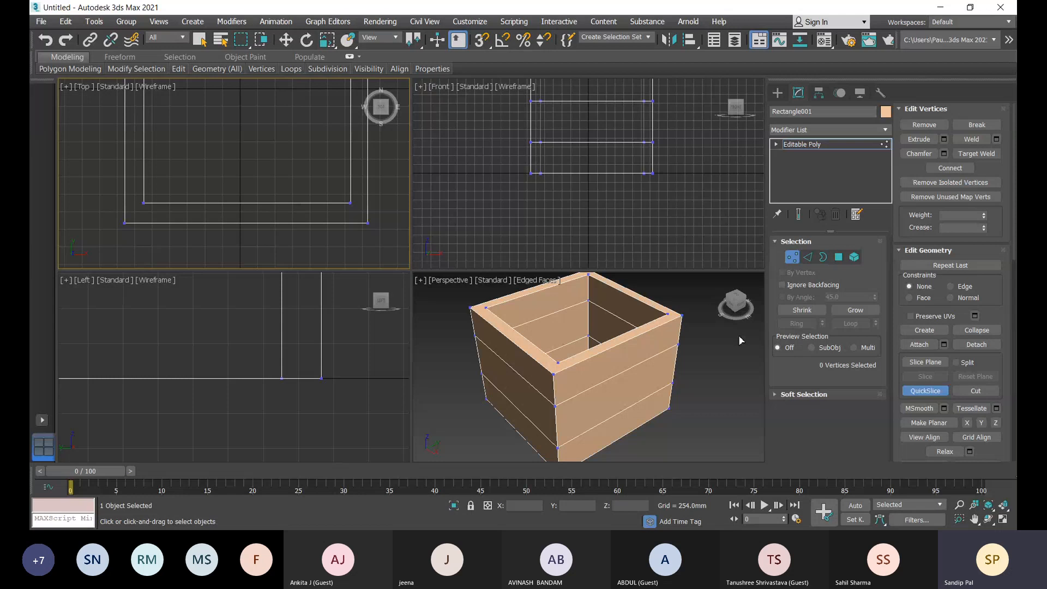
Step through the Edge, Border and Polygon sub-object levels of the wall mesh
{"action": "left_click", "coordinate": [748, 376]}
{"action": "key", "text": "2"}
{"action": "key", "text": "w"}
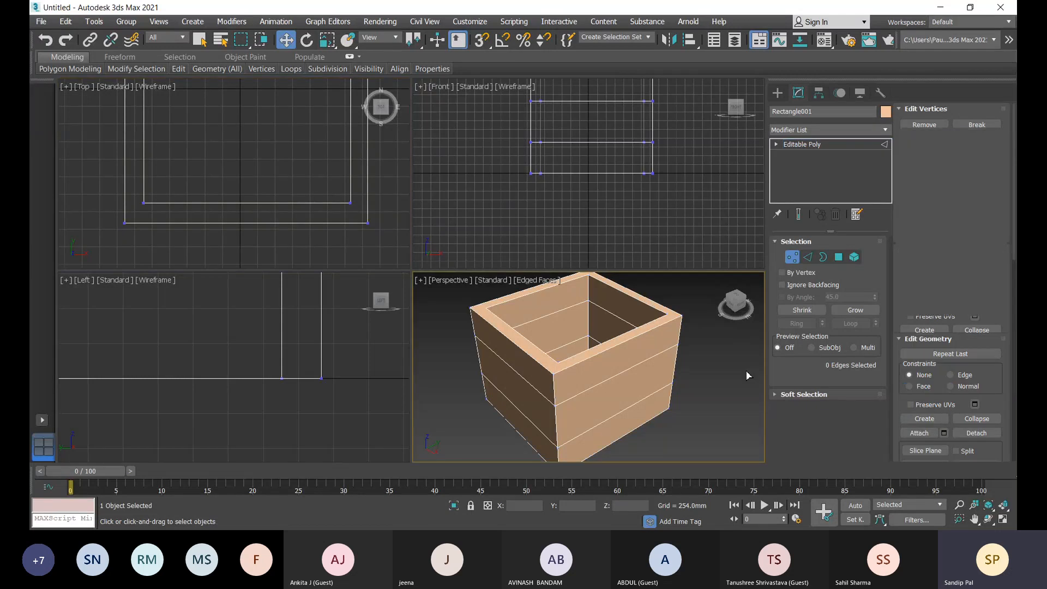
{"action": "left_click", "coordinate": [810, 259]}
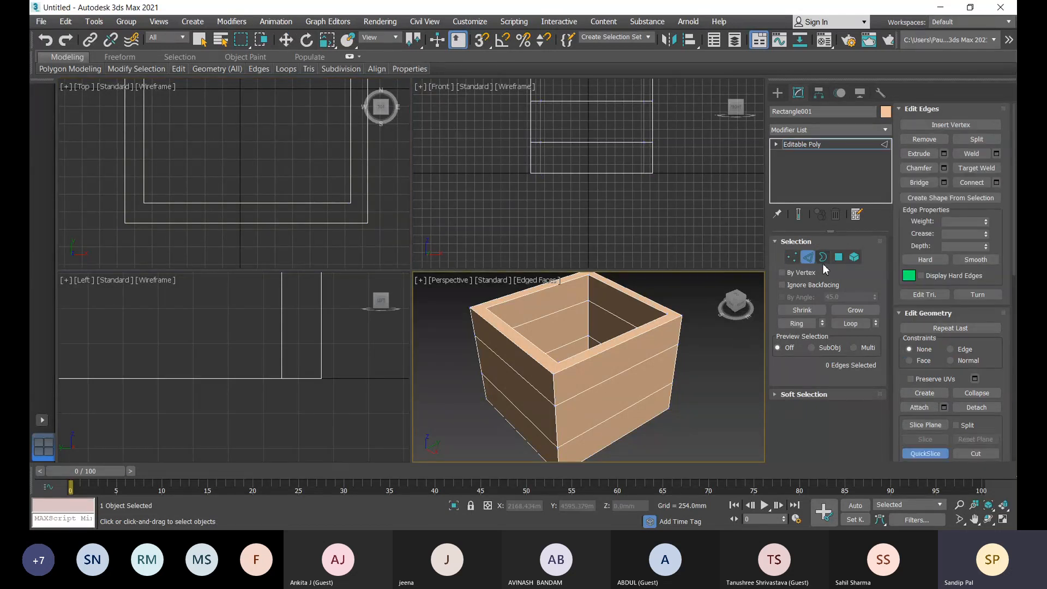
{"action": "left_click", "coordinate": [824, 262]}
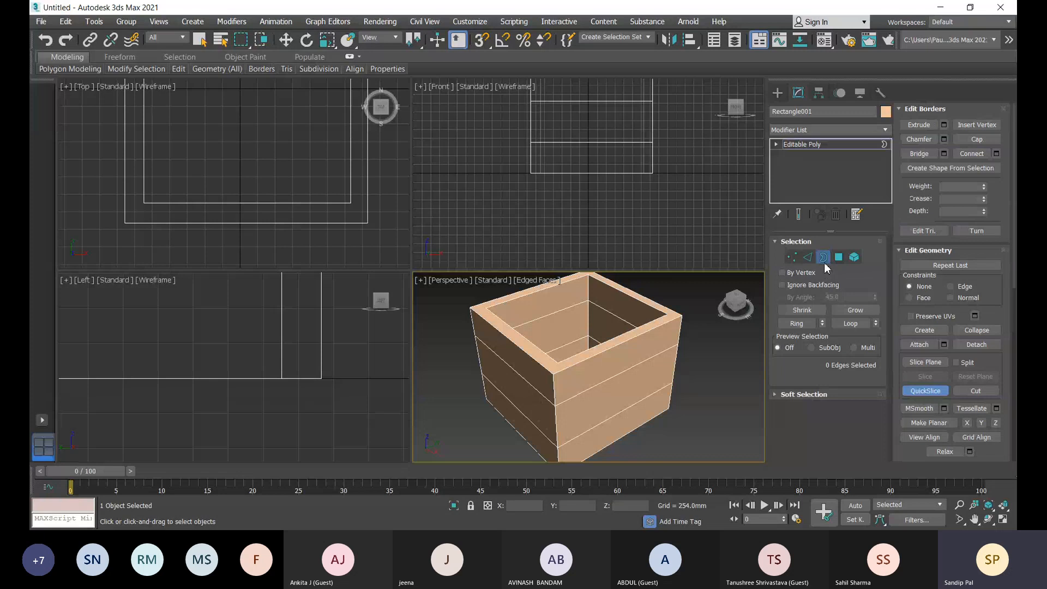
{"action": "key", "text": "w"}
{"action": "key", "text": "4"}
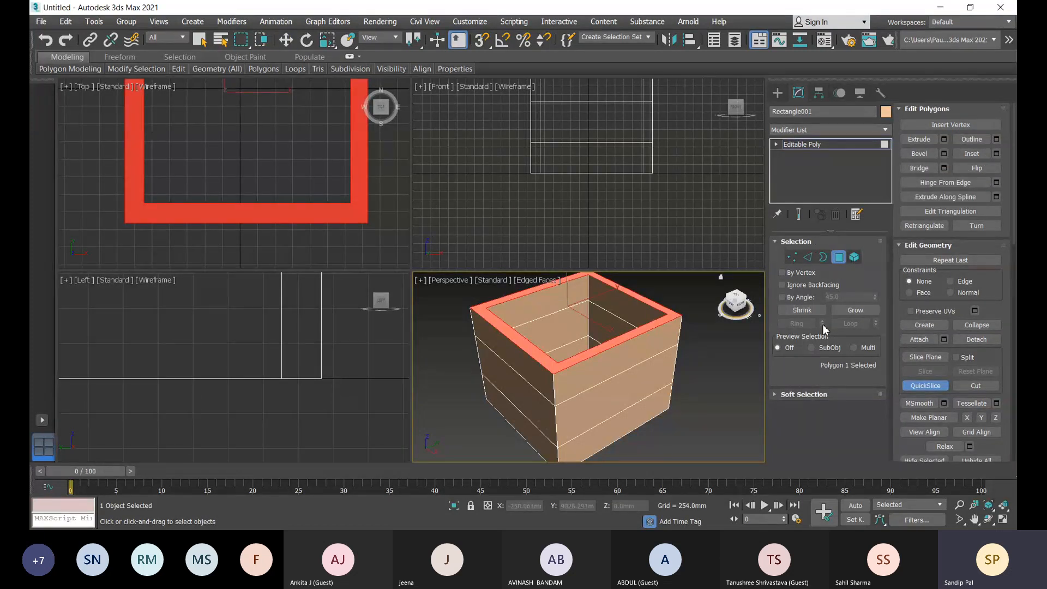
Switch to Element level, leave QuickSlice and select the entire wall mesh
{"action": "left_click", "coordinate": [854, 257]}
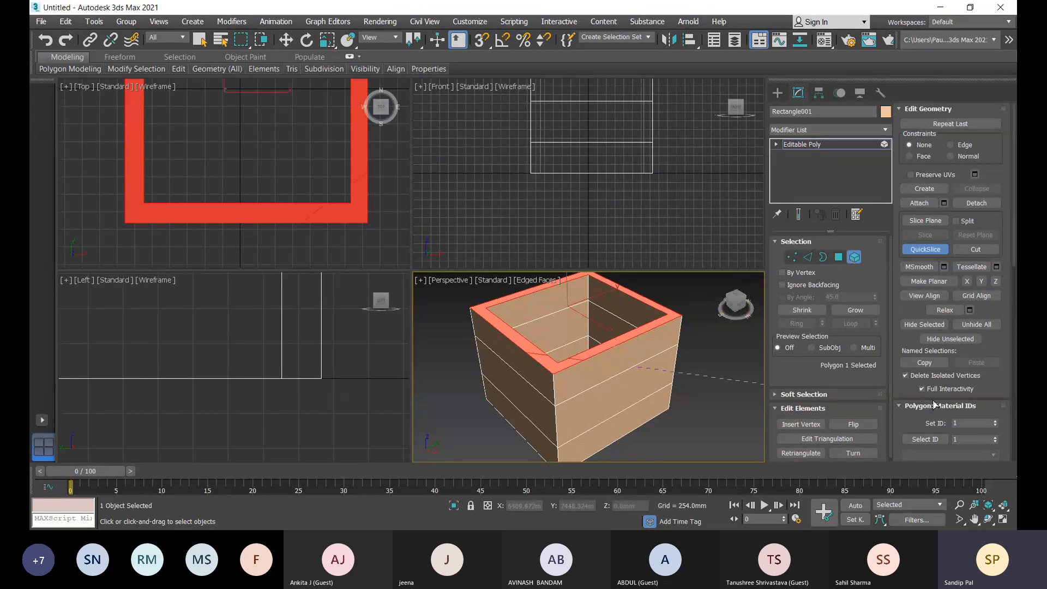
{"action": "key", "text": "w"}
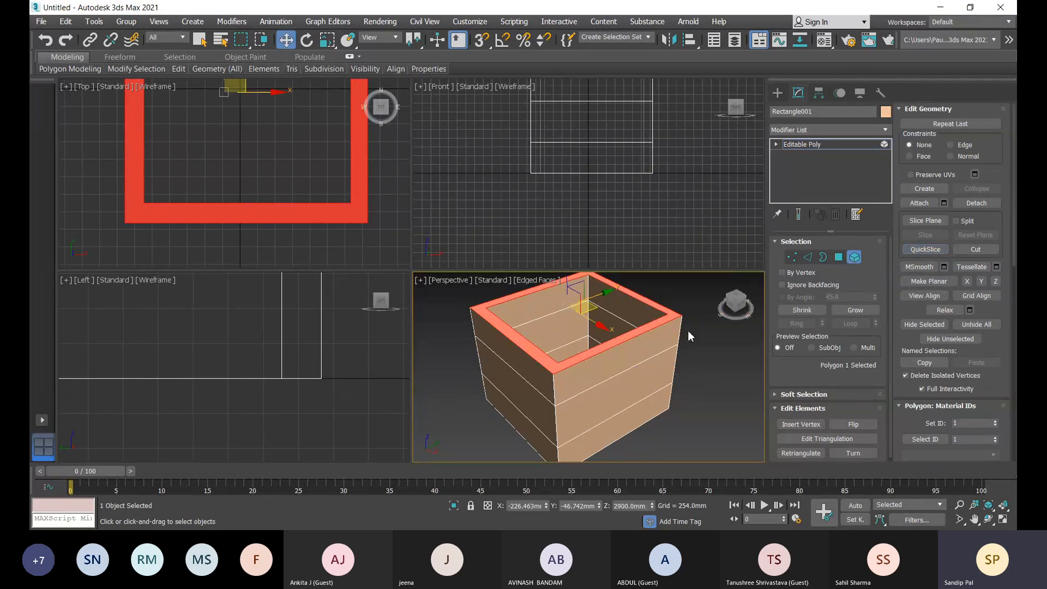
{"action": "key", "text": "ctrl+a"}
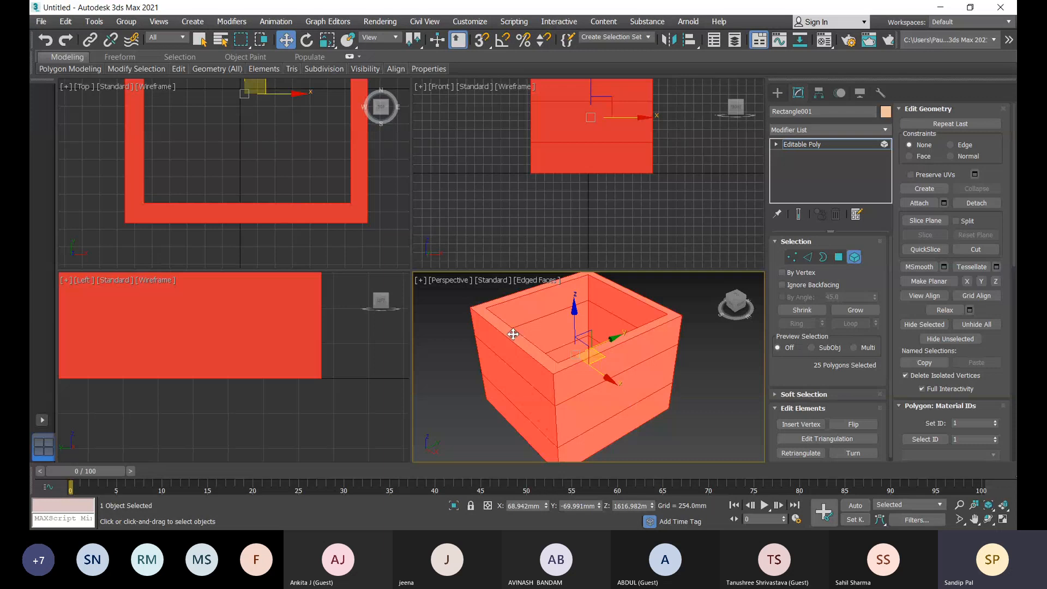
Return to Polygon level and try selecting single middle-tier faces, ending with the outer face on the positive X side
{"action": "left_click", "coordinate": [840, 260]}
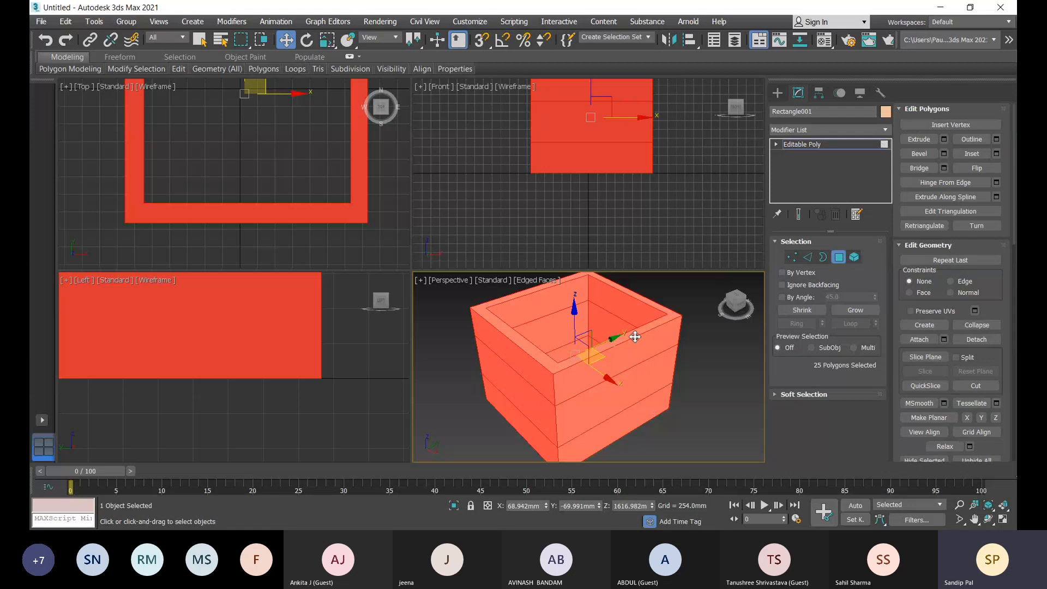
{"action": "left_click", "coordinate": [598, 385]}
{"action": "left_click", "coordinate": [584, 412]}
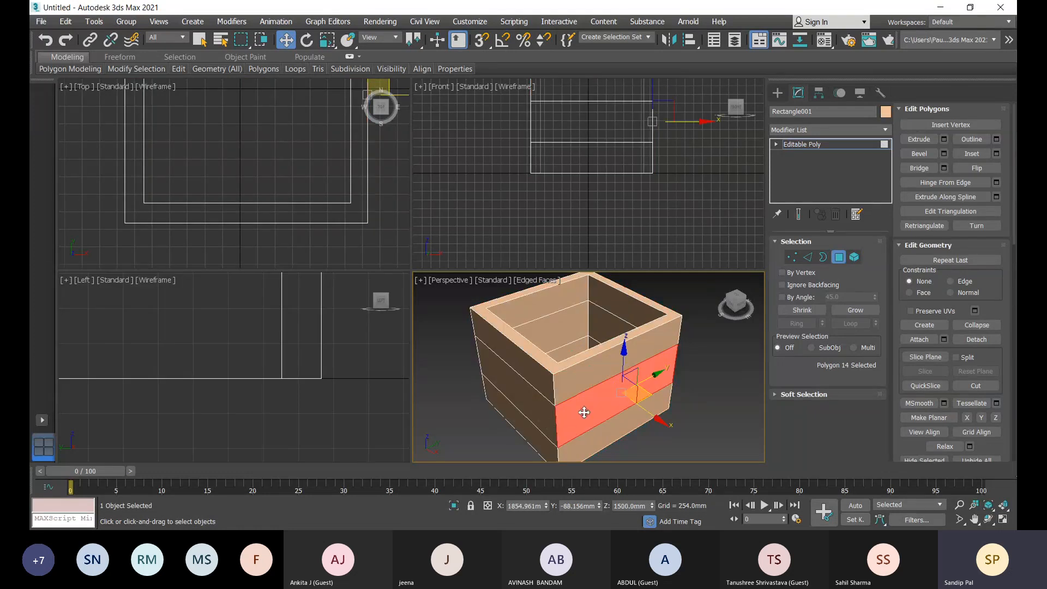
{"action": "left_click", "coordinate": [549, 427]}
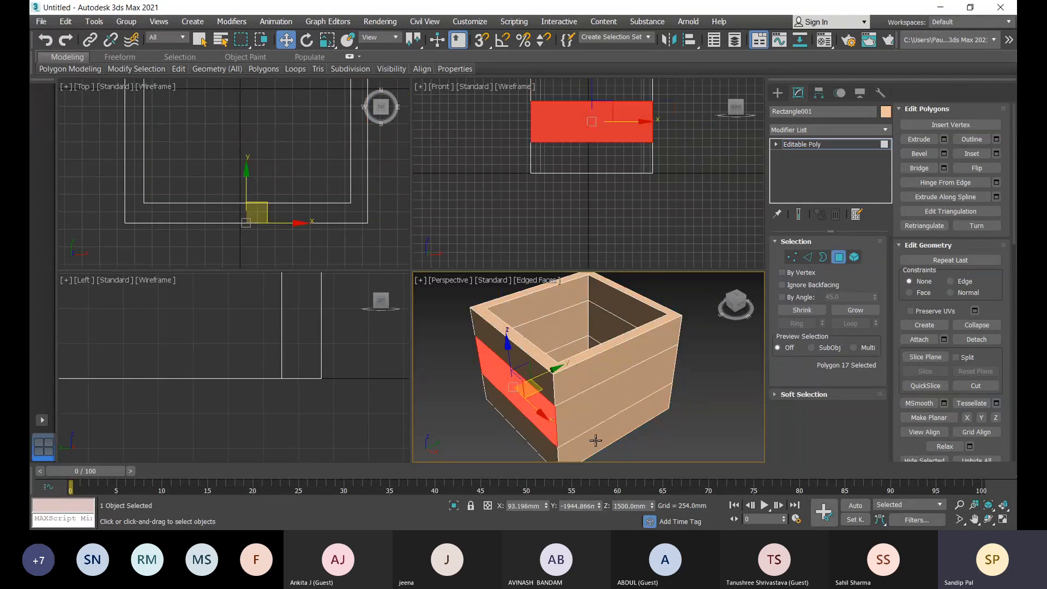
{"action": "left_click", "coordinate": [604, 409]}
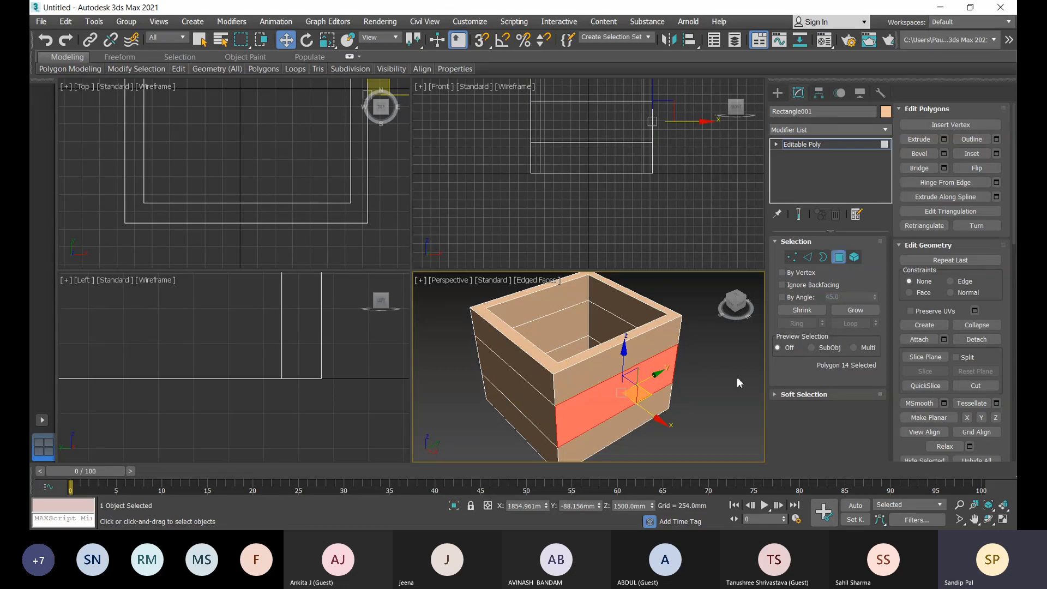
At Vertex level, QuickSlice the wall mesh vertically near its negative X end, placing the slice line in the Top view
{"action": "middle_click_drag", "start_coordinate": [724, 386], "coordinate": [712, 370]}
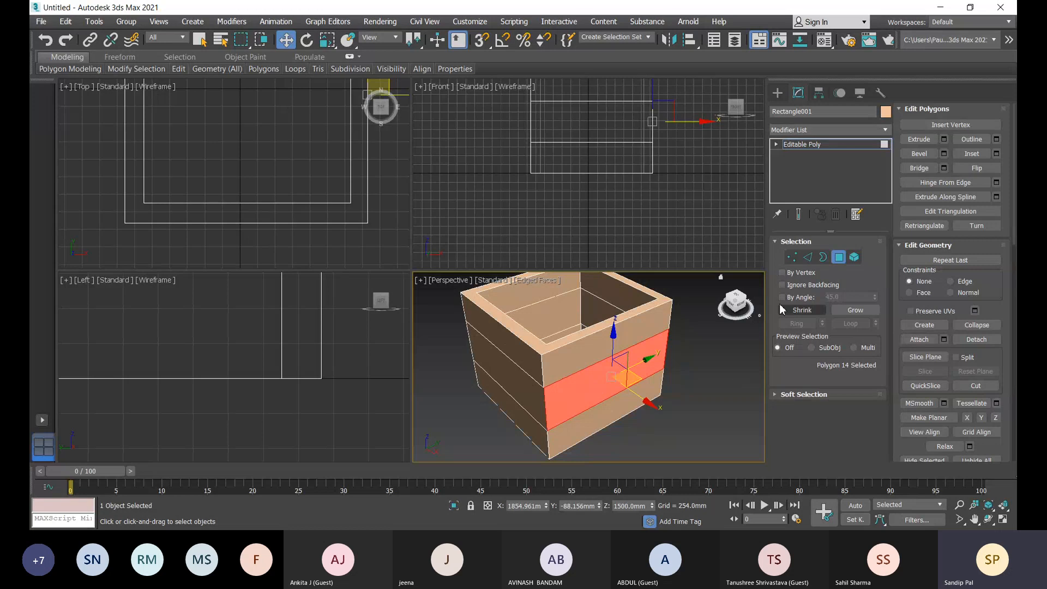
{"action": "left_click", "coordinate": [793, 259]}
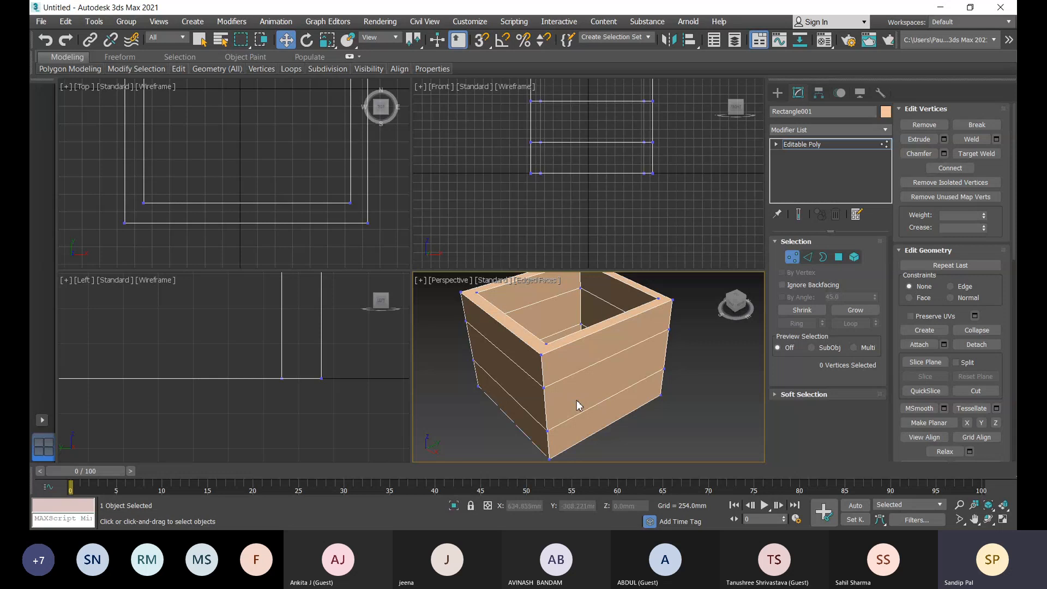
{"action": "left_click", "coordinate": [924, 391]}
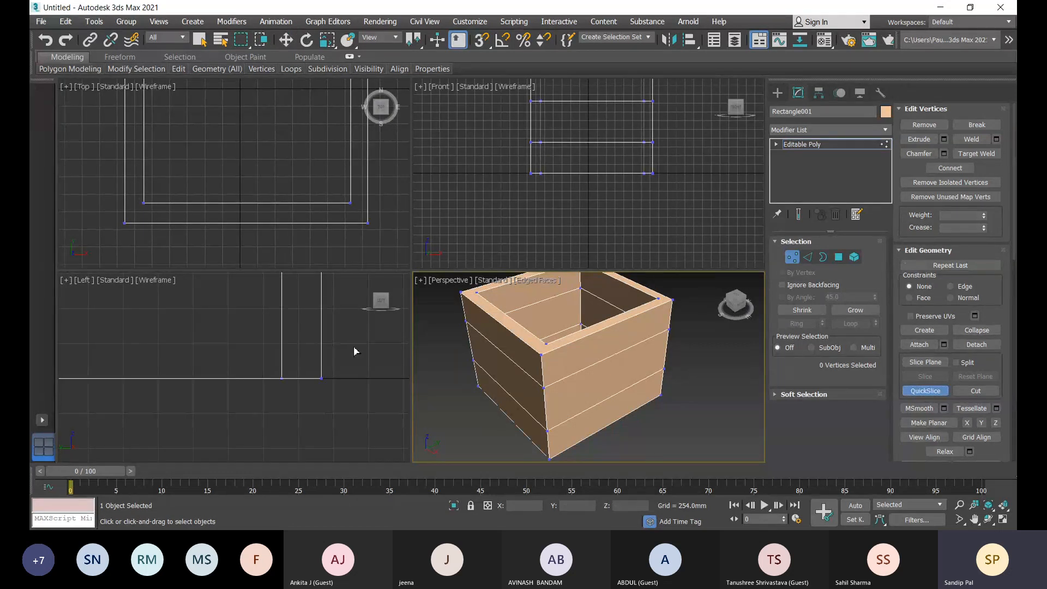
{"action": "left_click", "coordinate": [188, 204]}
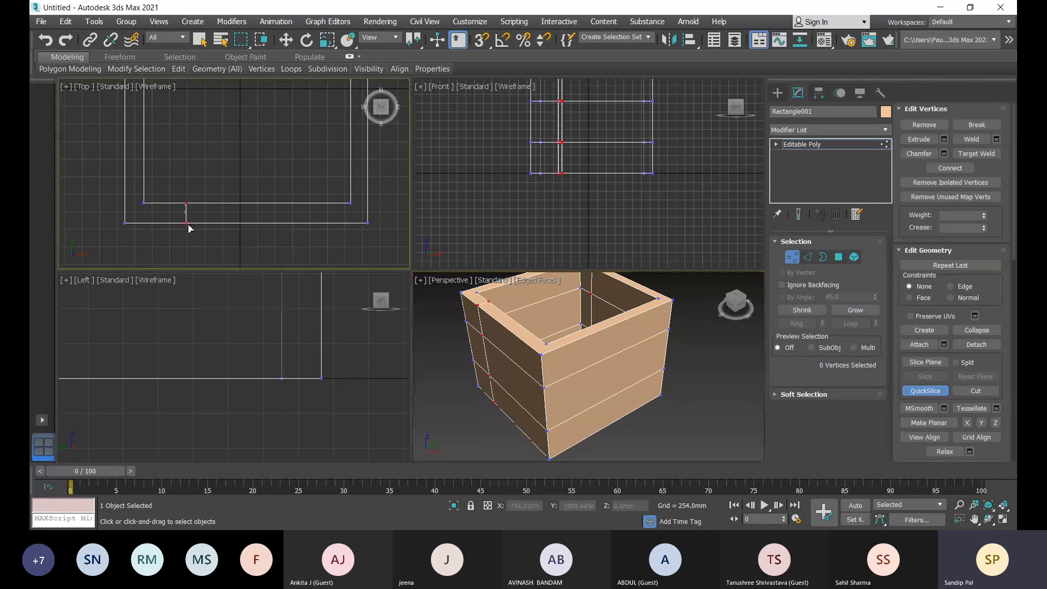
{"action": "left_click", "coordinate": [186, 224]}
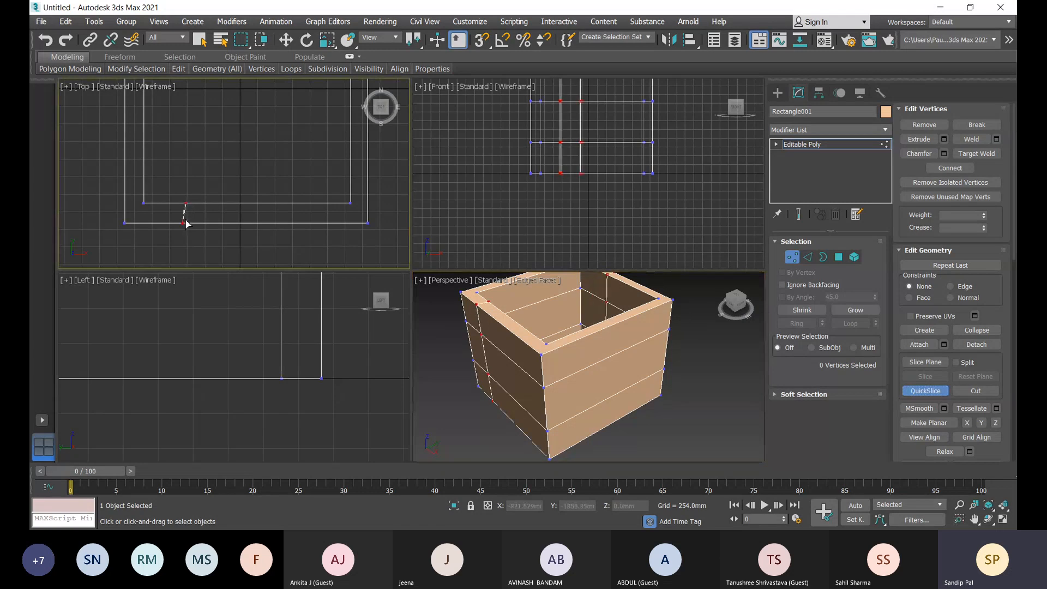
{"action": "scroll", "coordinate": [186, 224], "scroll_direction": "up", "scroll_amount": 7}
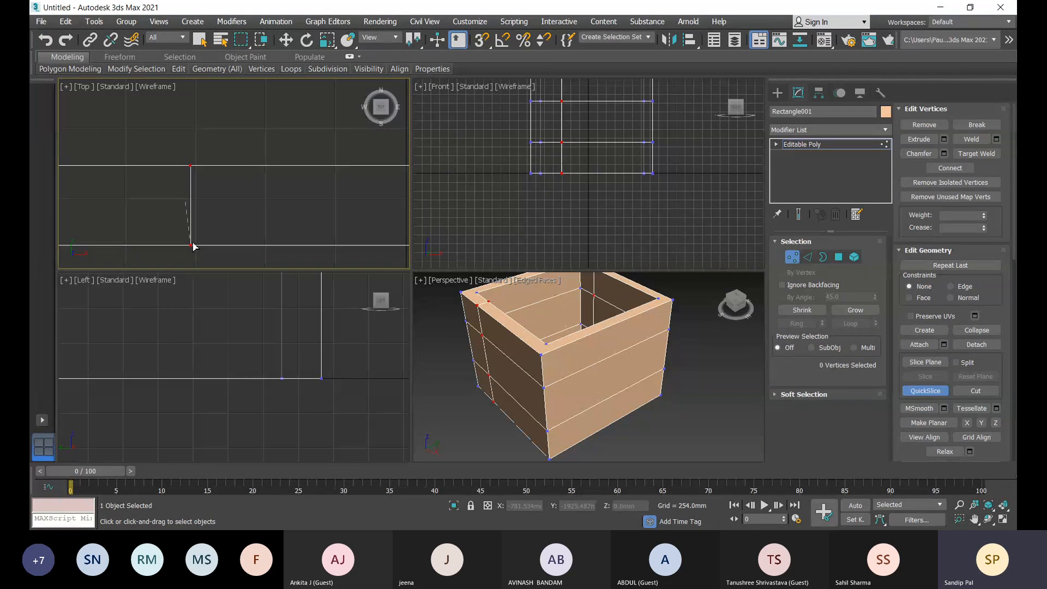
{"action": "left_click", "coordinate": [194, 247]}
Leave QuickSlice and examine where the vertical slice adds vertices on the wall tiers, the top rim and the opposite wall
{"action": "scroll", "coordinate": [481, 313], "scroll_direction": "up", "scroll_amount": 5}
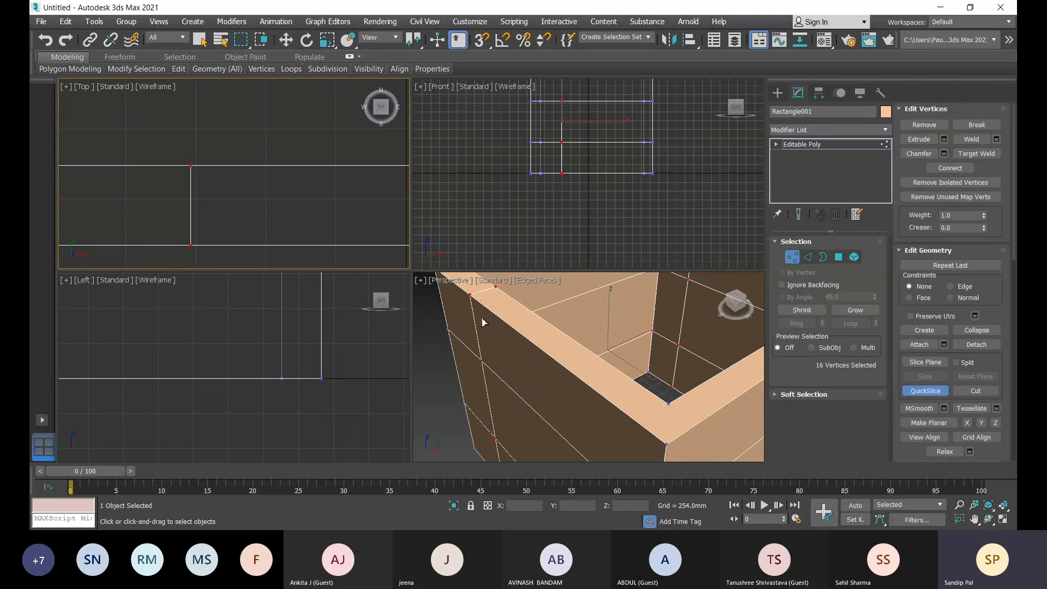
{"action": "scroll", "coordinate": [482, 322], "scroll_direction": "down", "scroll_amount": 5}
{"action": "scroll", "coordinate": [513, 306], "scroll_direction": "up", "scroll_amount": 3}
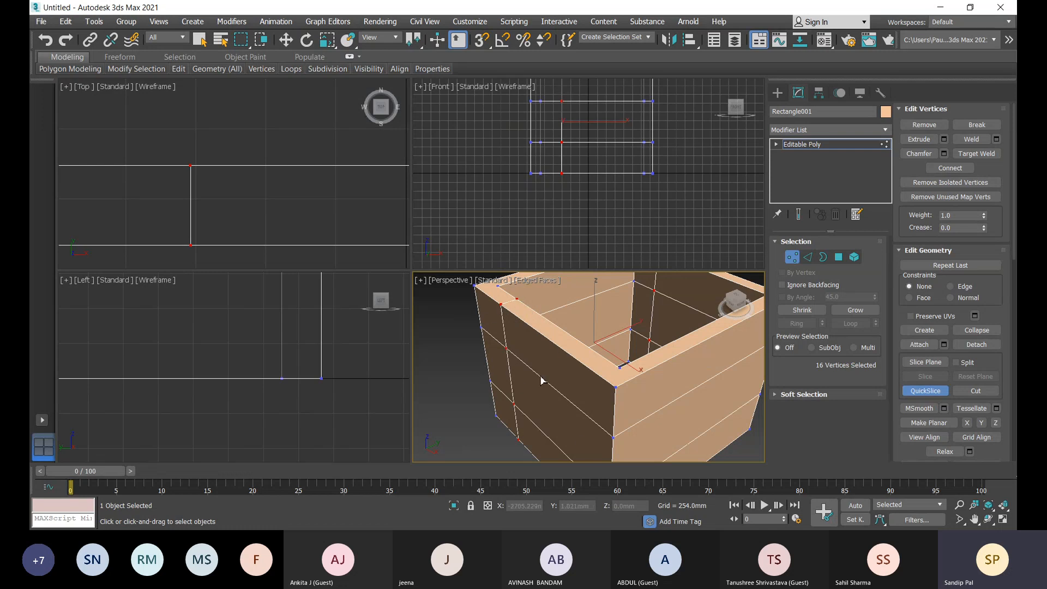
{"action": "scroll", "coordinate": [450, 388], "scroll_direction": "down", "scroll_amount": 3}
{"action": "middle_click_drag", "start_coordinate": [450, 388], "coordinate": [499, 355]}
{"action": "key", "text": "w"}
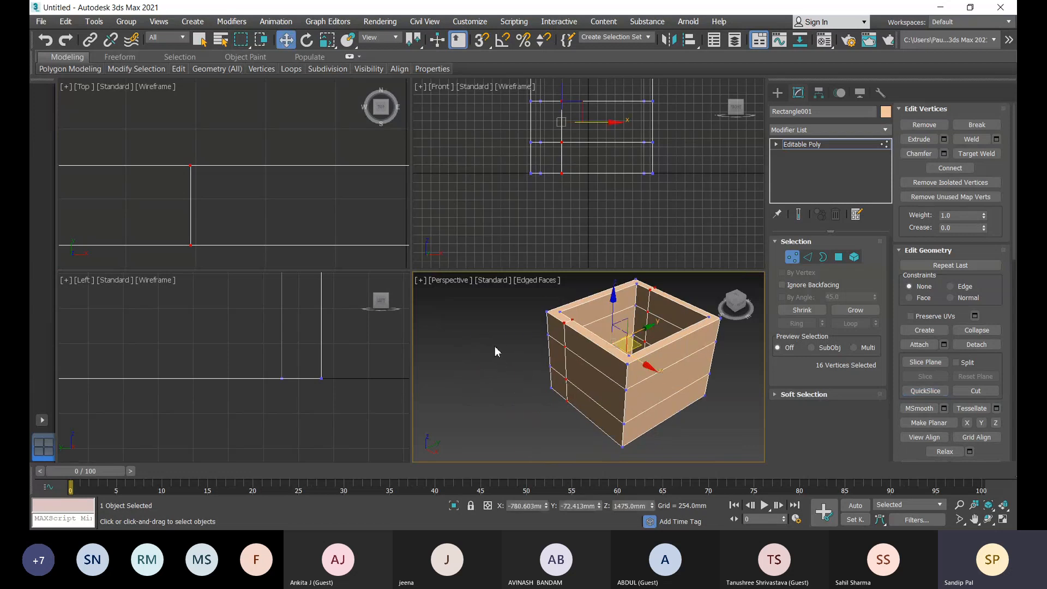
{"action": "scroll", "coordinate": [577, 318], "scroll_direction": "up", "scroll_amount": 5}
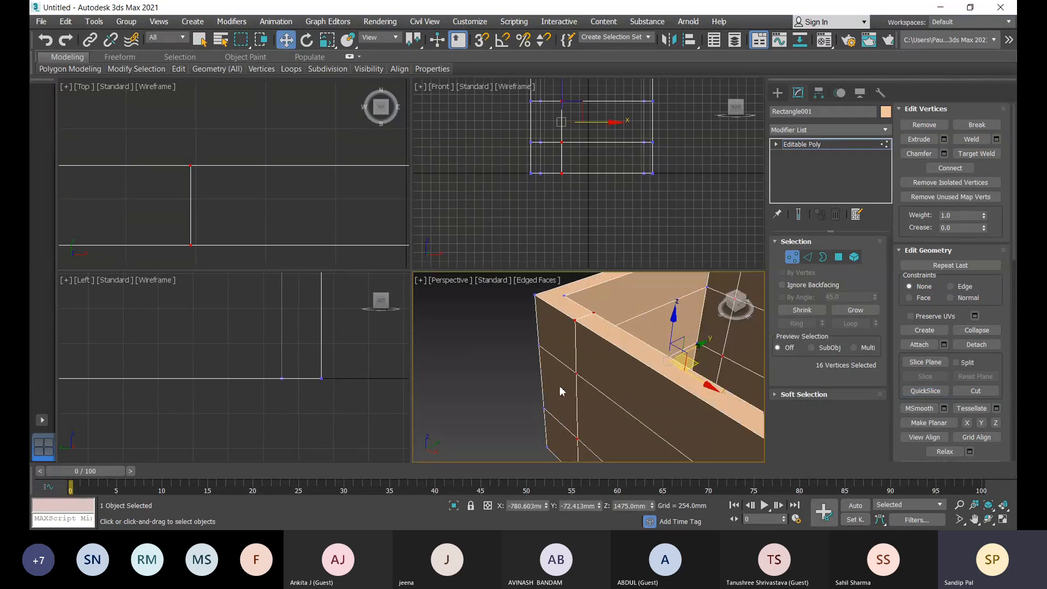
{"action": "scroll", "coordinate": [562, 391], "scroll_direction": "down", "scroll_amount": 3}
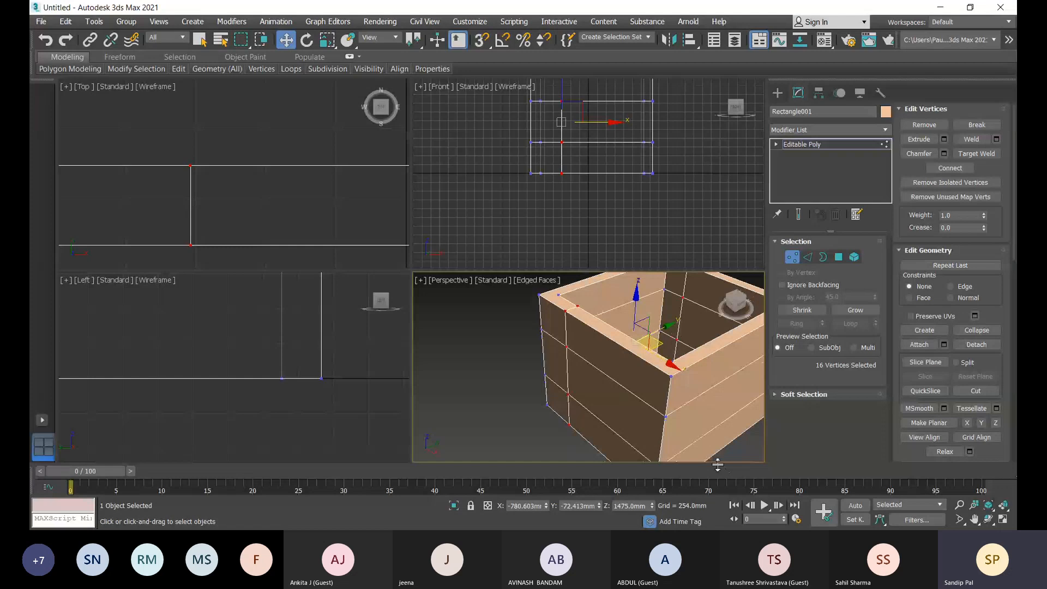
{"action": "scroll", "coordinate": [528, 249], "scroll_direction": "down", "scroll_amount": 2}
{"action": "middle_click_drag", "start_coordinate": [587, 188], "coordinate": [567, 228]}
Try removing the slice's four uppermost vertices, selected in the Front view, and undo the removal
{"action": "left_click", "coordinate": [512, 136]}
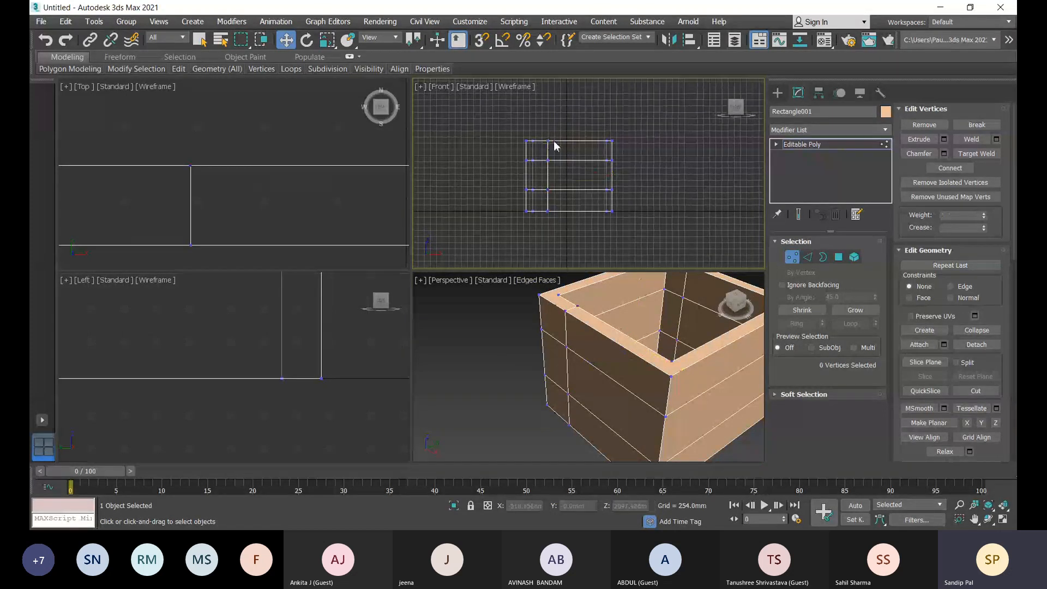
{"action": "scroll", "coordinate": [555, 145], "scroll_direction": "up", "scroll_amount": 2}
{"action": "left_click_drag", "start_coordinate": [553, 150], "coordinate": [558, 158]}
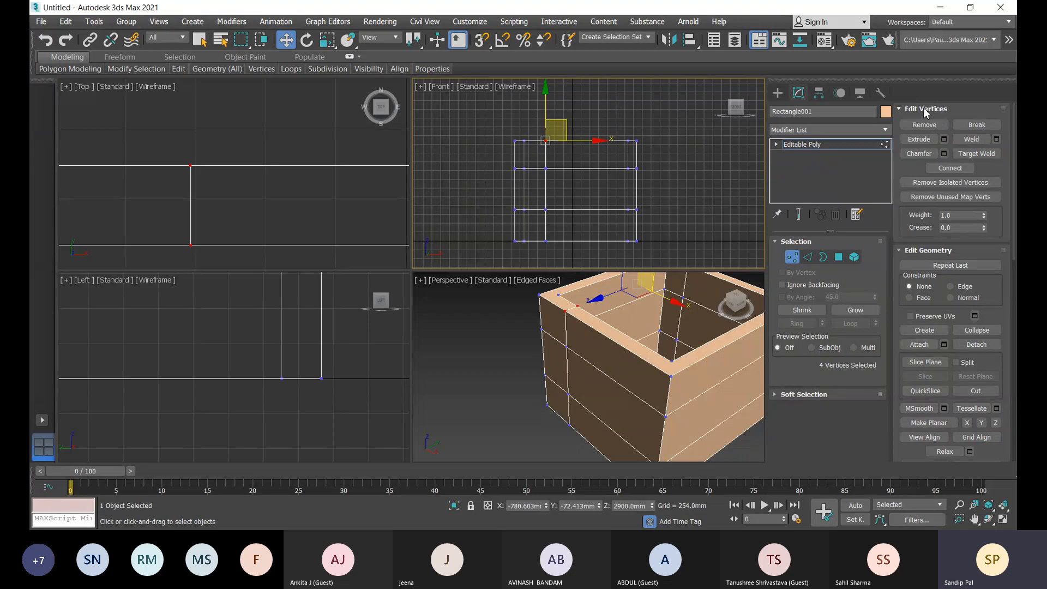
{"action": "left_click", "coordinate": [924, 125]}
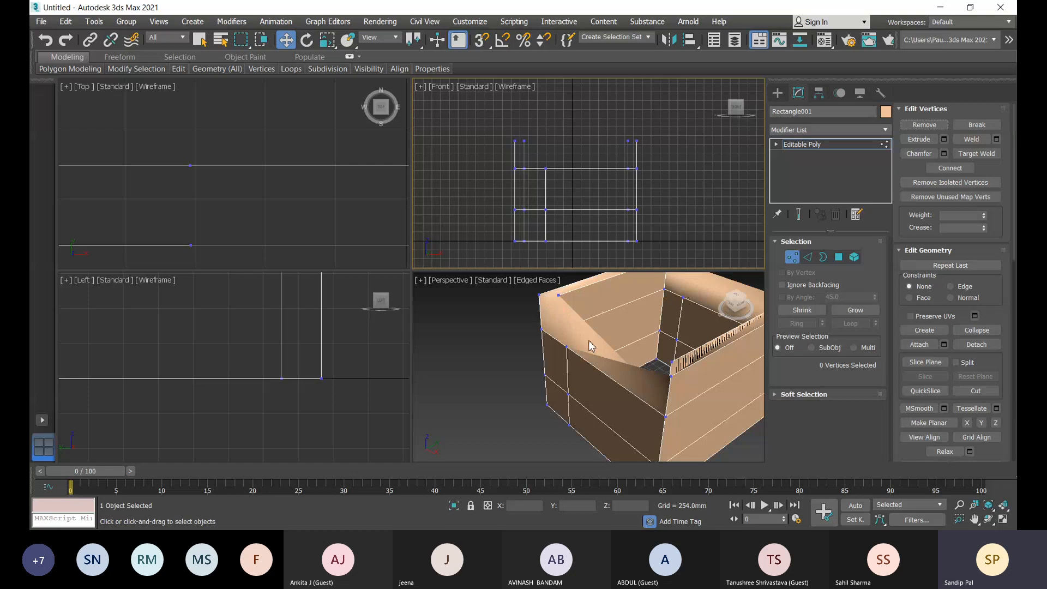
{"action": "key", "text": "ctrl+z"}
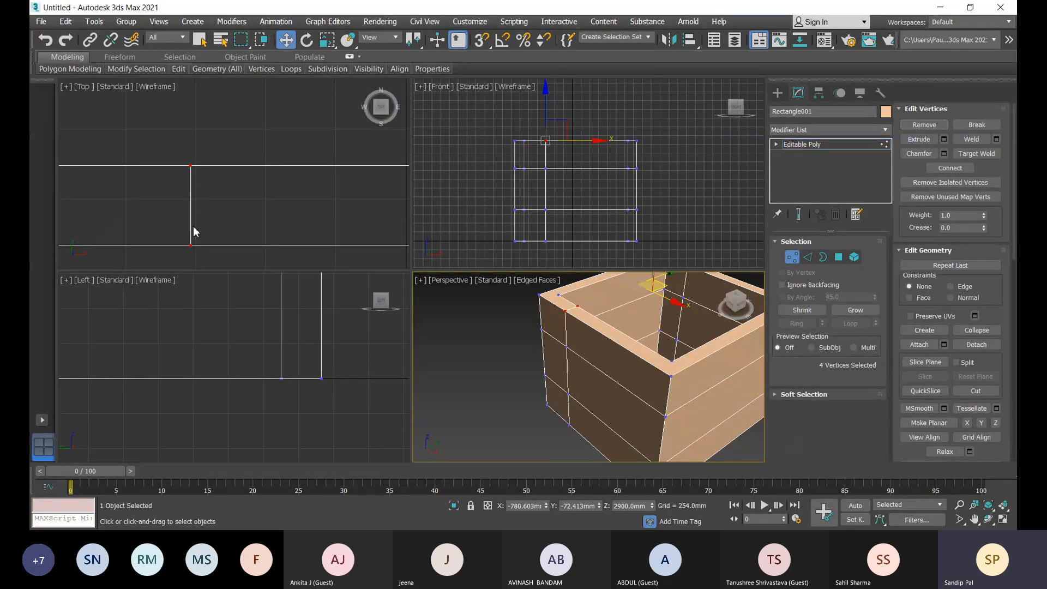
Undo the vertical QuickSlice so the wall mesh has only its horizontal tier edges
{"action": "scroll", "coordinate": [195, 232], "scroll_direction": "down", "scroll_amount": 5}
{"action": "middle_click_drag", "start_coordinate": [203, 231], "coordinate": [219, 223]}
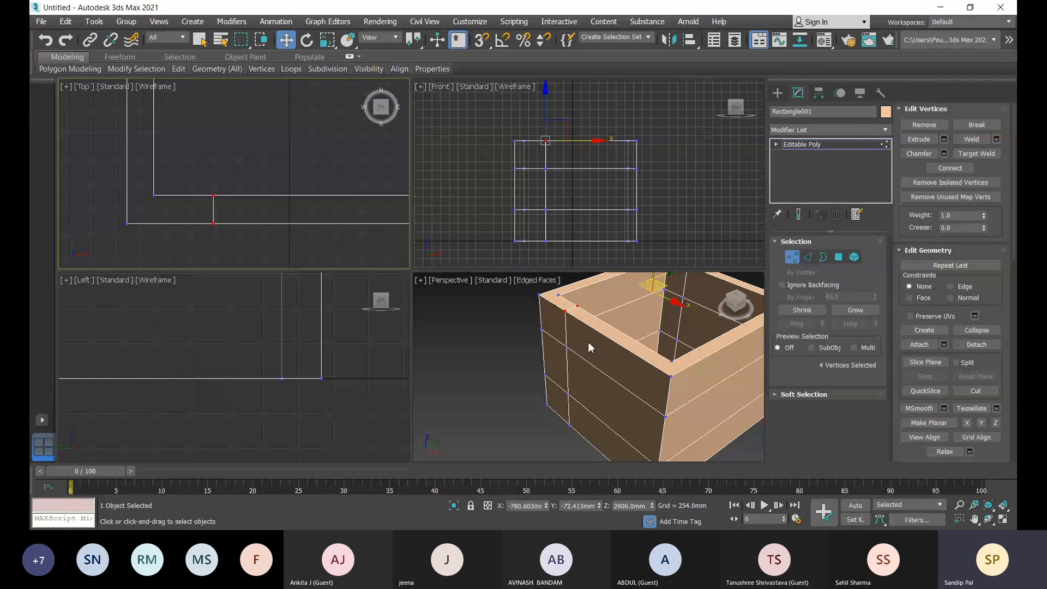
{"action": "key", "text": "BackSpace"}
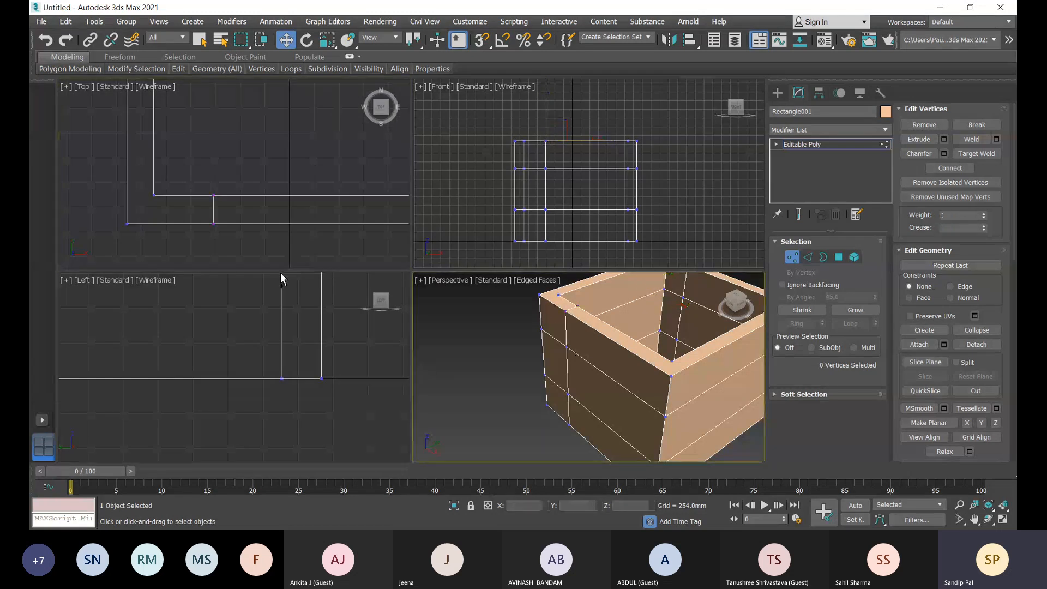
{"action": "scroll", "coordinate": [686, 388], "scroll_direction": "down", "scroll_amount": 6}
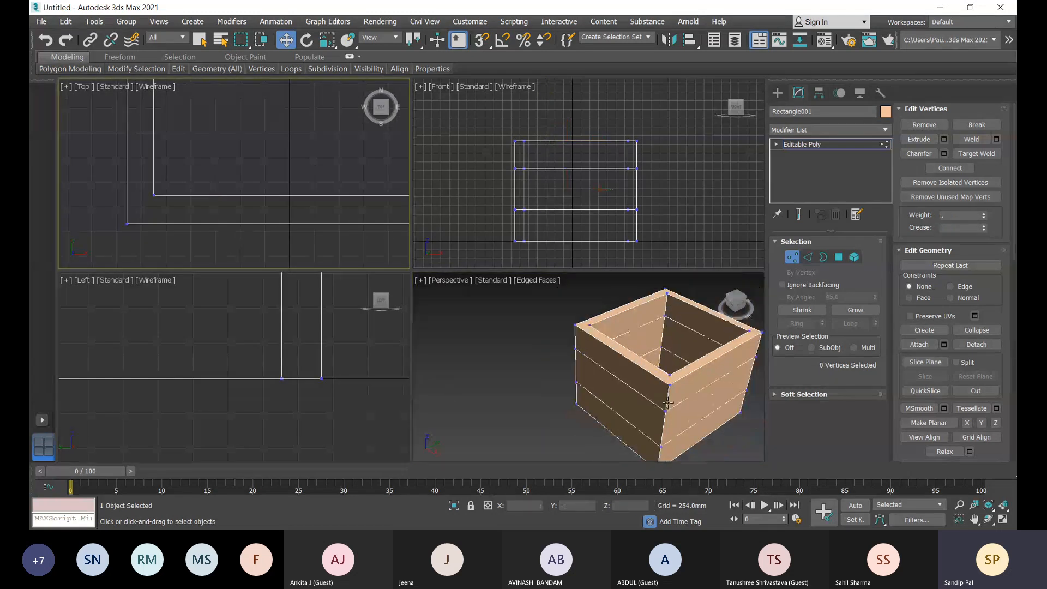
{"action": "scroll", "coordinate": [329, 252], "scroll_direction": "down", "scroll_amount": 3}
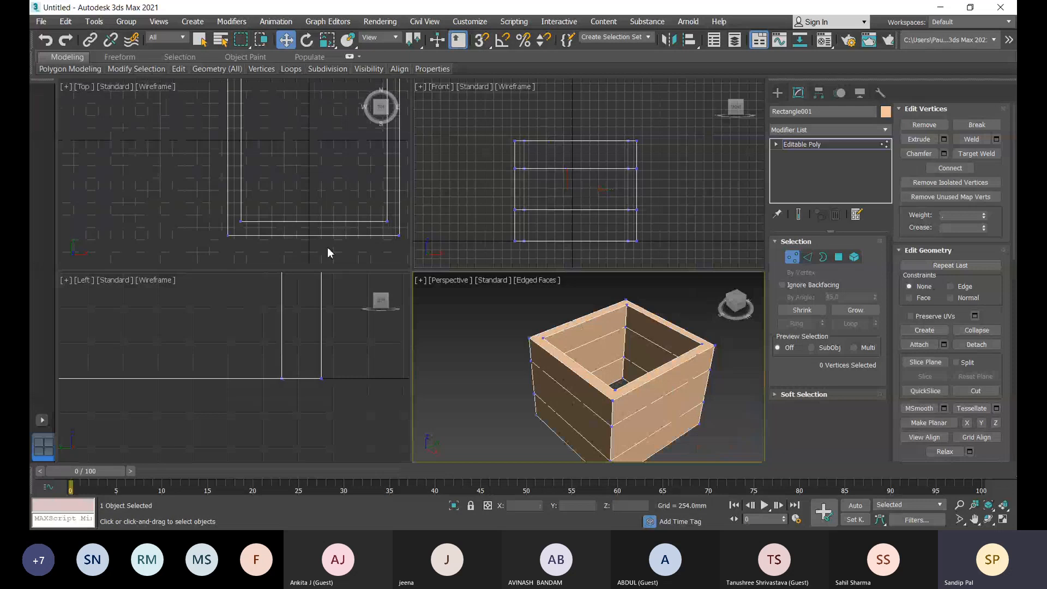
{"action": "key", "text": "z"}
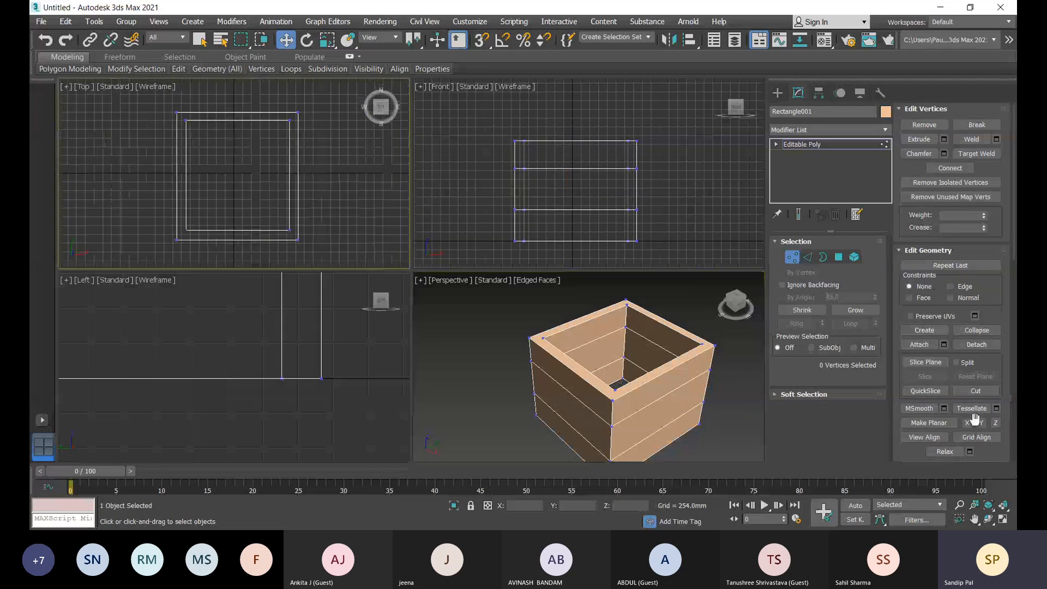
Use Cut in the Front view to add a vertical edge across the front wall's middle tier near the negative X end
{"action": "left_click", "coordinate": [977, 390]}
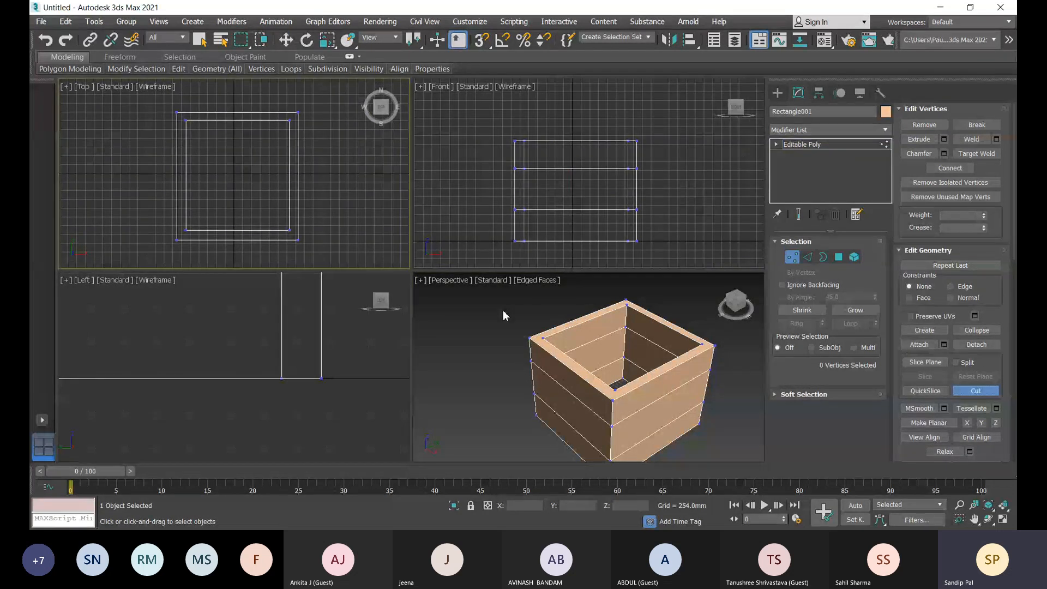
{"action": "left_click", "coordinate": [542, 169]}
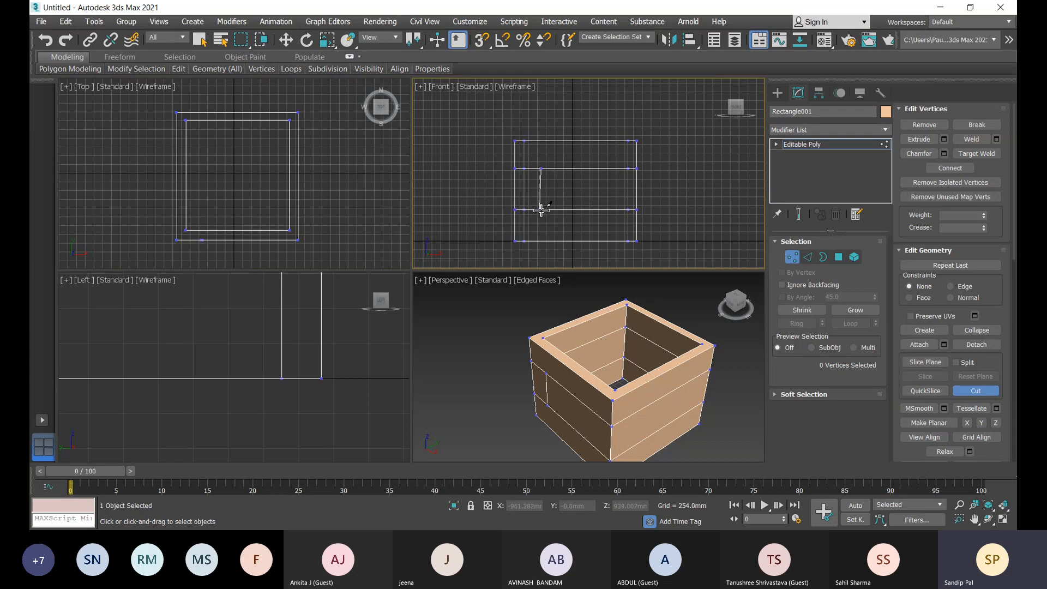
{"action": "scroll", "coordinate": [542, 211], "scroll_direction": "up", "scroll_amount": 3}
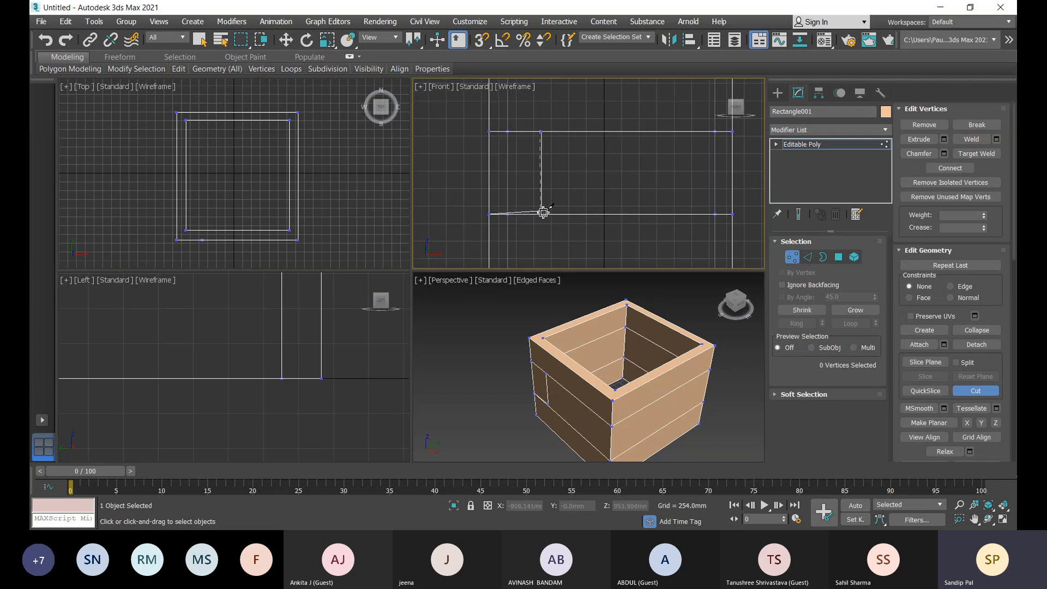
{"action": "scroll", "coordinate": [543, 214], "scroll_direction": "up", "scroll_amount": 3}
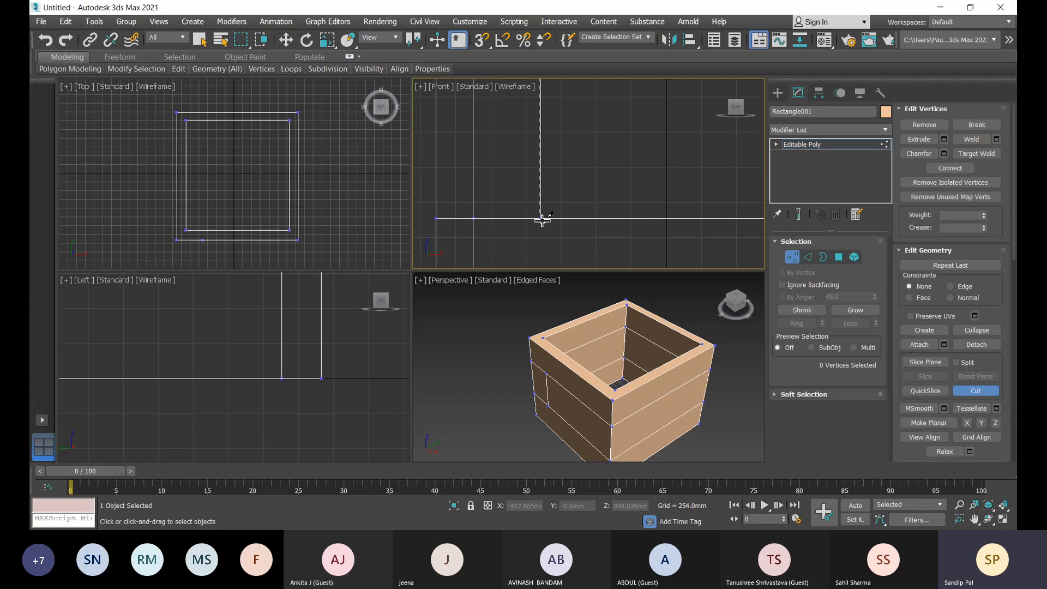
{"action": "left_click", "coordinate": [542, 219]}
{"action": "scroll", "coordinate": [611, 194], "scroll_direction": "down", "scroll_amount": 6}
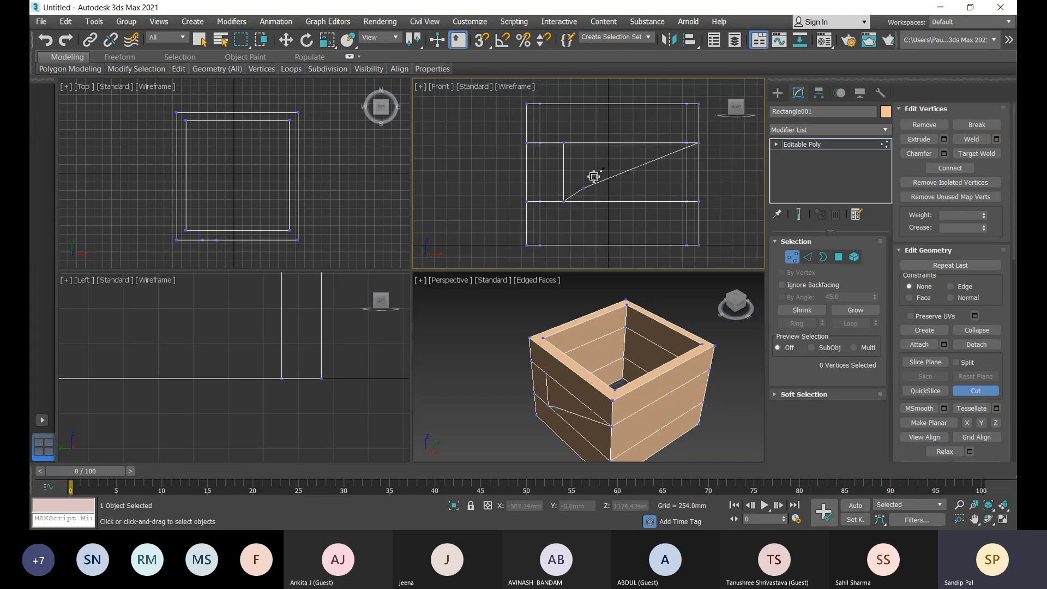
{"action": "left_click", "coordinate": [565, 201]}
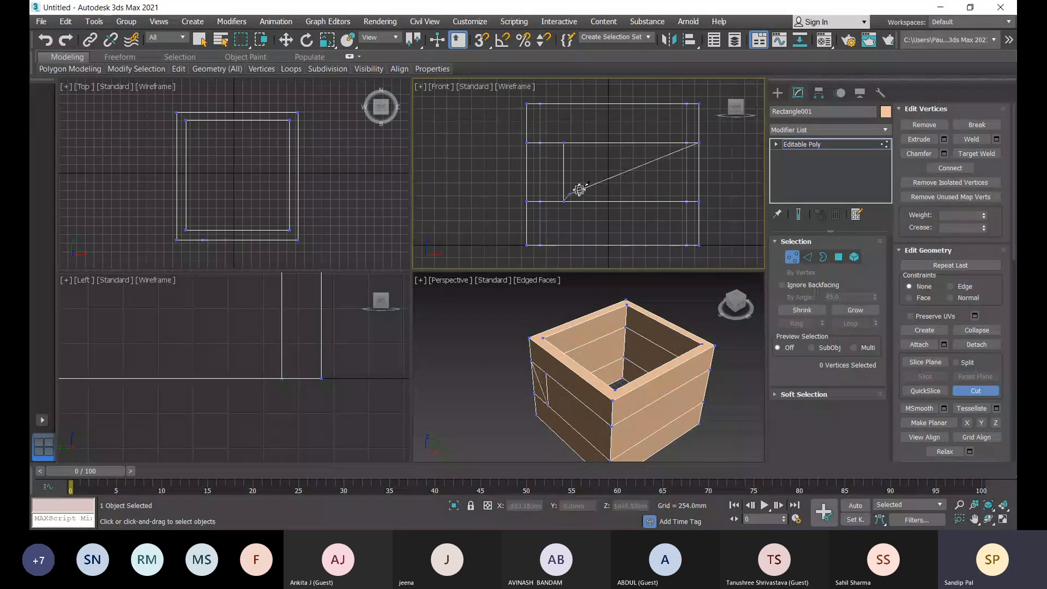
{"action": "right_click", "coordinate": [630, 175]}
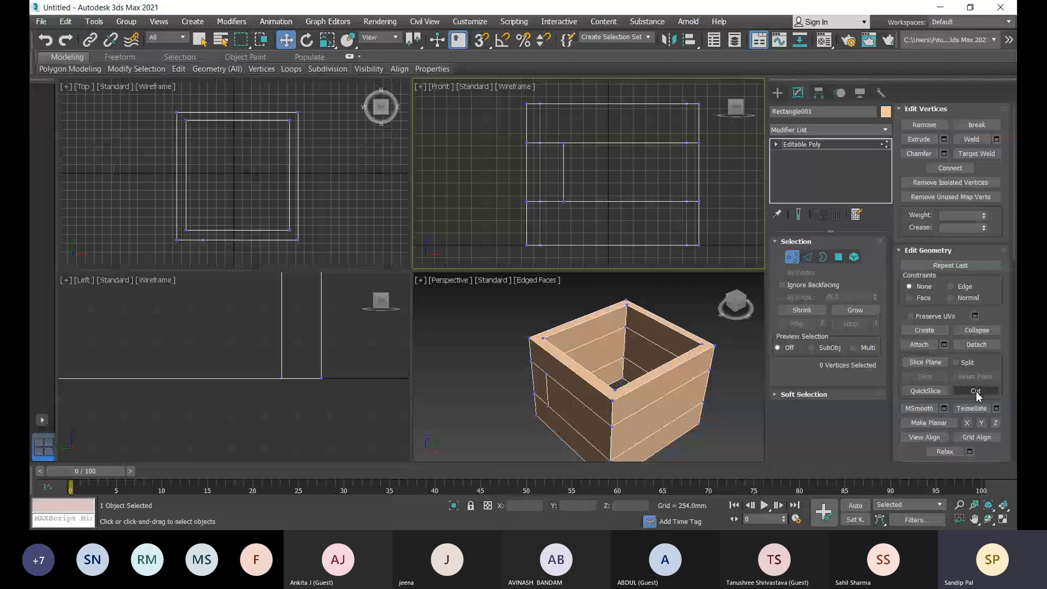
Cut a second vertical edge across the front wall's middle tier towards the positive X end, and leave the Cut tool
{"action": "left_click", "coordinate": [976, 391]}
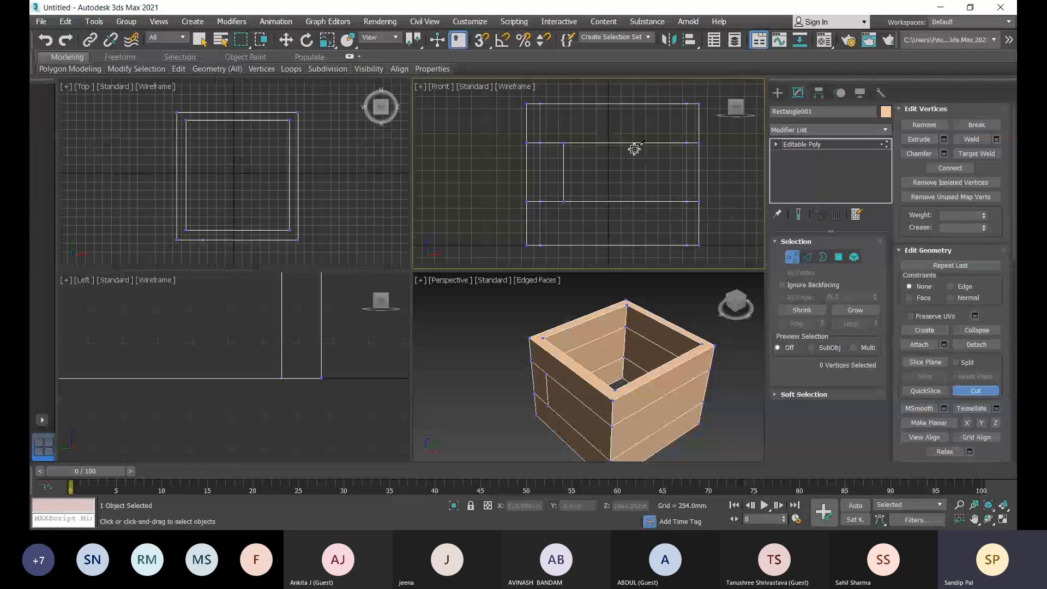
{"action": "left_click", "coordinate": [637, 143]}
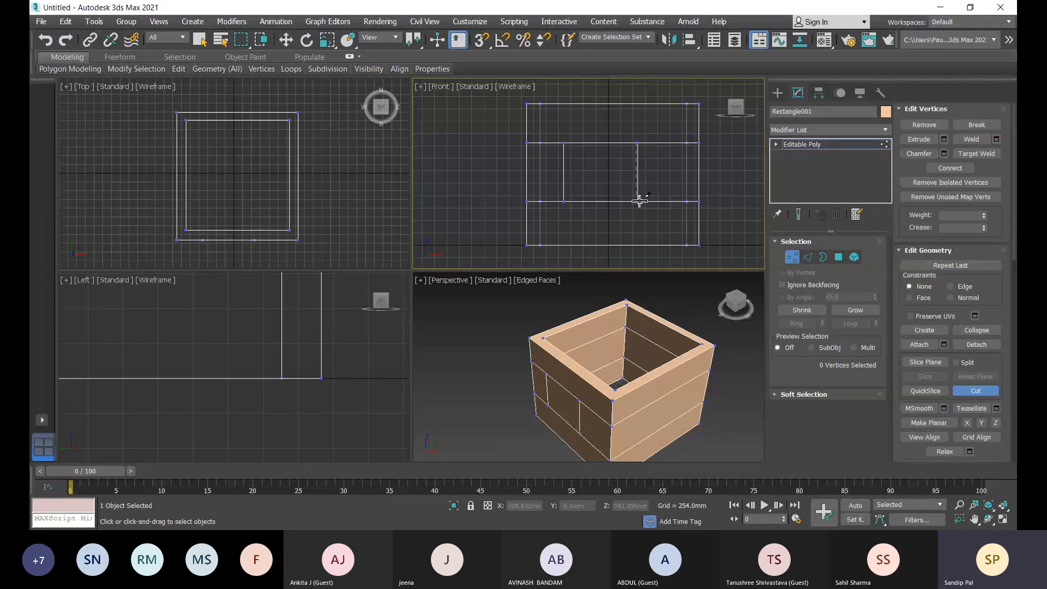
{"action": "scroll", "coordinate": [639, 202], "scroll_direction": "up", "scroll_amount": 3}
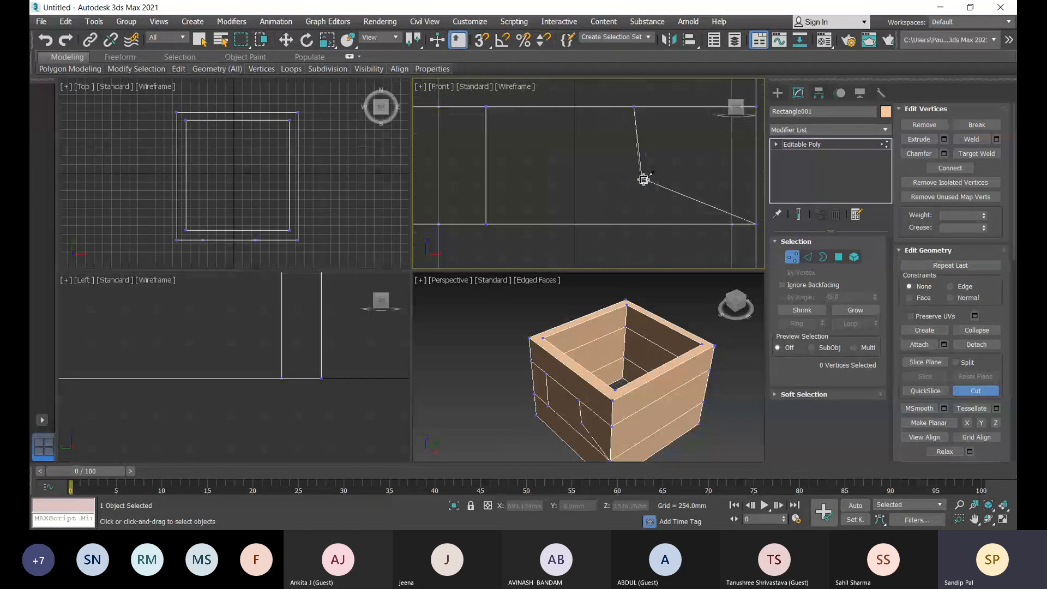
{"action": "scroll", "coordinate": [643, 180], "scroll_direction": "up", "scroll_amount": 2}
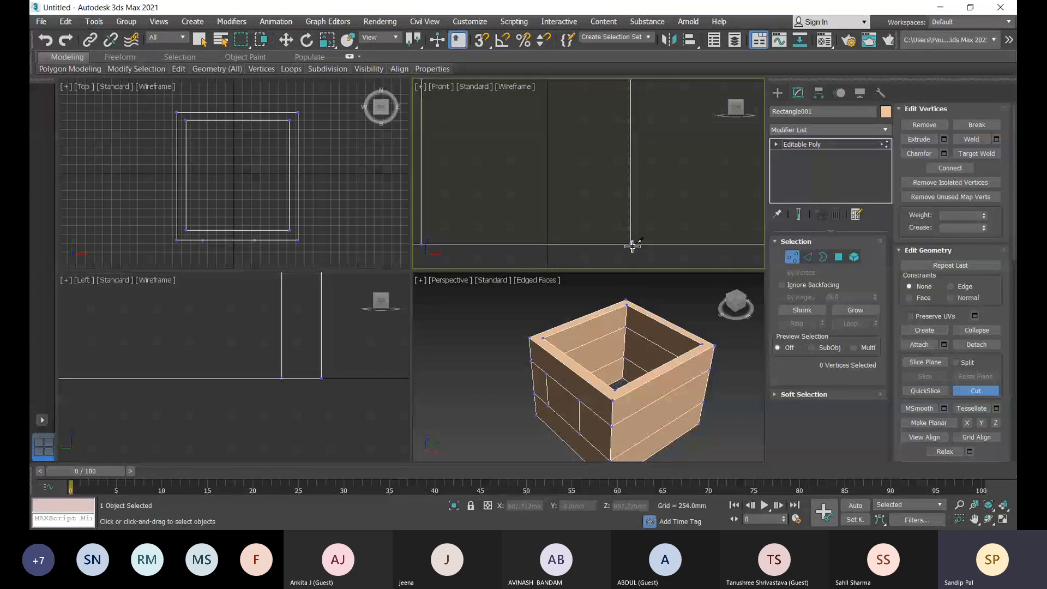
{"action": "left_click", "coordinate": [632, 246]}
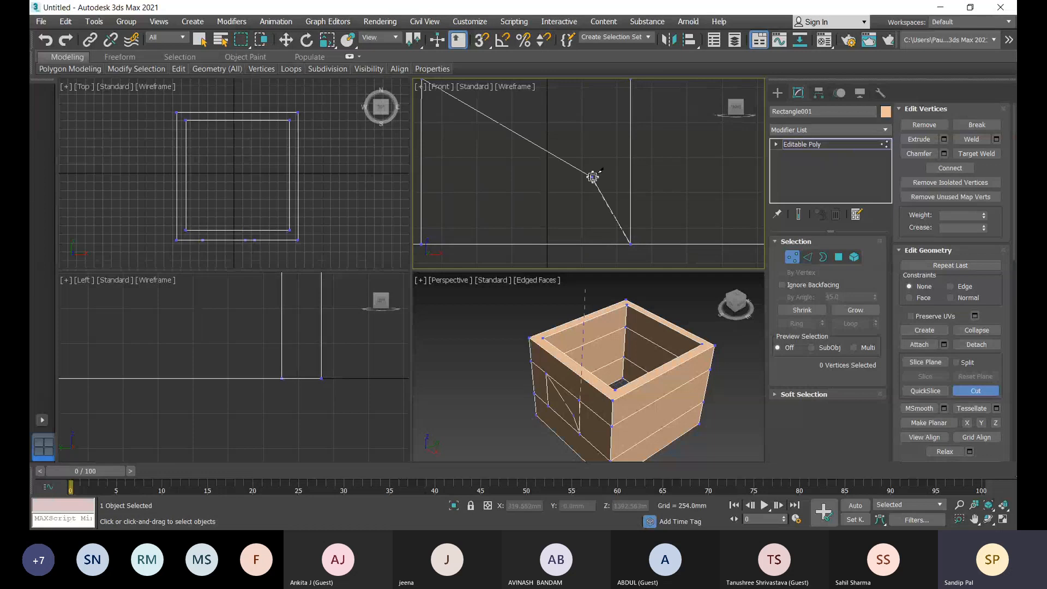
{"action": "scroll", "coordinate": [593, 178], "scroll_direction": "down", "scroll_amount": 3}
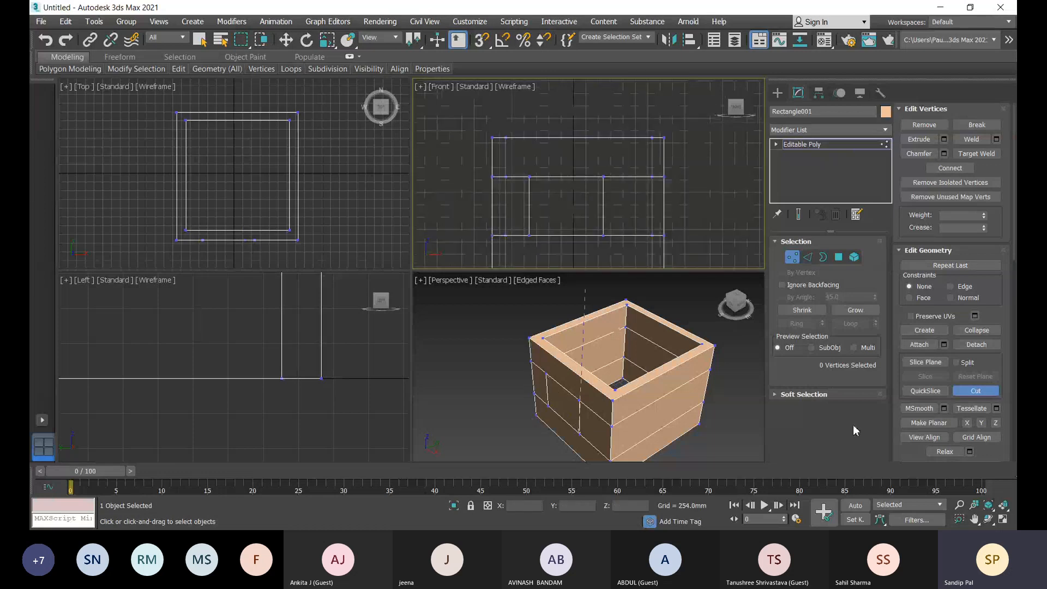
{"action": "right_click", "coordinate": [675, 422]}
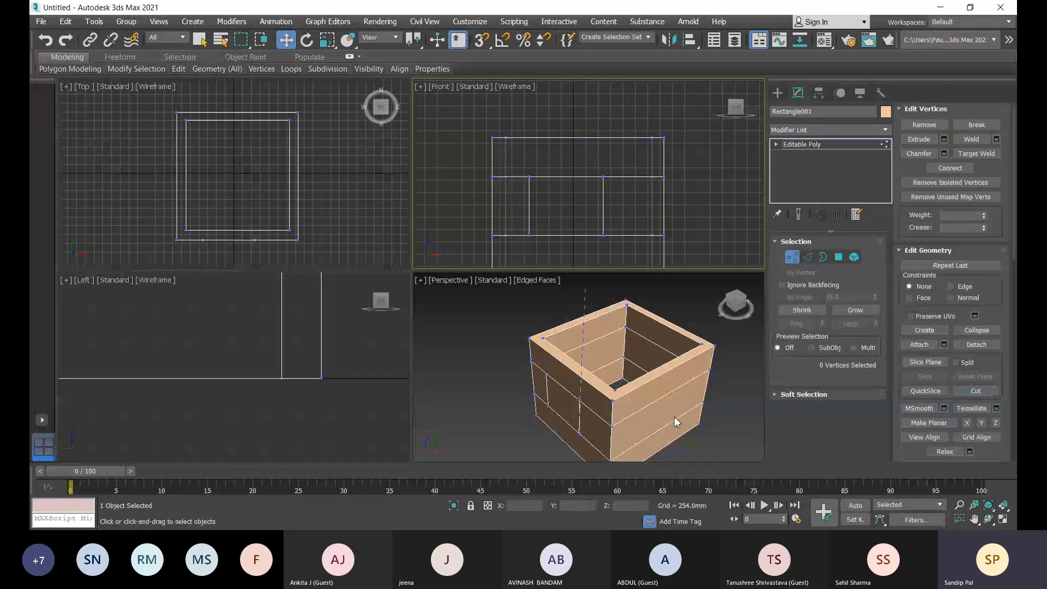
{"action": "middle_click_drag", "start_coordinate": [674, 416], "coordinate": [678, 397]}
{"action": "right_click", "coordinate": [470, 352]}
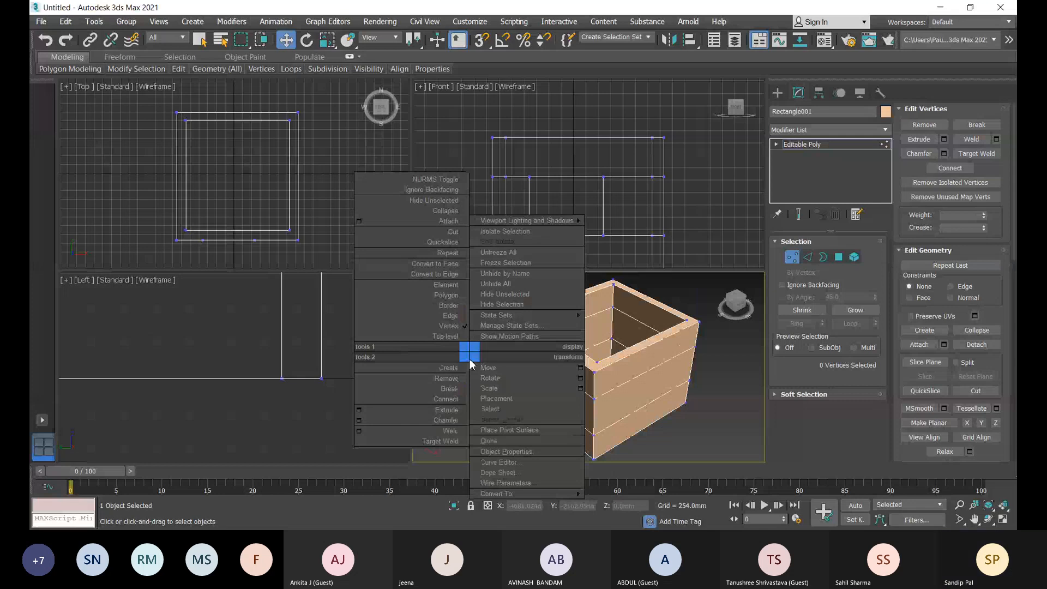
Try deleting the outer polygon between the two cut edges in the front wall's middle tier
{"action": "middle_click_drag", "start_coordinate": [596, 413], "coordinate": [639, 415], "text": "alt"}
{"action": "mouse_move", "coordinate": [662, 411]}
{"action": "middle_mouse_down", "text": "alt"}
{"action": "mouse_move", "coordinate": [542, 449]}
{"action": "mouse_move", "coordinate": [528, 425]}
{"action": "mouse_move", "coordinate": [556, 438]}
{"action": "mouse_move", "coordinate": [533, 449]}
{"action": "mouse_move", "coordinate": [503, 434]}
{"action": "mouse_move", "coordinate": [668, 421]}
{"action": "middle_mouse_up", "text": "alt"}
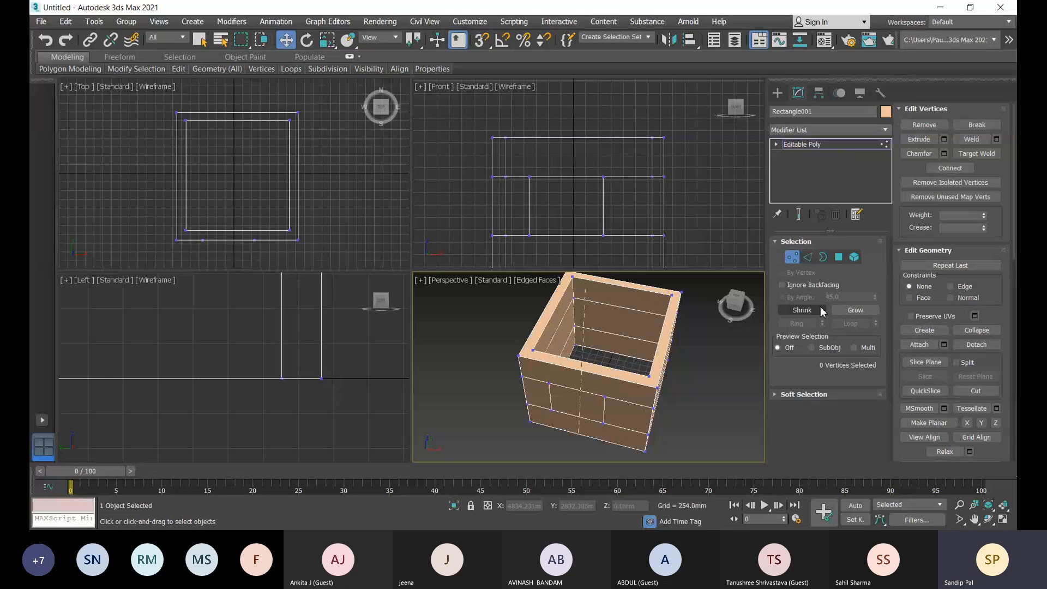
{"action": "key", "text": "4"}
{"action": "left_click", "coordinate": [575, 407]}
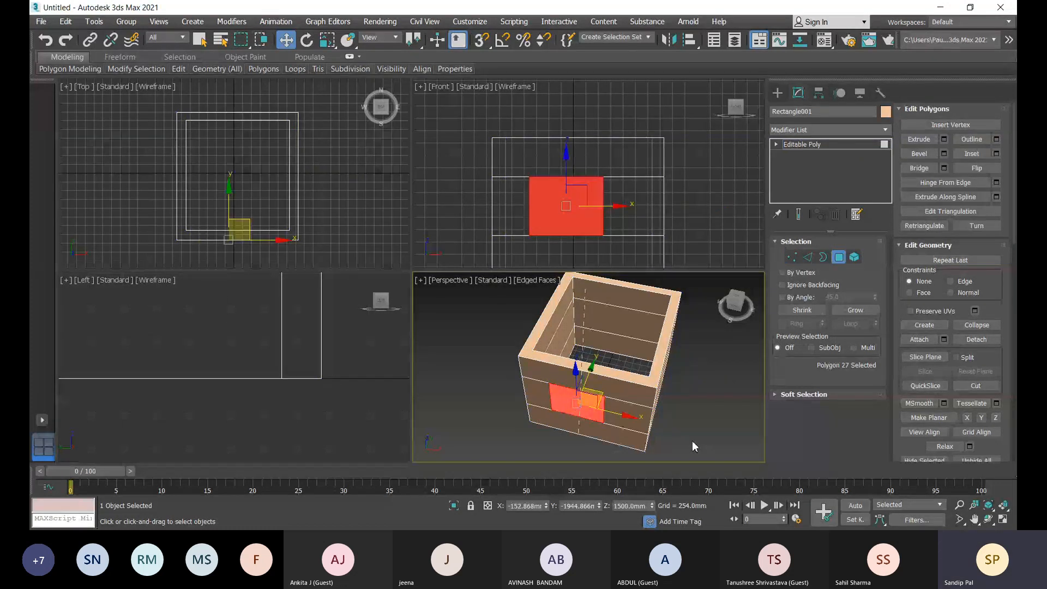
{"action": "key", "text": "Delete"}
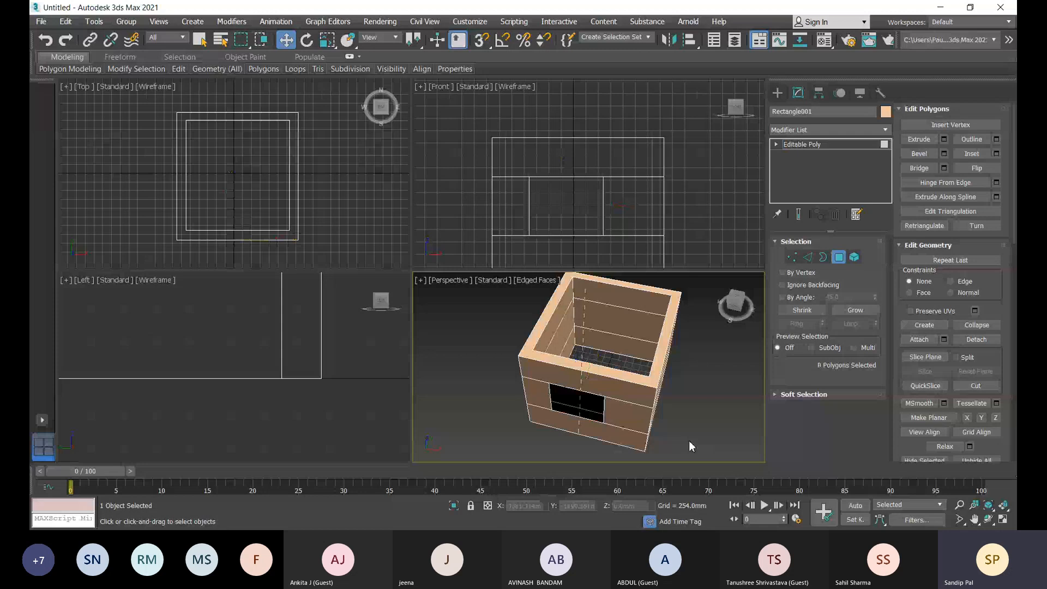
{"action": "middle_click_drag", "start_coordinate": [689, 440], "coordinate": [596, 415], "text": "alt"}
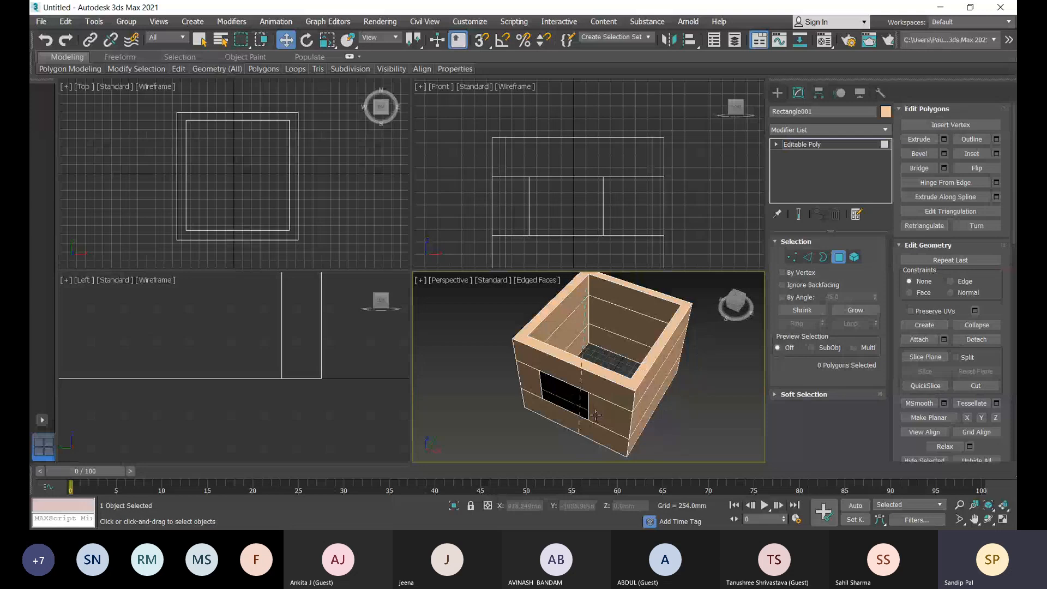
Extrude the middle polygon on the front wall's outer face inward through the wall's thickness, with a height of about -290.55 mm
{"action": "left_click", "coordinate": [571, 397]}
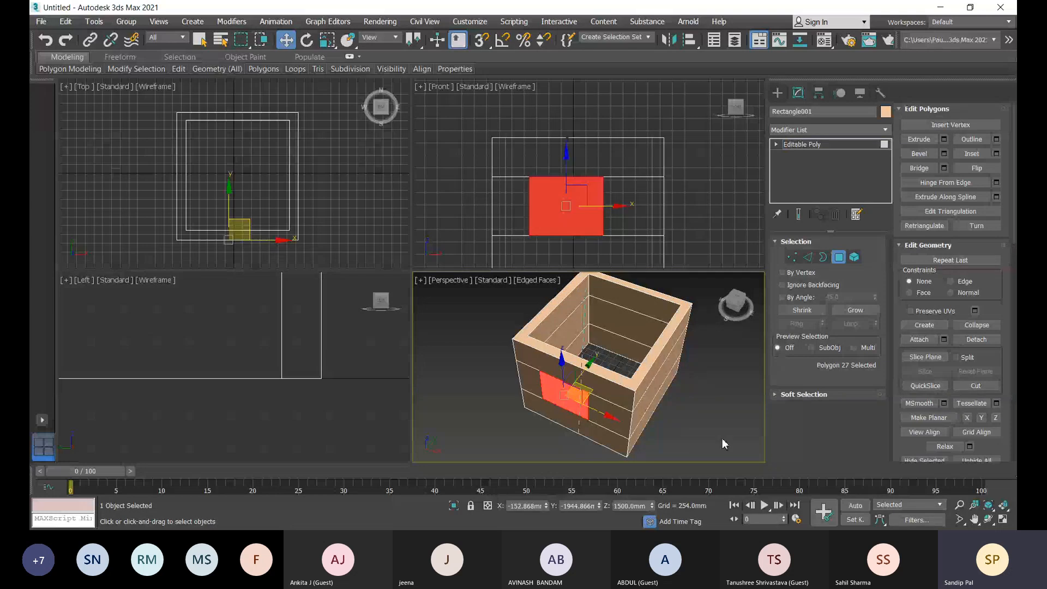
{"action": "middle_click_drag", "start_coordinate": [722, 439], "coordinate": [722, 432]}
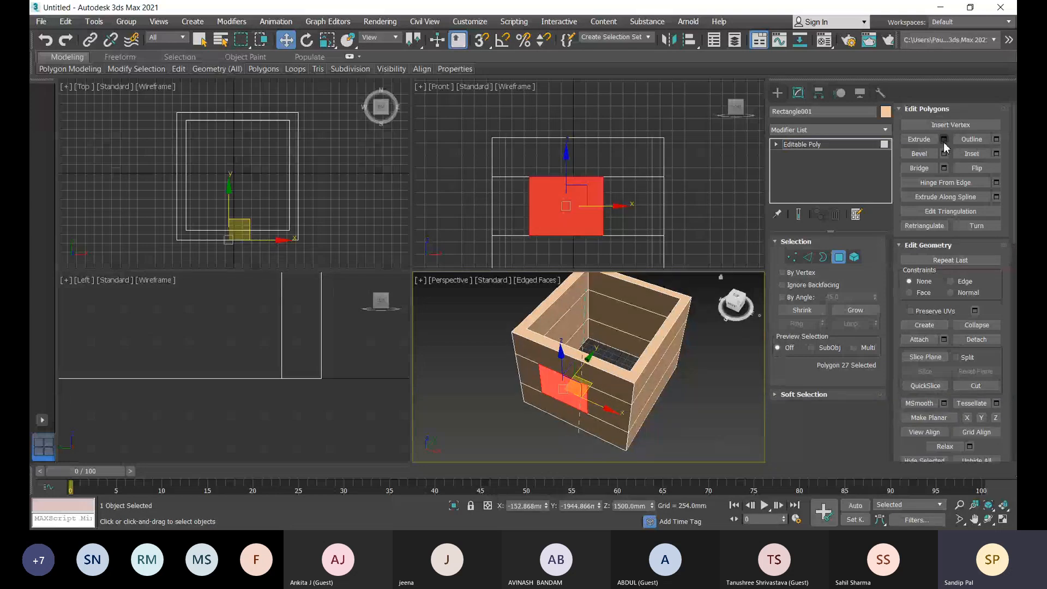
{"action": "left_click", "coordinate": [944, 140]}
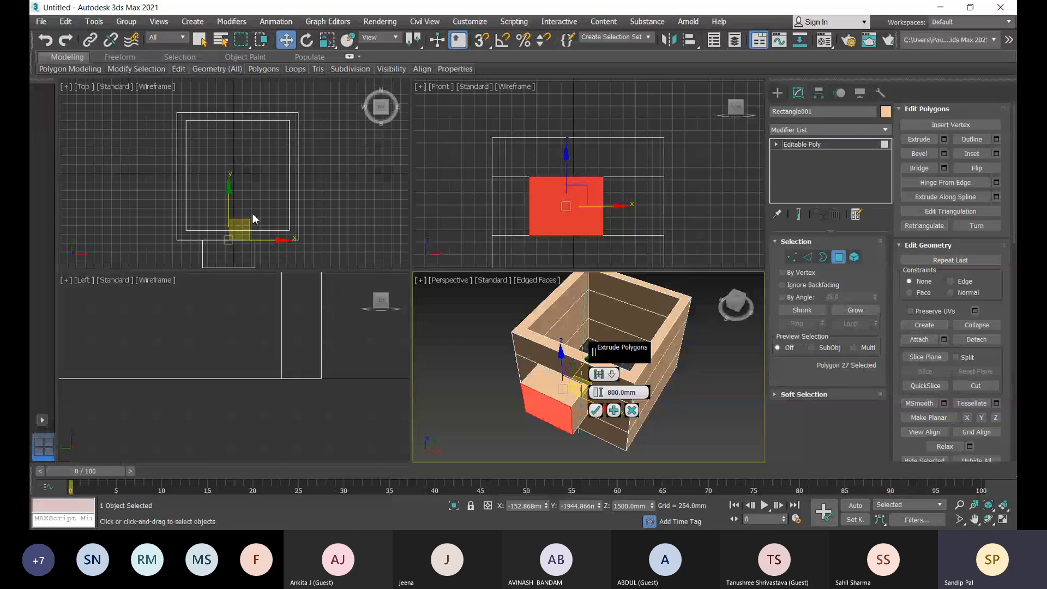
{"action": "right_click", "coordinate": [138, 161]}
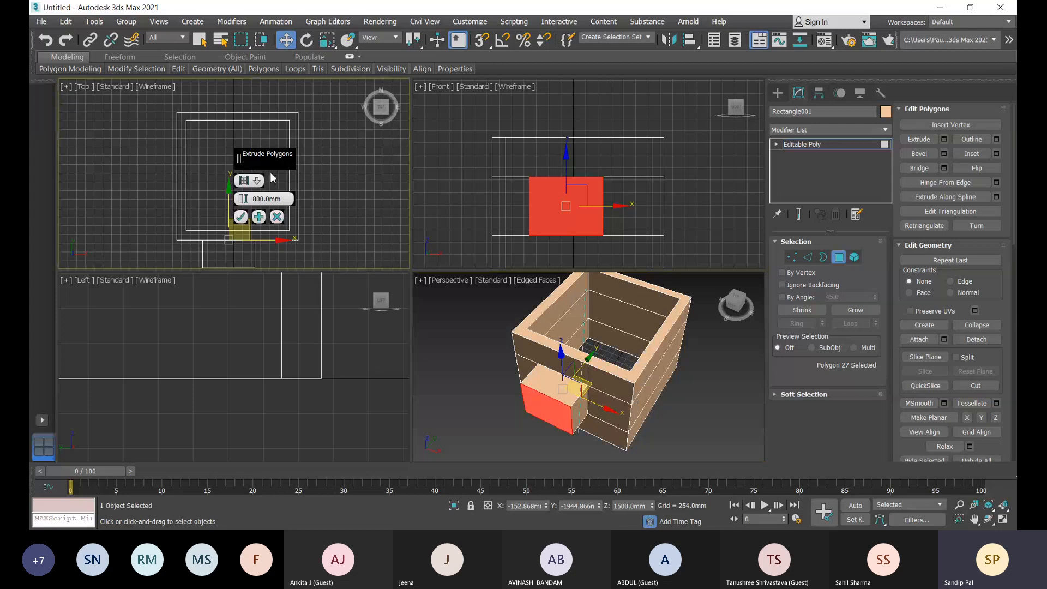
{"action": "middle_click_drag", "start_coordinate": [226, 218], "coordinate": [219, 213]}
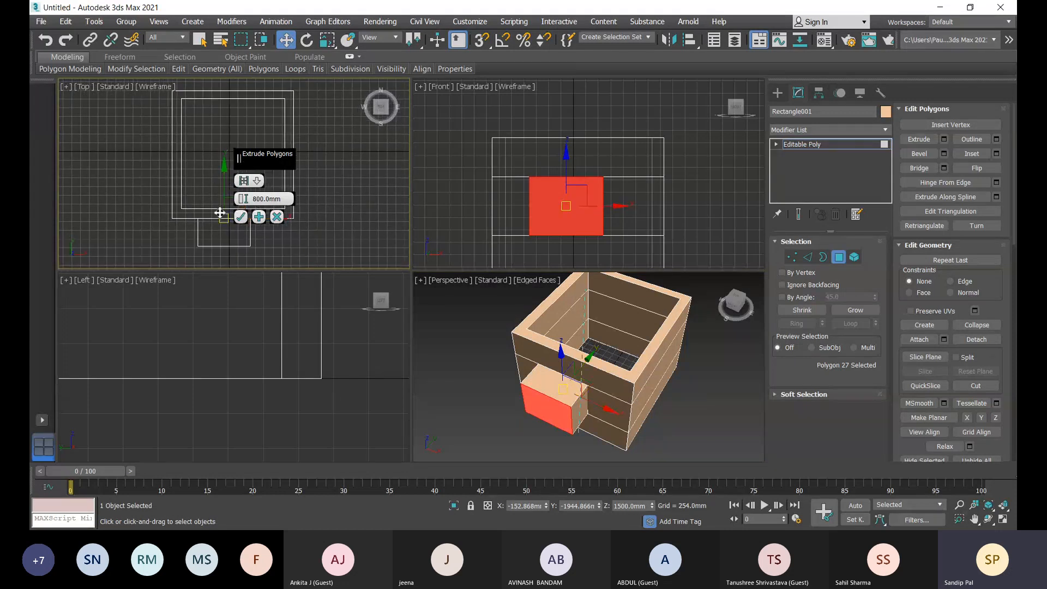
{"action": "scroll", "coordinate": [219, 213], "scroll_direction": "up", "scroll_amount": 2}
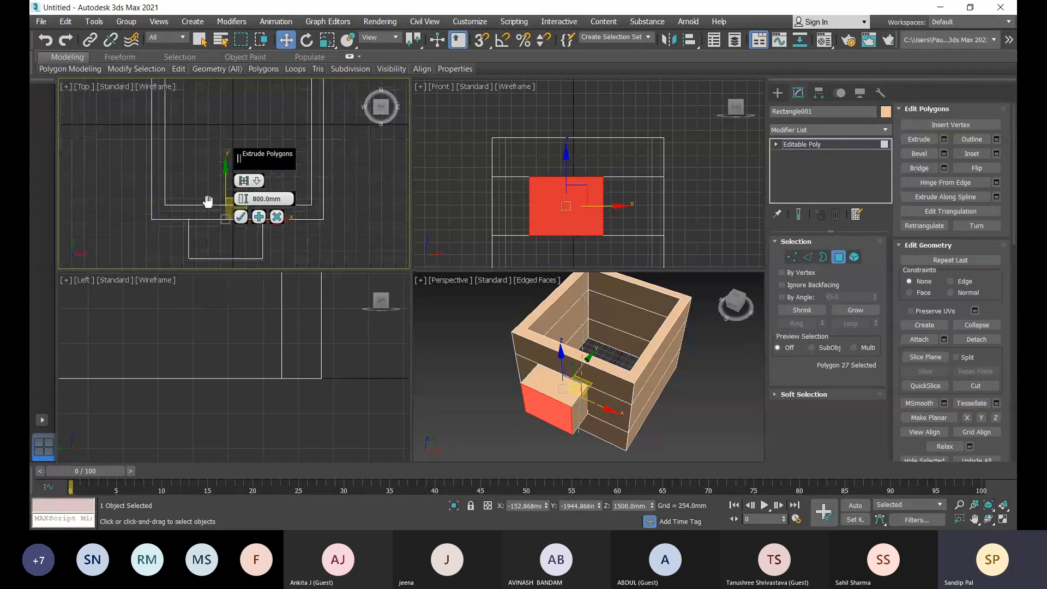
{"action": "middle_click_drag", "start_coordinate": [208, 202], "coordinate": [208, 195]}
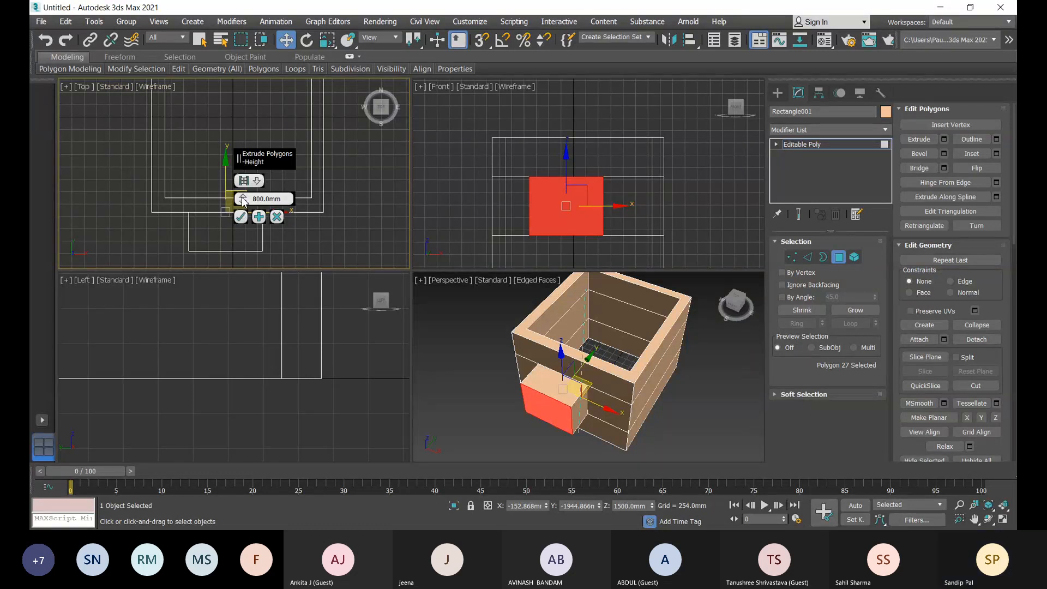
{"action": "left_click_drag", "start_coordinate": [243, 201], "coordinate": [246, 259]}
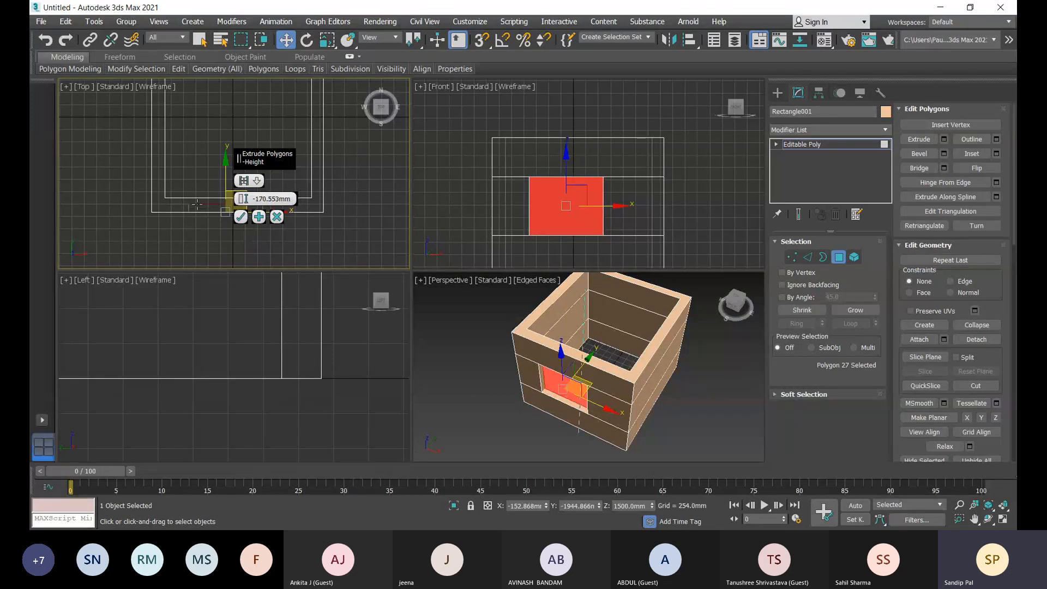
{"action": "scroll", "coordinate": [222, 220], "scroll_direction": "up", "scroll_amount": 5}
{"action": "scroll", "coordinate": [232, 196], "scroll_direction": "down", "scroll_amount": 2}
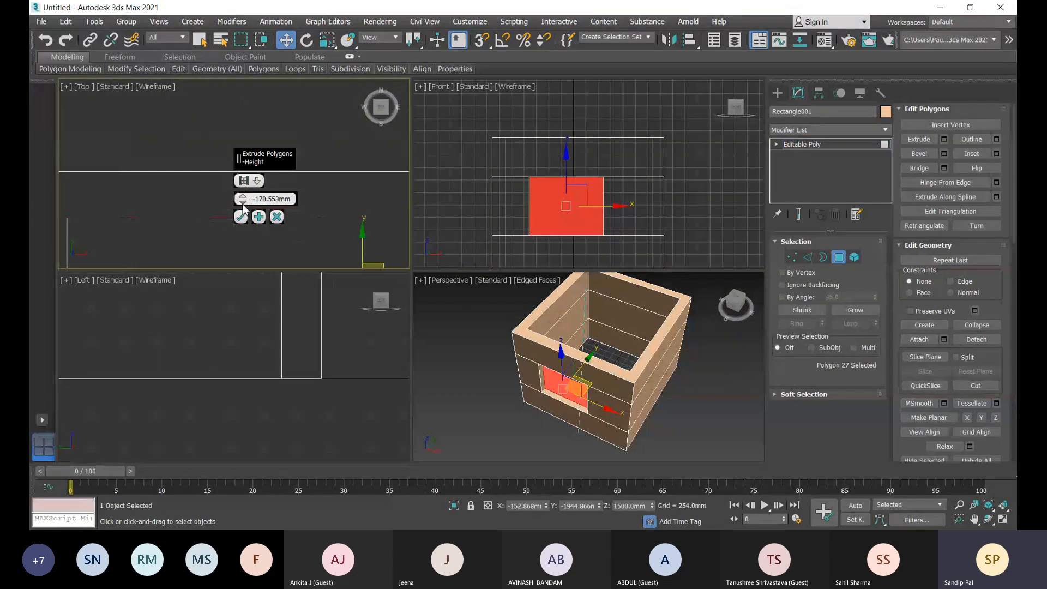
{"action": "left_click_drag", "start_coordinate": [243, 203], "coordinate": [244, 250]}
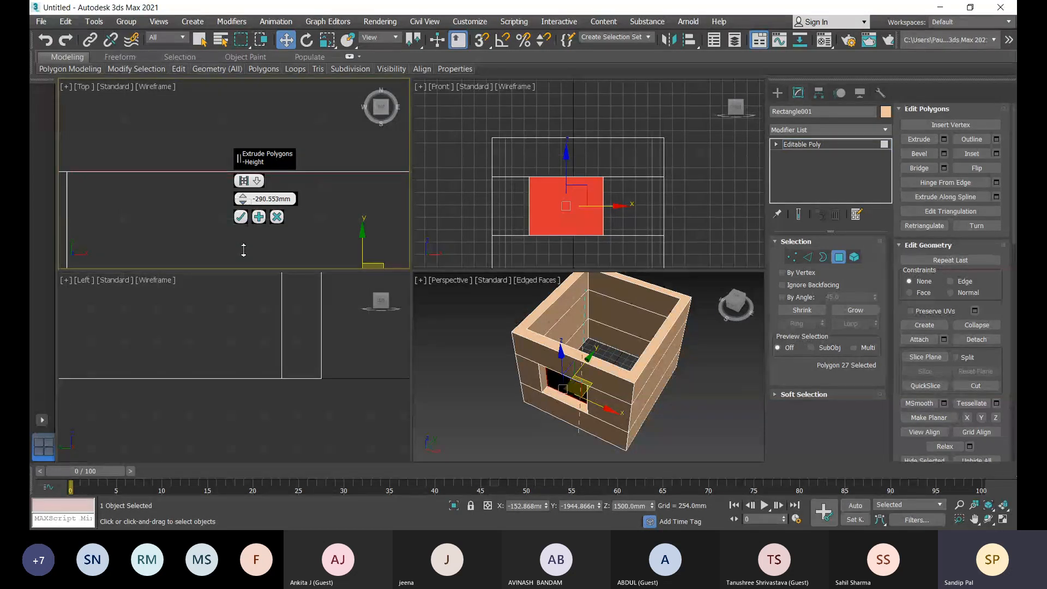
{"action": "left_click", "coordinate": [241, 217]}
Delete the extruded polygon at the inner end of the window recess, viewed from inside the room
{"action": "scroll", "coordinate": [614, 377], "scroll_direction": "down", "scroll_amount": 5}
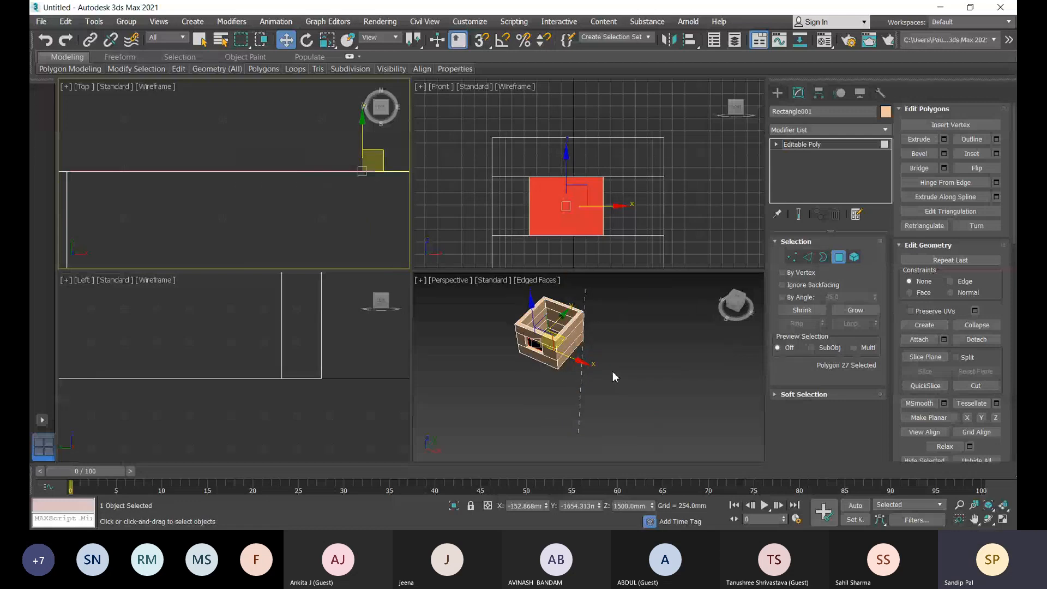
{"action": "middle_click_drag", "start_coordinate": [613, 371], "coordinate": [550, 332], "text": "alt"}
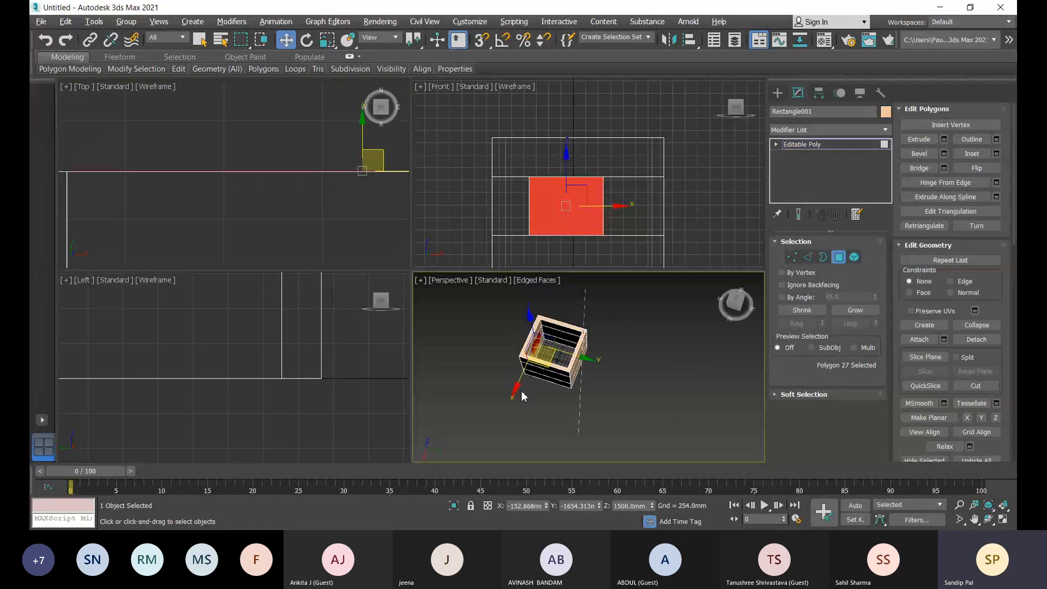
{"action": "scroll", "coordinate": [549, 331], "scroll_direction": "up", "scroll_amount": 4}
{"action": "scroll", "coordinate": [550, 332], "scroll_direction": "up", "scroll_amount": 4}
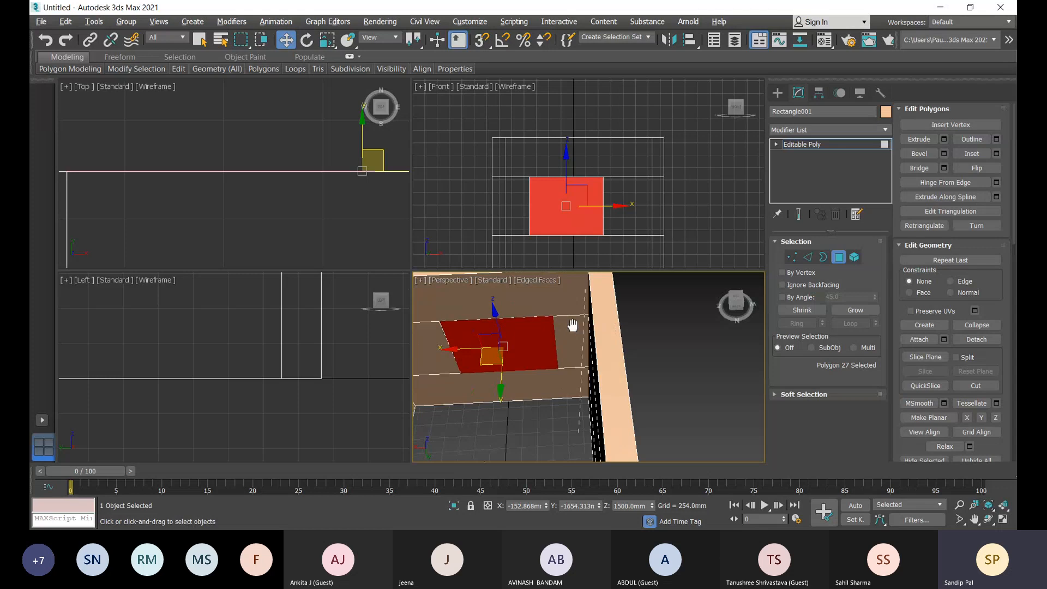
{"action": "scroll", "coordinate": [592, 334], "scroll_direction": "up", "scroll_amount": 3}
{"action": "scroll", "coordinate": [592, 334], "scroll_direction": "down", "scroll_amount": 2}
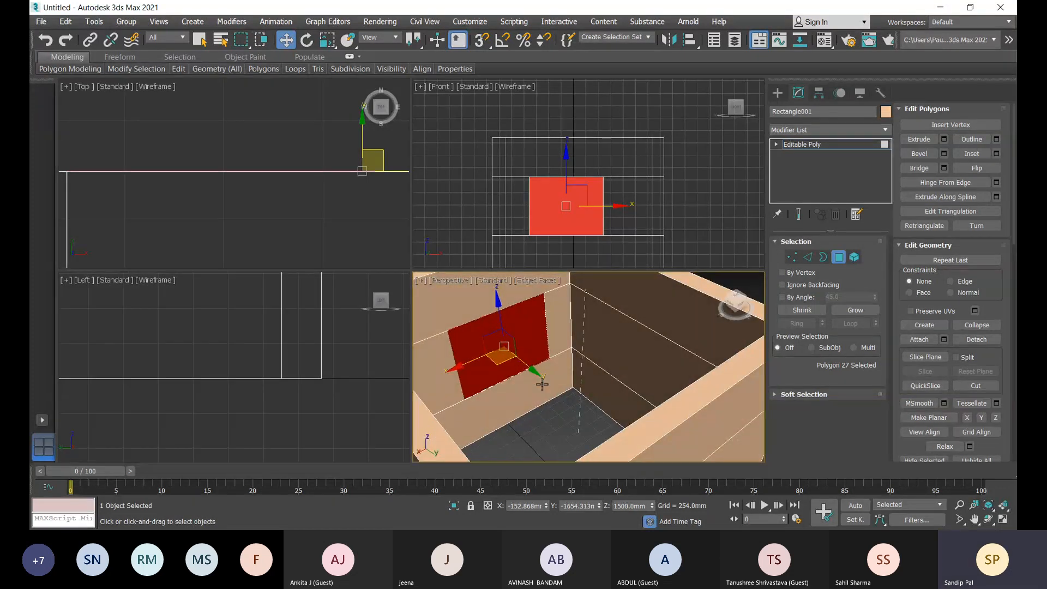
{"action": "key", "text": "Delete"}
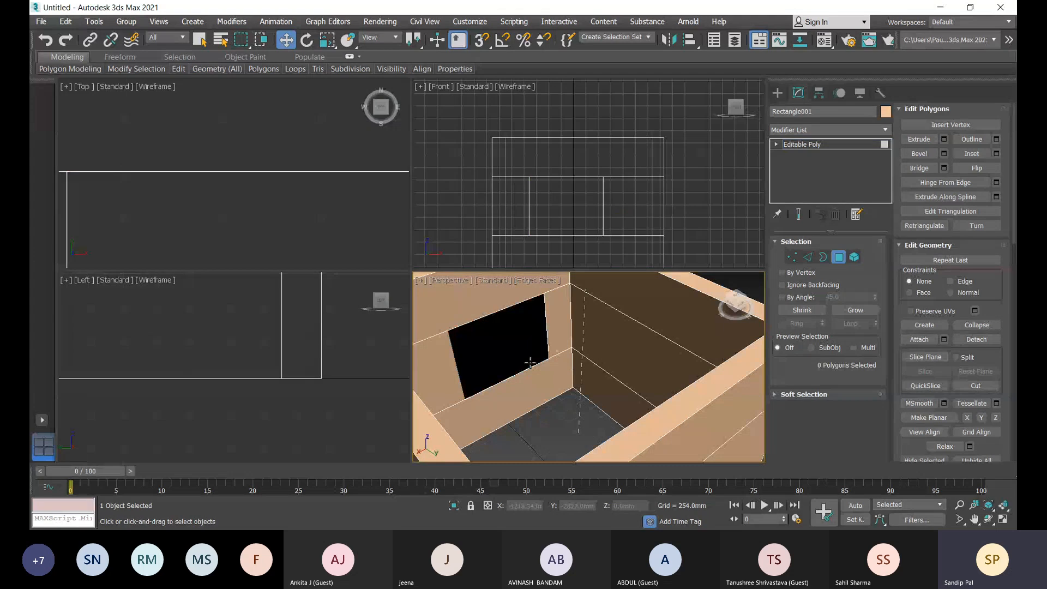
{"action": "middle_click_drag", "start_coordinate": [532, 359], "coordinate": [654, 355], "text": "alt"}
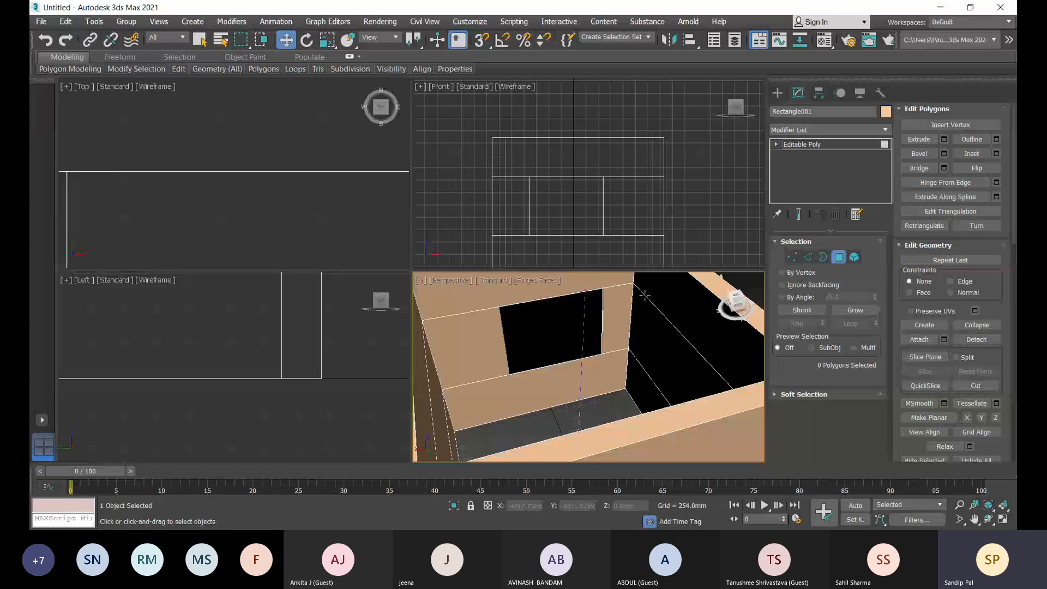
{"action": "left_click", "coordinate": [552, 339]}
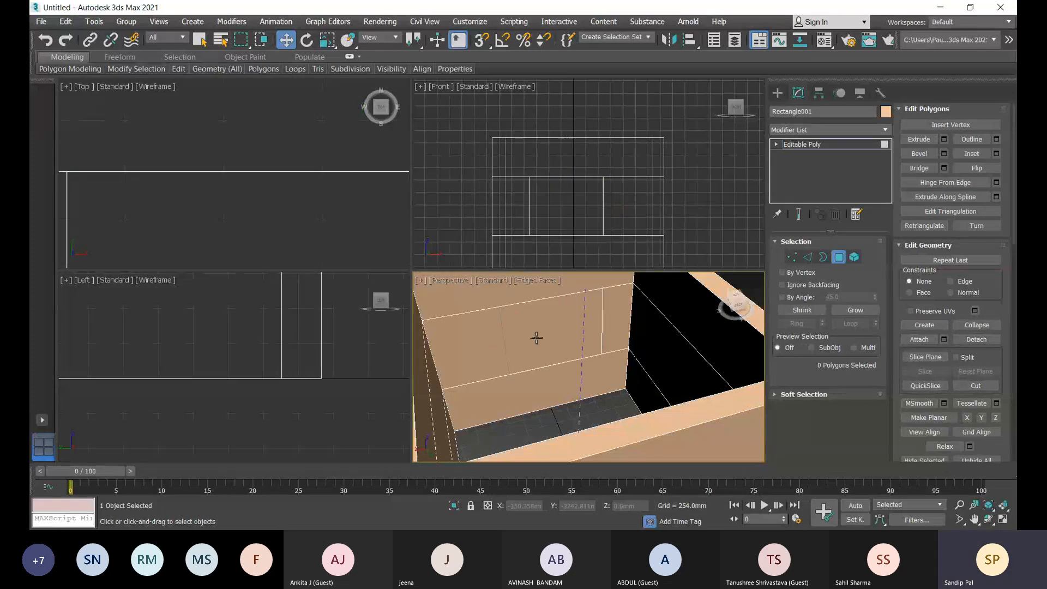
Use Cut on the front wall's inner face to add an edge along the opening's positive X side, continuing to the wall's lower corner
{"action": "left_click", "coordinate": [538, 339]}
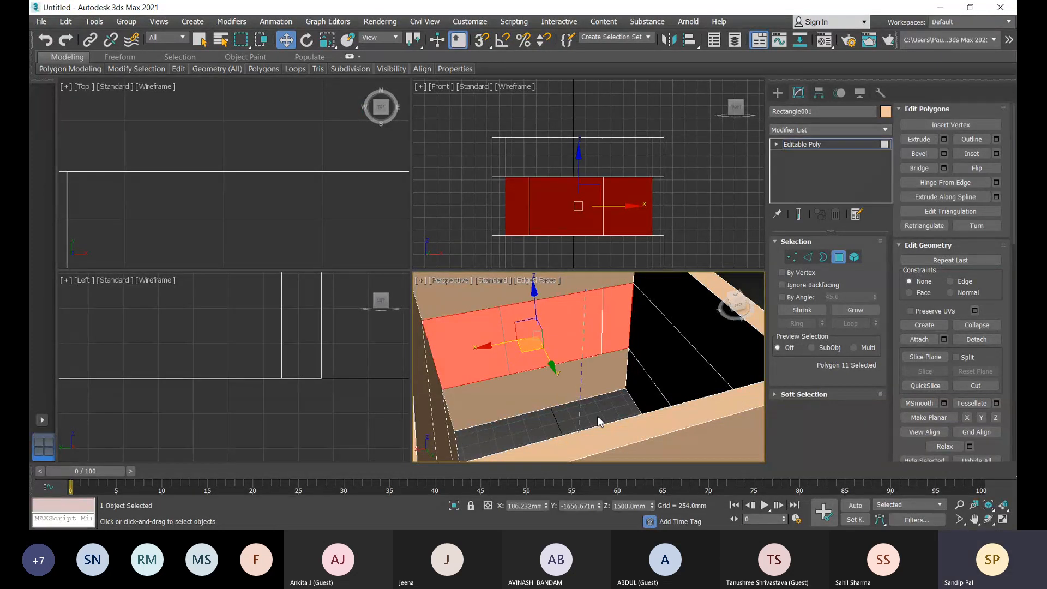
{"action": "left_click", "coordinate": [627, 406]}
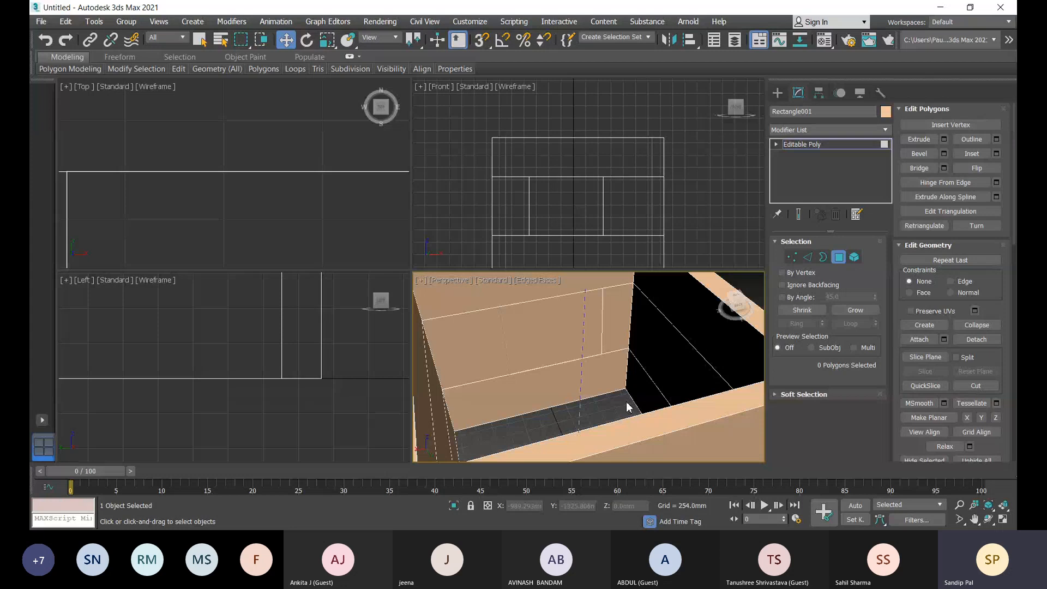
{"action": "left_click", "coordinate": [976, 386]}
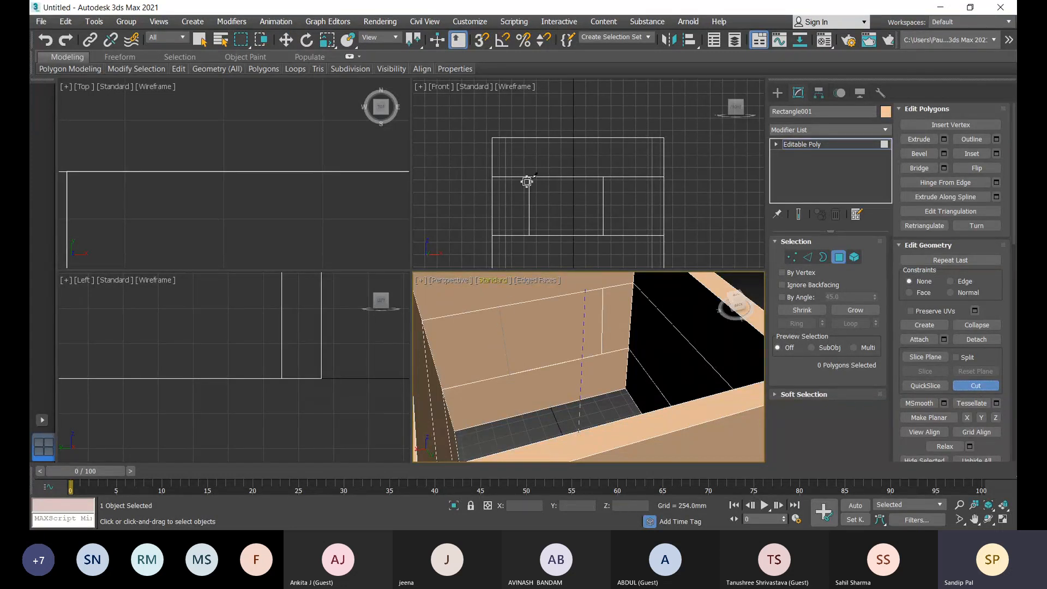
{"action": "middle_click_drag", "start_coordinate": [552, 214], "coordinate": [559, 213]}
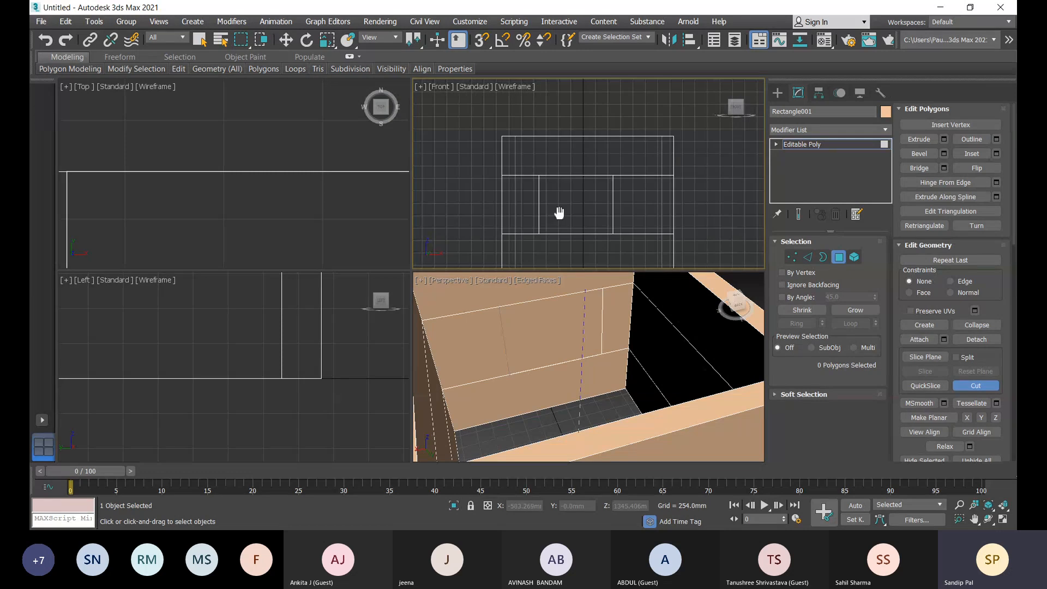
{"action": "scroll", "coordinate": [559, 214], "scroll_direction": "down", "scroll_amount": 2}
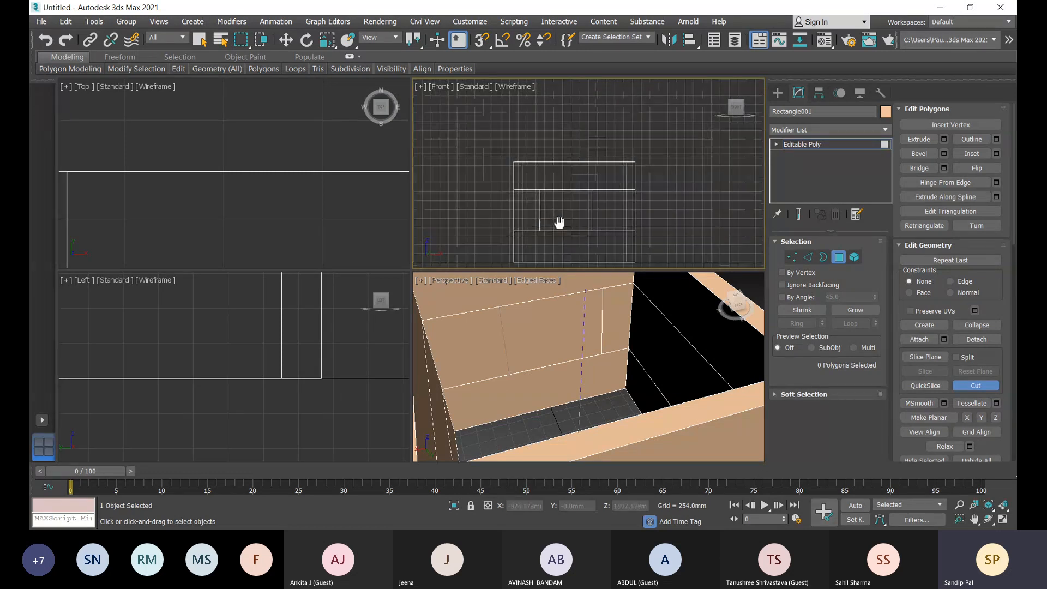
{"action": "middle_click_drag", "start_coordinate": [560, 221], "coordinate": [559, 205]}
{"action": "scroll", "coordinate": [551, 244], "scroll_direction": "up", "scroll_amount": 3}
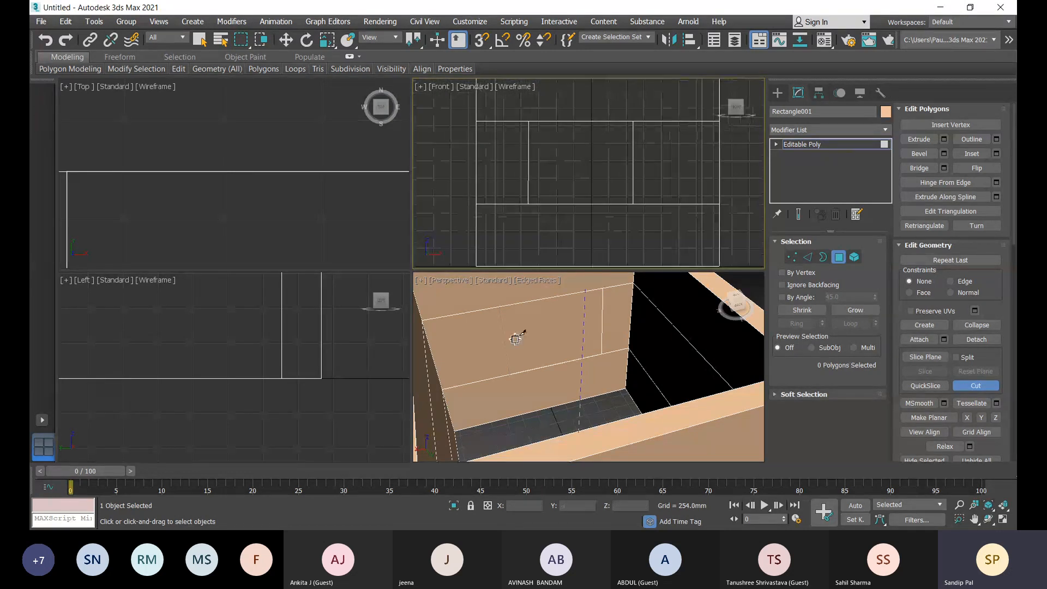
{"action": "left_click", "coordinate": [500, 308]}
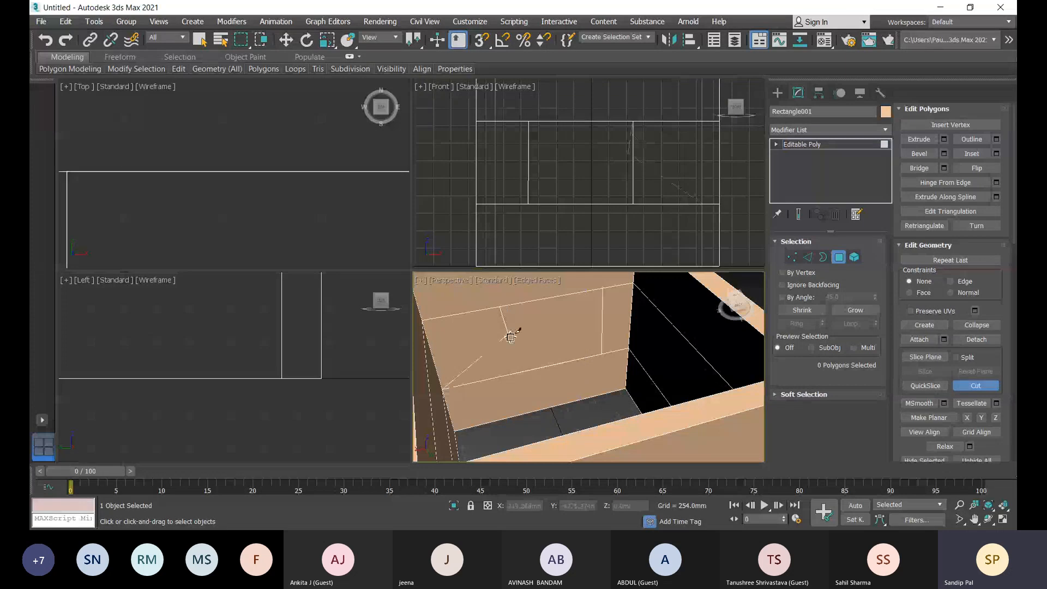
{"action": "left_click", "coordinate": [511, 376]}
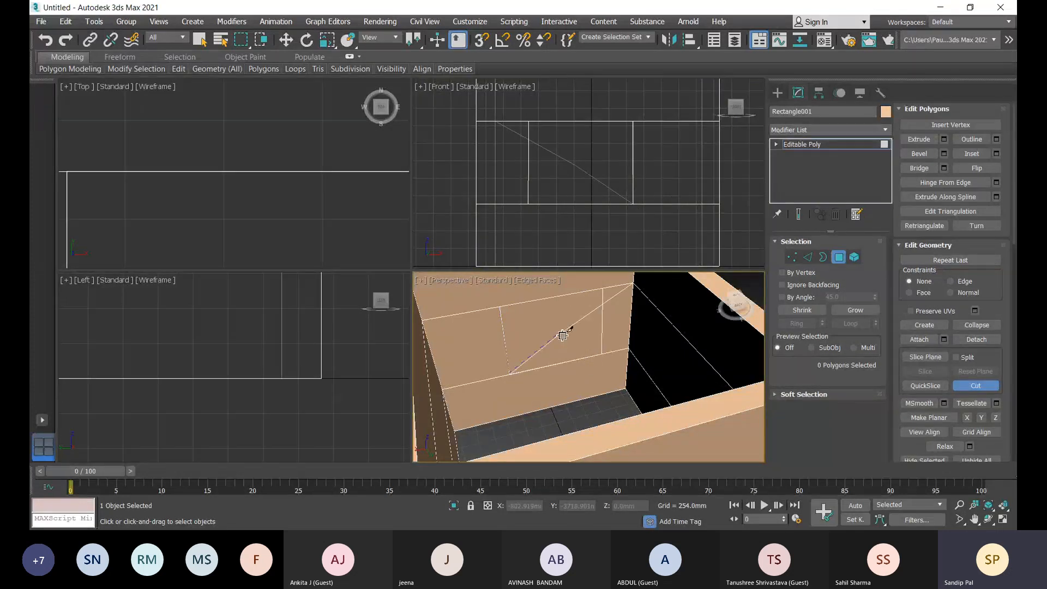
{"action": "left_click", "coordinate": [456, 430]}
Try to cut an edge along the opening's negative X side on the inner wall face, and leave the Cut tool
{"action": "left_click", "coordinate": [604, 291]}
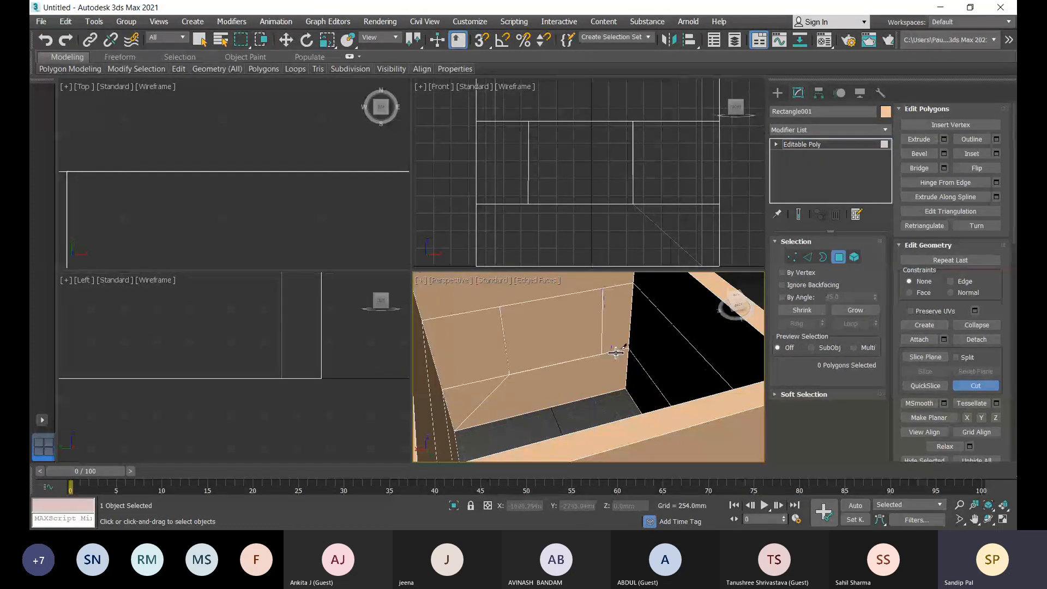
{"action": "scroll", "coordinate": [617, 350], "scroll_direction": "up", "scroll_amount": 4}
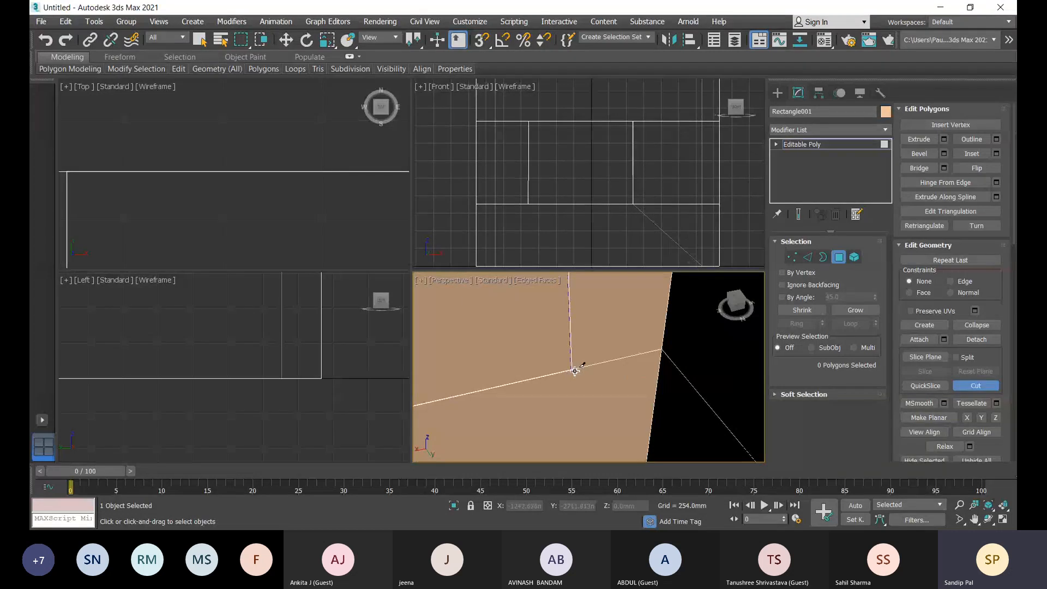
{"action": "scroll", "coordinate": [621, 325], "scroll_direction": "down", "scroll_amount": 5}
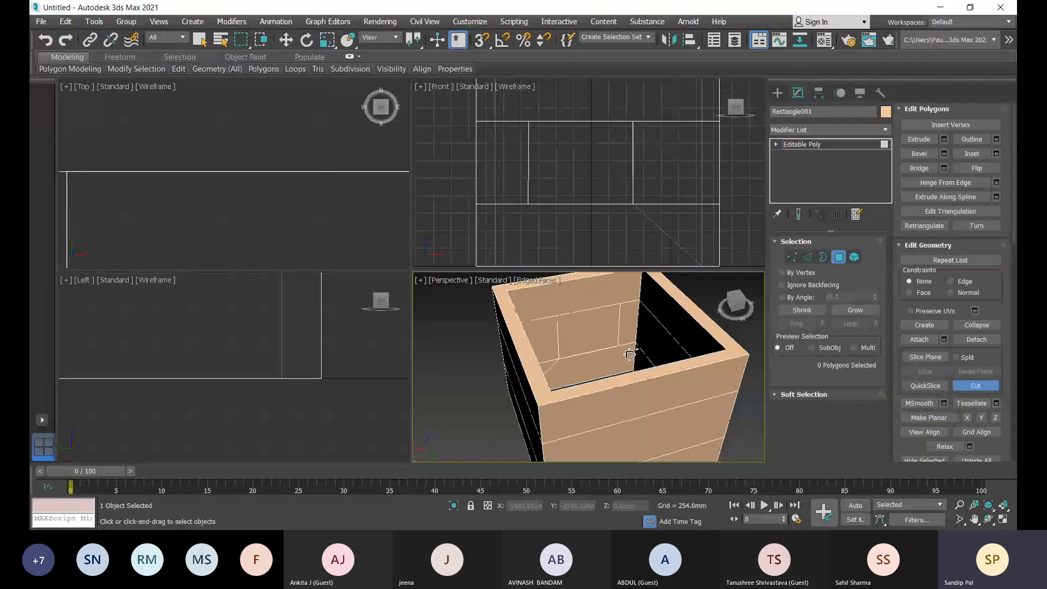
{"action": "middle_click_drag", "start_coordinate": [630, 354], "coordinate": [669, 316], "text": "alt"}
{"action": "key", "text": "w"}
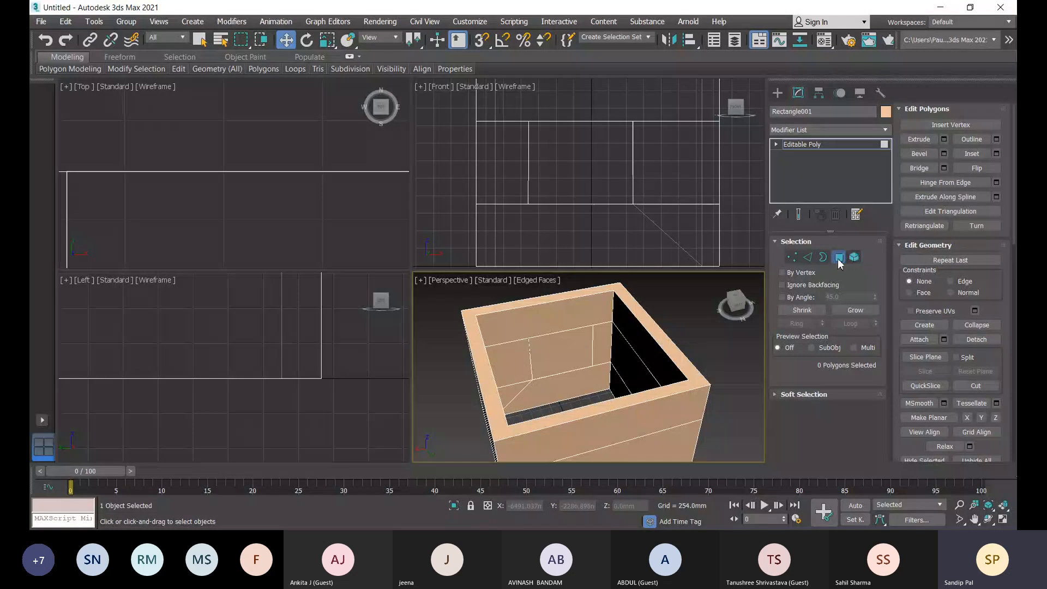
Select the middle polygon on the front wall's inner face to check its extent, and clear the selection
{"action": "scroll", "coordinate": [591, 344], "scroll_direction": "up", "scroll_amount": 5}
{"action": "left_click", "coordinate": [591, 344]}
{"action": "scroll", "coordinate": [595, 356], "scroll_direction": "down", "scroll_amount": 1}
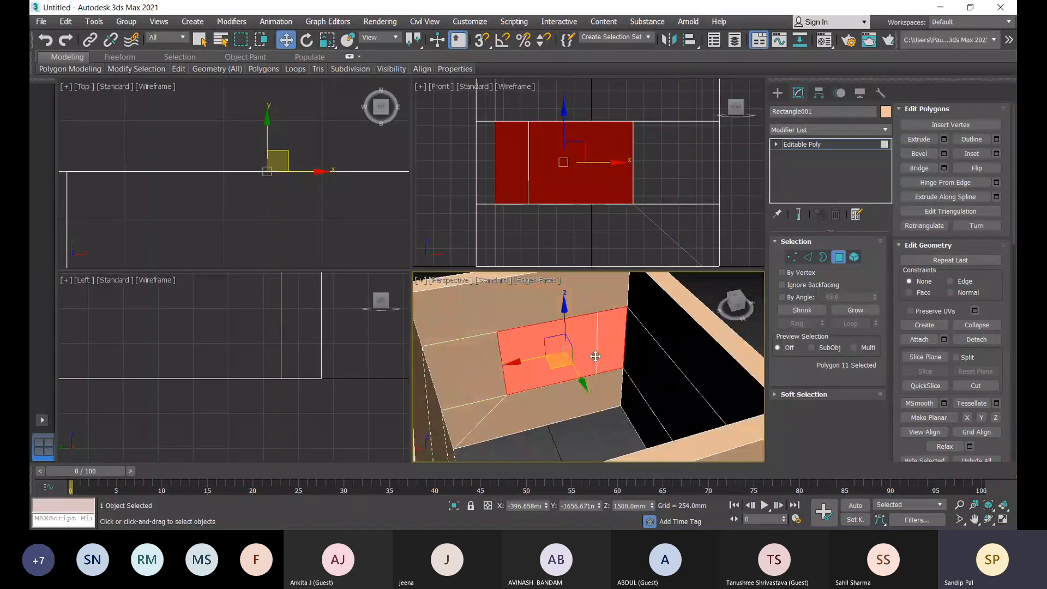
{"action": "middle_click_drag", "start_coordinate": [507, 356], "coordinate": [507, 394]}
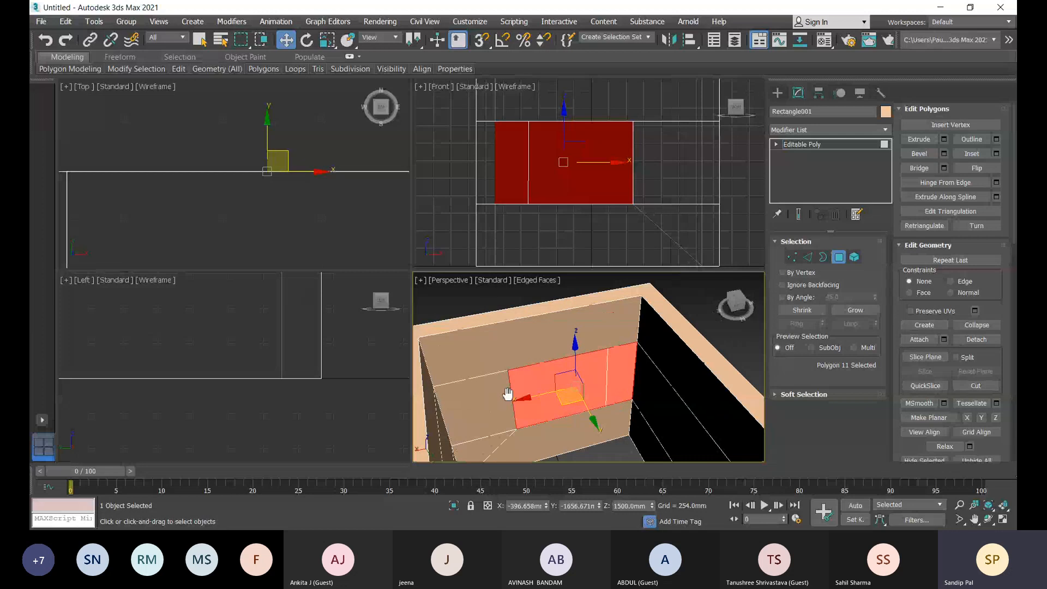
{"action": "key", "text": "ctrl+d"}
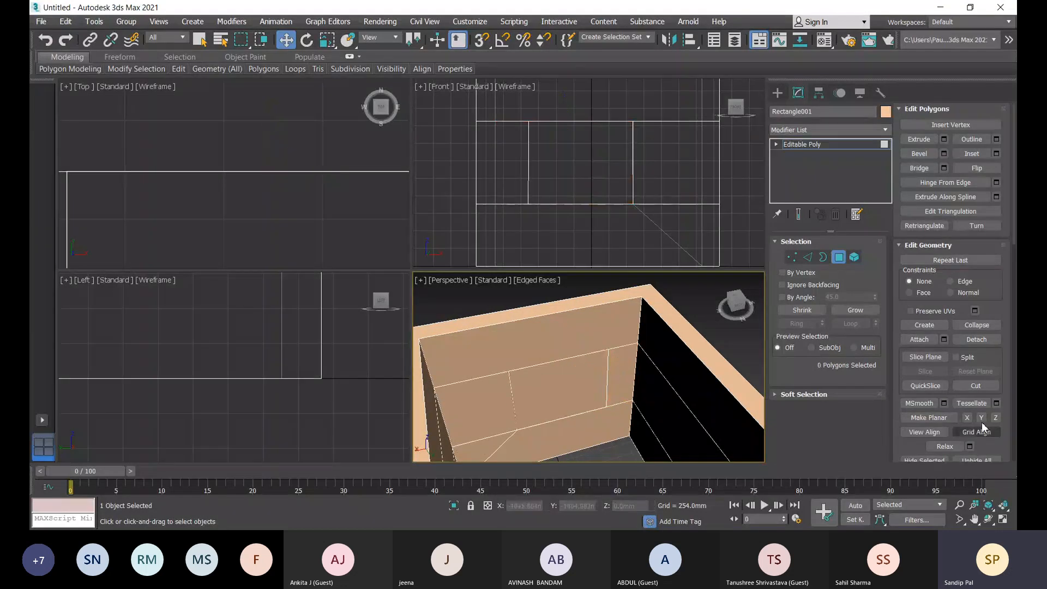
Try again to cut an edge down the opening's negative X side on the inner wall face, inspect the opening's corners, and leave the Cut tool
{"action": "left_click", "coordinate": [990, 388]}
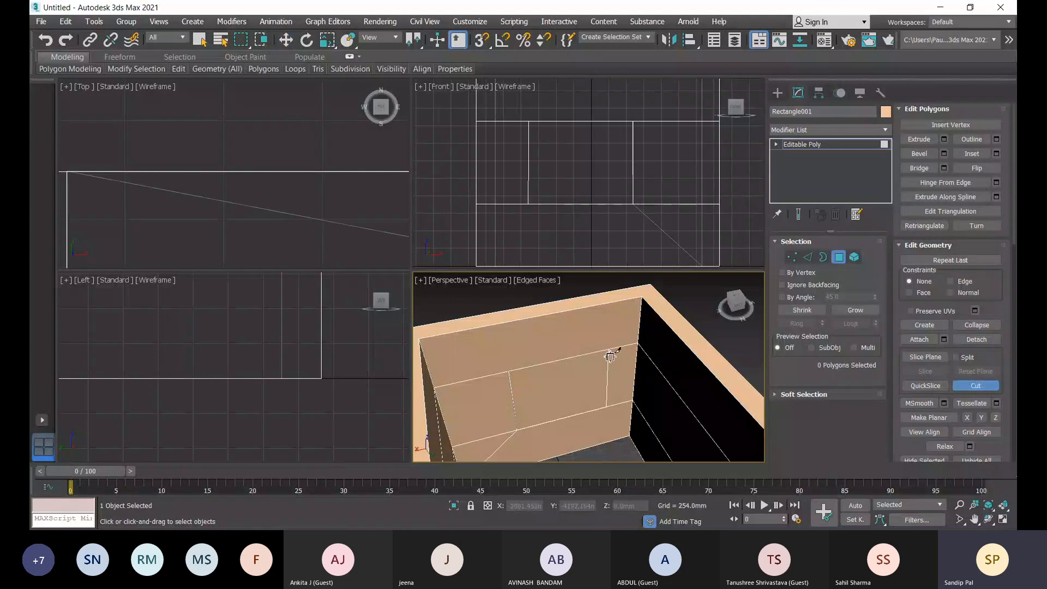
{"action": "left_click", "coordinate": [611, 355]}
{"action": "left_click", "coordinate": [611, 407]}
{"action": "left_click", "coordinate": [607, 360]}
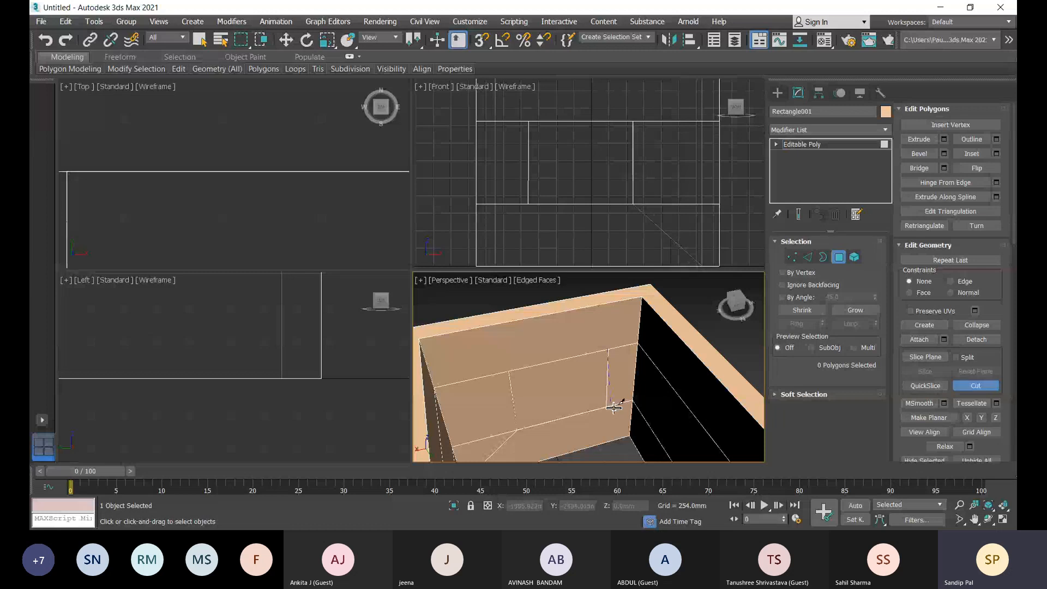
{"action": "left_click", "coordinate": [614, 408]}
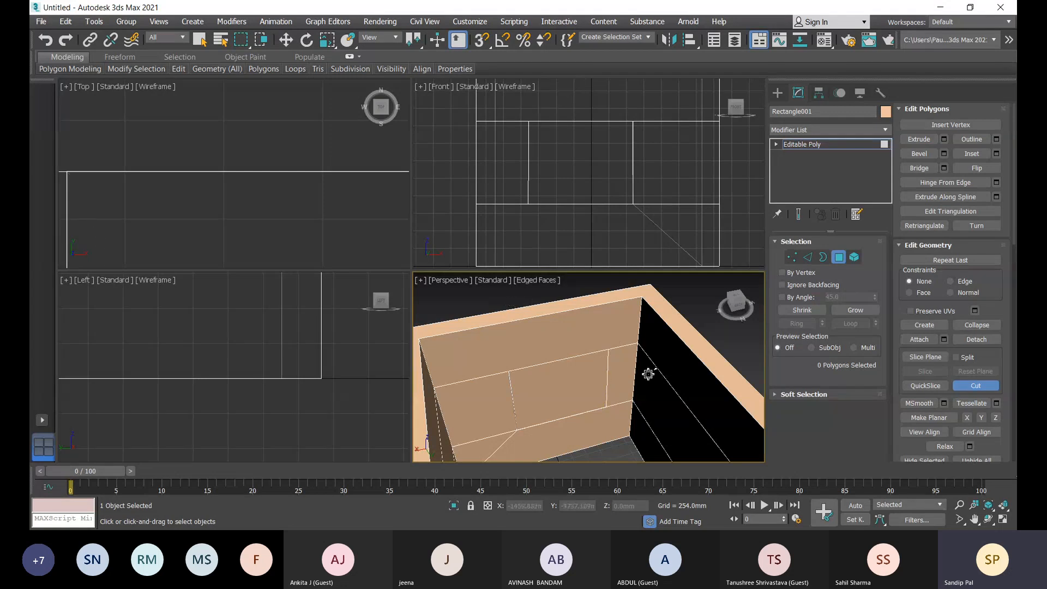
{"action": "scroll", "coordinate": [615, 371], "scroll_direction": "down", "scroll_amount": 5}
{"action": "scroll", "coordinate": [619, 407], "scroll_direction": "down", "scroll_amount": 1}
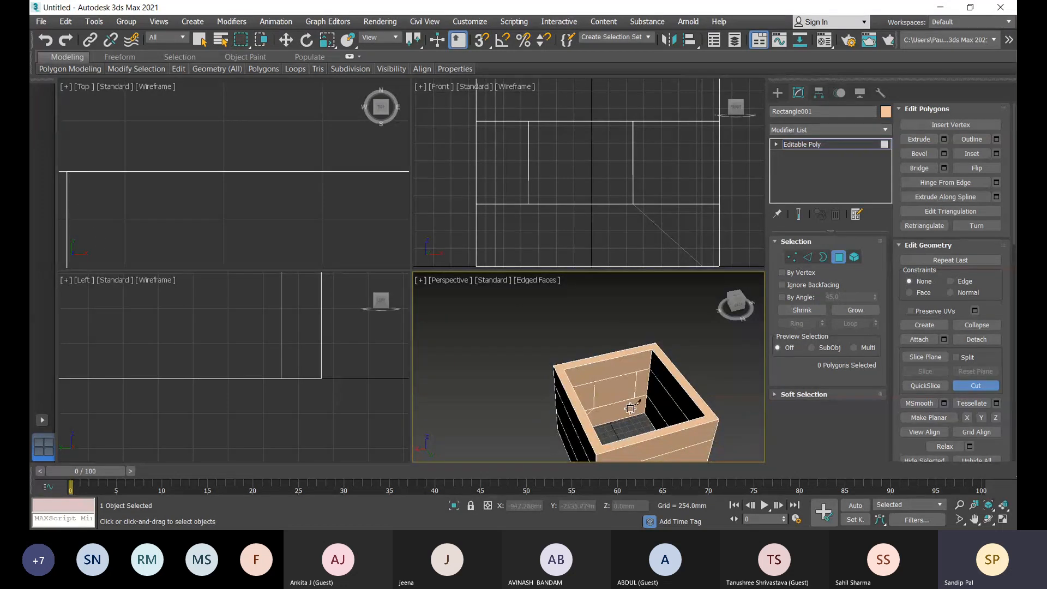
{"action": "middle_click_drag", "start_coordinate": [631, 408], "coordinate": [605, 418], "text": "alt"}
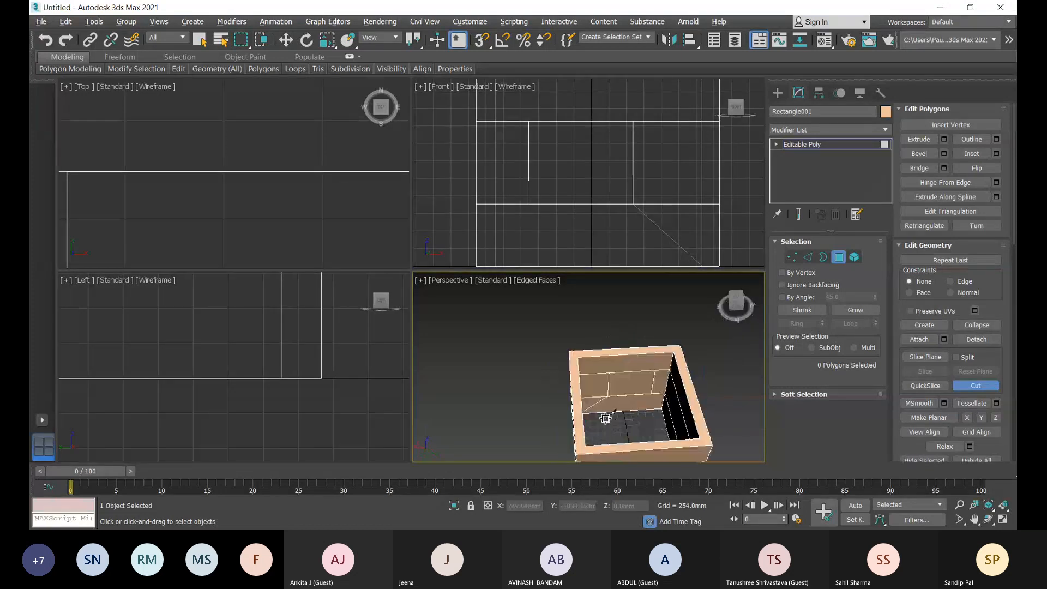
{"action": "scroll", "coordinate": [606, 418], "scroll_direction": "up", "scroll_amount": 6}
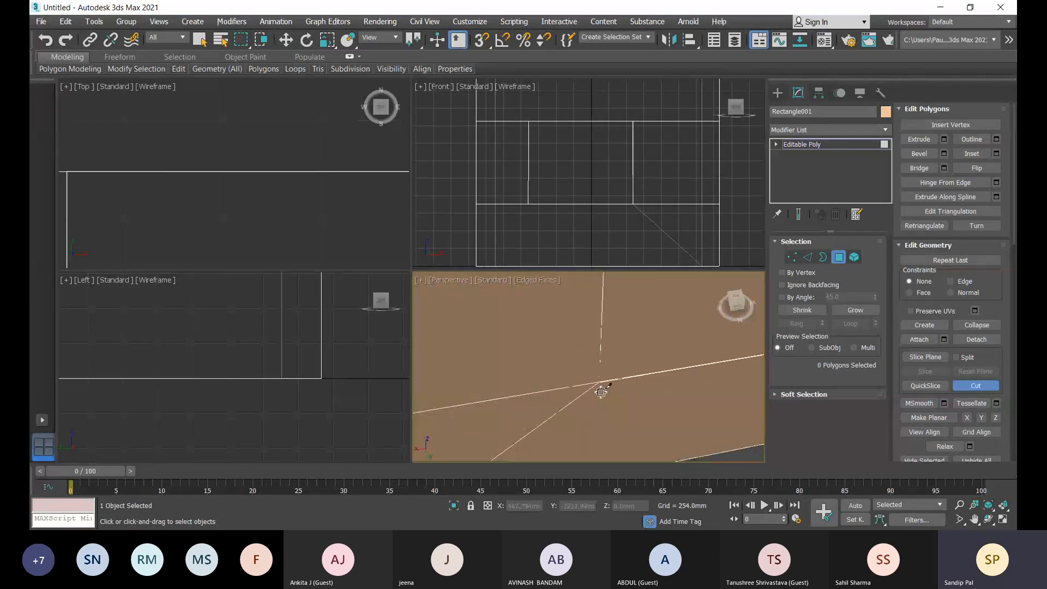
{"action": "scroll", "coordinate": [664, 379], "scroll_direction": "down", "scroll_amount": 2}
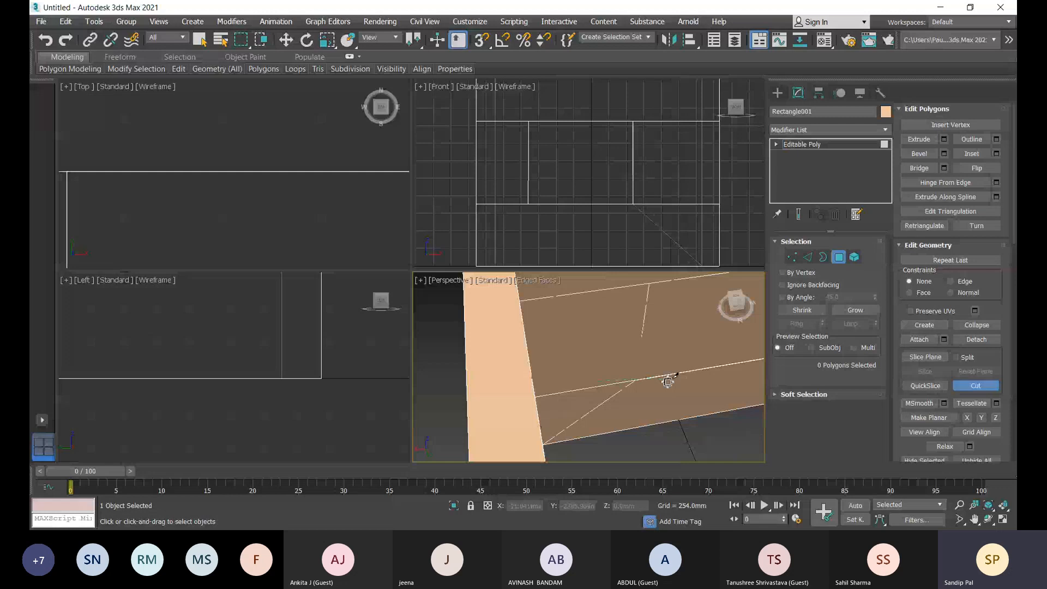
{"action": "middle_click_drag", "start_coordinate": [668, 381], "coordinate": [629, 384]}
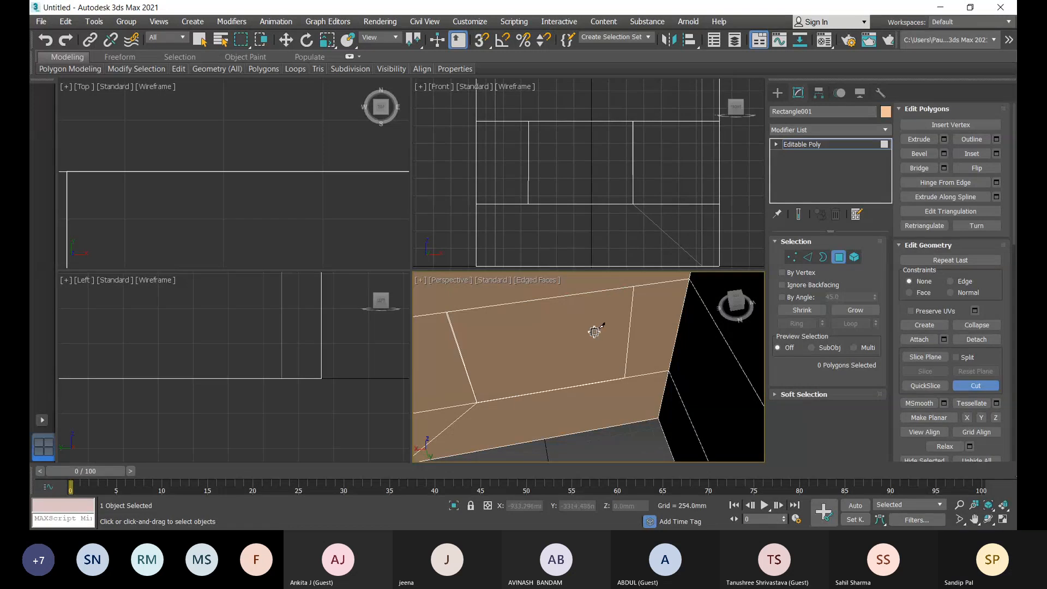
{"action": "scroll", "coordinate": [587, 368], "scroll_direction": "down", "scroll_amount": 5}
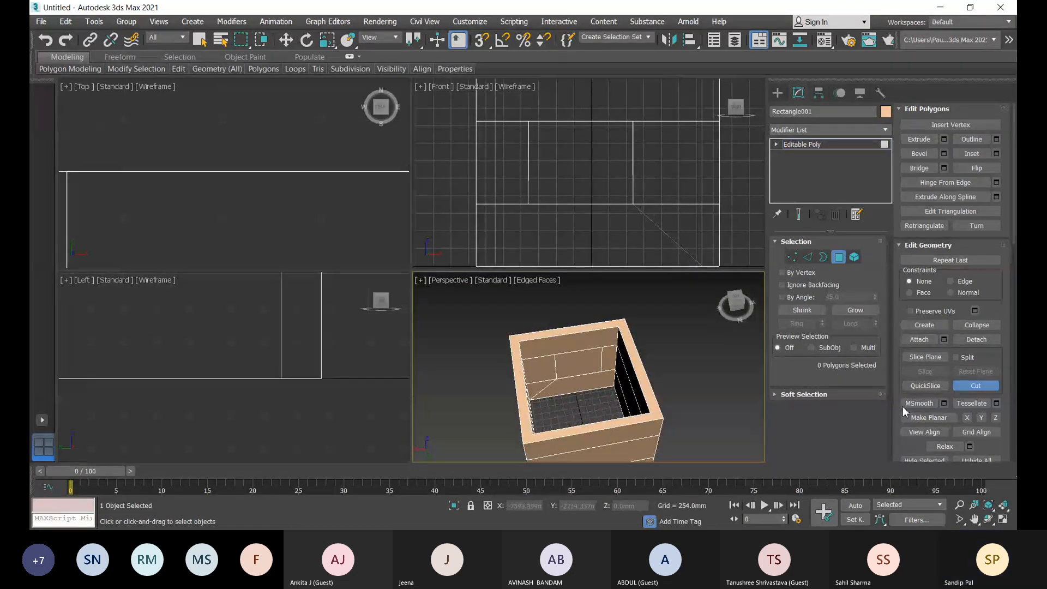
{"action": "left_click", "coordinate": [976, 386]}
Check how far the opening's polygon reaches beyond the negative X edge on the inner wall, and clear the polygon selection
{"action": "left_click", "coordinate": [595, 364]}
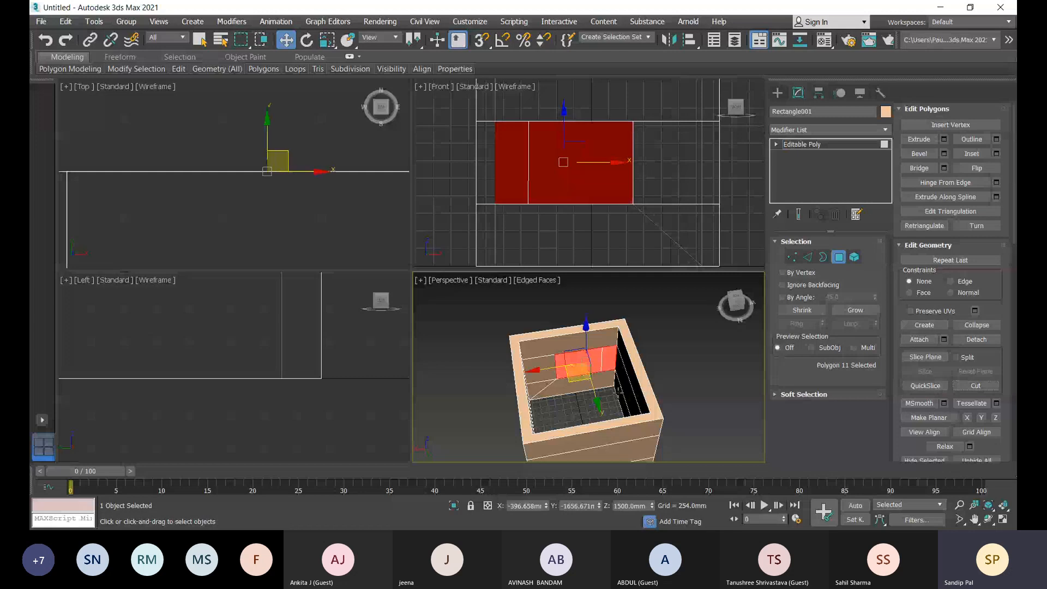
{"action": "scroll", "coordinate": [691, 380], "scroll_direction": "up", "scroll_amount": 4}
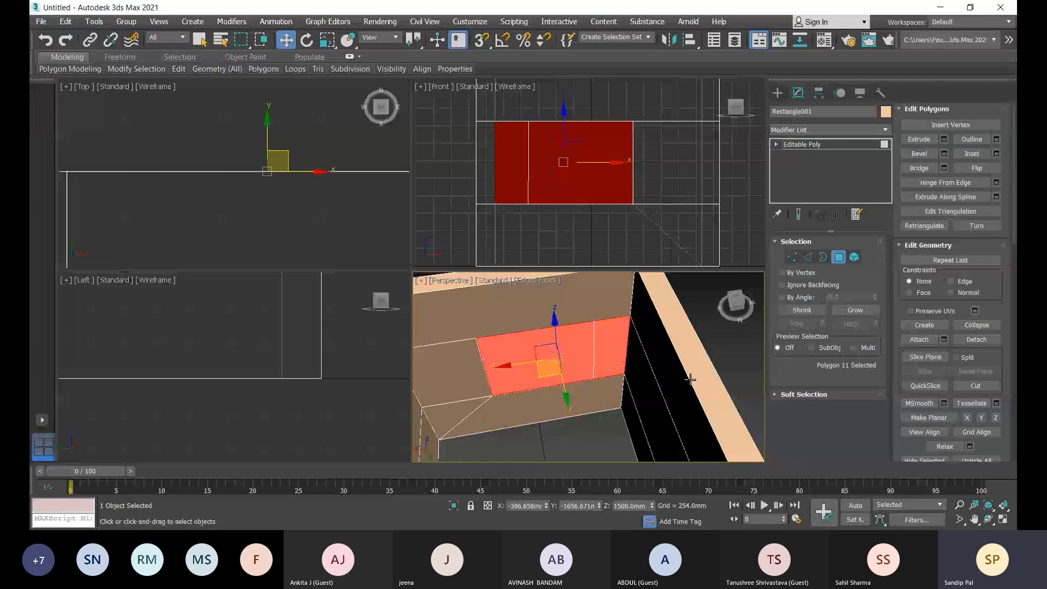
{"action": "scroll", "coordinate": [691, 380], "scroll_direction": "down", "scroll_amount": 4}
{"action": "mouse_move", "coordinate": [691, 377]}
{"action": "middle_mouse_down", "text": "alt"}
{"action": "mouse_move", "coordinate": [731, 376]}
{"action": "mouse_move", "coordinate": [677, 392]}
{"action": "middle_mouse_up", "text": "alt"}
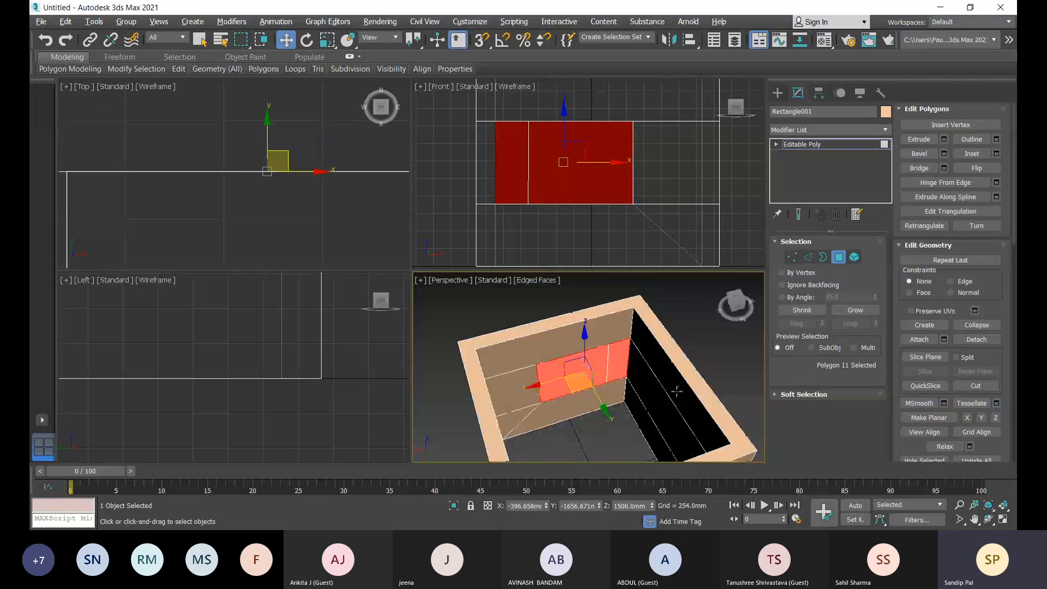
{"action": "scroll", "coordinate": [630, 359], "scroll_direction": "up", "scroll_amount": 5}
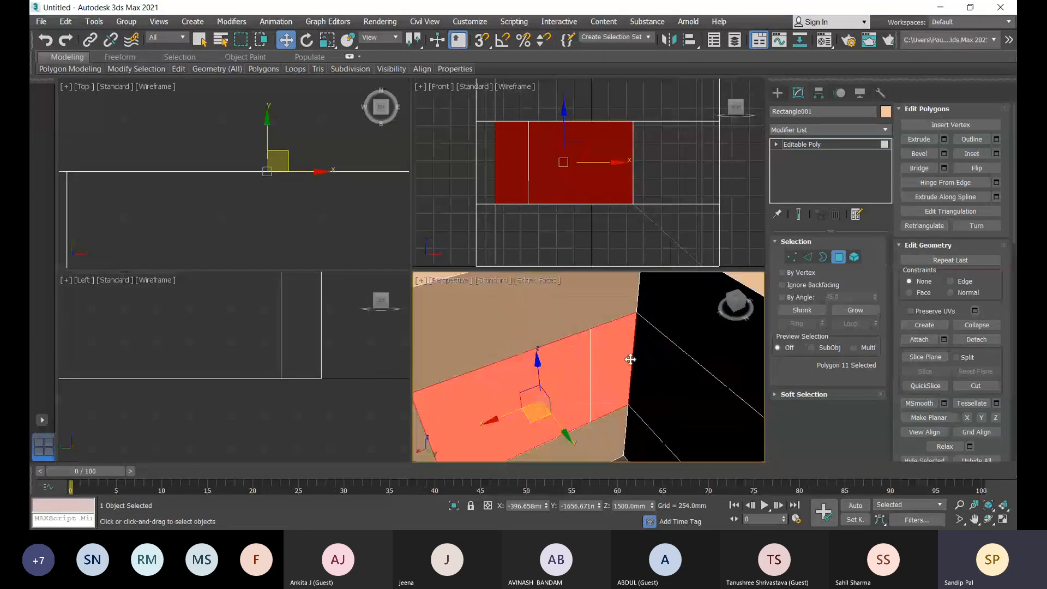
{"action": "scroll", "coordinate": [630, 360], "scroll_direction": "down", "scroll_amount": 5}
{"action": "key", "text": "ctrl+d"}
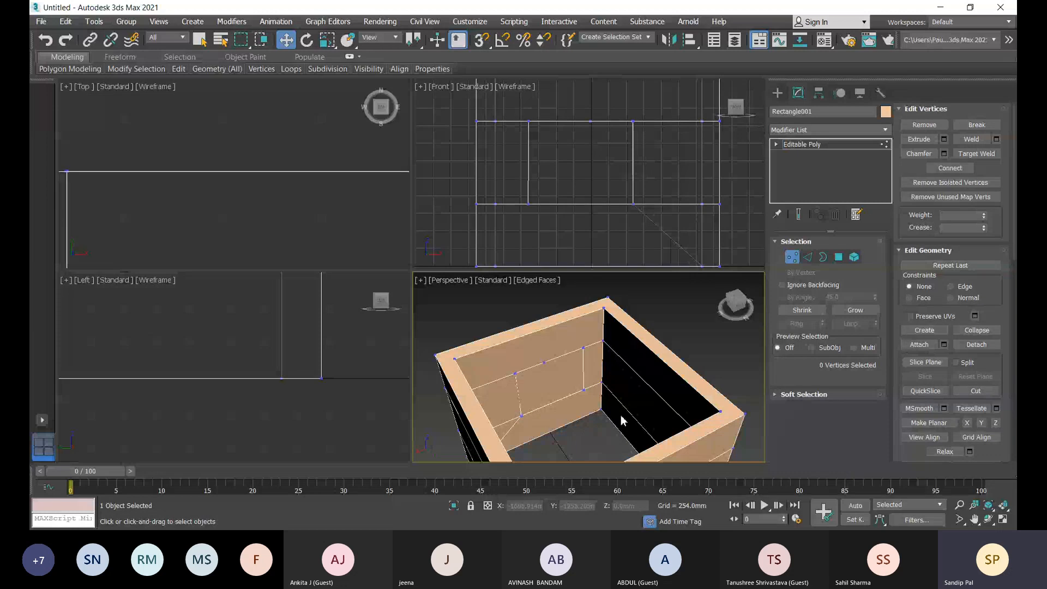
Examine the vertices around the window outline on the inner wall face at Vertex level
{"action": "scroll", "coordinate": [621, 414], "scroll_direction": "up", "scroll_amount": 3}
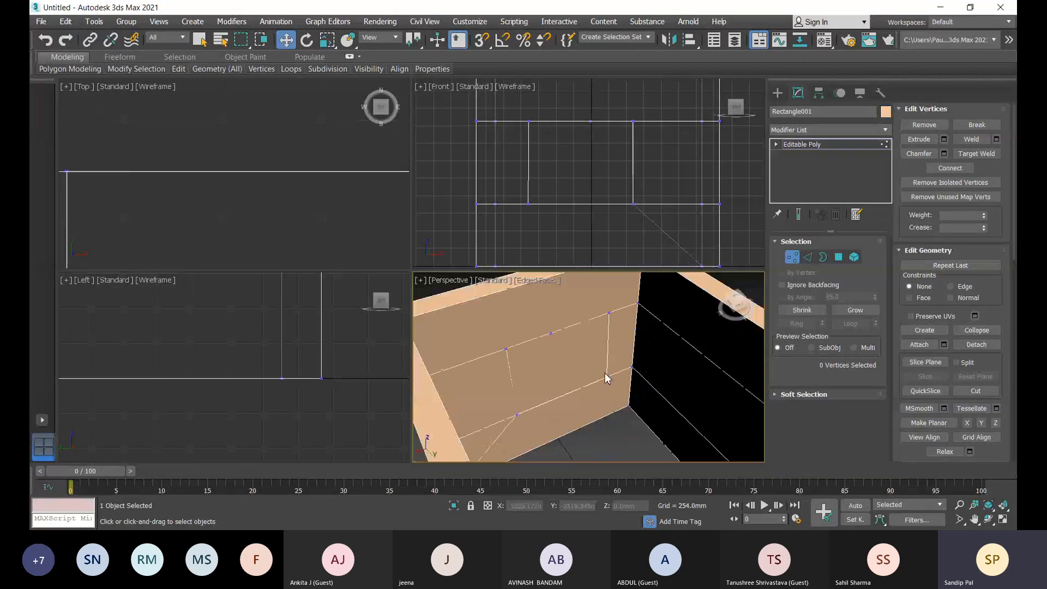
{"action": "left_click", "coordinate": [607, 378]}
{"action": "left_click", "coordinate": [552, 333]}
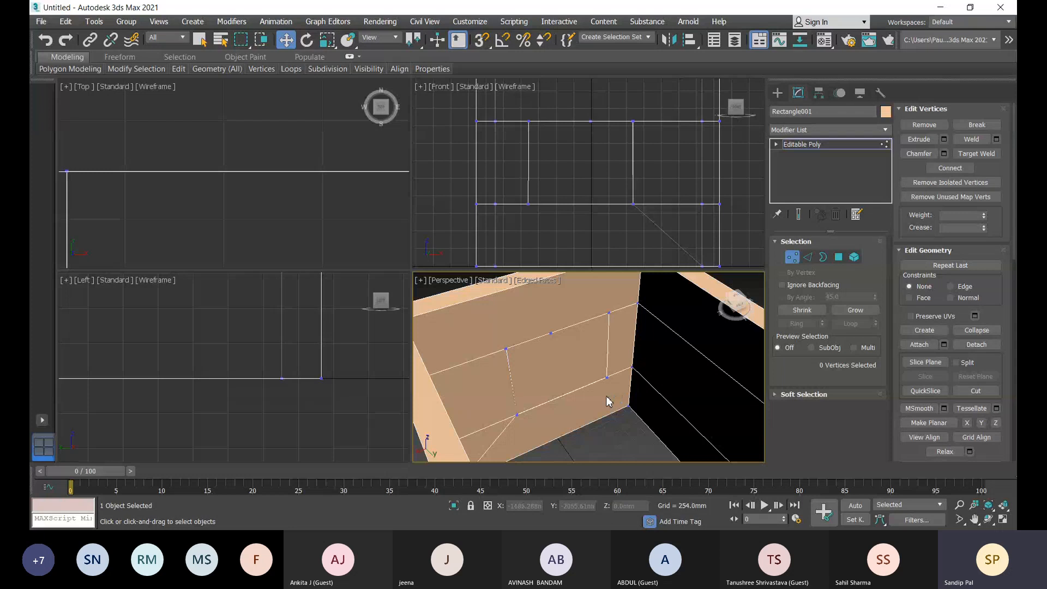
{"action": "scroll", "coordinate": [607, 398], "scroll_direction": "down", "scroll_amount": 5}
{"action": "mouse_move", "coordinate": [610, 406]}
{"action": "middle_mouse_down", "text": "alt"}
{"action": "mouse_move", "coordinate": [747, 386]}
{"action": "mouse_move", "coordinate": [595, 398]}
{"action": "mouse_move", "coordinate": [613, 389]}
{"action": "middle_mouse_up", "text": "alt"}
{"action": "scroll", "coordinate": [614, 390], "scroll_direction": "up", "scroll_amount": 5}
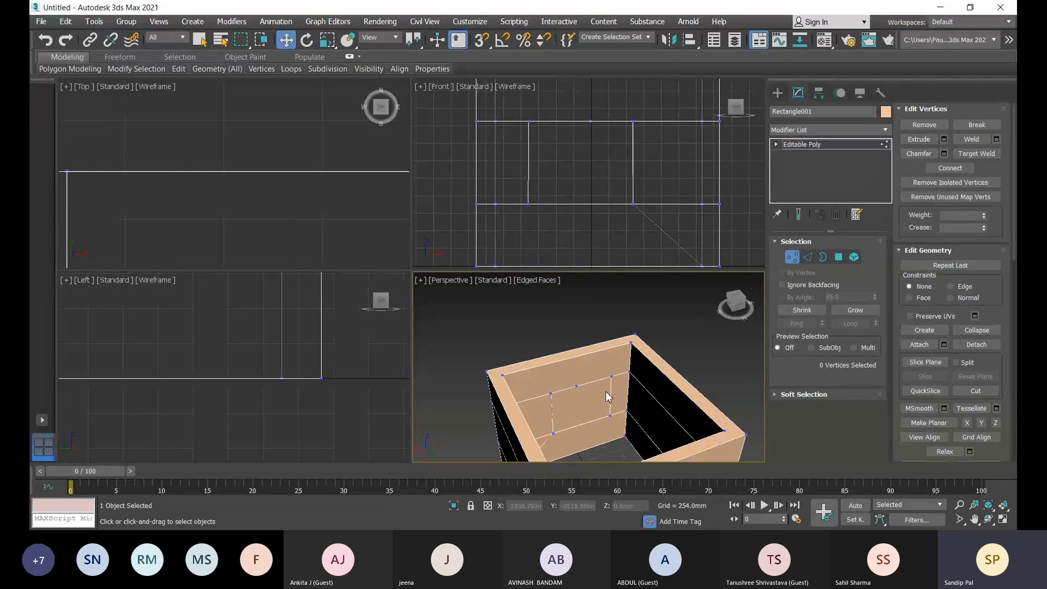
{"action": "scroll", "coordinate": [608, 396], "scroll_direction": "up", "scroll_amount": 3}
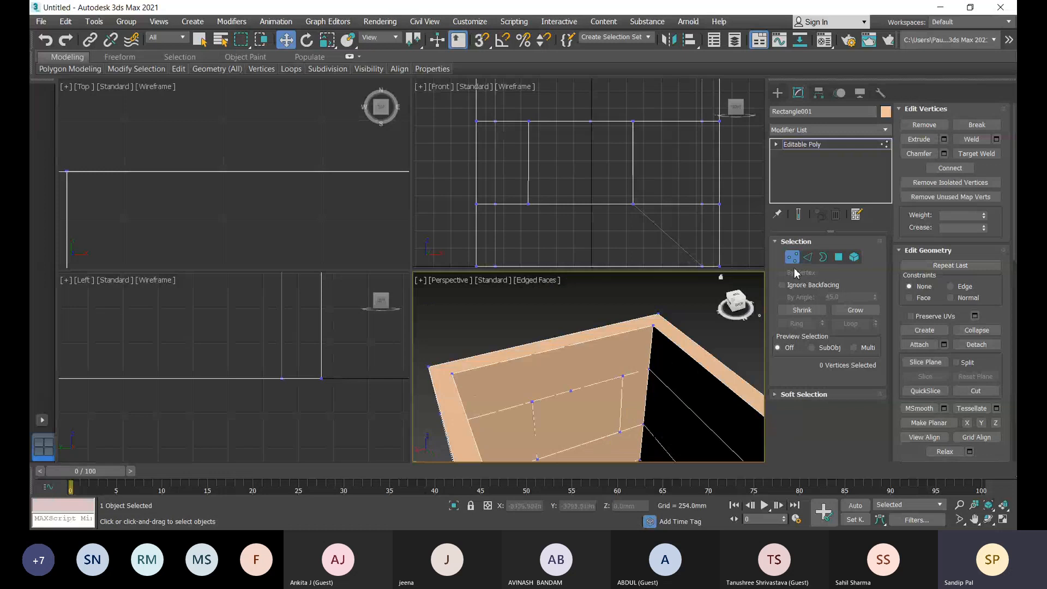
Return to Polygon level, recheck the extent of the window polygon on the inner wall face, and deselect it
{"action": "left_click", "coordinate": [839, 257]}
{"action": "left_click", "coordinate": [578, 421]}
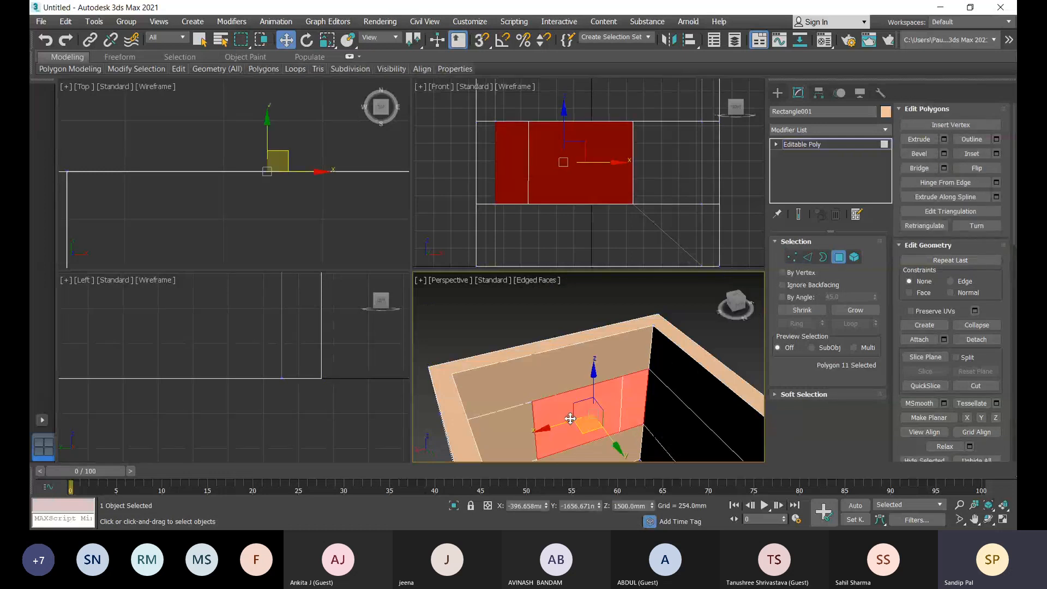
{"action": "middle_click_drag", "start_coordinate": [642, 396], "coordinate": [627, 362], "text": "alt"}
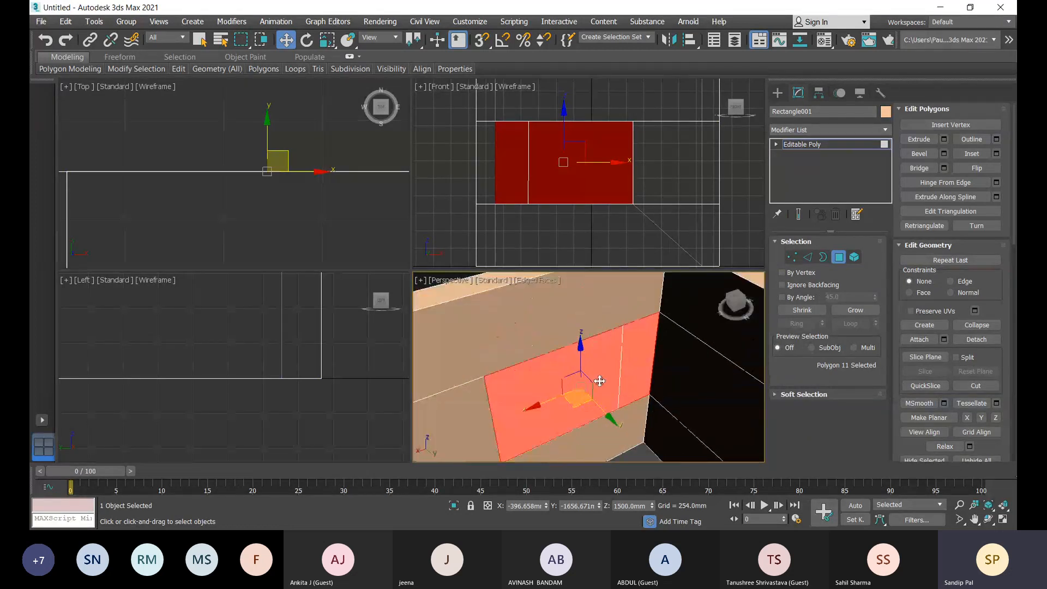
{"action": "middle_click_drag", "start_coordinate": [584, 399], "coordinate": [613, 397]}
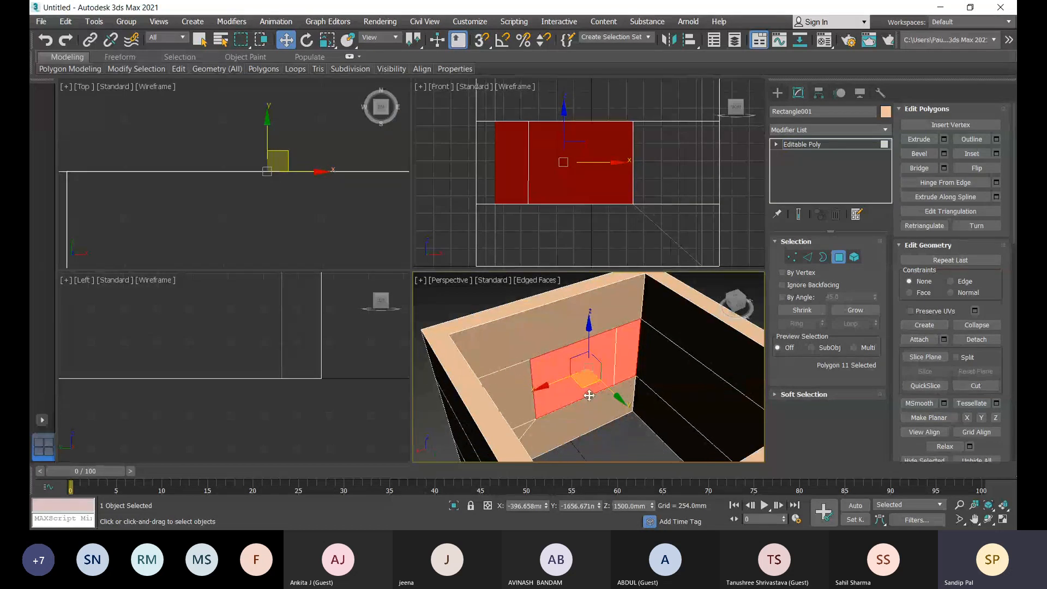
{"action": "left_click", "coordinate": [448, 301]}
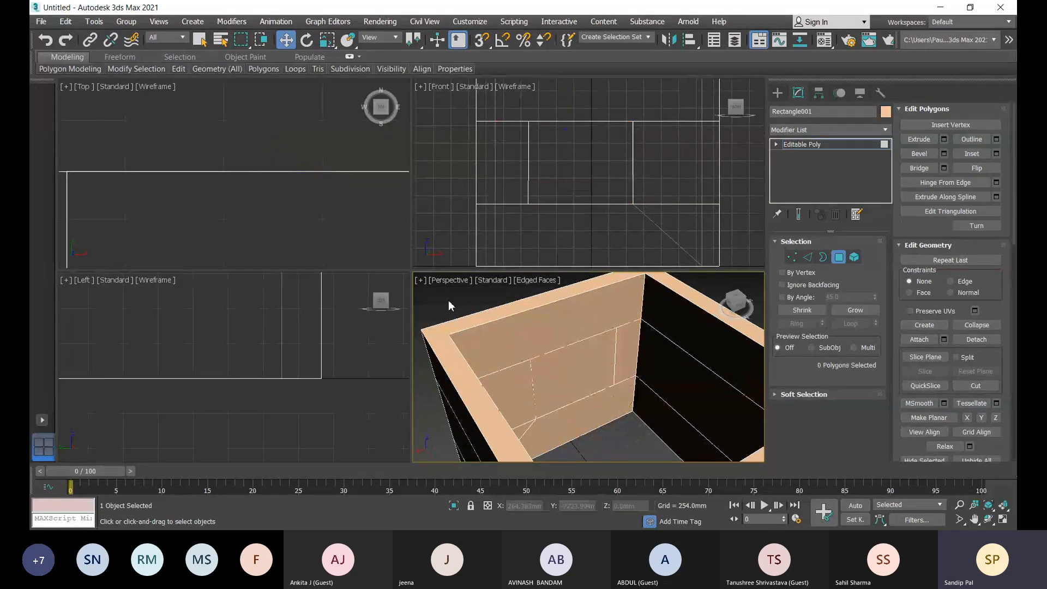
Try to QuickSlice across the positive X side wall's thickness in the Top view, and leave the tool
{"action": "key", "text": "z"}
{"action": "middle_click_drag", "start_coordinate": [751, 398], "coordinate": [540, 434], "text": "alt"}
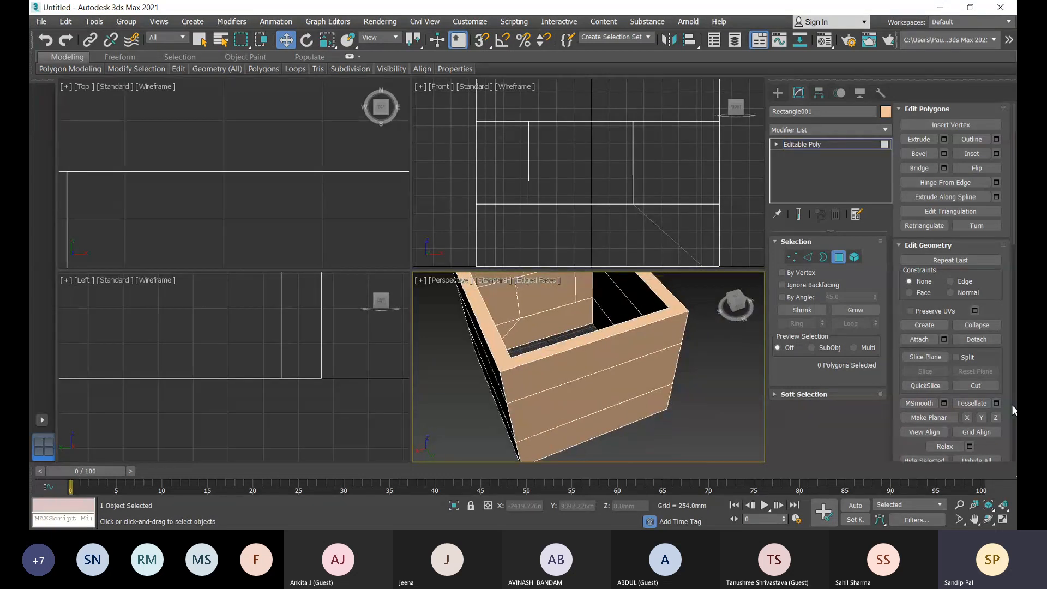
{"action": "left_click", "coordinate": [931, 386]}
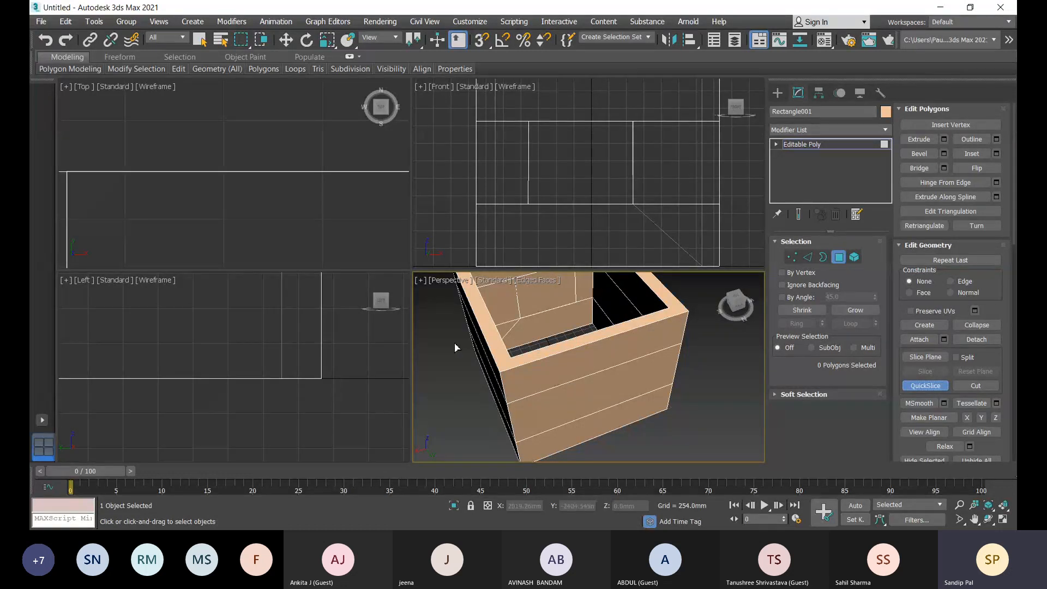
{"action": "scroll", "coordinate": [167, 221], "scroll_direction": "down", "scroll_amount": 5}
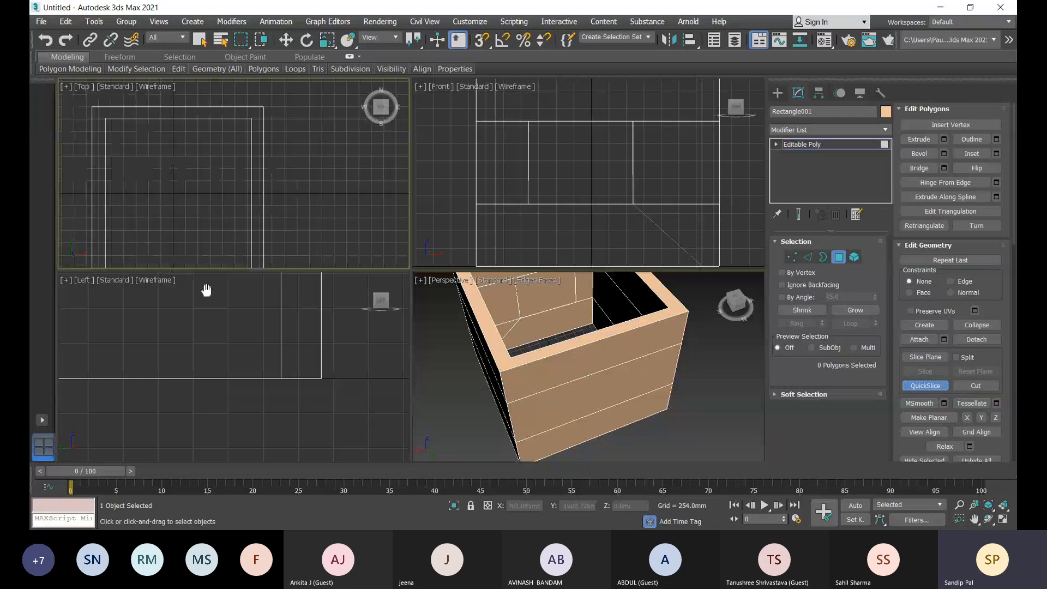
{"action": "middle_click_drag", "start_coordinate": [206, 290], "coordinate": [196, 304]}
{"action": "middle_click_drag", "start_coordinate": [262, 236], "coordinate": [254, 115]}
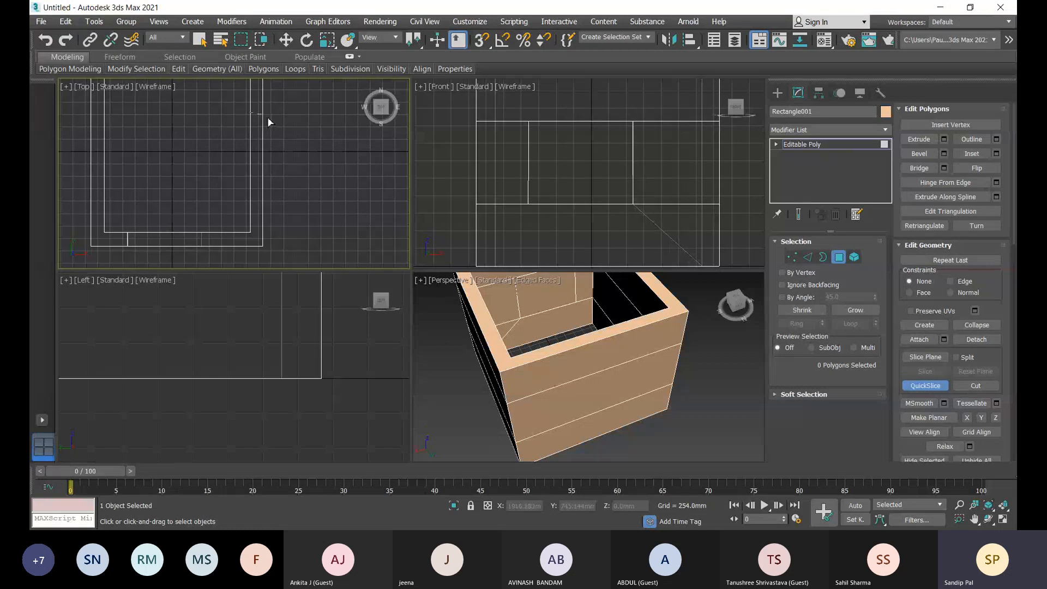
{"action": "scroll", "coordinate": [253, 114], "scroll_direction": "up", "scroll_amount": 4}
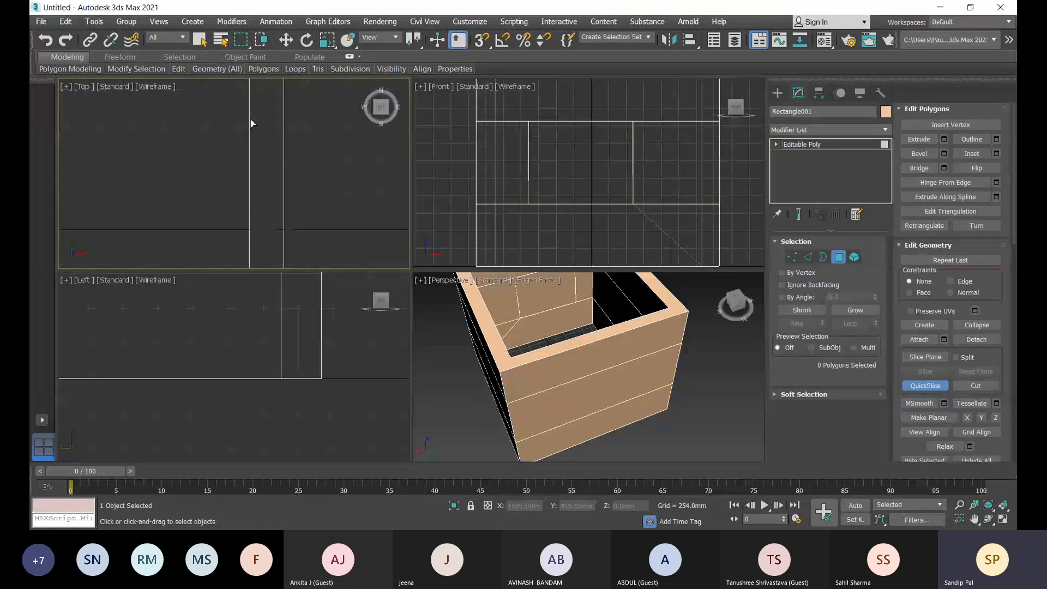
{"action": "left_click", "coordinate": [251, 120]}
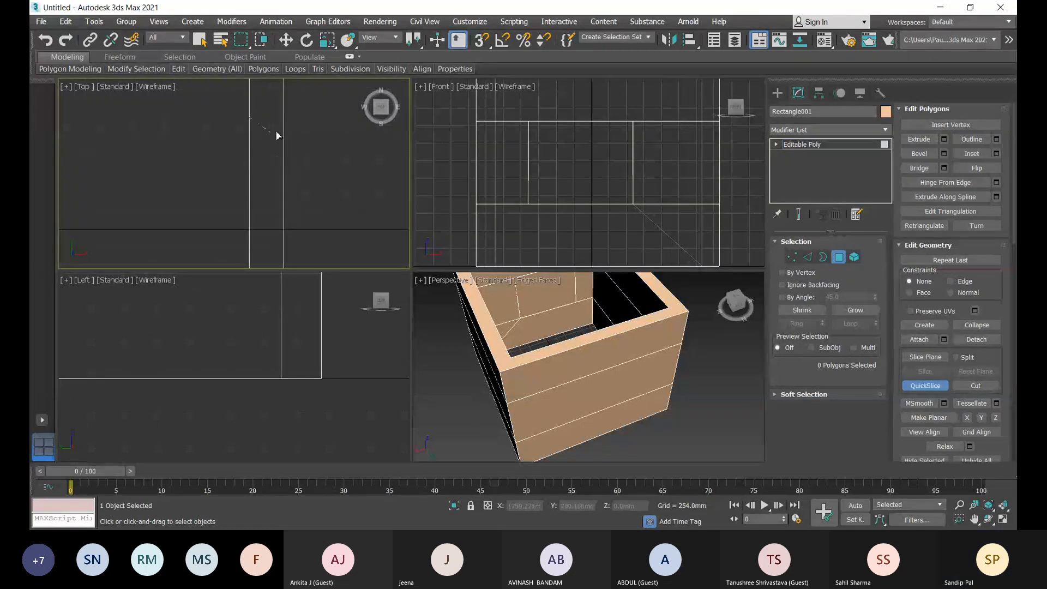
{"action": "left_click", "coordinate": [577, 360]}
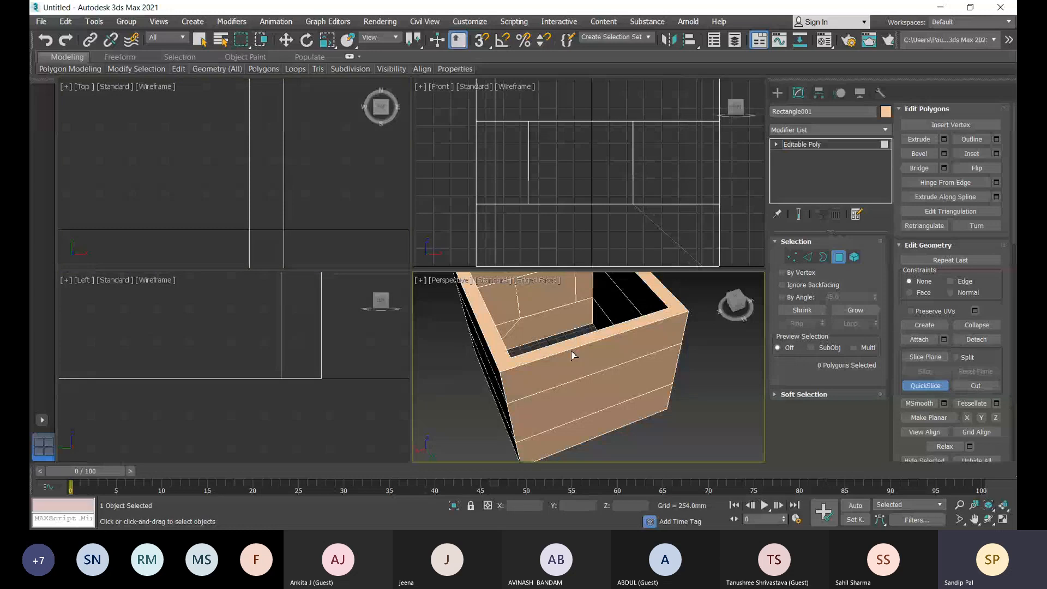
{"action": "key", "text": "w"}
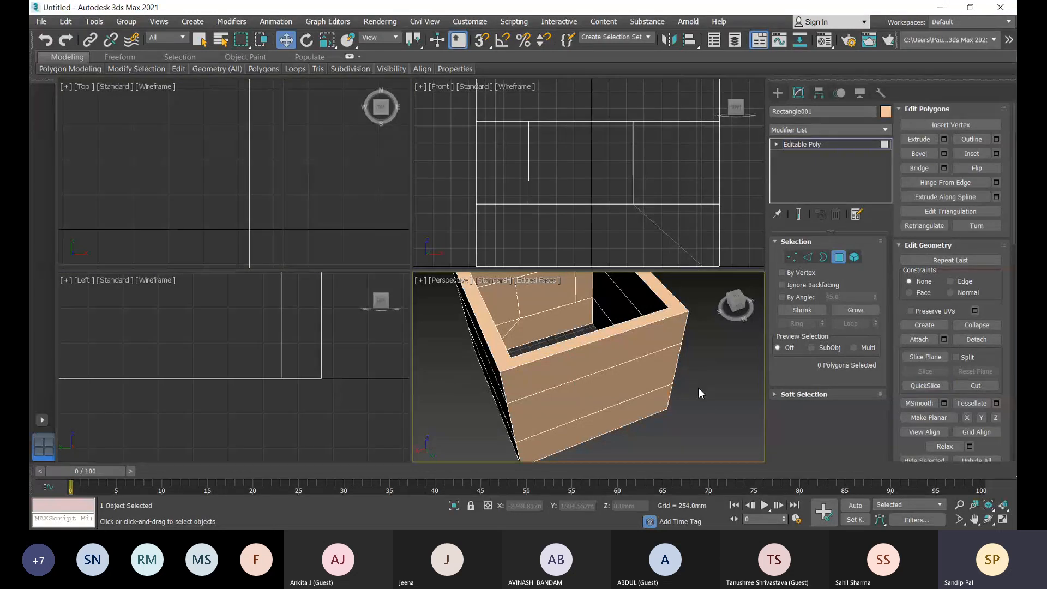
{"action": "scroll", "coordinate": [679, 374], "scroll_direction": "down", "scroll_amount": 5}
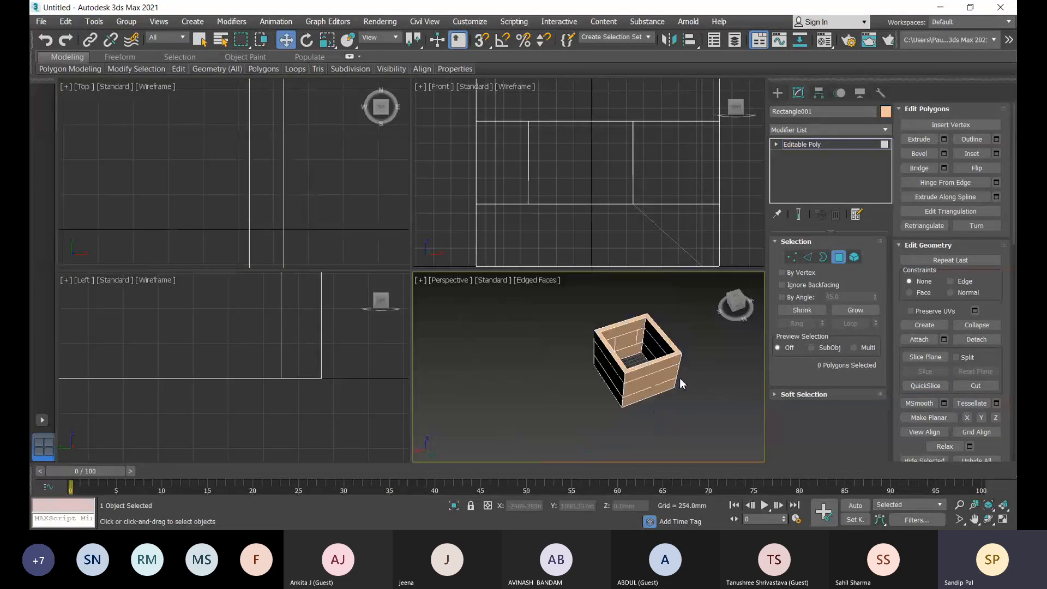
{"action": "middle_click_drag", "start_coordinate": [680, 378], "coordinate": [643, 401]}
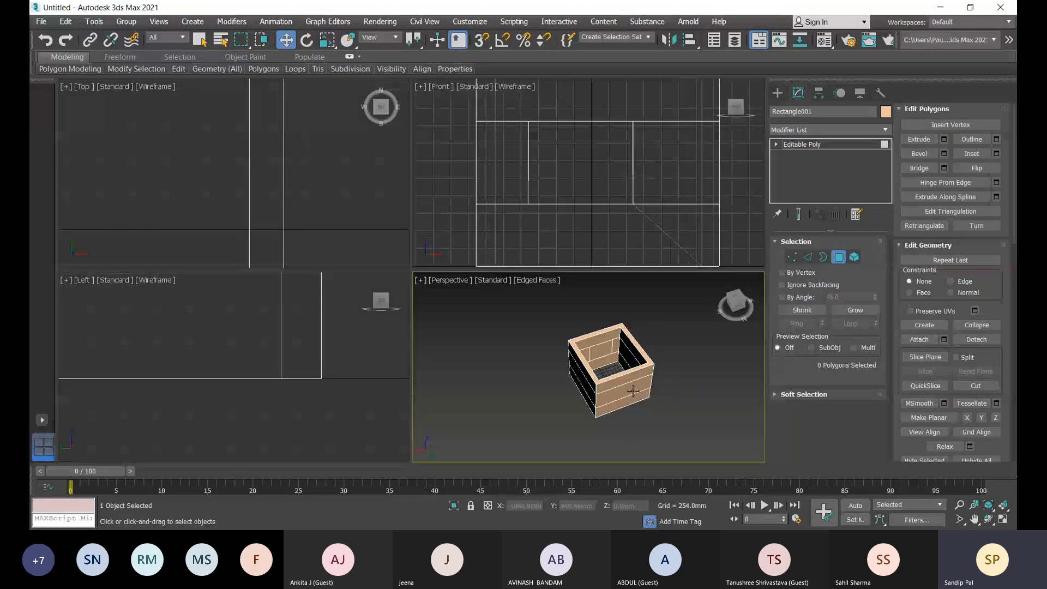
At Vertex level, QuickSlice straight across the side walls in the Top view, on the positive Y side of the origin
{"action": "right_click", "coordinate": [683, 344]}
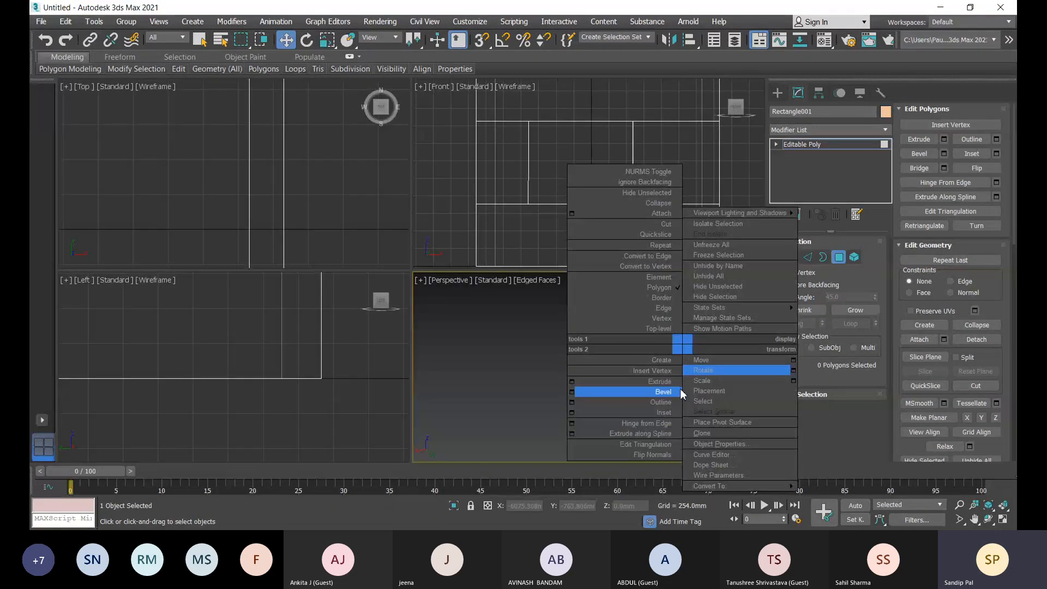
{"action": "left_click", "coordinate": [488, 375]}
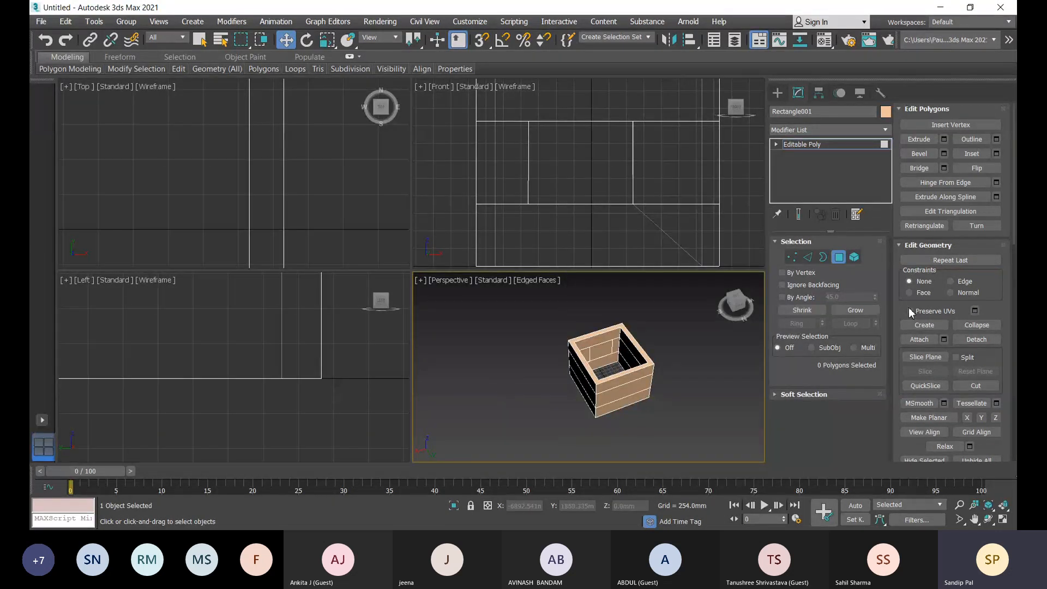
{"action": "key", "text": "1"}
{"action": "scroll", "coordinate": [600, 410], "scroll_direction": "up", "scroll_amount": 2}
{"action": "middle_click_drag", "start_coordinate": [635, 394], "coordinate": [618, 394]}
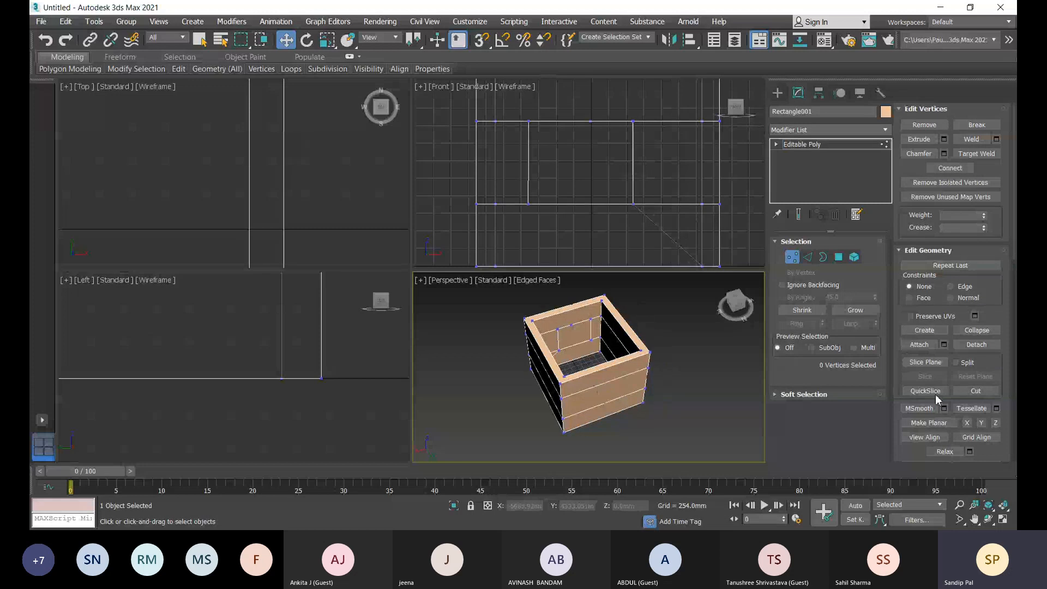
{"action": "left_click", "coordinate": [926, 390]}
{"action": "scroll", "coordinate": [233, 212], "scroll_direction": "up", "scroll_amount": 3}
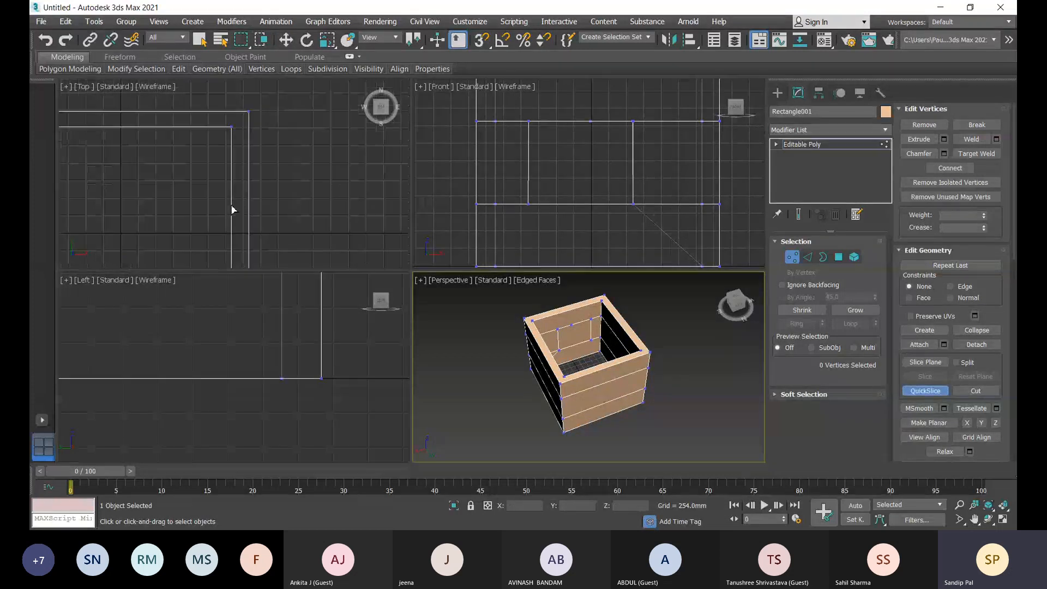
{"action": "left_click", "coordinate": [251, 201]}
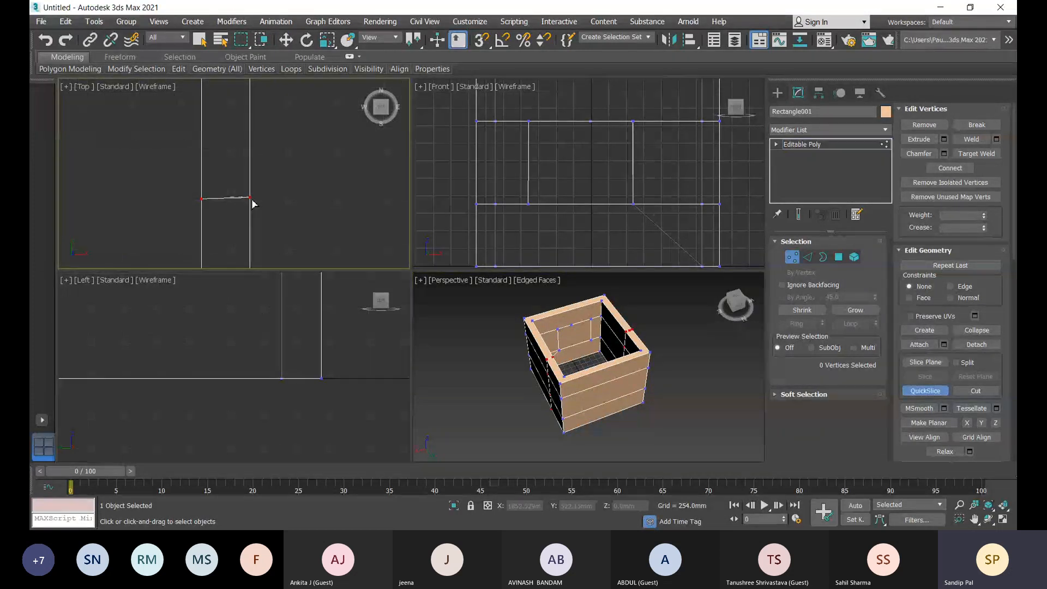
{"action": "left_click", "coordinate": [256, 208]}
QuickSlice across the side walls again in the Top view, on the negative Y side of the origin, and leave the tool
{"action": "scroll", "coordinate": [281, 210], "scroll_direction": "down", "scroll_amount": 2}
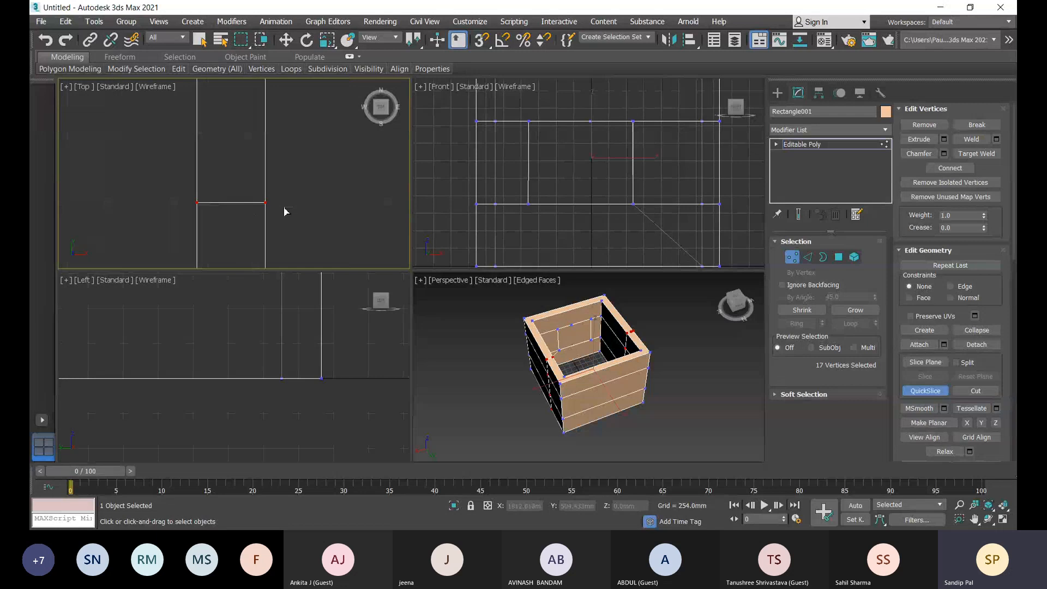
{"action": "scroll", "coordinate": [284, 211], "scroll_direction": "down", "scroll_amount": 3}
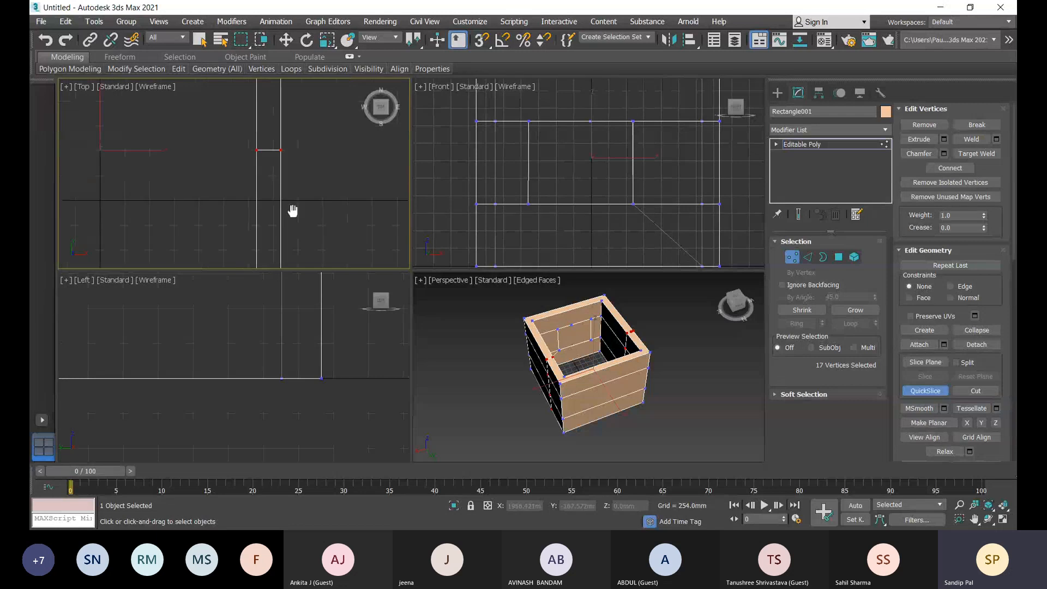
{"action": "scroll", "coordinate": [293, 211], "scroll_direction": "down", "scroll_amount": 1}
{"action": "left_click", "coordinate": [289, 236]}
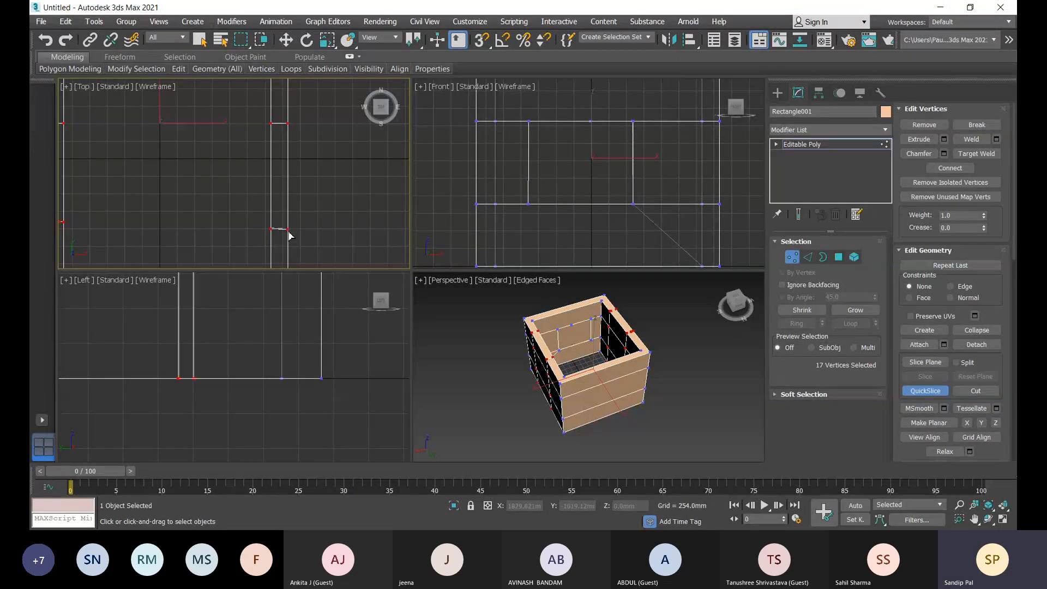
{"action": "scroll", "coordinate": [289, 236], "scroll_direction": "up", "scroll_amount": 2}
{"action": "scroll", "coordinate": [289, 231], "scroll_direction": "up", "scroll_amount": 2}
{"action": "left_click", "coordinate": [289, 230]}
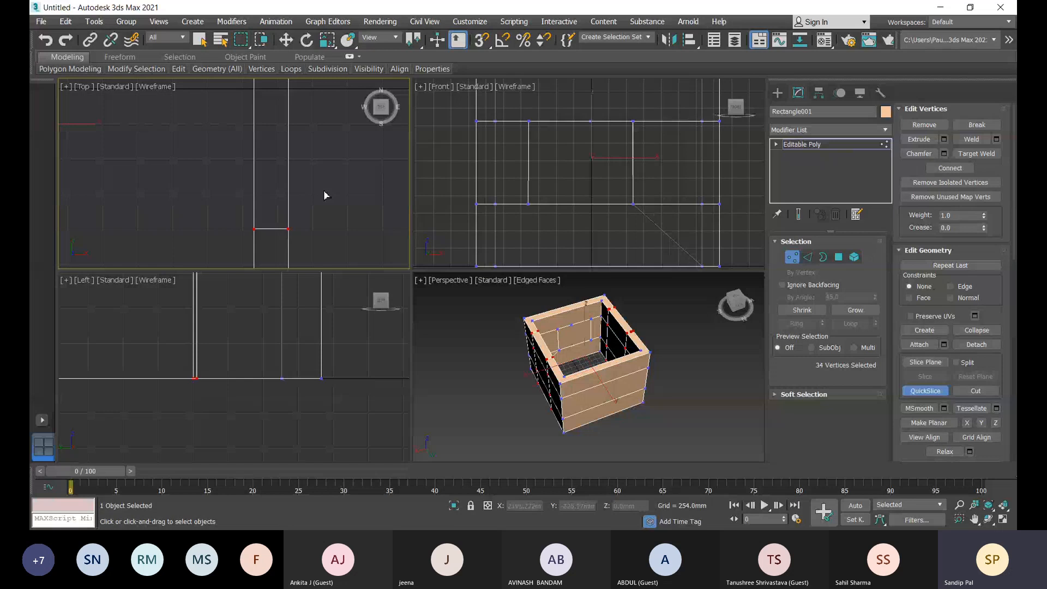
{"action": "key", "text": "w"}
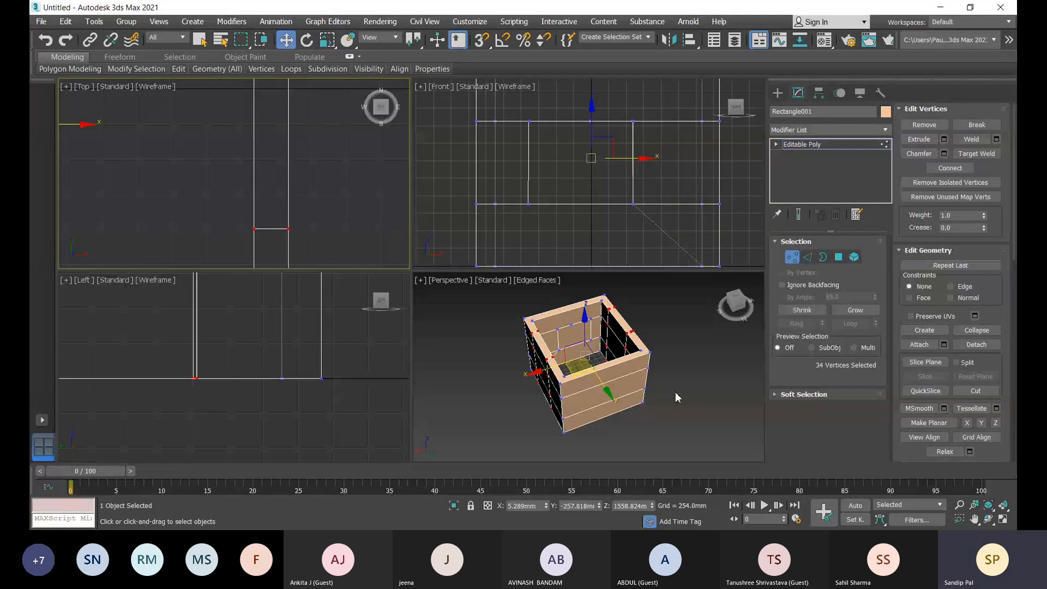
At Polygon level, select the central window polygons on the outer and inner faces of the negative X wall
{"action": "scroll", "coordinate": [676, 397], "scroll_direction": "up", "scroll_amount": 5}
{"action": "middle_click_drag", "start_coordinate": [663, 364], "coordinate": [814, 284], "text": "alt"}
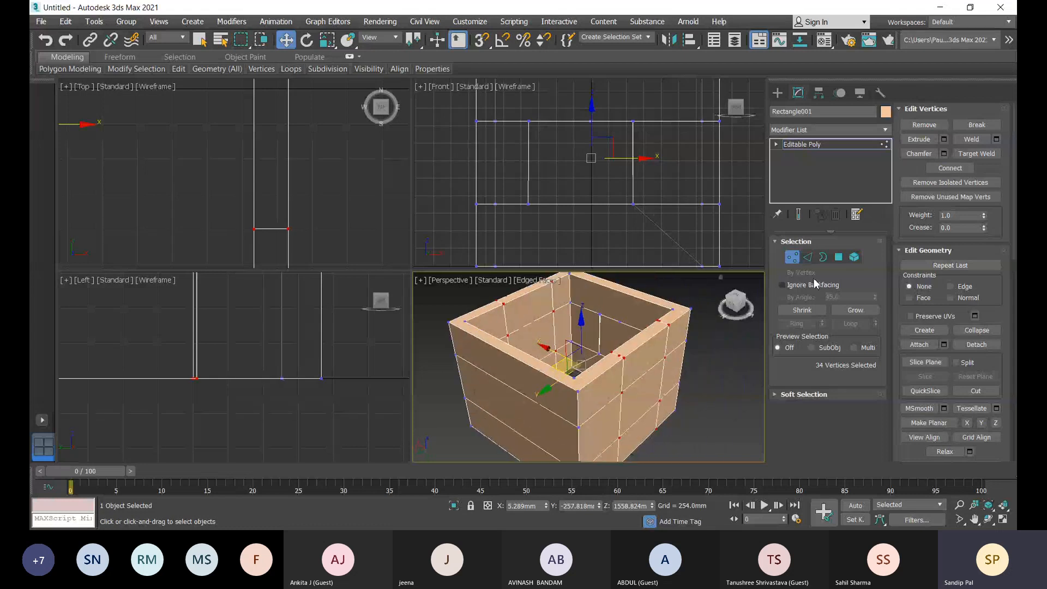
{"action": "key", "text": "4"}
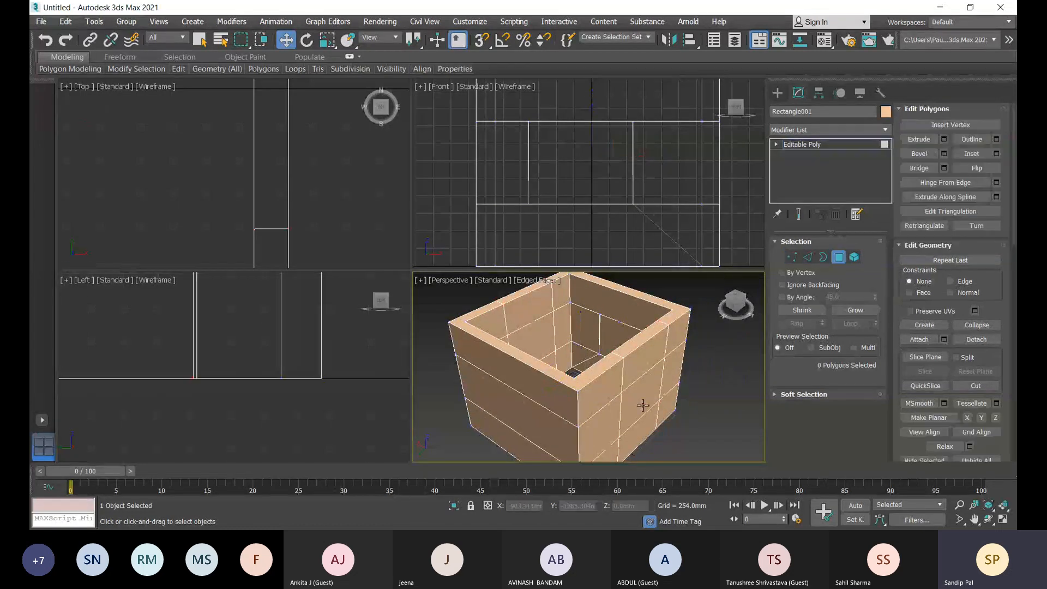
{"action": "left_click", "coordinate": [643, 404]}
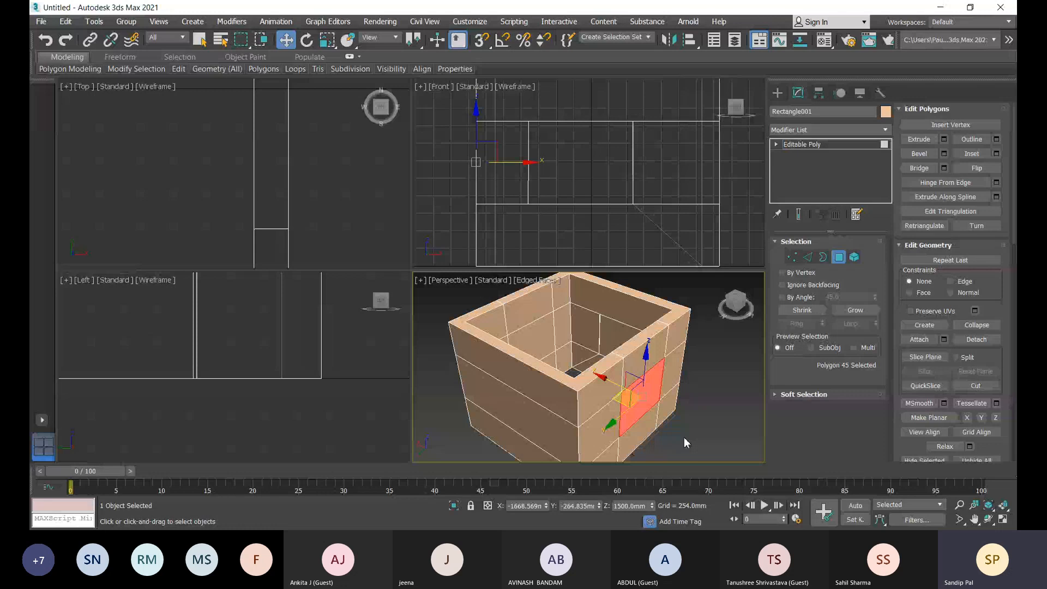
{"action": "scroll", "coordinate": [687, 443], "scroll_direction": "up", "scroll_amount": 8}
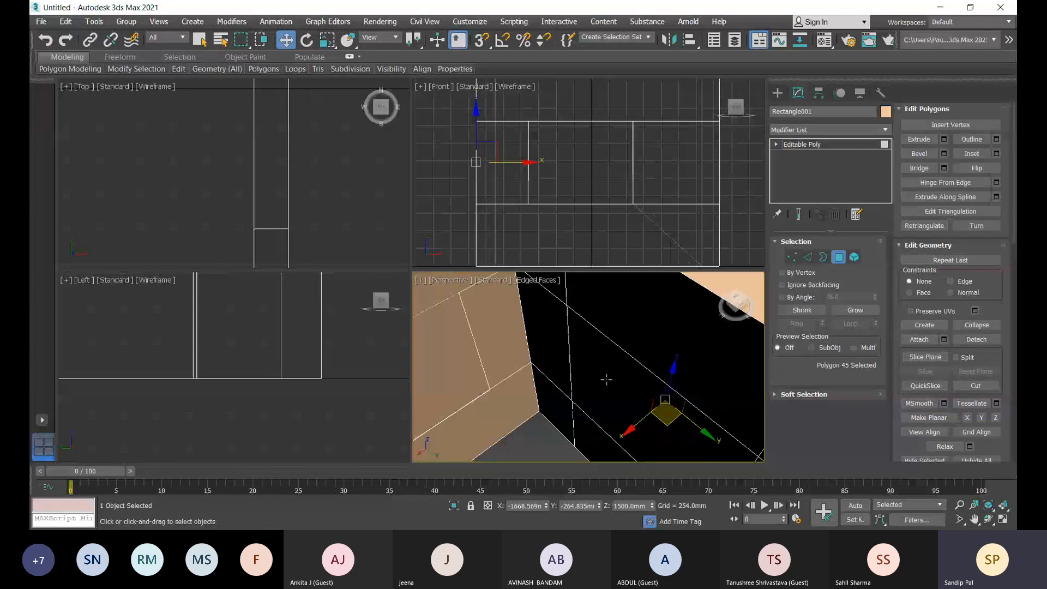
{"action": "scroll", "coordinate": [648, 423], "scroll_direction": "down", "scroll_amount": 8}
{"action": "left_click", "coordinate": [565, 382], "text": "ctrl"}
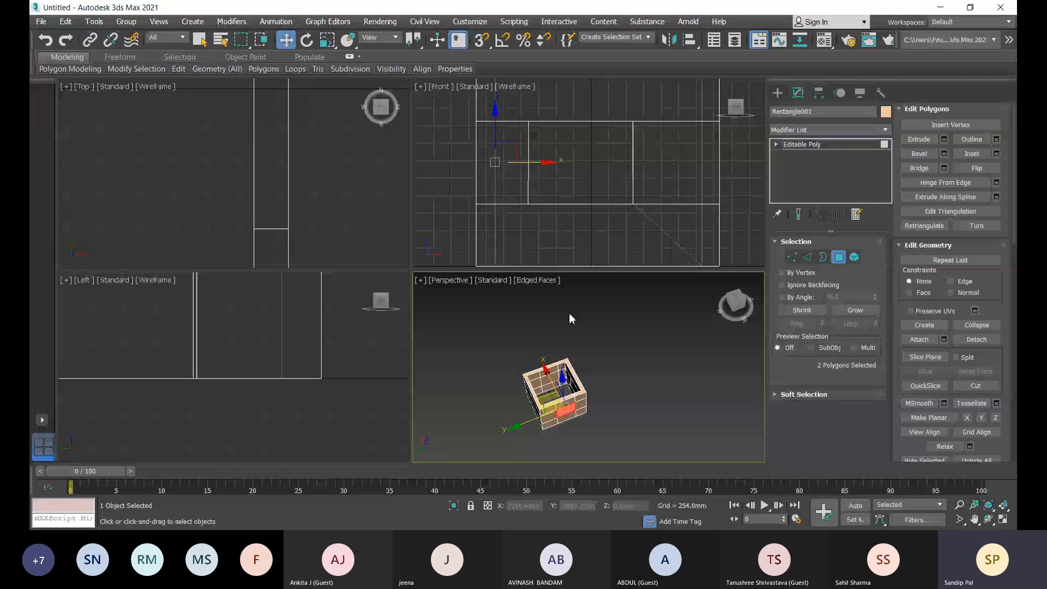
Extrude the two window polygons by -137.585 mm so they meet within the wall thickness, and delete them to open the window
{"action": "scroll", "coordinate": [572, 320], "scroll_direction": "down", "scroll_amount": 3}
{"action": "scroll", "coordinate": [237, 188], "scroll_direction": "up", "scroll_amount": 5}
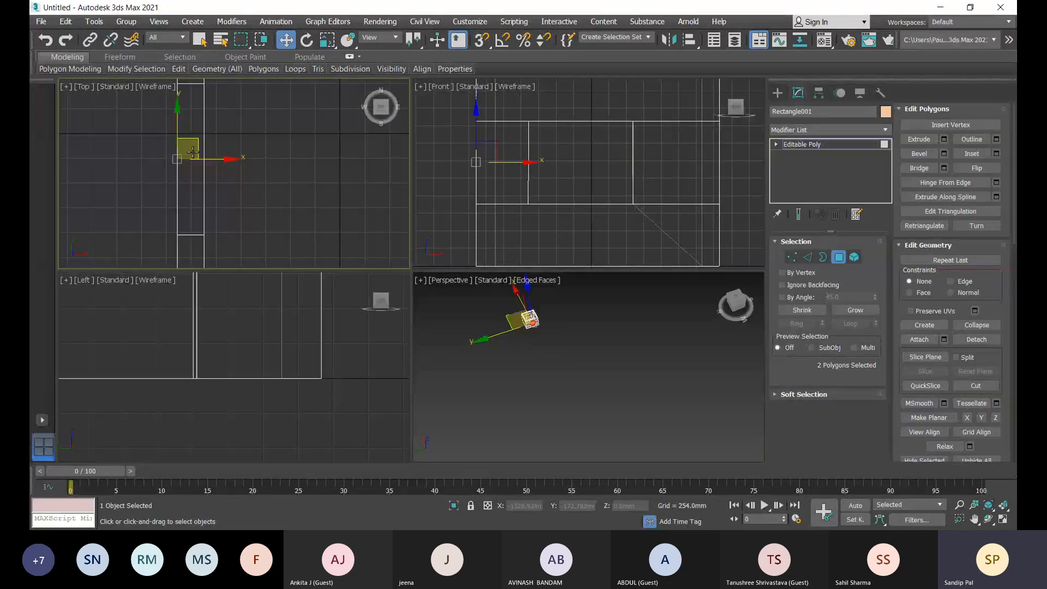
{"action": "middle_click_drag", "start_coordinate": [192, 158], "coordinate": [191, 148]}
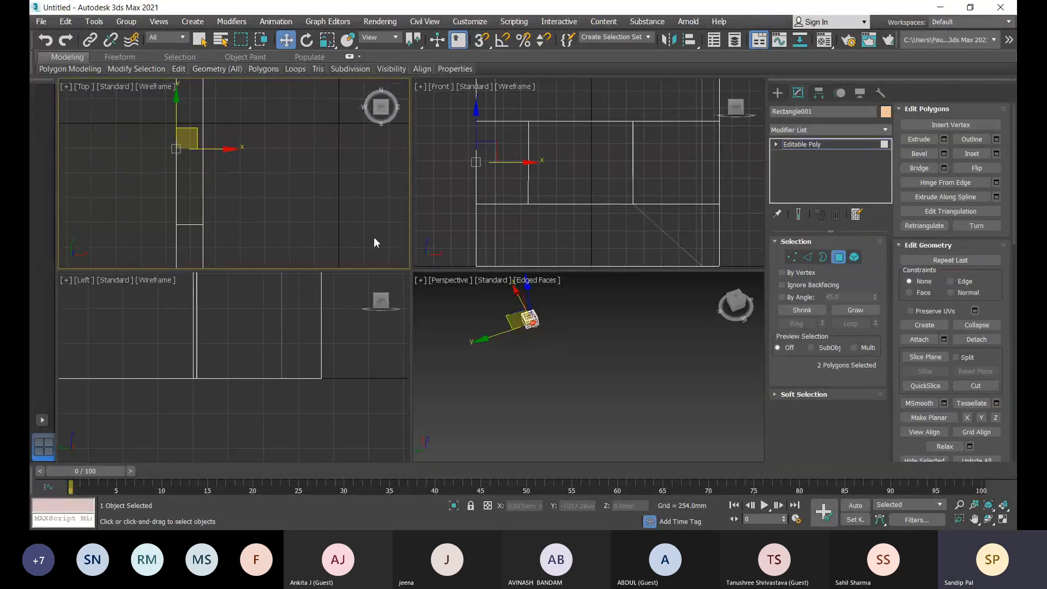
{"action": "left_click", "coordinate": [944, 139]}
{"action": "left_click_drag", "start_coordinate": [243, 198], "coordinate": [241, 171]}
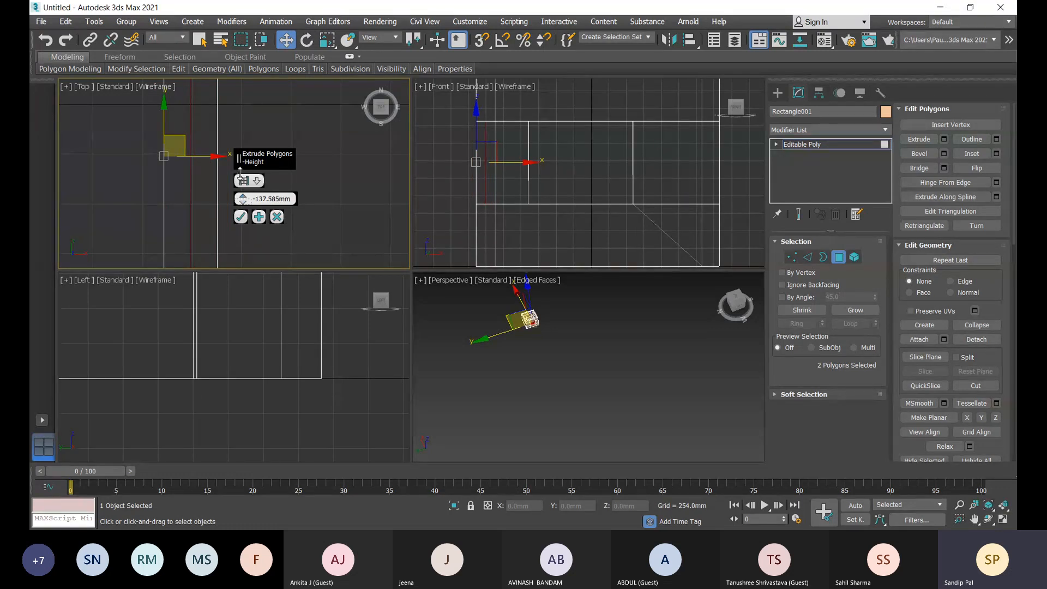
{"action": "right_click", "coordinate": [562, 324]}
{"action": "scroll", "coordinate": [562, 324], "scroll_direction": "up", "scroll_amount": 10}
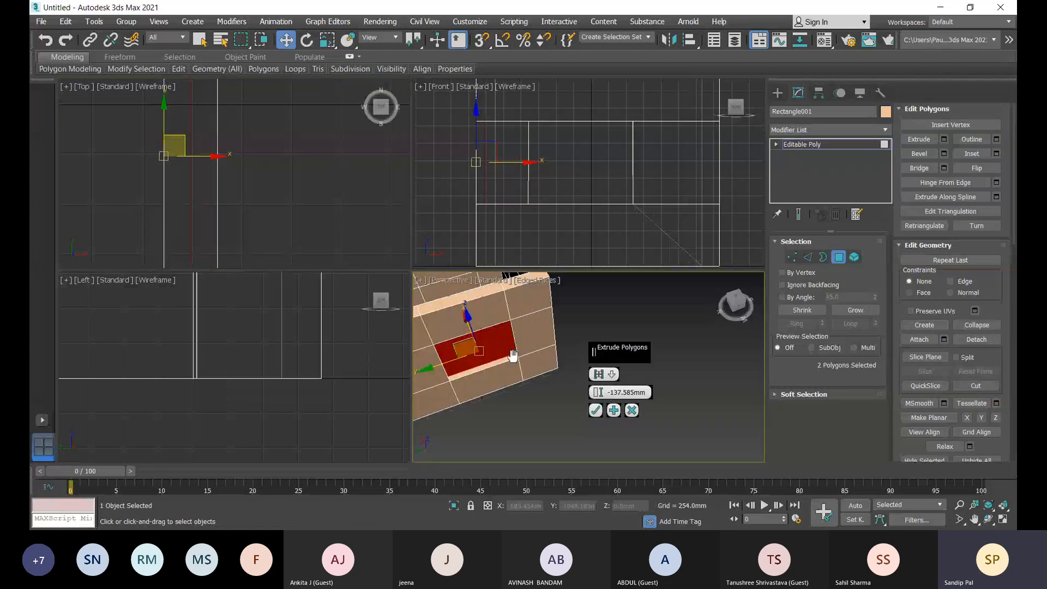
{"action": "middle_click_drag", "start_coordinate": [549, 382], "coordinate": [388, 380], "text": "alt"}
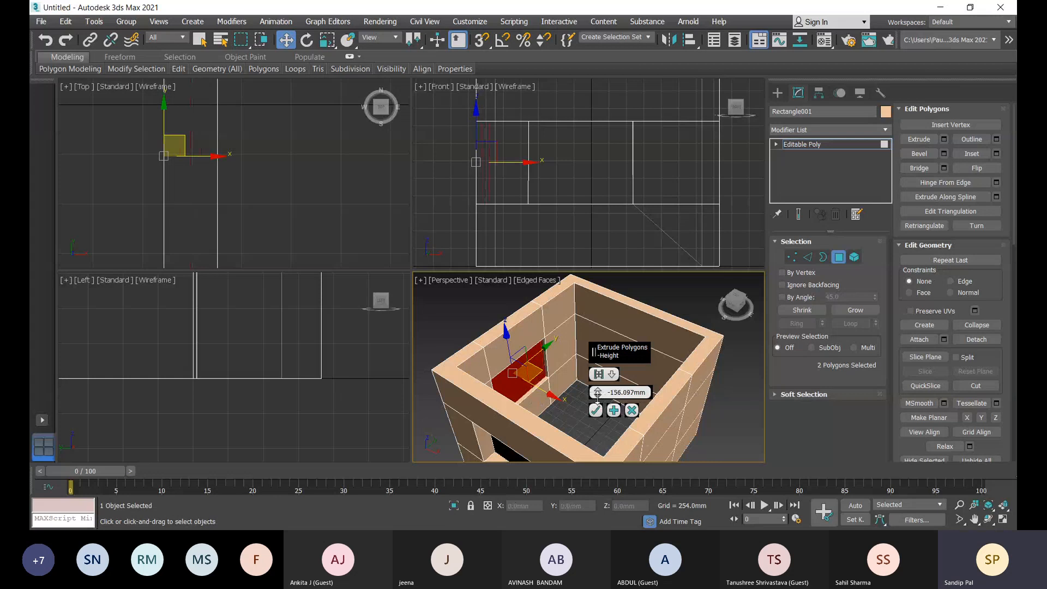
{"action": "left_click_drag", "start_coordinate": [597, 394], "coordinate": [598, 395]}
{"action": "left_click_drag", "start_coordinate": [598, 395], "coordinate": [597, 395]}
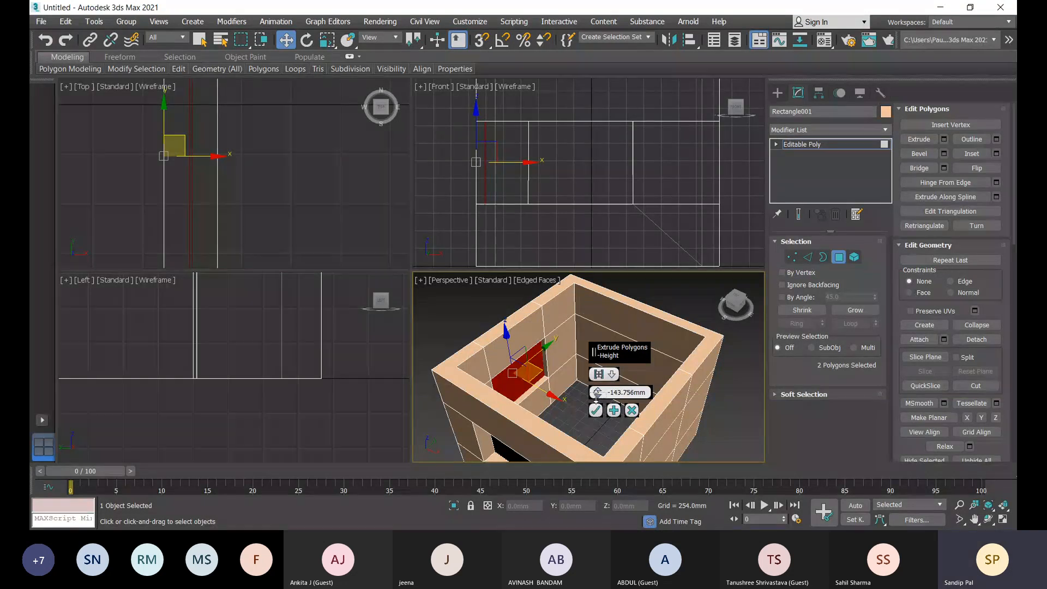
{"action": "left_click_drag", "start_coordinate": [598, 396], "coordinate": [596, 395]}
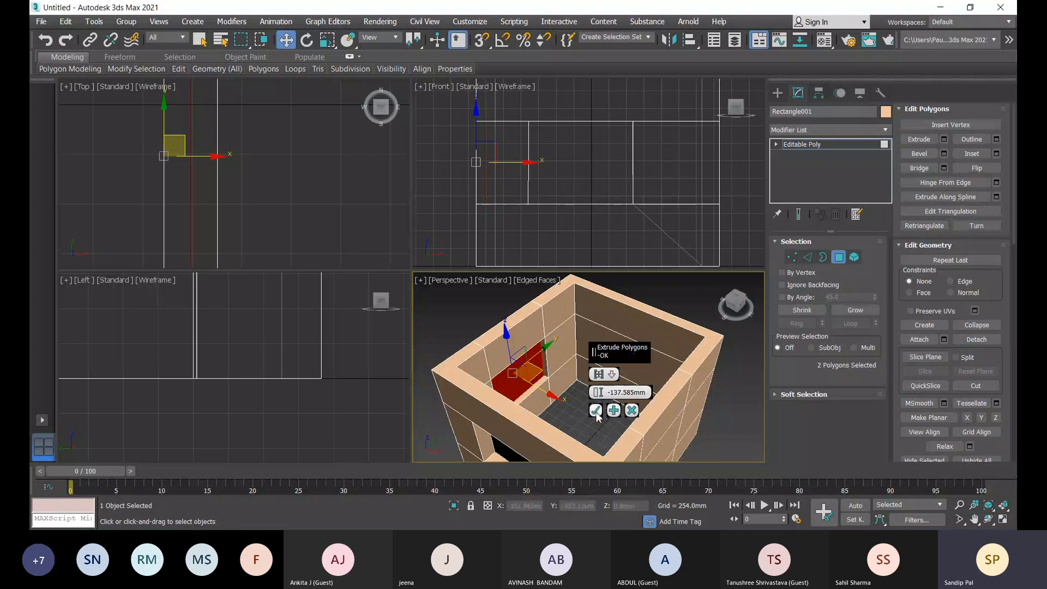
{"action": "left_click", "coordinate": [596, 411]}
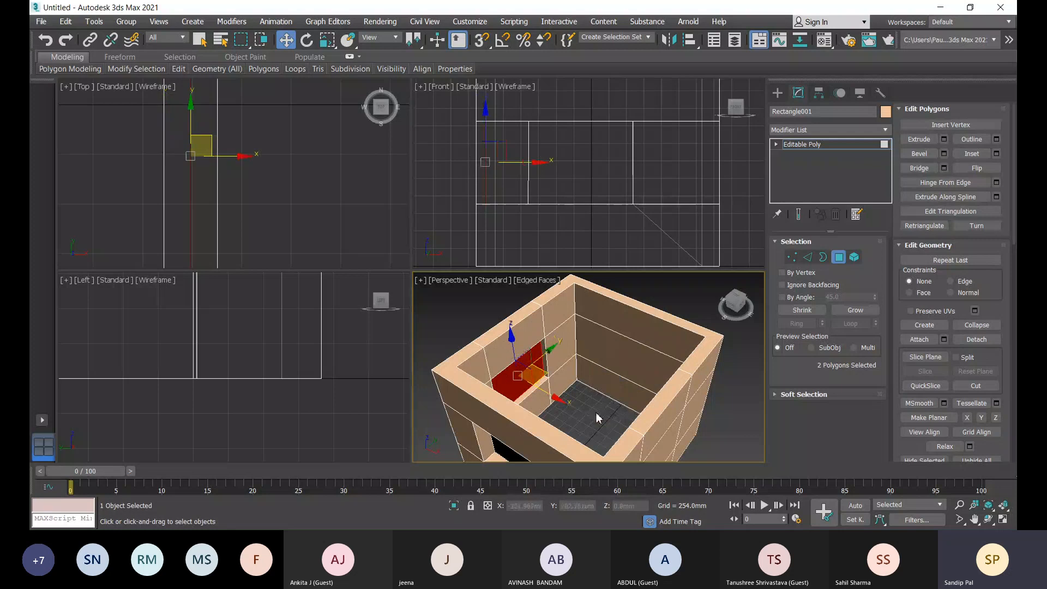
{"action": "left_click", "coordinate": [543, 432]}
Inspect the new window opening from inside and outside the walls
{"action": "scroll", "coordinate": [543, 432], "scroll_direction": "up", "scroll_amount": 5}
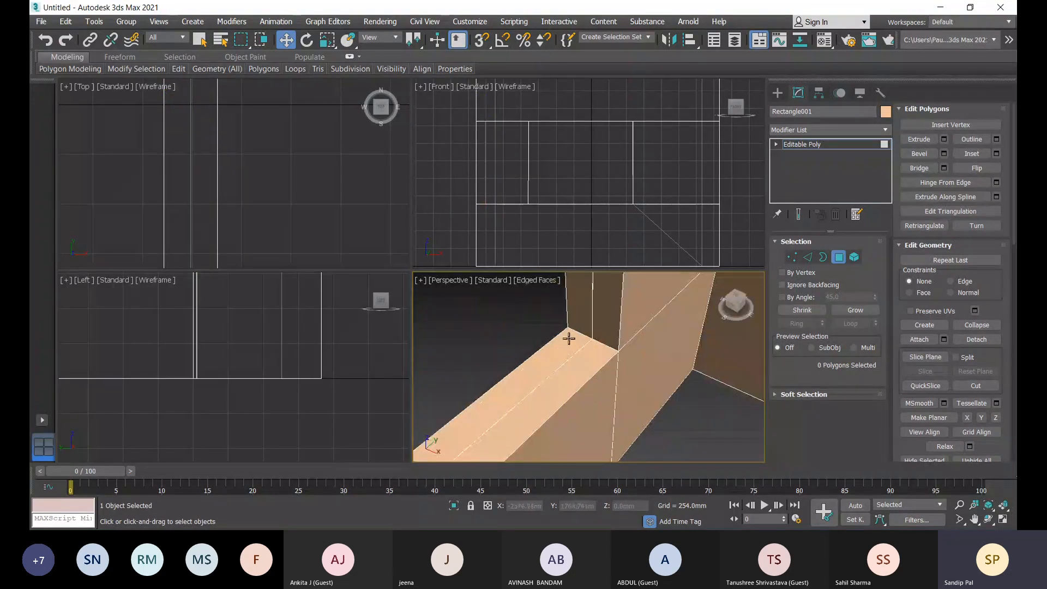
{"action": "middle_click_drag", "start_coordinate": [569, 338], "coordinate": [630, 330], "text": "alt"}
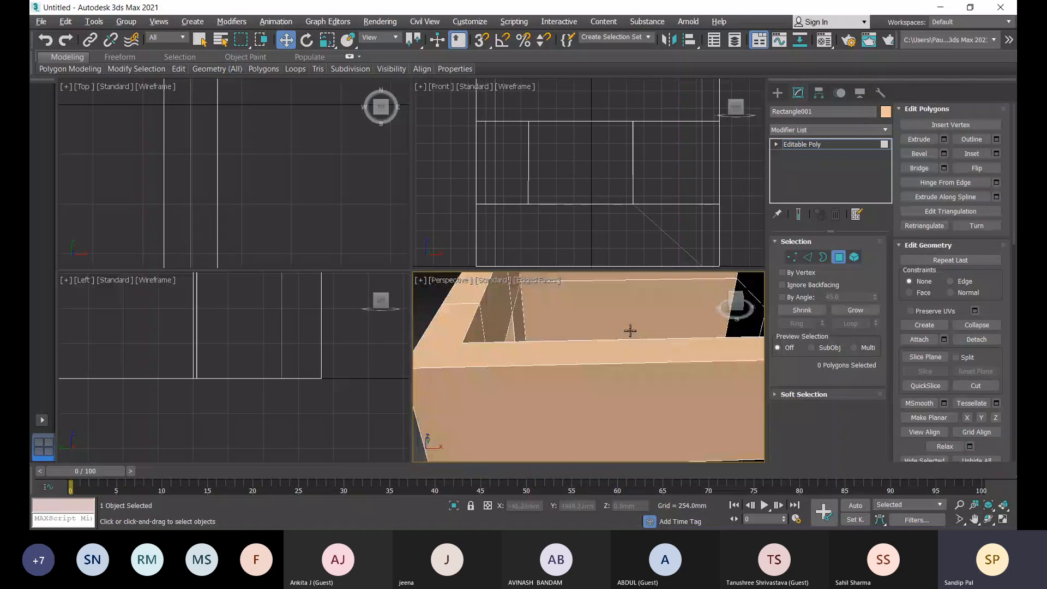
{"action": "scroll", "coordinate": [564, 389], "scroll_direction": "down", "scroll_amount": 6}
{"action": "middle_click_drag", "start_coordinate": [564, 389], "coordinate": [557, 331]}
{"action": "right_click", "coordinate": [722, 384]}
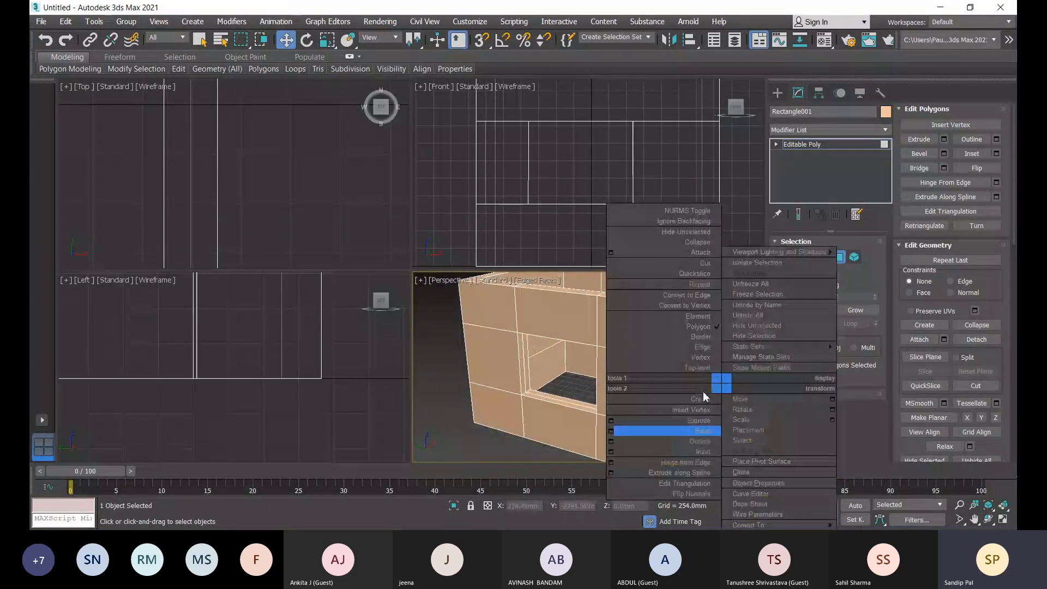
{"action": "left_click", "coordinate": [446, 430]}
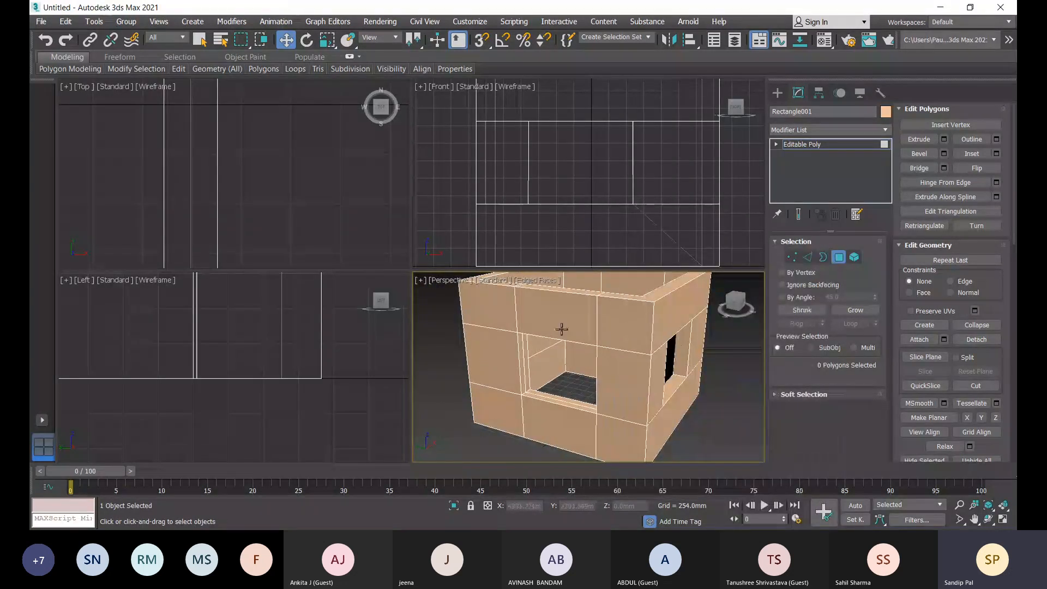
Select the whole wall mesh at Element level, examine both window openings around it, and clear the selection
{"action": "left_click", "coordinate": [854, 257]}
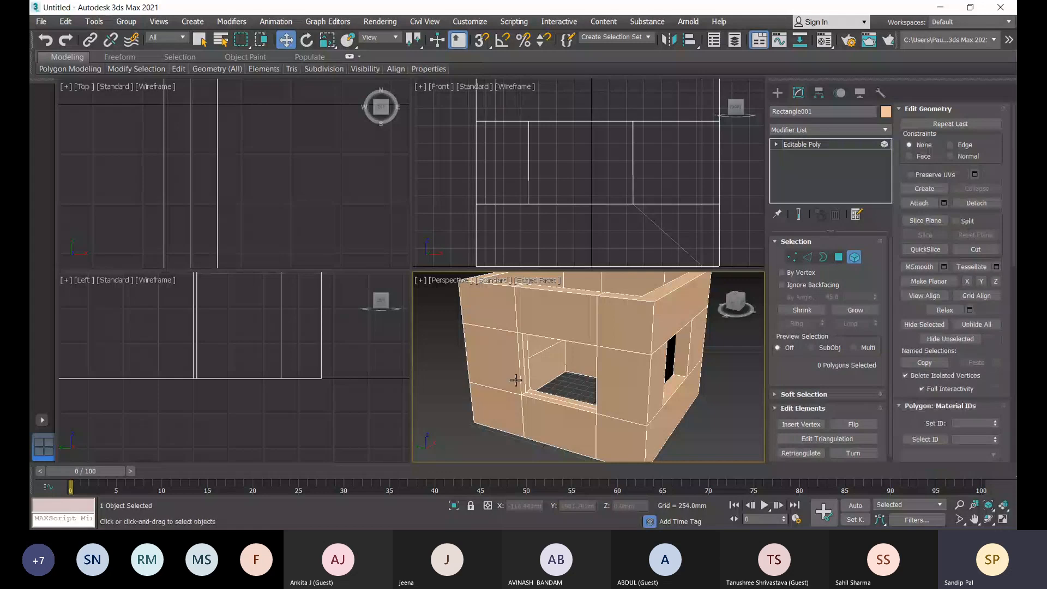
{"action": "left_click", "coordinate": [543, 376]}
{"action": "scroll", "coordinate": [646, 405], "scroll_direction": "down", "scroll_amount": 5}
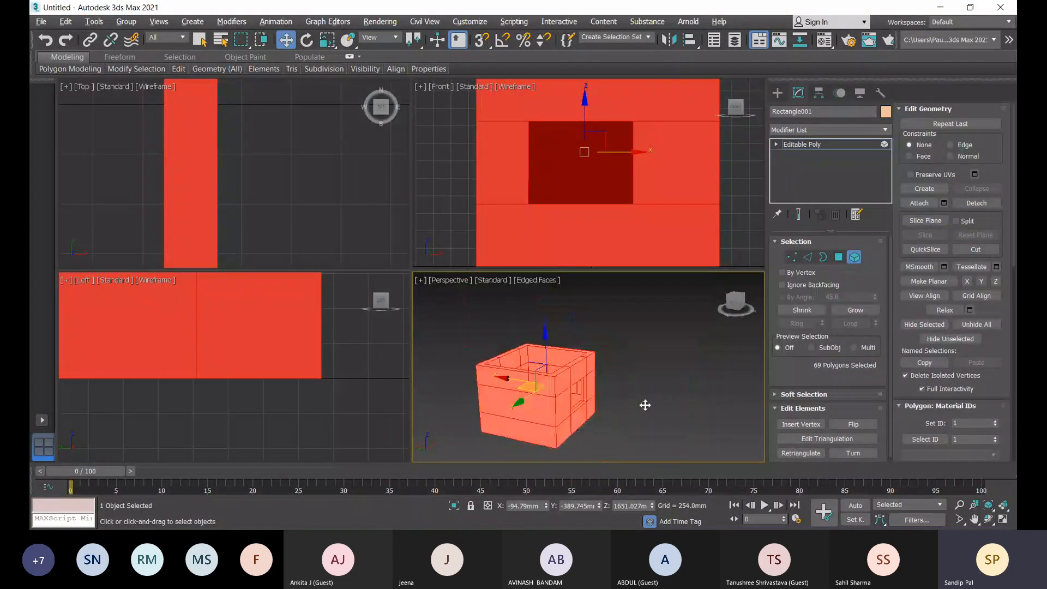
{"action": "middle_click_drag", "start_coordinate": [646, 405], "coordinate": [506, 398], "text": "alt"}
{"action": "scroll", "coordinate": [506, 398], "scroll_direction": "up", "scroll_amount": 5}
{"action": "scroll", "coordinate": [505, 398], "scroll_direction": "up", "scroll_amount": 3}
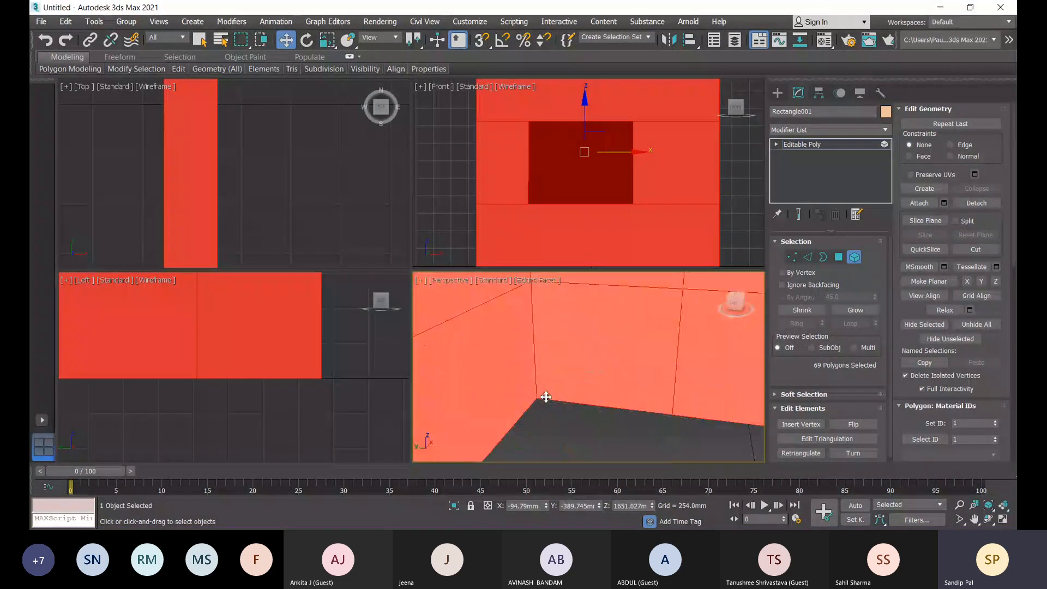
{"action": "scroll", "coordinate": [545, 397], "scroll_direction": "down", "scroll_amount": 8}
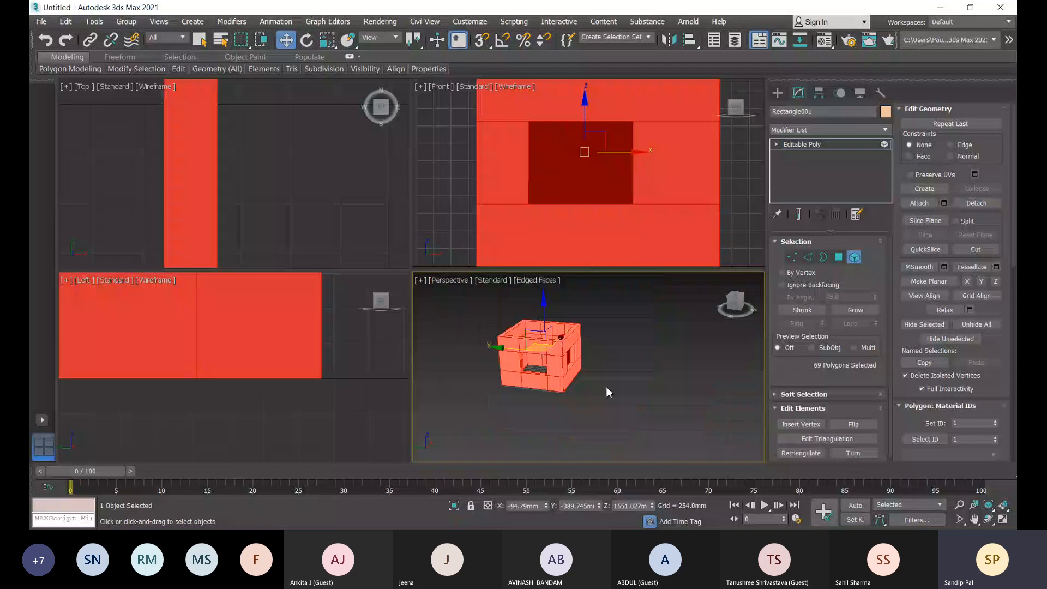
{"action": "left_click", "coordinate": [644, 356]}
{"action": "scroll", "coordinate": [518, 360], "scroll_direction": "up", "scroll_amount": 5}
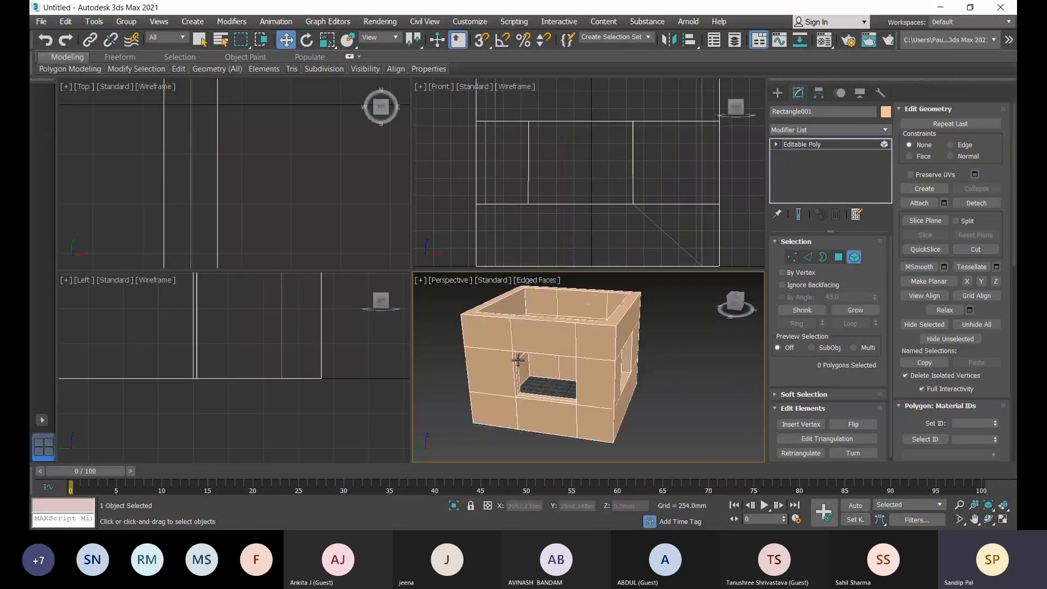
{"action": "scroll", "coordinate": [589, 411], "scroll_direction": "up", "scroll_amount": 2}
{"action": "scroll", "coordinate": [598, 410], "scroll_direction": "down", "scroll_amount": 8}
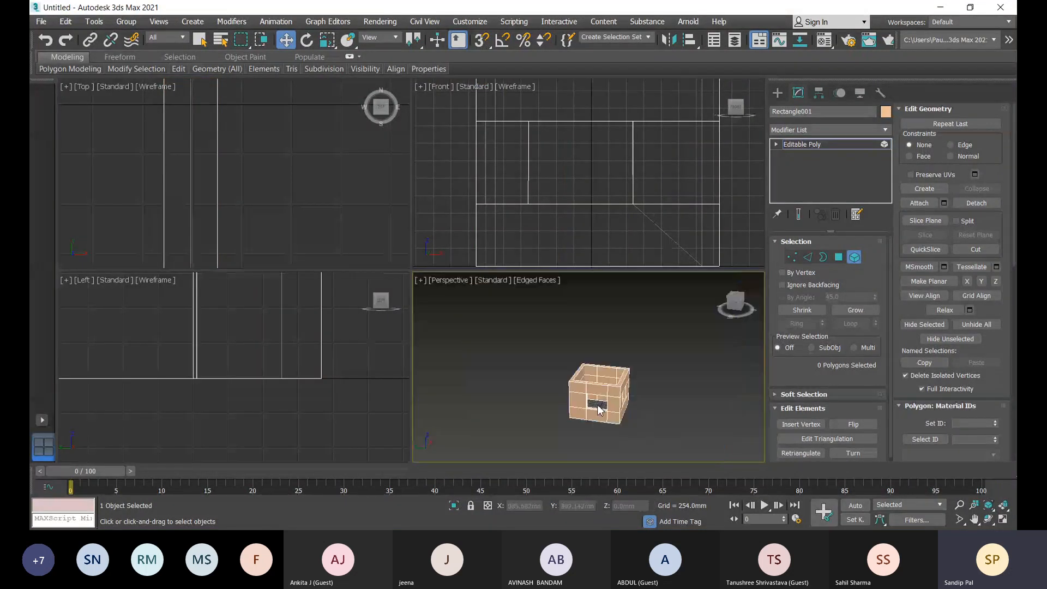
Leave sub-object editing and delete the Rectangle001 wall object to clear the scene
{"action": "left_click", "coordinate": [777, 92]}
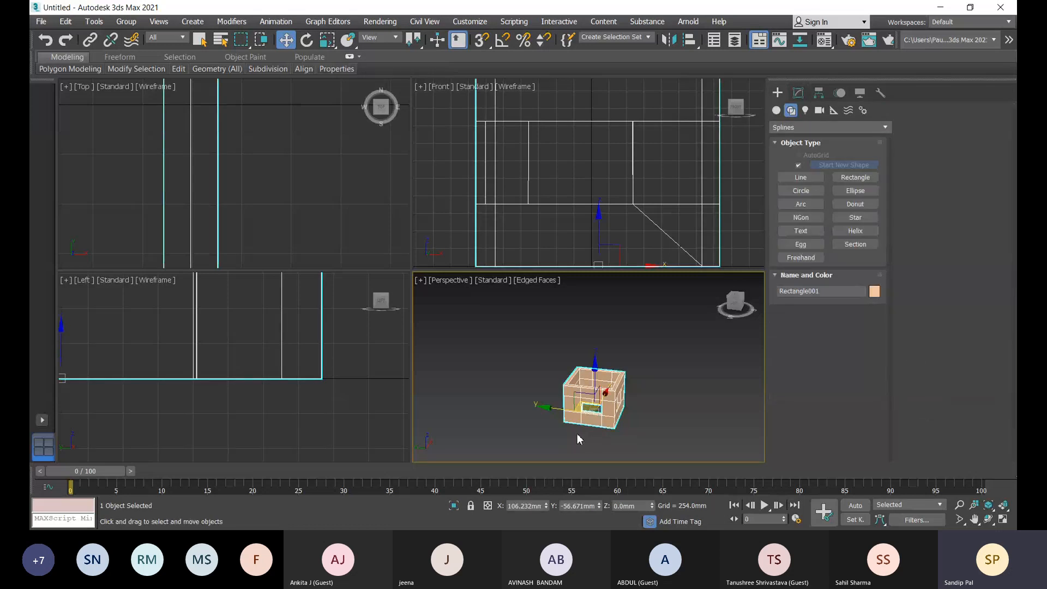
{"action": "key", "text": "Delete"}
{"action": "key", "text": "z"}
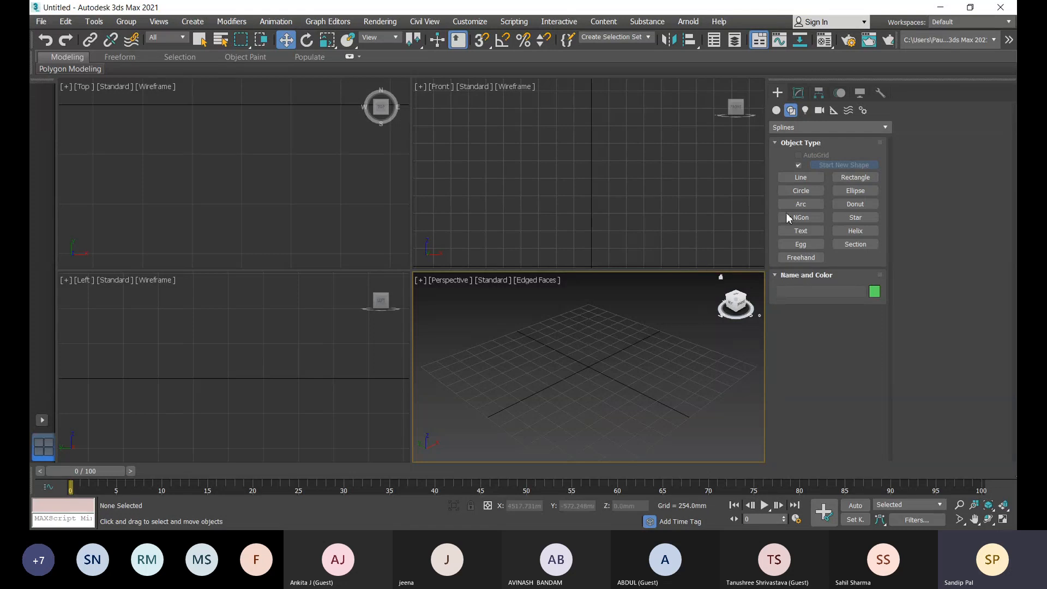
Create a standard box about 1787 mm long, 3261 mm wide and 694 mm high, with two width and two height segments
{"action": "left_click", "coordinate": [777, 111]}
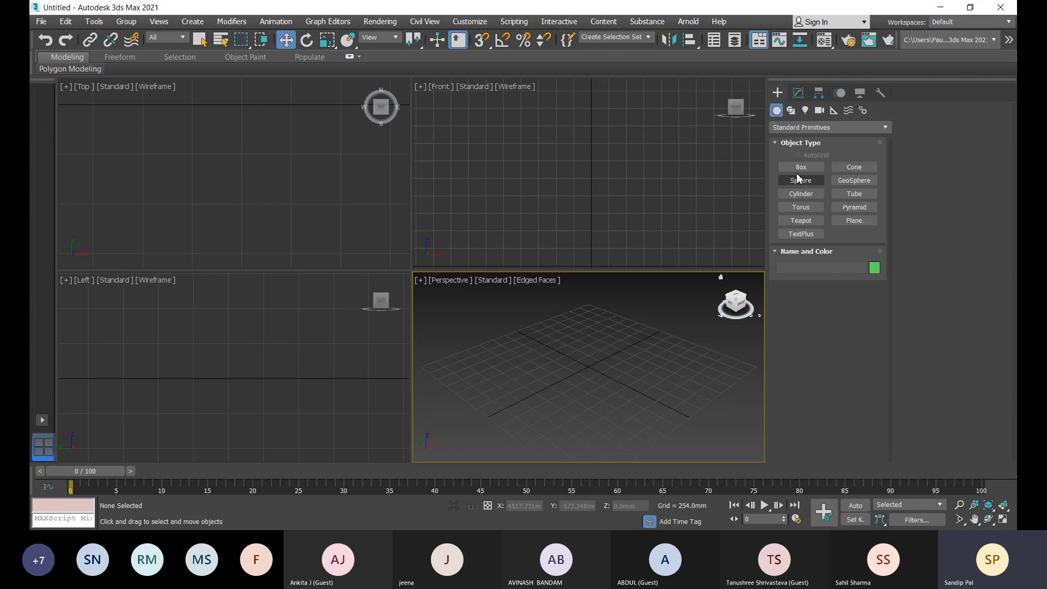
{"action": "left_click", "coordinate": [798, 170]}
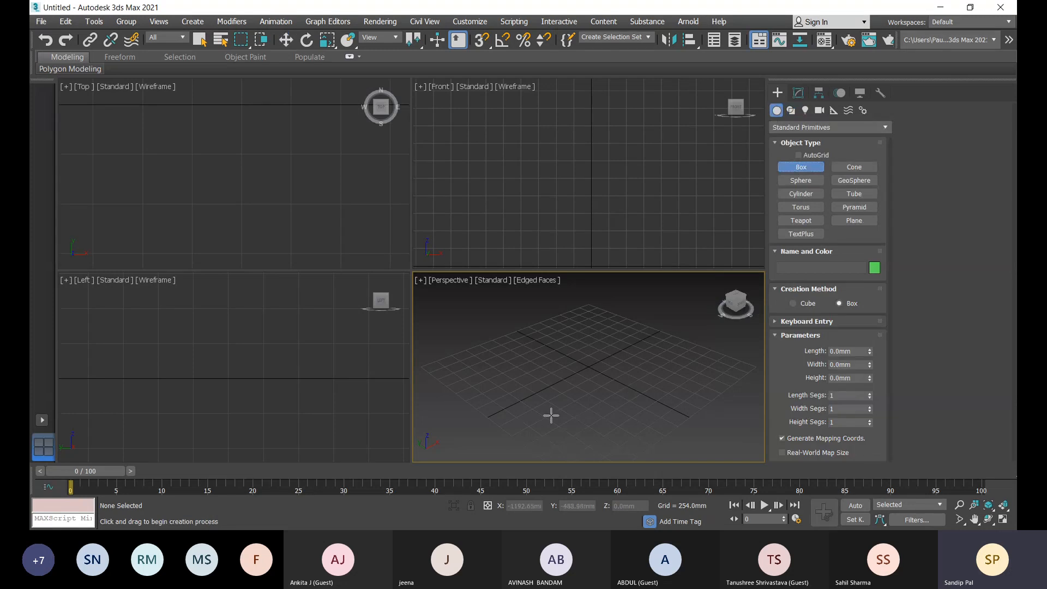
{"action": "middle_click_drag", "start_coordinate": [608, 392], "coordinate": [575, 402], "text": "alt"}
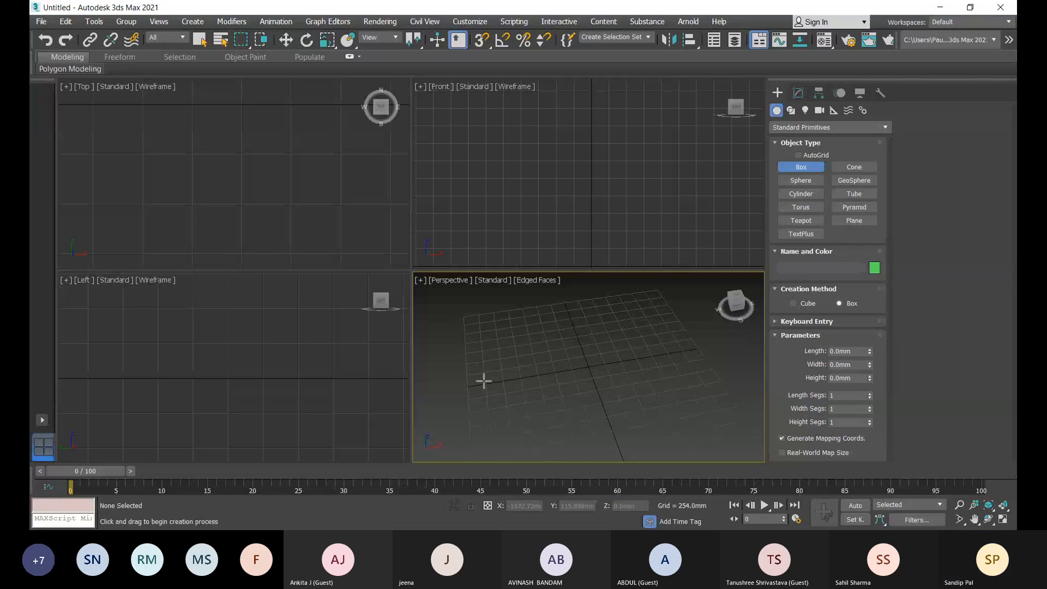
{"action": "left_click_drag", "start_coordinate": [483, 362], "coordinate": [737, 410]}
{"action": "left_click", "coordinate": [719, 365]}
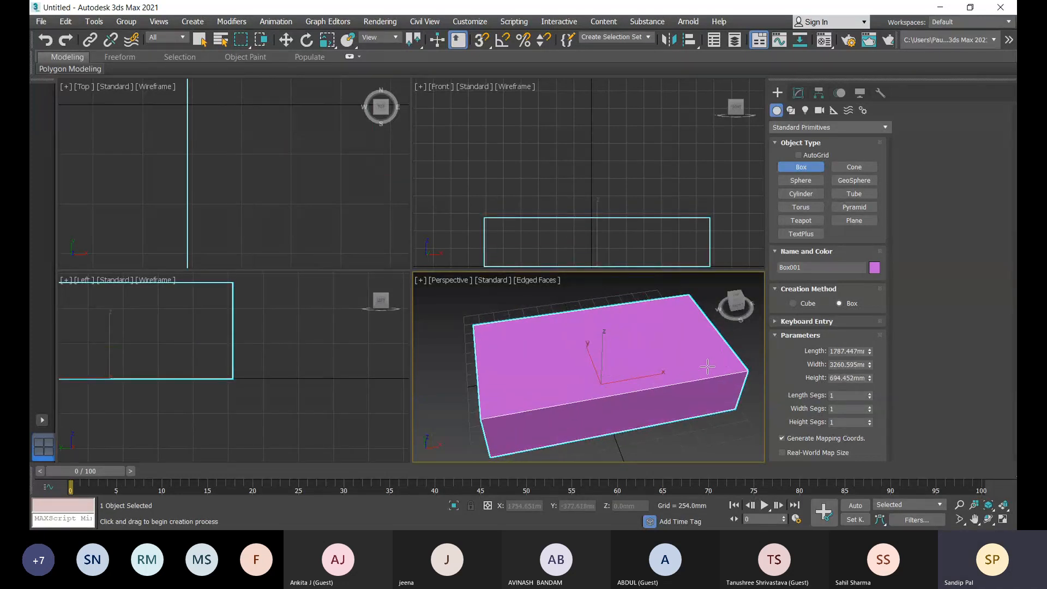
{"action": "left_click", "coordinate": [870, 407]}
{"action": "left_click", "coordinate": [871, 421]}
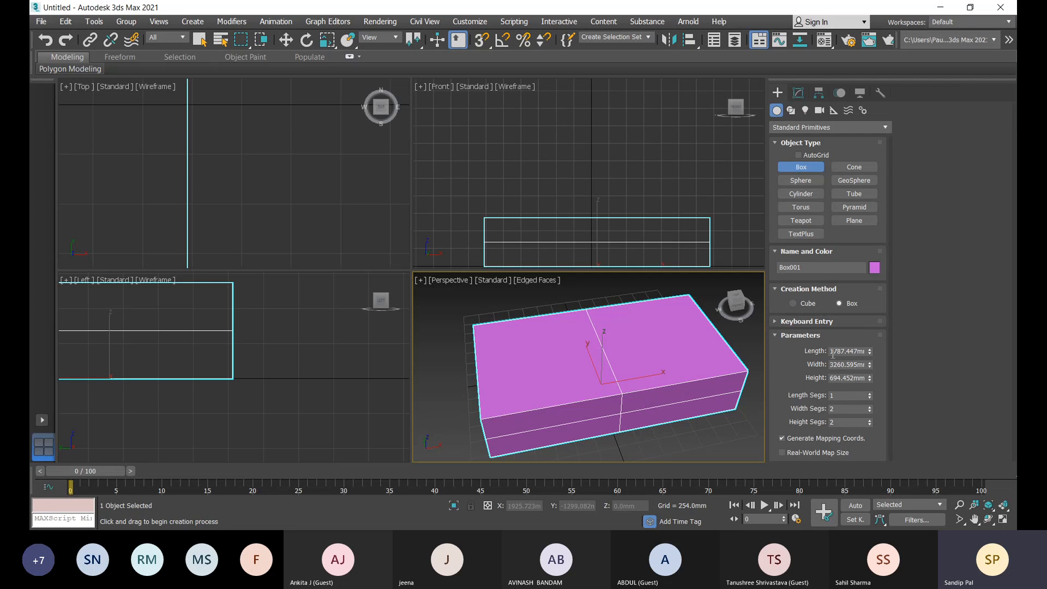
Set the box's length to 1800 mm, width to 3400 mm and height to 525 mm
{"action": "left_click_drag", "start_coordinate": [833, 351], "coordinate": [856, 353]}
{"action": "type", "text": "1800mm"}
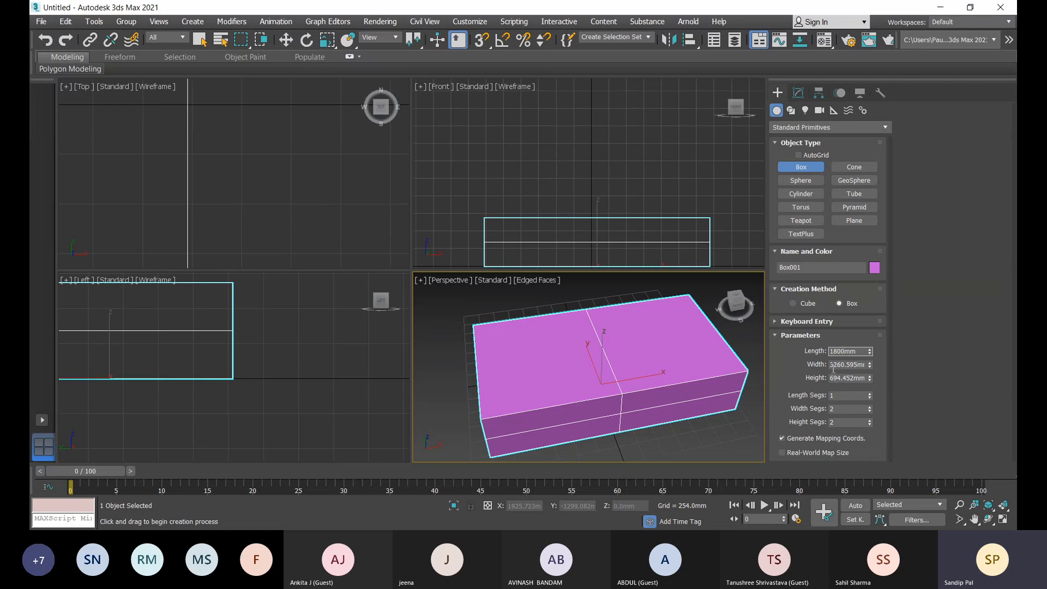
{"action": "left_click", "coordinate": [832, 365]}
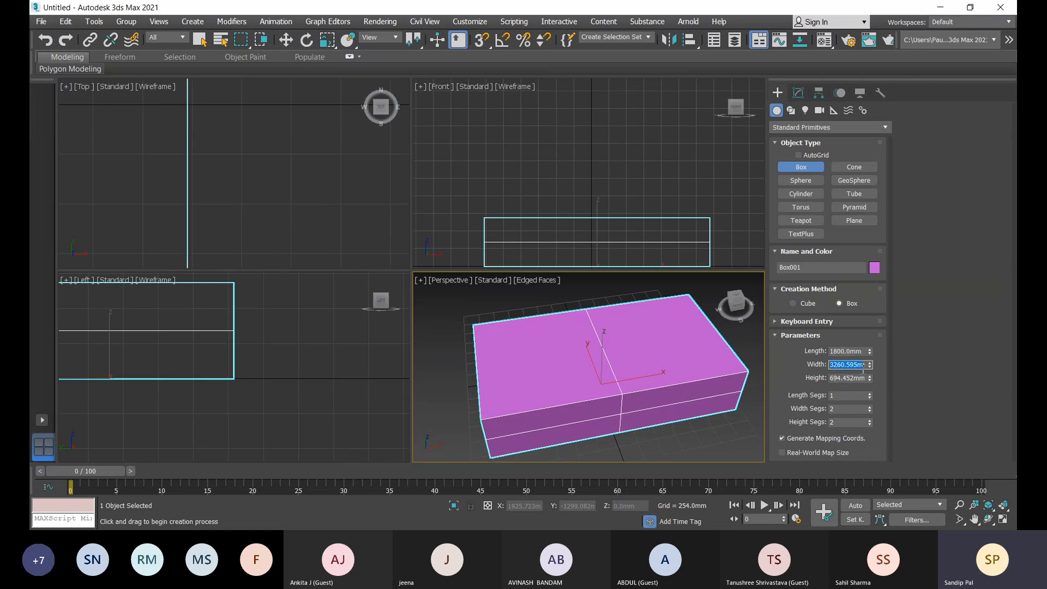
{"action": "left_click_drag", "start_coordinate": [867, 370], "coordinate": [870, 371]}
{"action": "type", "text": "3400"}
{"action": "key", "text": "Return"}
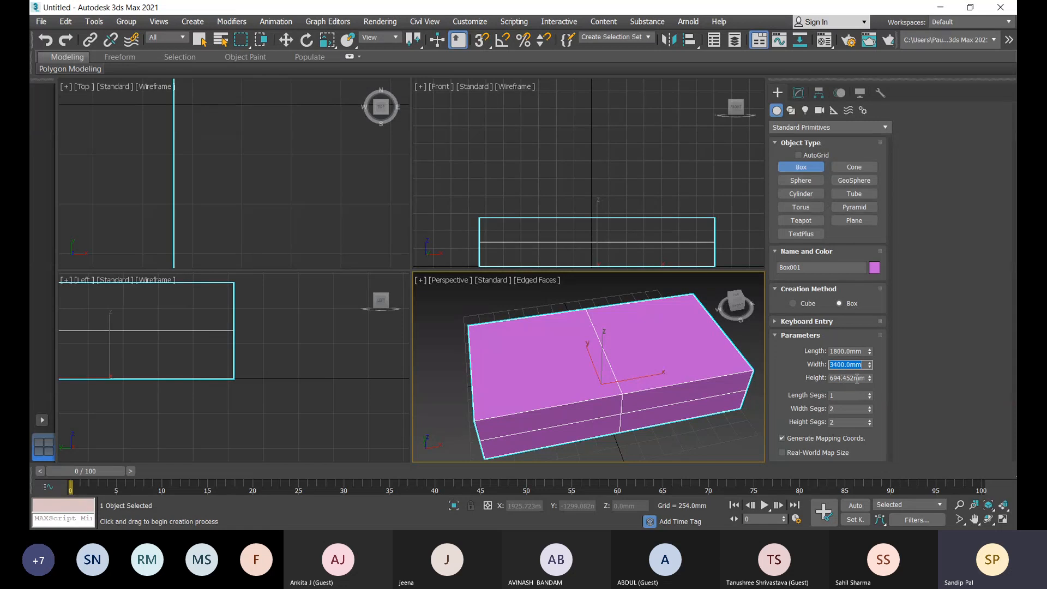
{"action": "left_click_drag", "start_coordinate": [855, 378], "coordinate": [830, 379]}
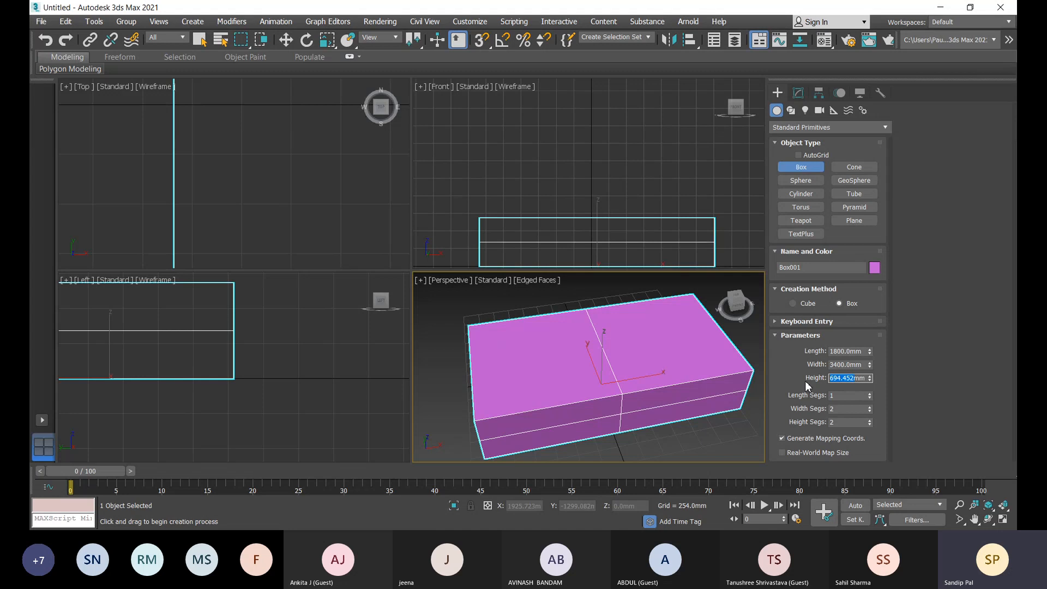
{"action": "type", "text": "525.0mm"}
{"action": "left_click", "coordinate": [852, 409]}
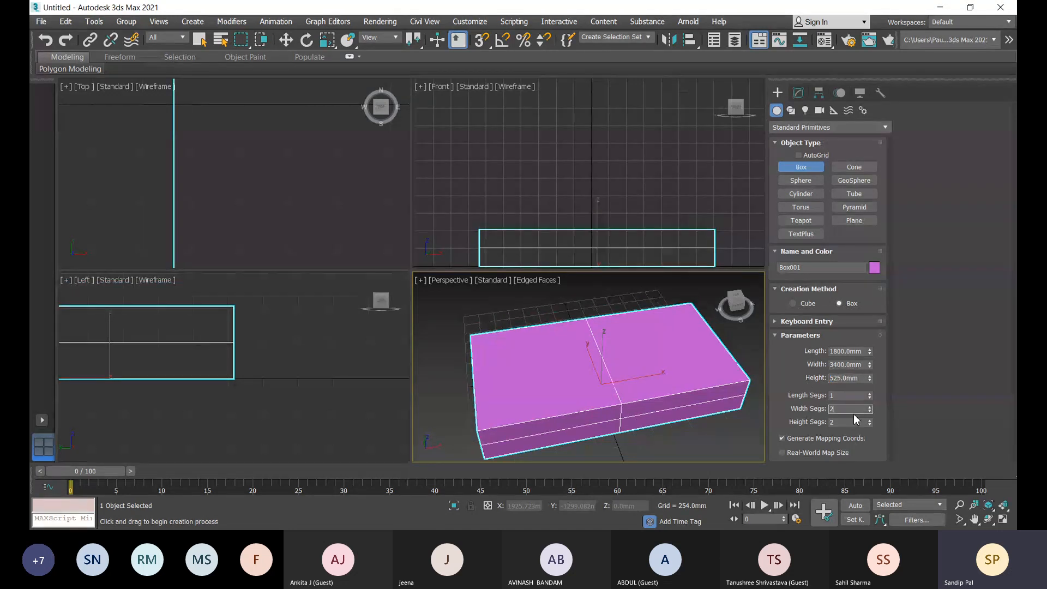
Finish box creation and convert the box to an Editable Poly
{"action": "scroll", "coordinate": [578, 422], "scroll_direction": "down", "scroll_amount": 4}
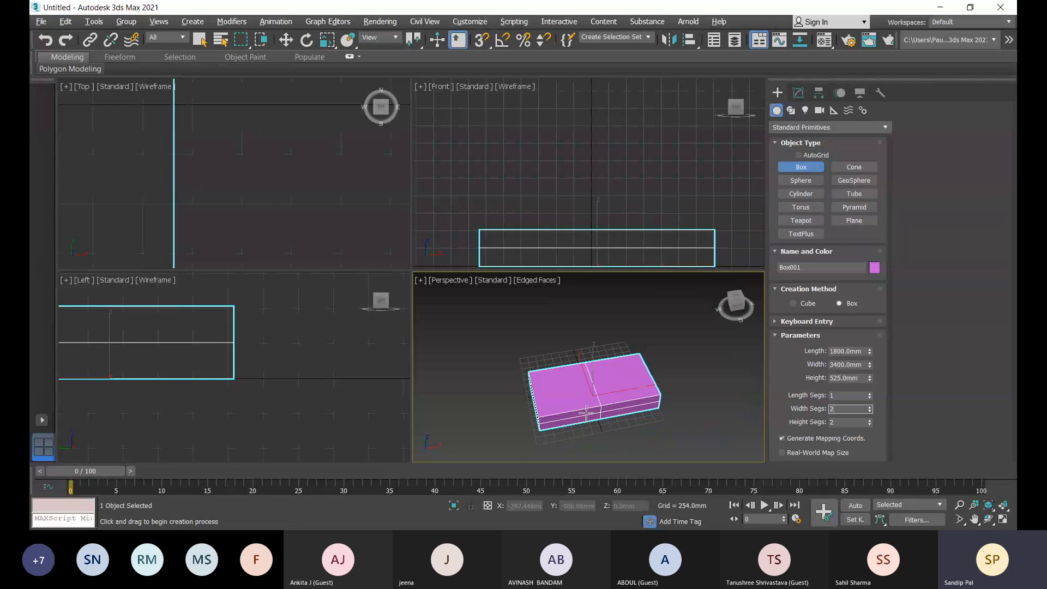
{"action": "middle_click_drag", "start_coordinate": [586, 413], "coordinate": [628, 423], "text": "alt"}
{"action": "scroll", "coordinate": [630, 422], "scroll_direction": "up", "scroll_amount": 3}
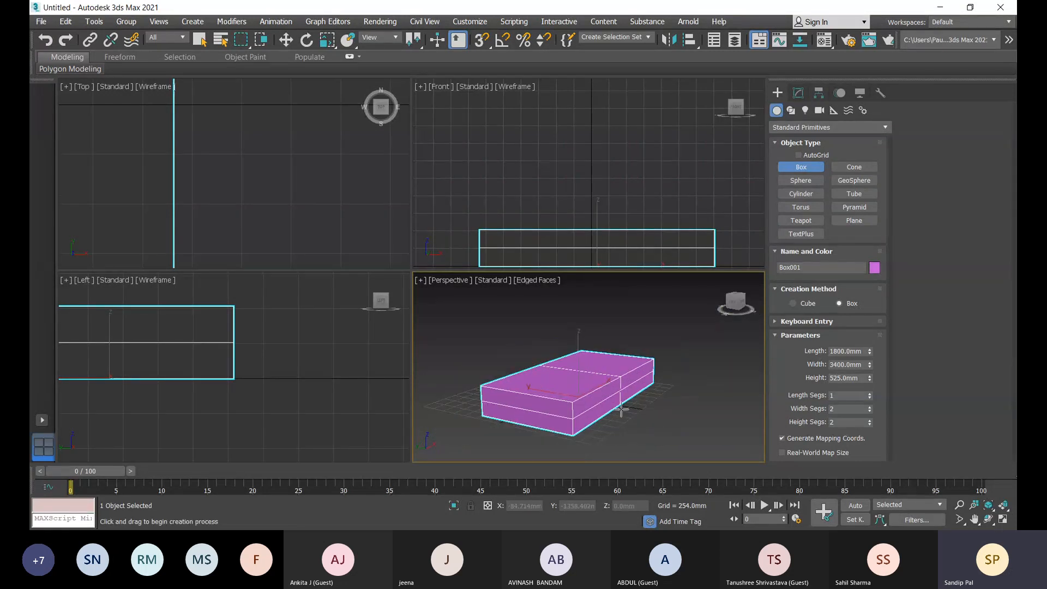
{"action": "middle_click_drag", "start_coordinate": [621, 409], "coordinate": [567, 418], "text": "alt"}
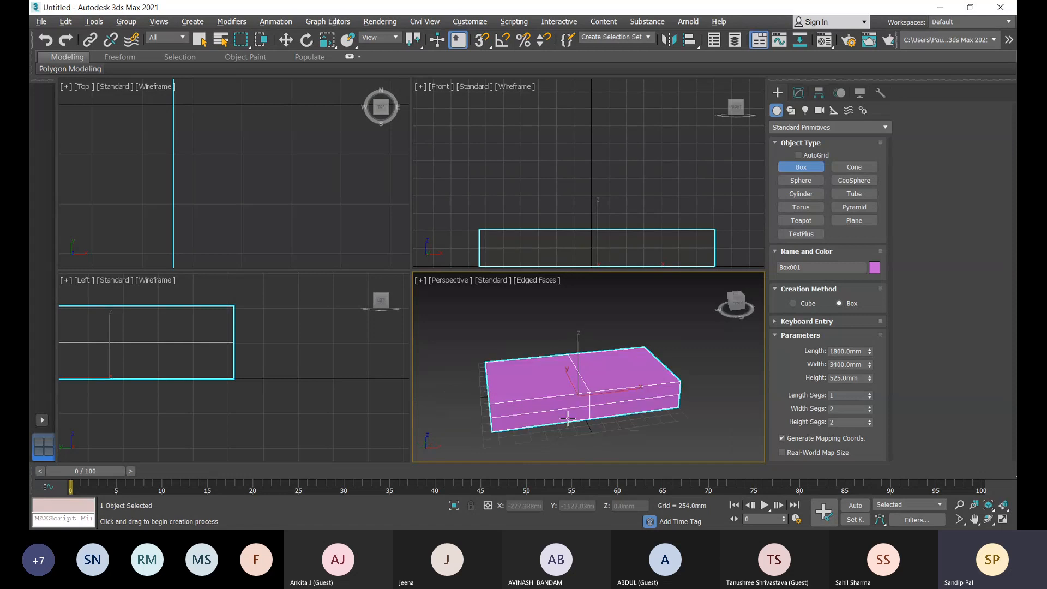
{"action": "right_click", "coordinate": [532, 392]}
{"action": "right_click", "coordinate": [530, 389]}
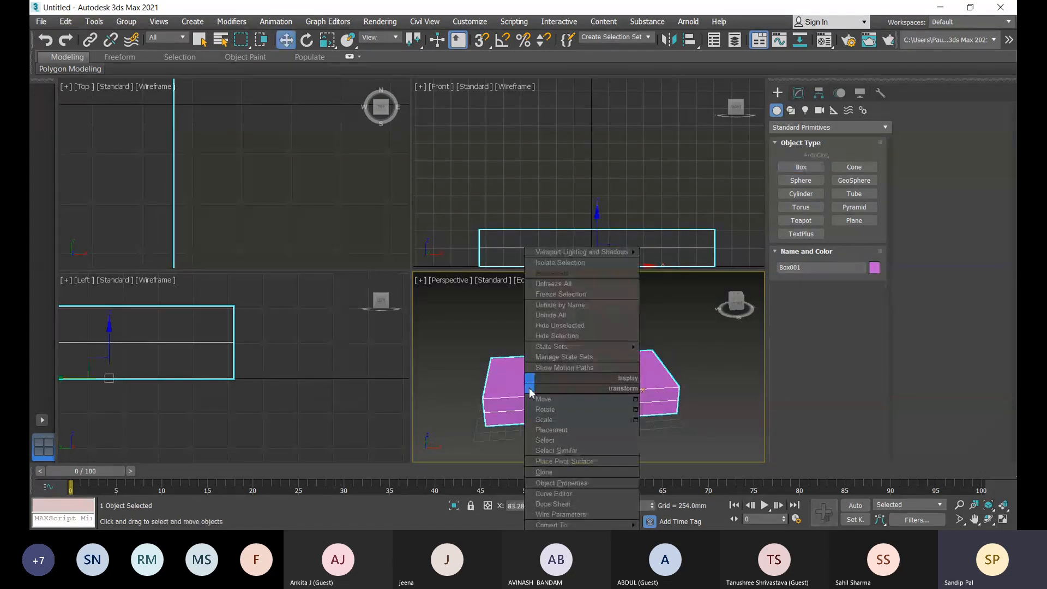
{"action": "mouse_move", "coordinate": [559, 525]}
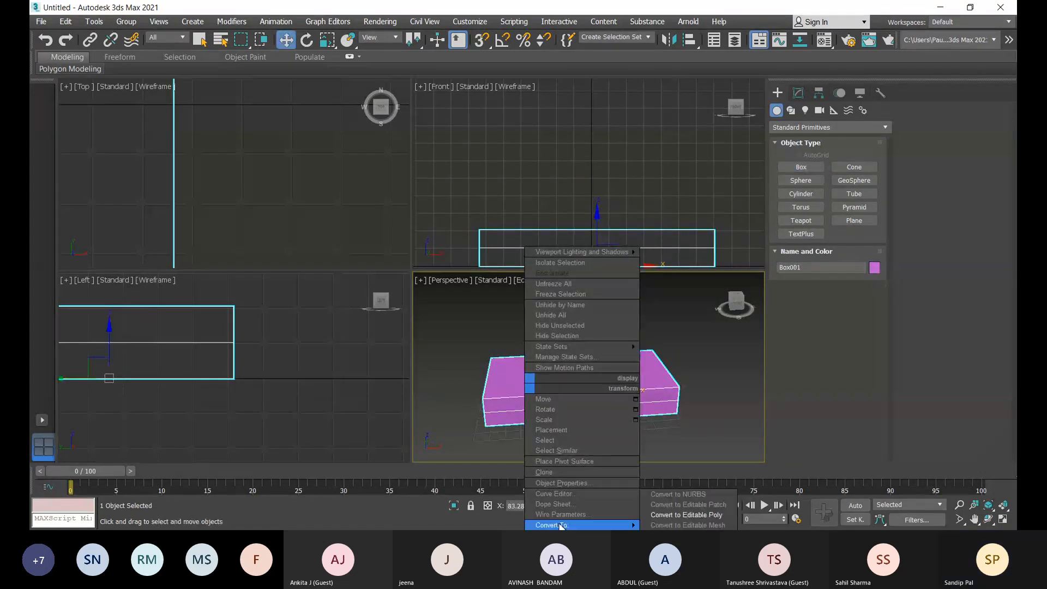
{"action": "left_click", "coordinate": [681, 516]}
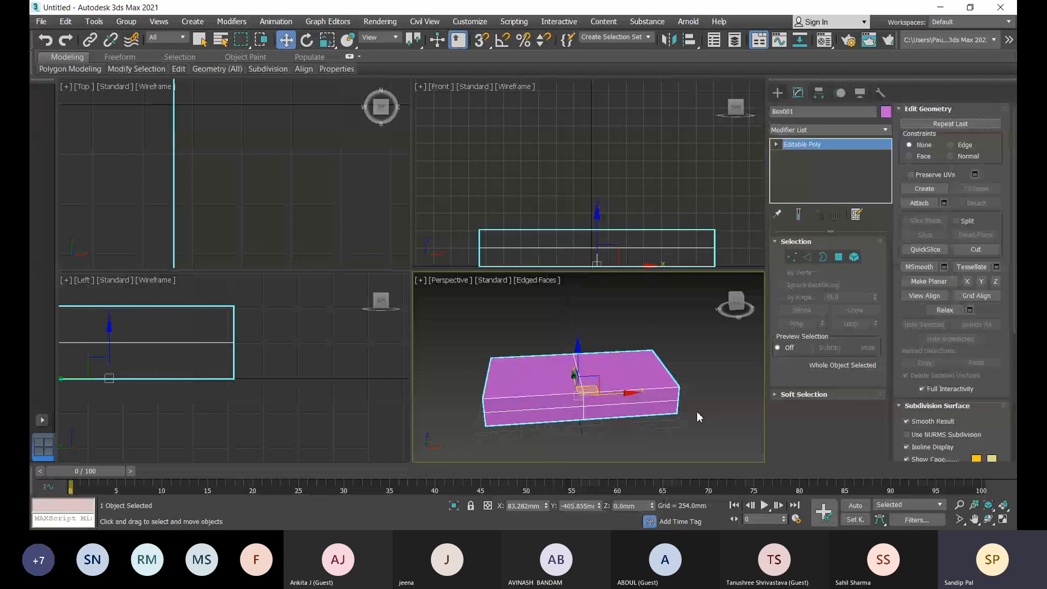
Frame the whole box in the Top, Front and Left views and enter Vertex sub-object level
{"action": "middle_click_drag", "start_coordinate": [695, 414], "coordinate": [560, 416], "text": "alt"}
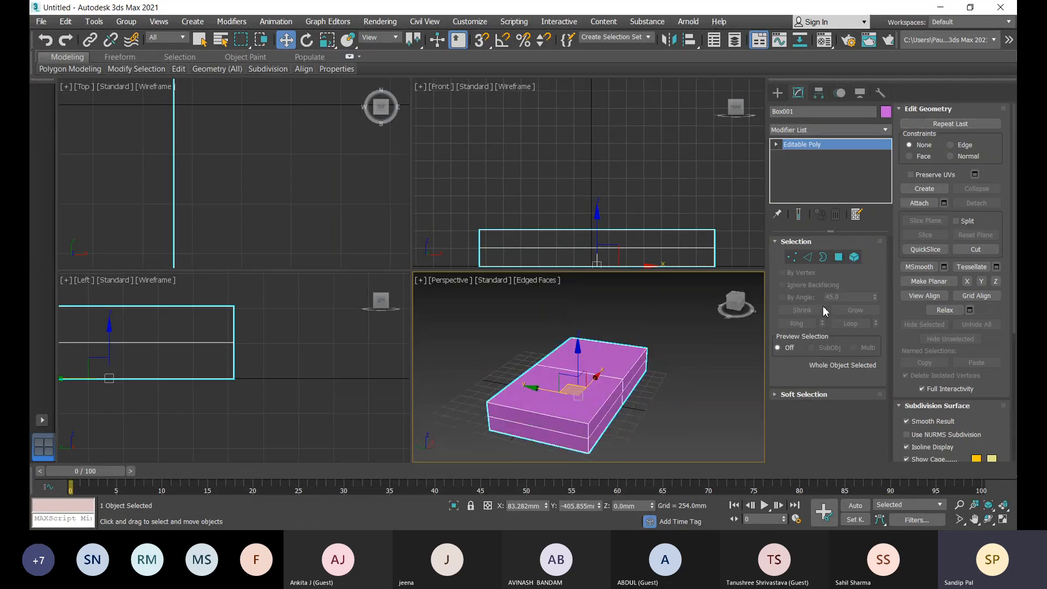
{"action": "scroll", "coordinate": [277, 335], "scroll_direction": "down", "scroll_amount": 3}
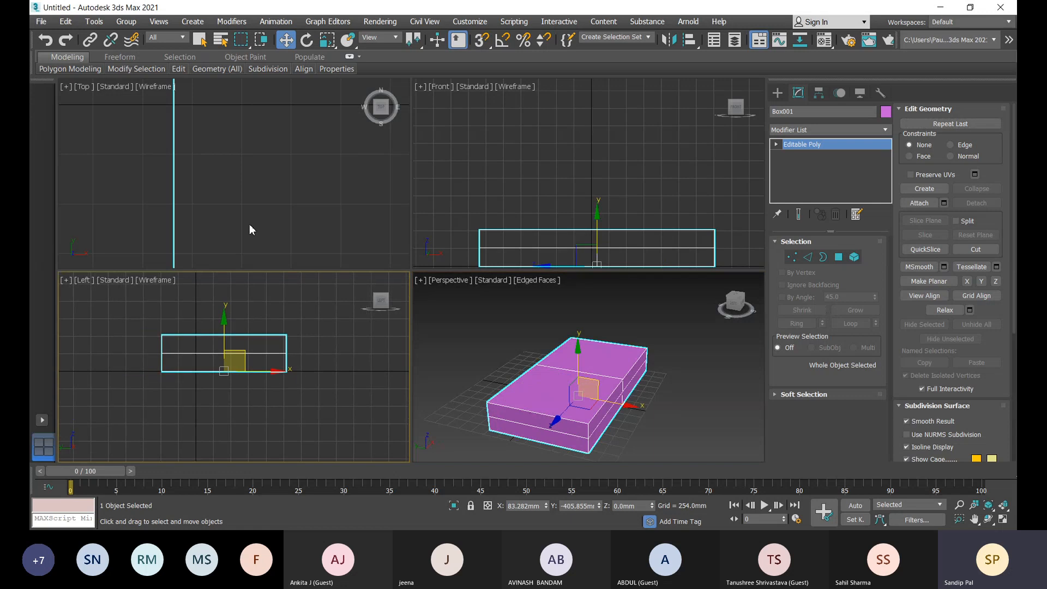
{"action": "scroll", "coordinate": [247, 226], "scroll_direction": "down", "scroll_amount": 3}
{"action": "scroll", "coordinate": [241, 217], "scroll_direction": "down", "scroll_amount": 3}
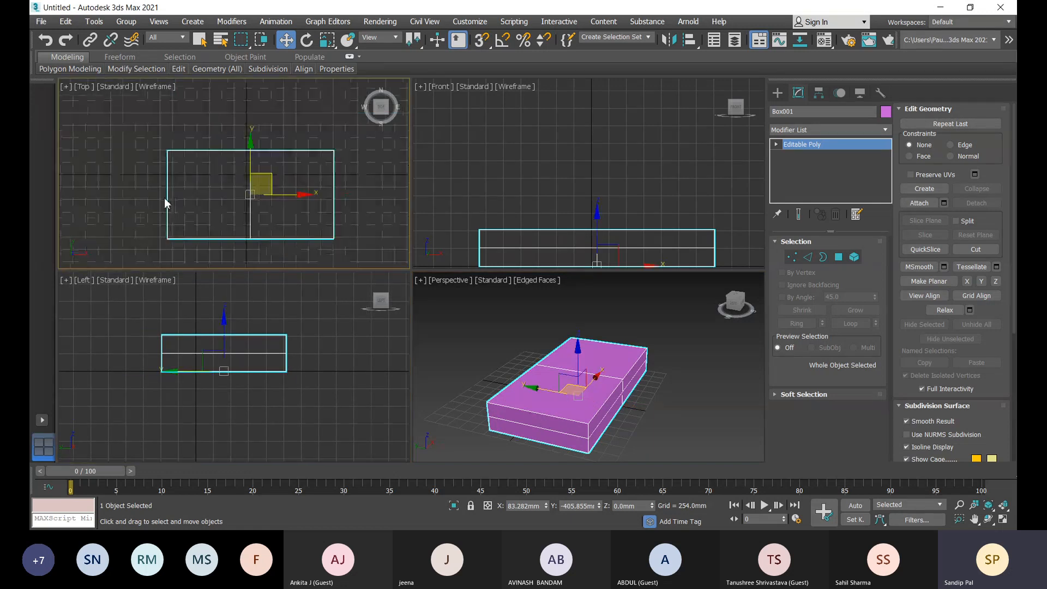
{"action": "middle_click_drag", "start_coordinate": [140, 189], "coordinate": [140, 174]}
{"action": "middle_click_drag", "start_coordinate": [563, 209], "coordinate": [540, 165]}
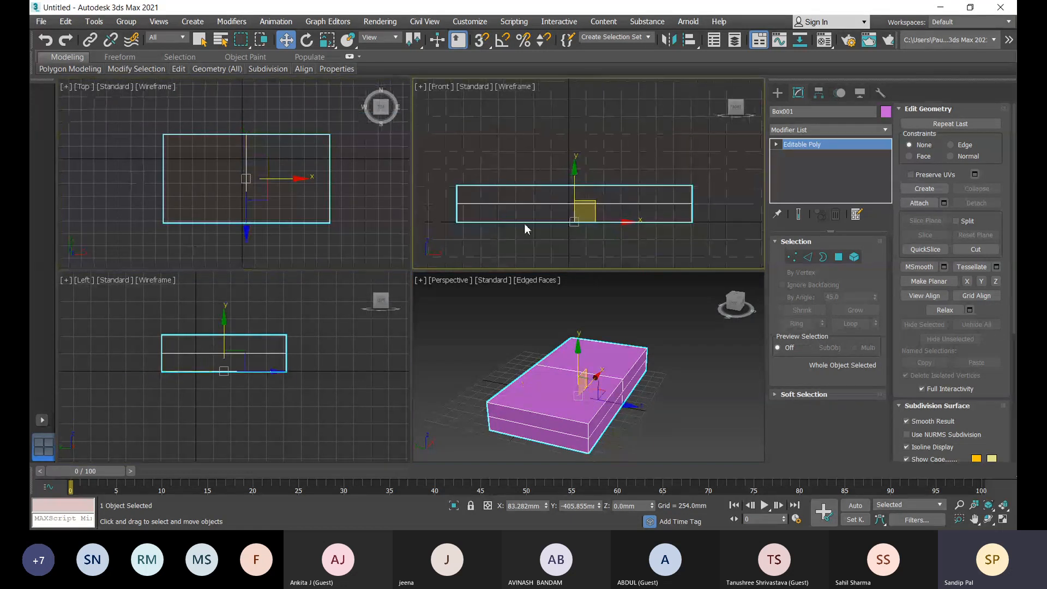
{"action": "left_click", "coordinate": [792, 257]}
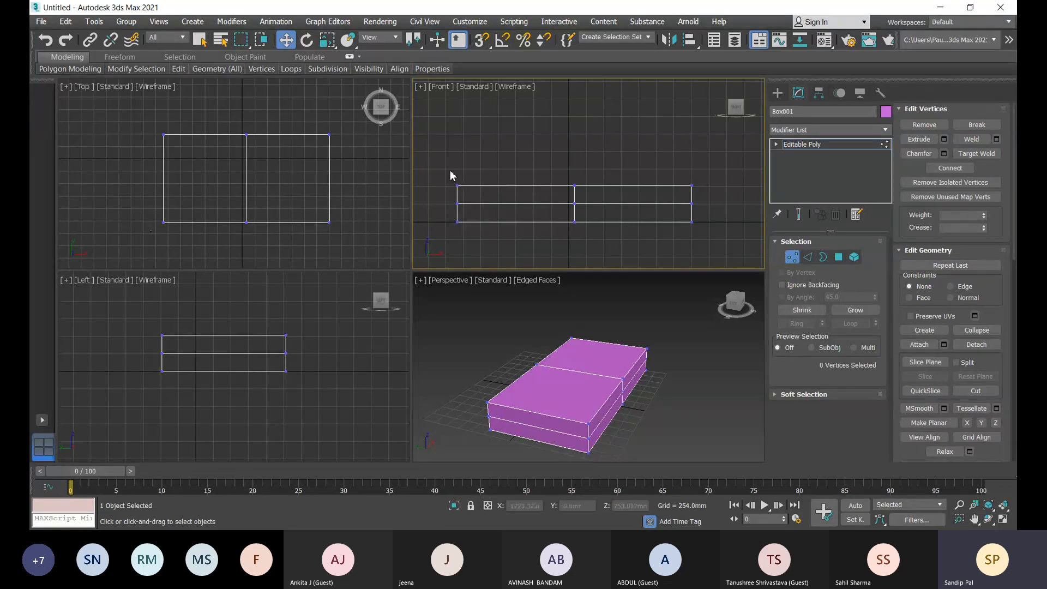
Try selecting the box's left-end vertices in the Front view, and select all its vertices in the Left view instead
{"action": "left_click_drag", "start_coordinate": [445, 163], "coordinate": [468, 243]}
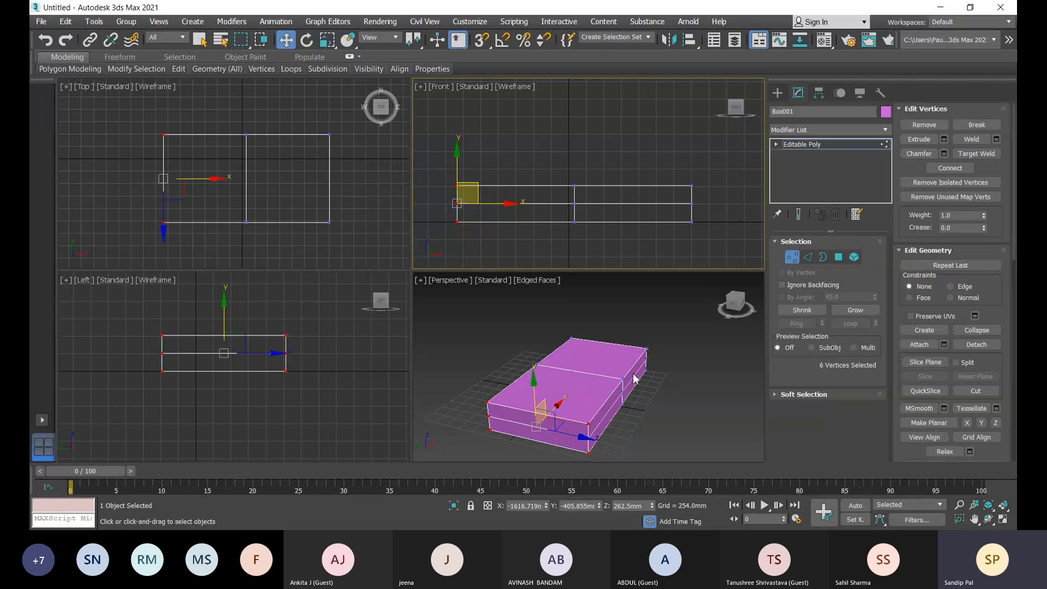
{"action": "left_click", "coordinate": [235, 408]}
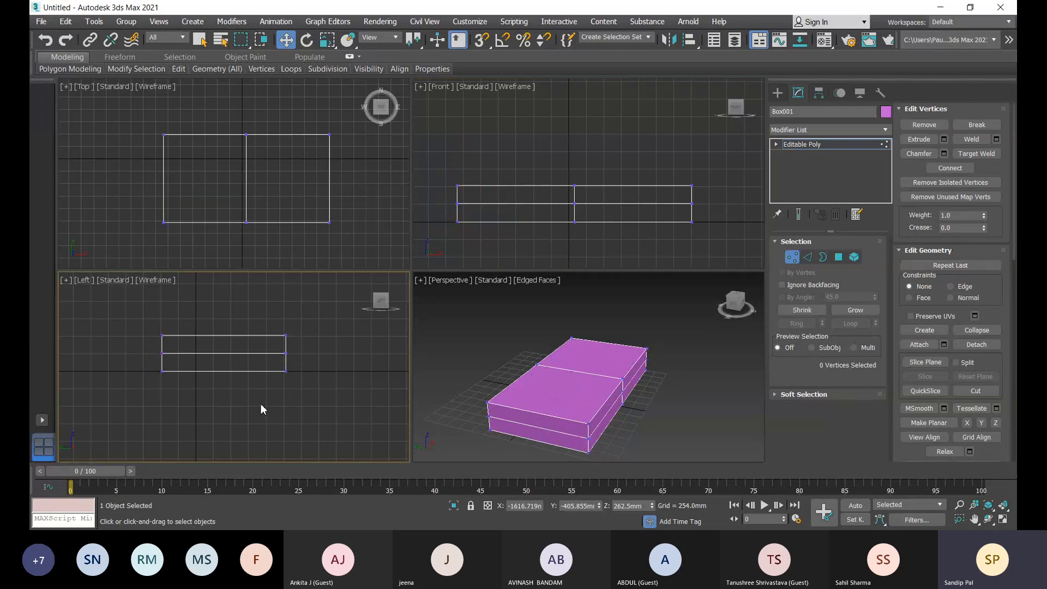
{"action": "left_click_drag", "start_coordinate": [132, 315], "coordinate": [311, 387]}
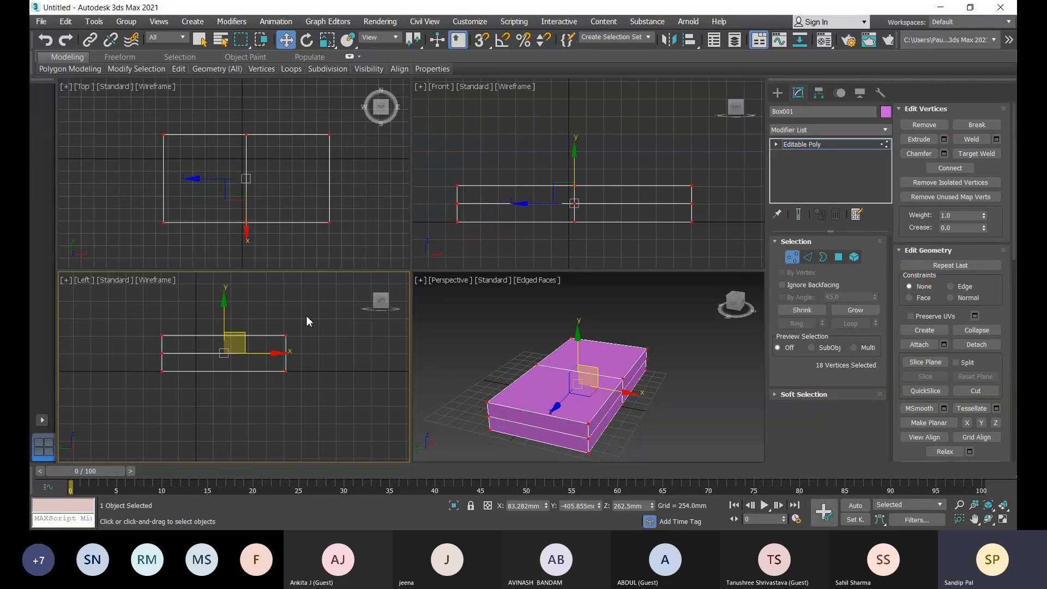
Clear the selection and delete the six vertices at the box's left end in the Front view, leaving only the right half
{"action": "left_click", "coordinate": [494, 246]}
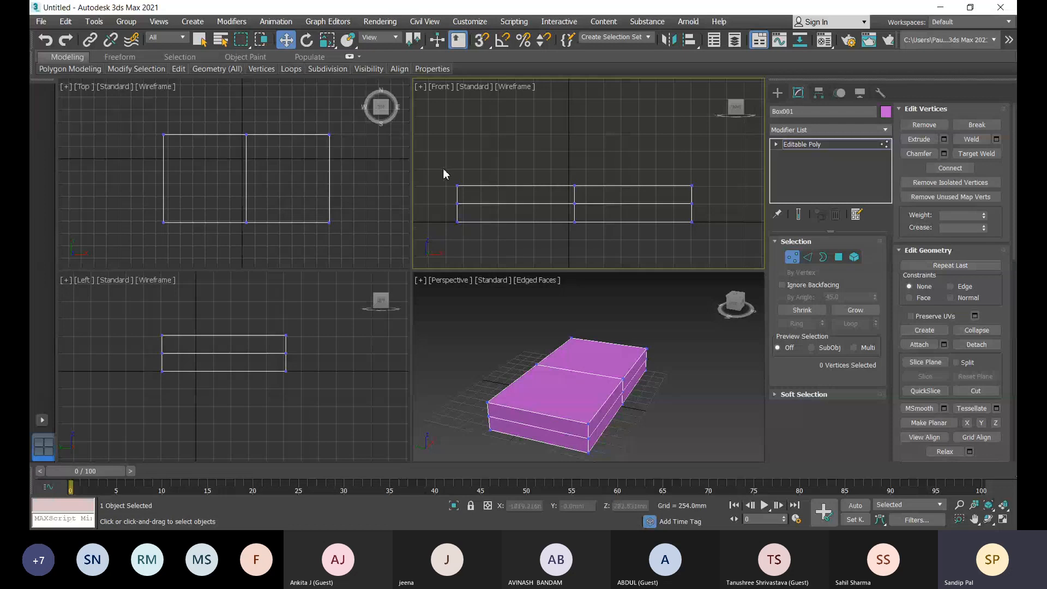
{"action": "left_click_drag", "start_coordinate": [445, 174], "coordinate": [479, 242]}
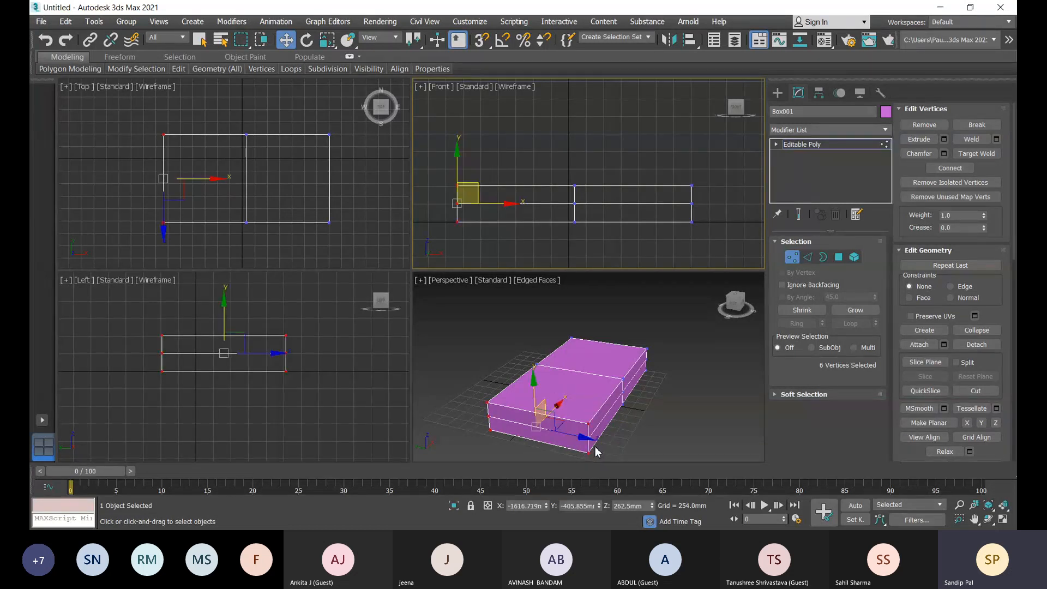
{"action": "key", "text": "Delete"}
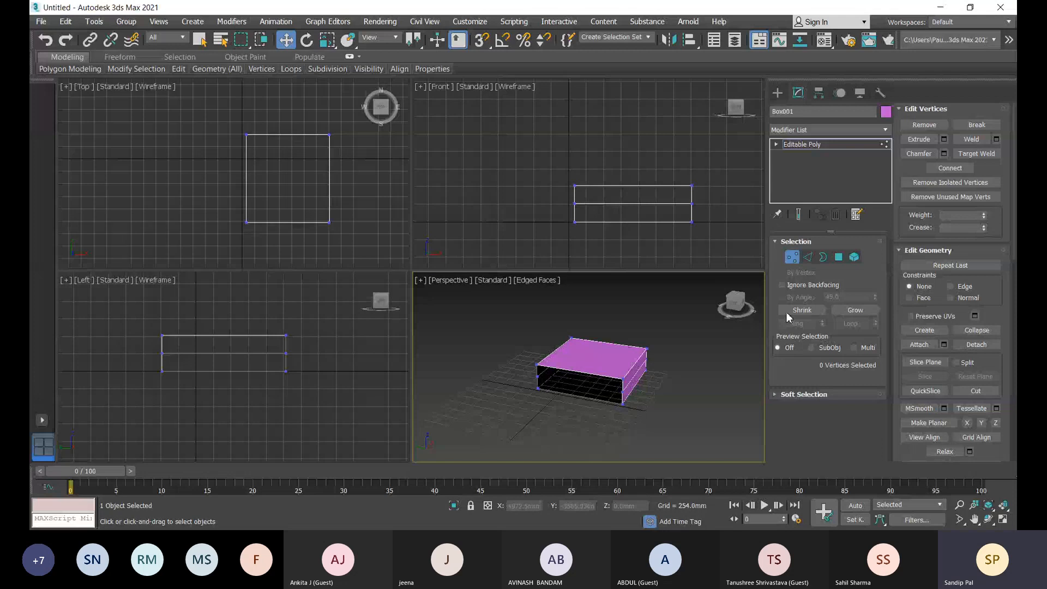
Apply a Symmetry modifier to the half box, mirrored along the X axis
{"action": "left_click", "coordinate": [816, 130]}
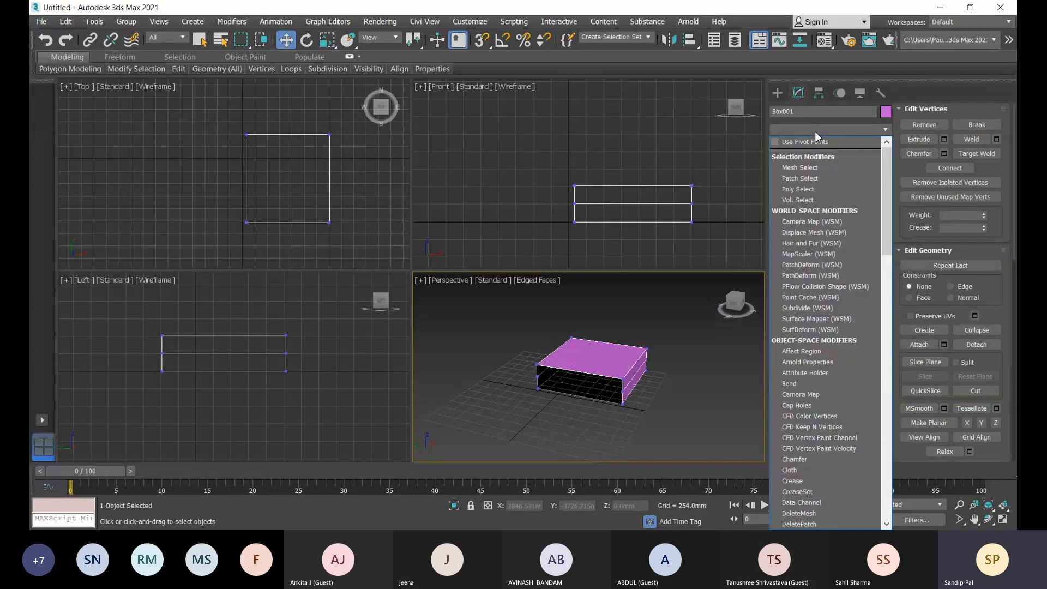
{"action": "scroll", "coordinate": [815, 131], "scroll_direction": "down", "scroll_amount": 15}
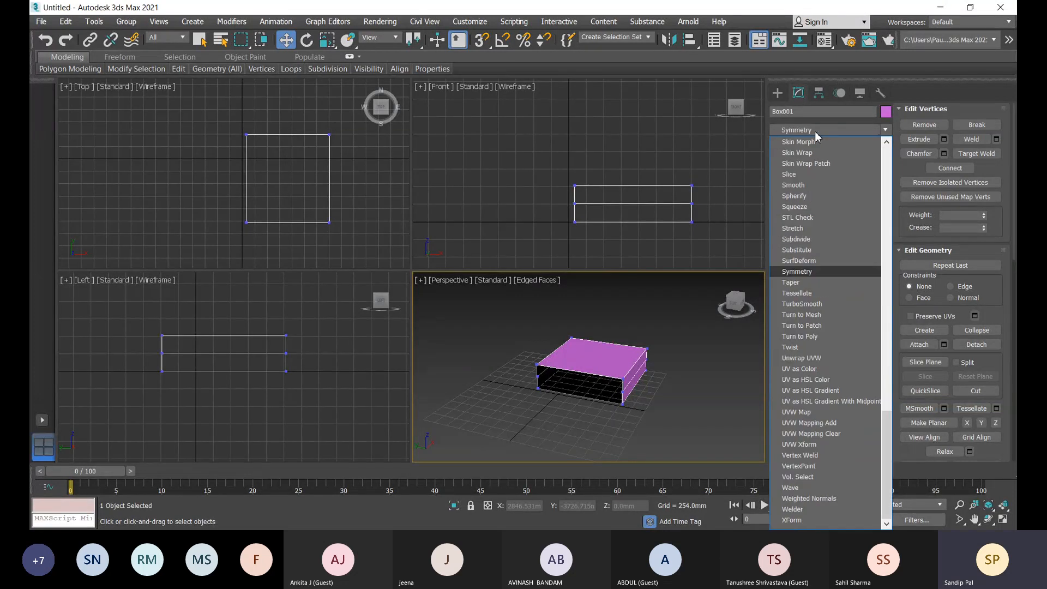
{"action": "left_click", "coordinate": [803, 274]}
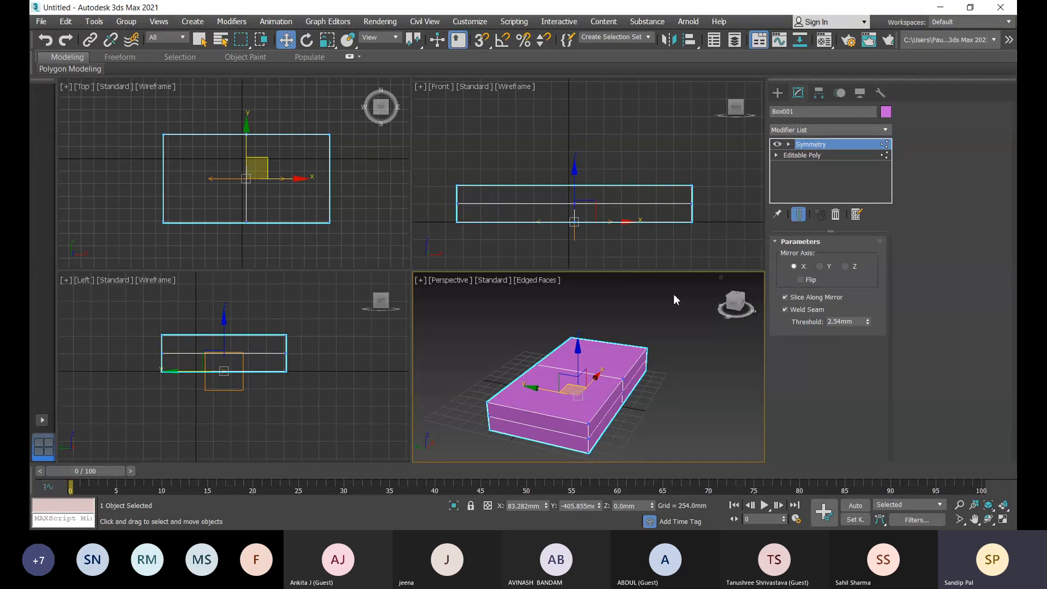
Return to the Editable Poly's Vertex level and start a QuickSlice crosswise near the upper edge of the half box in the Top view
{"action": "left_click", "coordinate": [820, 156]}
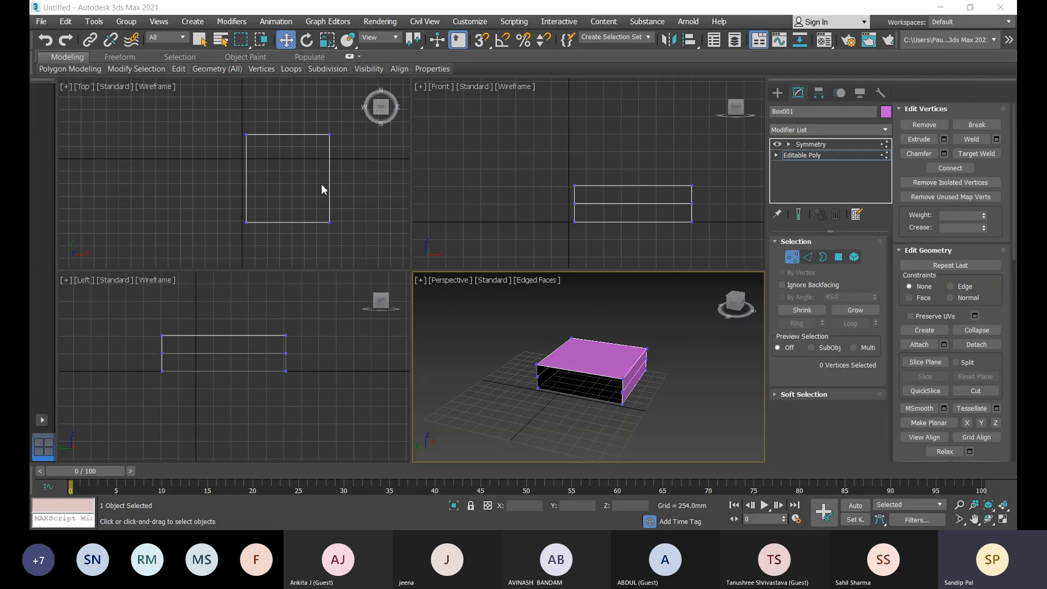
{"action": "scroll", "coordinate": [316, 169], "scroll_direction": "up", "scroll_amount": 2}
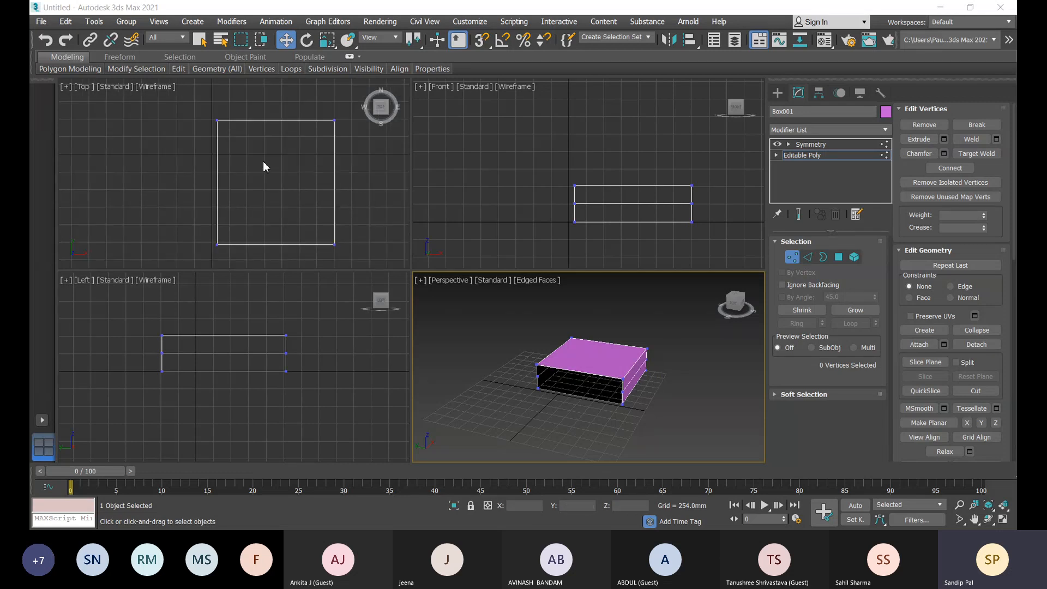
{"action": "middle_click_drag", "start_coordinate": [263, 161], "coordinate": [215, 146]}
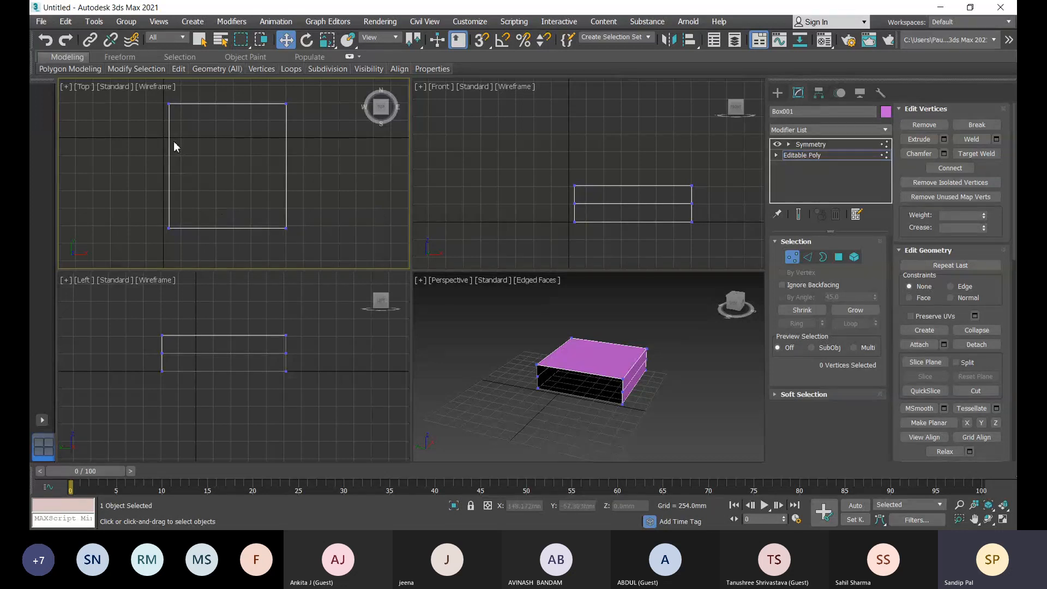
{"action": "left_click", "coordinate": [925, 391]}
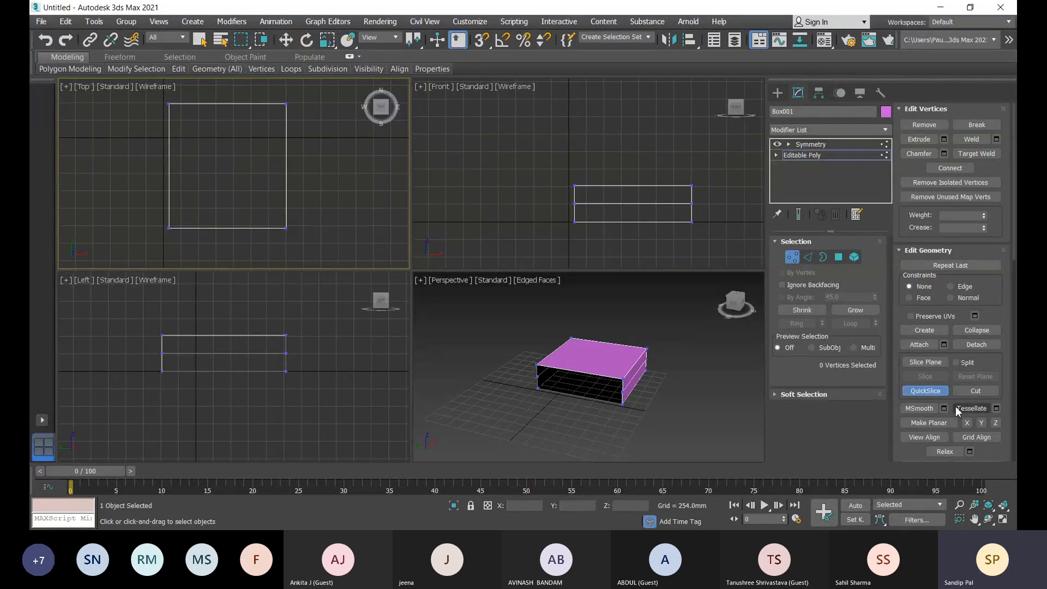
{"action": "left_click", "coordinate": [172, 132]}
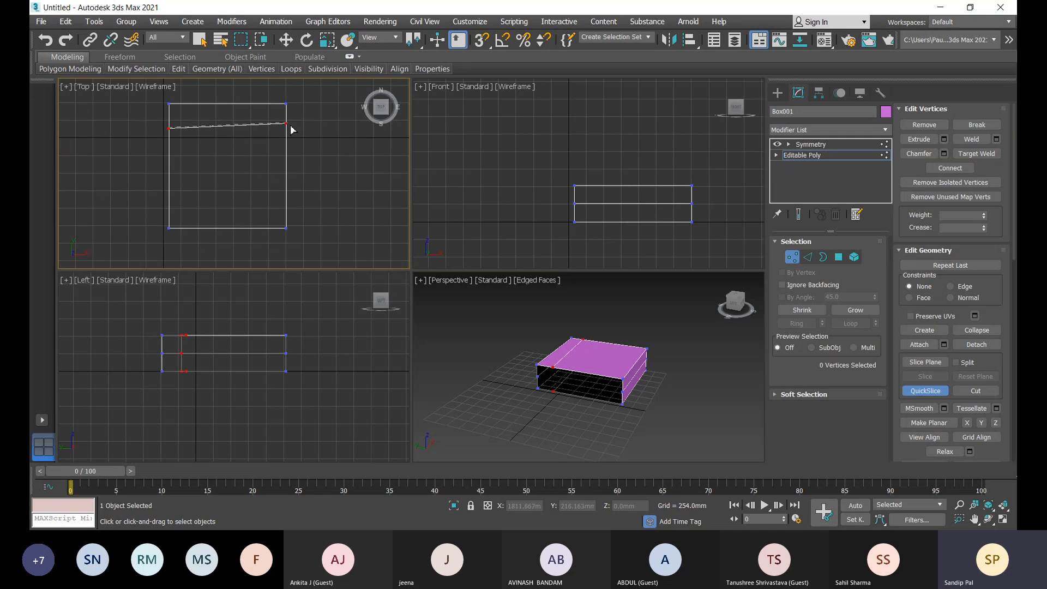
{"action": "scroll", "coordinate": [292, 137], "scroll_direction": "up", "scroll_amount": 3}
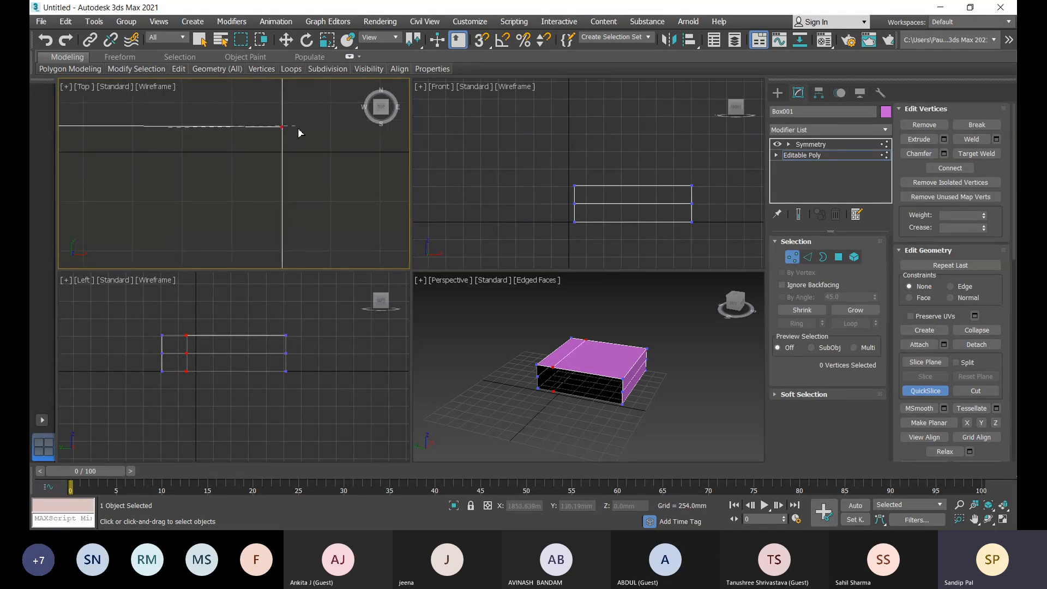
{"action": "scroll", "coordinate": [297, 135], "scroll_direction": "down", "scroll_amount": 3}
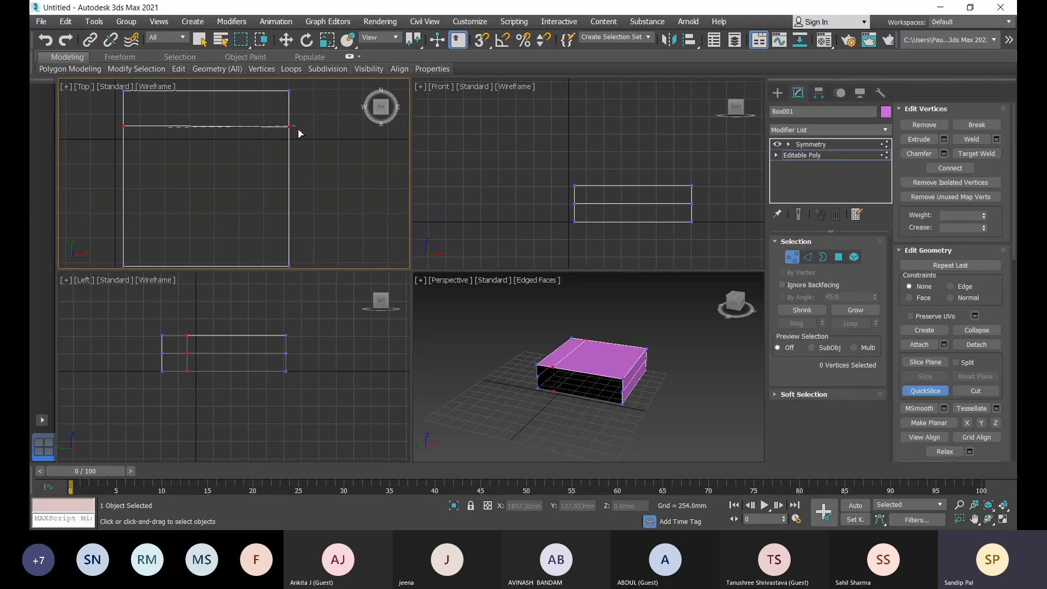
{"action": "scroll", "coordinate": [298, 133], "scroll_direction": "up", "scroll_amount": 3}
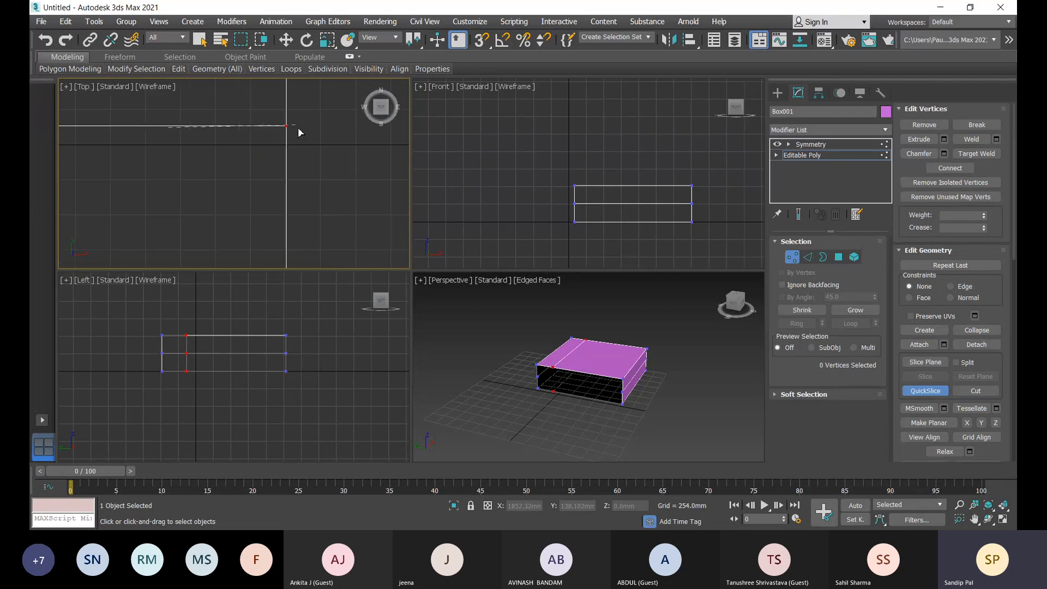
{"action": "right_click", "coordinate": [307, 132]}
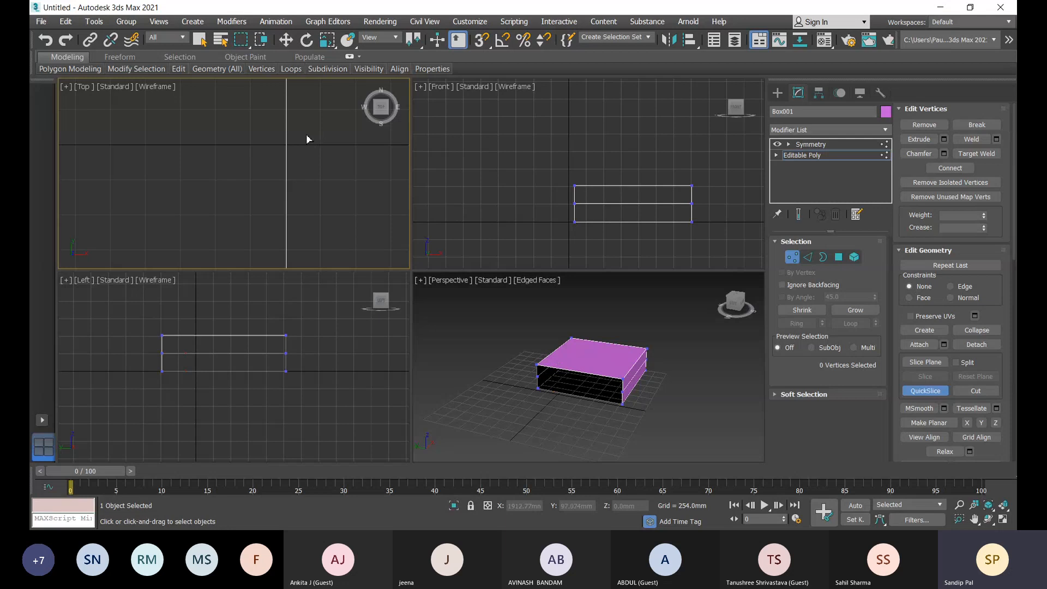
{"action": "scroll", "coordinate": [306, 137], "scroll_direction": "down", "scroll_amount": 3}
{"action": "middle_click_drag", "start_coordinate": [306, 140], "coordinate": [318, 144]}
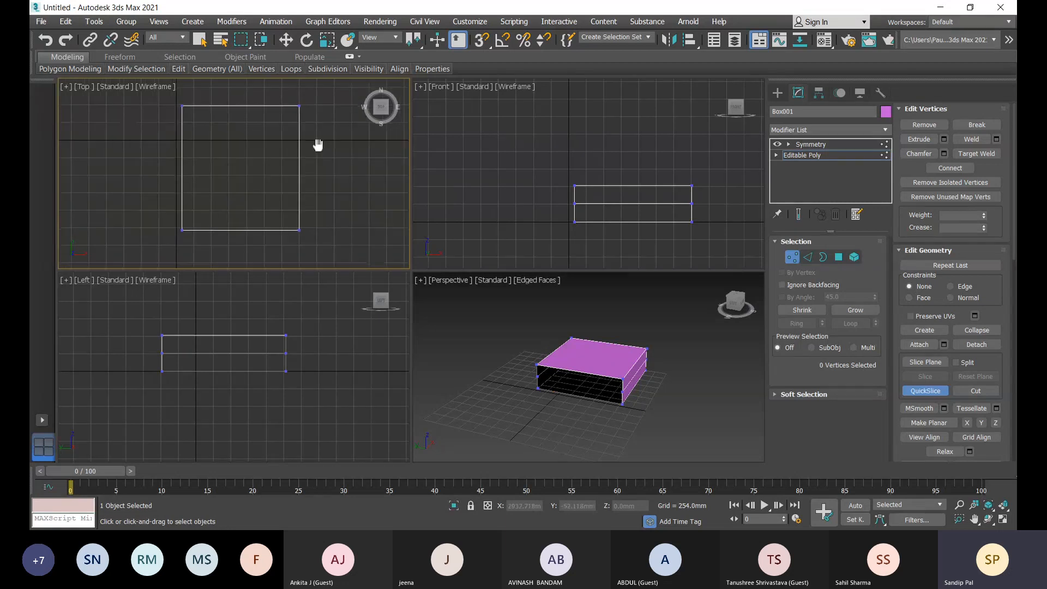
QuickSlice straight across the box's width near its rear edge in the Top view
{"action": "left_click", "coordinate": [925, 390]}
{"action": "left_click", "coordinate": [925, 391]}
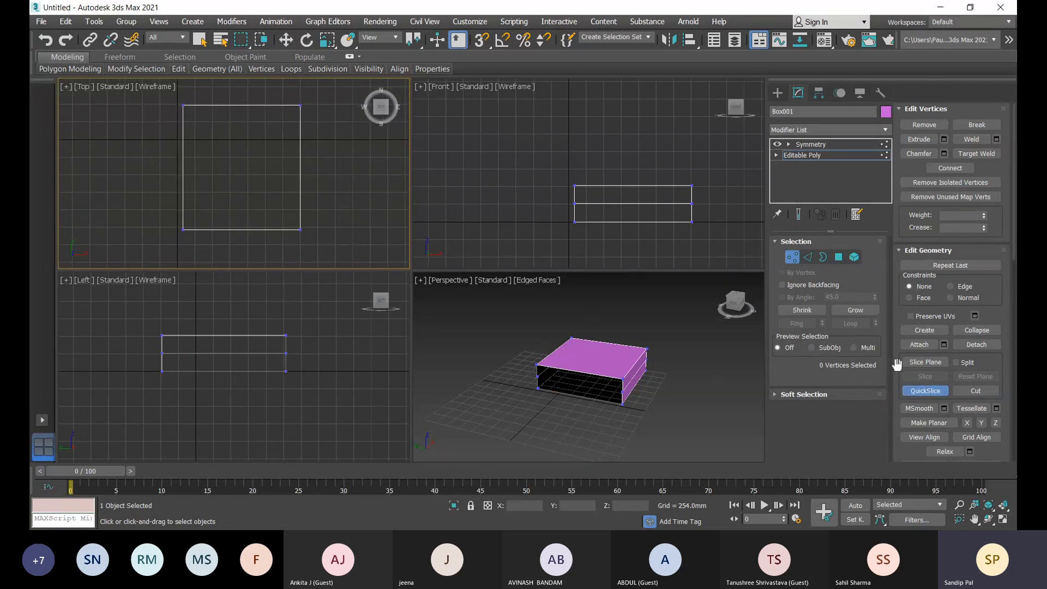
{"action": "scroll", "coordinate": [217, 145], "scroll_direction": "up", "scroll_amount": 2}
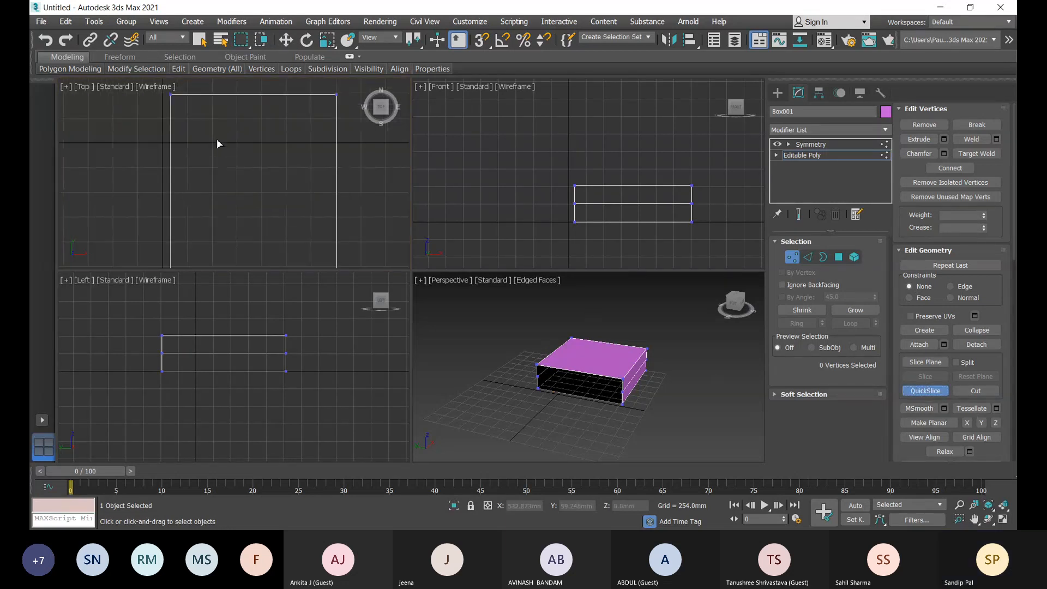
{"action": "left_click", "coordinate": [172, 154]}
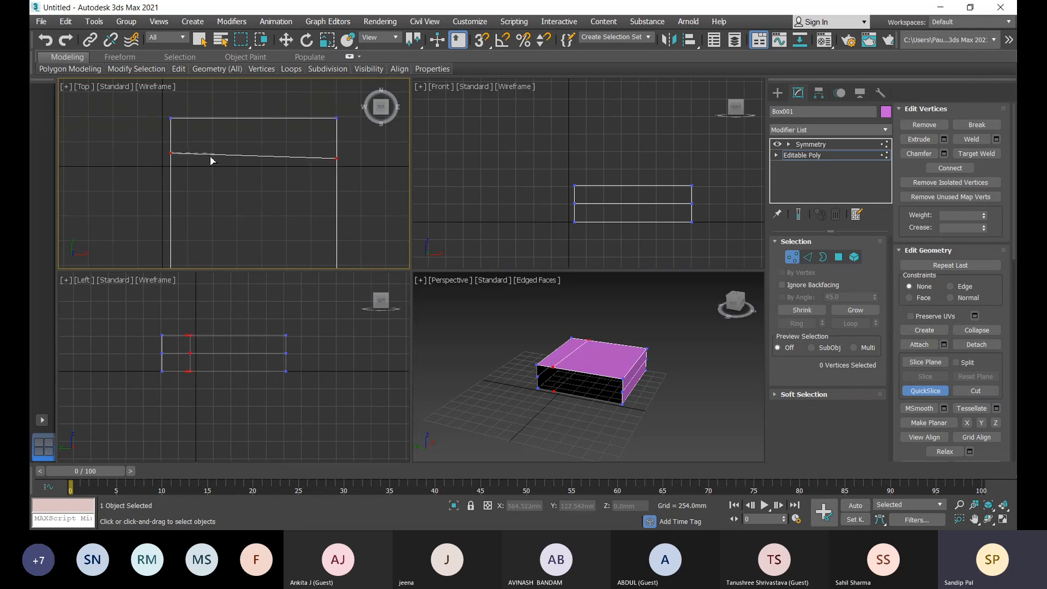
{"action": "left_click", "coordinate": [343, 158]}
{"action": "scroll", "coordinate": [306, 164], "scroll_direction": "down", "scroll_amount": 2}
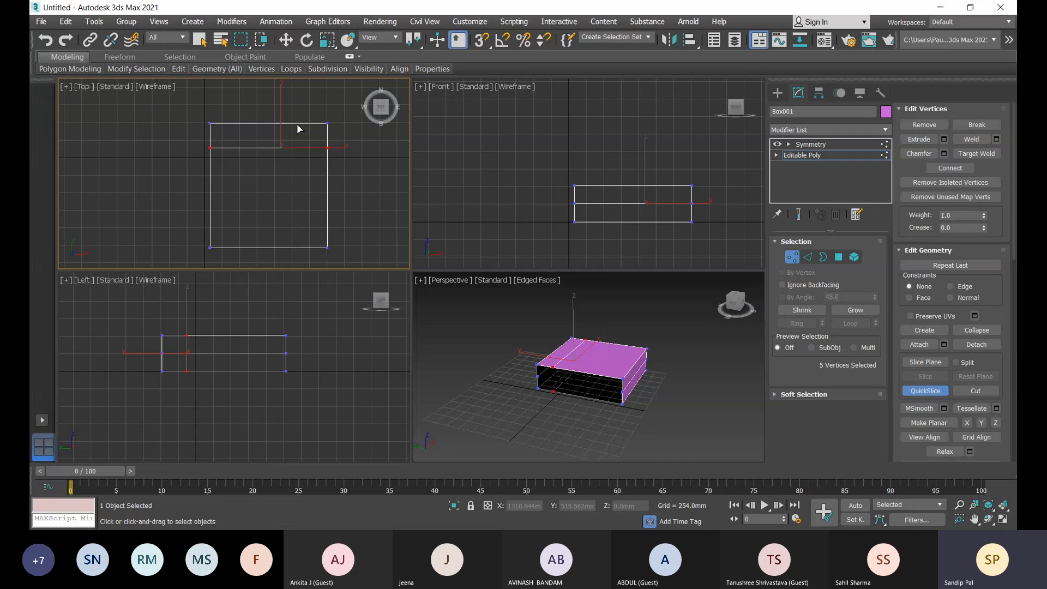
QuickSlice the box from its rear edge to its front edge in the Top view, setting off a strip along the outer side
{"action": "left_click", "coordinate": [297, 127]}
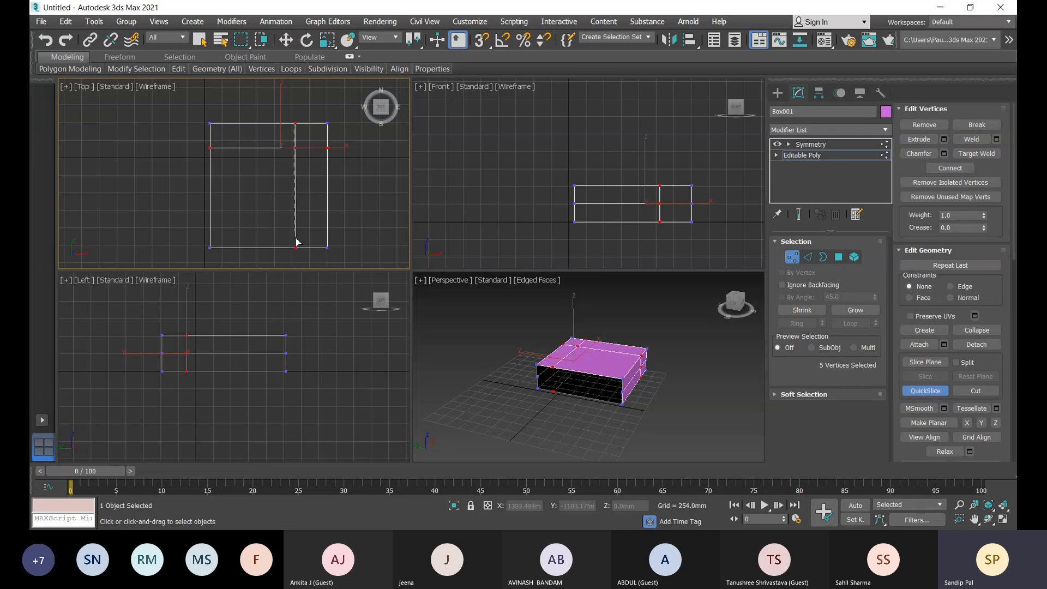
{"action": "scroll", "coordinate": [299, 250], "scroll_direction": "up", "scroll_amount": 2}
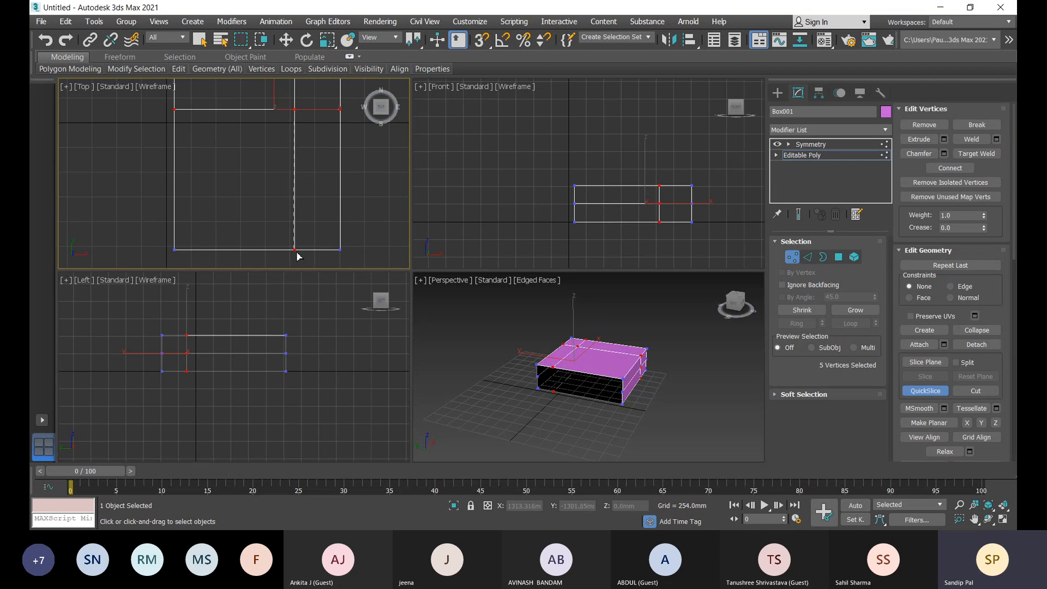
{"action": "left_click", "coordinate": [295, 250]}
{"action": "scroll", "coordinate": [344, 199], "scroll_direction": "down", "scroll_amount": 3}
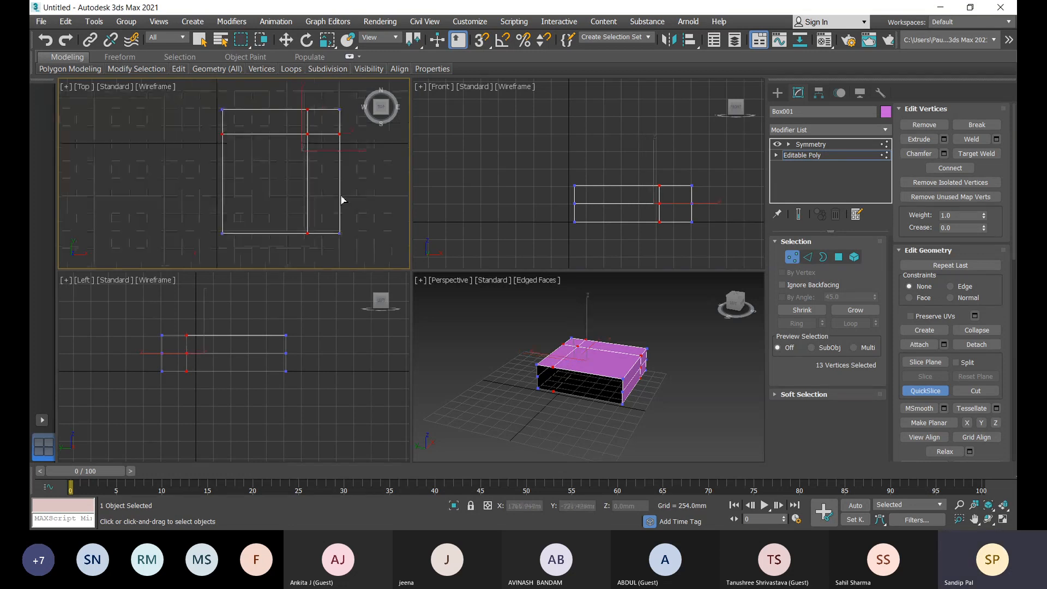
Select the three top polygons forming the L-shaped rear and side strip and extrude them by 254 mm twice
{"action": "key", "text": "w"}
{"action": "left_click", "coordinate": [594, 387]}
{"action": "key", "text": "4"}
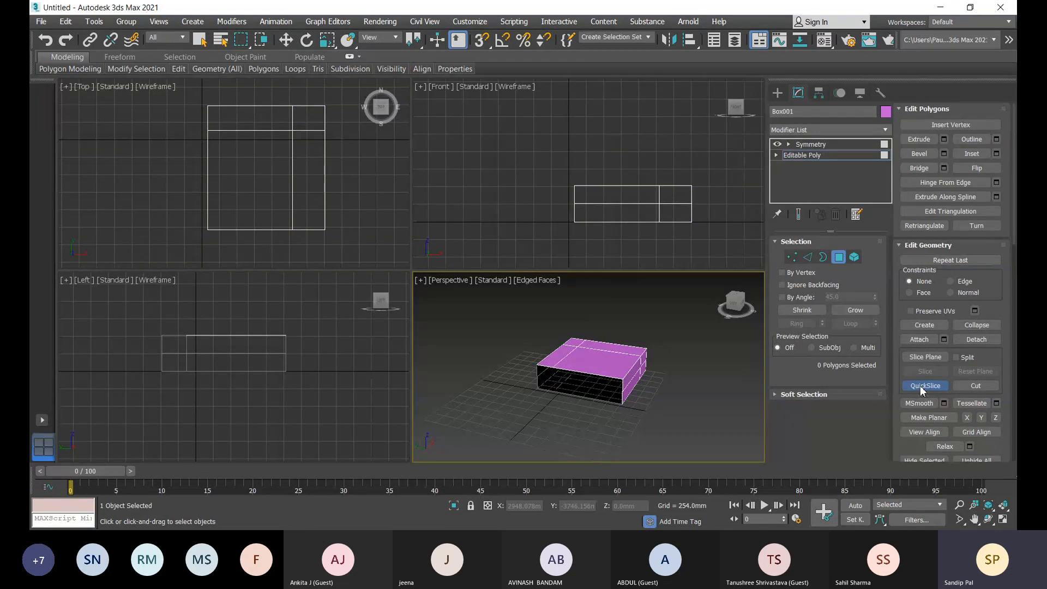
{"action": "key", "text": "w"}
{"action": "scroll", "coordinate": [561, 369], "scroll_direction": "up", "scroll_amount": 3}
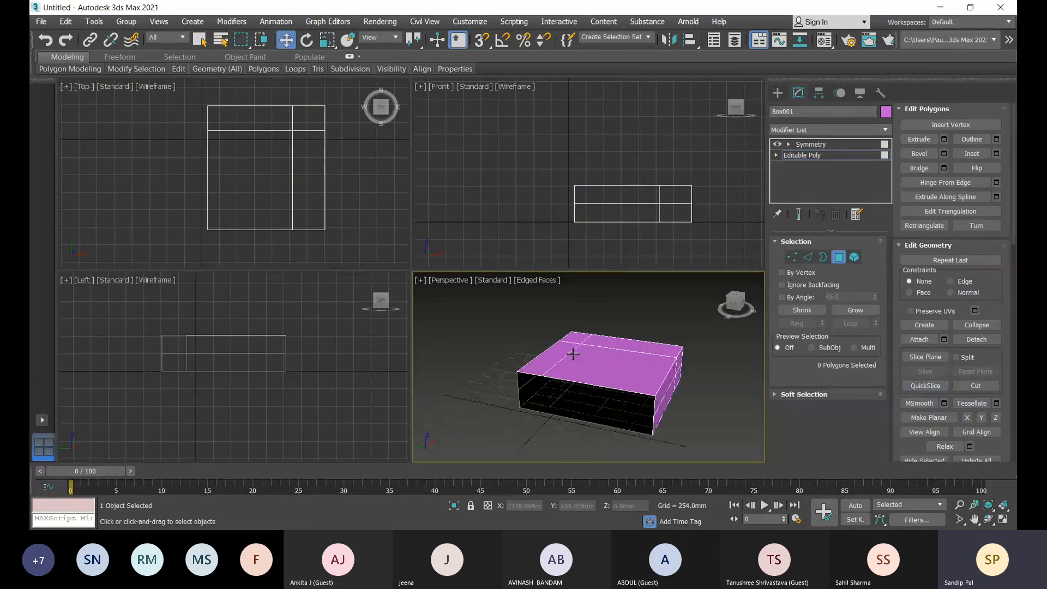
{"action": "middle_click_drag", "start_coordinate": [561, 369], "coordinate": [503, 375]}
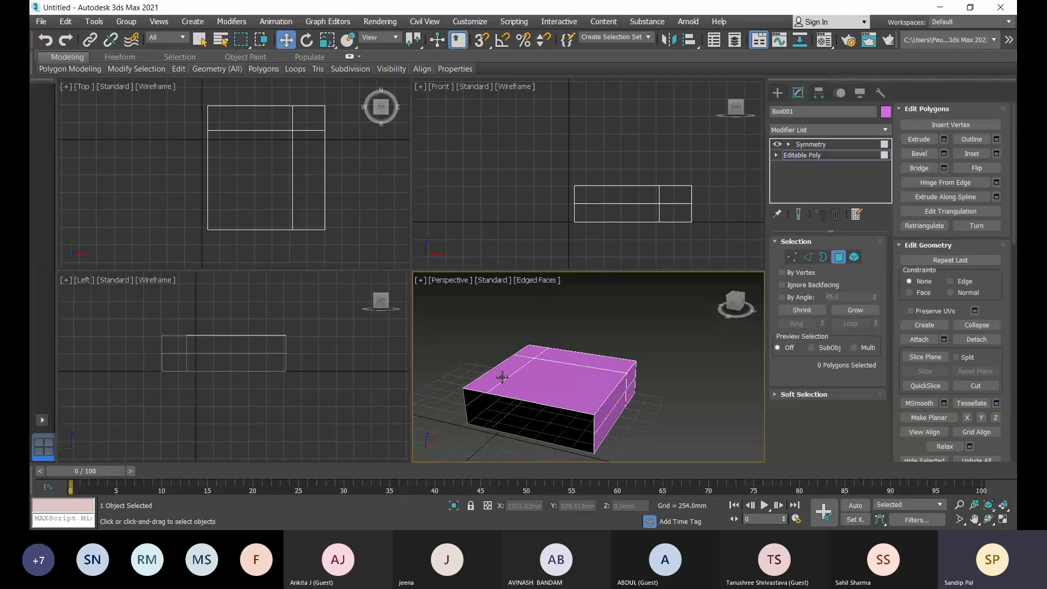
{"action": "left_click", "coordinate": [501, 376]}
{"action": "scroll", "coordinate": [539, 352], "scroll_direction": "up", "scroll_amount": 2}
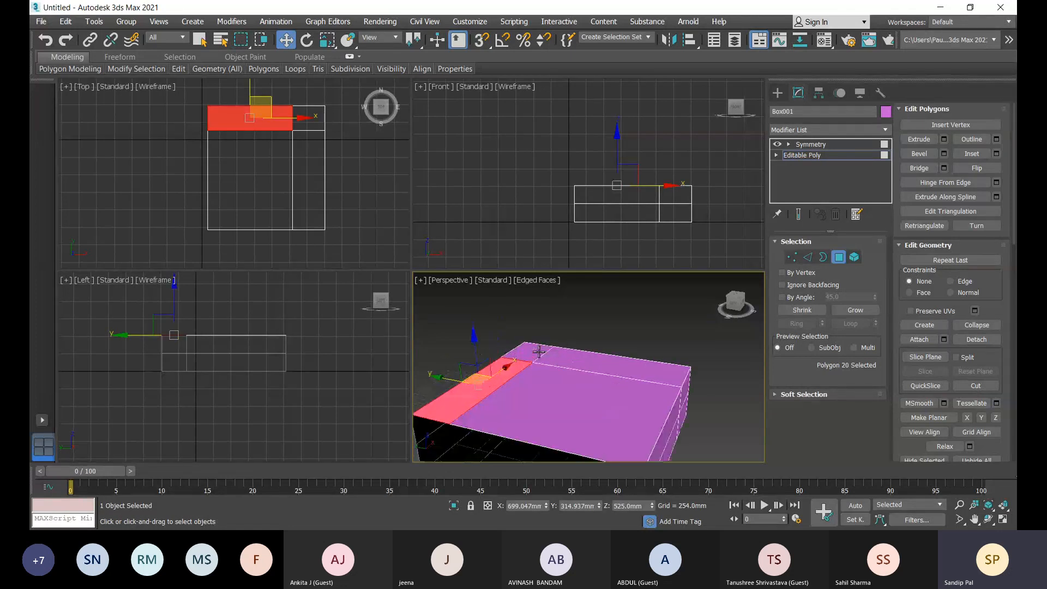
{"action": "left_click", "coordinate": [540, 352], "text": "ctrl"}
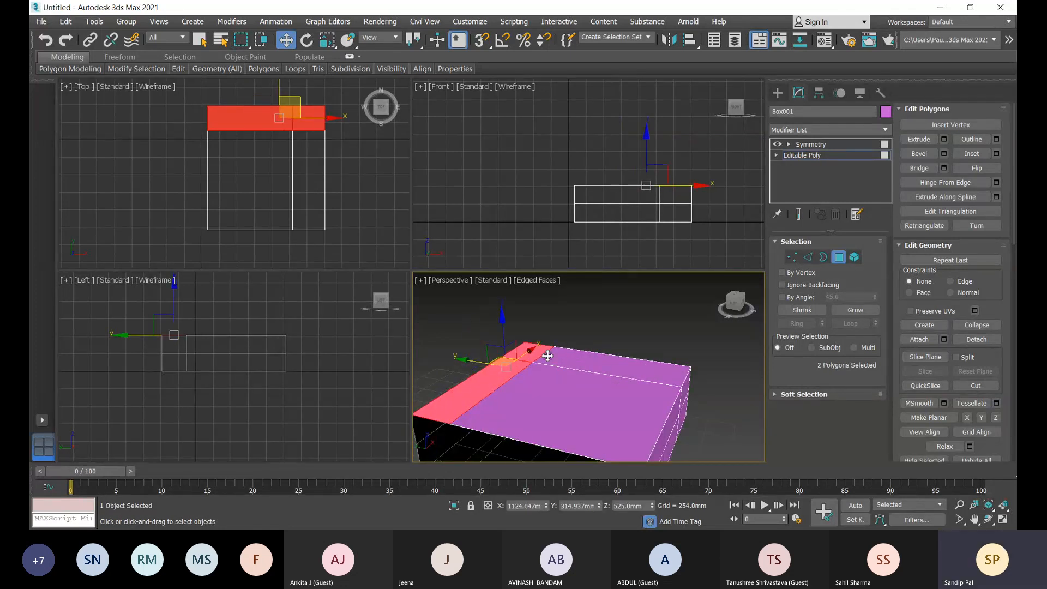
{"action": "left_click", "coordinate": [607, 369], "text": "ctrl"}
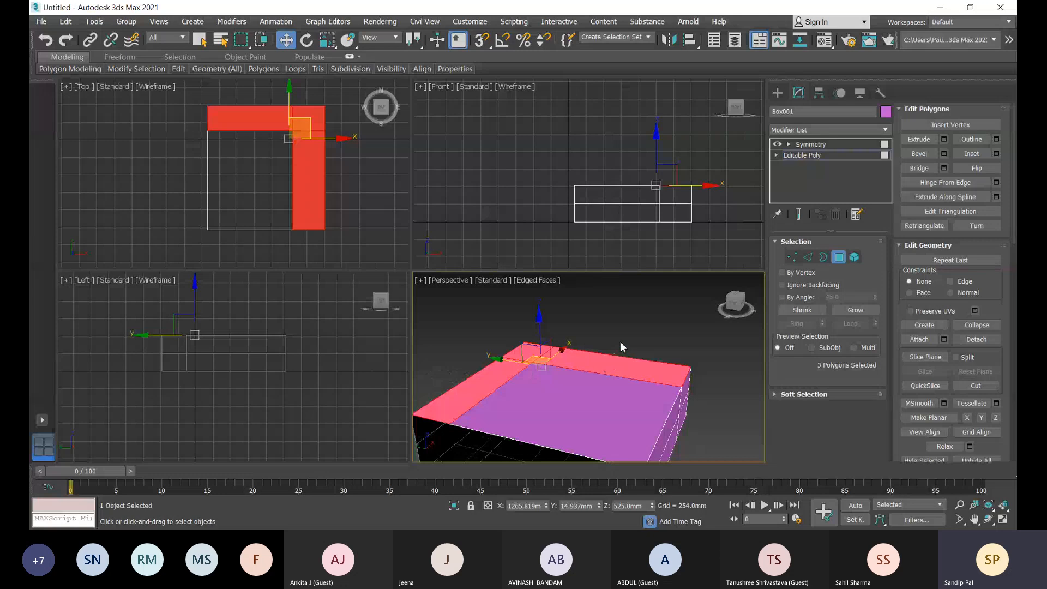
{"action": "scroll", "coordinate": [621, 341], "scroll_direction": "down", "scroll_amount": 2}
{"action": "scroll", "coordinate": [624, 341], "scroll_direction": "down", "scroll_amount": 1}
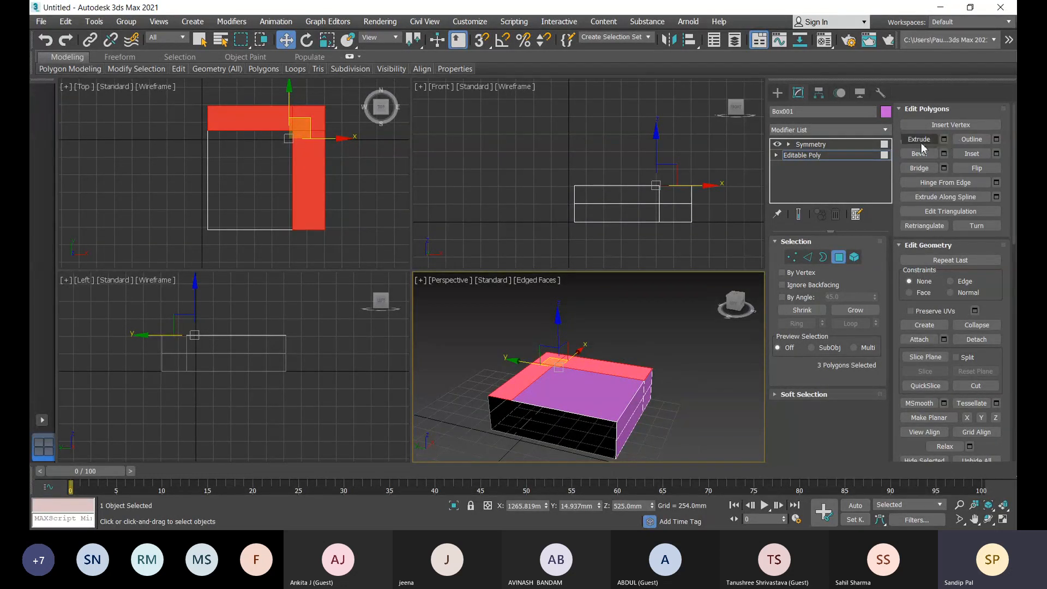
{"action": "left_click", "coordinate": [944, 139]}
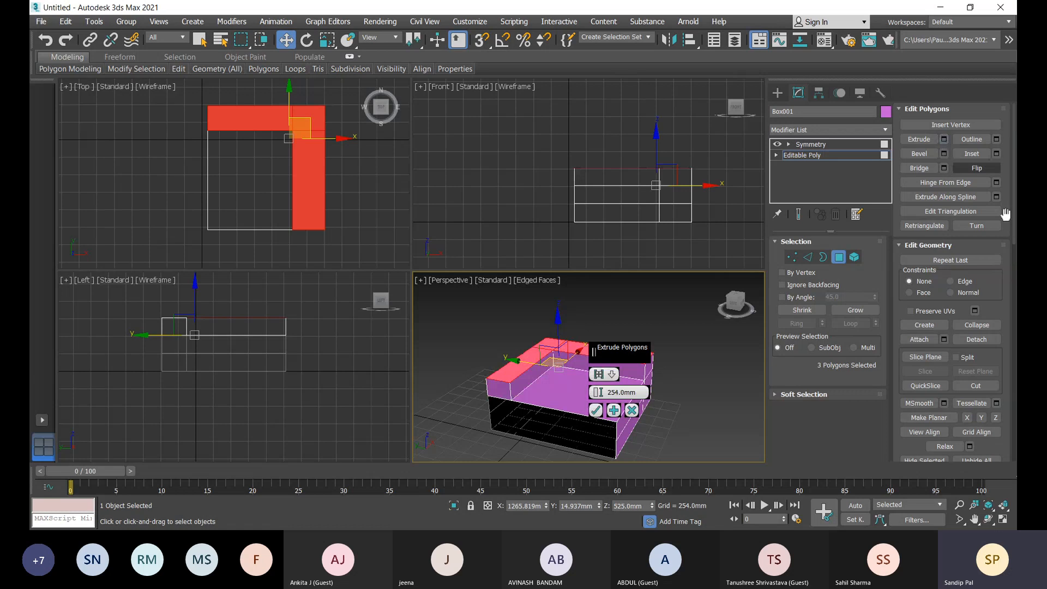
{"action": "left_click", "coordinate": [614, 410]}
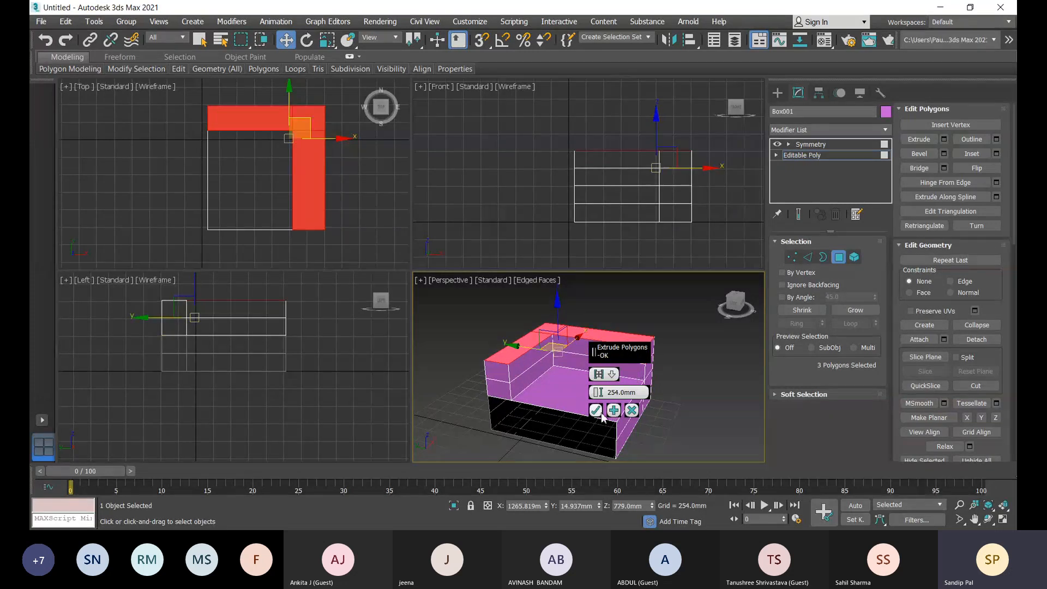
{"action": "left_click", "coordinate": [597, 410]}
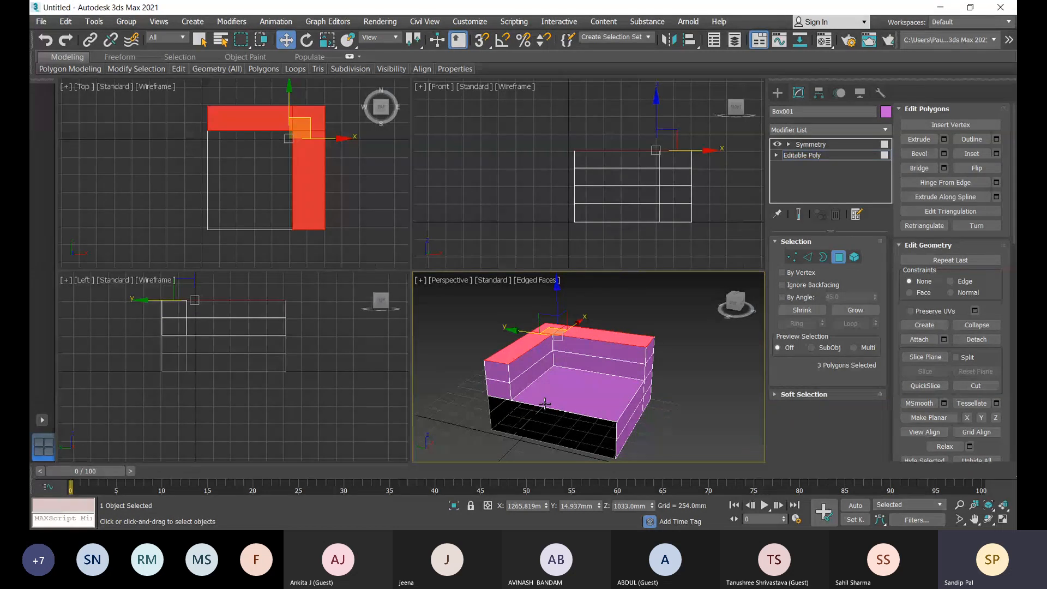
Move the backrest's middle row of vertices backward in the Left view
{"action": "key", "text": "1"}
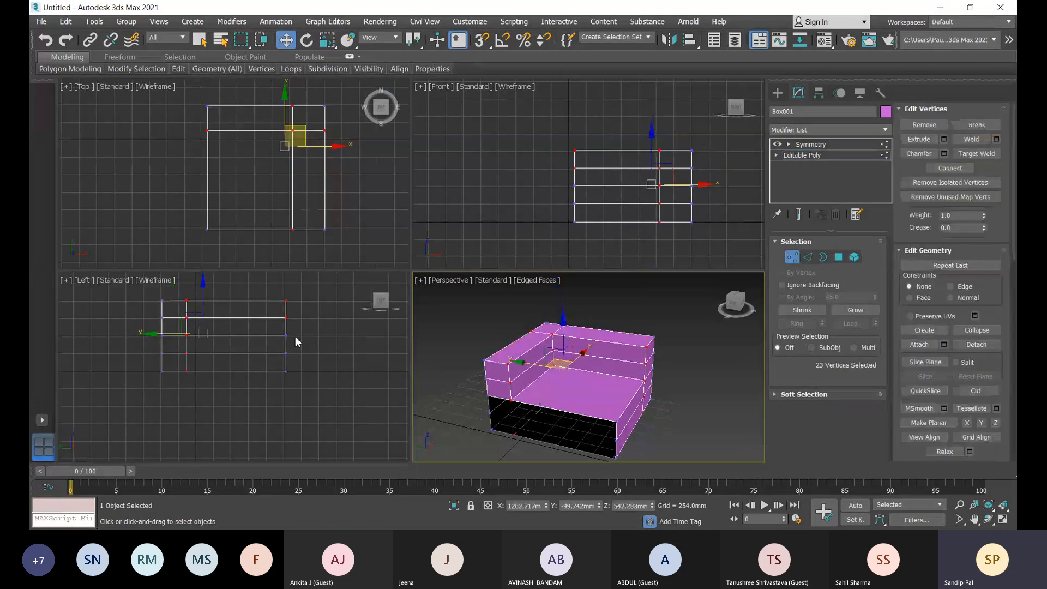
{"action": "left_click", "coordinate": [135, 328]}
{"action": "scroll", "coordinate": [155, 330], "scroll_direction": "up", "scroll_amount": 2}
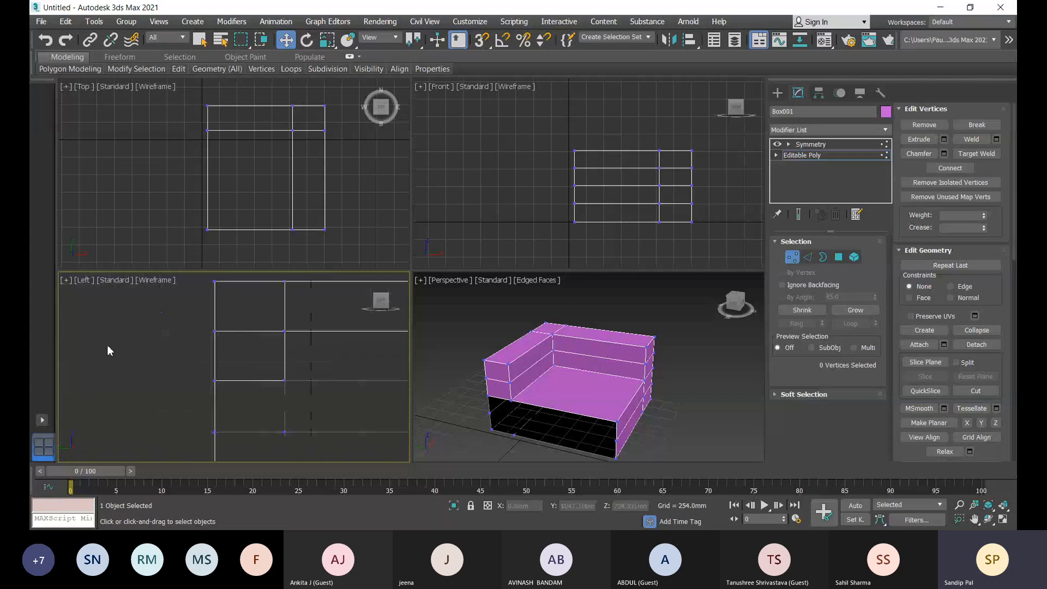
{"action": "middle_click_drag", "start_coordinate": [107, 348], "coordinate": [131, 364]}
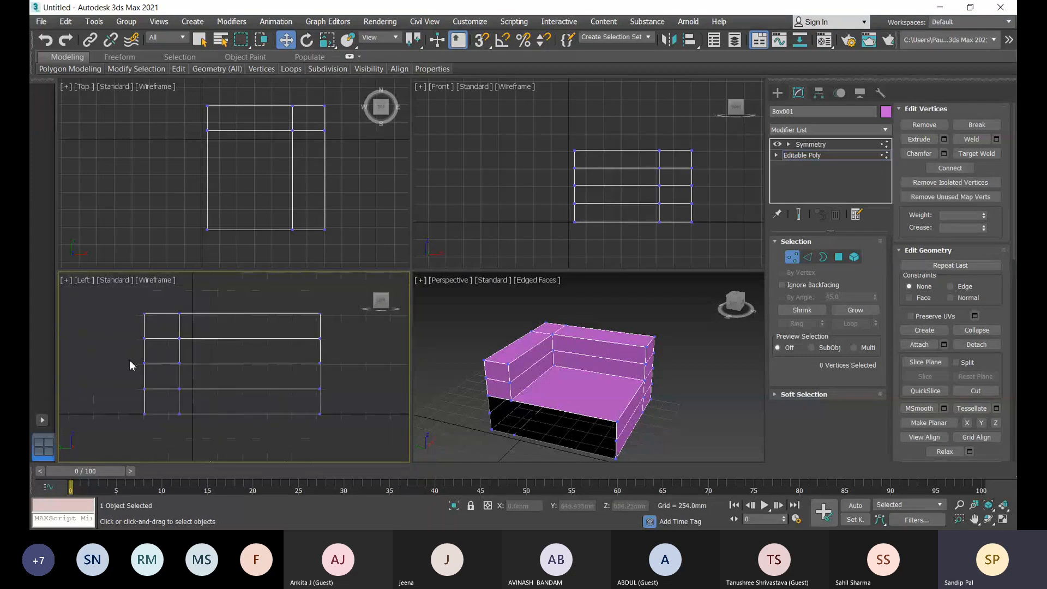
{"action": "left_click_drag", "start_coordinate": [122, 344], "coordinate": [177, 356]}
{"action": "scroll", "coordinate": [178, 355], "scroll_direction": "up", "scroll_amount": 4}
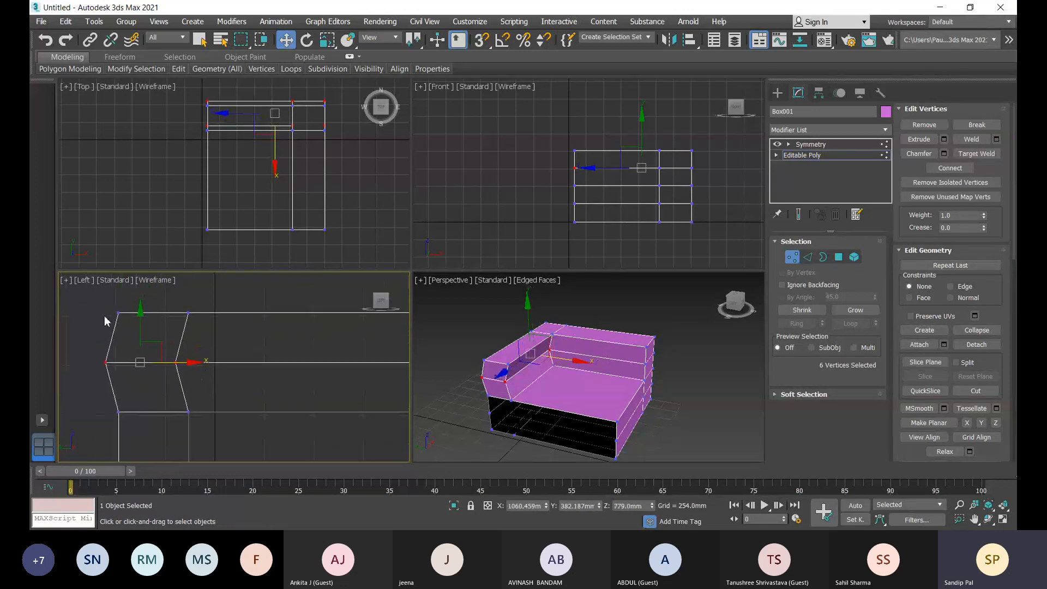
Move the backrest's top row of vertices backward past the middle row in the Left view to recline it
{"action": "left_click_drag", "start_coordinate": [102, 307], "coordinate": [177, 318]}
{"action": "scroll", "coordinate": [175, 356], "scroll_direction": "up", "scroll_amount": 2}
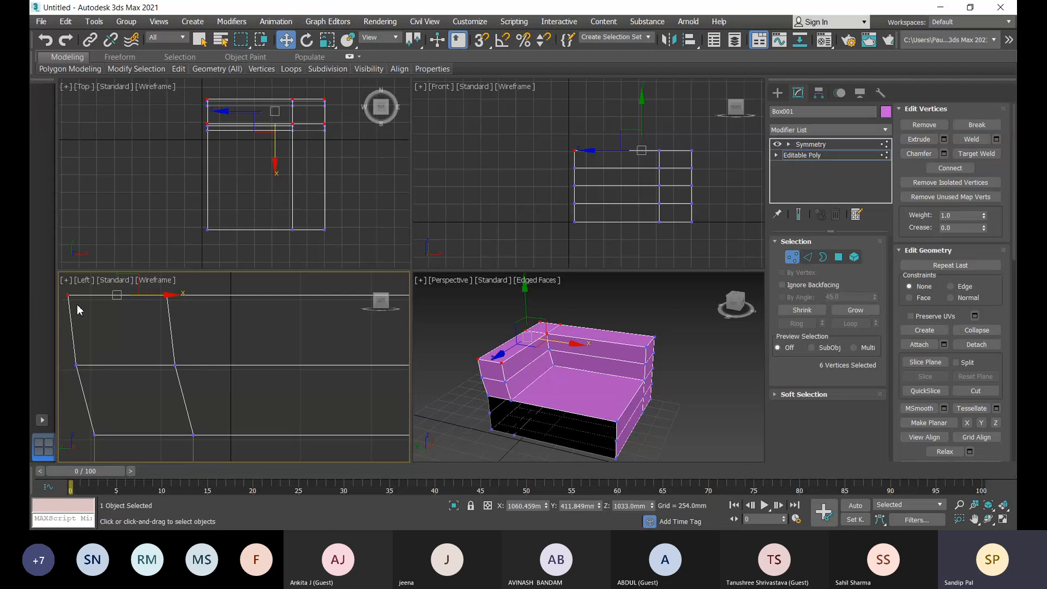
{"action": "scroll", "coordinate": [213, 336], "scroll_direction": "down", "scroll_amount": 2}
{"action": "middle_click_drag", "start_coordinate": [213, 336], "coordinate": [185, 349]}
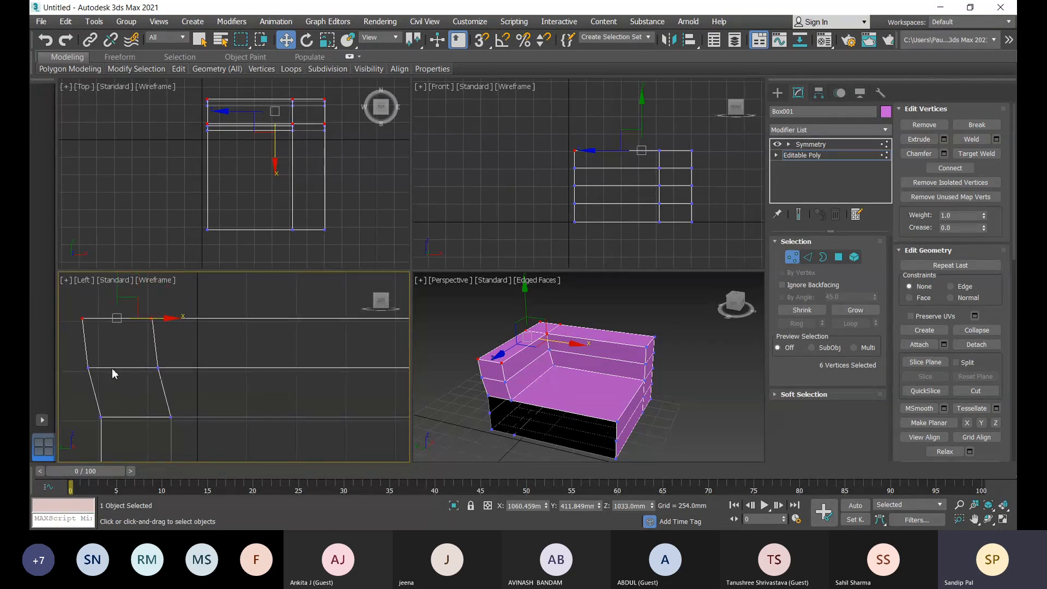
{"action": "scroll", "coordinate": [97, 368], "scroll_direction": "up", "scroll_amount": 2}
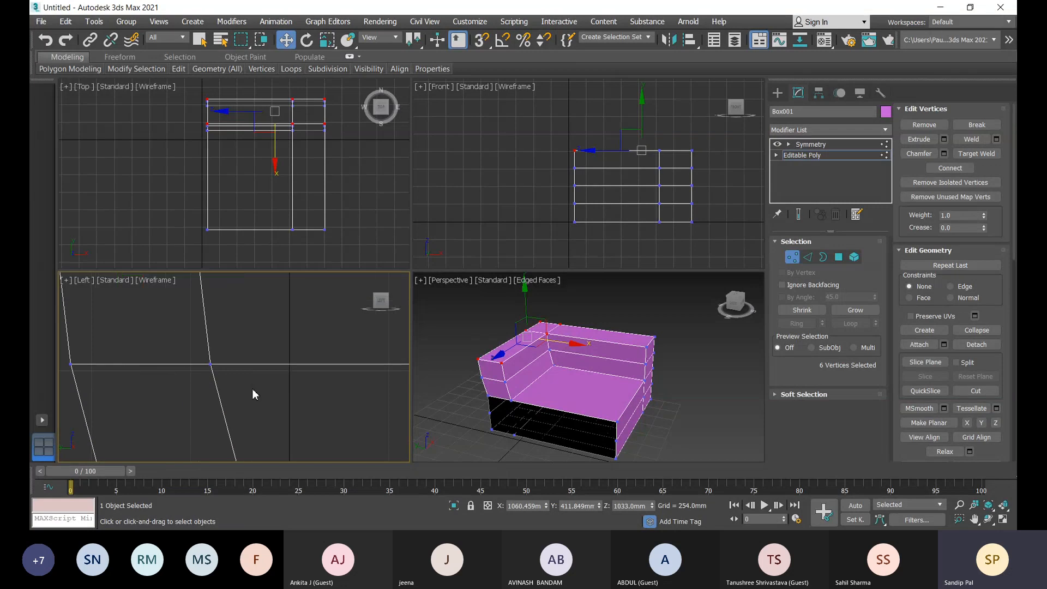
{"action": "scroll", "coordinate": [251, 388], "scroll_direction": "down", "scroll_amount": 1}
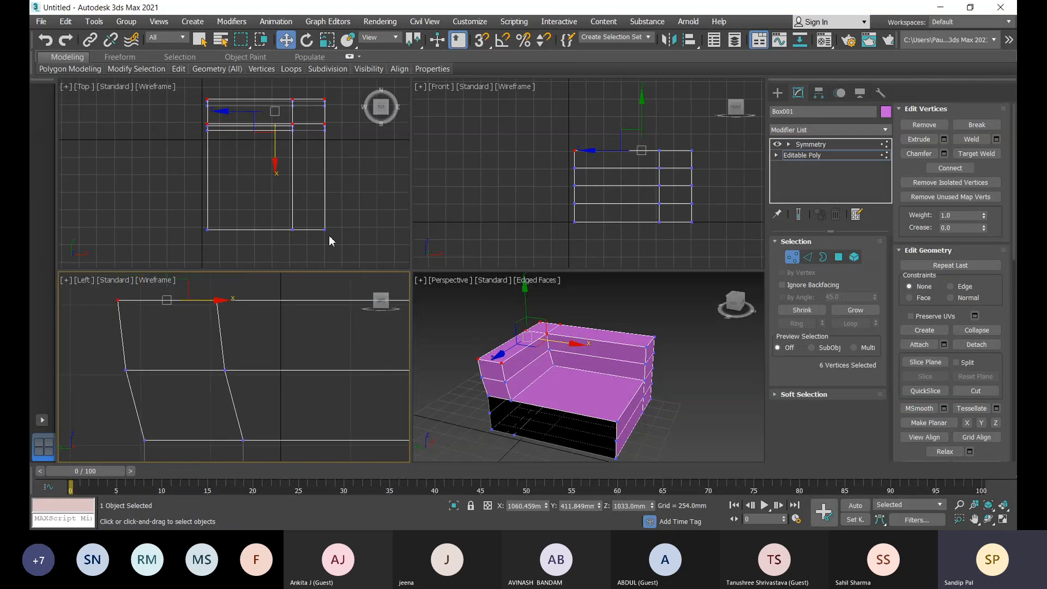
Move the armrest's top outer vertices slightly inward in the Front view
{"action": "left_click", "coordinate": [494, 194]}
{"action": "middle_click_drag", "start_coordinate": [628, 221], "coordinate": [568, 219]}
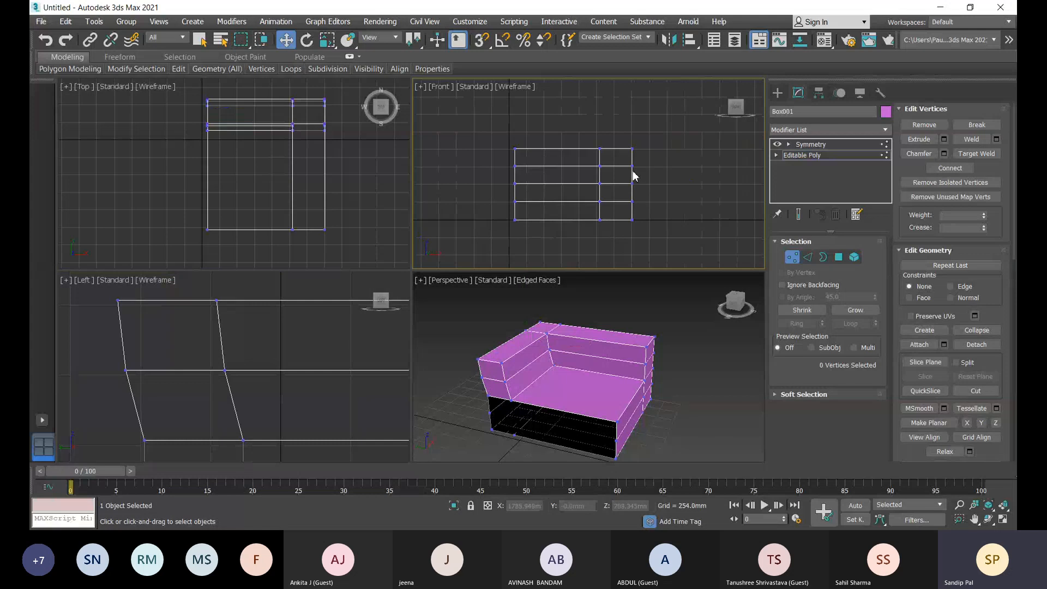
{"action": "scroll", "coordinate": [633, 175], "scroll_direction": "up", "scroll_amount": 3}
{"action": "scroll", "coordinate": [660, 187], "scroll_direction": "down", "scroll_amount": 2}
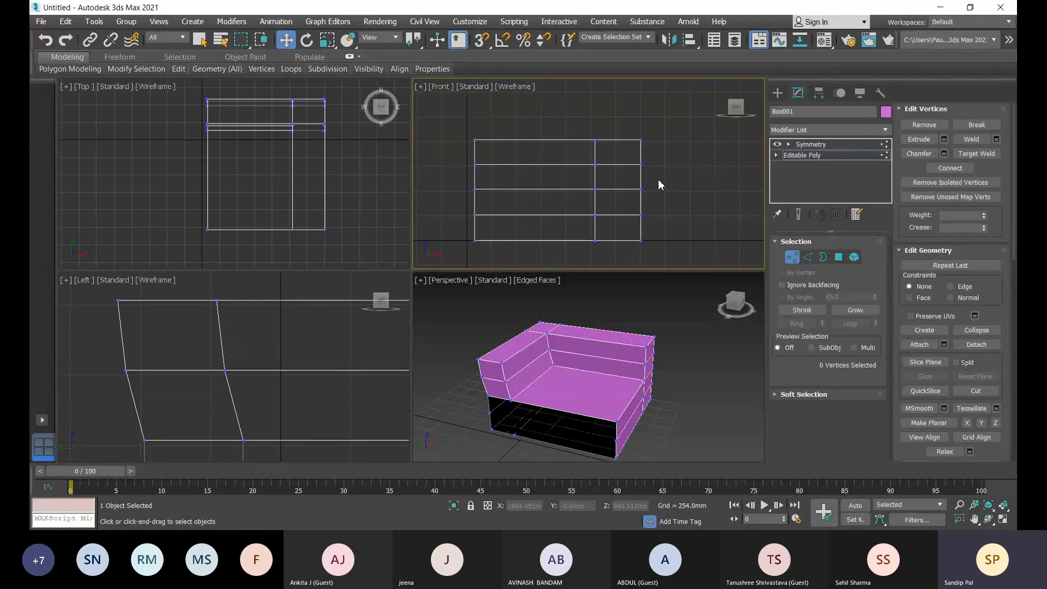
{"action": "scroll", "coordinate": [633, 160], "scroll_direction": "up", "scroll_amount": 1}
{"action": "scroll", "coordinate": [622, 133], "scroll_direction": "up", "scroll_amount": 1}
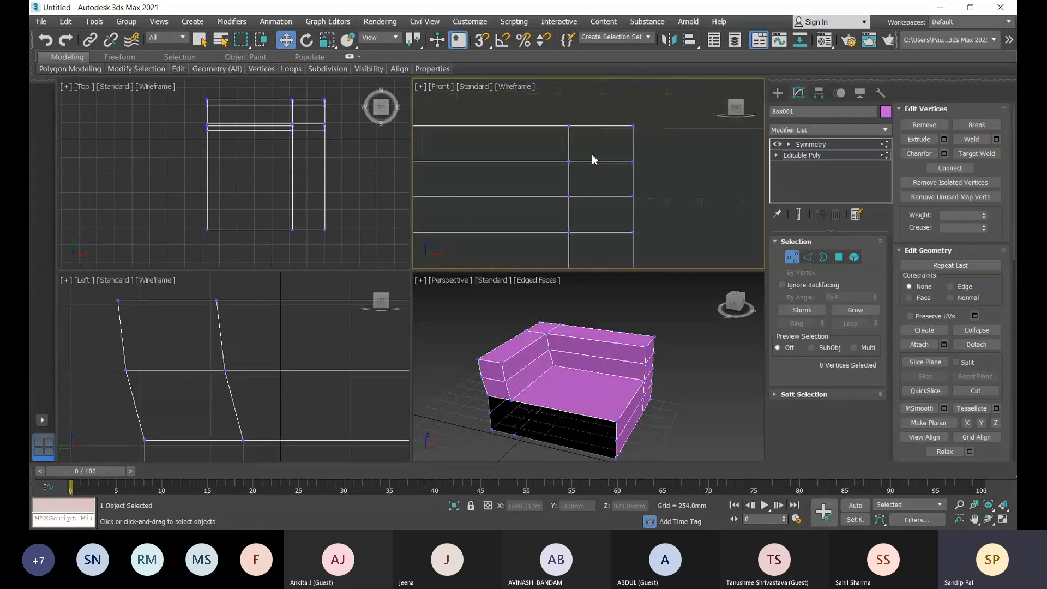
{"action": "left_click_drag", "start_coordinate": [626, 116], "coordinate": [656, 126]}
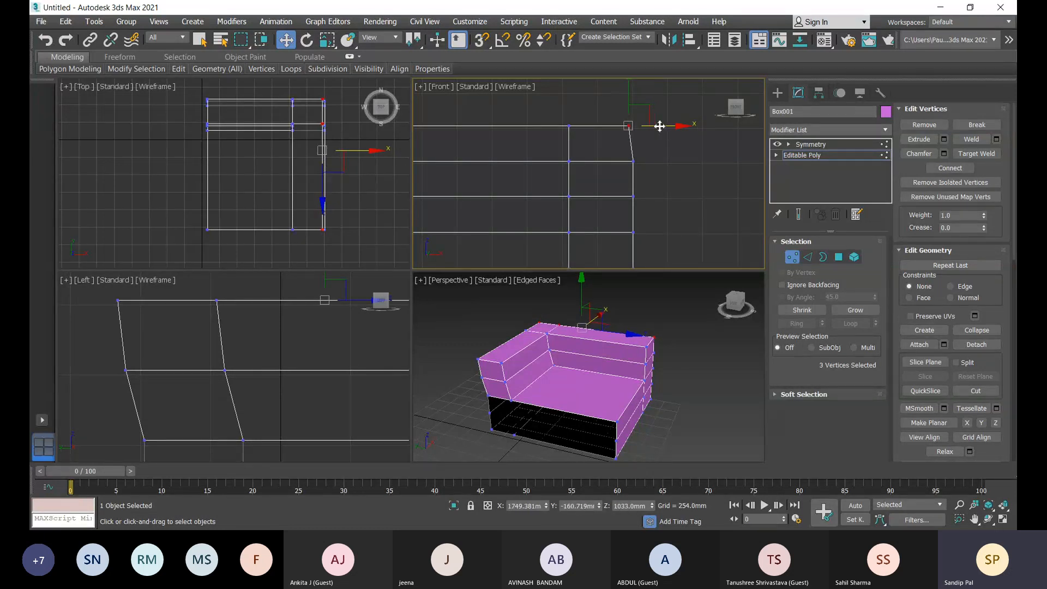
Shift the armrest's second outer vertex row slightly outward and taper the two lowest outer rows inward in the Front view
{"action": "middle_click_drag", "start_coordinate": [648, 195], "coordinate": [645, 187]}
{"action": "left_click_drag", "start_coordinate": [613, 147], "coordinate": [665, 157]}
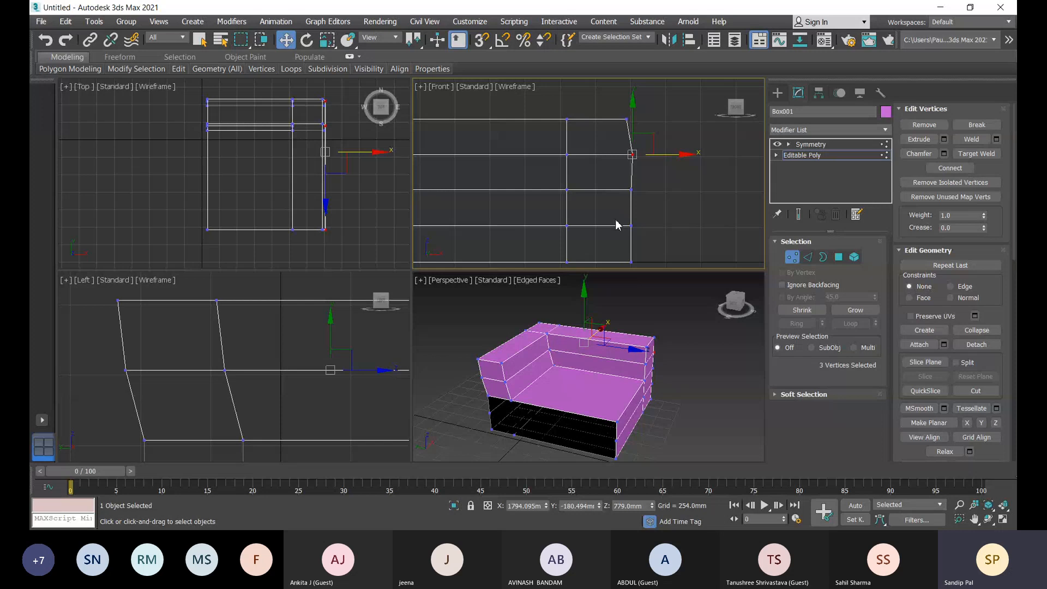
{"action": "left_click_drag", "start_coordinate": [615, 217], "coordinate": [642, 265]}
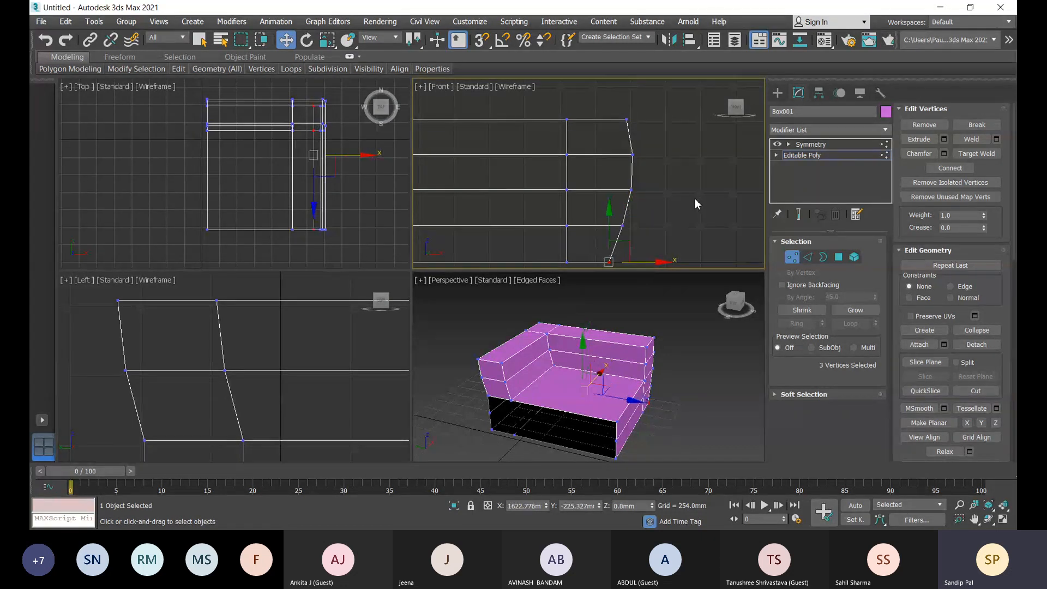
Clear the vertex selection and select the four polygons on the armrest's front face at polygon level
{"action": "left_click", "coordinate": [654, 218]}
{"action": "scroll", "coordinate": [651, 224], "scroll_direction": "down", "scroll_amount": 3}
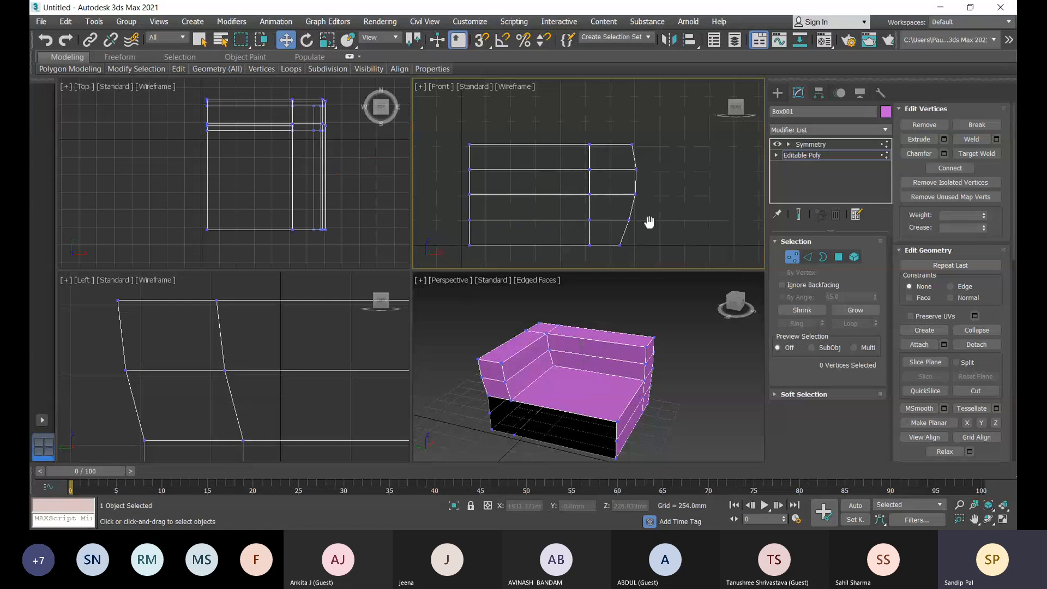
{"action": "middle_click_drag", "start_coordinate": [684, 355], "coordinate": [628, 349], "text": "alt"}
{"action": "scroll", "coordinate": [627, 351], "scroll_direction": "up", "scroll_amount": 3}
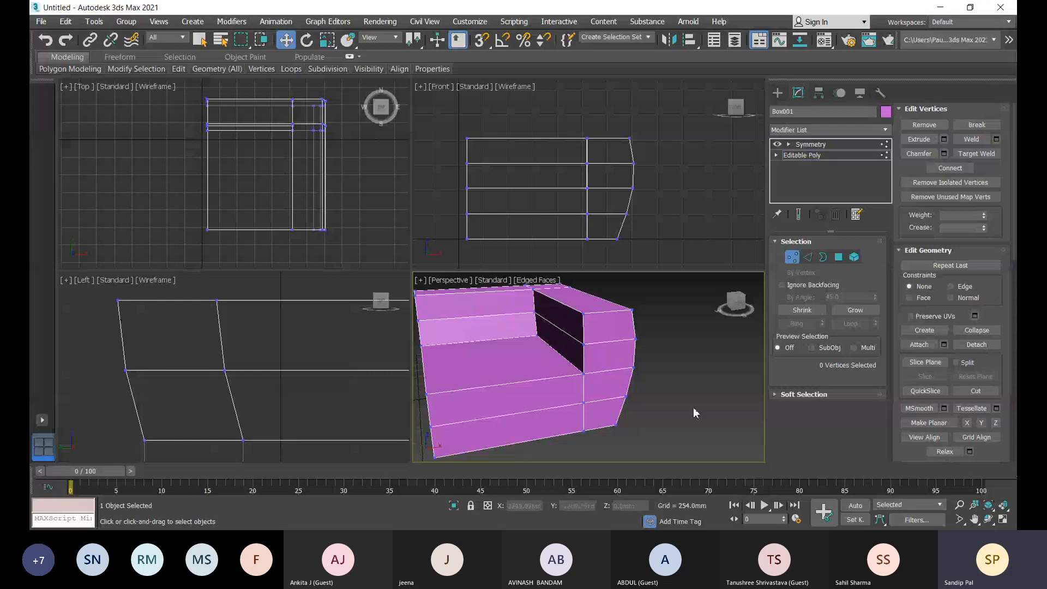
{"action": "left_click", "coordinate": [838, 257]}
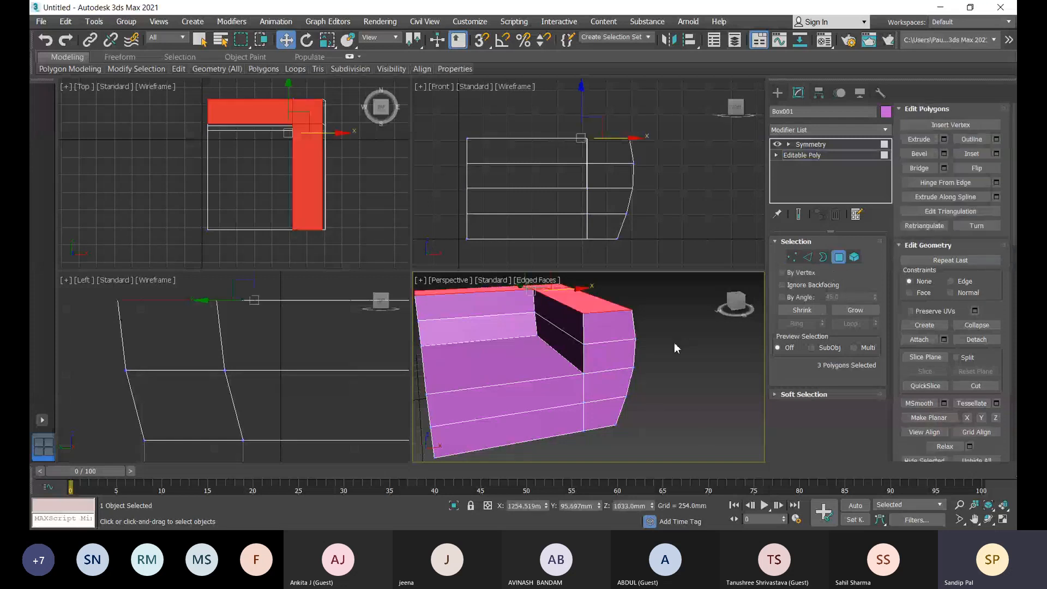
{"action": "left_click", "coordinate": [607, 332]}
{"action": "left_click", "coordinate": [612, 357], "text": "ctrl"}
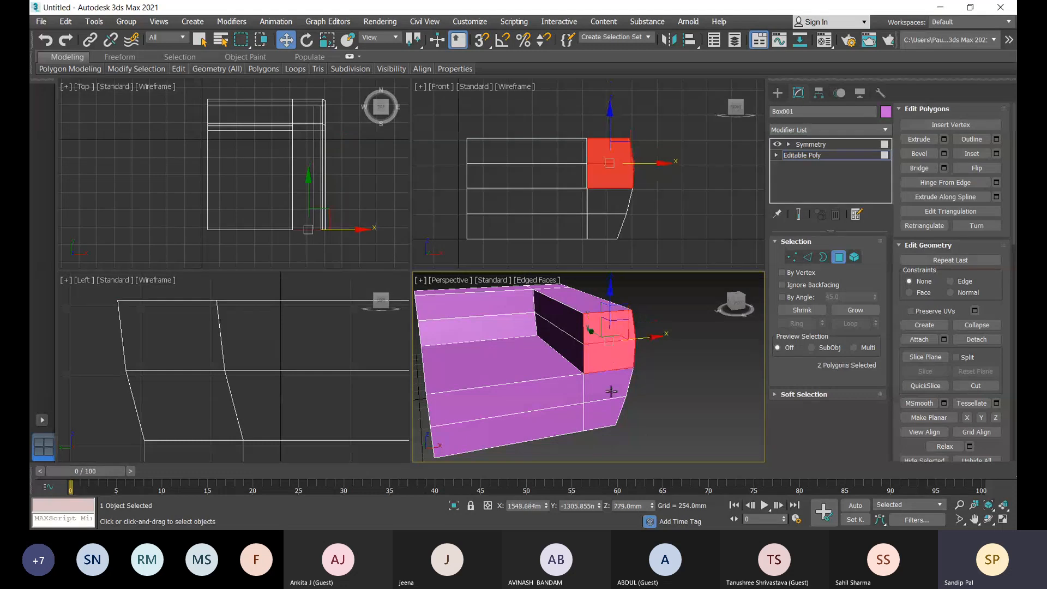
{"action": "left_click", "coordinate": [610, 390], "text": "ctrl"}
{"action": "left_click", "coordinate": [610, 417], "text": "ctrl"}
{"action": "scroll", "coordinate": [658, 347], "scroll_direction": "up", "scroll_amount": 5}
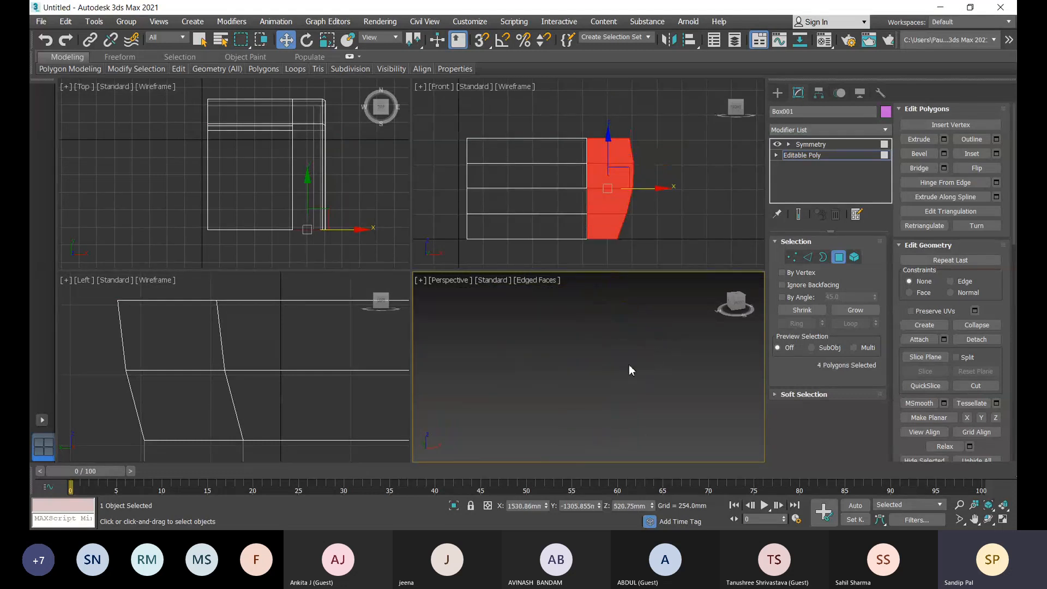
{"action": "scroll", "coordinate": [541, 372], "scroll_direction": "down", "scroll_amount": 2}
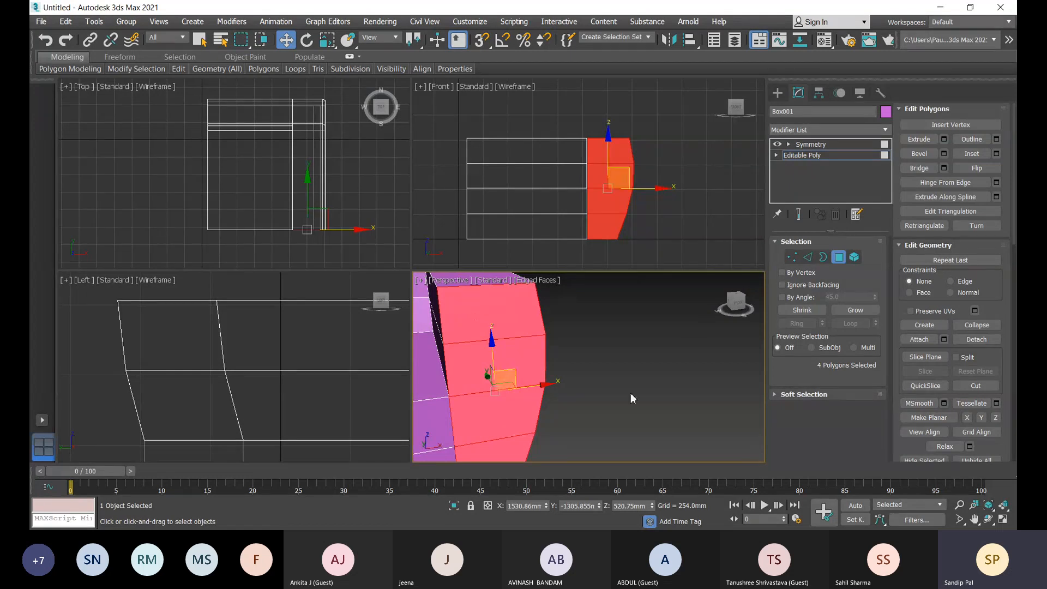
Inset the armrest's four front polygons as a group by 35 mm
{"action": "left_click", "coordinate": [997, 154]}
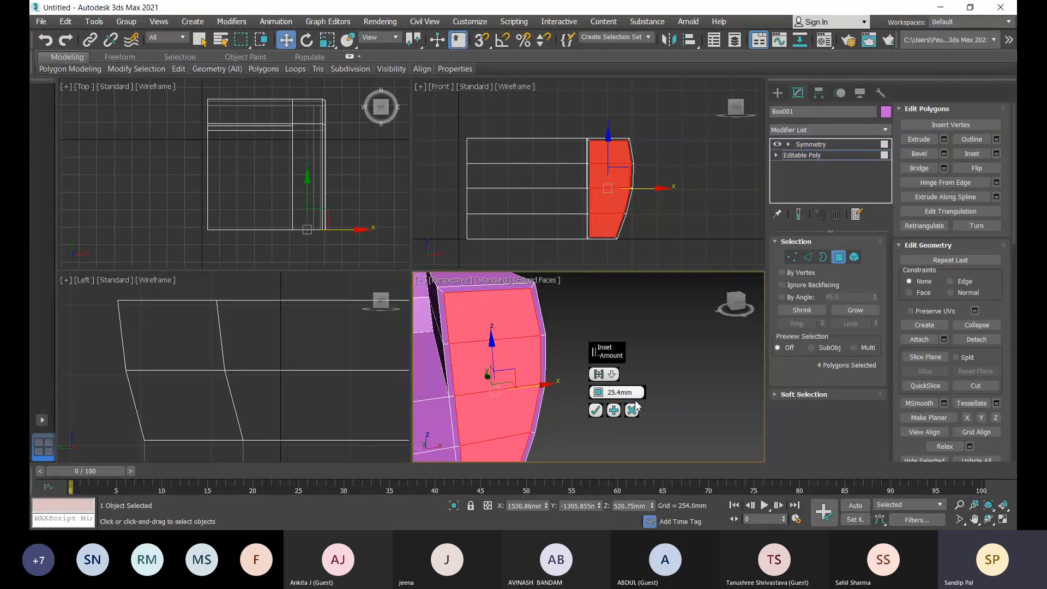
{"action": "right_click", "coordinate": [598, 393]}
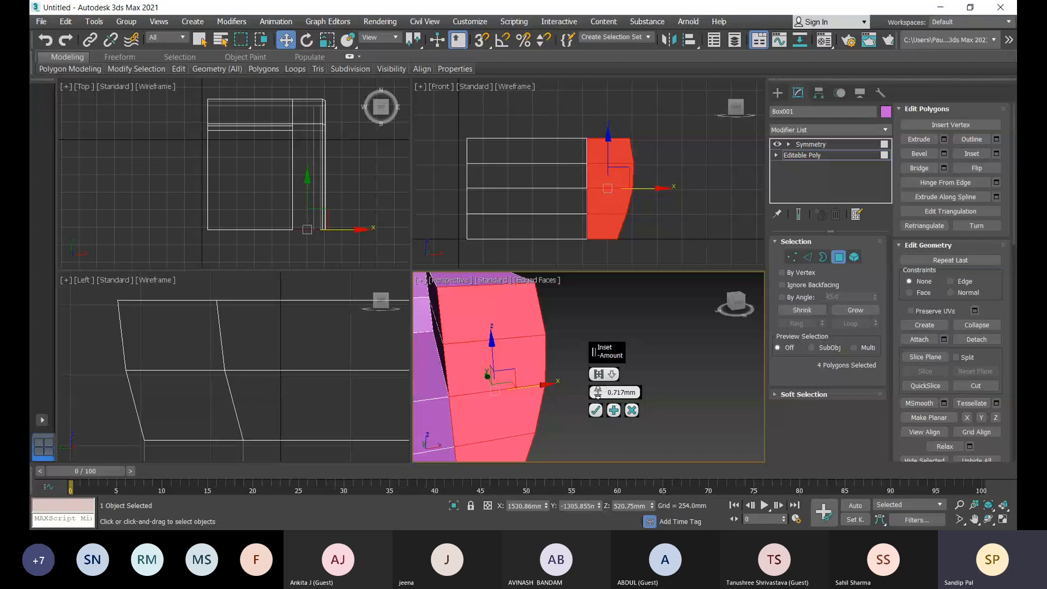
{"action": "left_click_drag", "start_coordinate": [598, 393], "coordinate": [598, 392]}
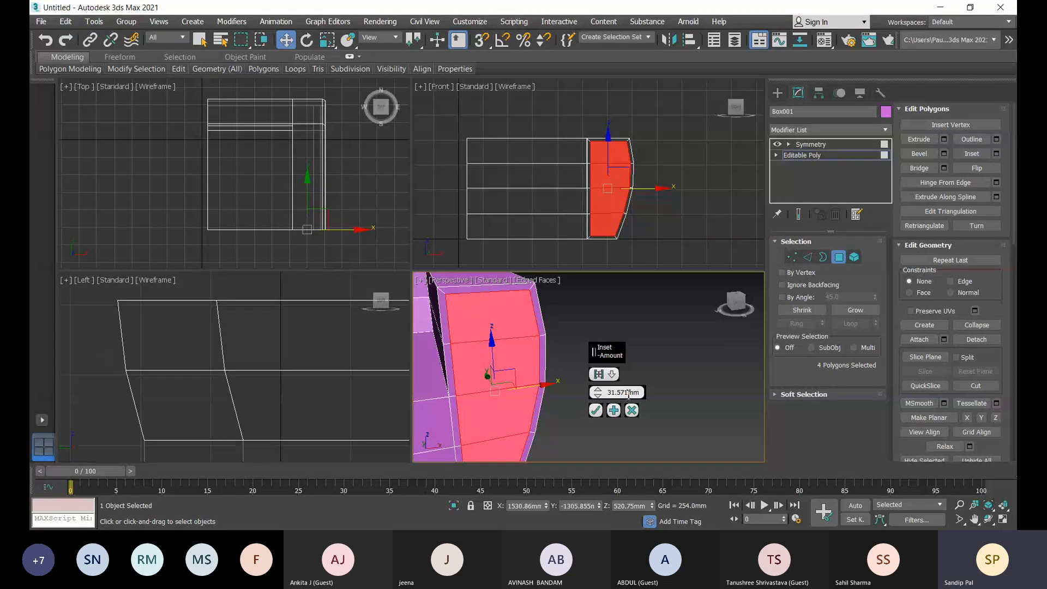
{"action": "left_click_drag", "start_coordinate": [629, 395], "coordinate": [614, 395]}
{"action": "left_click", "coordinate": [596, 410]}
{"action": "scroll", "coordinate": [563, 418], "scroll_direction": "down", "scroll_amount": 3}
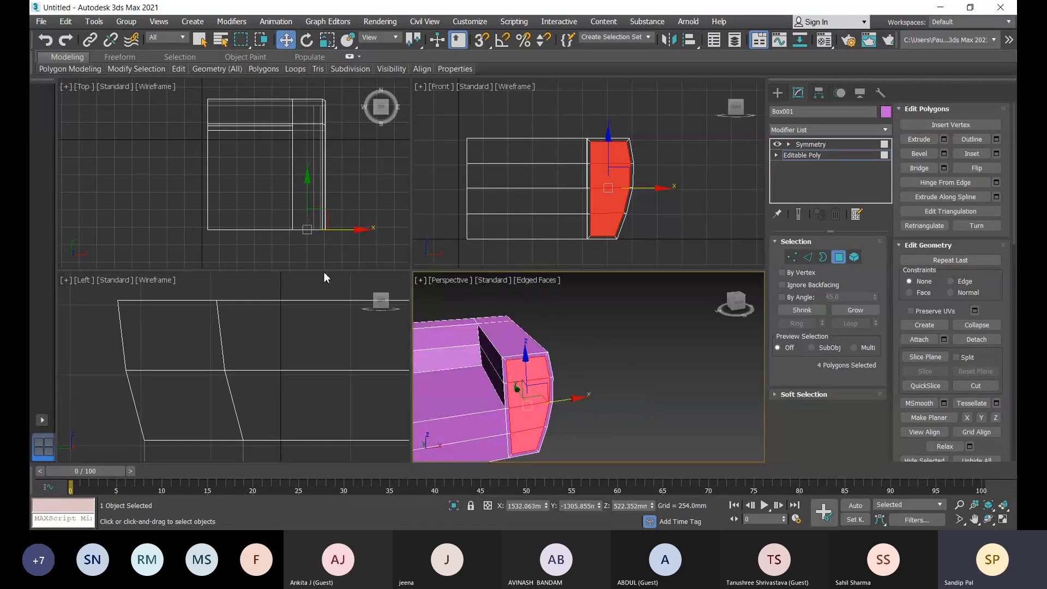
Offset the armrest's inset front polygons 25 mm outward along the screen X axis in the Left view using Move Transform Type-In
{"action": "scroll", "coordinate": [300, 344], "scroll_direction": "down", "scroll_amount": 3}
{"action": "middle_click_drag", "start_coordinate": [306, 381], "coordinate": [178, 372]}
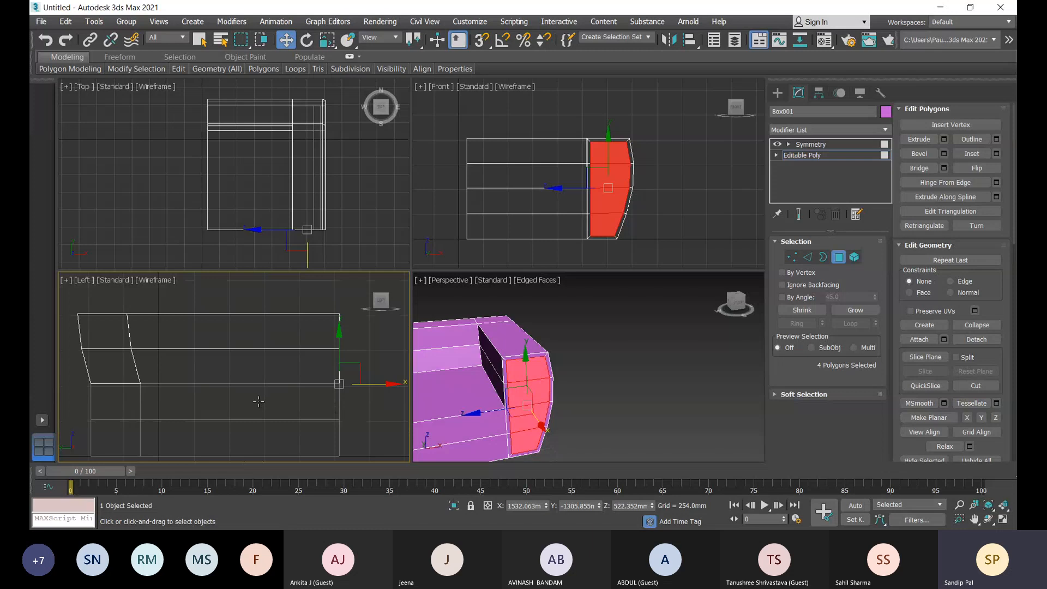
{"action": "scroll", "coordinate": [342, 406], "scroll_direction": "up", "scroll_amount": 2}
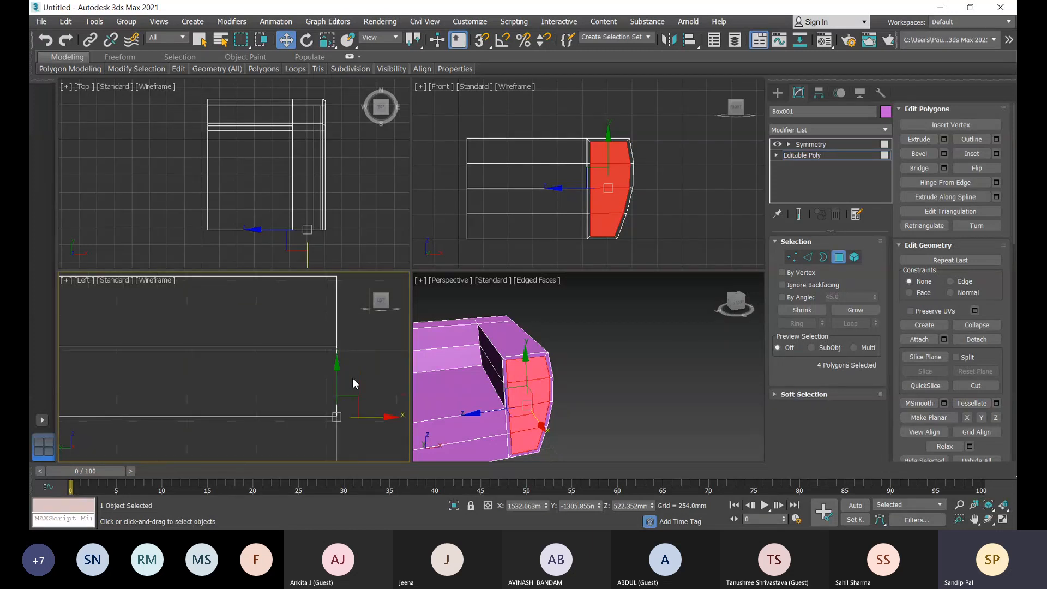
{"action": "scroll", "coordinate": [349, 410], "scroll_direction": "up", "scroll_amount": 2}
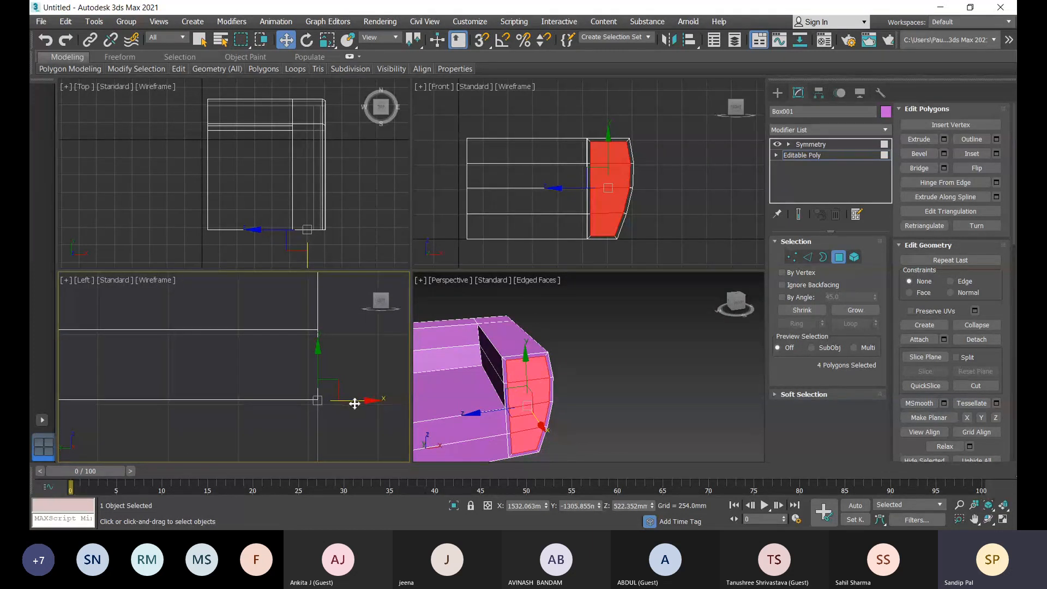
{"action": "middle_click_drag", "start_coordinate": [245, 416], "coordinate": [227, 416]}
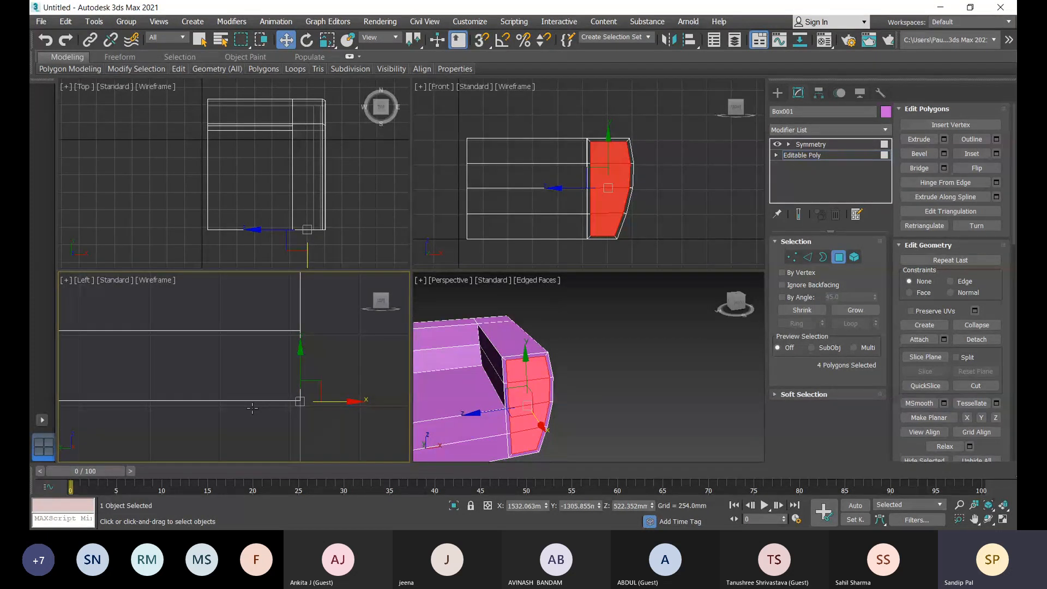
{"action": "key", "text": "F12"}
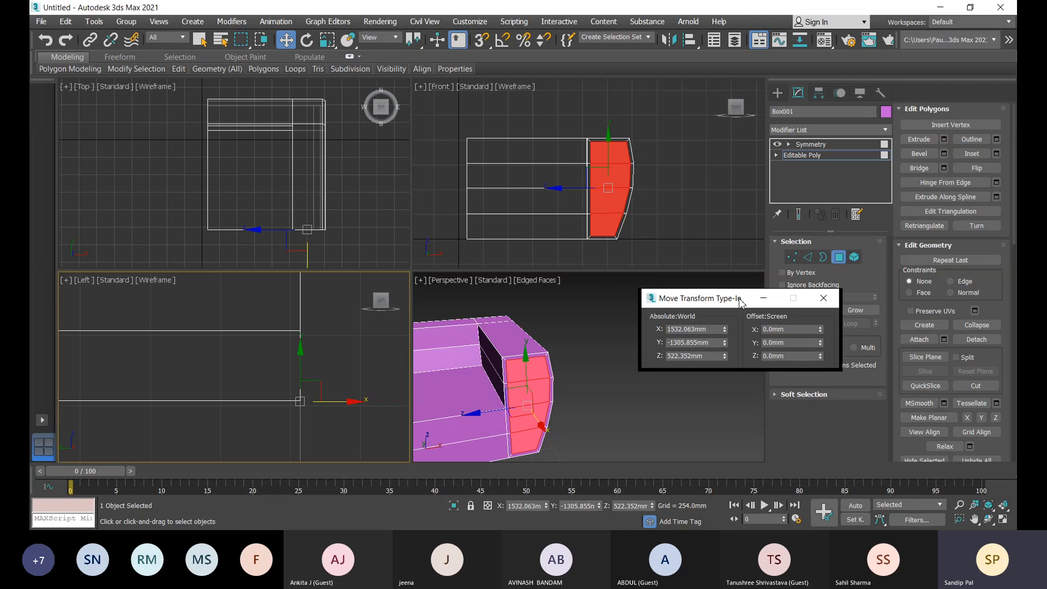
{"action": "left_click_drag", "start_coordinate": [740, 303], "coordinate": [567, 305]}
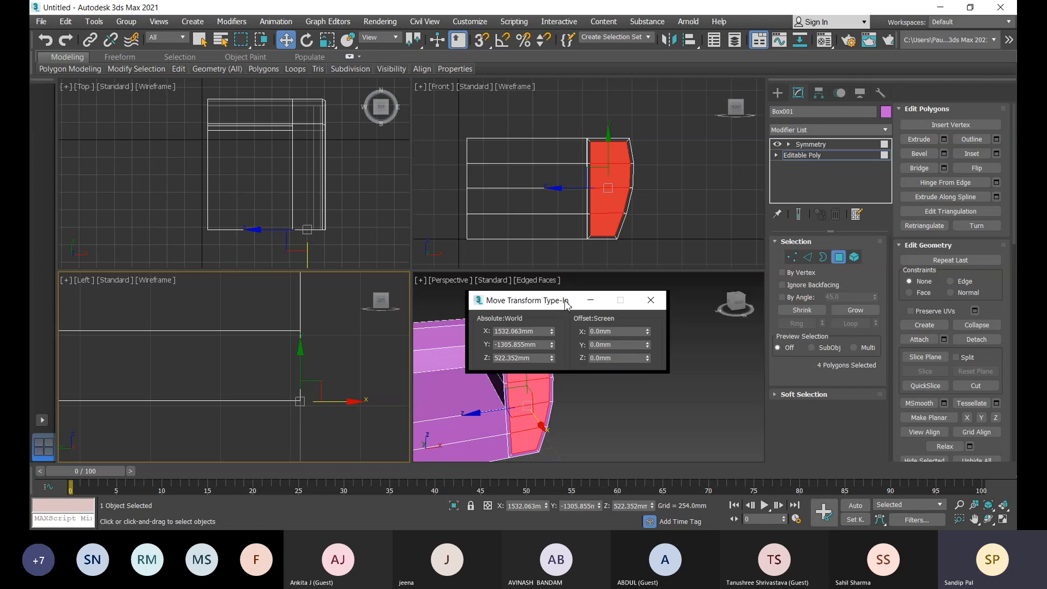
{"action": "double_click", "coordinate": [601, 332]}
{"action": "type", "text": "25mm"}
{"action": "left_click", "coordinate": [621, 346]}
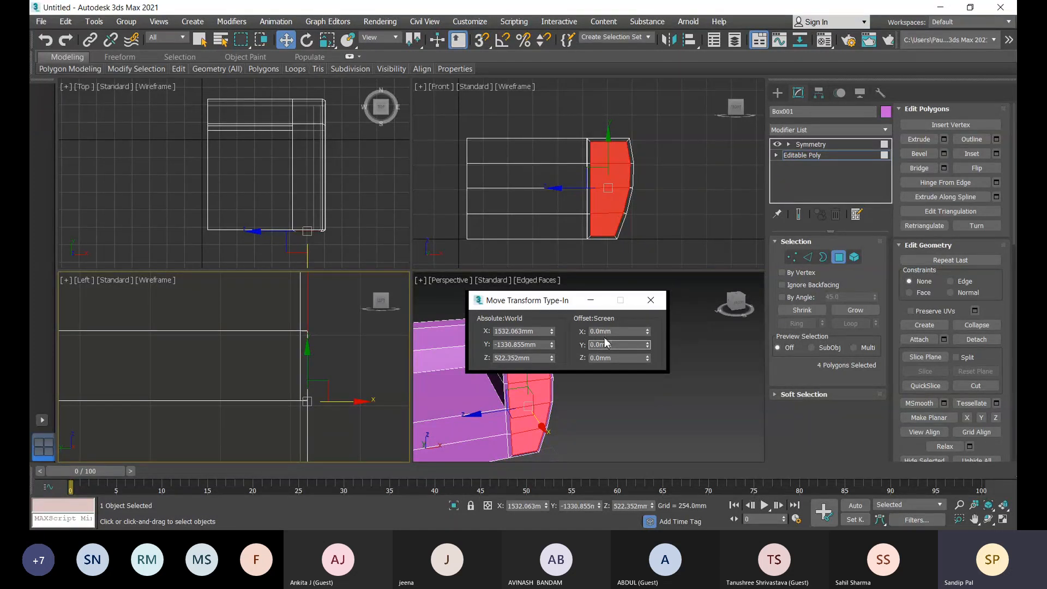
Offset the inset front polygons by -50 mm along the screen X axis to recess them into the armrest
{"action": "double_click", "coordinate": [605, 331]}
{"action": "type", "text": "-"}
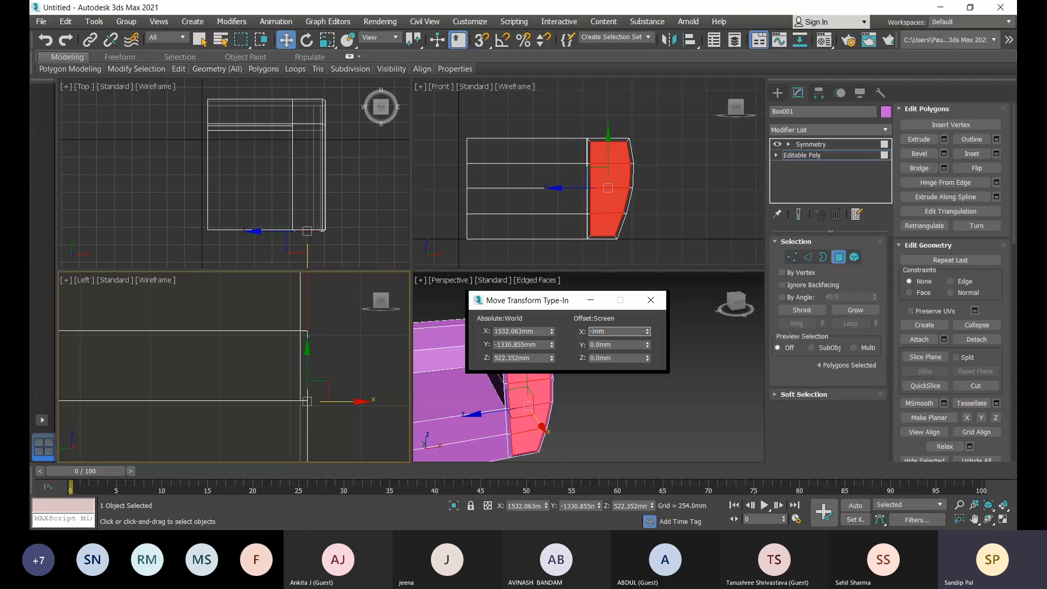
{"action": "type", "text": "2"}
{"action": "key", "text": "BackSpace"}
{"action": "key", "text": "BackSpace"}
{"action": "key", "text": "Return"}
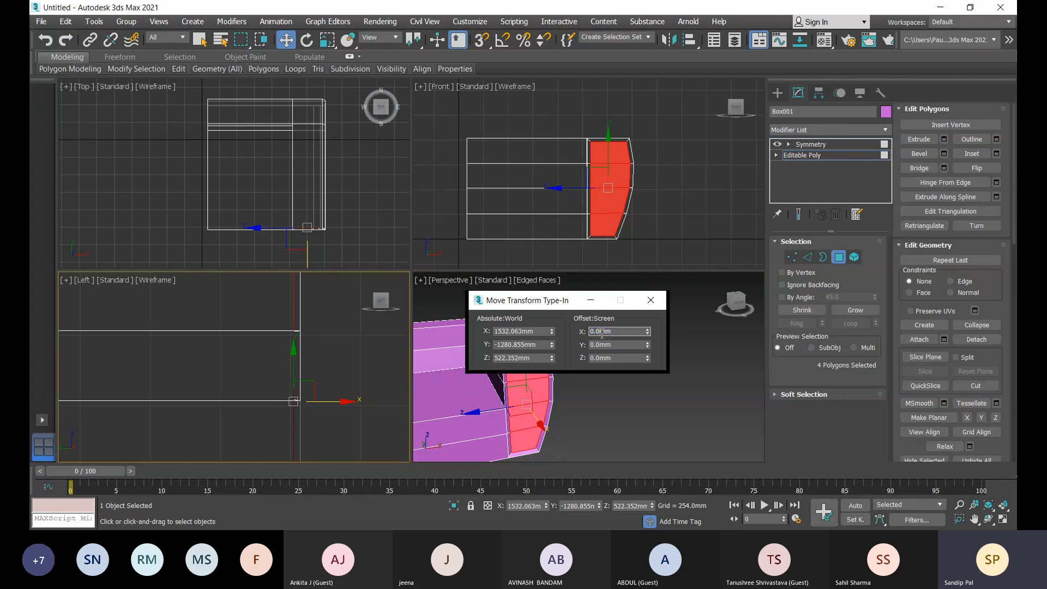
Offset the recessed front polygons 15 mm forward along the screen X axis and close the Move Transform Type-In
{"action": "left_click_drag", "start_coordinate": [600, 332], "coordinate": [589, 333]}
{"action": "type", "text": "15"}
{"action": "key", "text": "Return"}
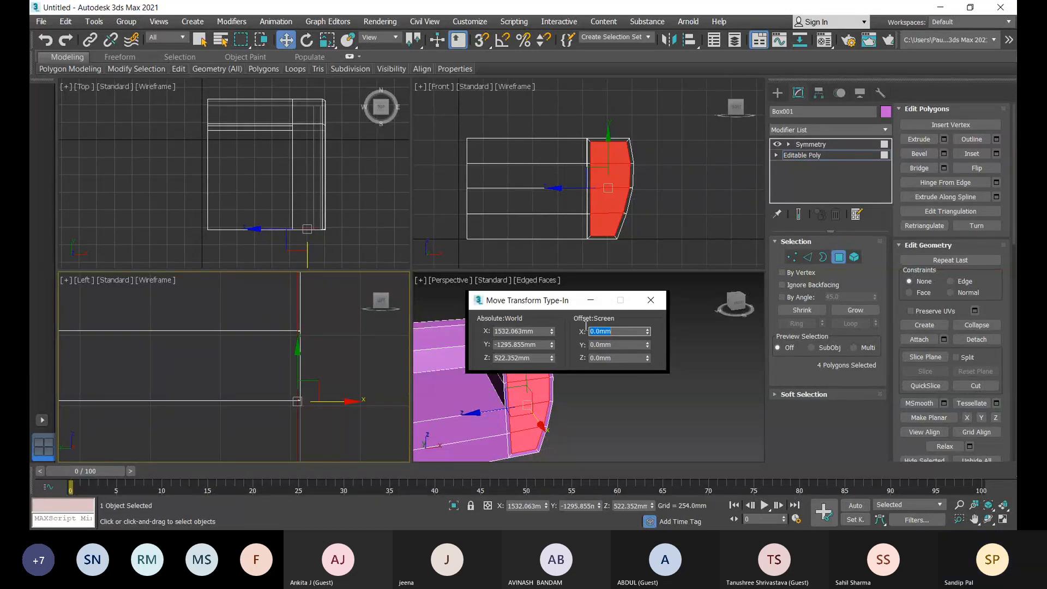
{"action": "left_click", "coordinate": [651, 300]}
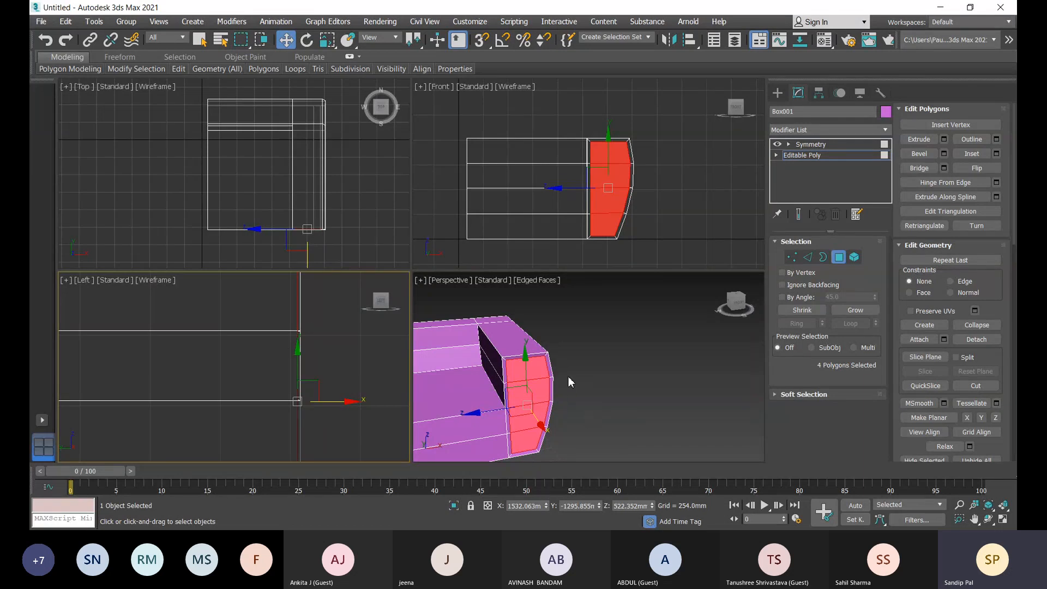
Select the complete ring of border polygons around the armrest's recessed front panel
{"action": "scroll", "coordinate": [568, 376], "scroll_direction": "up", "scroll_amount": 2}
{"action": "middle_click_drag", "start_coordinate": [569, 376], "coordinate": [581, 365]}
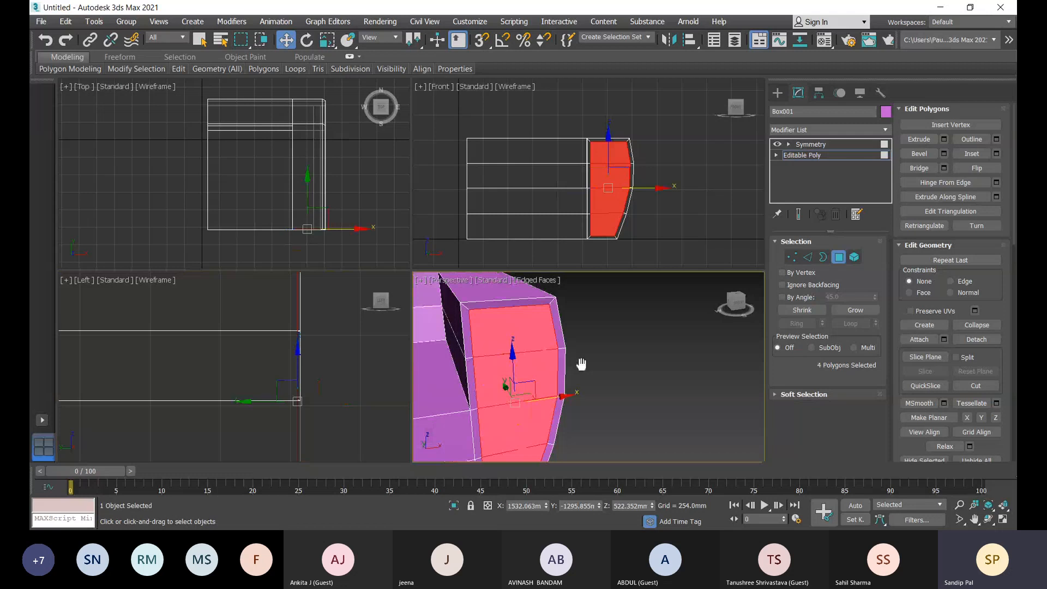
{"action": "middle_click_drag", "start_coordinate": [581, 364], "coordinate": [562, 335]}
{"action": "left_click", "coordinate": [560, 334]}
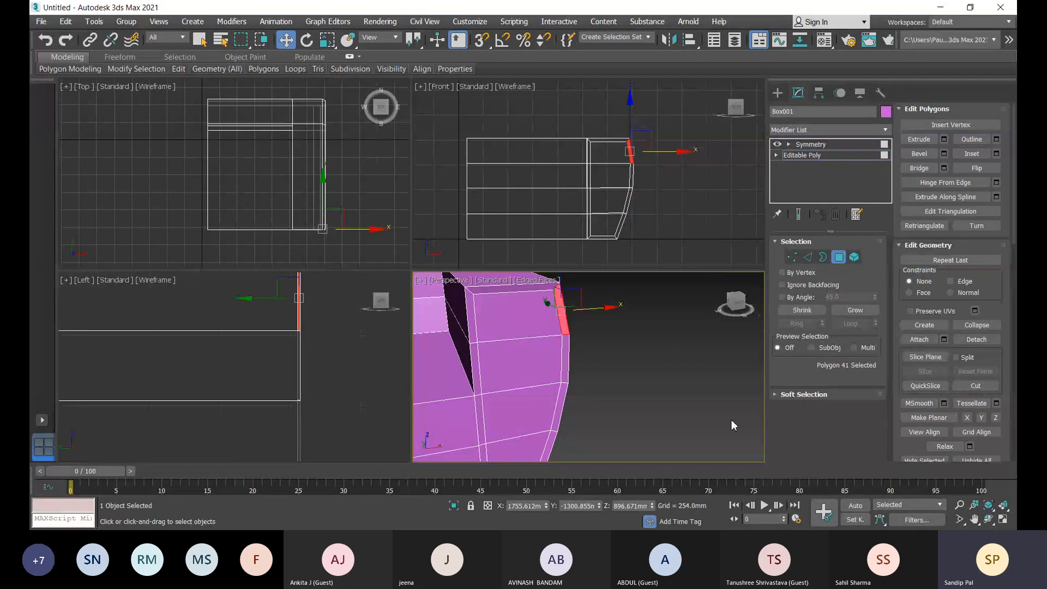
{"action": "middle_click_drag", "start_coordinate": [533, 334], "coordinate": [536, 345], "text": "alt"}
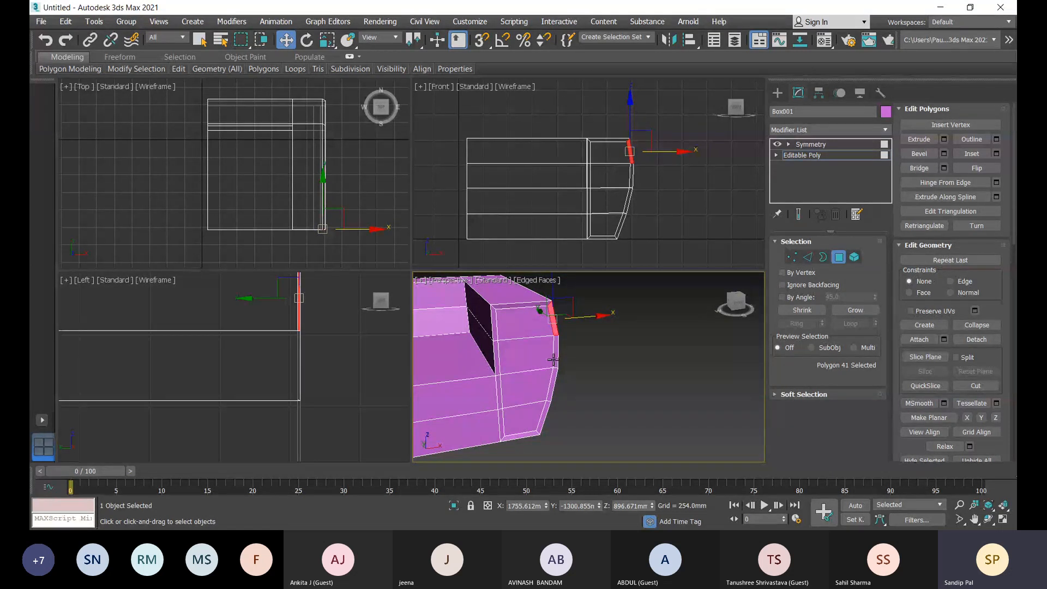
{"action": "key", "text": "shift"}
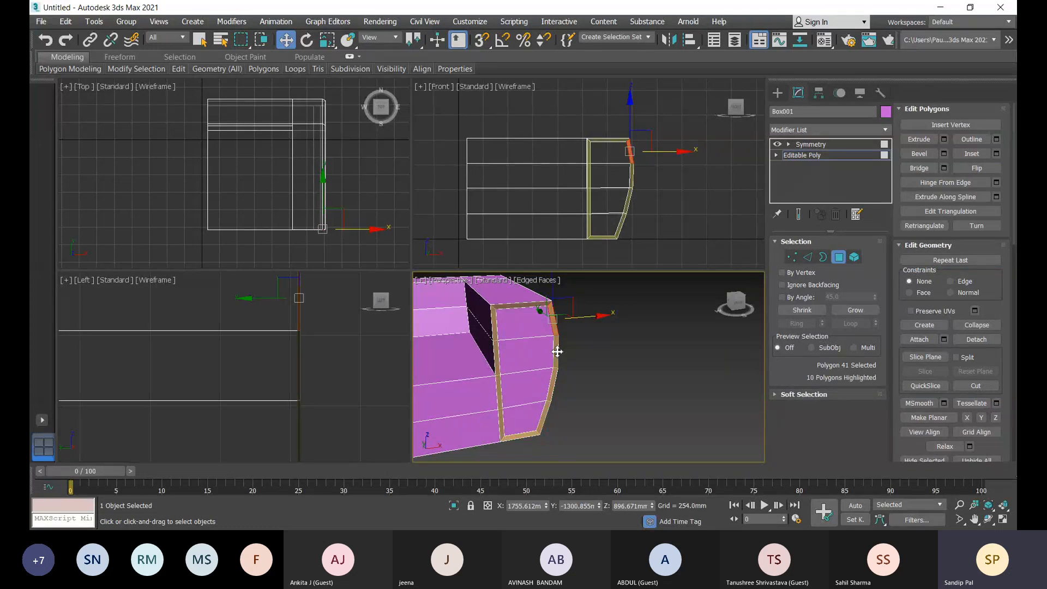
{"action": "left_click", "coordinate": [557, 351], "text": "shift"}
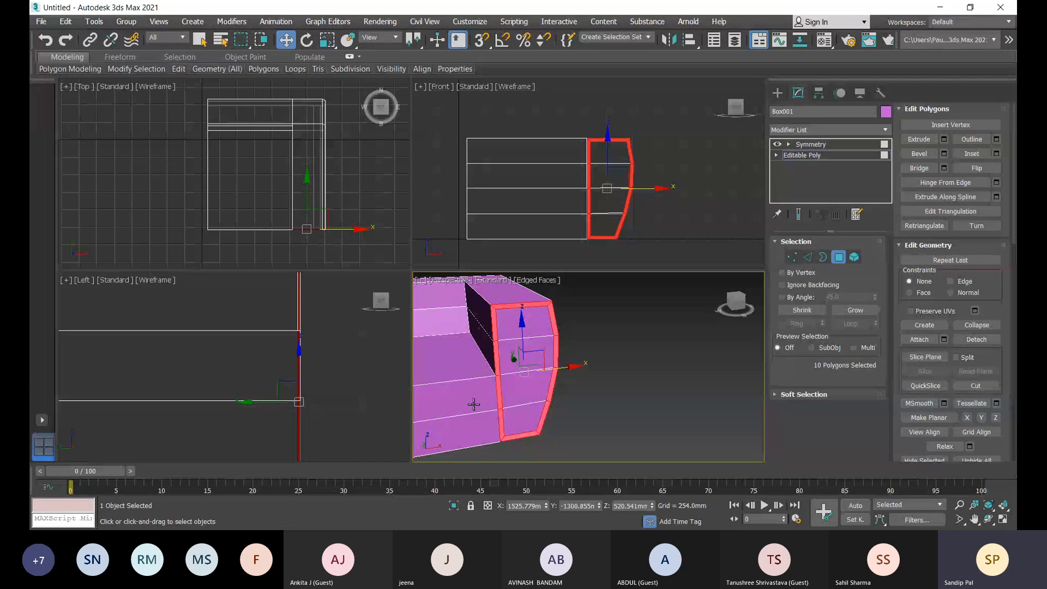
Inset the ring of border polygons on the armrest's front by 10 mm
{"action": "left_click", "coordinate": [995, 154]}
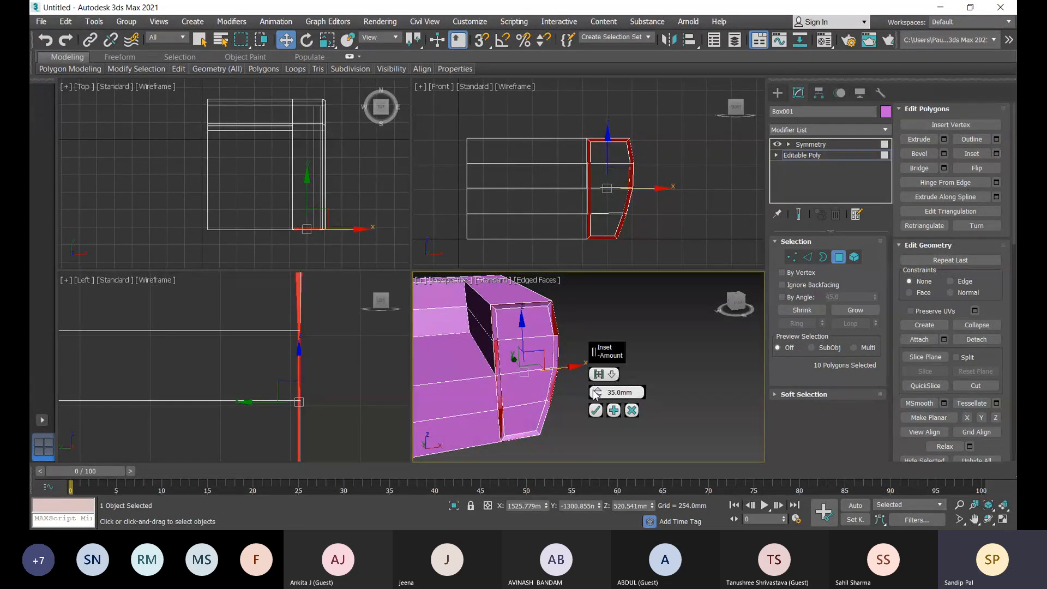
{"action": "left_click", "coordinate": [599, 396]}
{"action": "right_click", "coordinate": [598, 396]}
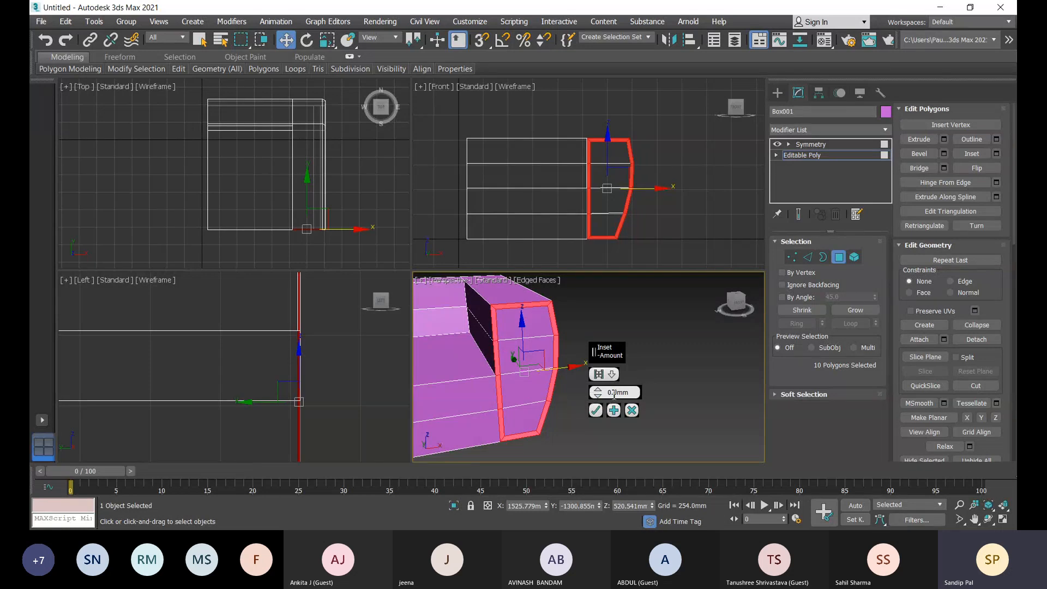
{"action": "left_click", "coordinate": [600, 397]}
{"action": "type", "text": "5"}
{"action": "left_click", "coordinate": [599, 391]}
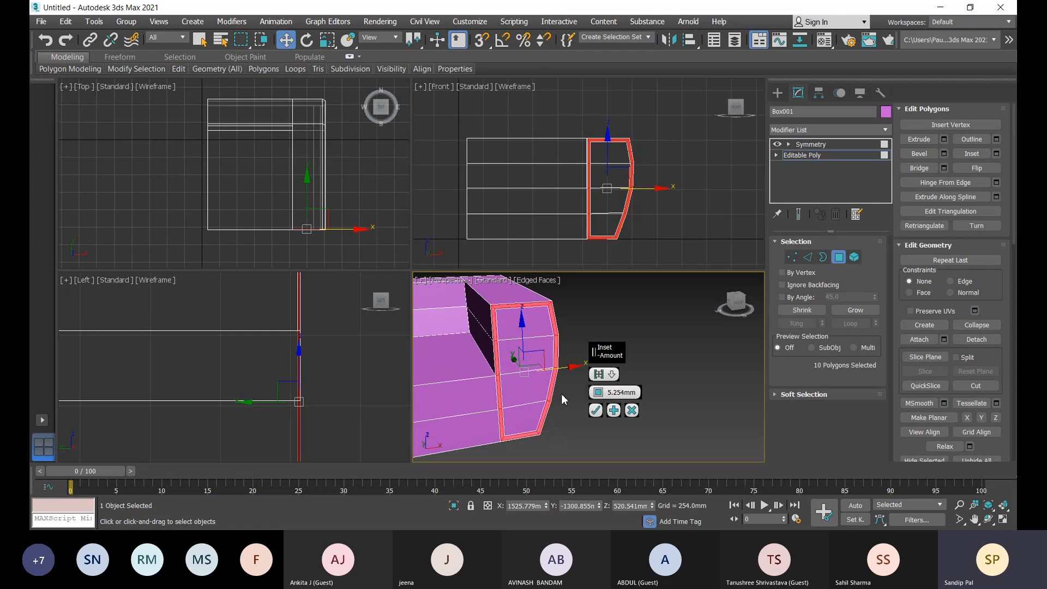
{"action": "scroll", "coordinate": [512, 377], "scroll_direction": "up", "scroll_amount": 6}
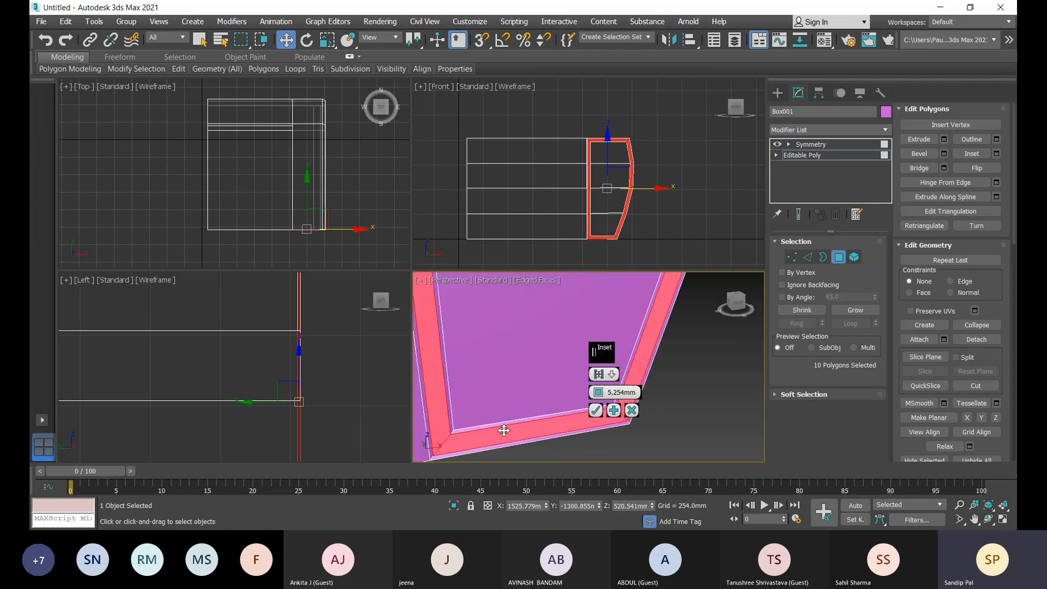
{"action": "middle_click_drag", "start_coordinate": [503, 428], "coordinate": [498, 406]}
{"action": "left_click_drag", "start_coordinate": [599, 396], "coordinate": [598, 394]}
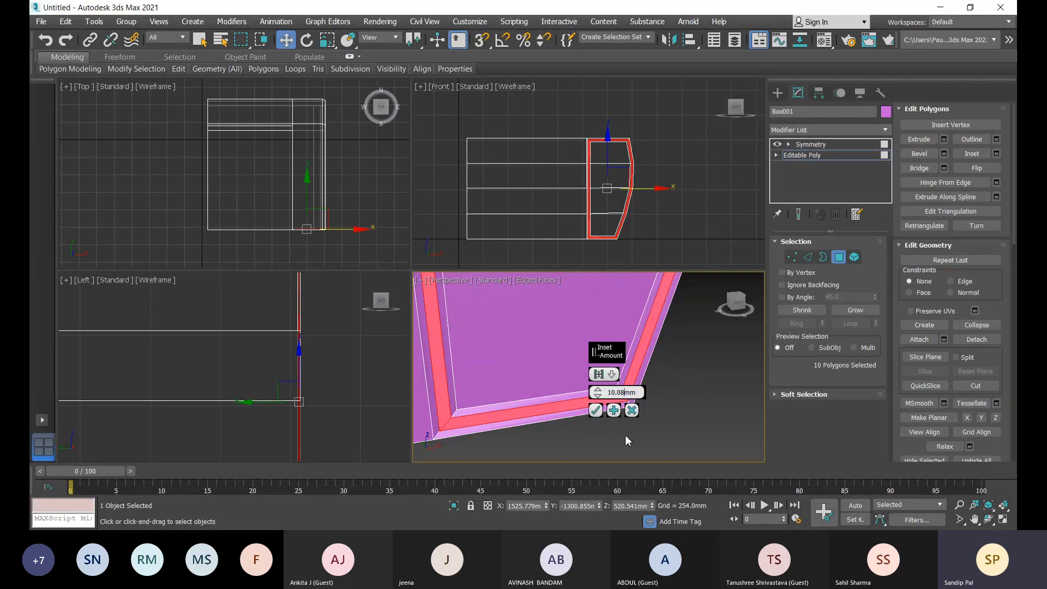
{"action": "key", "text": "BackSpace"}
{"action": "left_click", "coordinate": [596, 412]}
{"action": "scroll", "coordinate": [608, 410], "scroll_direction": "down", "scroll_amount": 5}
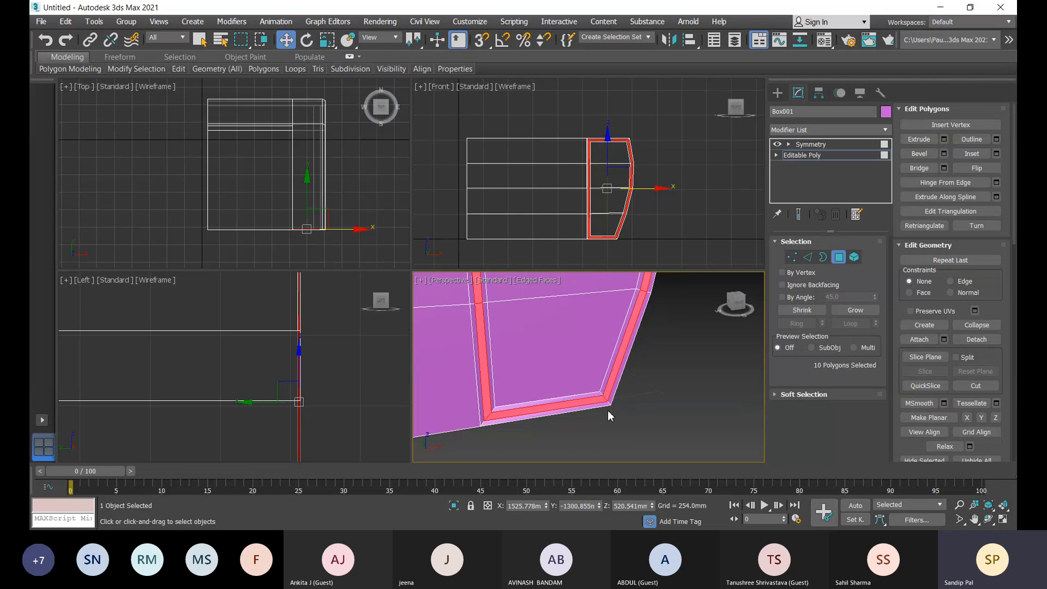
Clear the polygon selection and examine the inset border along the armrest front's outer edge
{"action": "left_click", "coordinate": [645, 382]}
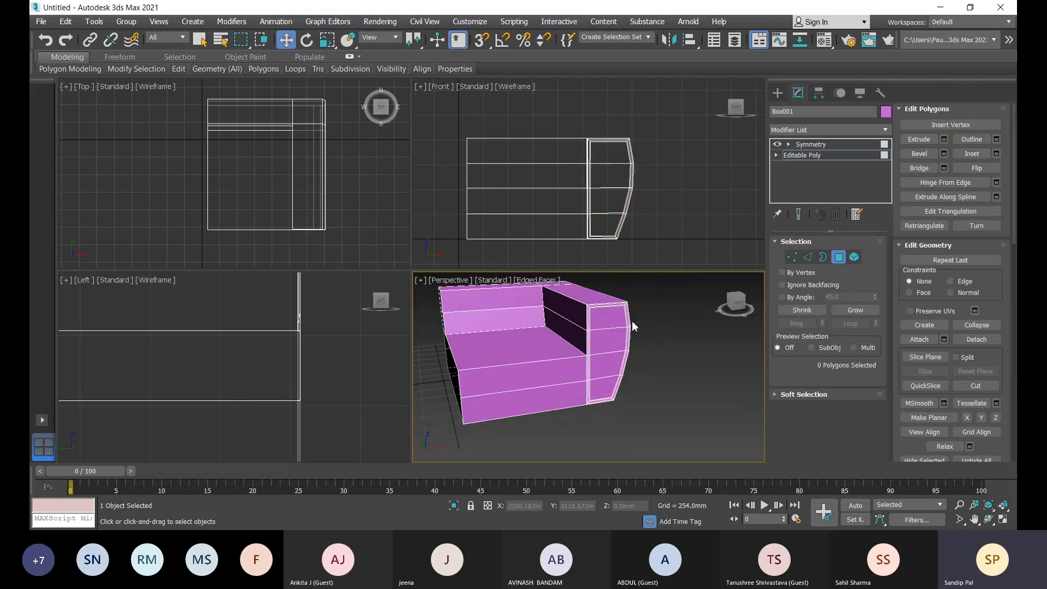
{"action": "scroll", "coordinate": [584, 298], "scroll_direction": "up", "scroll_amount": 5}
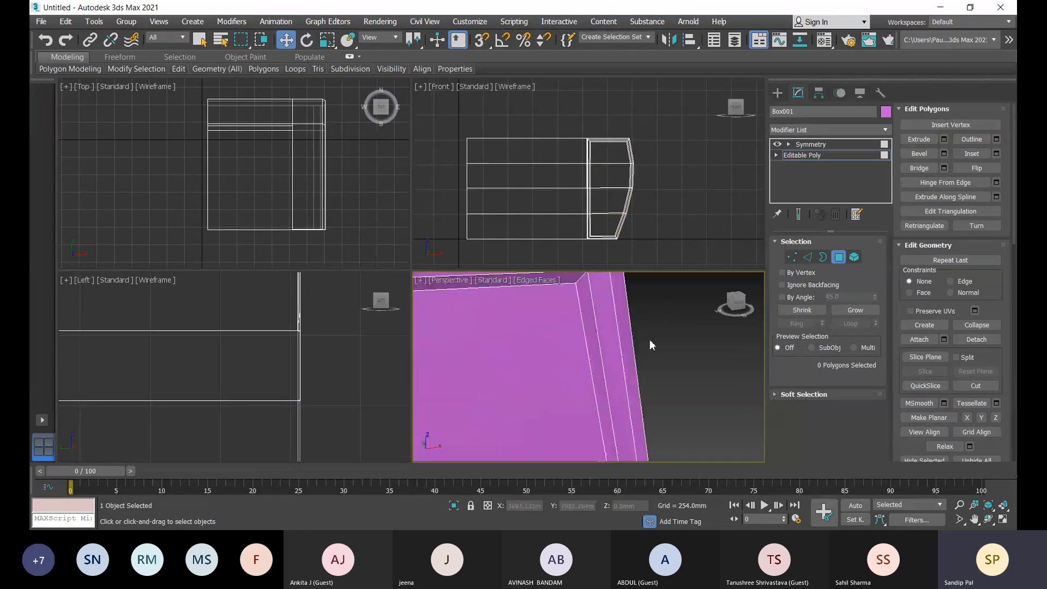
{"action": "scroll", "coordinate": [650, 340], "scroll_direction": "down", "scroll_amount": 4}
{"action": "middle_click_drag", "start_coordinate": [652, 367], "coordinate": [648, 356]}
{"action": "scroll", "coordinate": [648, 356], "scroll_direction": "up", "scroll_amount": 5}
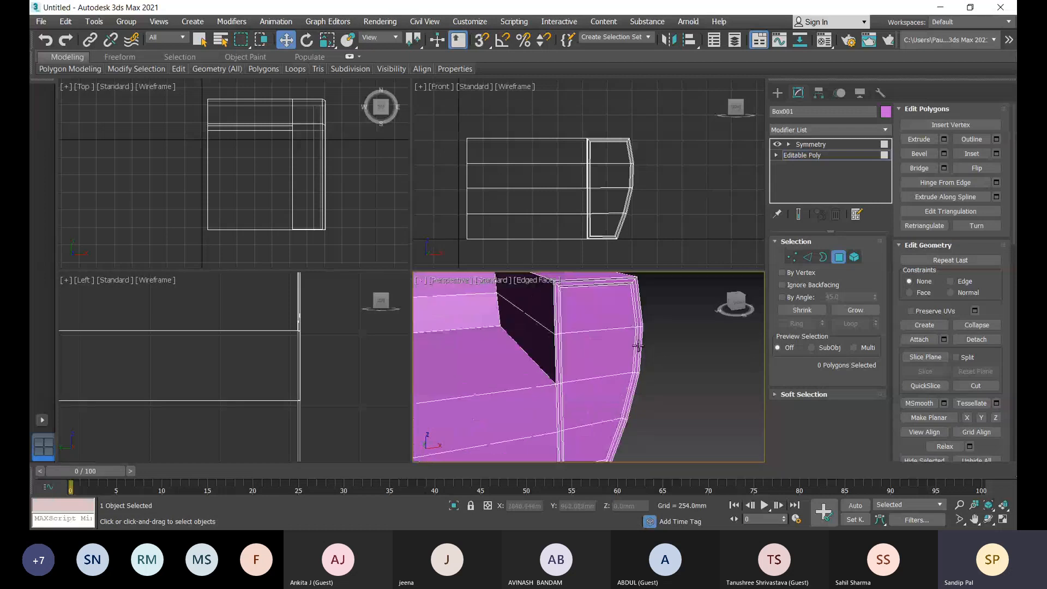
Select the four inner panel polygons on the armrest's front, inside the inset border
{"action": "scroll", "coordinate": [605, 307], "scroll_direction": "up", "scroll_amount": 3}
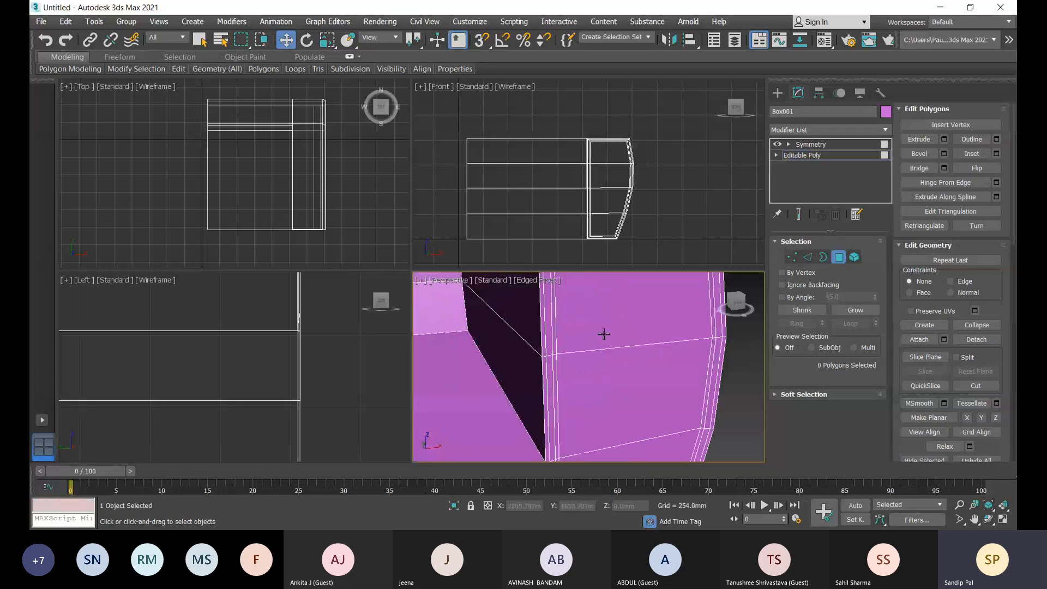
{"action": "left_click", "coordinate": [633, 310]}
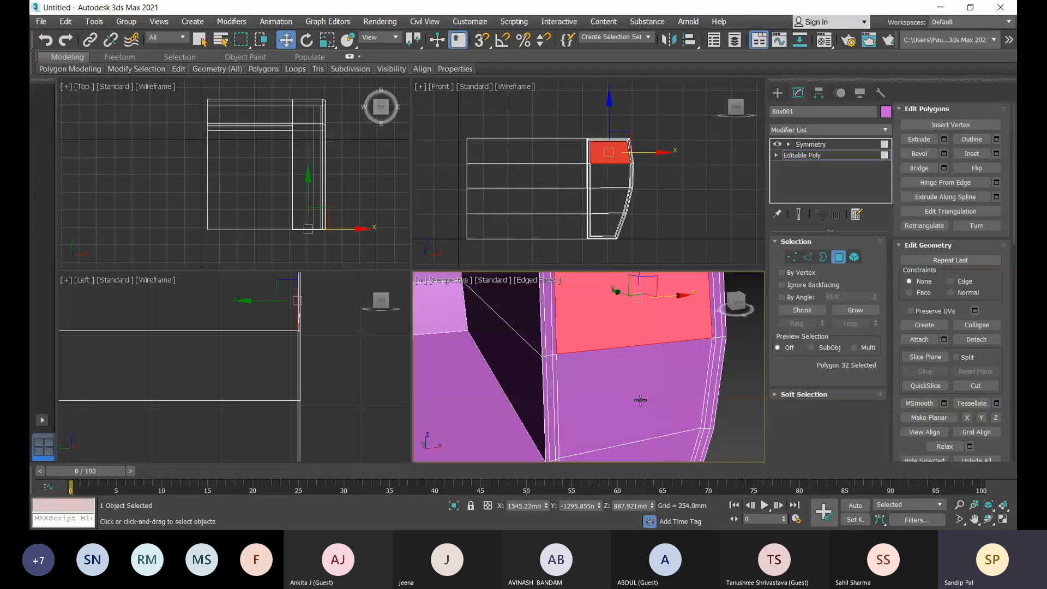
{"action": "left_click", "coordinate": [634, 393]}
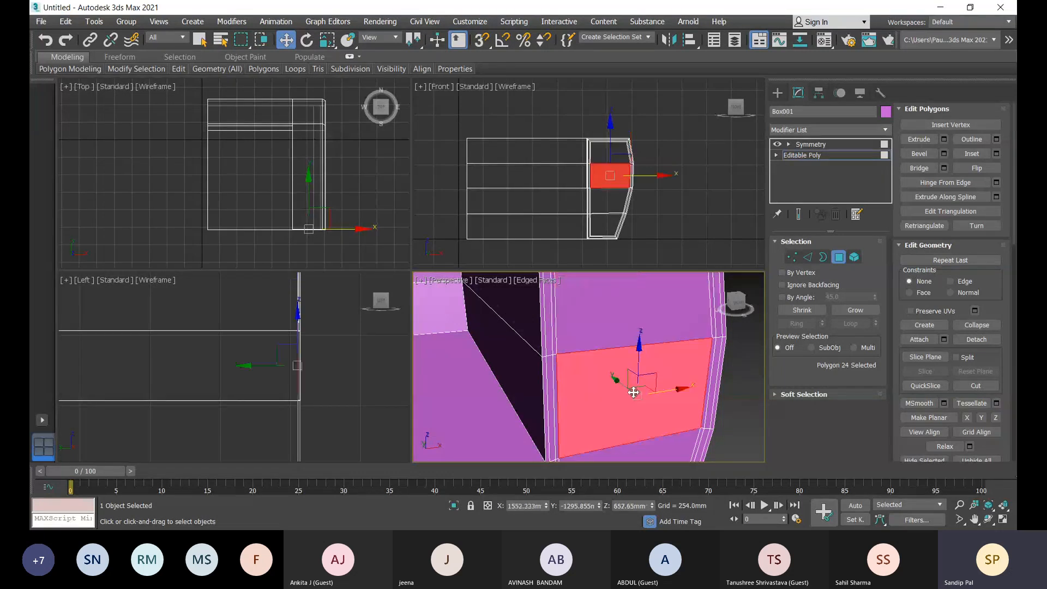
{"action": "left_click", "coordinate": [617, 333], "text": "ctrl"}
{"action": "middle_click_drag", "start_coordinate": [646, 412], "coordinate": [664, 416], "text": "alt"}
{"action": "scroll", "coordinate": [664, 416], "scroll_direction": "up", "scroll_amount": 2}
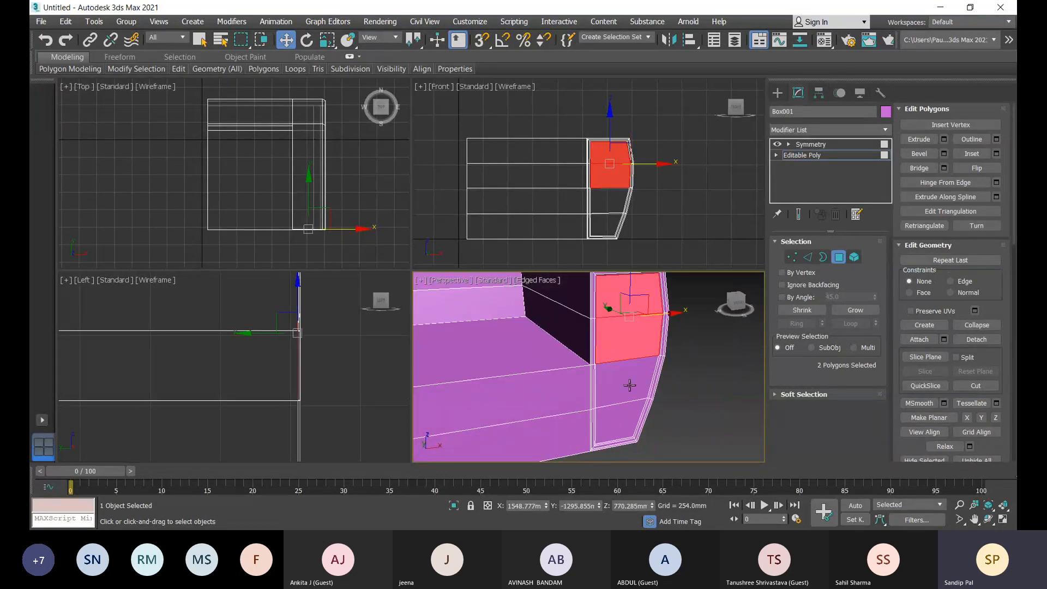
{"action": "left_click", "coordinate": [626, 382], "text": "ctrl"}
{"action": "left_click", "coordinate": [627, 417], "text": "ctrl"}
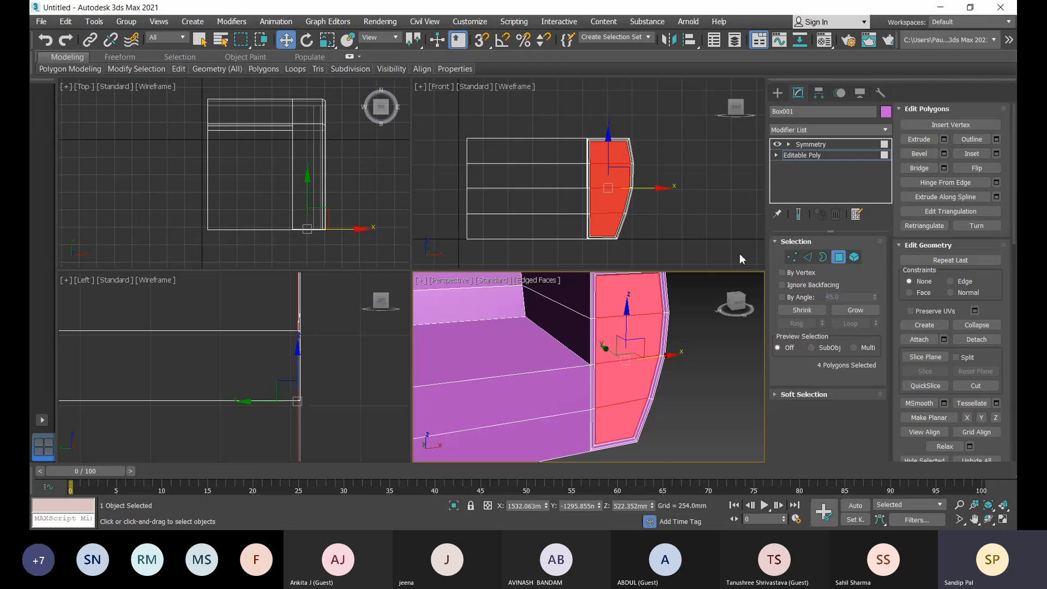
Start a Bevel on the four selected front panel polygons and set its outline to -50 mm
{"action": "middle_click_drag", "start_coordinate": [718, 393], "coordinate": [696, 406], "text": "alt"}
{"action": "scroll", "coordinate": [597, 315], "scroll_direction": "up", "scroll_amount": 2}
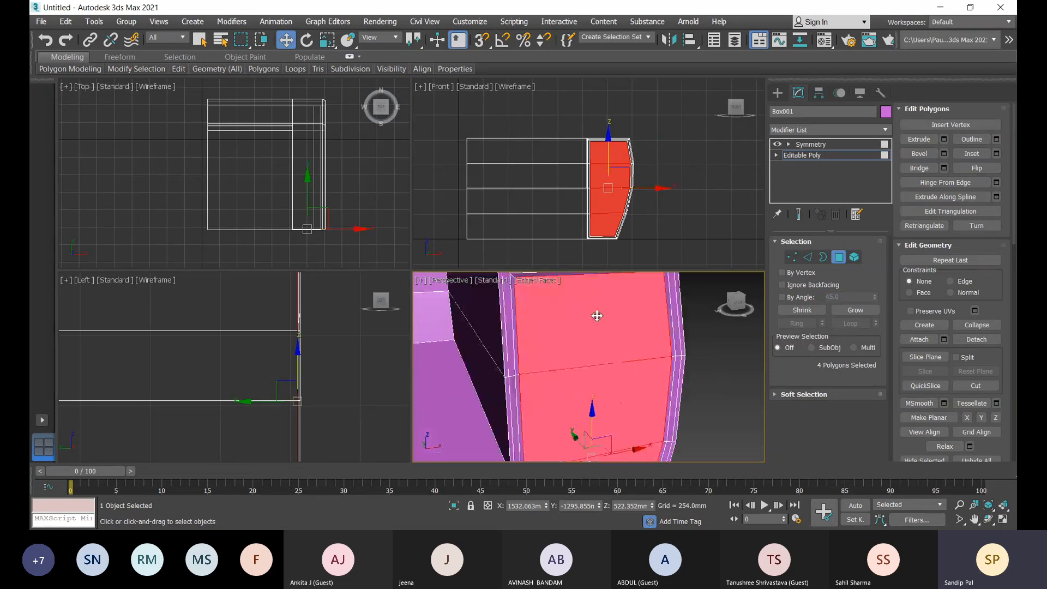
{"action": "scroll", "coordinate": [534, 322], "scroll_direction": "up", "scroll_amount": 3}
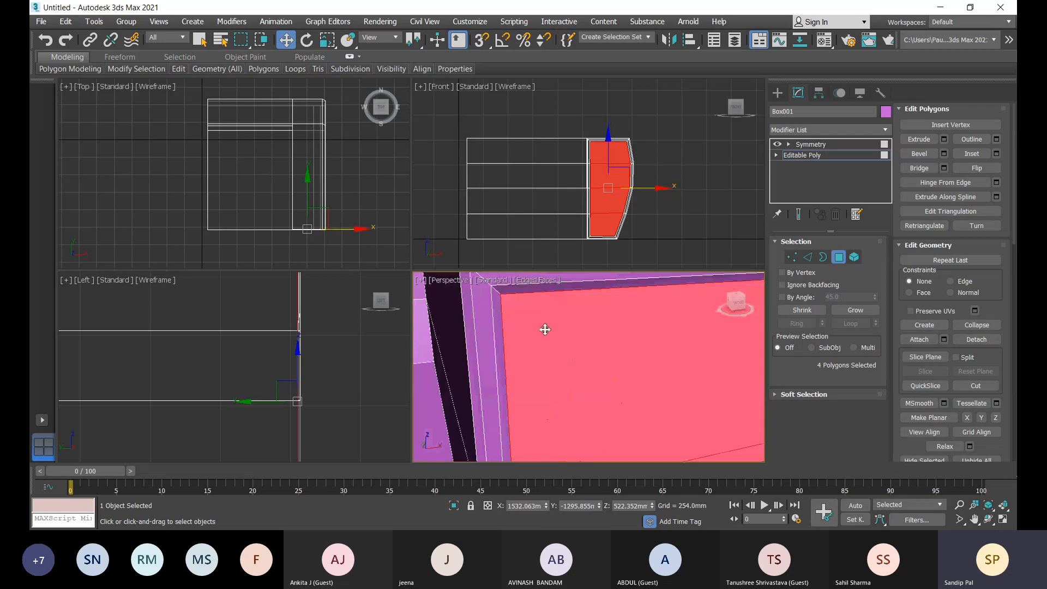
{"action": "scroll", "coordinate": [574, 343], "scroll_direction": "down", "scroll_amount": 2}
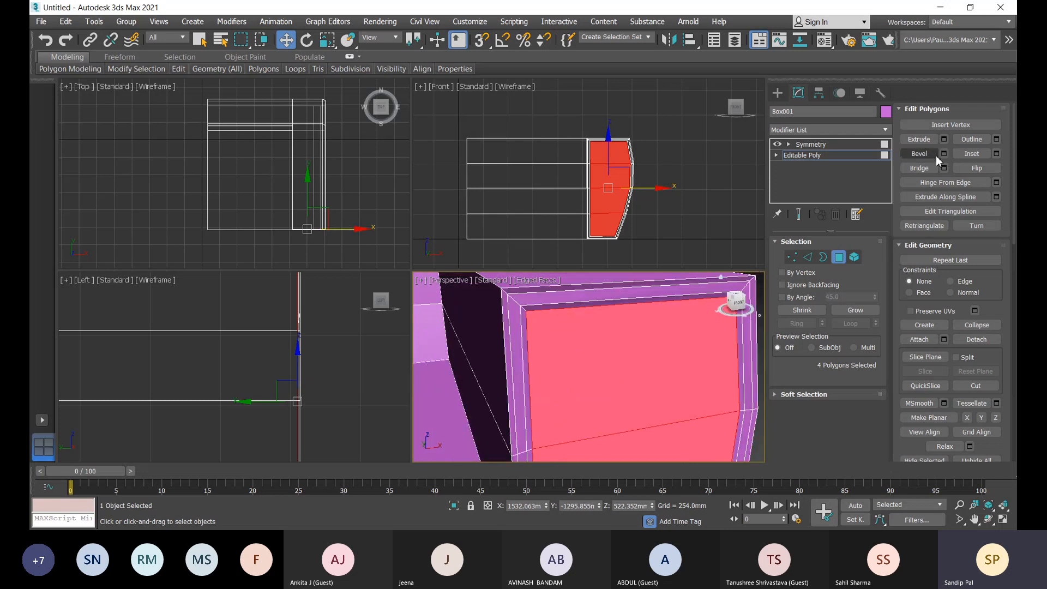
{"action": "middle_click_drag", "start_coordinate": [627, 392], "coordinate": [601, 317]}
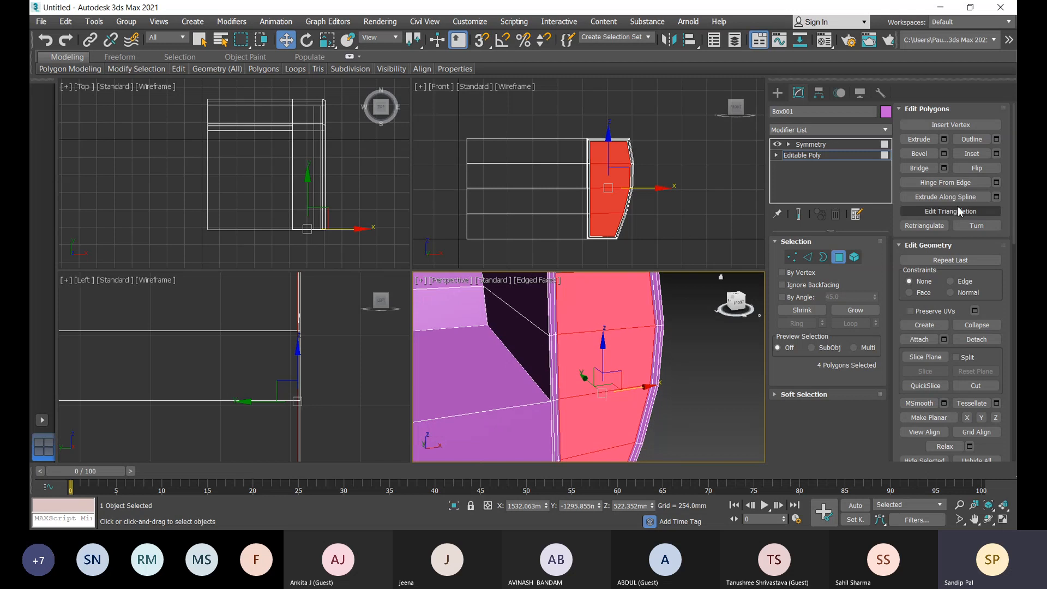
{"action": "left_click", "coordinate": [945, 157]}
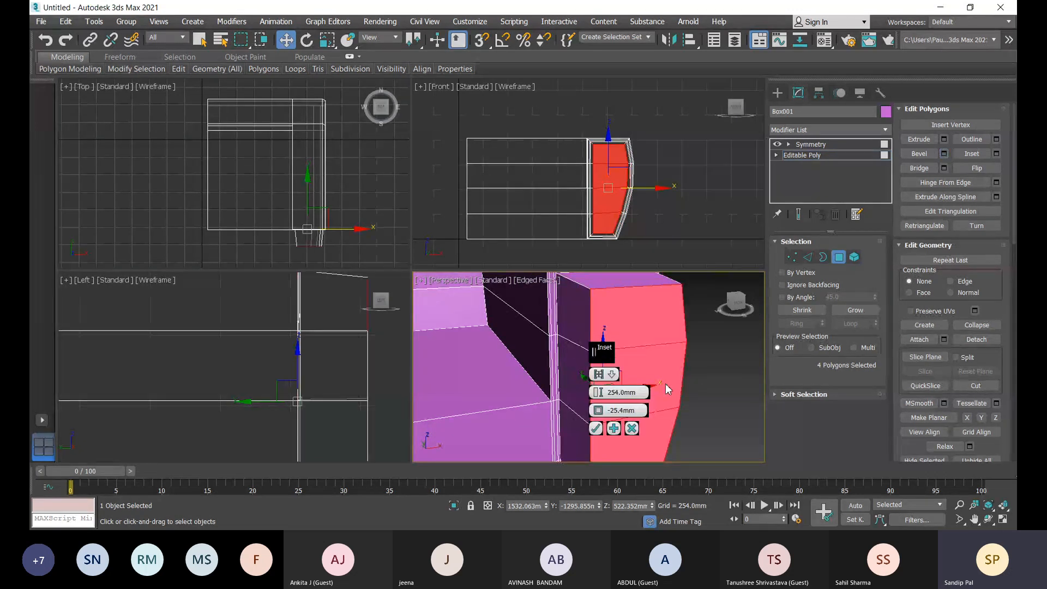
{"action": "left_click_drag", "start_coordinate": [598, 393], "coordinate": [612, 410]}
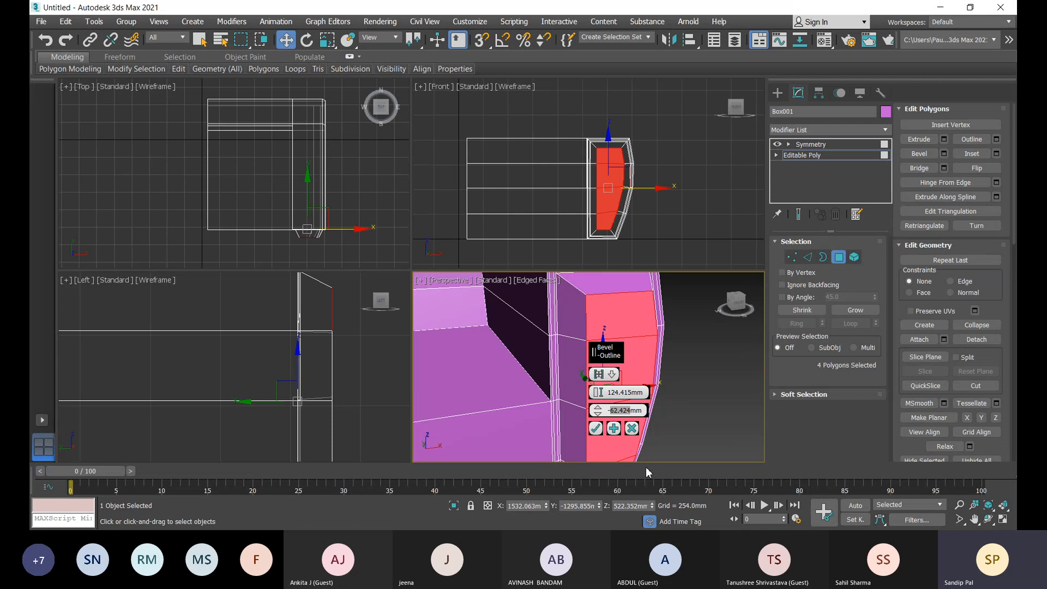
{"action": "type", "text": "50"}
Set the bevel height to 30 mm and apply it to the armrest's front panel
{"action": "left_click", "coordinate": [633, 393]}
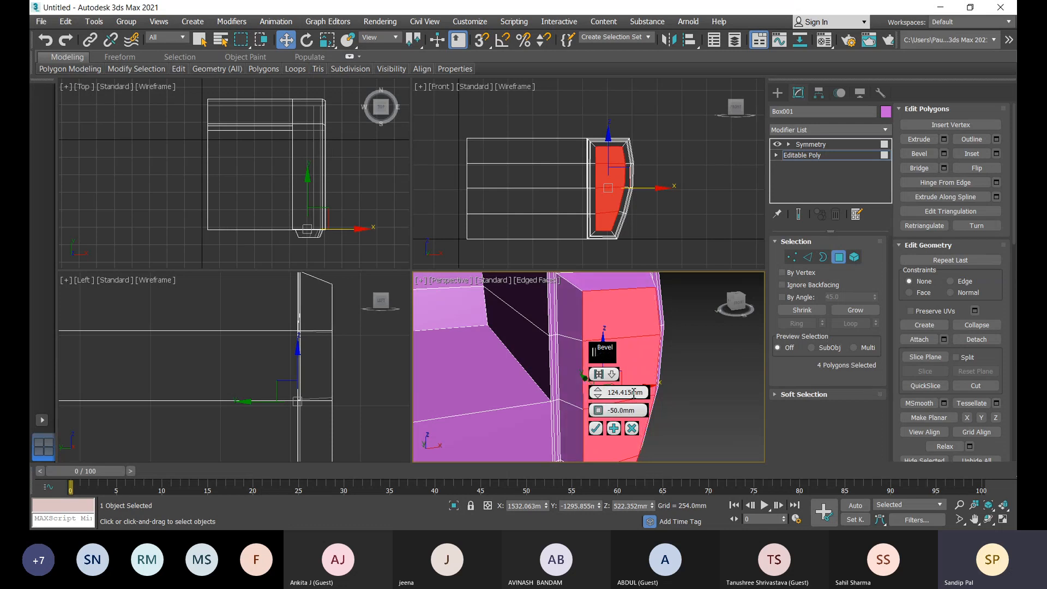
{"action": "left_click_drag", "start_coordinate": [627, 393], "coordinate": [609, 395]}
{"action": "type", "text": "30"}
{"action": "key", "text": "Return"}
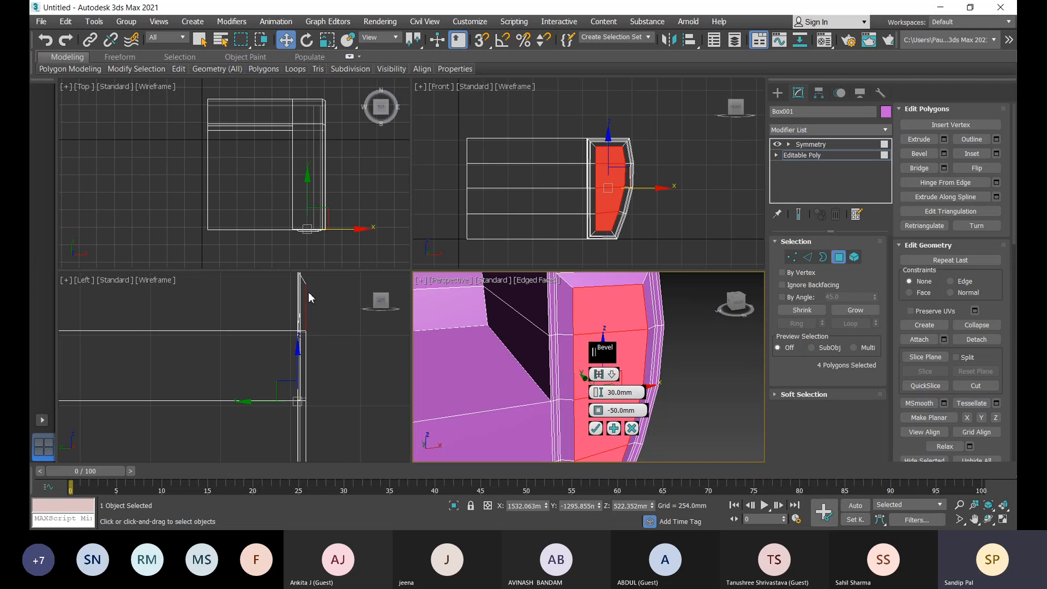
{"action": "left_click", "coordinate": [597, 429]}
{"action": "scroll", "coordinate": [672, 397], "scroll_direction": "down", "scroll_amount": 4}
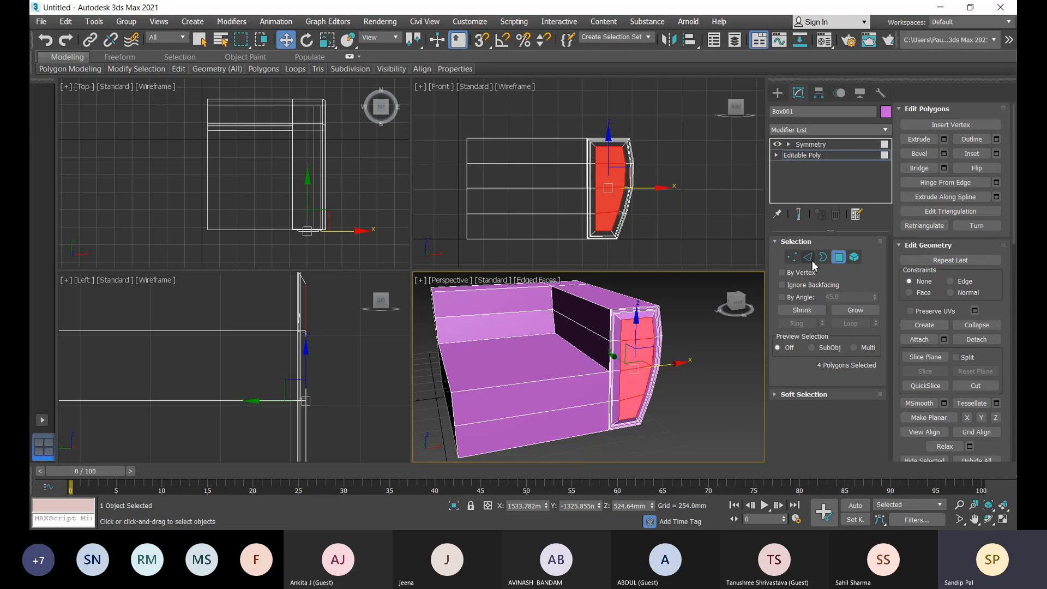
In vertex mode, raise the beveled panel's outer vertex on the upper edge row about 5 mm in the Front view
{"action": "left_click", "coordinate": [793, 257]}
{"action": "scroll", "coordinate": [606, 123], "scroll_direction": "up", "scroll_amount": 6}
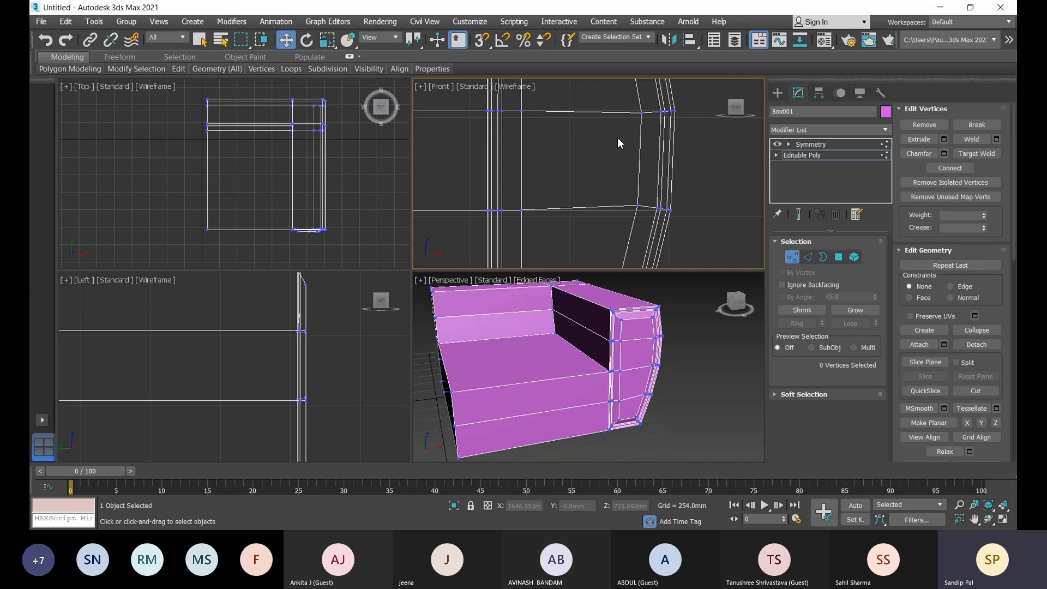
{"action": "middle_click_drag", "start_coordinate": [561, 143], "coordinate": [607, 179]}
{"action": "scroll", "coordinate": [636, 171], "scroll_direction": "up", "scroll_amount": 3}
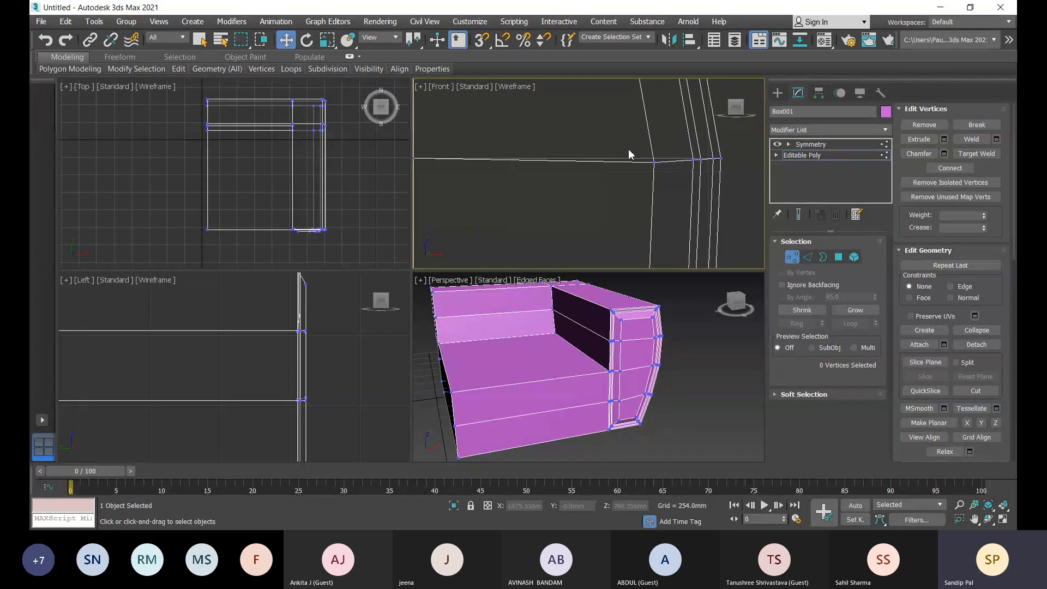
{"action": "left_click_drag", "start_coordinate": [628, 149], "coordinate": [670, 176]}
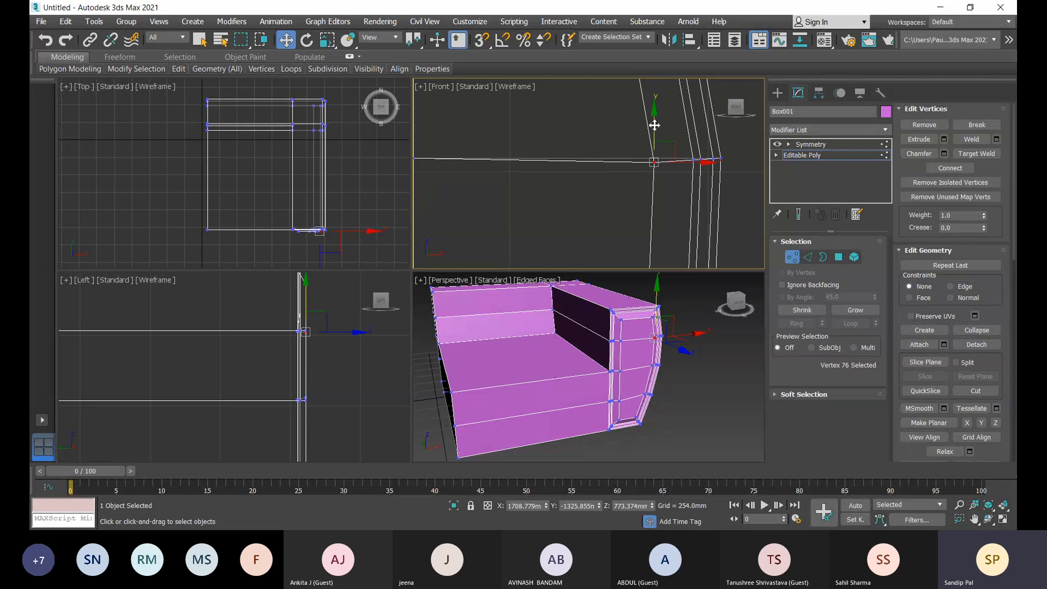
{"action": "left_click_drag", "start_coordinate": [654, 123], "coordinate": [655, 118]}
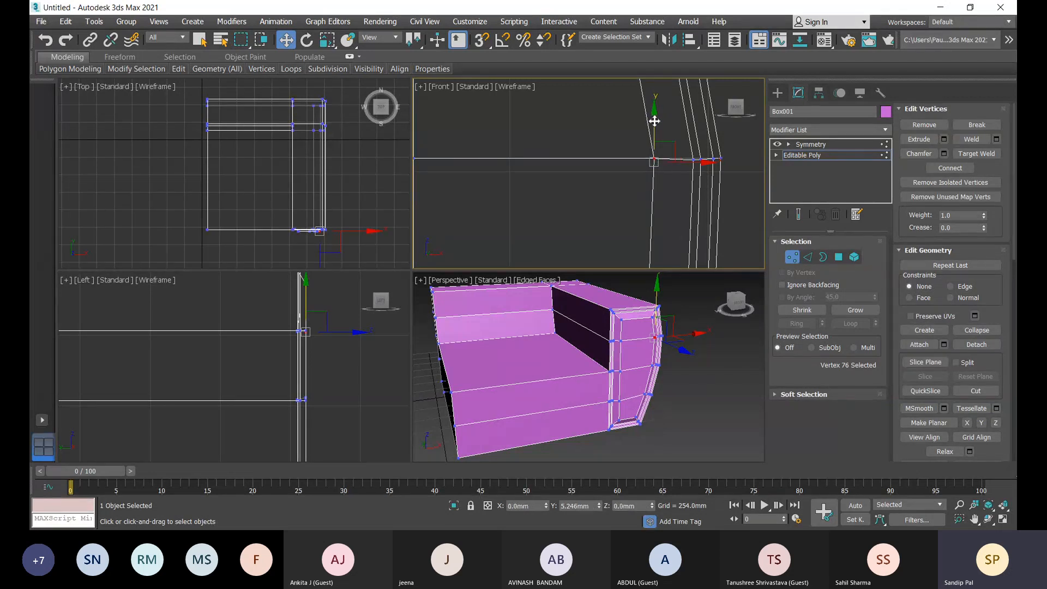
{"action": "left_click", "coordinate": [711, 191]}
Raise the innermost outer-side border vertex on the upper edge row about 2 mm to line up with the panel vertex
{"action": "scroll", "coordinate": [700, 174], "scroll_direction": "up", "scroll_amount": 2}
{"action": "scroll", "coordinate": [700, 177], "scroll_direction": "up", "scroll_amount": 2}
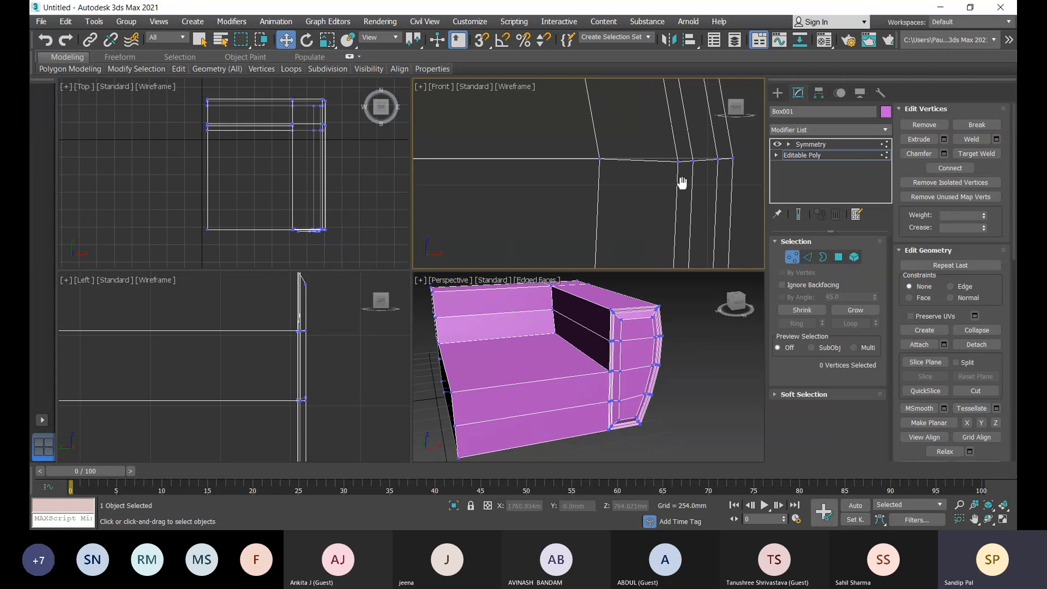
{"action": "left_click", "coordinate": [673, 156]}
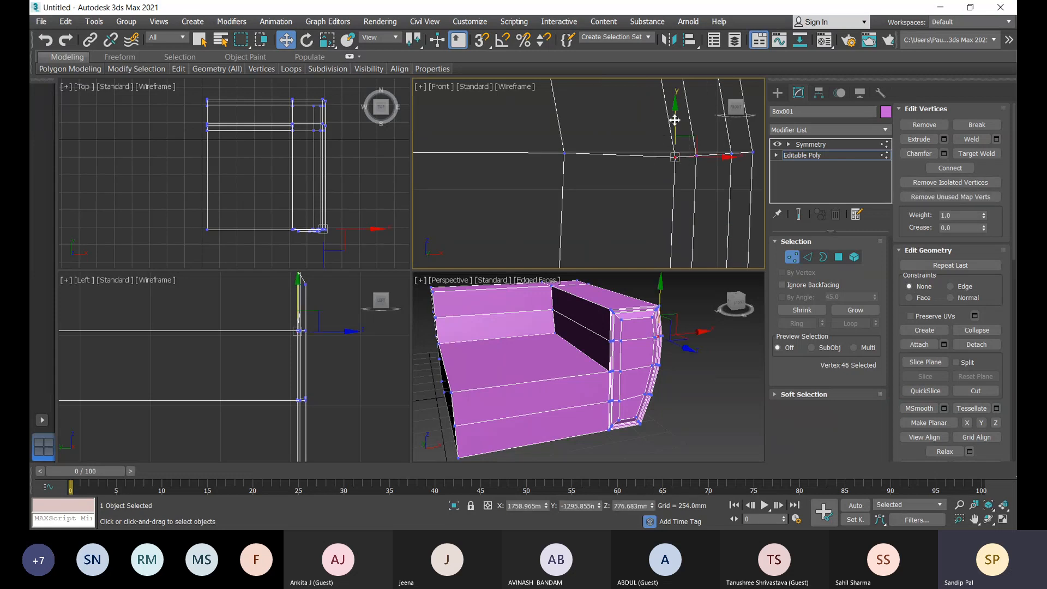
{"action": "left_click_drag", "start_coordinate": [677, 117], "coordinate": [678, 115]}
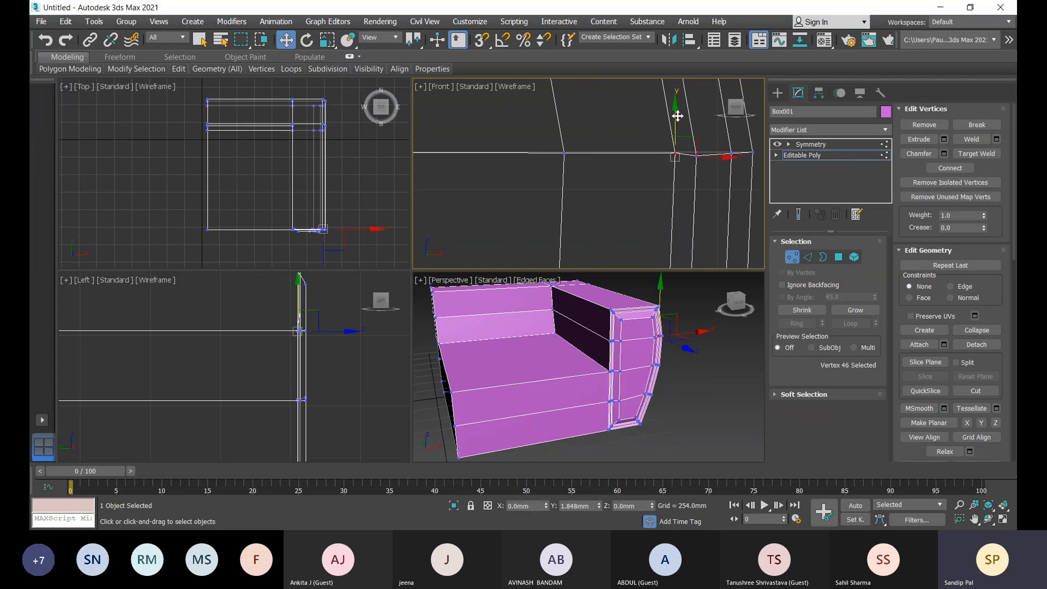
Fine-tune the height of the beveled panel's outer vertex so the upper edge row runs horizontal
{"action": "left_click", "coordinate": [565, 154]}
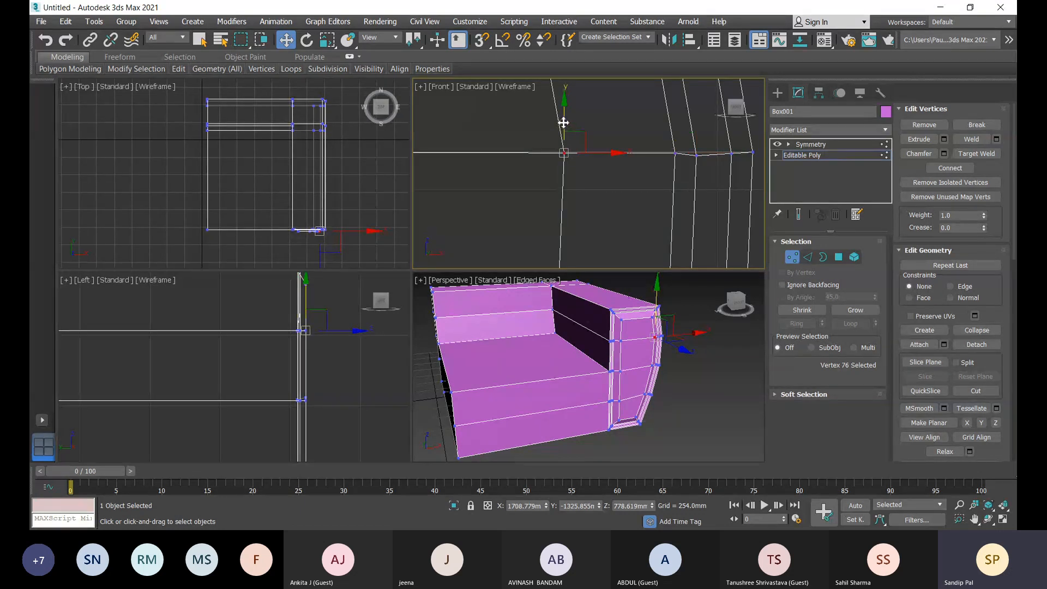
{"action": "left_click_drag", "start_coordinate": [563, 123], "coordinate": [565, 122]}
{"action": "scroll", "coordinate": [608, 195], "scroll_direction": "down", "scroll_amount": 4}
{"action": "middle_click_drag", "start_coordinate": [552, 204], "coordinate": [680, 143]}
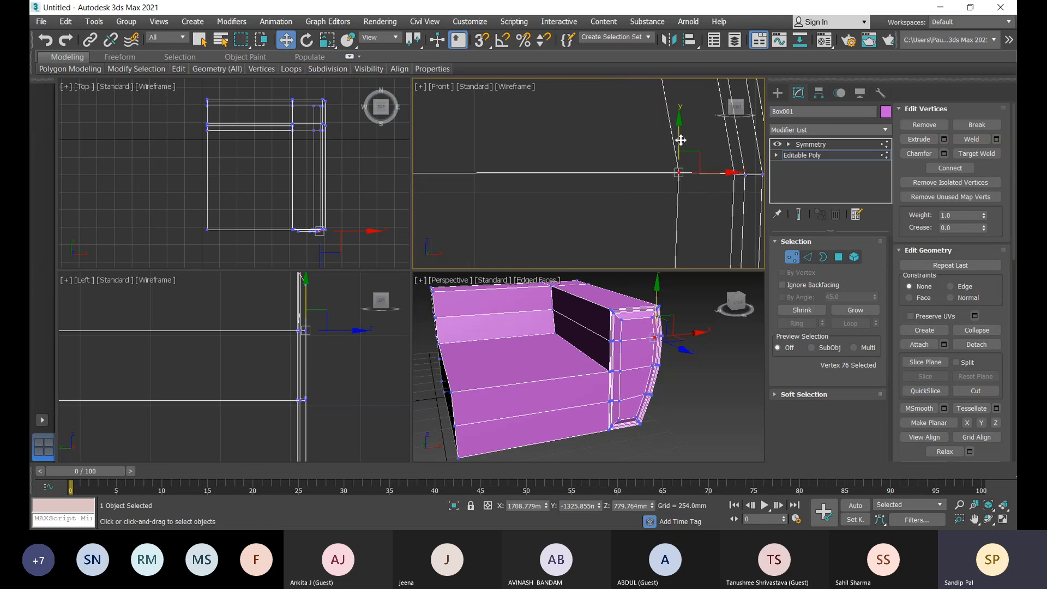
{"action": "left_click_drag", "start_coordinate": [681, 141], "coordinate": [682, 140]}
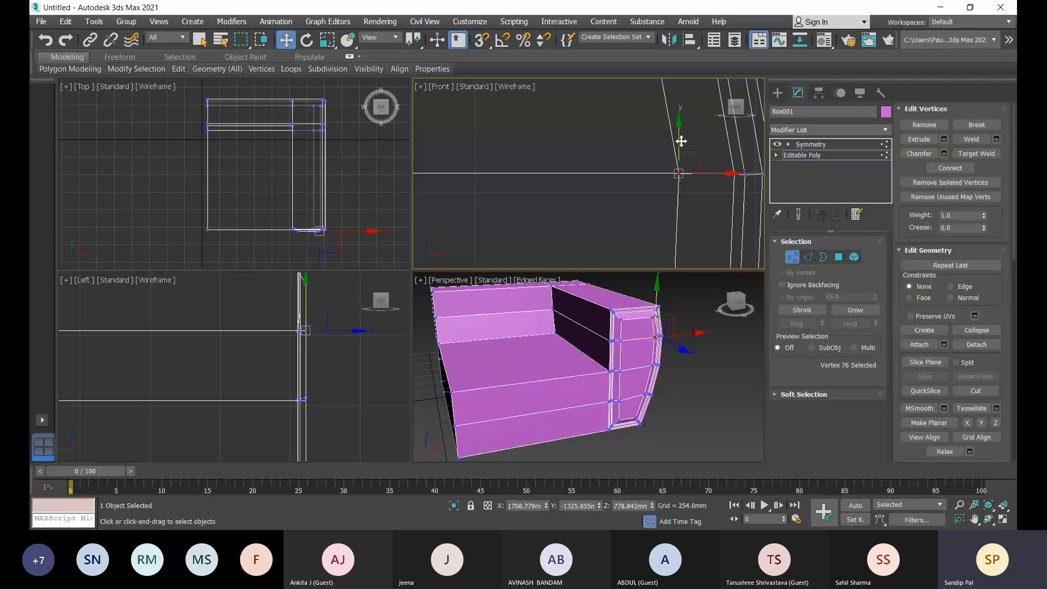
Align the inner, middle and outer border vertices on the upper edge row's curved side to the same horizontal line
{"action": "middle_click_drag", "start_coordinate": [681, 141], "coordinate": [591, 187]}
{"action": "left_click", "coordinate": [584, 166]}
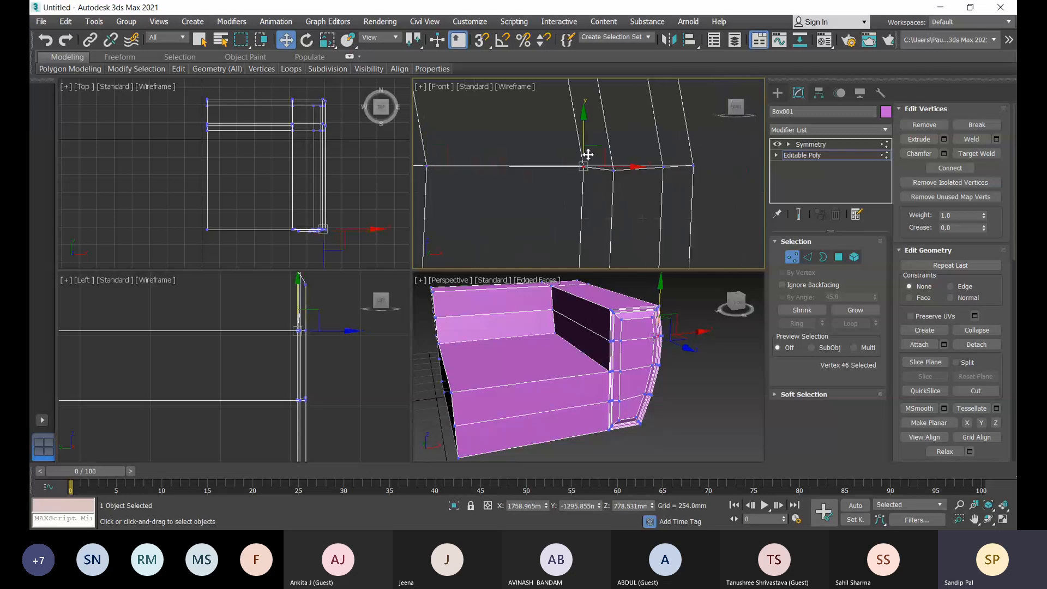
{"action": "left_click_drag", "start_coordinate": [586, 137], "coordinate": [615, 139]}
{"action": "left_click", "coordinate": [619, 169]}
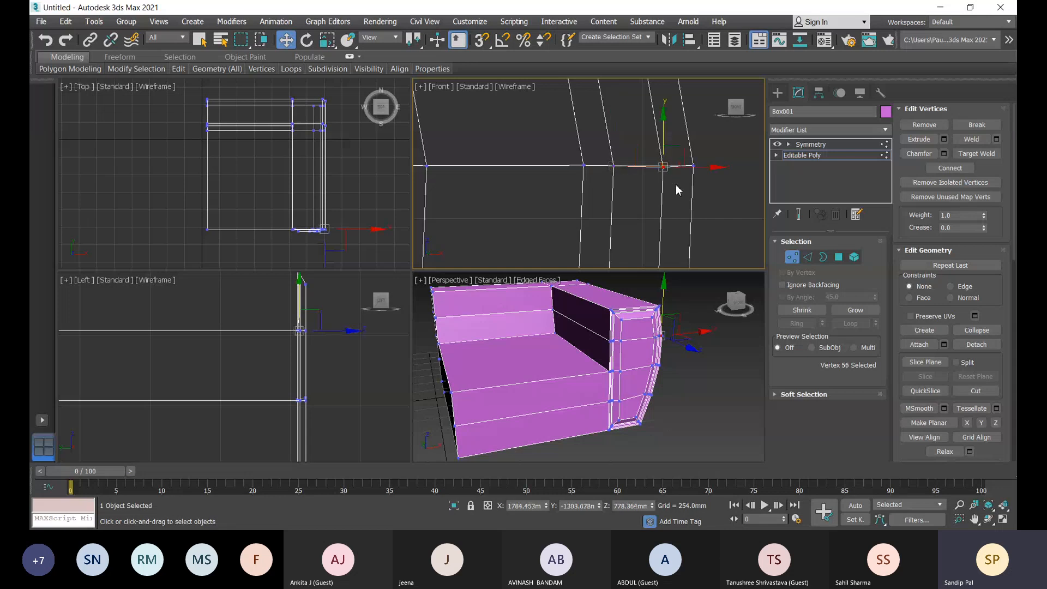
{"action": "left_click", "coordinate": [663, 166]}
{"action": "left_click_drag", "start_coordinate": [667, 129], "coordinate": [667, 127]}
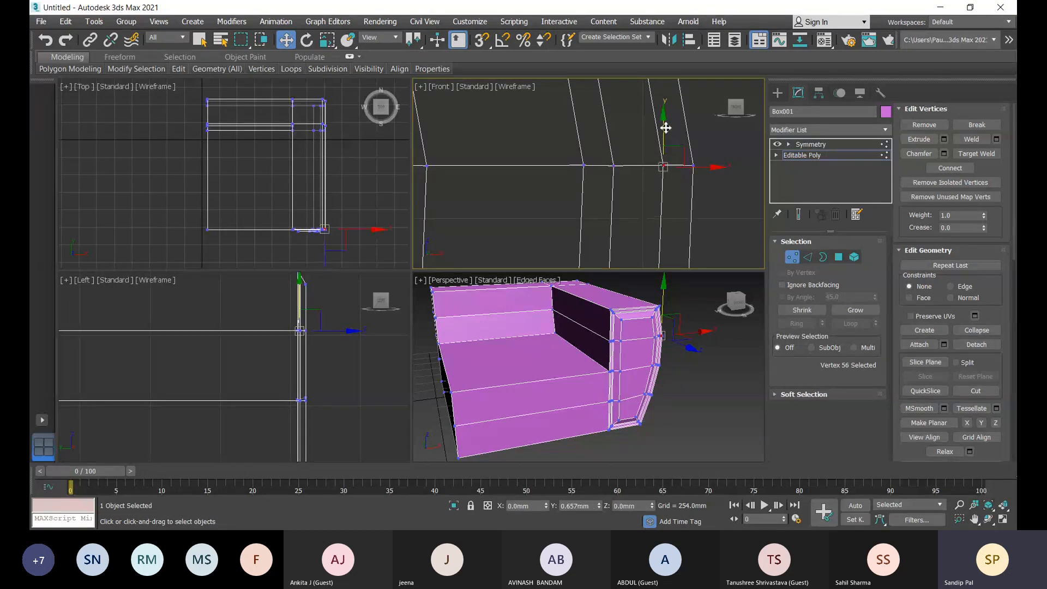
Level the panel and border vertices on the curved side of the armrest front's middle edge row in the Front view
{"action": "scroll", "coordinate": [661, 229], "scroll_direction": "down", "scroll_amount": 3}
{"action": "scroll", "coordinate": [662, 230], "scroll_direction": "up", "scroll_amount": 2}
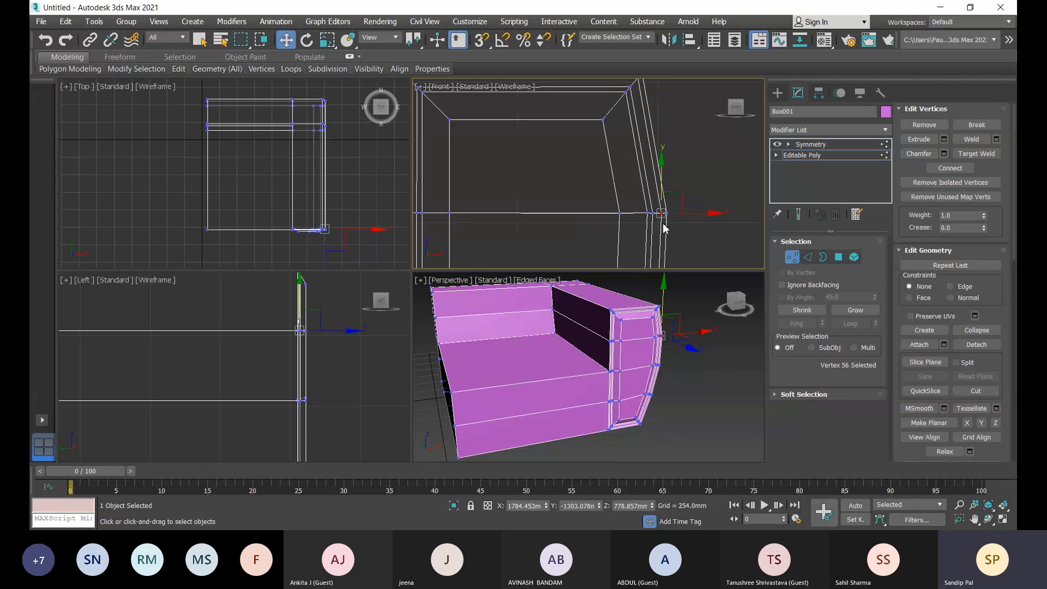
{"action": "middle_click_drag", "start_coordinate": [666, 227], "coordinate": [685, 199]}
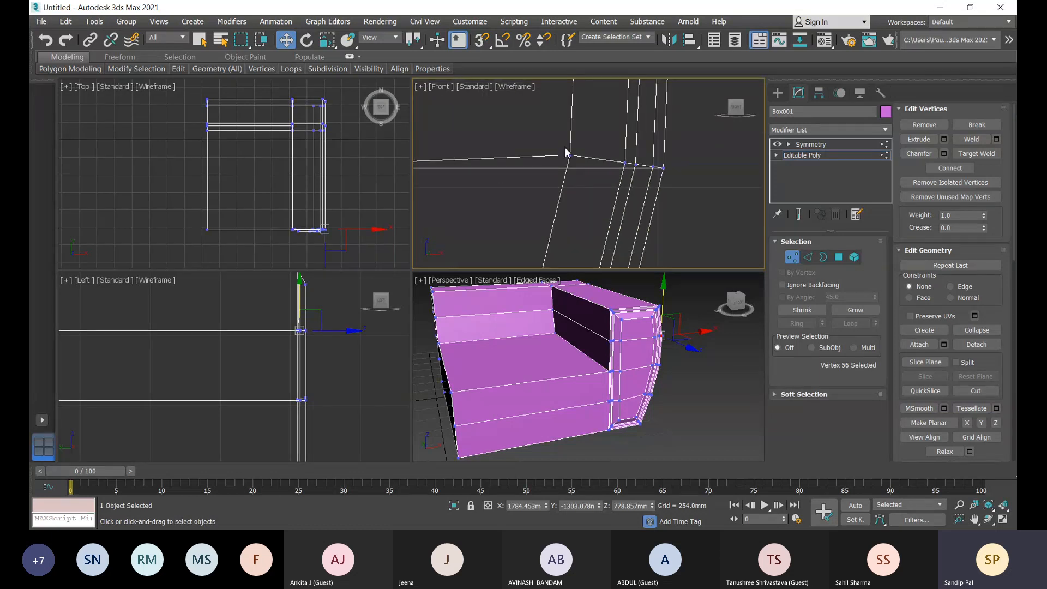
{"action": "left_click_drag", "start_coordinate": [595, 171], "coordinate": [595, 171]}
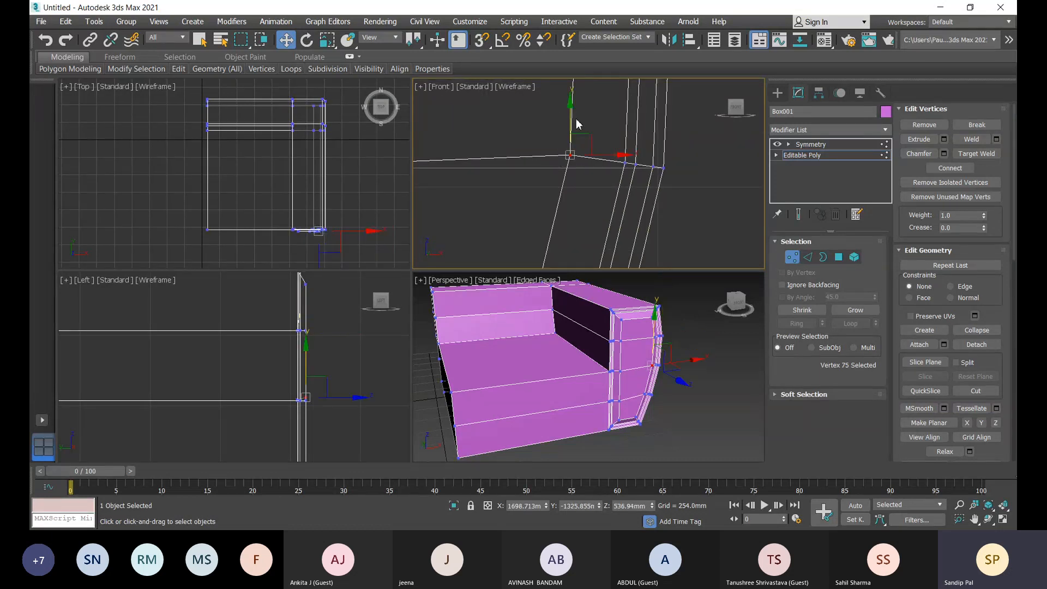
{"action": "left_click_drag", "start_coordinate": [571, 122], "coordinate": [647, 117]}
{"action": "scroll", "coordinate": [661, 184], "scroll_direction": "up", "scroll_amount": 3}
{"action": "left_click", "coordinate": [590, 144]}
{"action": "left_click", "coordinate": [599, 141]}
{"action": "left_click", "coordinate": [611, 147]}
{"action": "left_click", "coordinate": [639, 158]}
{"action": "left_click", "coordinate": [645, 152]}
Lower the beveled panel's outer vertex on the armrest front's lowest interior edge row to the row's horizontal line
{"action": "scroll", "coordinate": [718, 201], "scroll_direction": "down", "scroll_amount": 5}
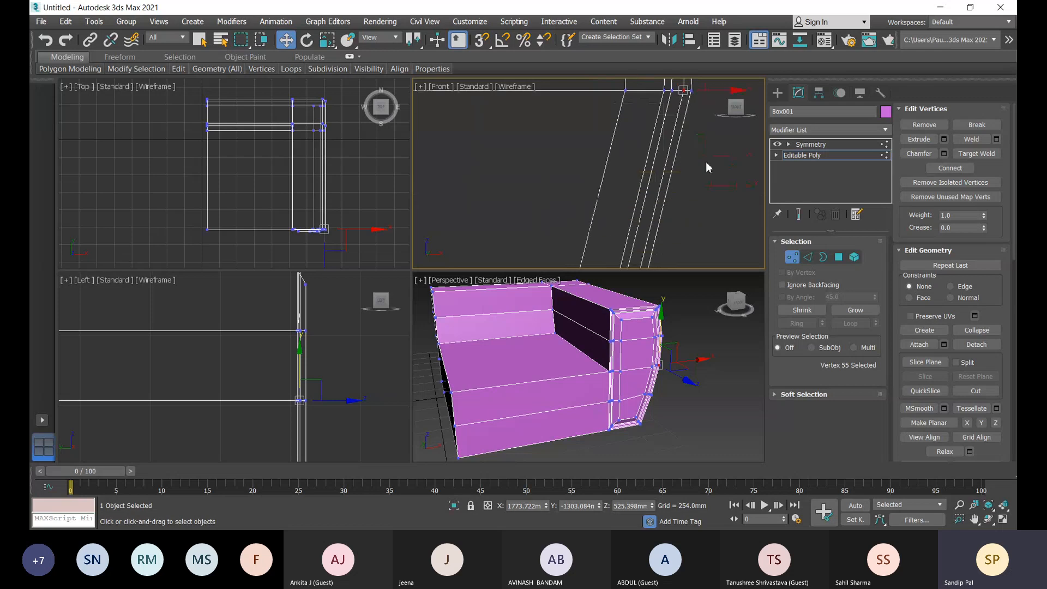
{"action": "scroll", "coordinate": [709, 173], "scroll_direction": "up", "scroll_amount": 2}
{"action": "scroll", "coordinate": [715, 180], "scroll_direction": "up", "scroll_amount": 3}
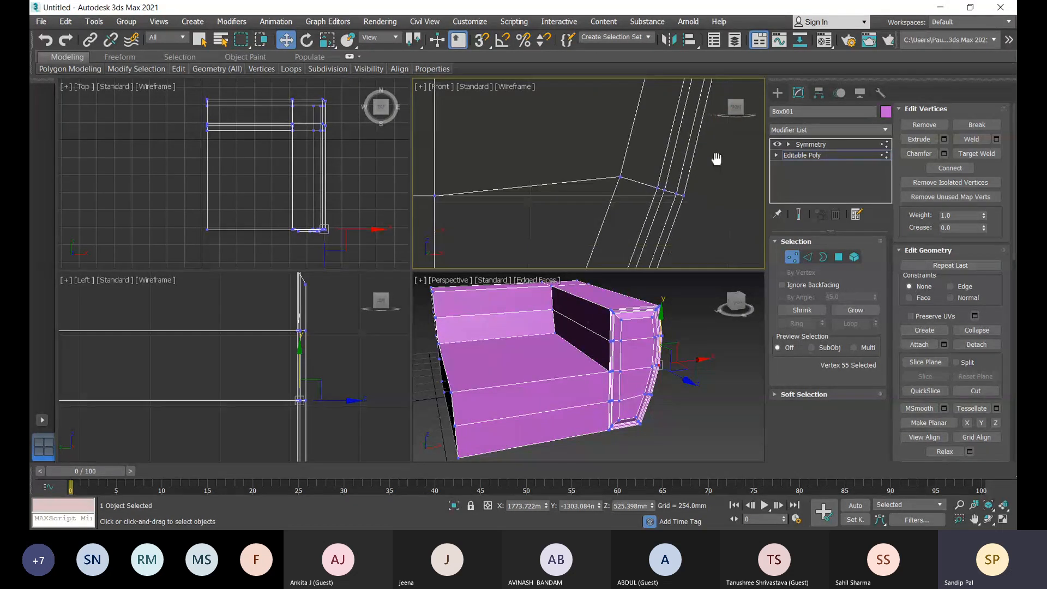
{"action": "left_click", "coordinate": [620, 173]}
{"action": "left_click_drag", "start_coordinate": [622, 146], "coordinate": [623, 158]}
{"action": "scroll", "coordinate": [705, 203], "scroll_direction": "up", "scroll_amount": 3}
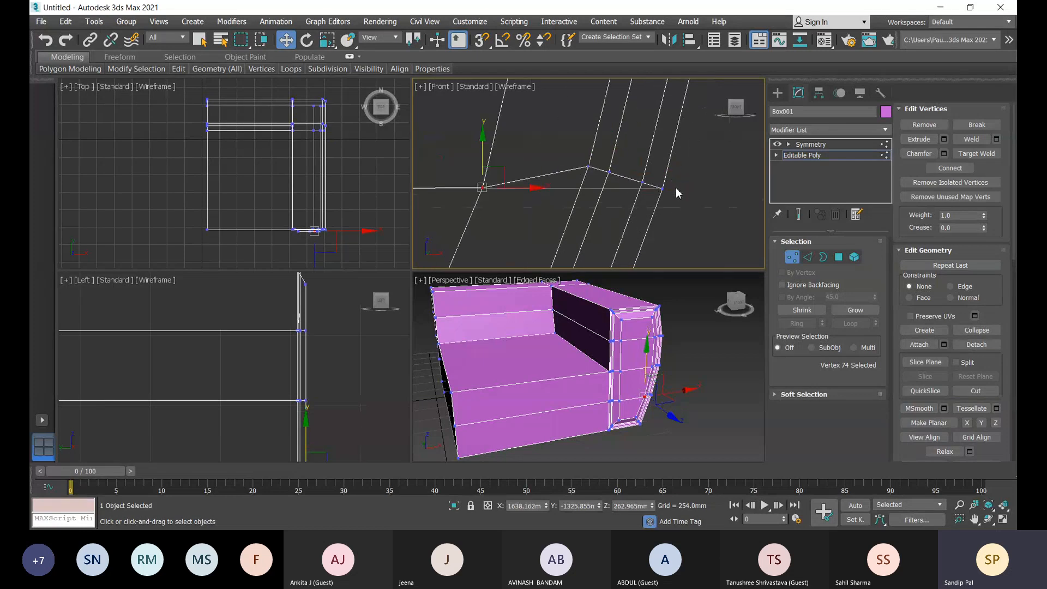
Lower the three border vertices on the curved side of the armrest front's lowest interior row to the row's horizontal line
{"action": "scroll", "coordinate": [675, 193], "scroll_direction": "up", "scroll_amount": 2}
{"action": "left_click_drag", "start_coordinate": [534, 144], "coordinate": [594, 206]}
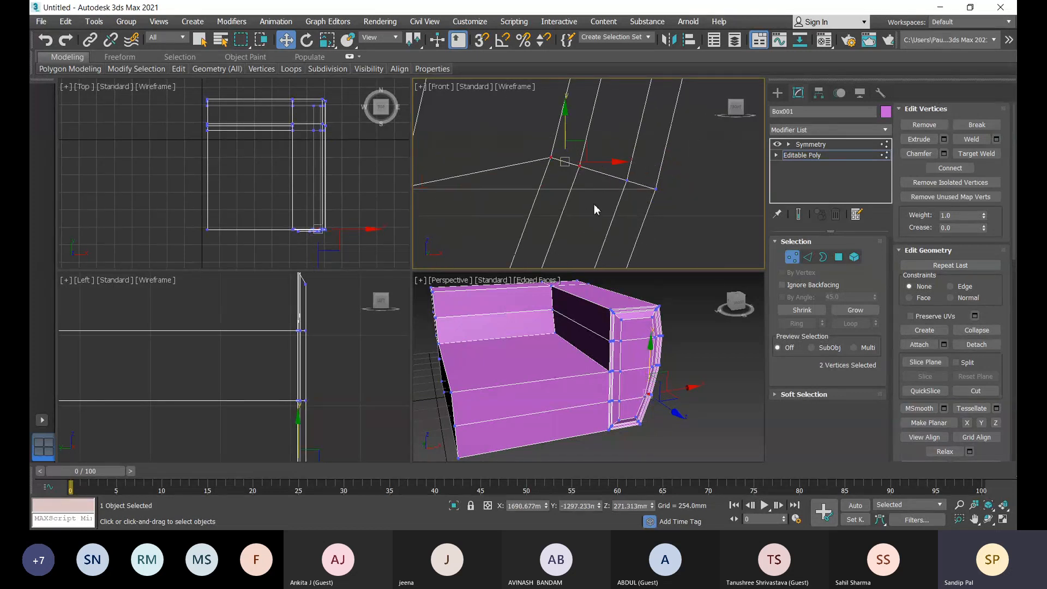
{"action": "left_click", "coordinate": [551, 157]}
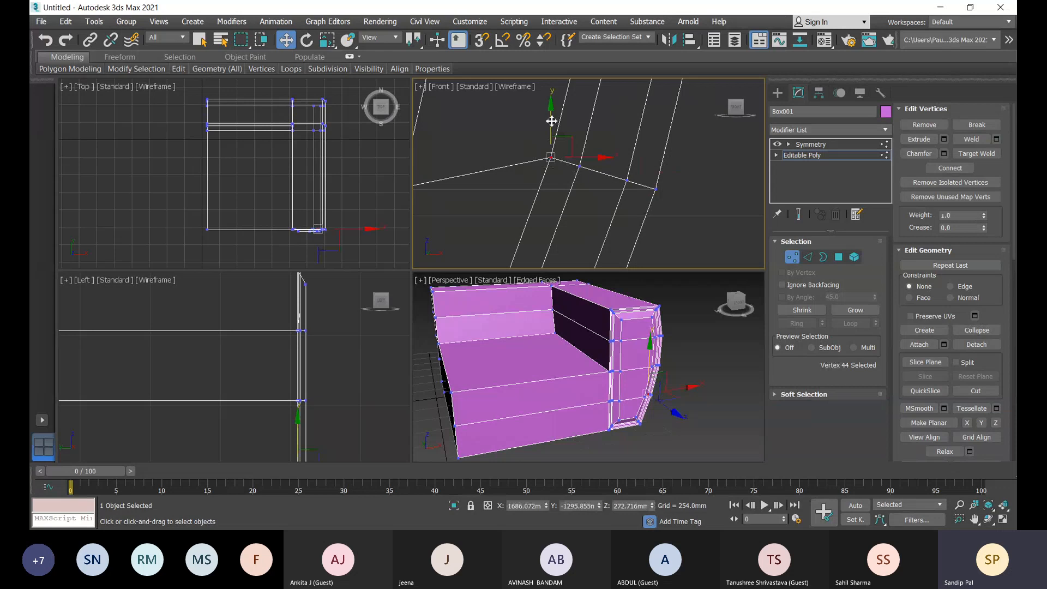
{"action": "left_click_drag", "start_coordinate": [552, 120], "coordinate": [551, 153]}
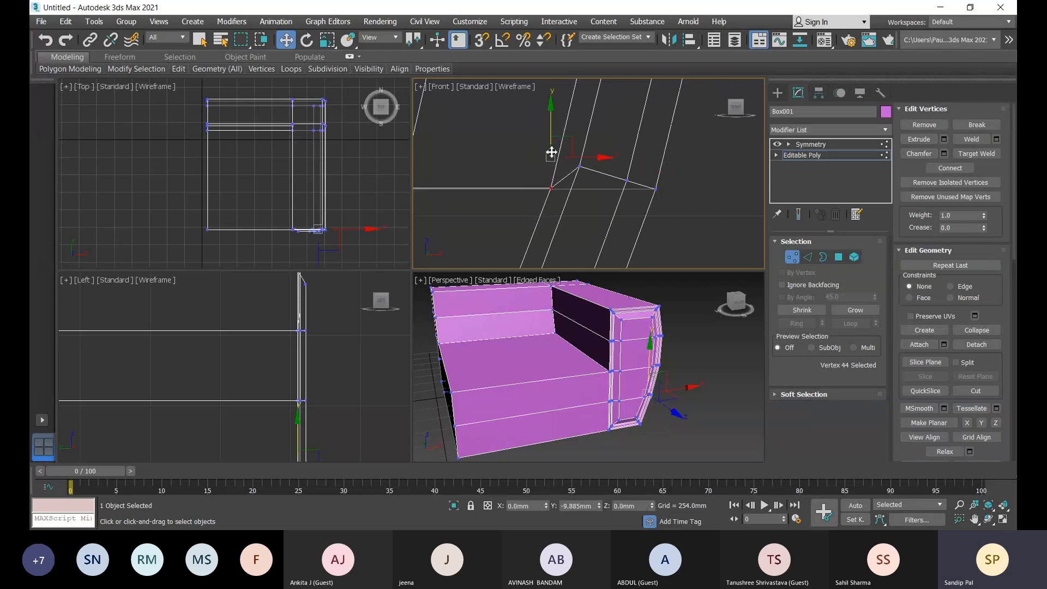
{"action": "left_click", "coordinate": [580, 165]}
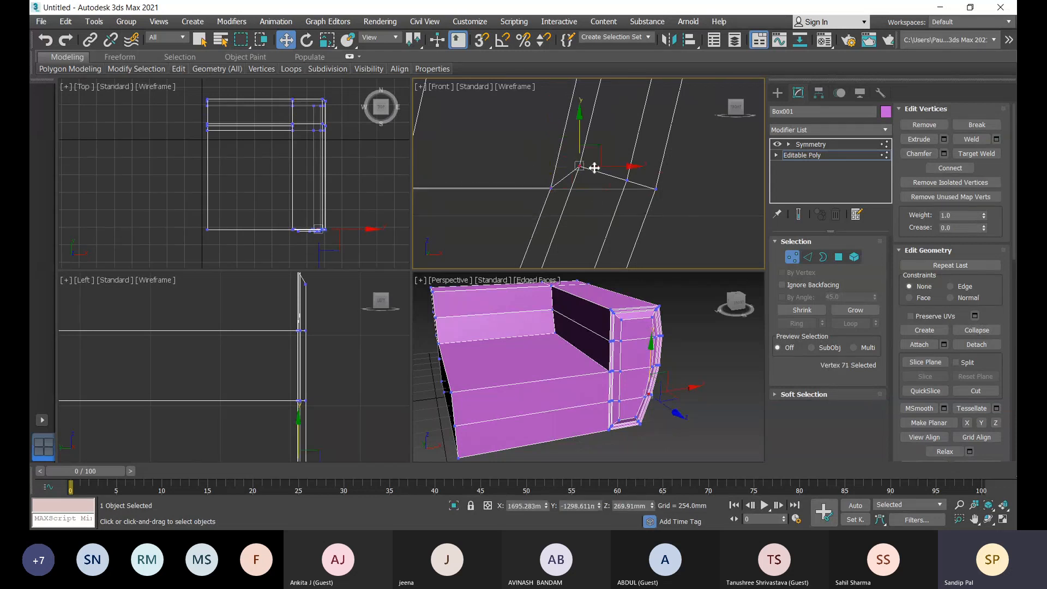
{"action": "left_click_drag", "start_coordinate": [581, 135], "coordinate": [628, 163]}
{"action": "left_click", "coordinate": [628, 199]}
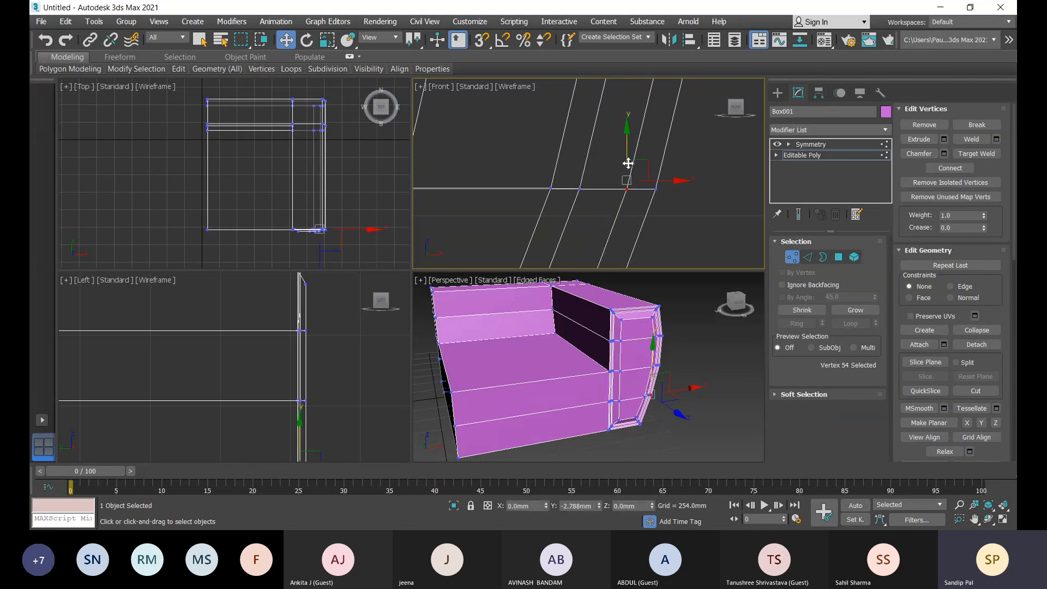
{"action": "left_click", "coordinate": [682, 235]}
{"action": "scroll", "coordinate": [683, 236], "scroll_direction": "down", "scroll_amount": 10}
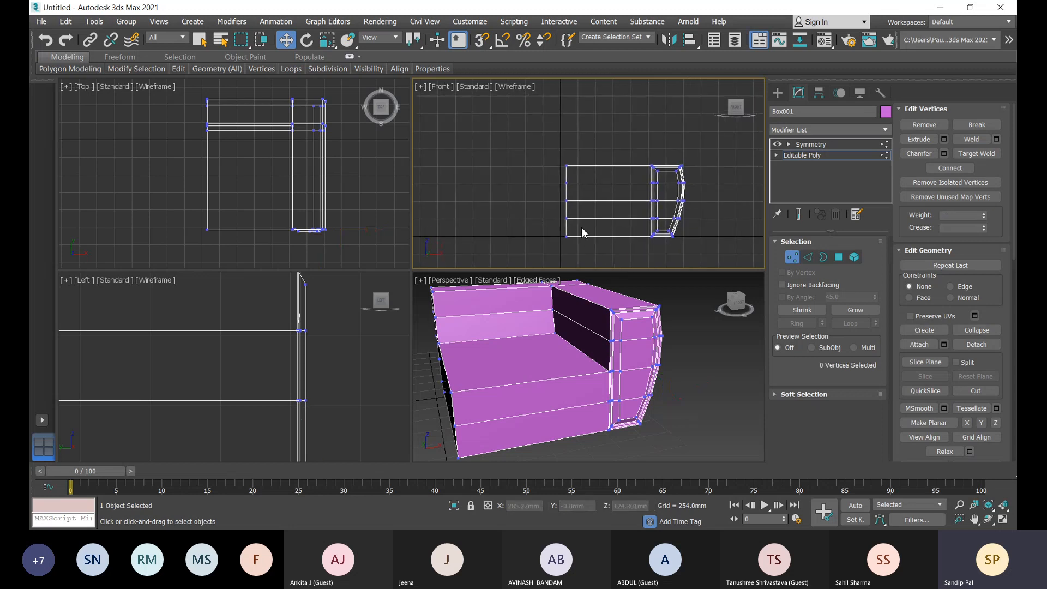
Cut a vertical edge through the two lower faces of the seat front, from the middle edge row down to the base edge
{"action": "scroll", "coordinate": [611, 207], "scroll_direction": "up", "scroll_amount": 5}
{"action": "scroll", "coordinate": [611, 202], "scroll_direction": "down", "scroll_amount": 2}
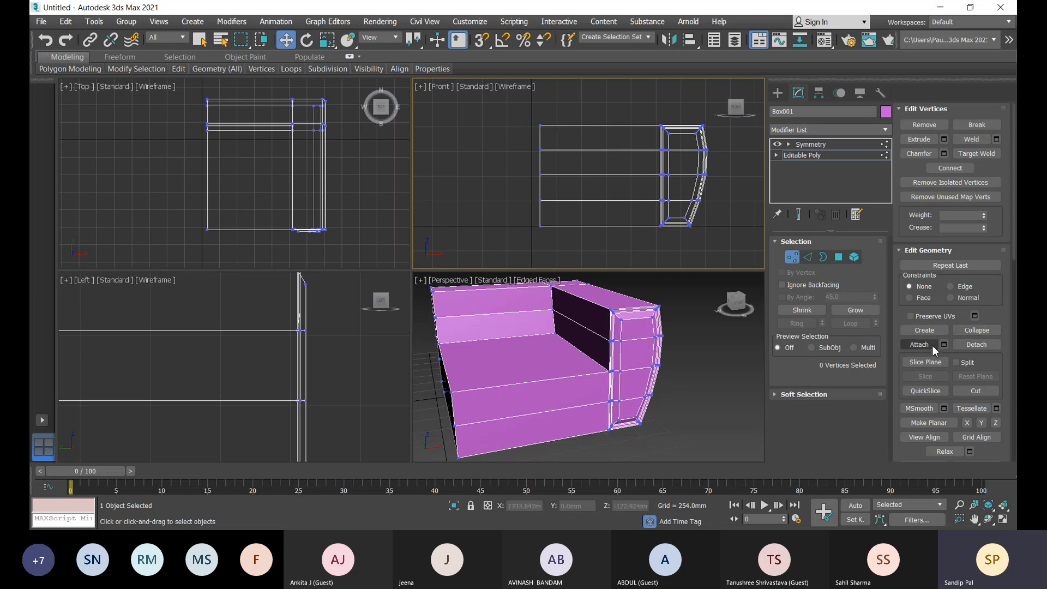
{"action": "left_click", "coordinate": [931, 394]}
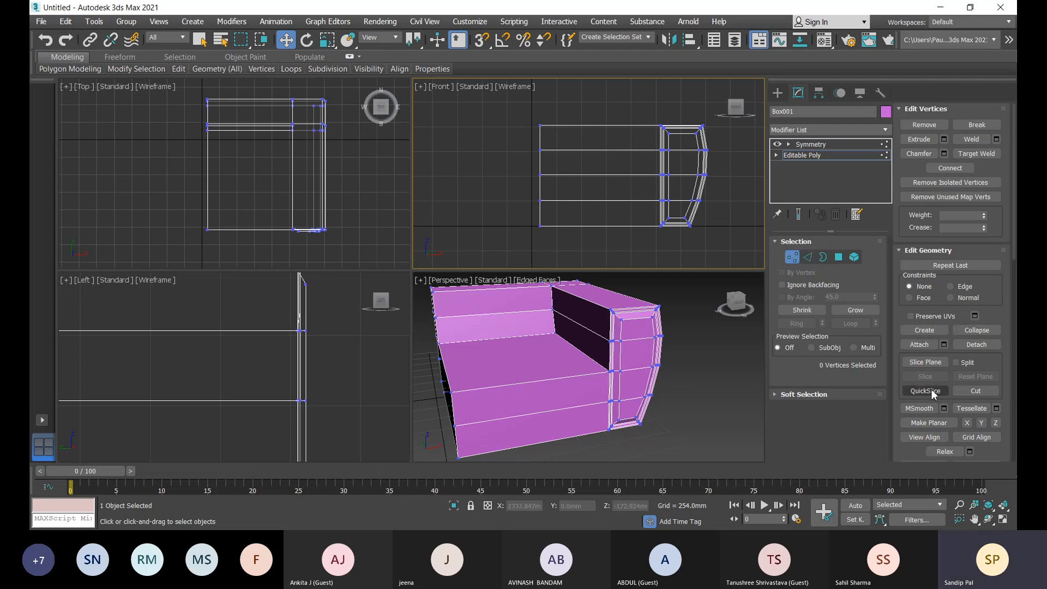
{"action": "right_click", "coordinate": [501, 360]}
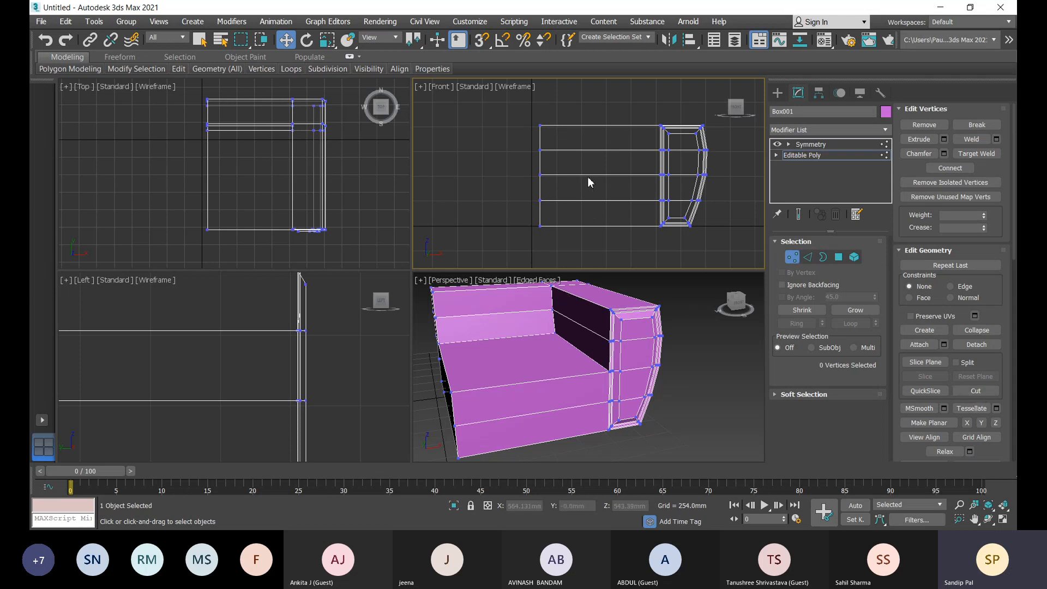
{"action": "left_click", "coordinate": [979, 394]}
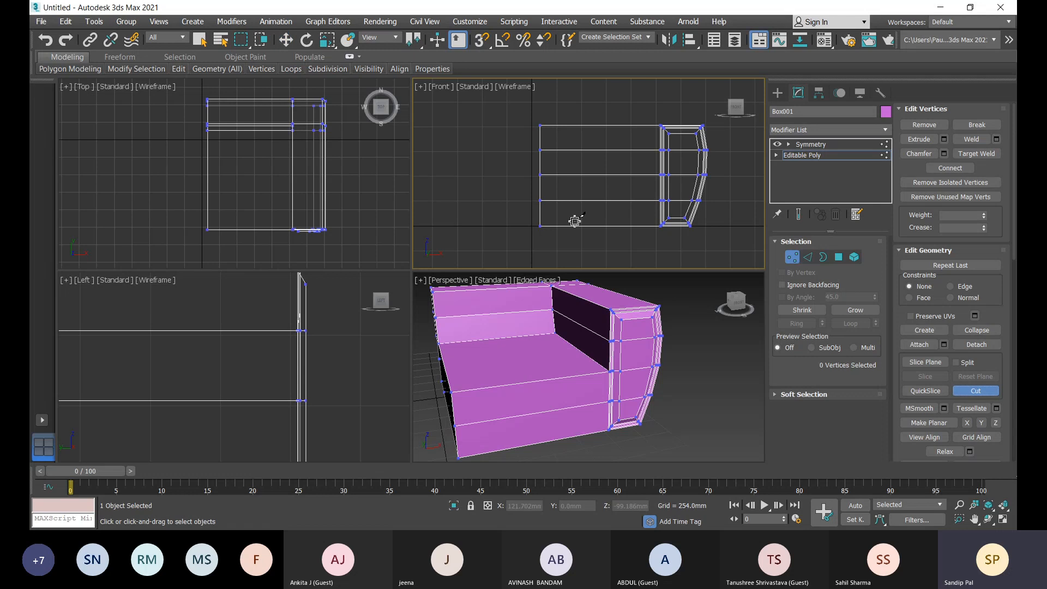
{"action": "left_click", "coordinate": [582, 175]}
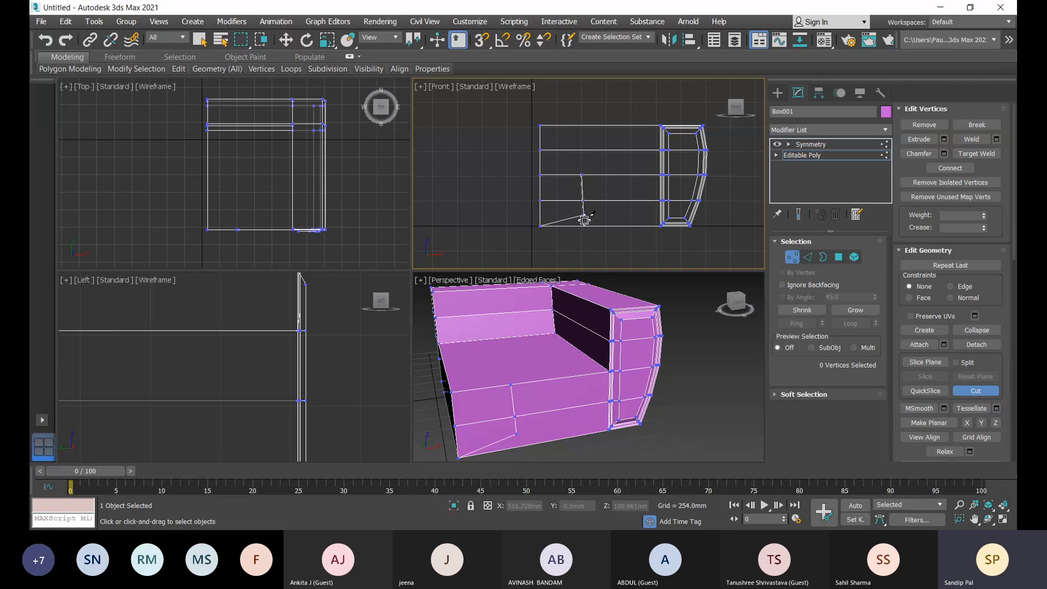
{"action": "scroll", "coordinate": [584, 219], "scroll_direction": "up", "scroll_amount": 2}
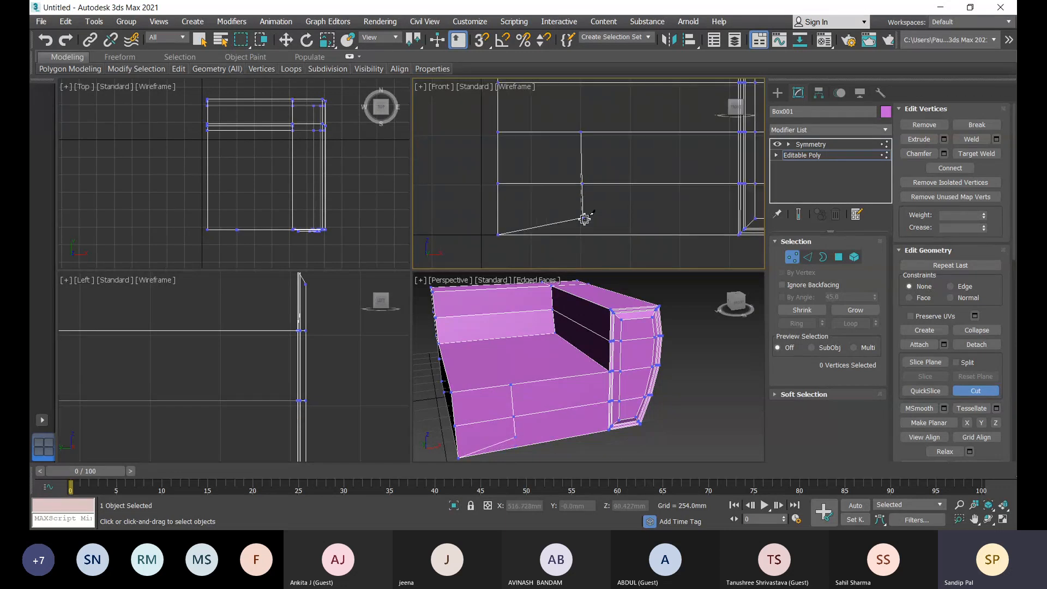
{"action": "scroll", "coordinate": [584, 220], "scroll_direction": "up", "scroll_amount": 3}
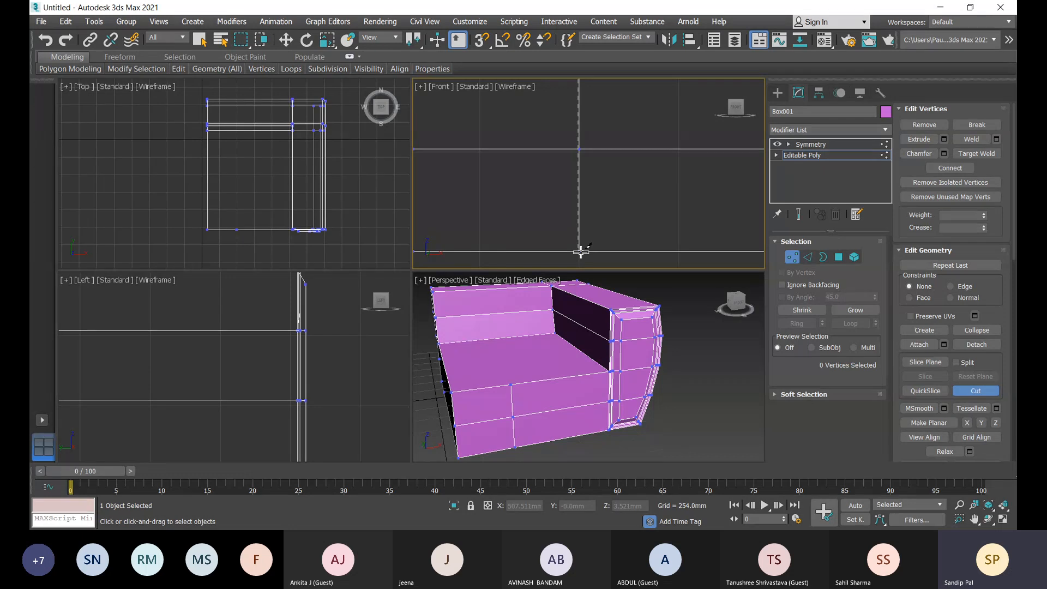
{"action": "left_click", "coordinate": [581, 252]}
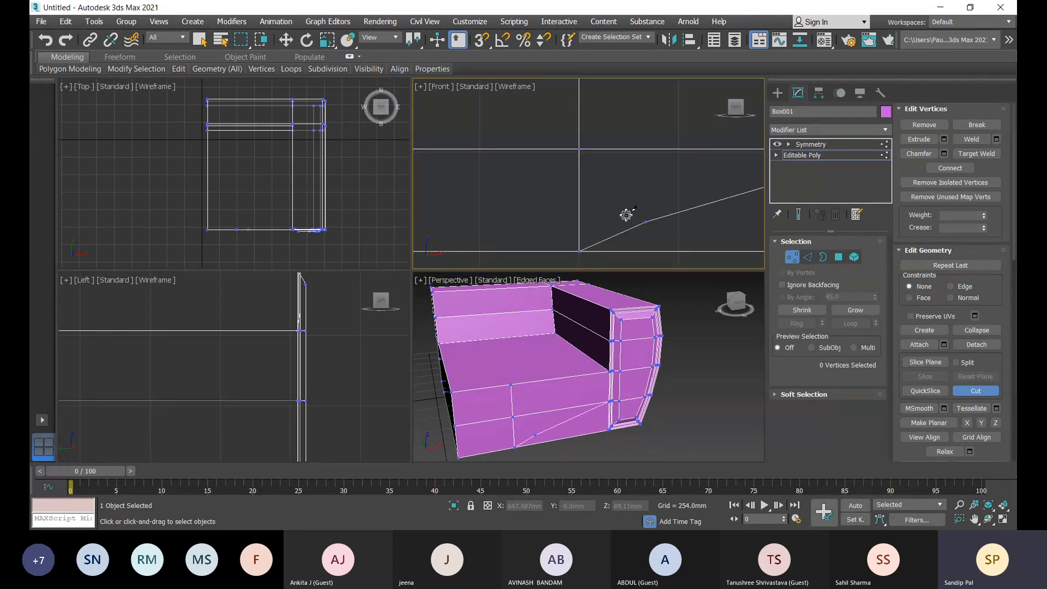
{"action": "scroll", "coordinate": [633, 210], "scroll_direction": "down", "scroll_amount": 4}
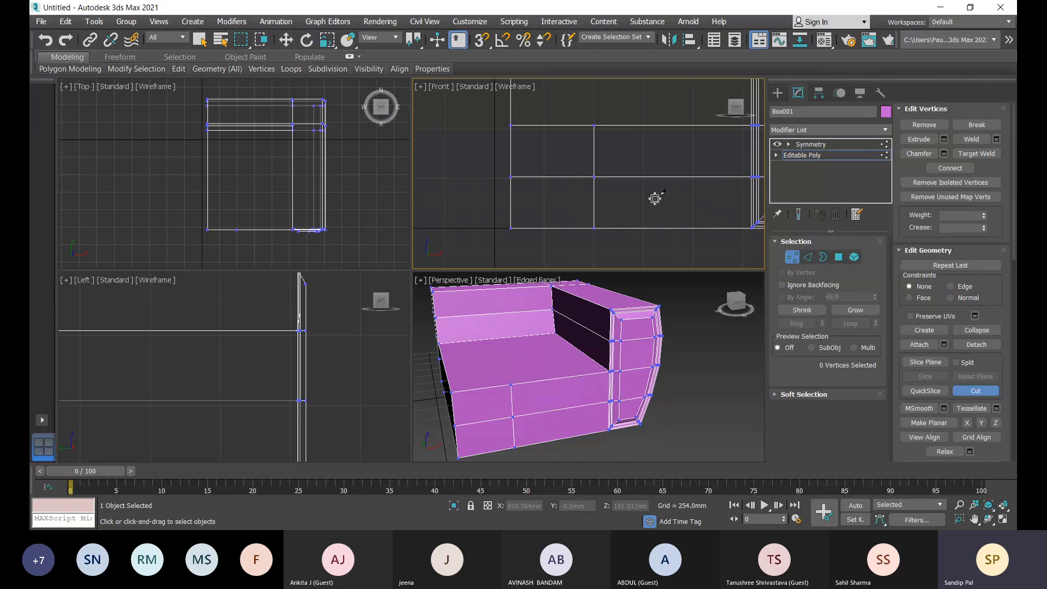
{"action": "scroll", "coordinate": [583, 207], "scroll_direction": "down", "scroll_amount": 2}
{"action": "scroll", "coordinate": [602, 197], "scroll_direction": "down", "scroll_amount": 1}
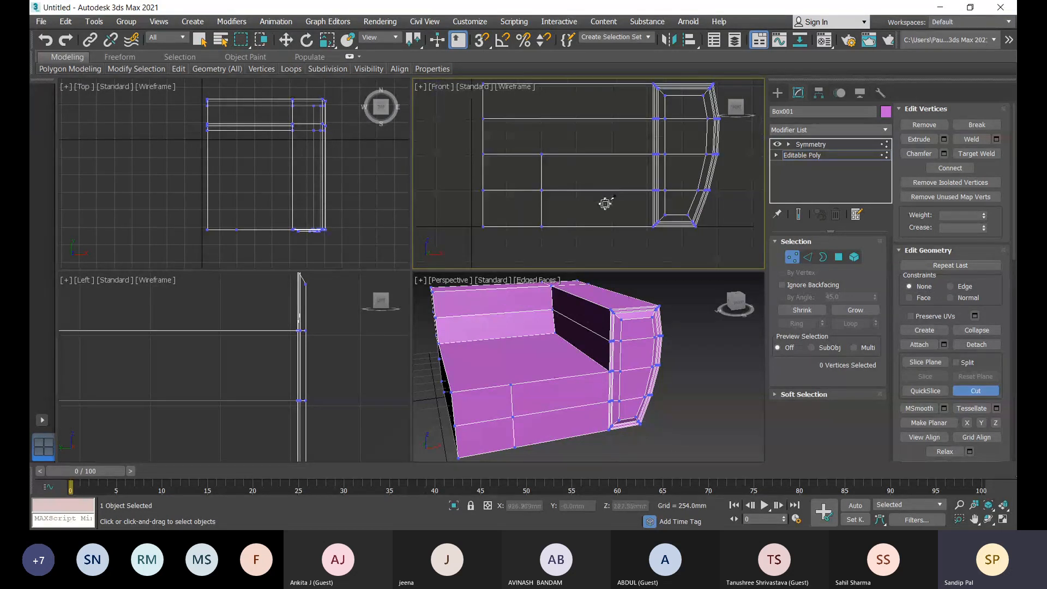
{"action": "middle_click_drag", "start_coordinate": [601, 206], "coordinate": [594, 173]}
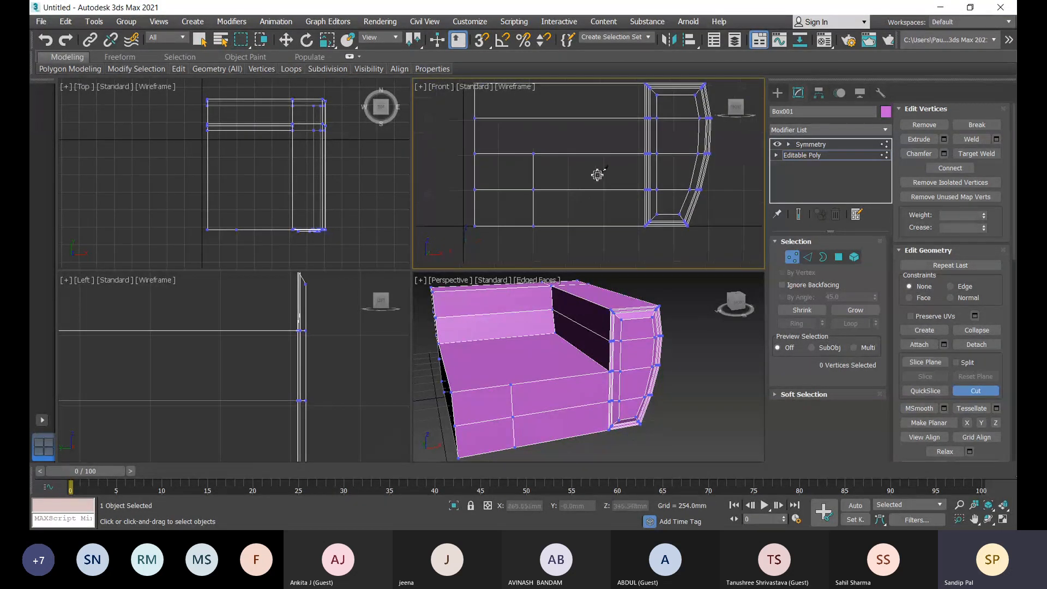
{"action": "right_click", "coordinate": [660, 228]}
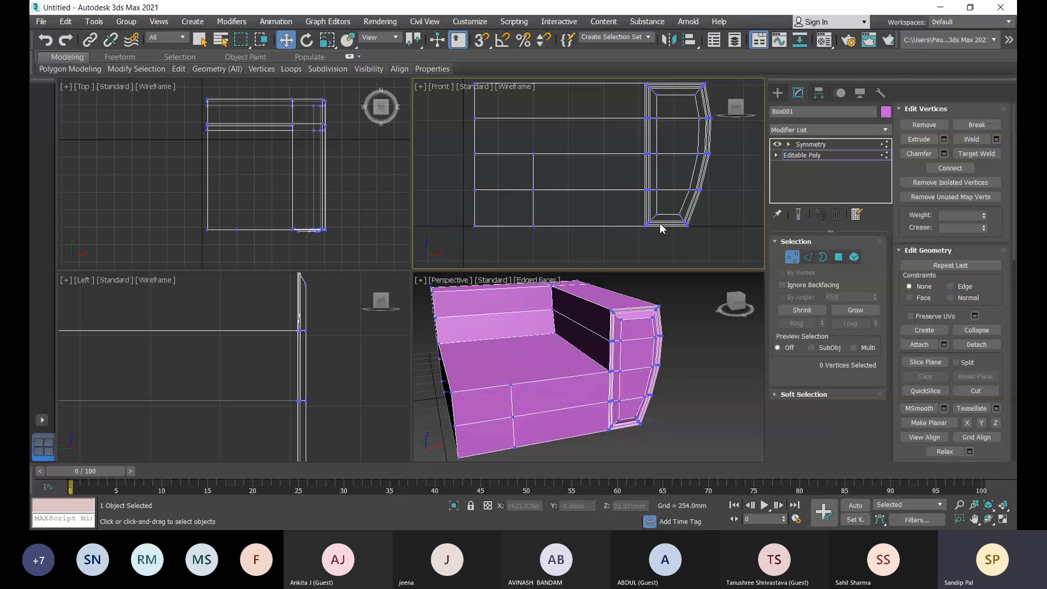
Bevel the upper seat-front face between the sofa's center line and the new cut with height 15 mm and outline -25 mm
{"action": "key", "text": "4"}
{"action": "left_click", "coordinate": [521, 188]}
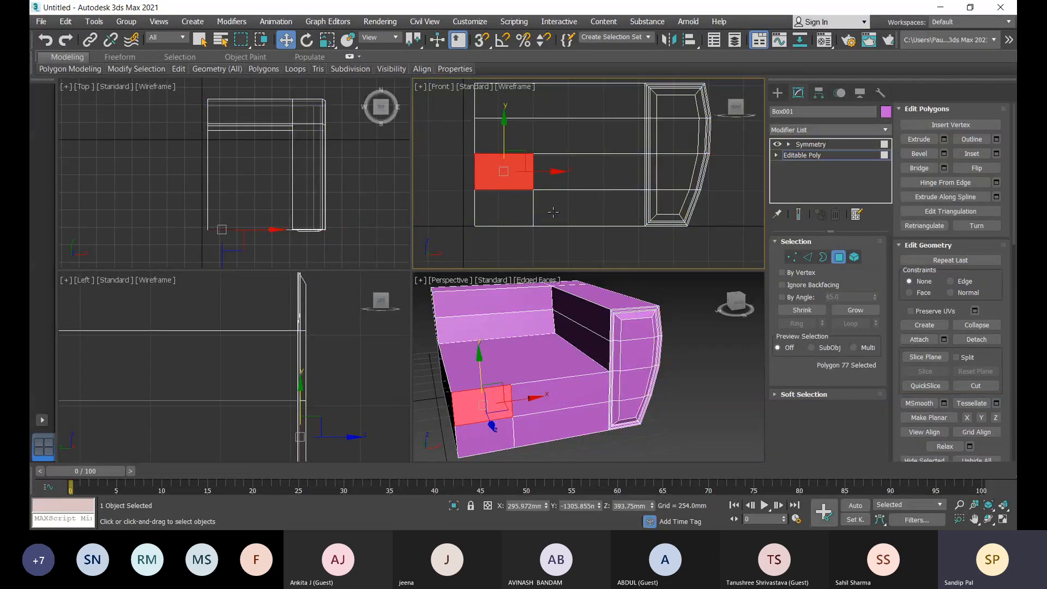
{"action": "left_click", "coordinate": [944, 153]}
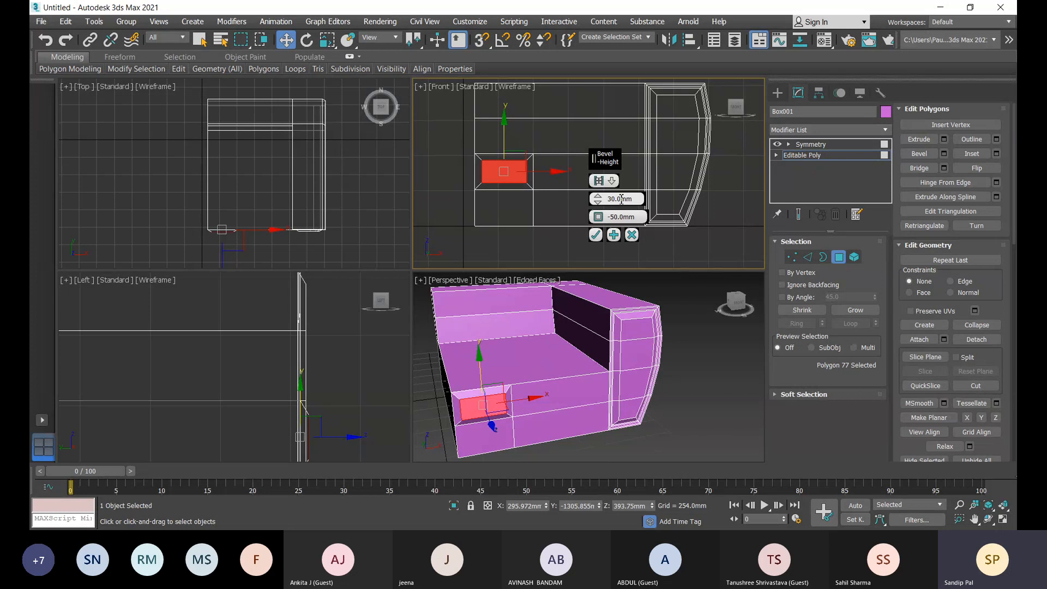
{"action": "left_click_drag", "start_coordinate": [621, 199], "coordinate": [602, 205]}
{"action": "type", "text": "15"}
{"action": "left_click", "coordinate": [622, 216]}
{"action": "mouse_move", "coordinate": [623, 216]}
{"action": "left_mouse_down"}
{"action": "mouse_move", "coordinate": [613, 218]}
{"action": "mouse_move", "coordinate": [625, 221]}
{"action": "left_mouse_up"}
{"action": "key", "text": "2"}
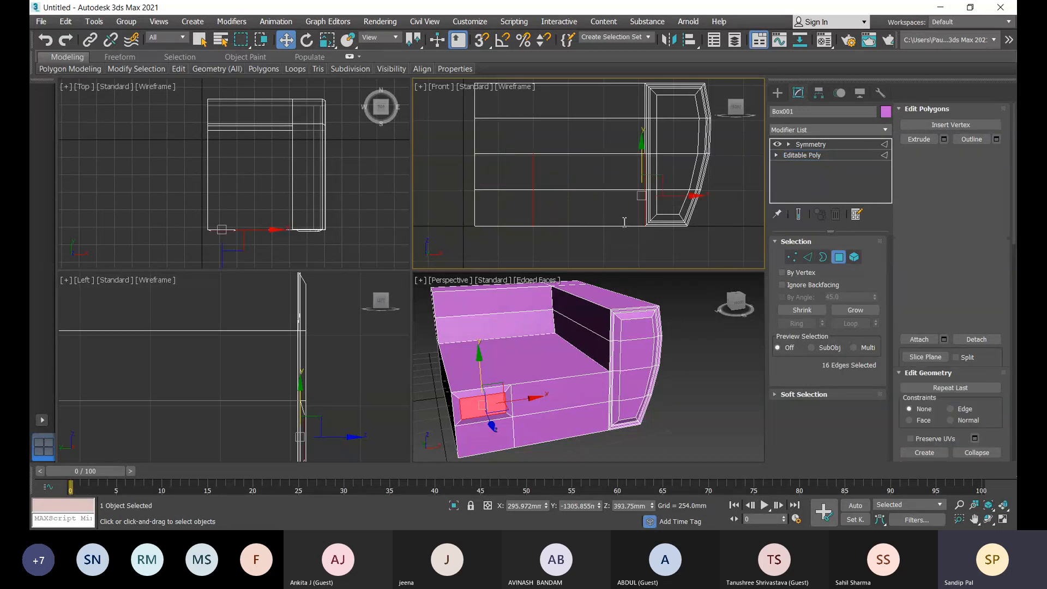
{"action": "key", "text": "5"}
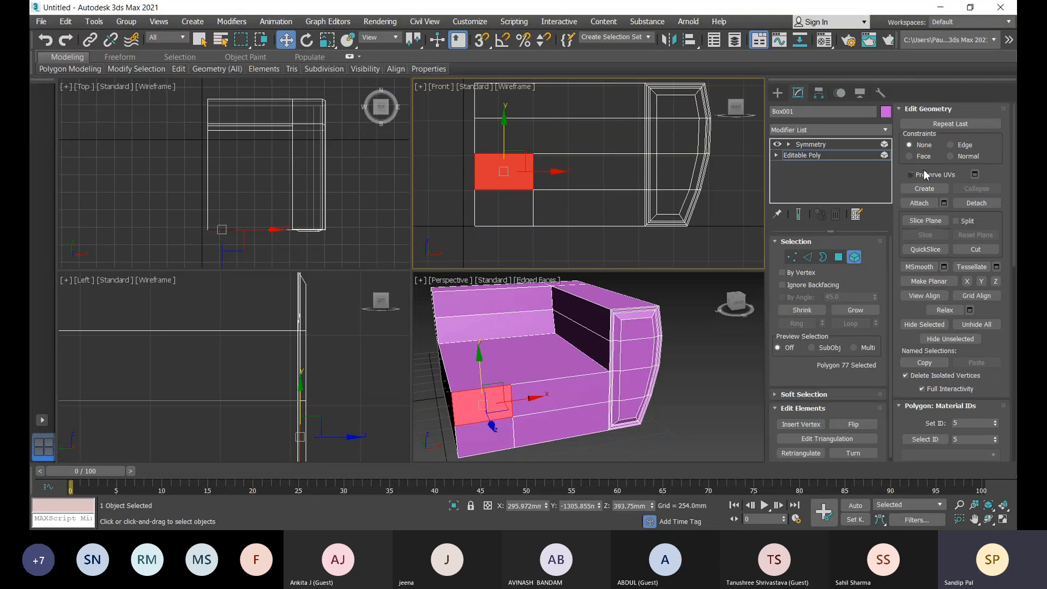
{"action": "left_click", "coordinate": [836, 260]}
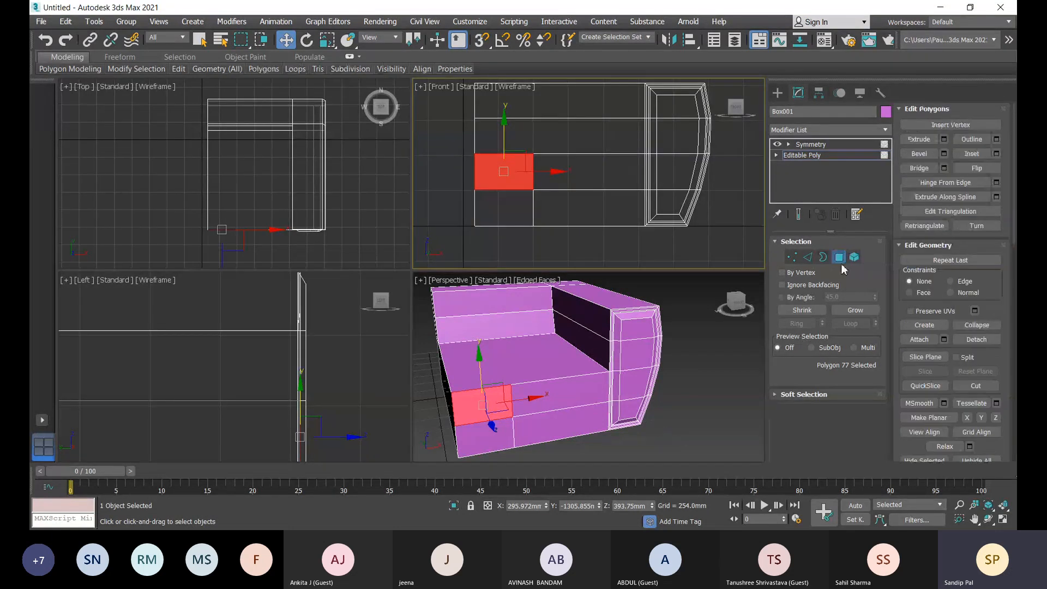
{"action": "left_click", "coordinate": [945, 157]}
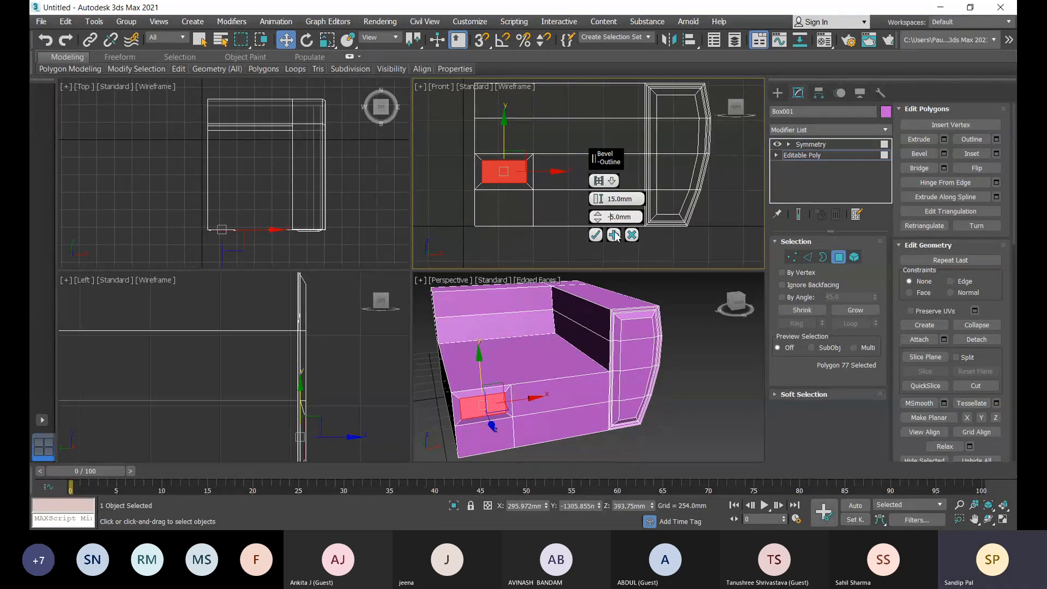
{"action": "type", "text": "2"}
{"action": "key", "text": "Return"}
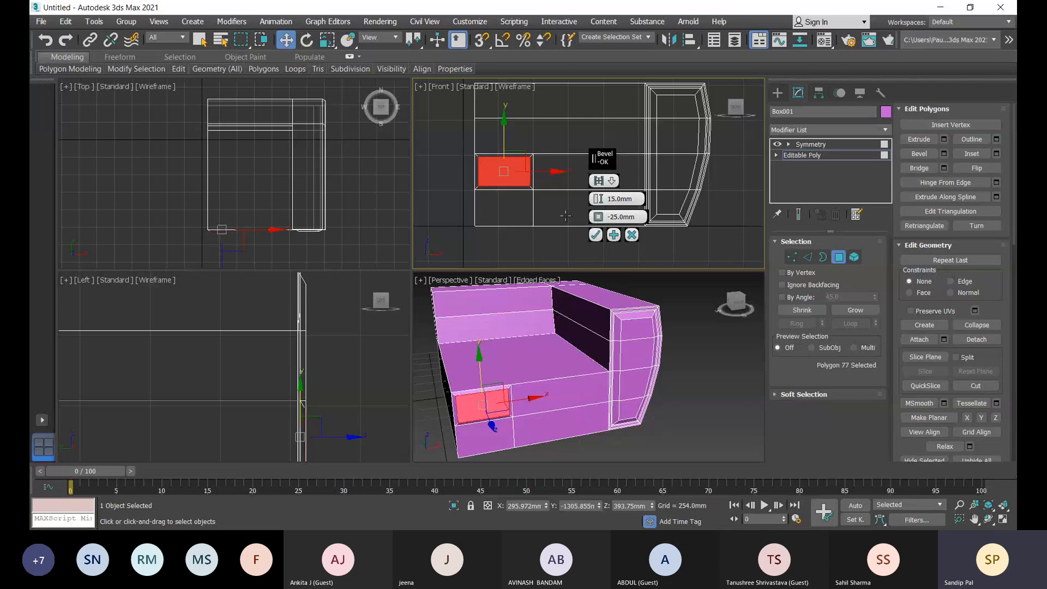
{"action": "left_click", "coordinate": [594, 235]}
Bevel the wider upper seat-front face beside the armrest with height 15 mm and outline -25 mm
{"action": "left_click", "coordinate": [597, 179]}
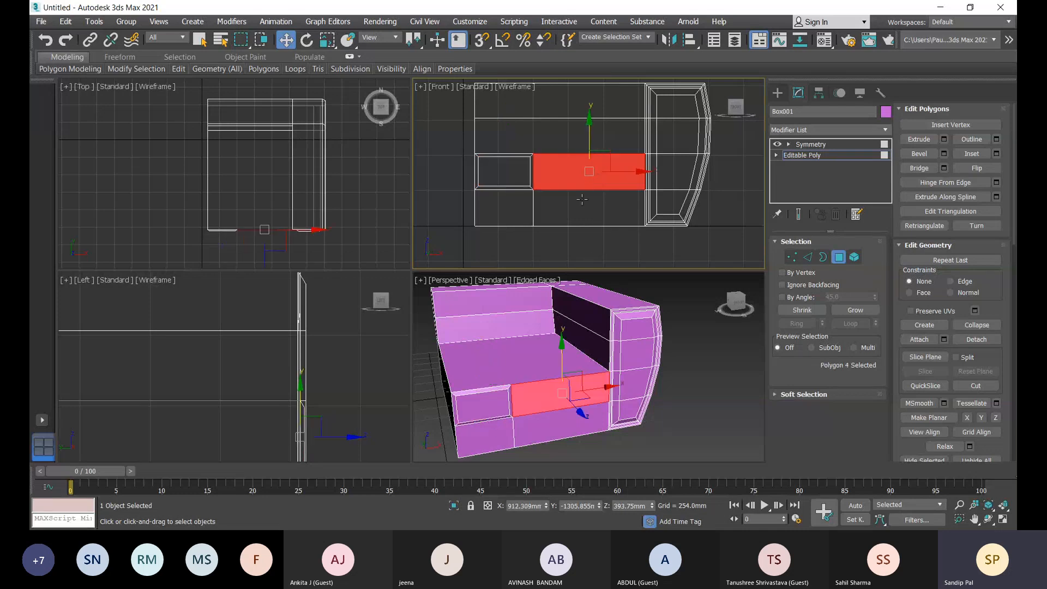
{"action": "left_click", "coordinate": [945, 155]}
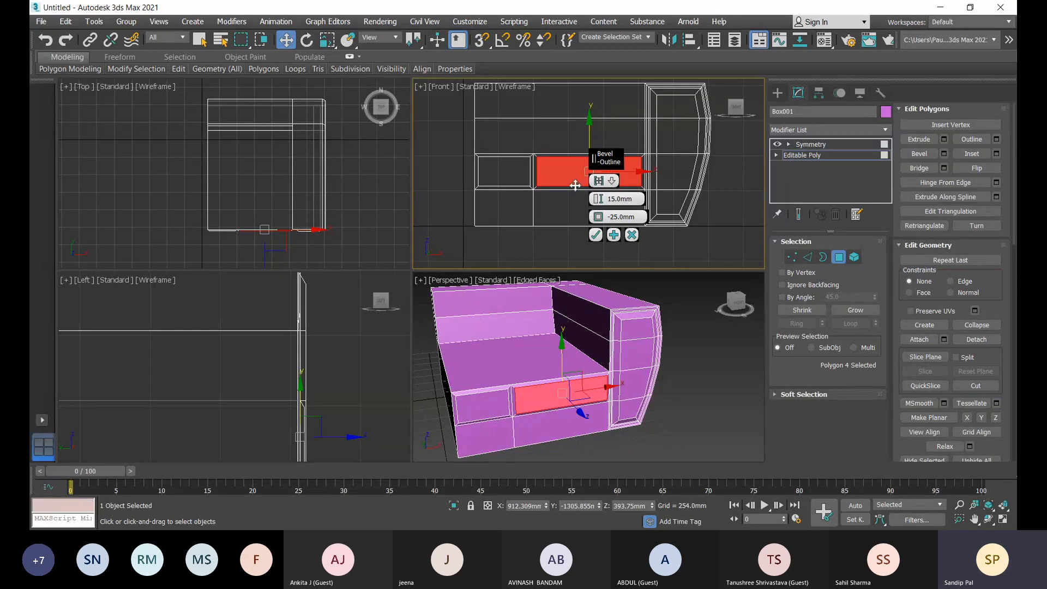
{"action": "left_click", "coordinate": [596, 235]}
Bevel the narrow and the wide lower seat-front faces separately, each with height 15 mm and outline -25 mm
{"action": "left_click", "coordinate": [486, 436]}
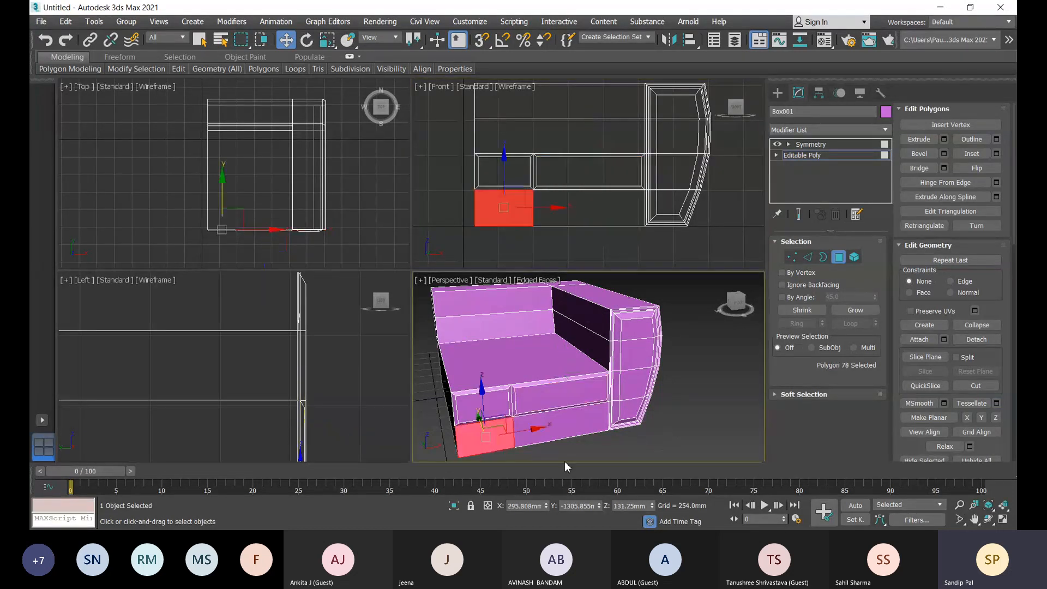
{"action": "left_click", "coordinate": [944, 154]}
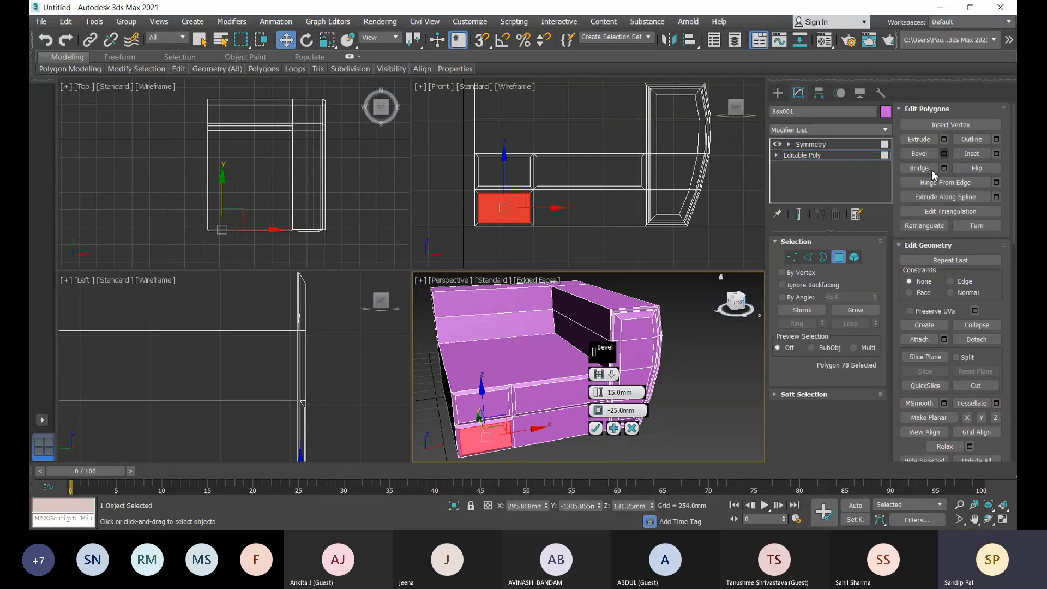
{"action": "left_click", "coordinate": [596, 431]}
{"action": "left_click", "coordinate": [560, 436]}
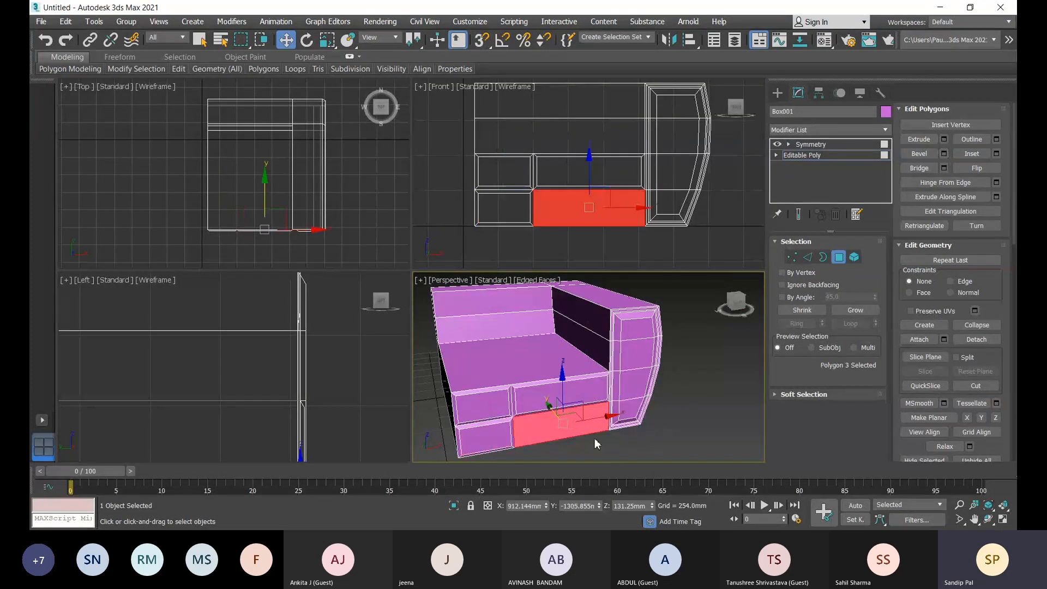
{"action": "left_click", "coordinate": [945, 155]}
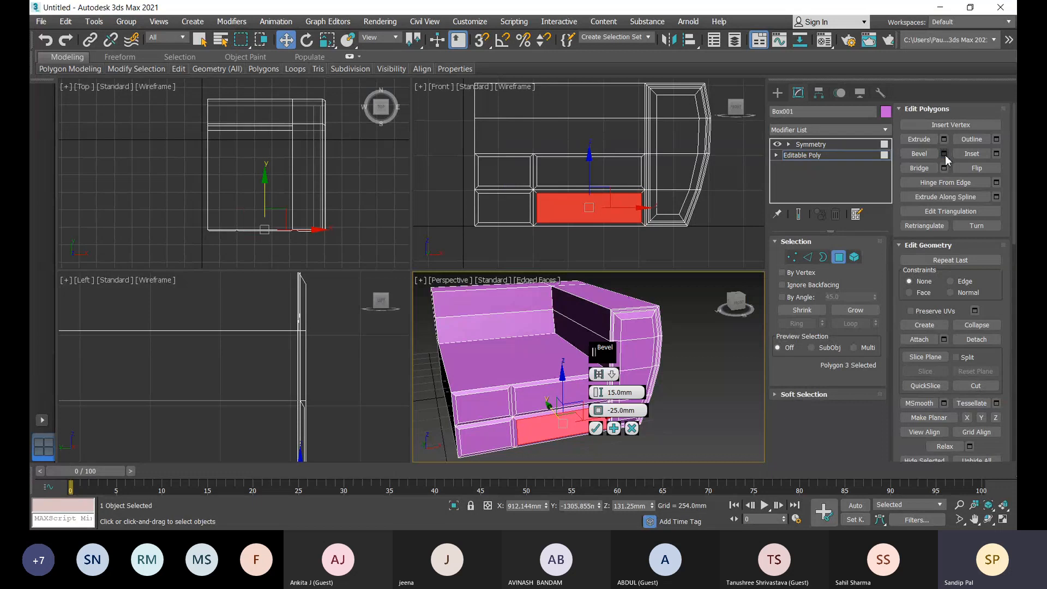
{"action": "left_click", "coordinate": [596, 430]}
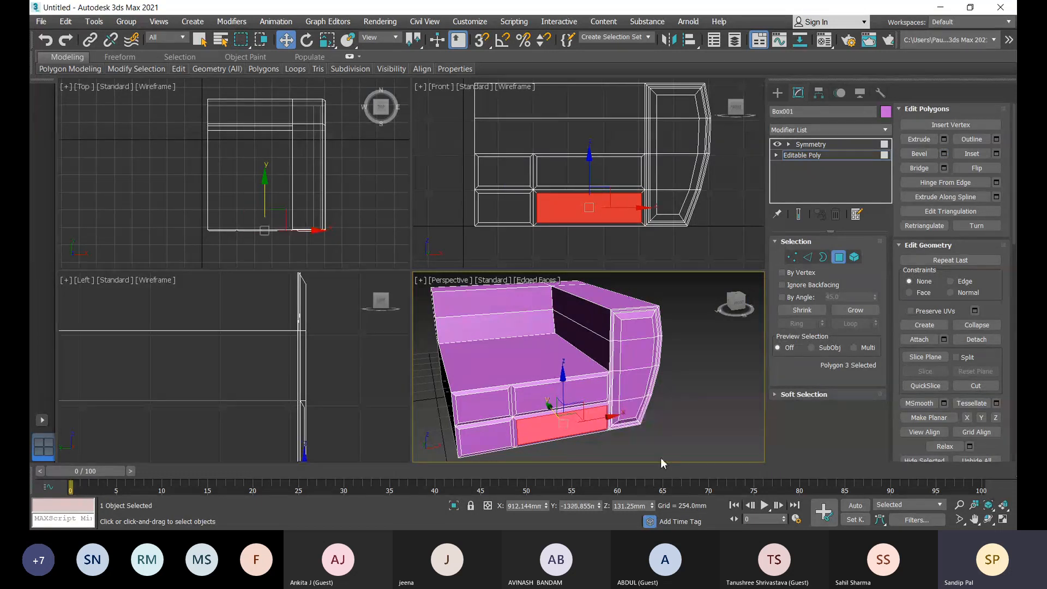
Move the four inner bevel vertices beside the sofa's center line on the seat front by -25 mm in X
{"action": "scroll", "coordinate": [481, 163], "scroll_direction": "up", "scroll_amount": 5}
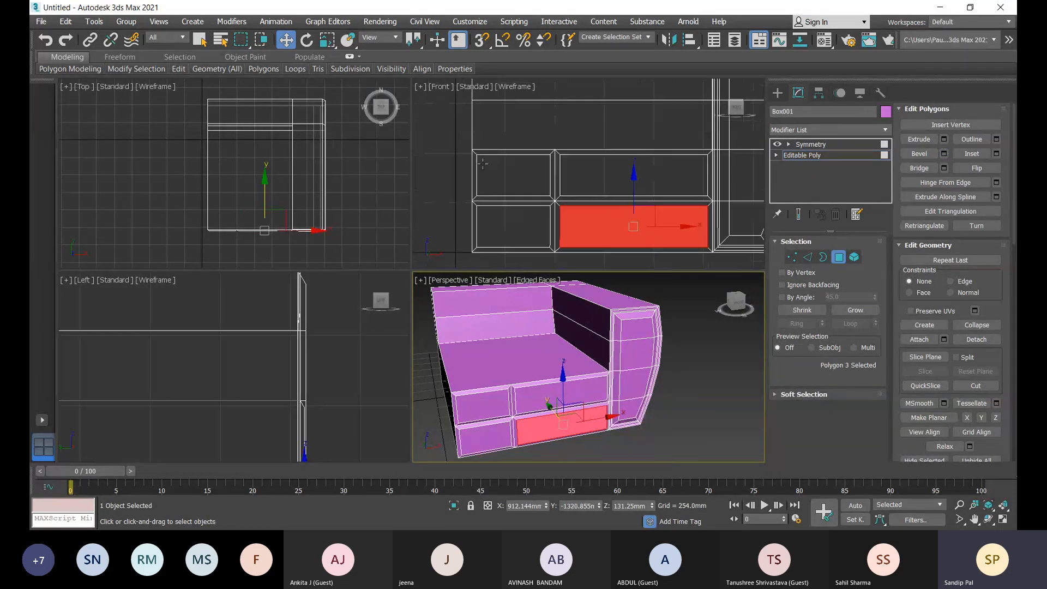
{"action": "left_click", "coordinate": [791, 258]}
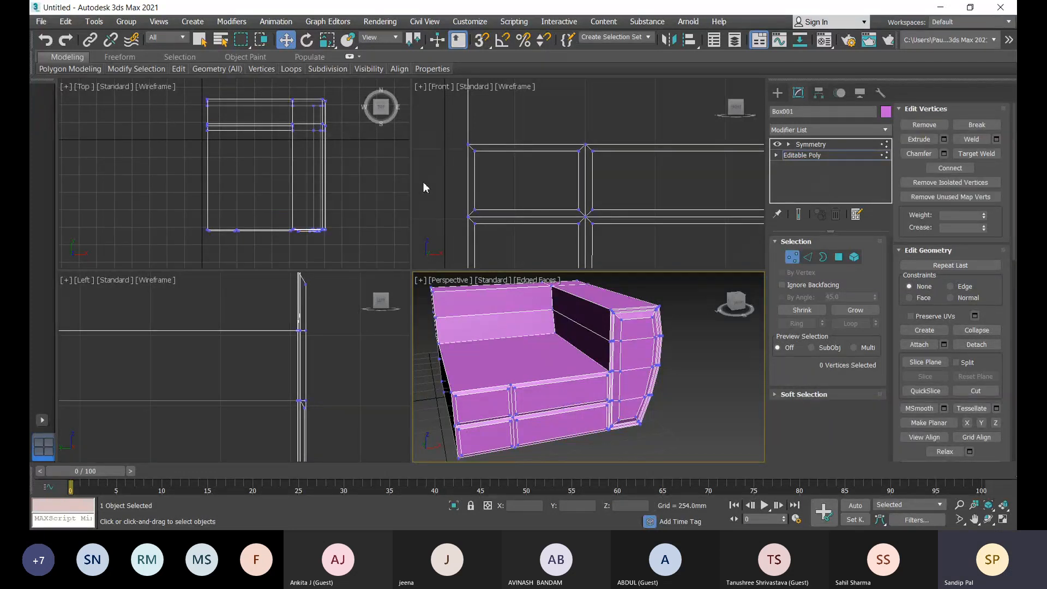
{"action": "scroll", "coordinate": [470, 157], "scroll_direction": "up", "scroll_amount": 4}
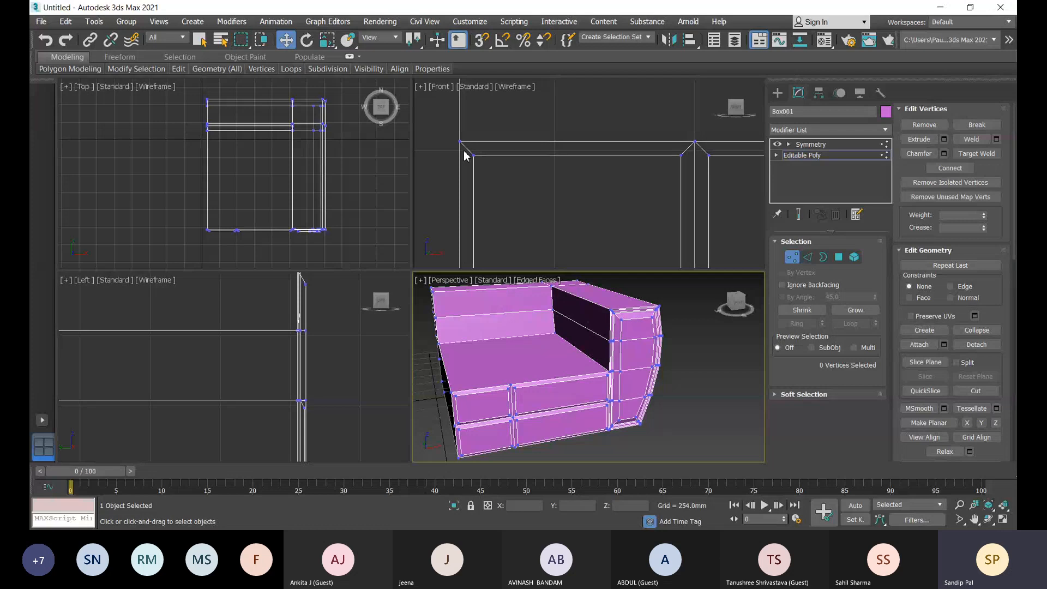
{"action": "scroll", "coordinate": [496, 215], "scroll_direction": "down", "scroll_amount": 2}
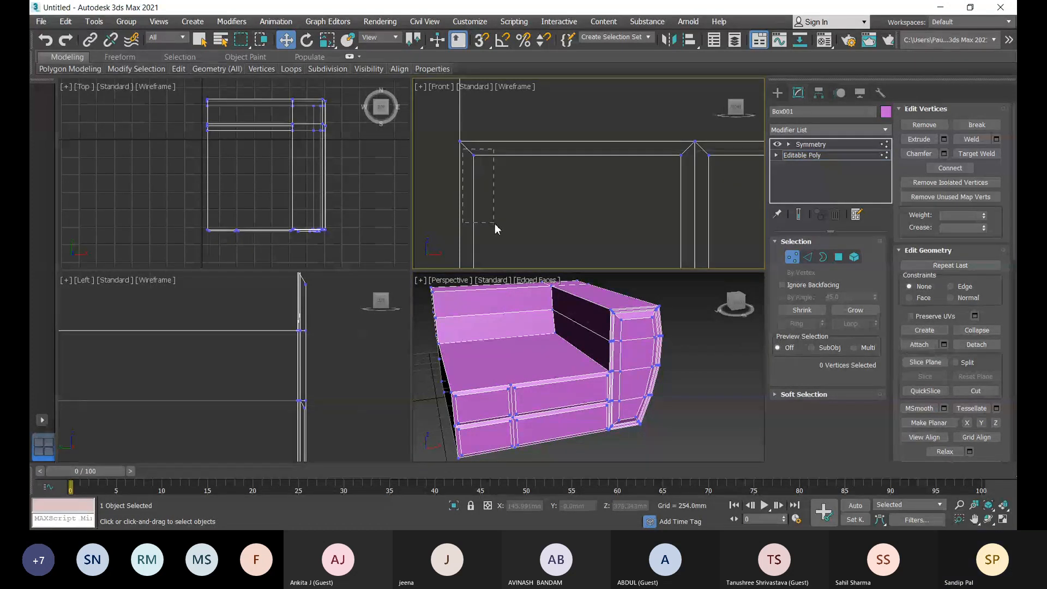
{"action": "left_click_drag", "start_coordinate": [462, 148], "coordinate": [466, 202]}
{"action": "scroll", "coordinate": [479, 197], "scroll_direction": "up", "scroll_amount": 4}
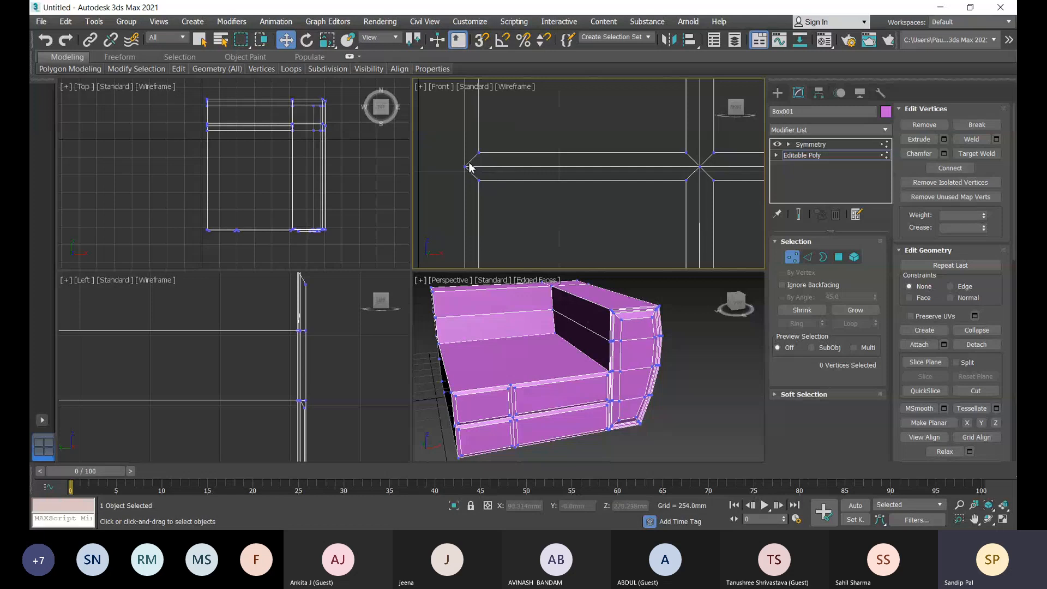
{"action": "scroll", "coordinate": [470, 167], "scroll_direction": "down", "scroll_amount": 2}
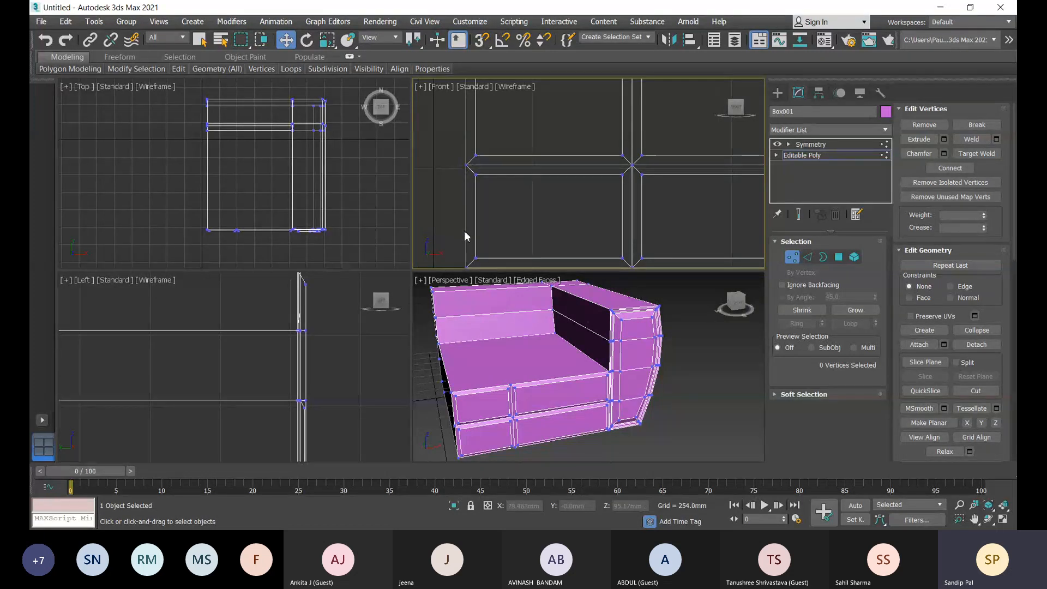
{"action": "scroll", "coordinate": [468, 235], "scroll_direction": "down", "scroll_amount": 3}
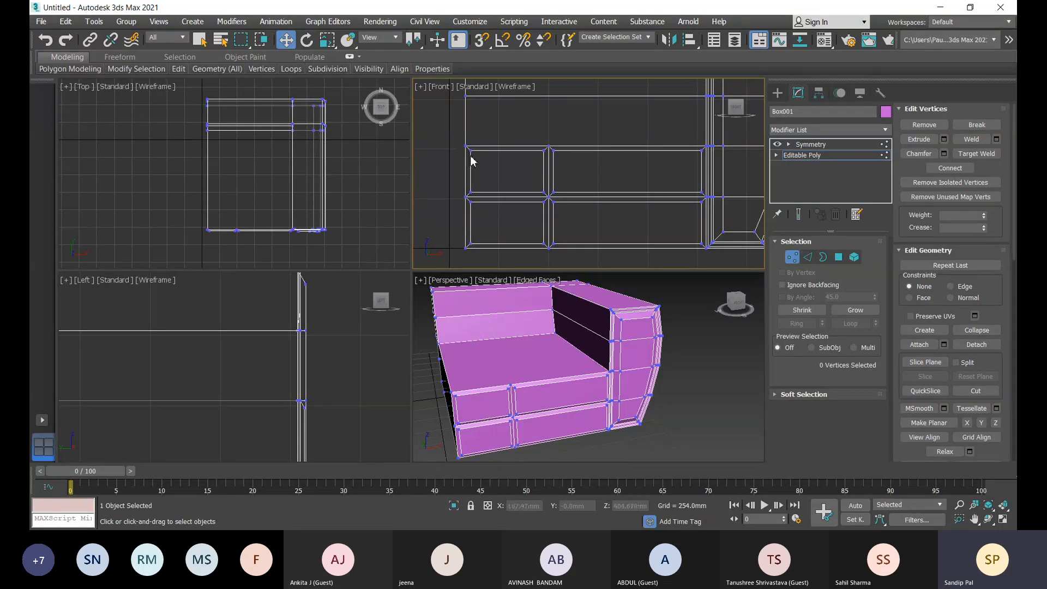
{"action": "scroll", "coordinate": [471, 158], "scroll_direction": "up", "scroll_amount": 3}
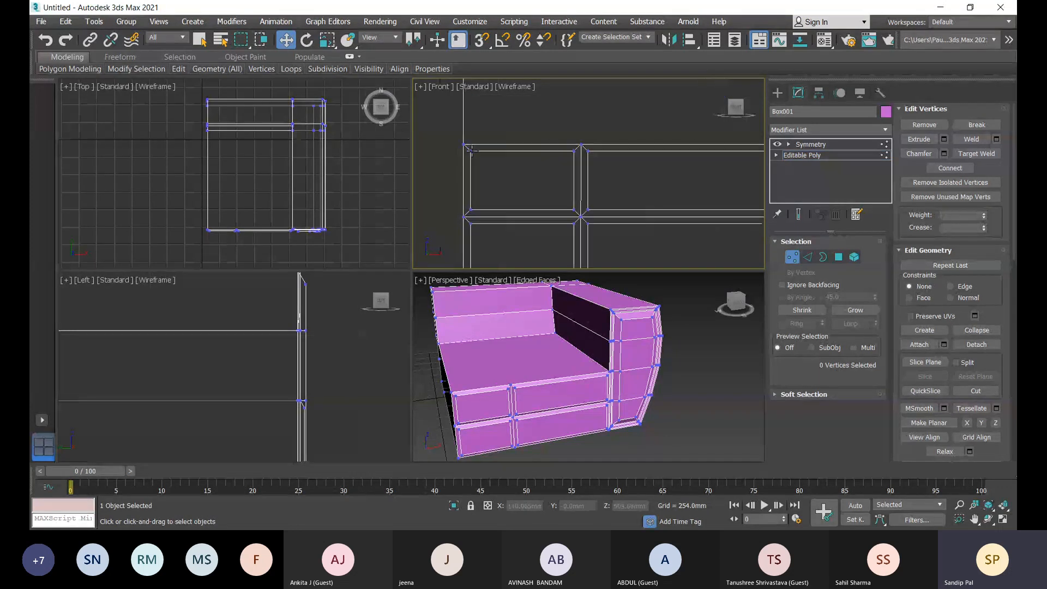
{"action": "left_click_drag", "start_coordinate": [469, 124], "coordinate": [486, 269]}
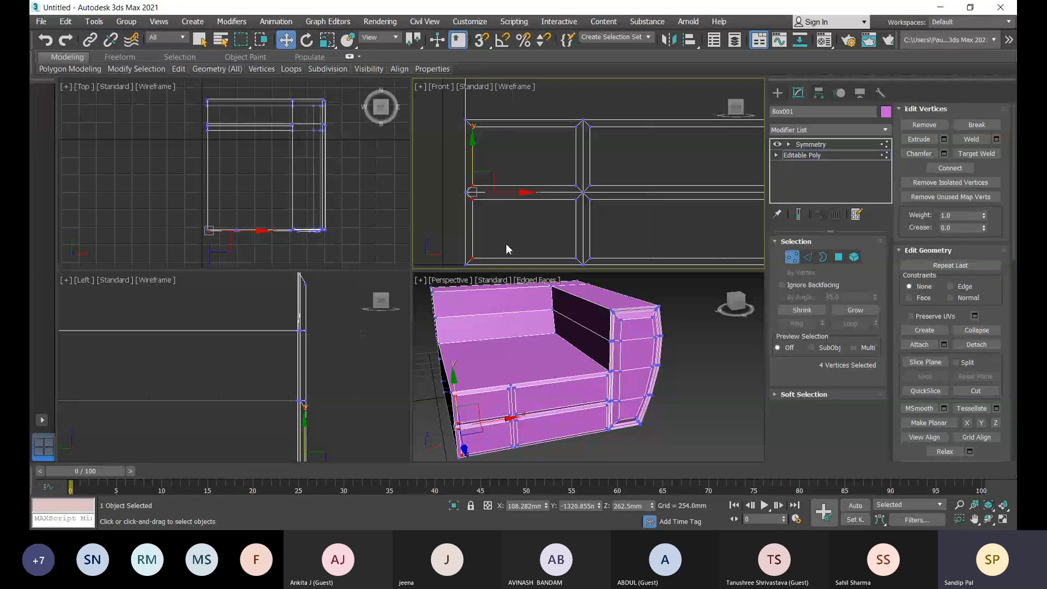
{"action": "key", "text": "F12"}
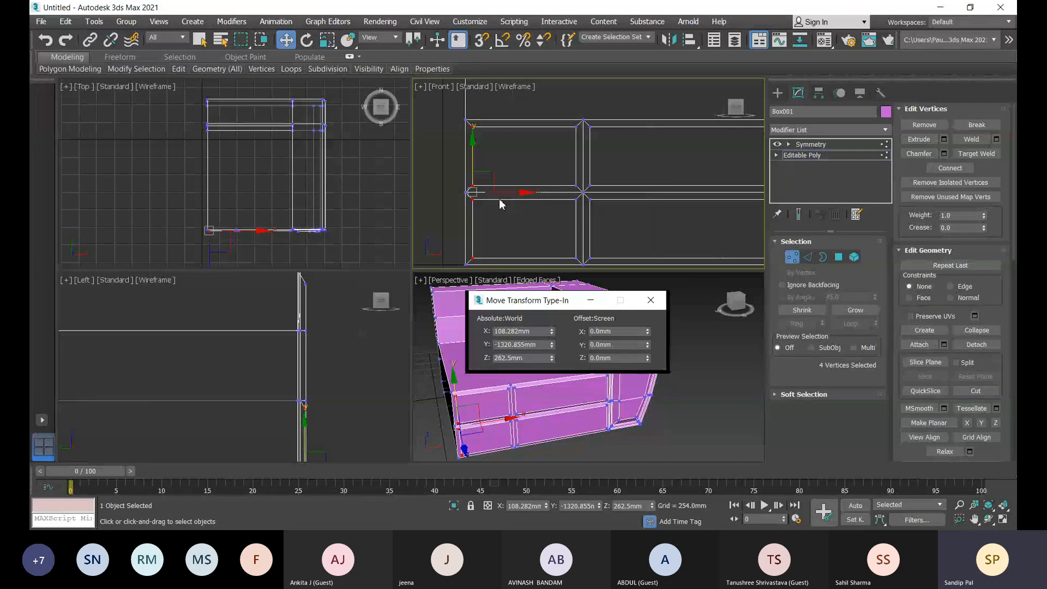
{"action": "left_click", "coordinate": [606, 332]}
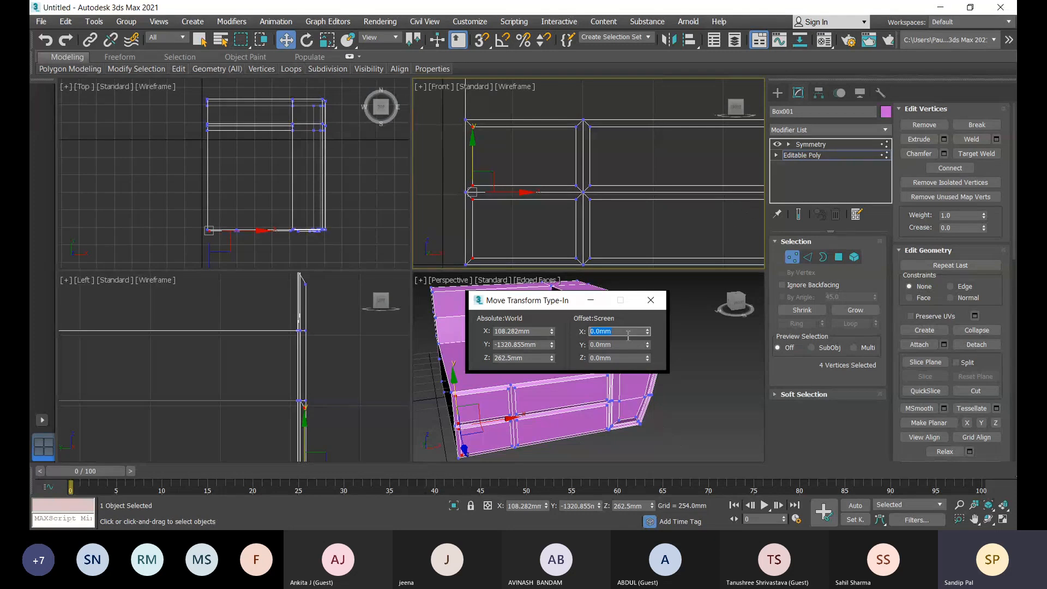
{"action": "type", "text": "-"}
{"action": "type", "text": "25"}
{"action": "key", "text": "Tab"}
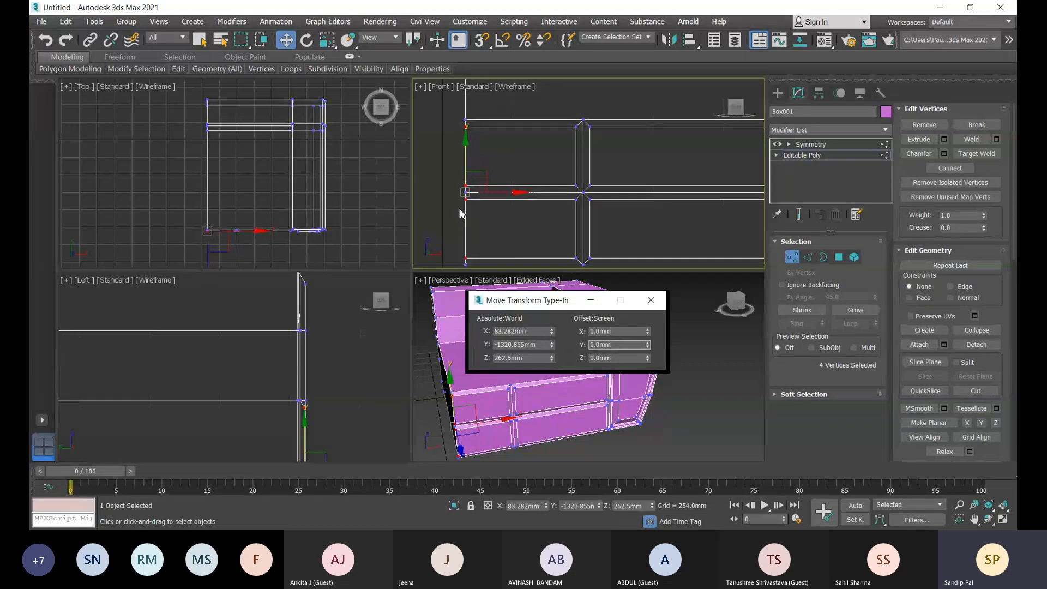
{"action": "left_click", "coordinate": [651, 300]}
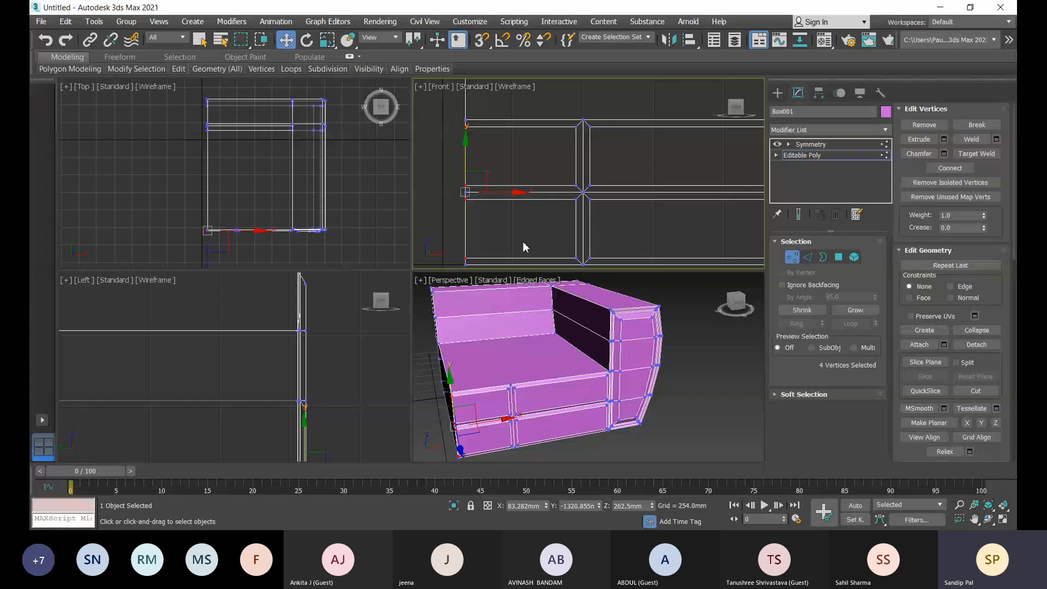
Display the mirrored Symmetry result and examine the whole sofa's seat front and center seam from several angles
{"action": "scroll", "coordinate": [506, 228], "scroll_direction": "down", "scroll_amount": 3}
{"action": "middle_click_drag", "start_coordinate": [563, 219], "coordinate": [560, 221]}
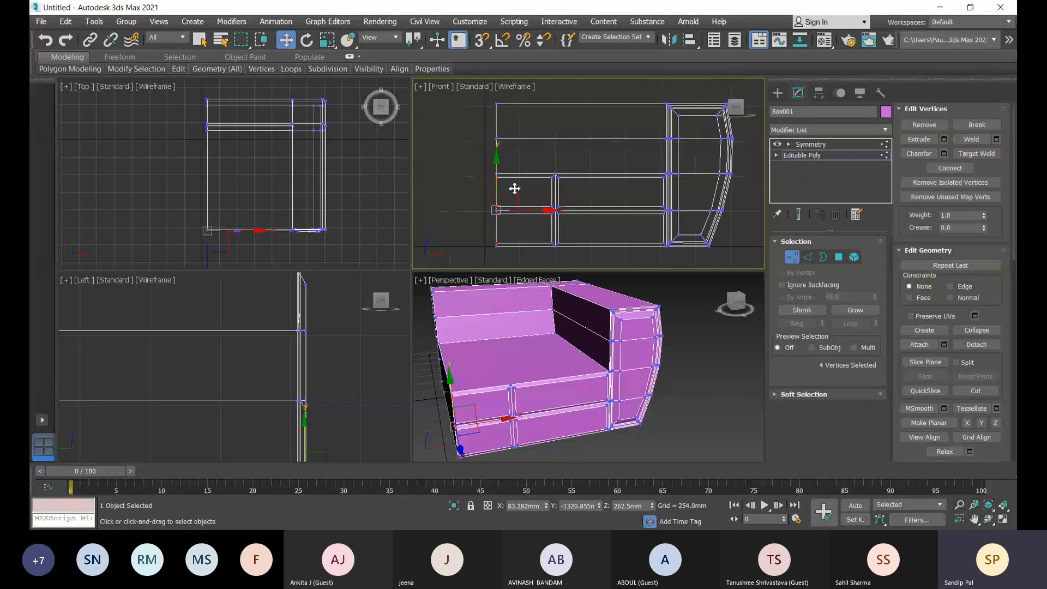
{"action": "scroll", "coordinate": [561, 176], "scroll_direction": "down", "scroll_amount": 2}
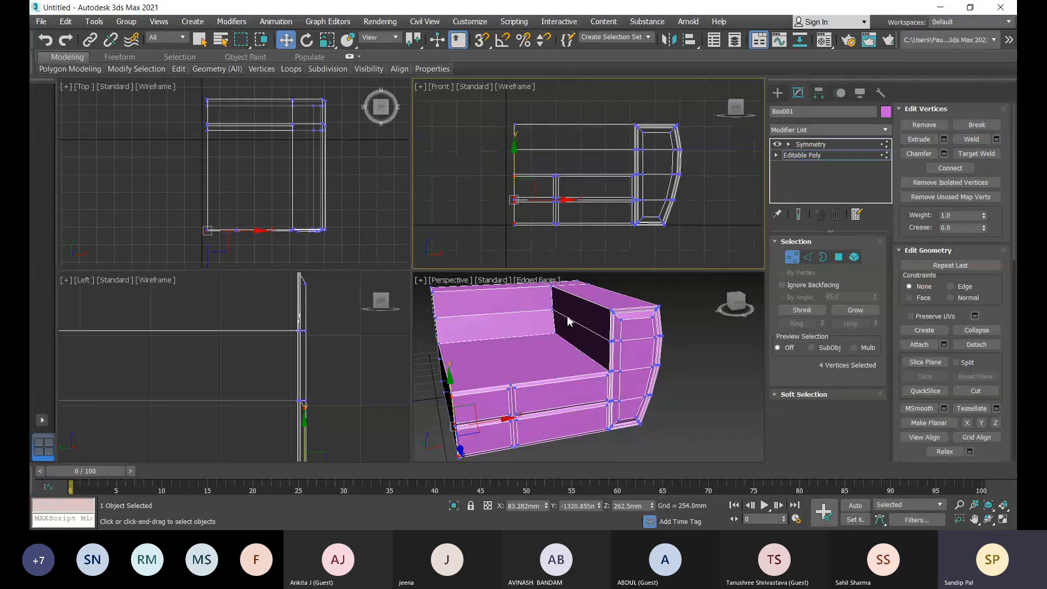
{"action": "scroll", "coordinate": [689, 332], "scroll_direction": "down", "scroll_amount": 4}
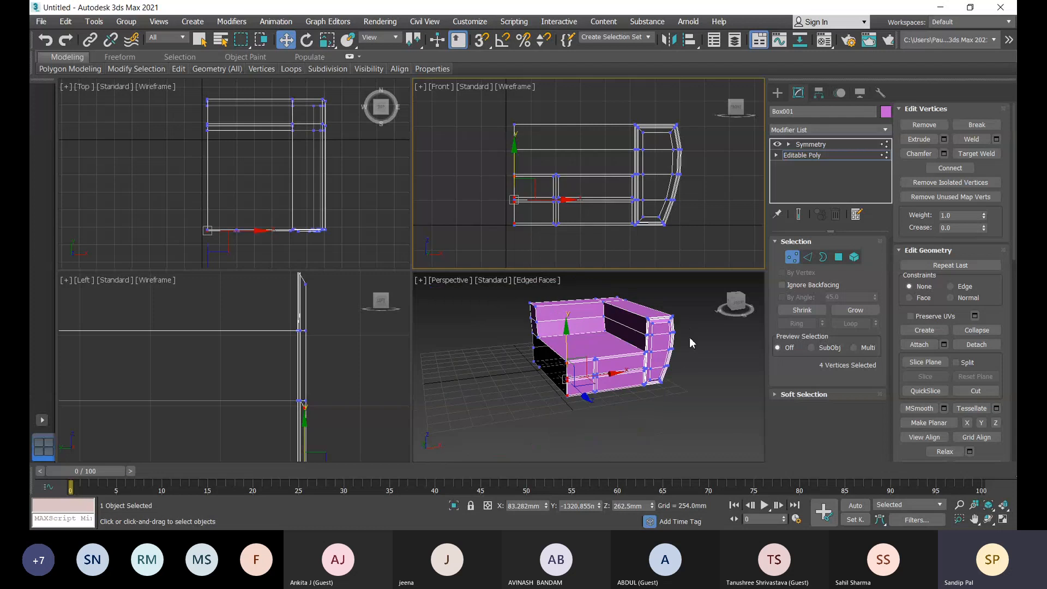
{"action": "scroll", "coordinate": [548, 337], "scroll_direction": "up", "scroll_amount": 4}
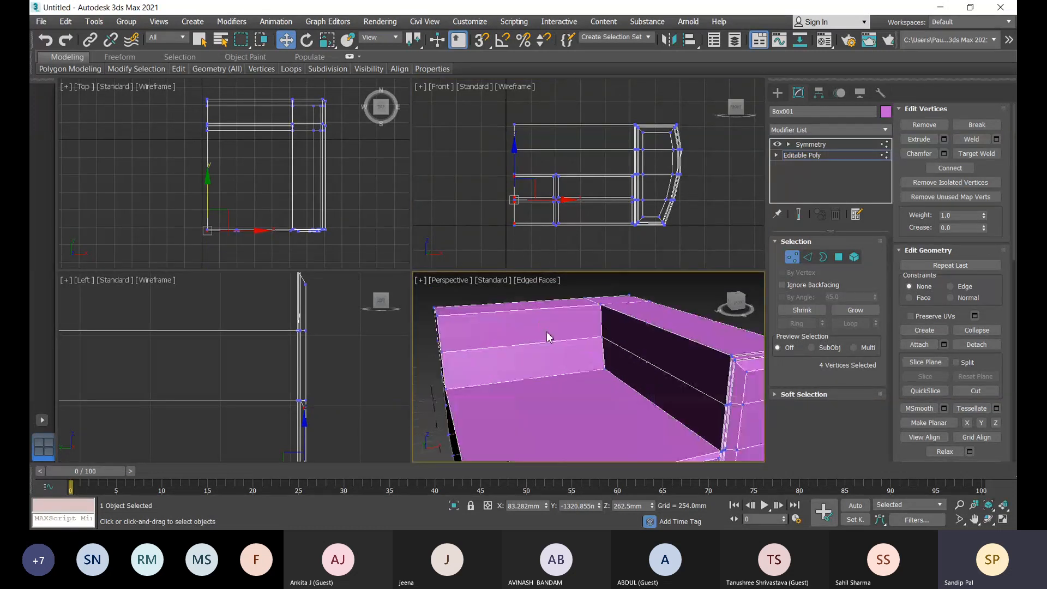
{"action": "scroll", "coordinate": [548, 337], "scroll_direction": "down", "scroll_amount": 3}
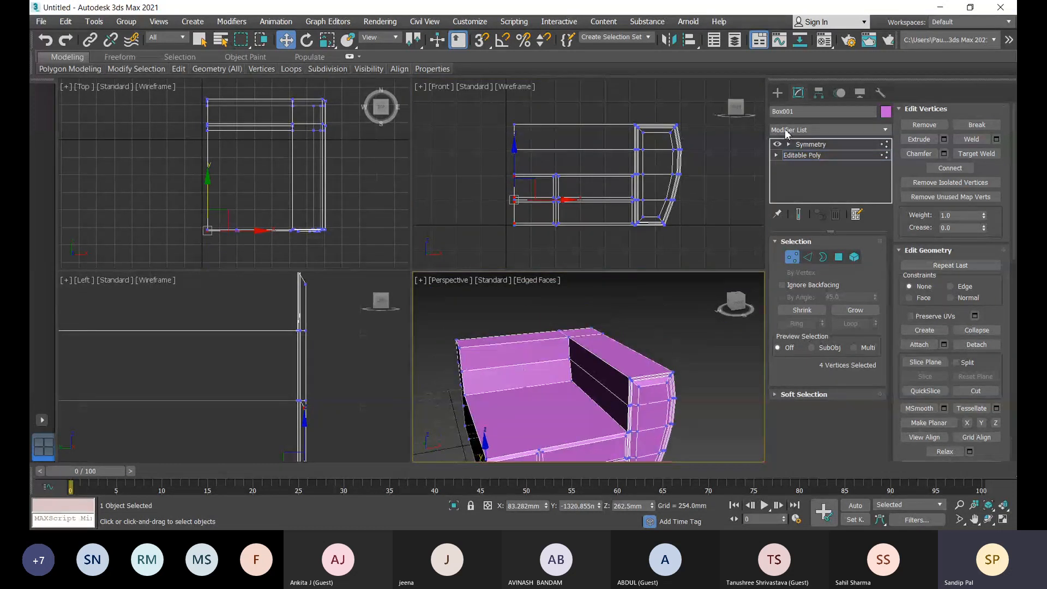
{"action": "left_click", "coordinate": [811, 144]}
{"action": "scroll", "coordinate": [635, 337], "scroll_direction": "down", "scroll_amount": 2}
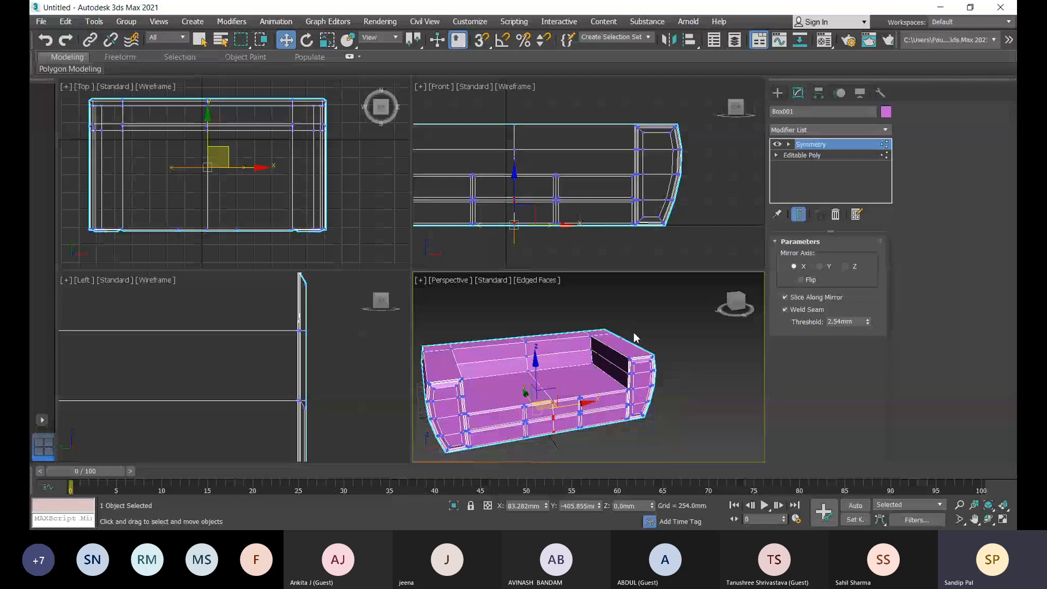
{"action": "scroll", "coordinate": [600, 343], "scroll_direction": "up", "scroll_amount": 3}
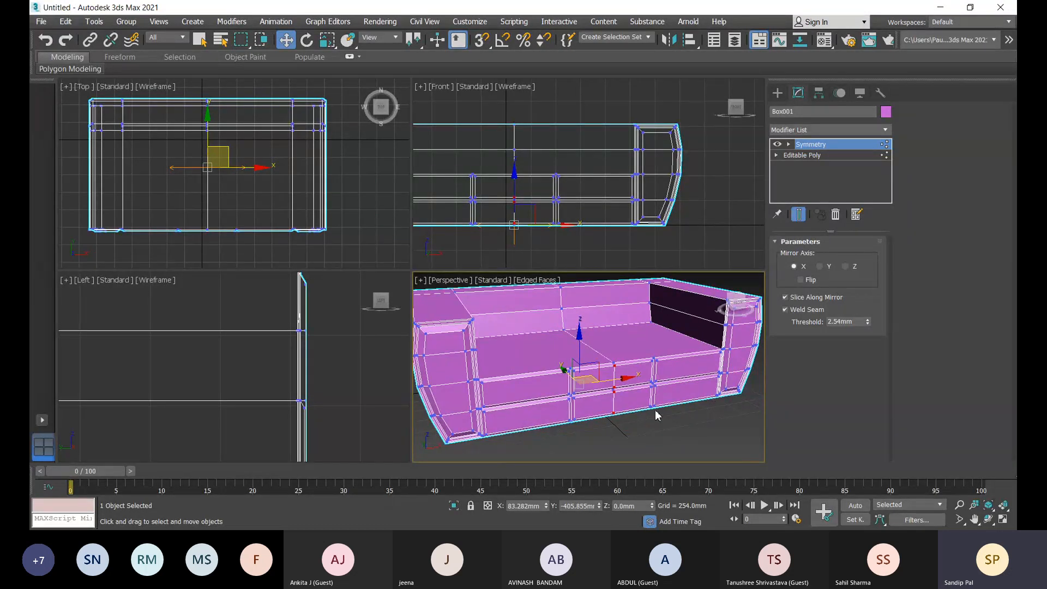
{"action": "scroll", "coordinate": [631, 443], "scroll_direction": "down", "scroll_amount": 3}
{"action": "mouse_move", "coordinate": [636, 439]}
{"action": "middle_mouse_down", "text": "alt"}
{"action": "mouse_move", "coordinate": [686, 444]}
{"action": "mouse_move", "coordinate": [721, 404]}
{"action": "mouse_move", "coordinate": [753, 411]}
{"action": "mouse_move", "coordinate": [649, 436]}
{"action": "mouse_move", "coordinate": [536, 426]}
{"action": "mouse_move", "coordinate": [624, 445]}
{"action": "middle_mouse_up", "text": "alt"}
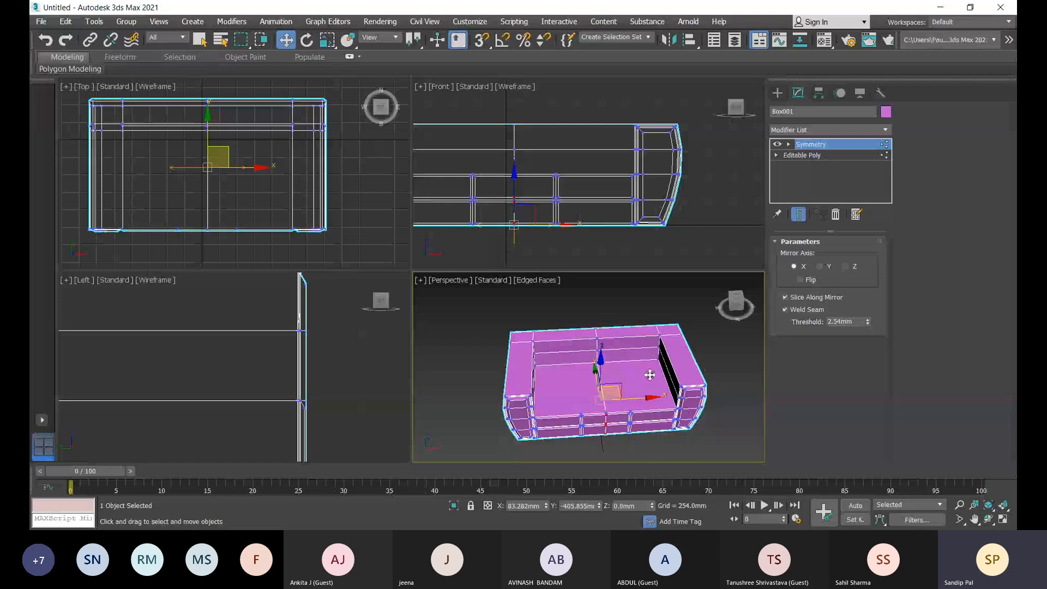
{"action": "middle_click_drag", "start_coordinate": [650, 375], "coordinate": [715, 374], "text": "alt"}
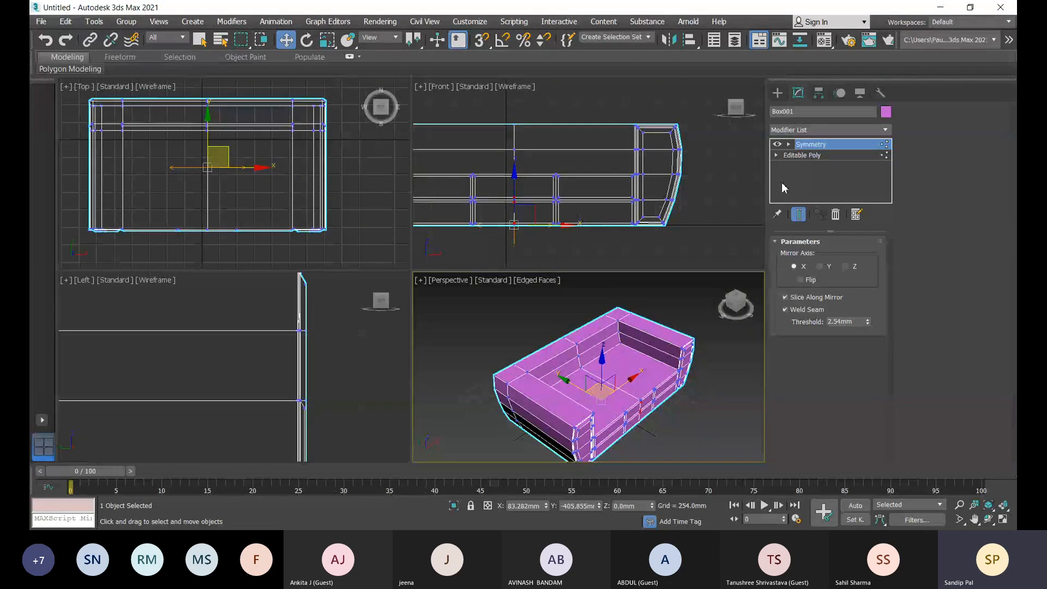
Return to the editable poly's polygons and extrude the backrest's top face upward by 254 mm
{"action": "left_click", "coordinate": [798, 155]}
{"action": "key", "text": "4"}
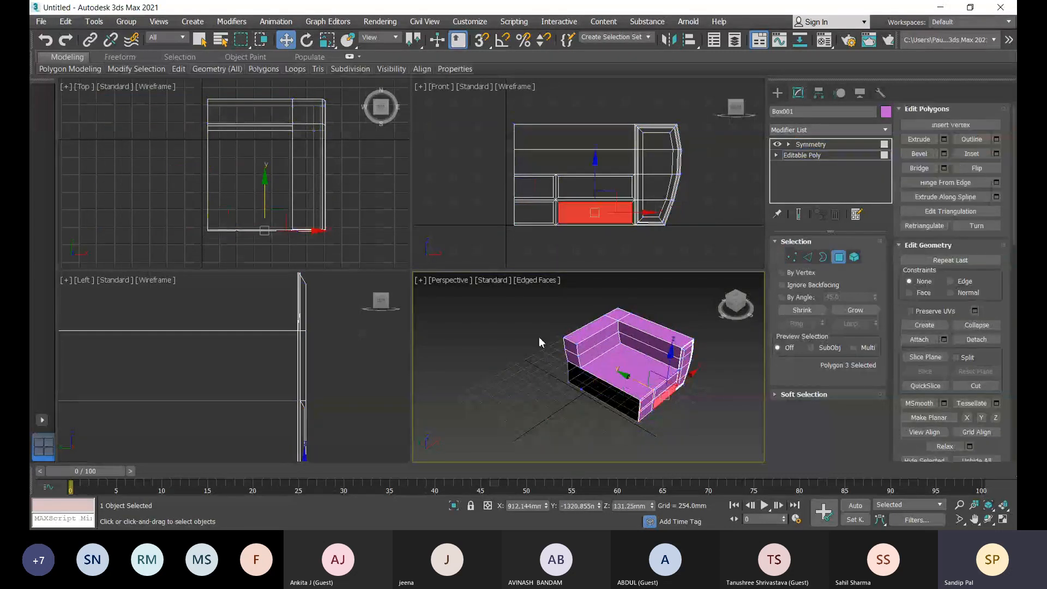
{"action": "left_click", "coordinate": [592, 326]}
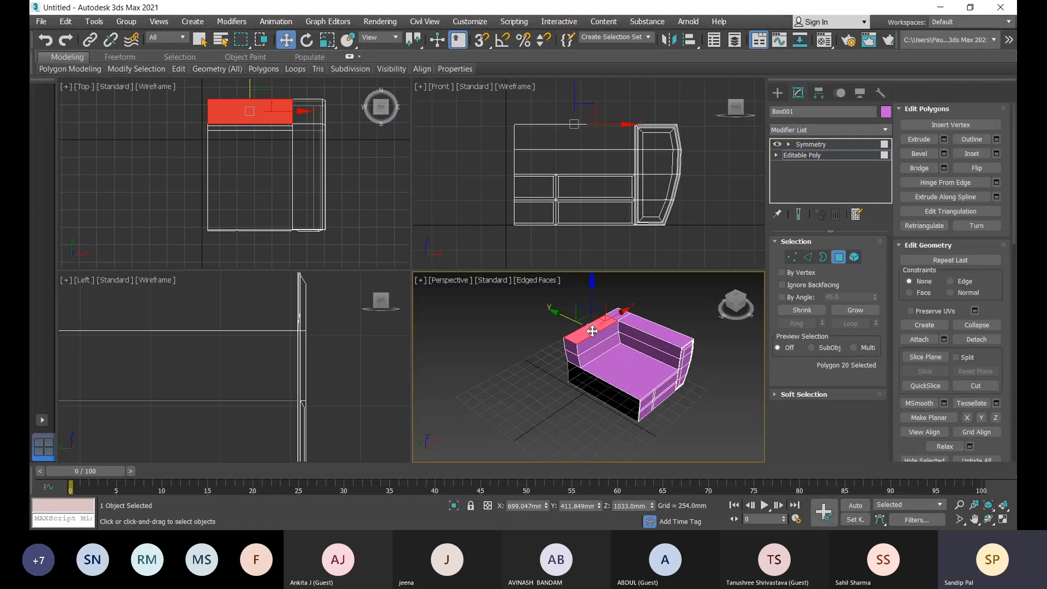
{"action": "middle_click_drag", "start_coordinate": [678, 380], "coordinate": [610, 378], "text": "alt"}
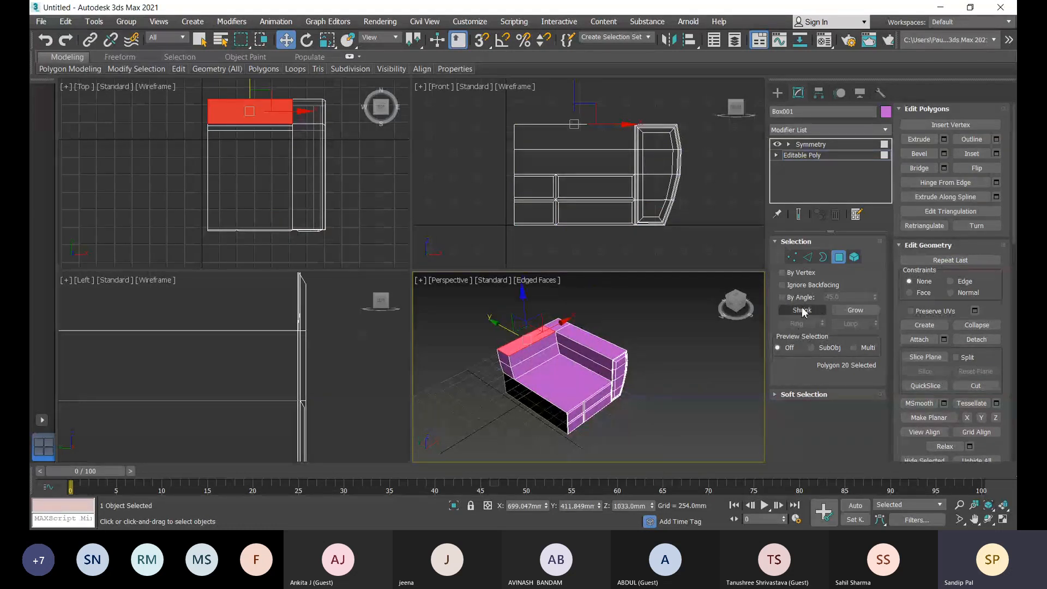
{"action": "left_click", "coordinate": [945, 139]}
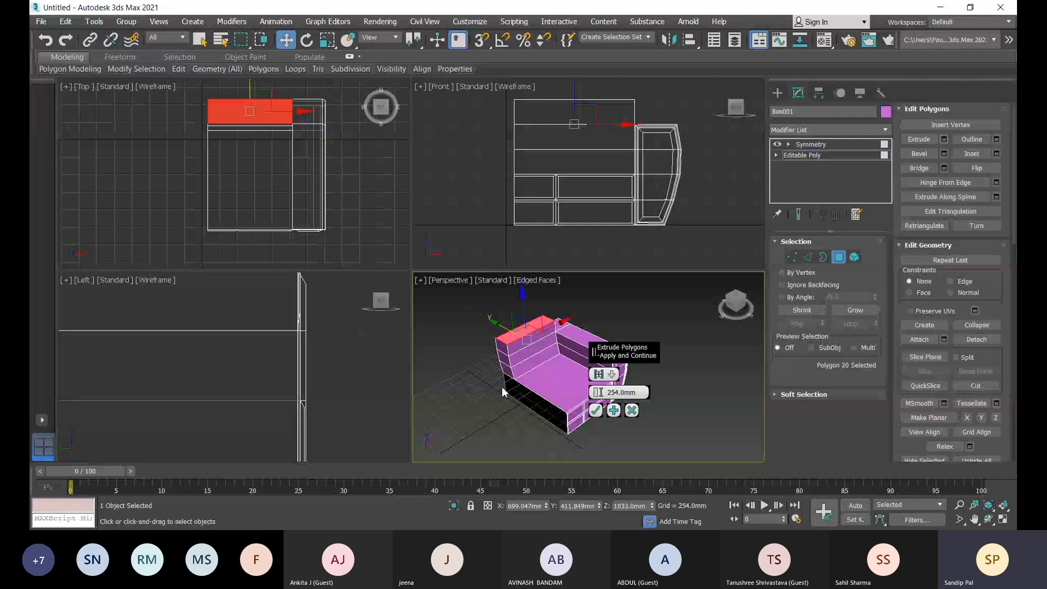
{"action": "left_click", "coordinate": [596, 410]}
Shift the four top vertices of the raised backrest about 13 mm backward in the left view
{"action": "right_click", "coordinate": [215, 370]}
{"action": "scroll", "coordinate": [214, 369], "scroll_direction": "down", "scroll_amount": 5}
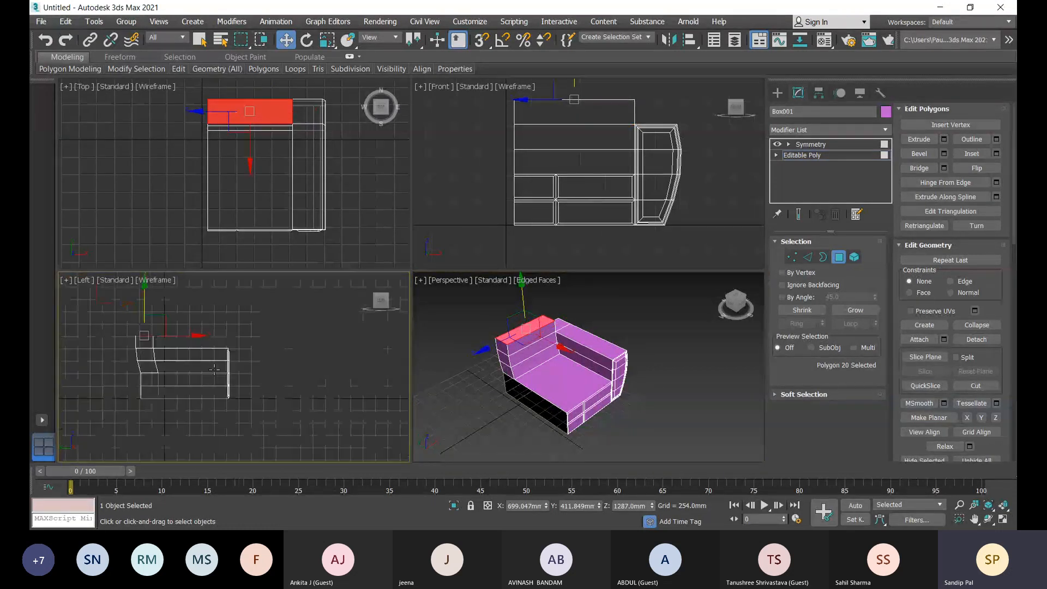
{"action": "scroll", "coordinate": [201, 343], "scroll_direction": "up", "scroll_amount": 4}
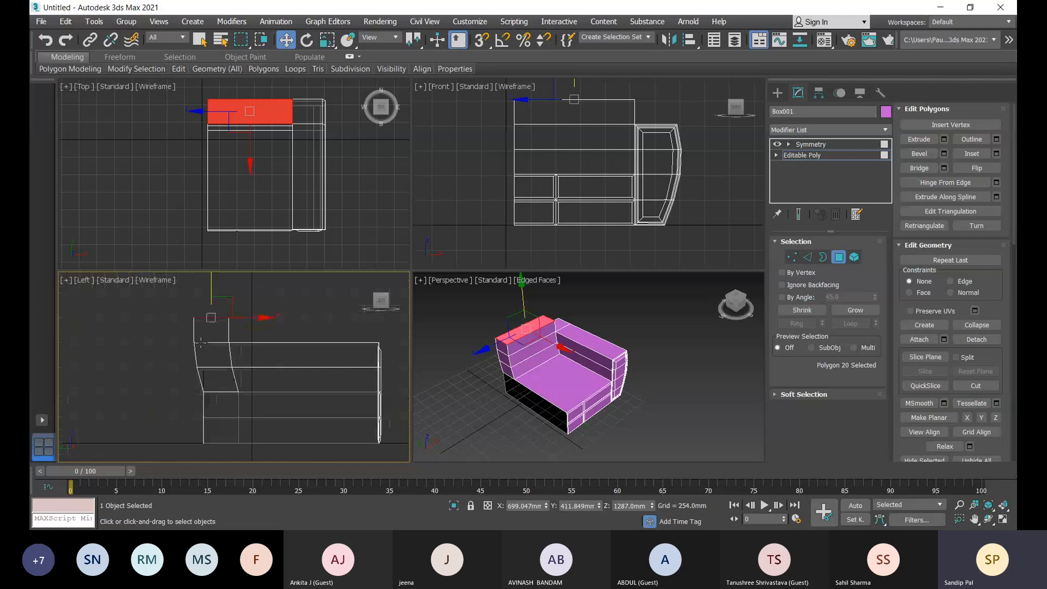
{"action": "scroll", "coordinate": [201, 343], "scroll_direction": "up", "scroll_amount": 3}
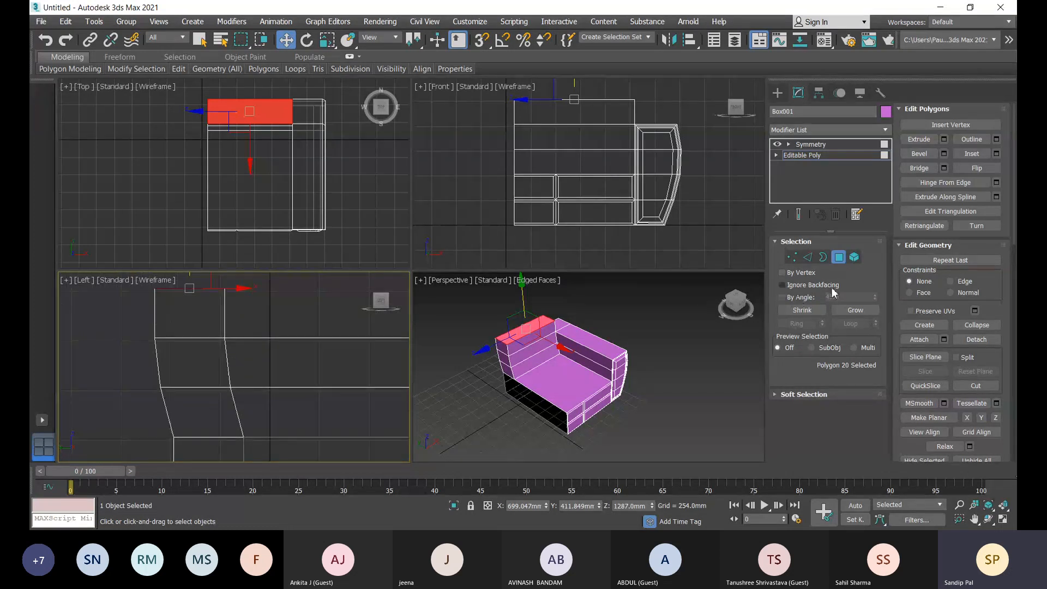
{"action": "left_click", "coordinate": [792, 258]}
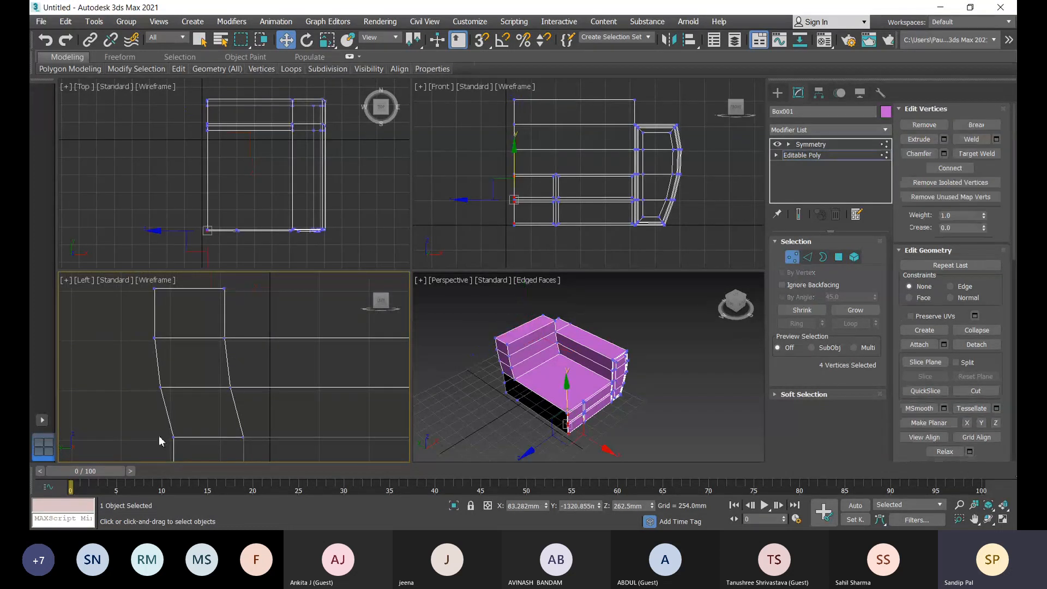
{"action": "middle_click_drag", "start_coordinate": [162, 441], "coordinate": [163, 452]}
{"action": "left_click_drag", "start_coordinate": [148, 294], "coordinate": [239, 302]}
{"action": "middle_click_drag", "start_coordinate": [515, 374], "coordinate": [623, 360], "text": "alt"}
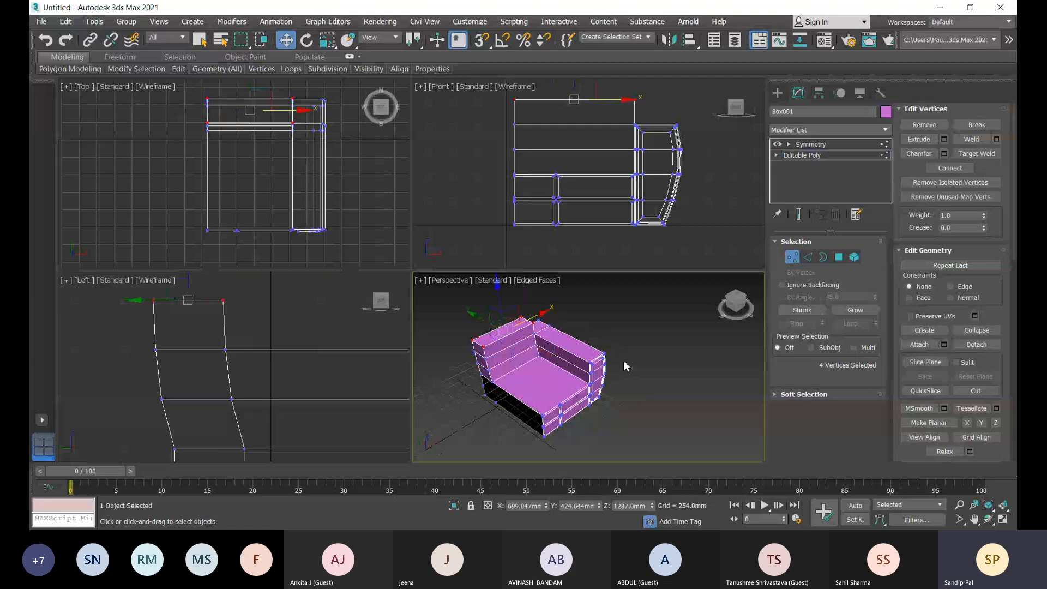
{"action": "middle_click_drag", "start_coordinate": [584, 185], "coordinate": [582, 199]}
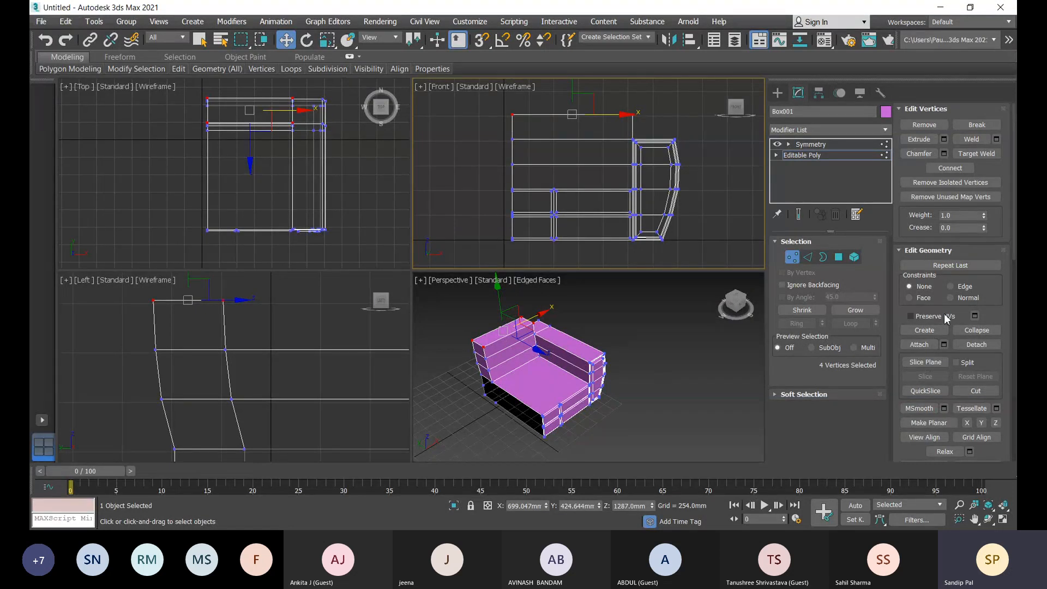
{"action": "left_click", "coordinate": [926, 391]}
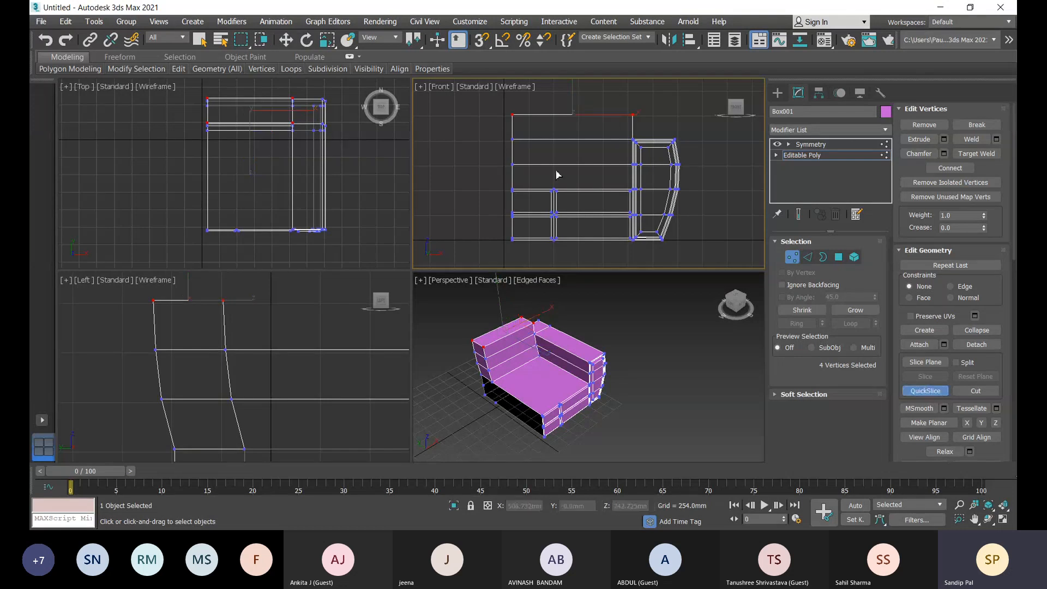
{"action": "key", "text": "w"}
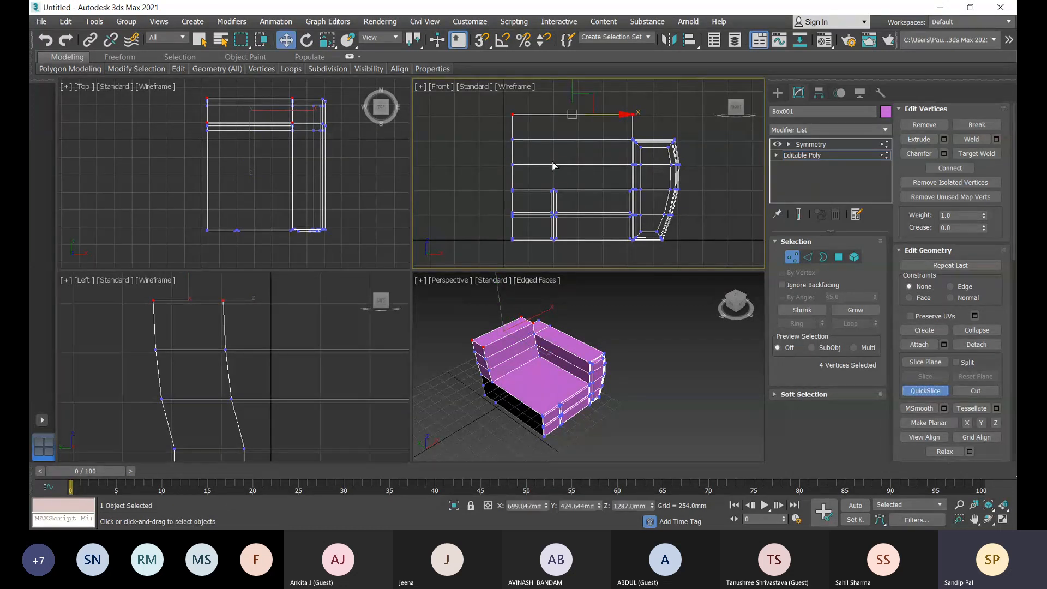
{"action": "right_click", "coordinate": [574, 220]}
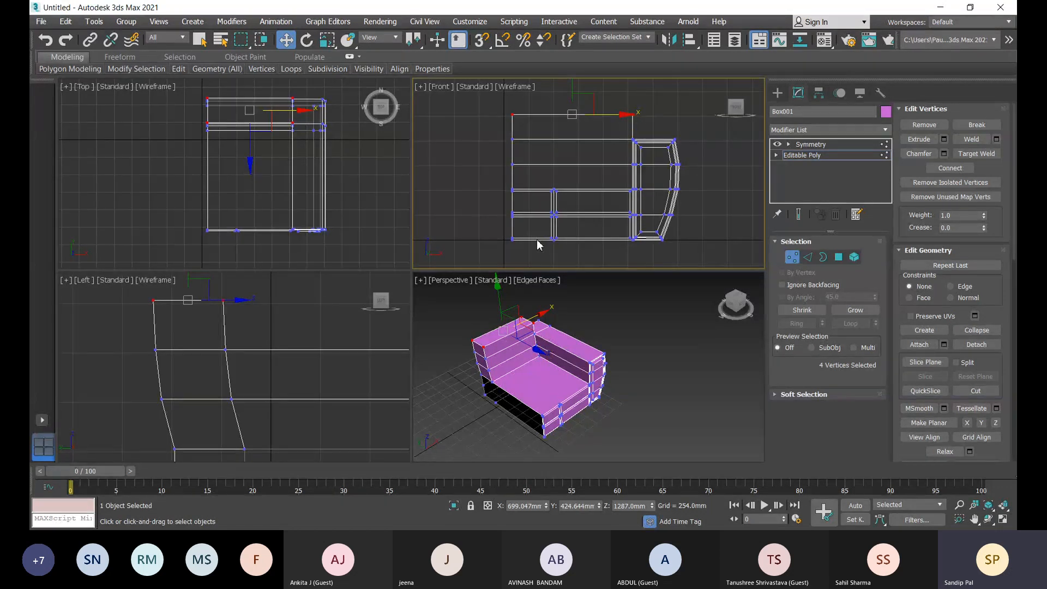
QuickSlice the half sofa vertically in the front view, midway between the center edge and the seat-front seam
{"action": "left_click", "coordinate": [539, 260]}
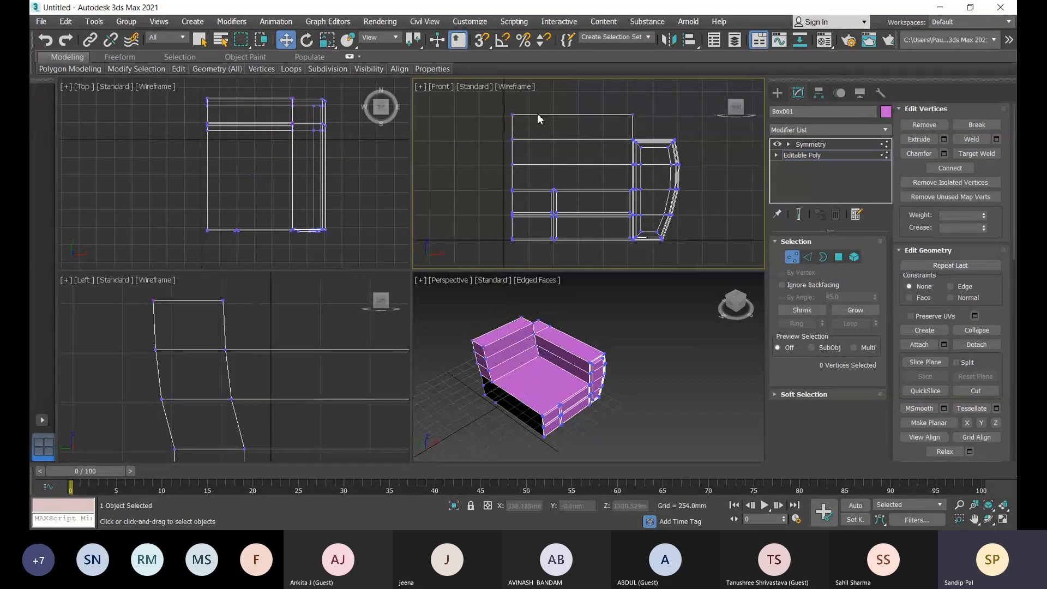
{"action": "left_click", "coordinate": [926, 392]}
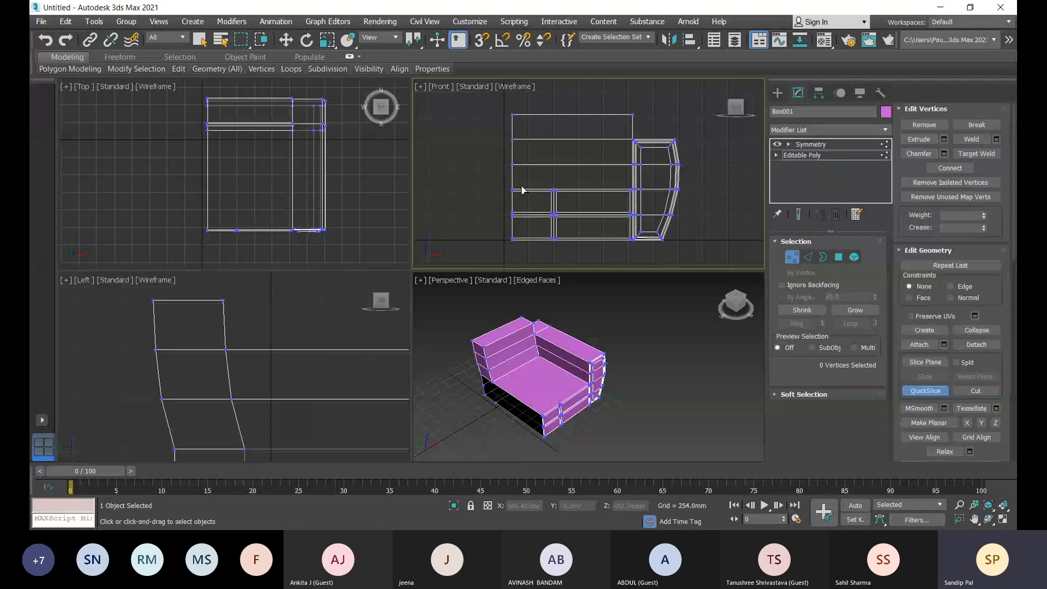
{"action": "left_click", "coordinate": [537, 117]}
{"action": "scroll", "coordinate": [537, 233], "scroll_direction": "up", "scroll_amount": 5}
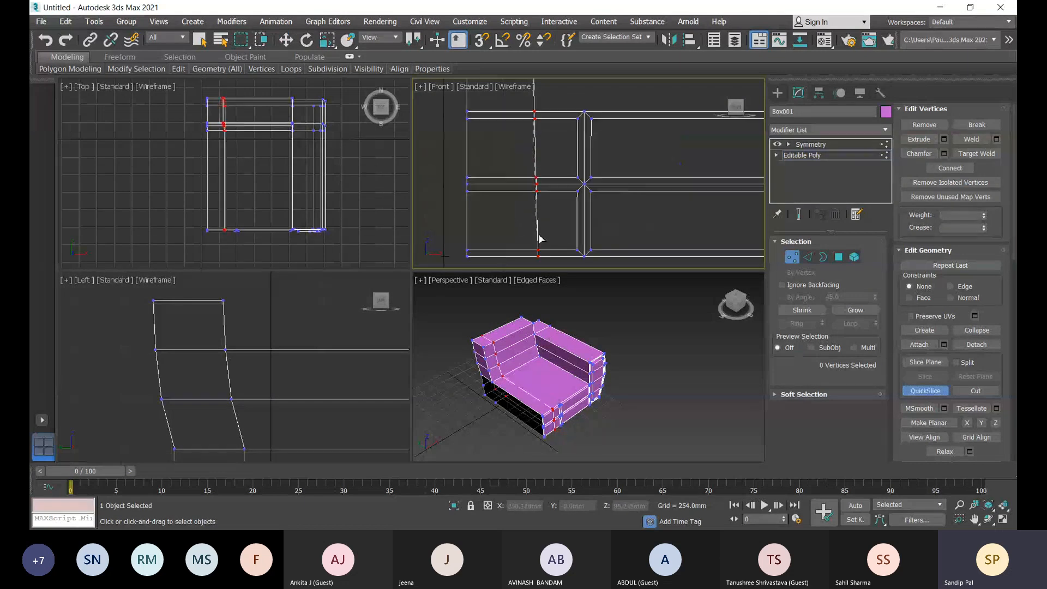
{"action": "middle_click_drag", "start_coordinate": [531, 210], "coordinate": [515, 180]}
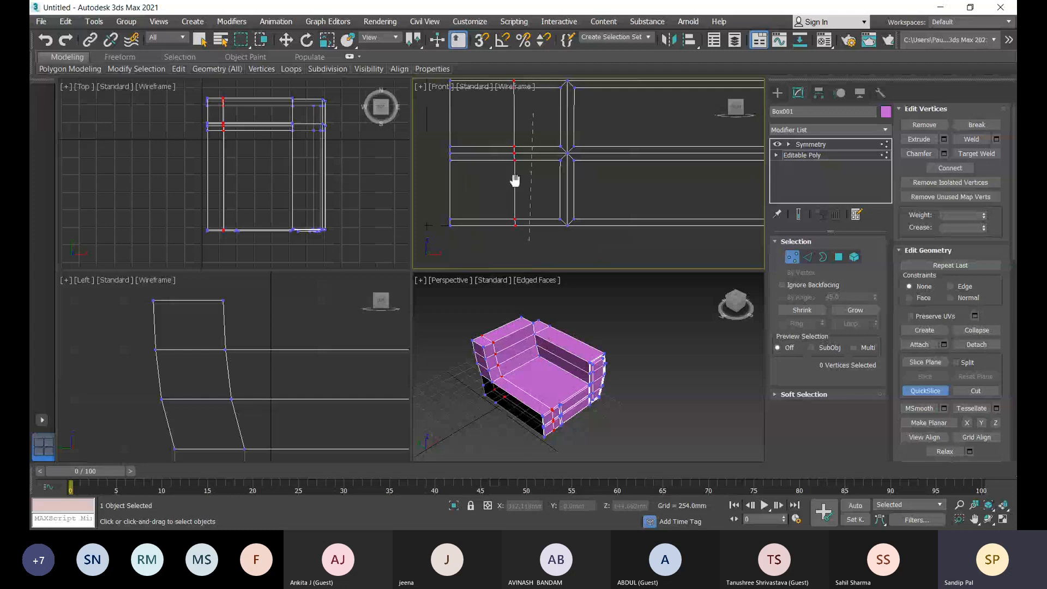
{"action": "scroll", "coordinate": [515, 180], "scroll_direction": "down", "scroll_amount": 2}
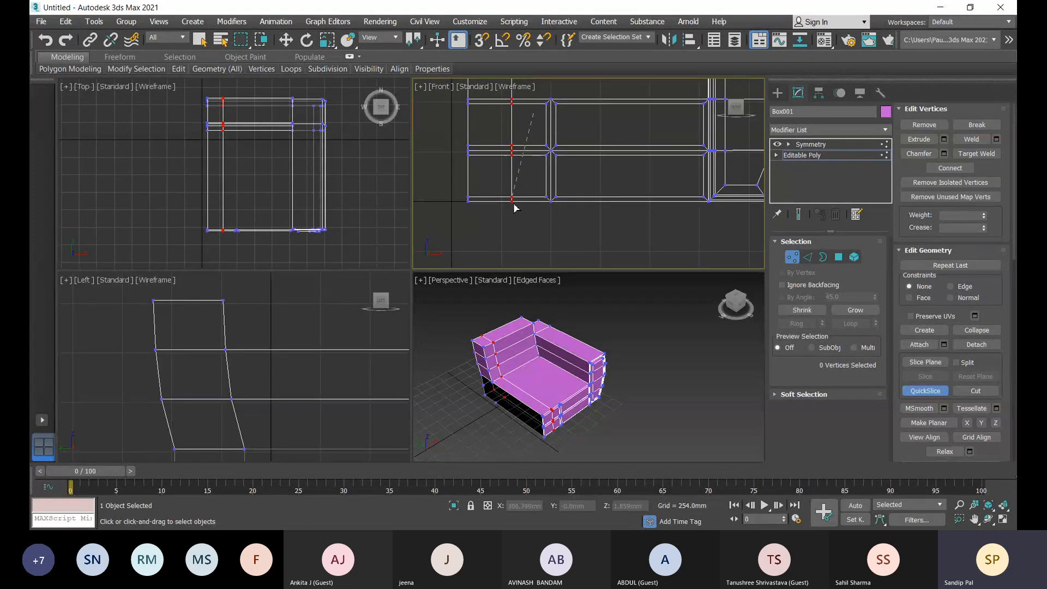
{"action": "left_click", "coordinate": [515, 207]}
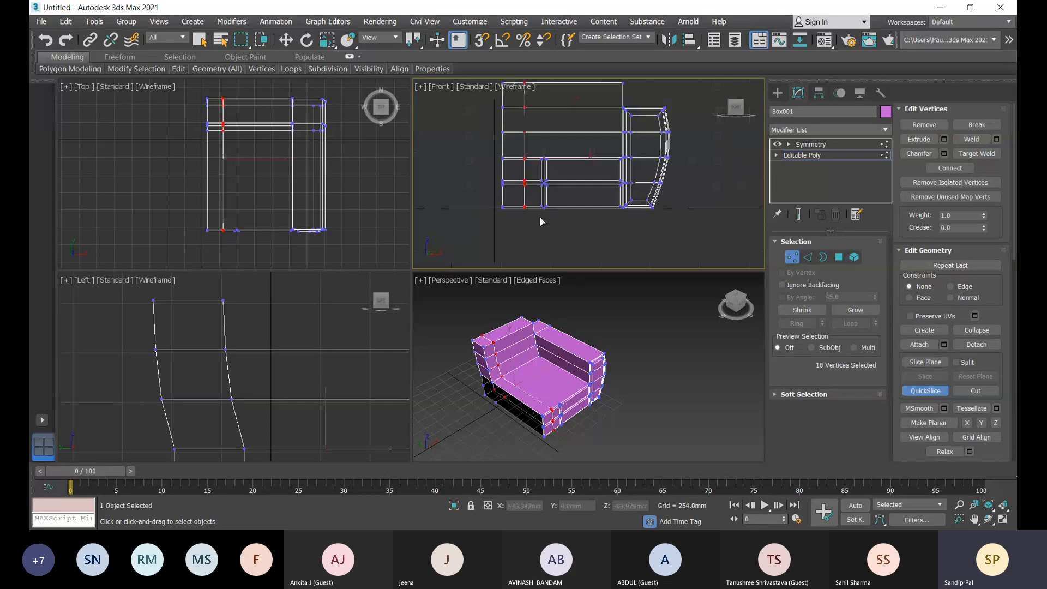
{"action": "middle_click_drag", "start_coordinate": [576, 218], "coordinate": [562, 248]}
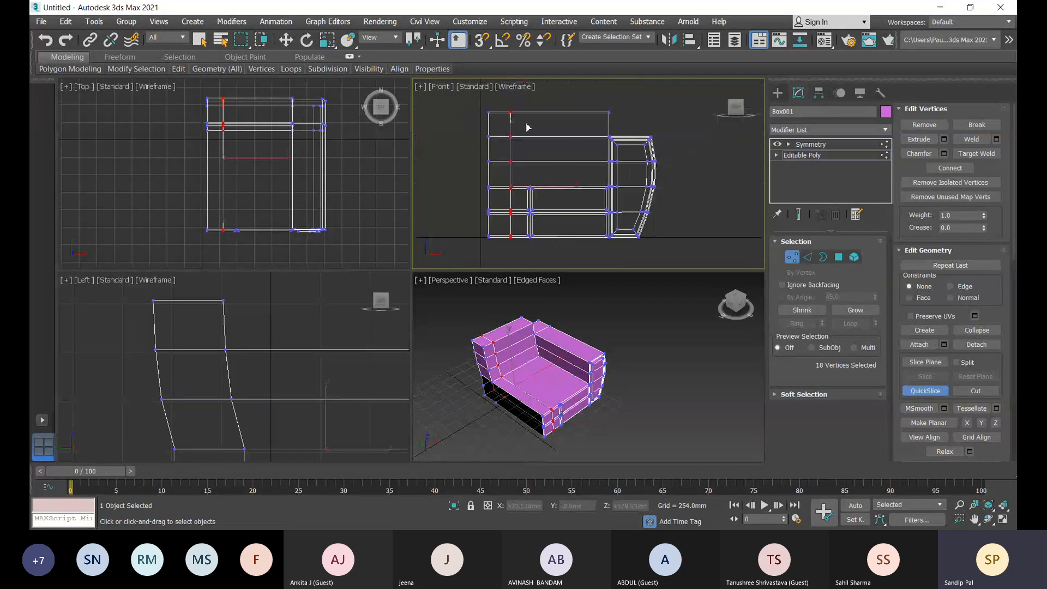
Add a second vertical QuickSlice through the backrest and seat close to the armrest, and finish slicing
{"action": "left_click", "coordinate": [588, 117]}
{"action": "left_click", "coordinate": [588, 235]}
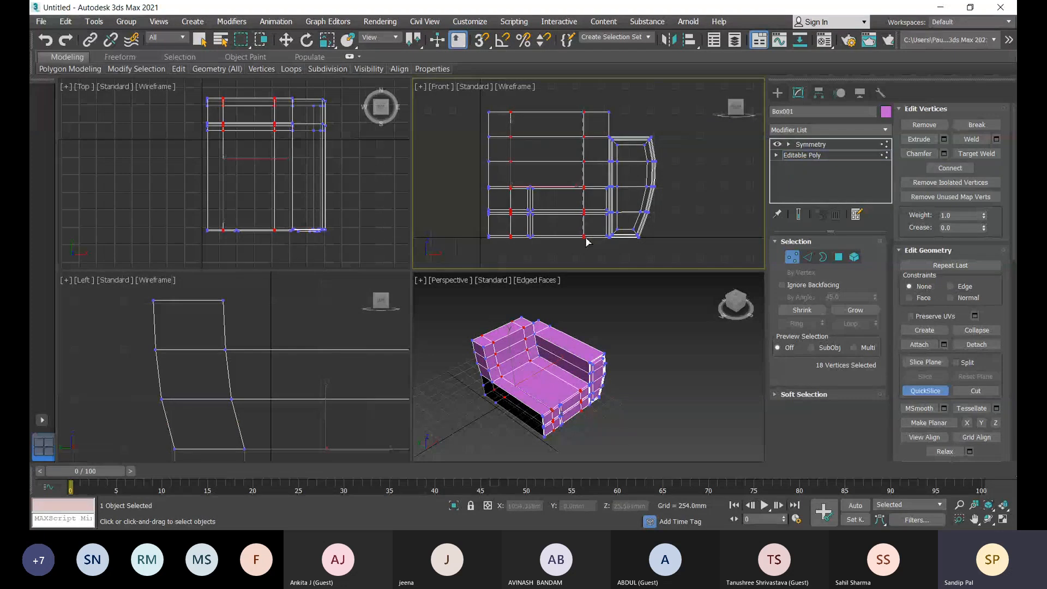
{"action": "left_click", "coordinate": [587, 242]}
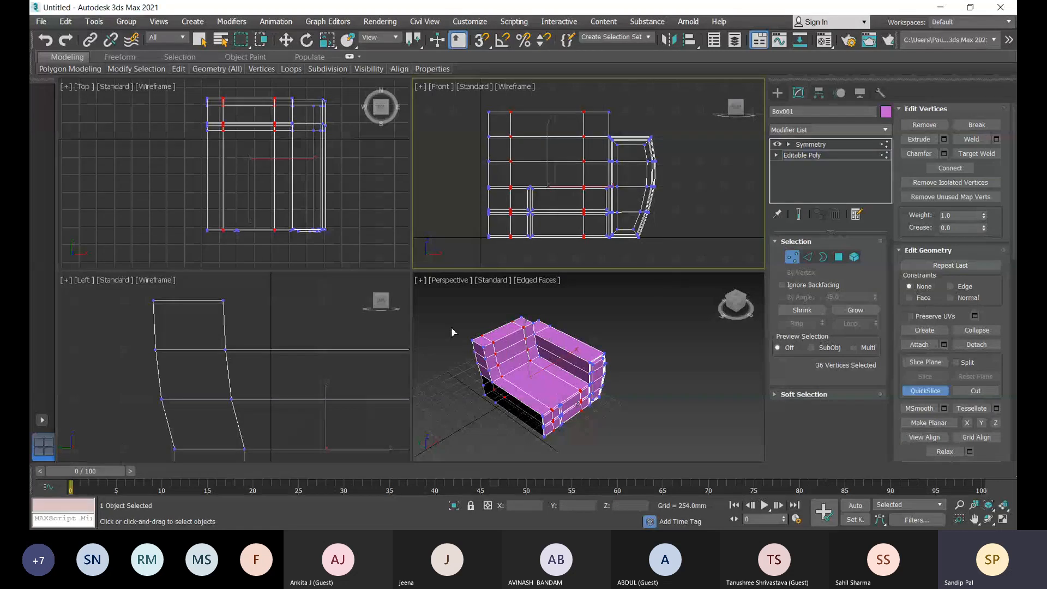
{"action": "key", "text": "w"}
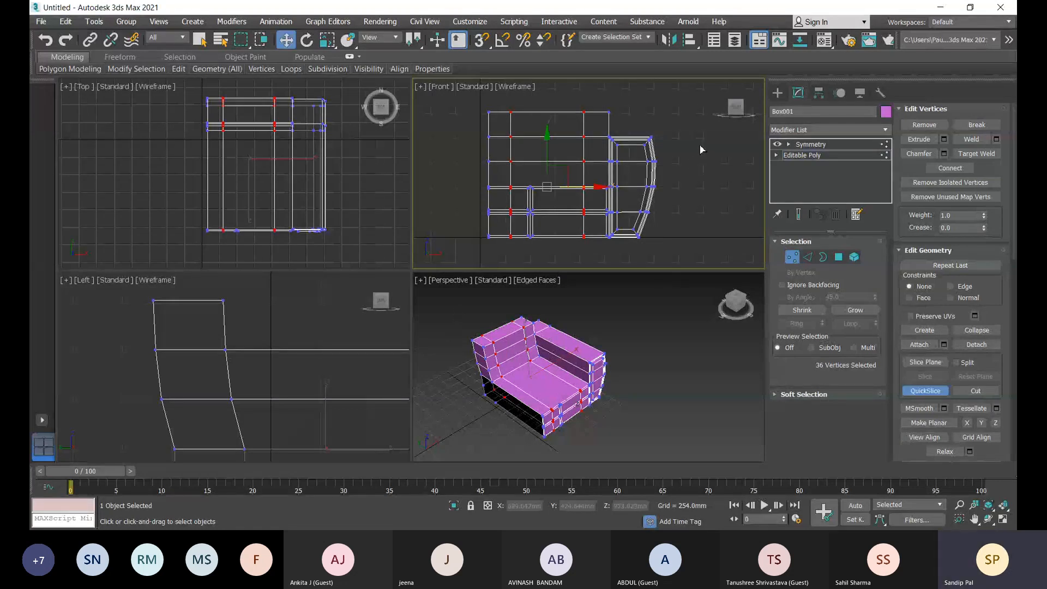
{"action": "right_click", "coordinate": [702, 149]}
{"action": "middle_click_drag", "start_coordinate": [734, 201], "coordinate": [738, 213]}
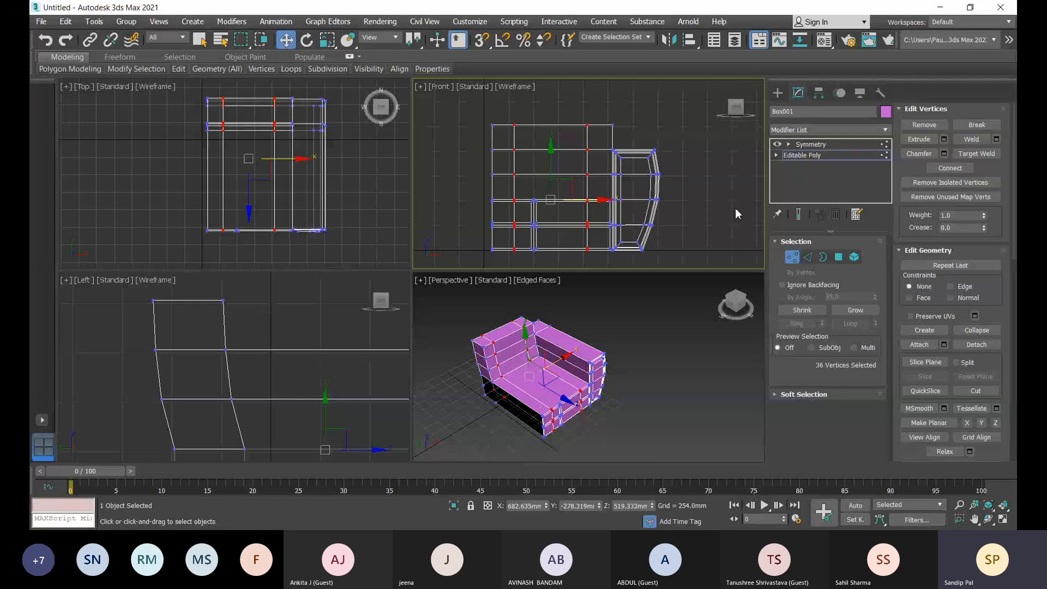
Raise the backrest's two center top vertices by about 210 mm and the neighboring pair by about 126 mm in the front view
{"action": "left_click_drag", "start_coordinate": [506, 140], "coordinate": [486, 118]}
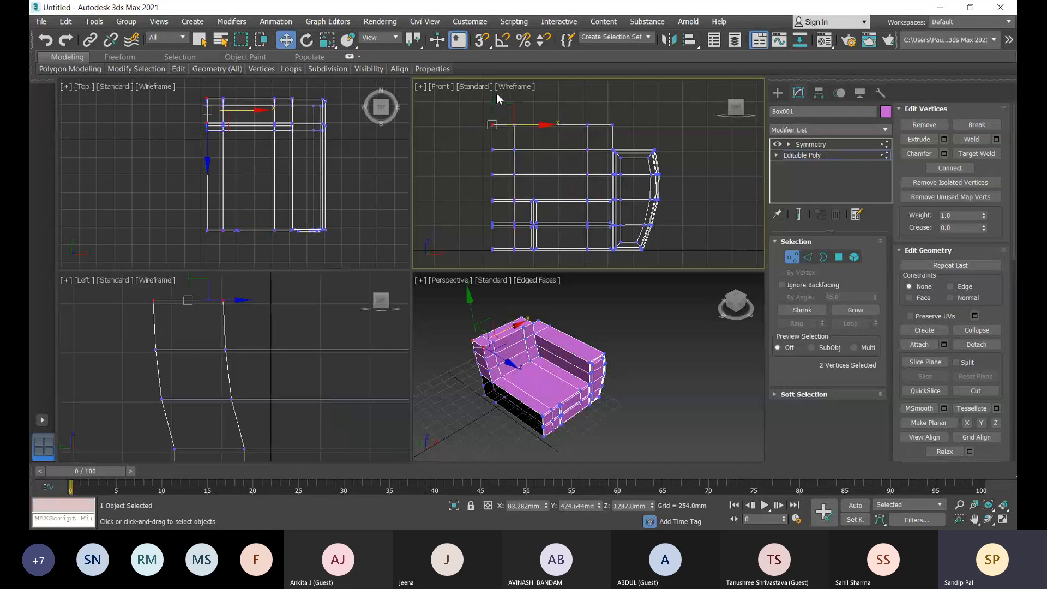
{"action": "middle_click_drag", "start_coordinate": [574, 151], "coordinate": [573, 175]}
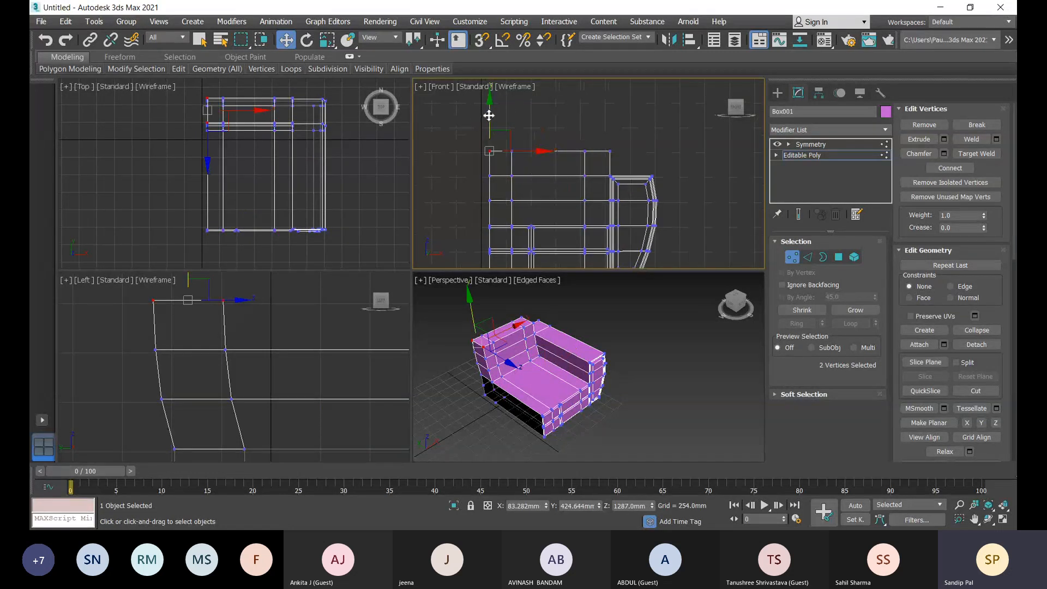
{"action": "left_click_drag", "start_coordinate": [489, 116], "coordinate": [488, 93]}
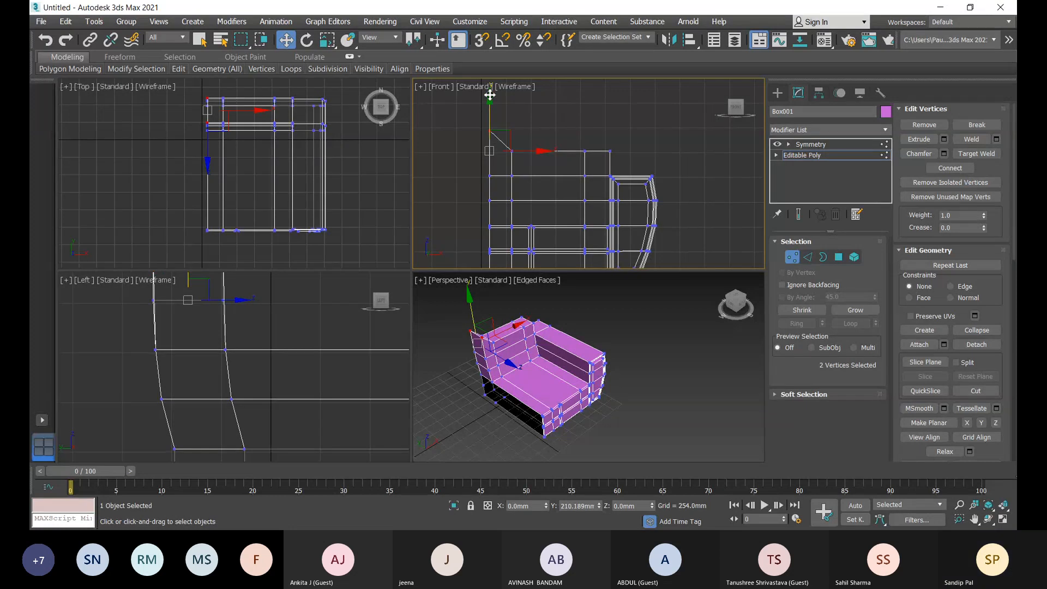
{"action": "scroll", "coordinate": [537, 167], "scroll_direction": "up", "scroll_amount": 2}
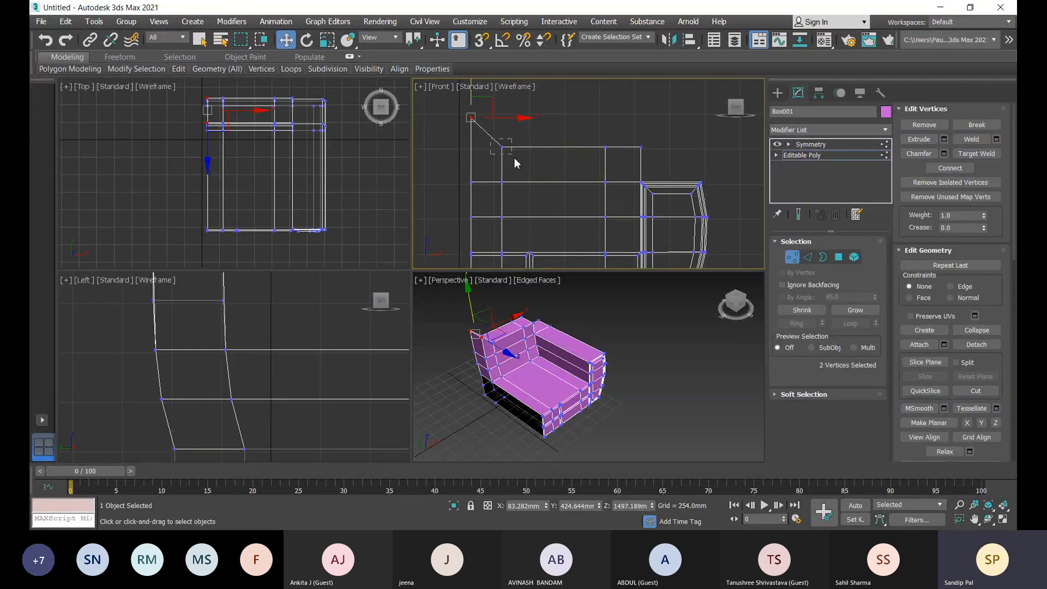
{"action": "left_click", "coordinate": [502, 146]}
{"action": "left_click_drag", "start_coordinate": [504, 105], "coordinate": [501, 131]}
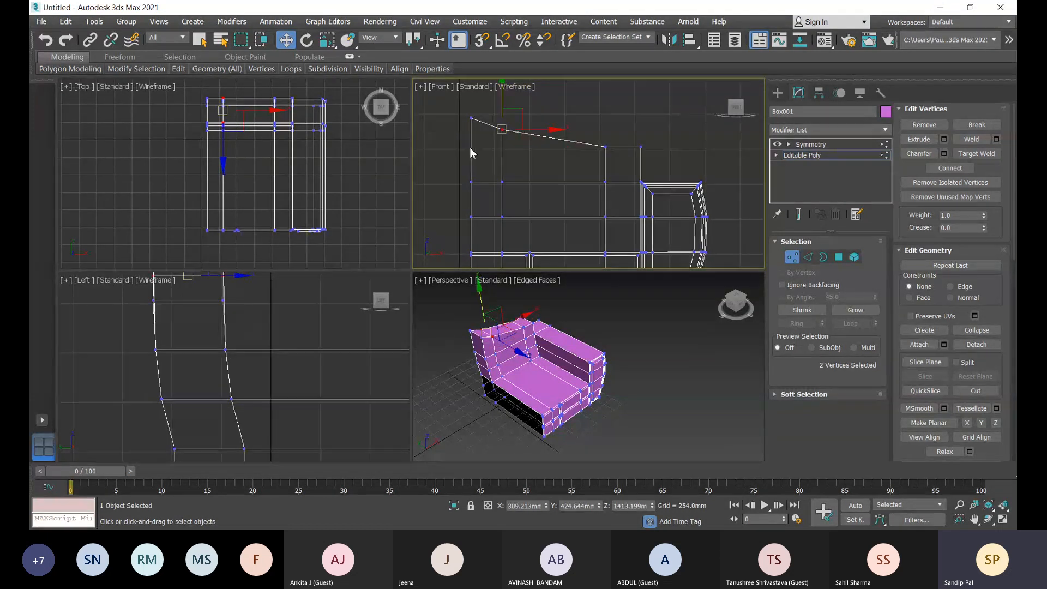
{"action": "scroll", "coordinate": [477, 142], "scroll_direction": "down", "scroll_amount": 2}
Raise the backrest's center top vertices another 66 mm or so and the pair beside them about 31 mm
{"action": "left_click", "coordinate": [488, 123]}
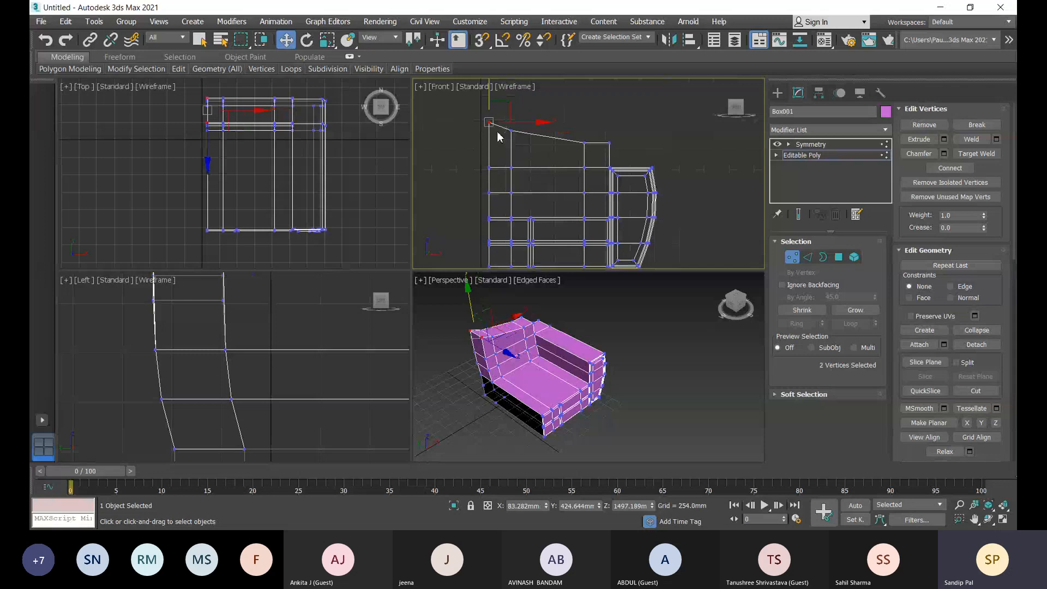
{"action": "scroll", "coordinate": [482, 96], "scroll_direction": "up", "scroll_amount": 2}
{"action": "left_click_drag", "start_coordinate": [482, 96], "coordinate": [485, 102]}
{"action": "scroll", "coordinate": [548, 148], "scroll_direction": "down", "scroll_amount": 2}
{"action": "middle_click_drag", "start_coordinate": [548, 148], "coordinate": [535, 163]}
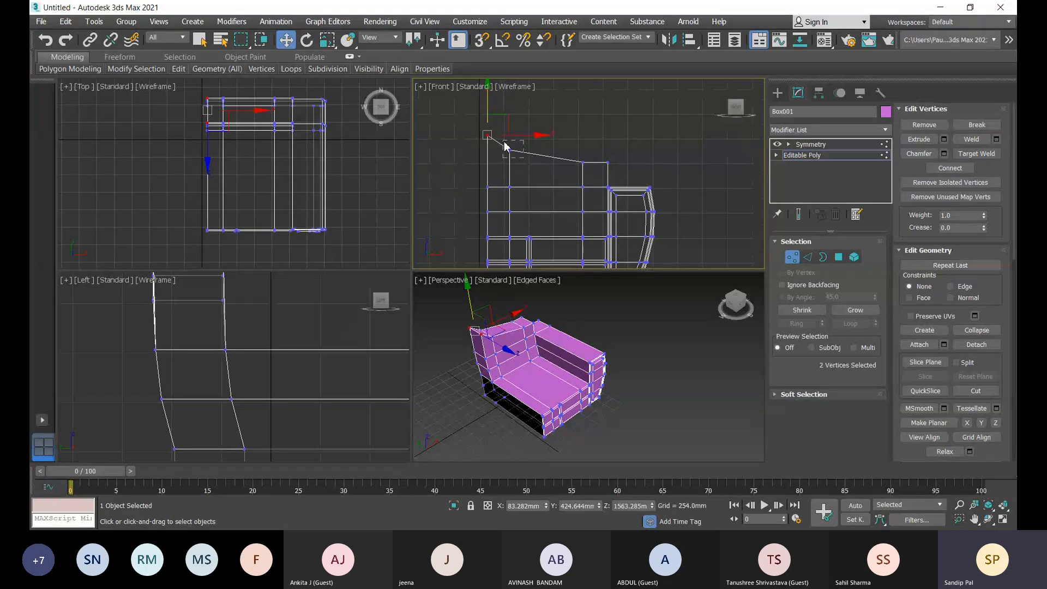
{"action": "left_click", "coordinate": [509, 149]}
{"action": "left_click_drag", "start_coordinate": [511, 120], "coordinate": [511, 115]}
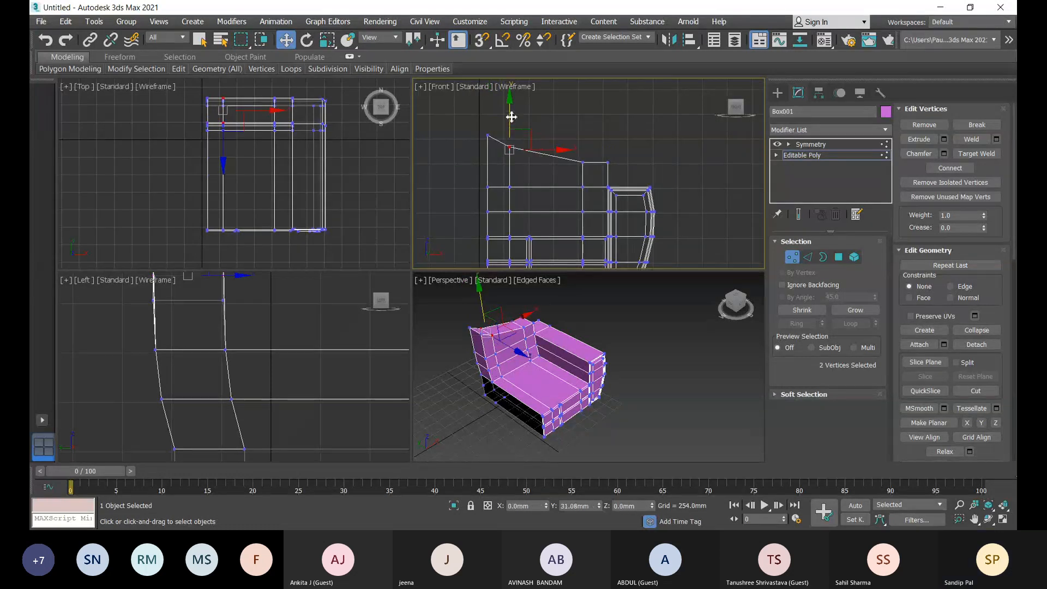
Move the backrest's outer top vertices beside the armrest about 106 mm down and about 89 mm toward the center
{"action": "left_click", "coordinate": [609, 163]}
{"action": "left_click_drag", "start_coordinate": [609, 125], "coordinate": [607, 170]}
{"action": "scroll", "coordinate": [616, 184], "scroll_direction": "up", "scroll_amount": 2}
{"action": "scroll", "coordinate": [615, 184], "scroll_direction": "up", "scroll_amount": 2}
{"action": "scroll", "coordinate": [606, 170], "scroll_direction": "down", "scroll_amount": 2}
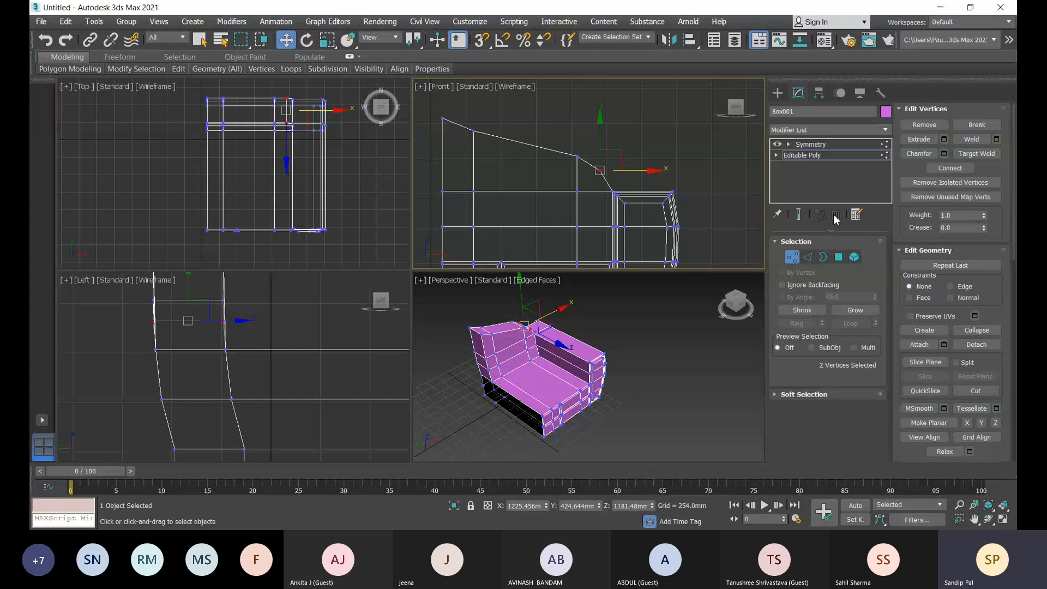
Check the backrest curve in the mirrored Symmetry result, and lower the editable poly's two center top vertices by about 49 mm
{"action": "left_click", "coordinate": [798, 146]}
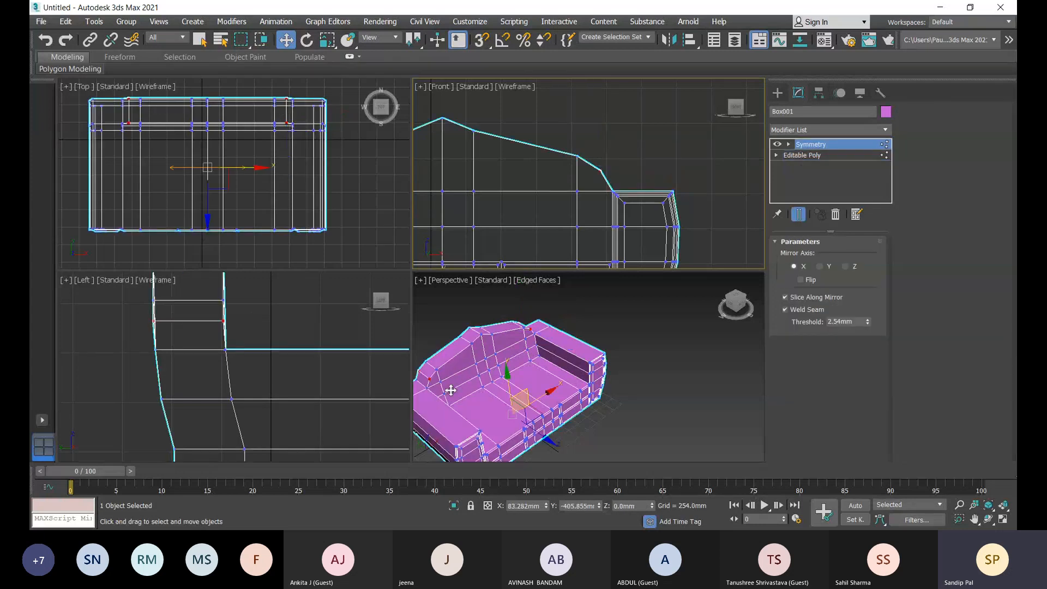
{"action": "scroll", "coordinate": [489, 177], "scroll_direction": "down", "scroll_amount": 3}
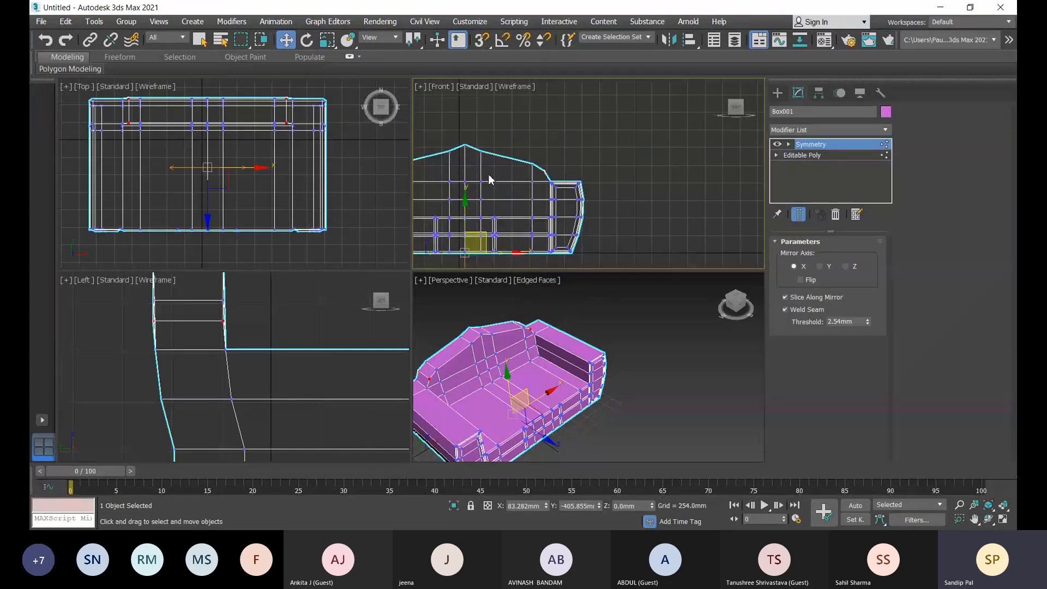
{"action": "middle_click_drag", "start_coordinate": [488, 178], "coordinate": [516, 146]}
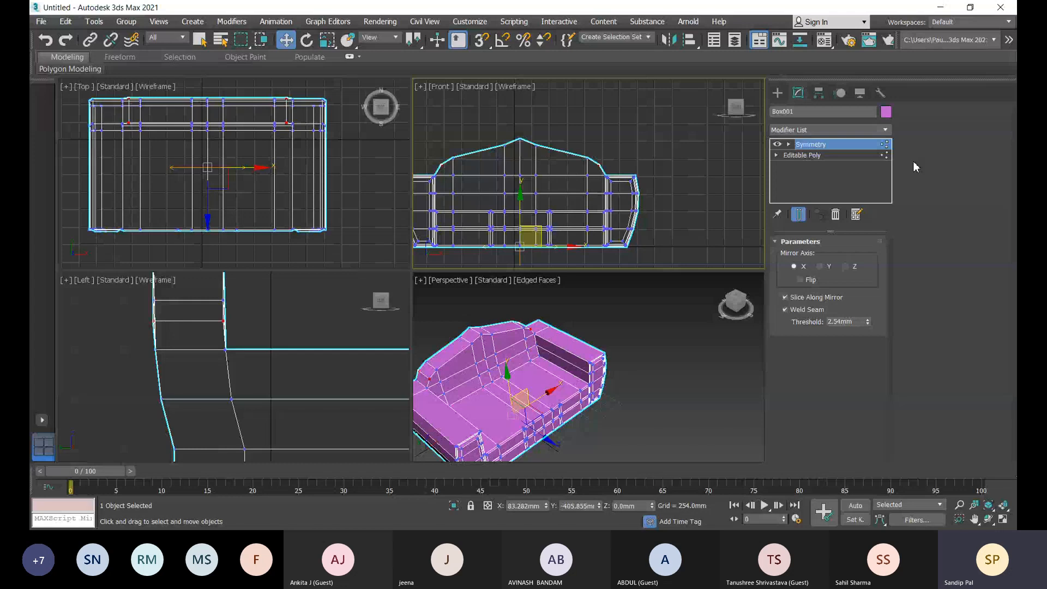
{"action": "left_click", "coordinate": [819, 161]}
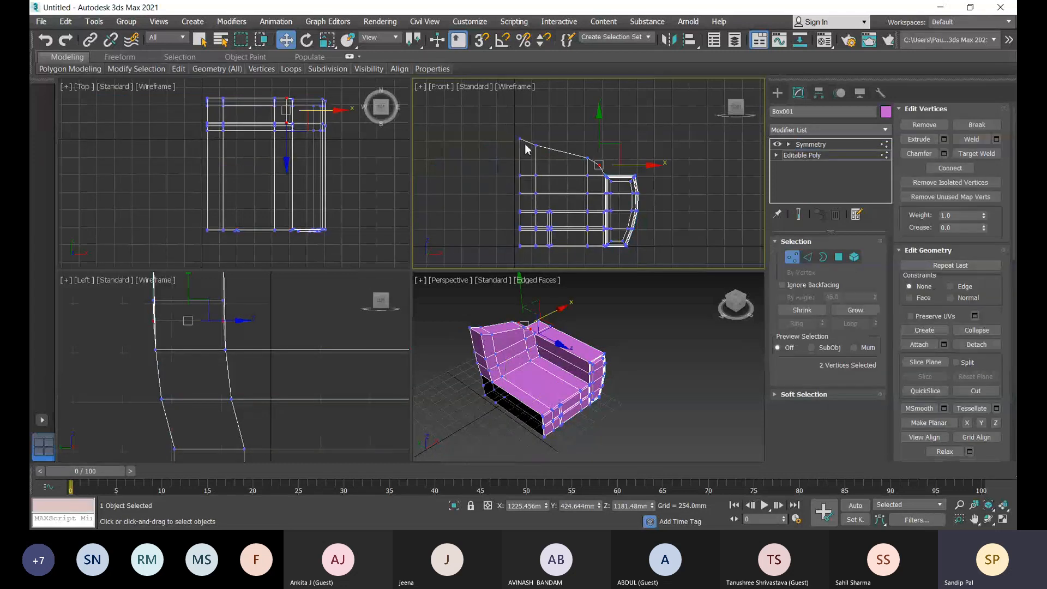
{"action": "scroll", "coordinate": [526, 149], "scroll_direction": "up", "scroll_amount": 5}
{"action": "left_click_drag", "start_coordinate": [546, 156], "coordinate": [522, 121]}
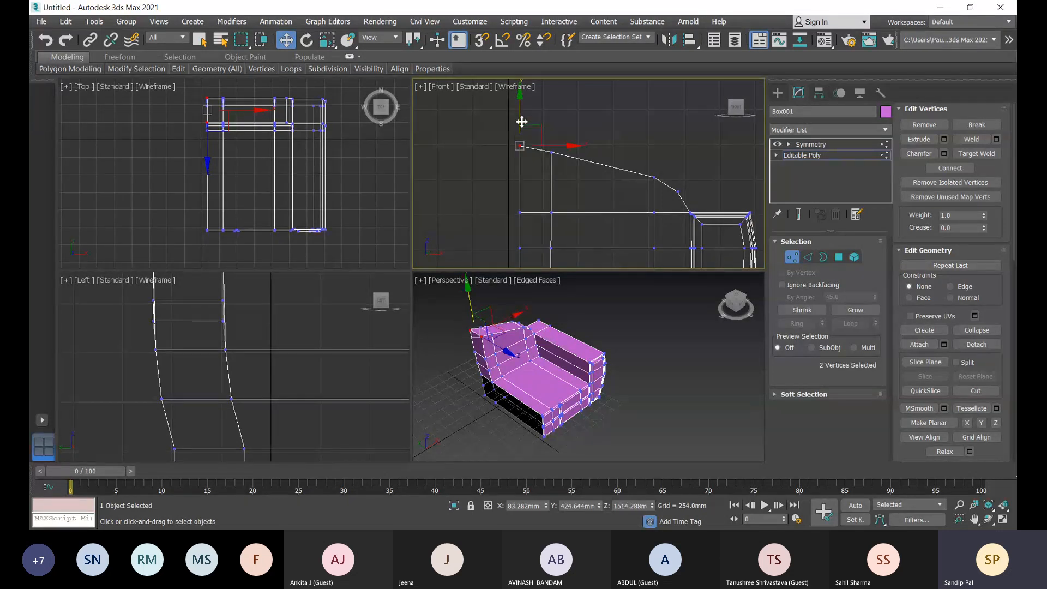
{"action": "left_click", "coordinate": [806, 145]}
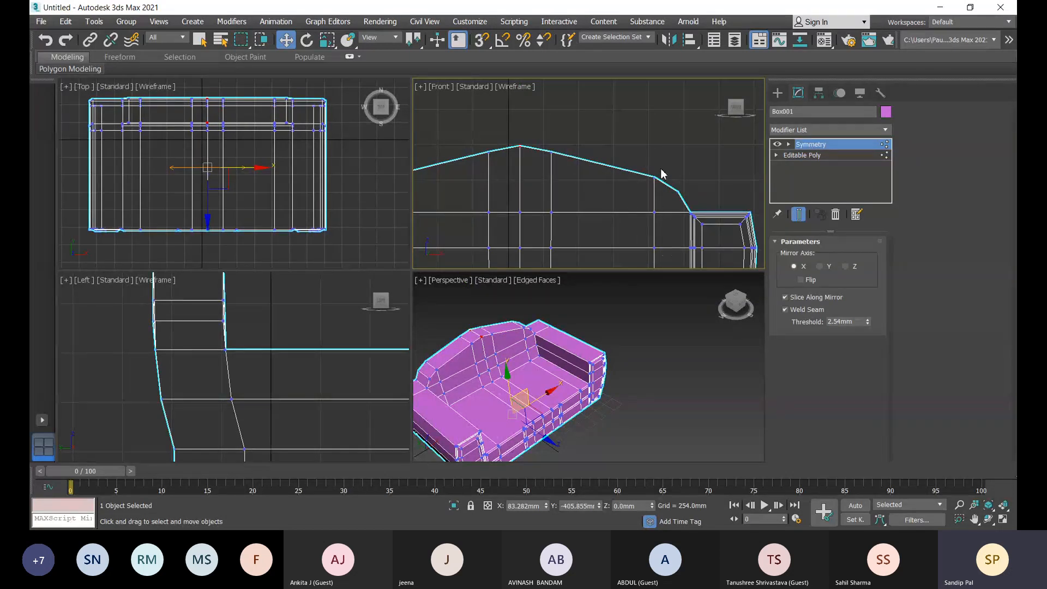
Return to the editable poly and lower the backrest's top vertices on the slice near the armrest by about 21 mm
{"action": "left_click", "coordinate": [813, 155]}
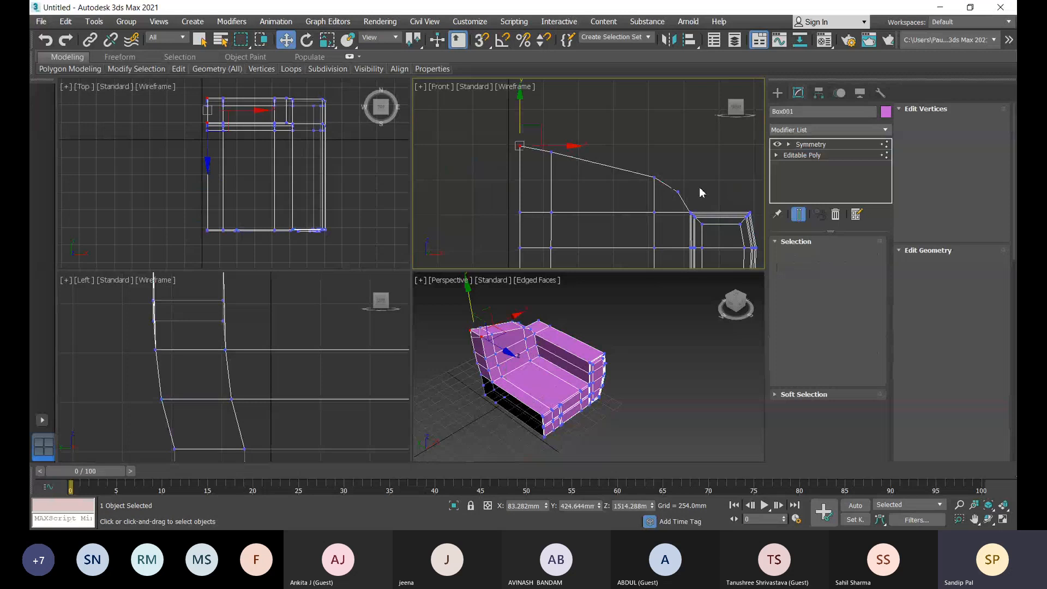
{"action": "left_click", "coordinate": [656, 179]}
{"action": "scroll", "coordinate": [664, 191], "scroll_direction": "up", "scroll_amount": 4}
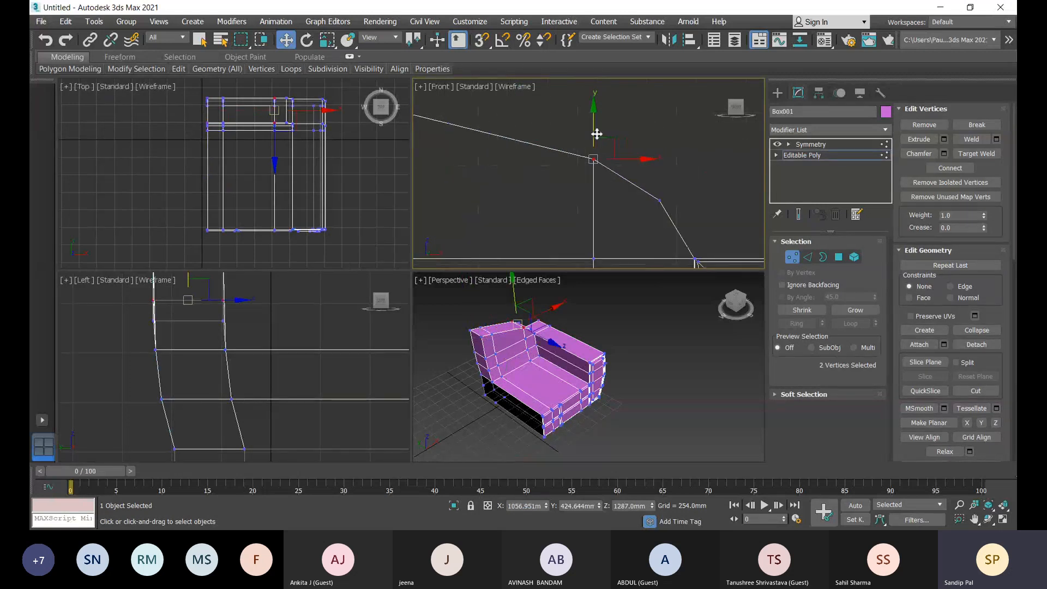
{"action": "left_click_drag", "start_coordinate": [594, 130], "coordinate": [594, 132]}
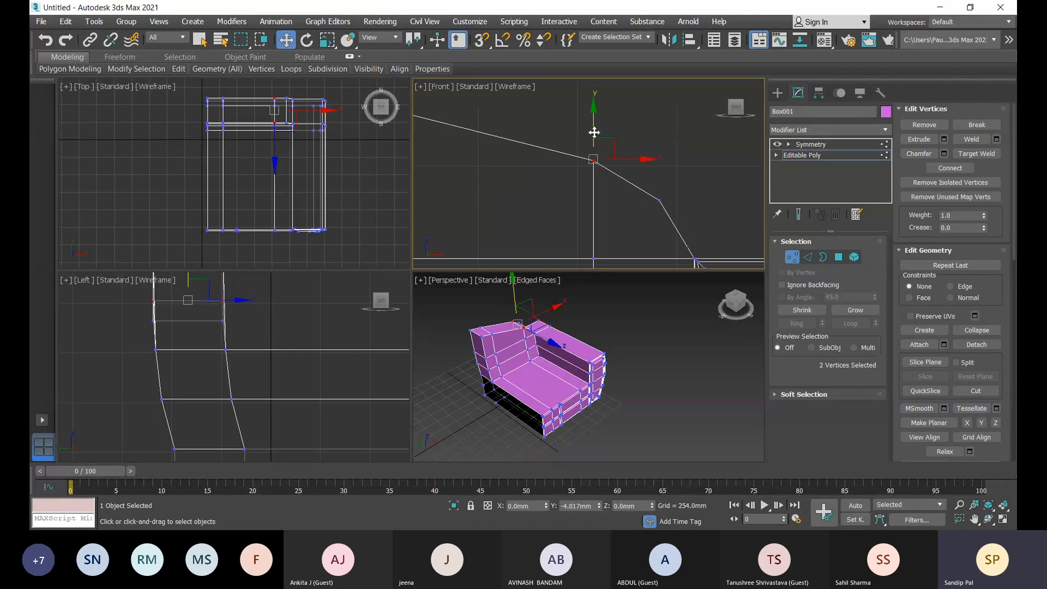
{"action": "left_click_drag", "start_coordinate": [594, 132], "coordinate": [594, 140]}
{"action": "scroll", "coordinate": [704, 221], "scroll_direction": "down", "scroll_amount": 2}
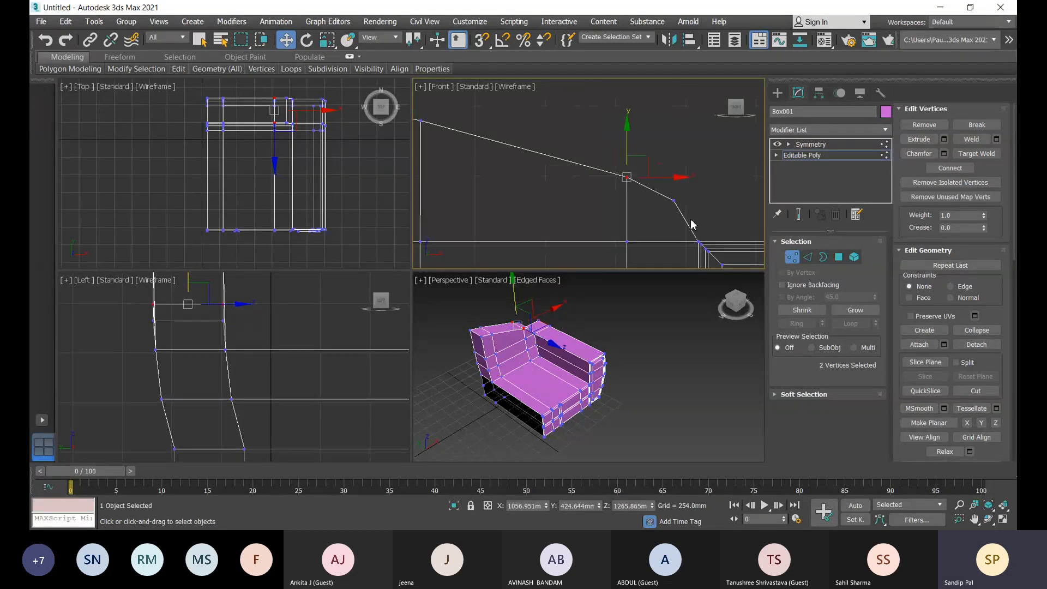
{"action": "scroll", "coordinate": [693, 224], "scroll_direction": "down", "scroll_amount": 2}
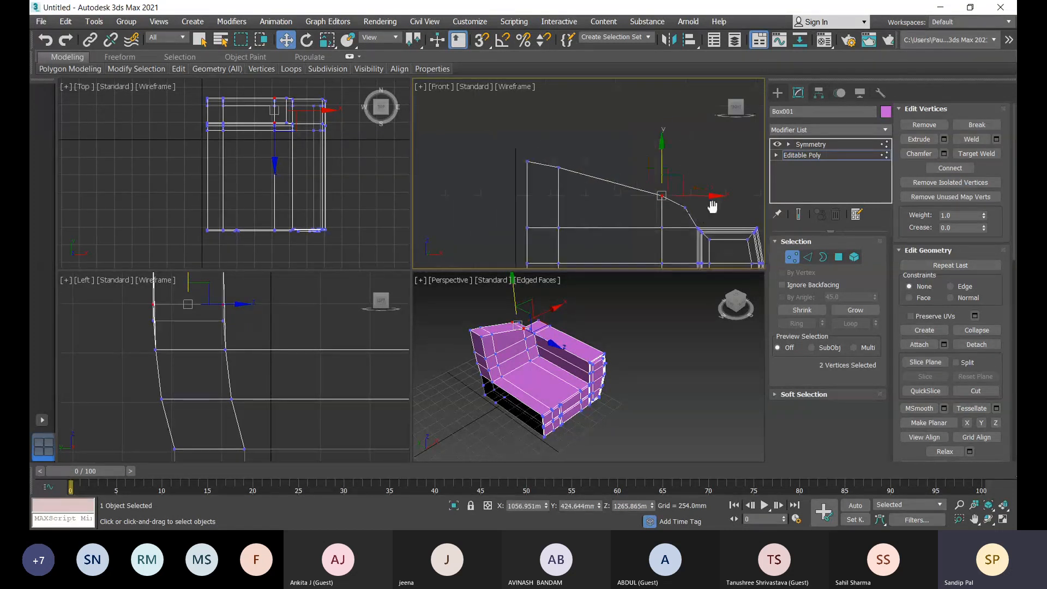
Shift the backrest's outermost top vertices about 17 mm toward the sofa's center in X, and clear the selection
{"action": "middle_click_drag", "start_coordinate": [713, 207], "coordinate": [650, 180]}
{"action": "scroll", "coordinate": [649, 180], "scroll_direction": "up", "scroll_amount": 3}
{"action": "scroll", "coordinate": [650, 179], "scroll_direction": "up", "scroll_amount": 1}
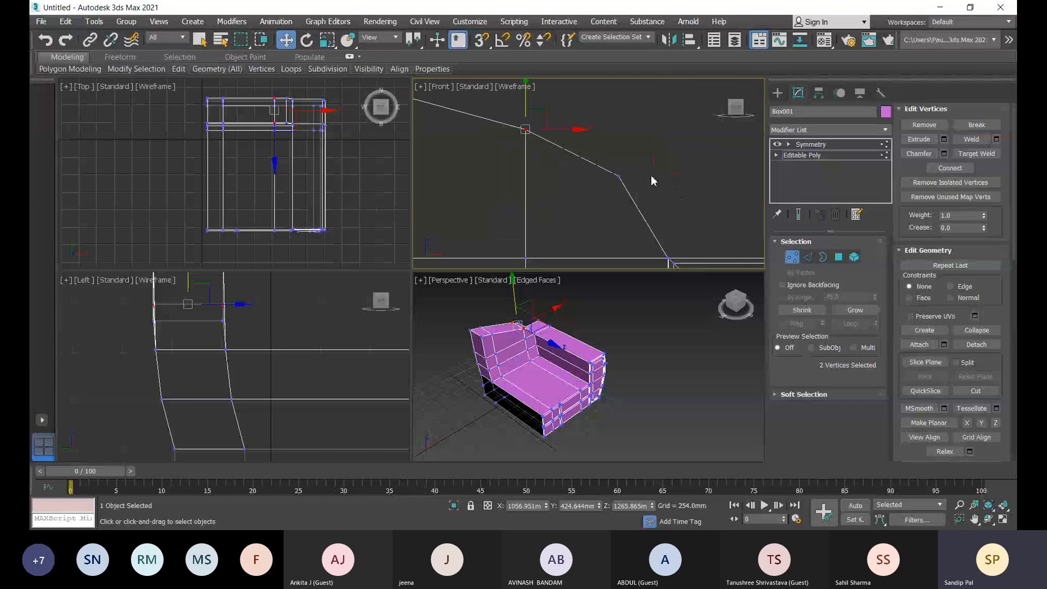
{"action": "left_click", "coordinate": [619, 176]}
{"action": "left_click_drag", "start_coordinate": [652, 178], "coordinate": [642, 179]}
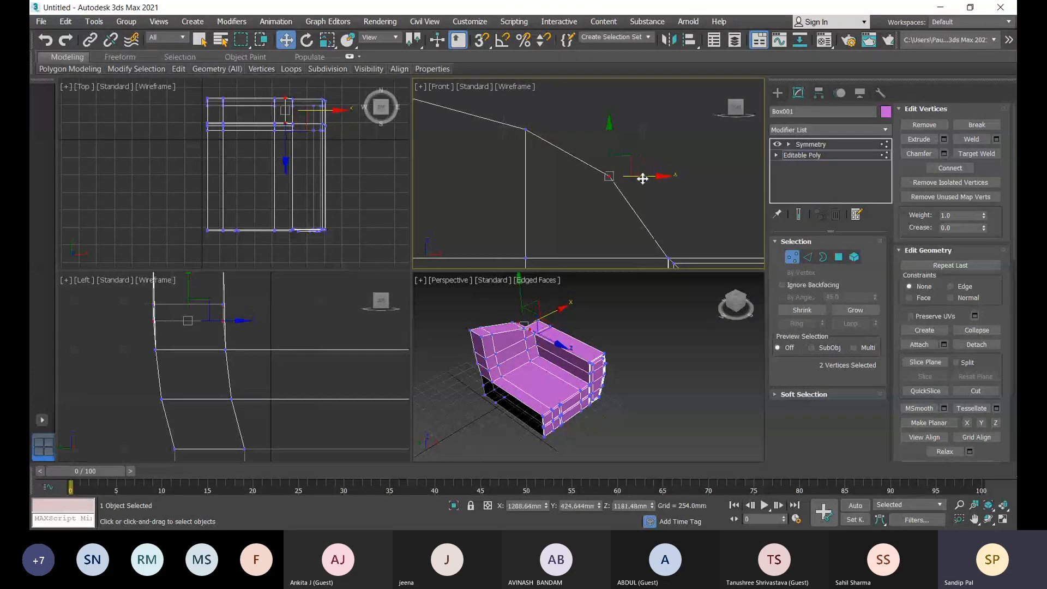
{"action": "scroll", "coordinate": [660, 205], "scroll_direction": "down", "scroll_amount": 4}
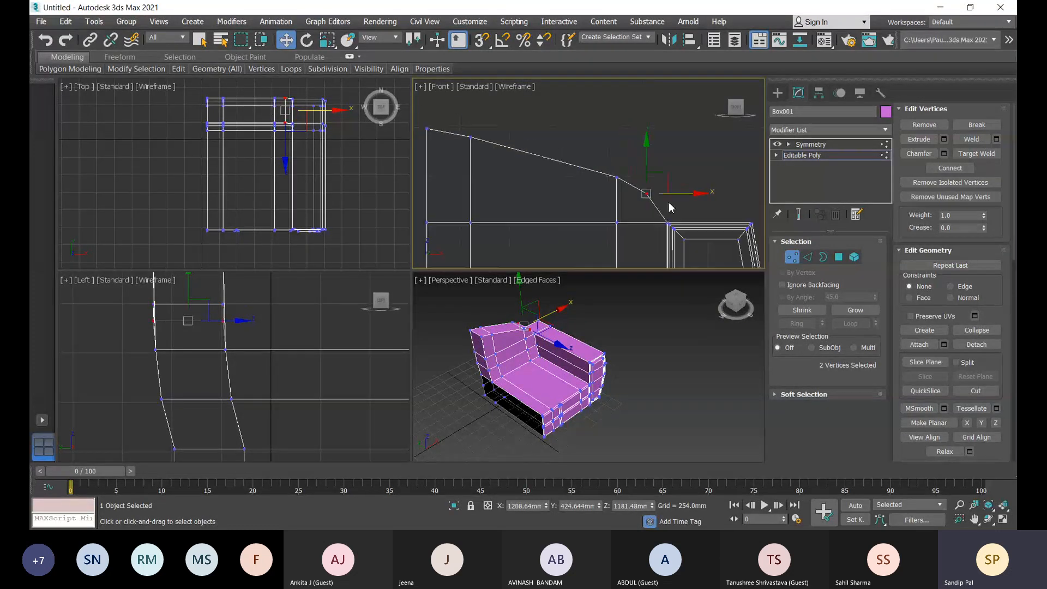
{"action": "left_click", "coordinate": [728, 214]}
{"action": "scroll", "coordinate": [578, 161], "scroll_direction": "down", "scroll_amount": 4}
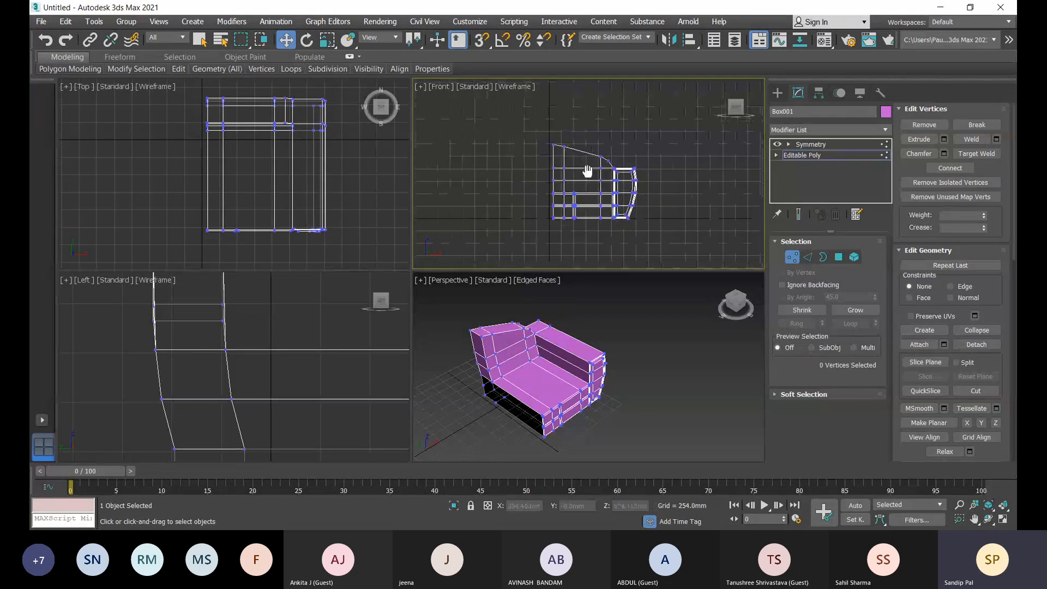
Leave vertex editing and examine the complete mirrored sofa, including its arched backrest and armrest, from several distances
{"action": "scroll", "coordinate": [587, 164], "scroll_direction": "up", "scroll_amount": 4}
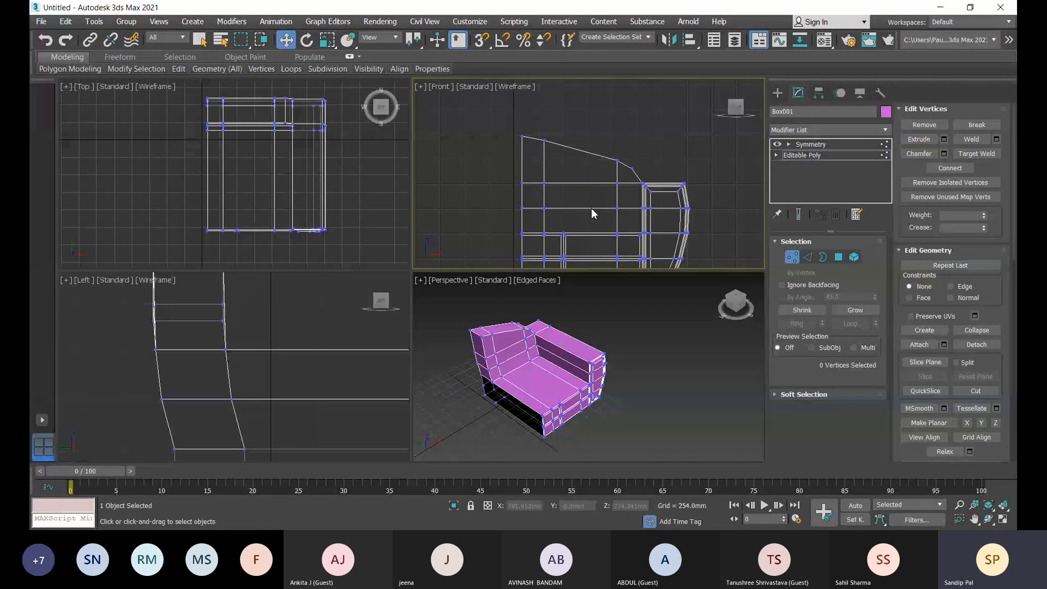
{"action": "scroll", "coordinate": [594, 214], "scroll_direction": "down", "scroll_amount": 6}
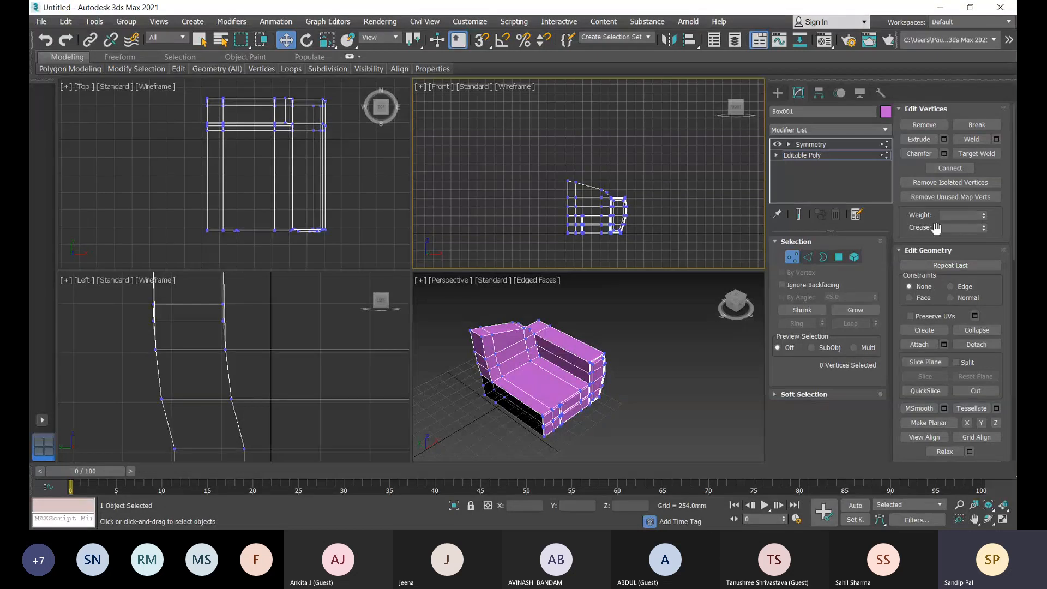
{"action": "left_click", "coordinate": [778, 93]}
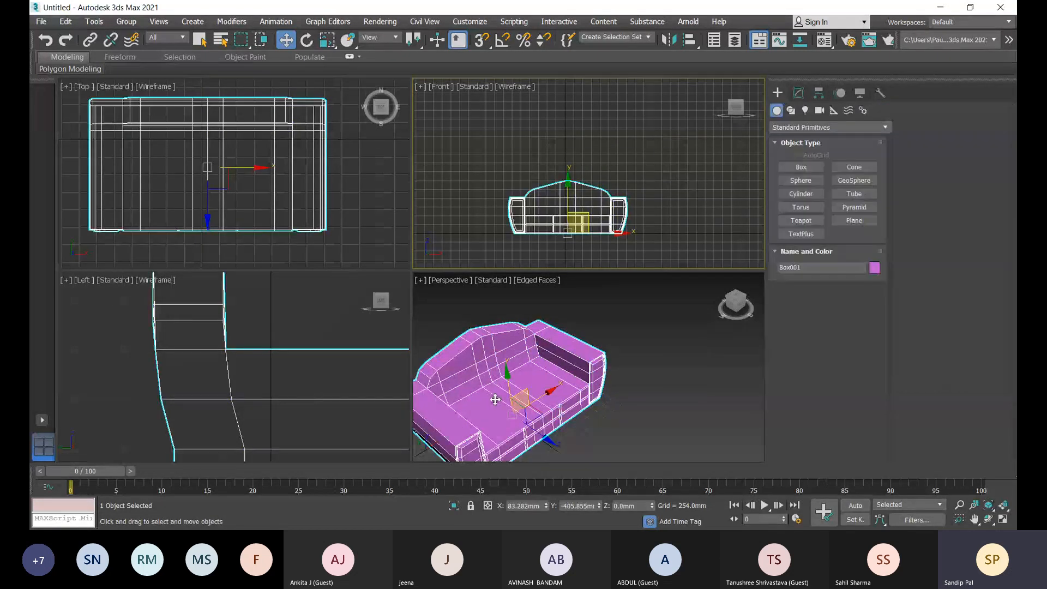
{"action": "scroll", "coordinate": [496, 400], "scroll_direction": "up", "scroll_amount": 2}
{"action": "scroll", "coordinate": [562, 360], "scroll_direction": "down", "scroll_amount": 5}
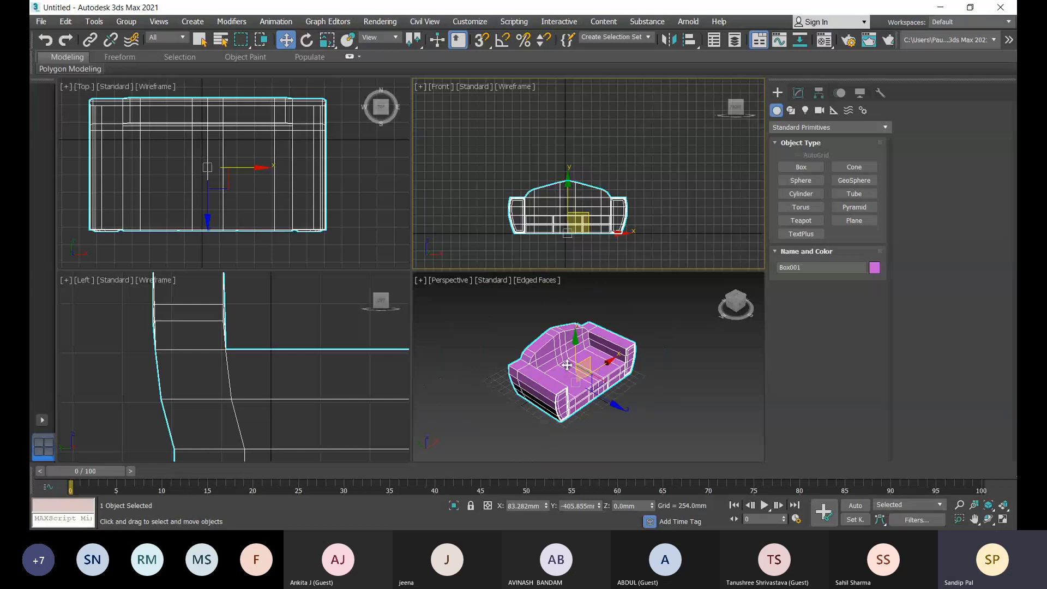
{"action": "scroll", "coordinate": [568, 365], "scroll_direction": "up", "scroll_amount": 2}
{"action": "scroll", "coordinate": [519, 388], "scroll_direction": "up", "scroll_amount": 4}
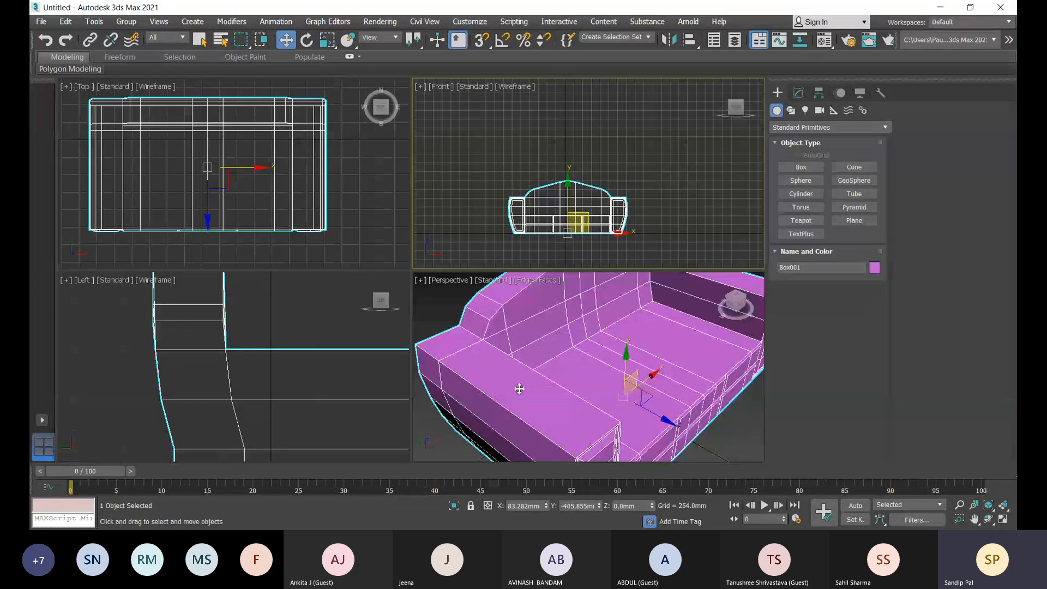
{"action": "scroll", "coordinate": [520, 388], "scroll_direction": "down", "scroll_amount": 5}
Try a MeshSmooth modifier above Symmetry on the sofa, and check the rounded backrest, seat and armrests
{"action": "left_click", "coordinate": [799, 93]}
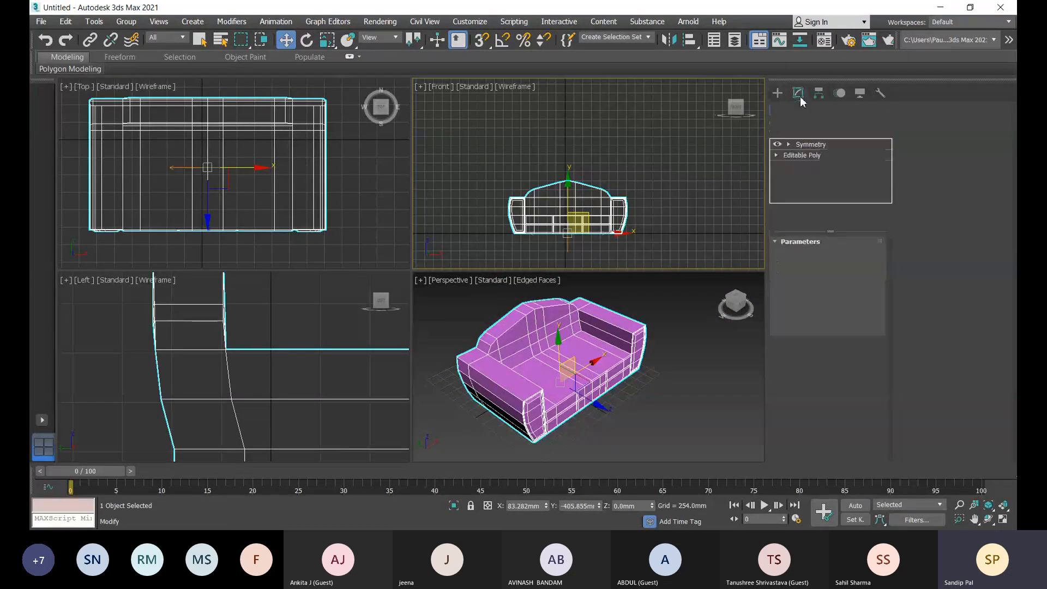
{"action": "left_click", "coordinate": [809, 130]}
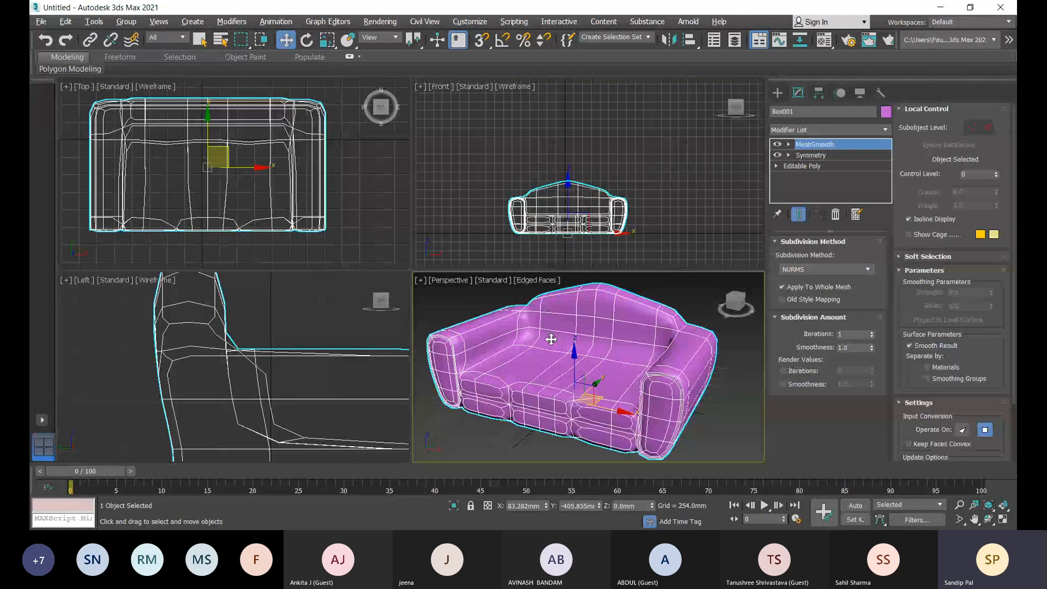
{"action": "mouse_move", "coordinate": [551, 339]}
{"action": "middle_mouse_down", "text": "alt"}
{"action": "mouse_move", "coordinate": [612, 339]}
{"action": "mouse_move", "coordinate": [541, 353]}
{"action": "middle_mouse_up", "text": "alt"}
{"action": "scroll", "coordinate": [541, 353], "scroll_direction": "up", "scroll_amount": 5}
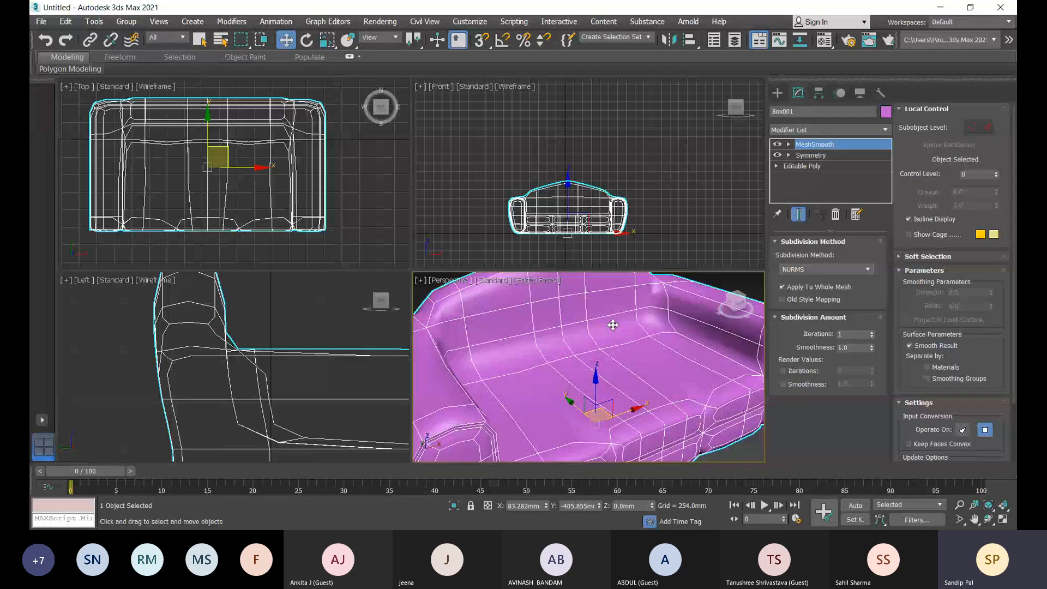
{"action": "middle_click_drag", "start_coordinate": [613, 326], "coordinate": [447, 355], "text": "alt"}
{"action": "middle_click_drag", "start_coordinate": [625, 349], "coordinate": [755, 355], "text": "alt"}
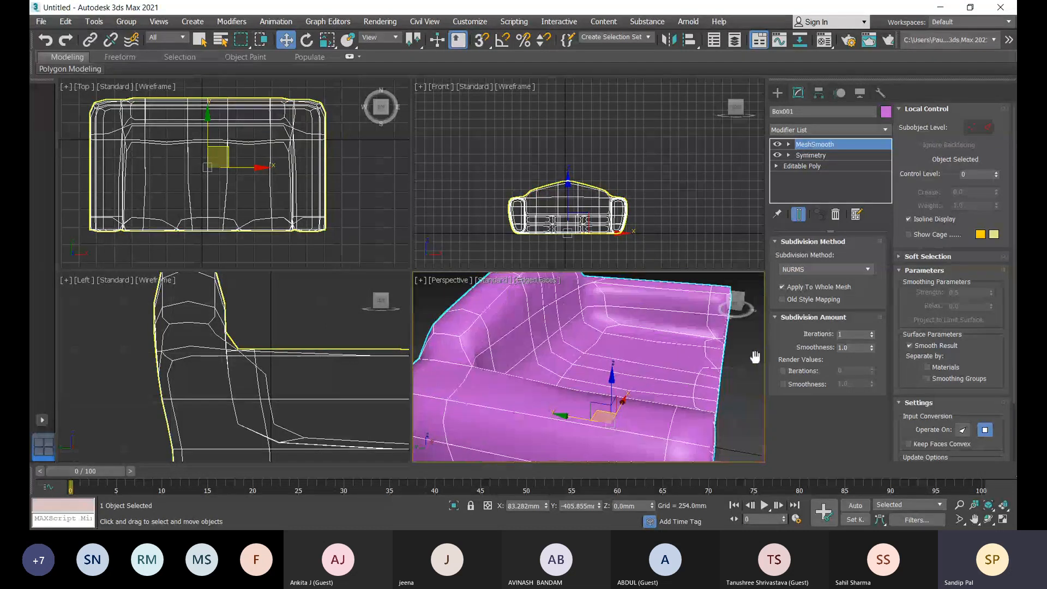
{"action": "scroll", "coordinate": [655, 358], "scroll_direction": "down", "scroll_amount": 3}
{"action": "middle_click_drag", "start_coordinate": [486, 360], "coordinate": [546, 377], "text": "alt"}
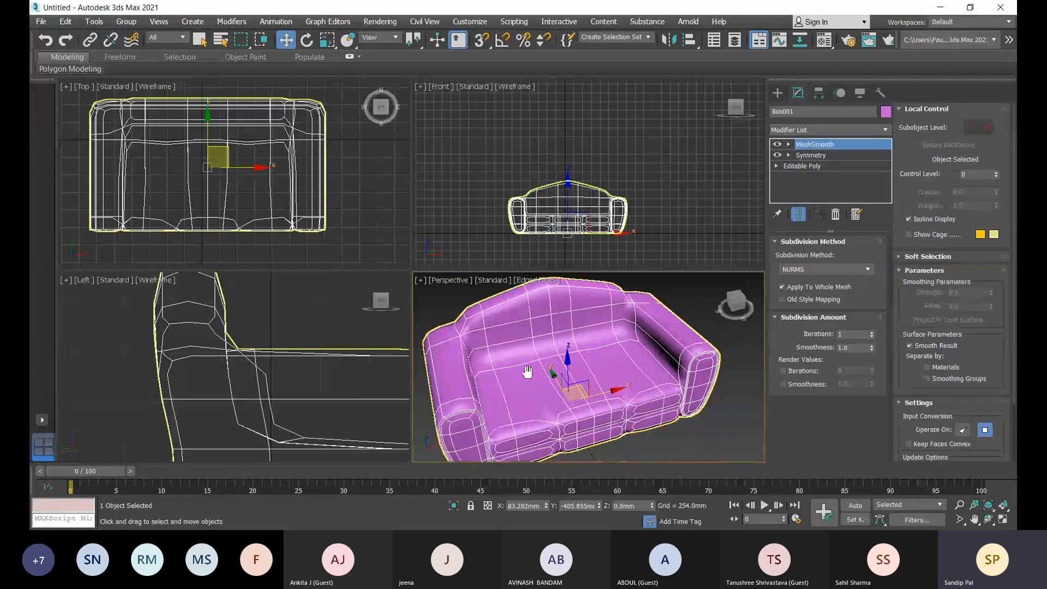
Set the MeshSmooth subdivision to 4 iterations and enable separate render iterations of 4
{"action": "left_click", "coordinate": [871, 333]}
{"action": "left_click", "coordinate": [872, 333]}
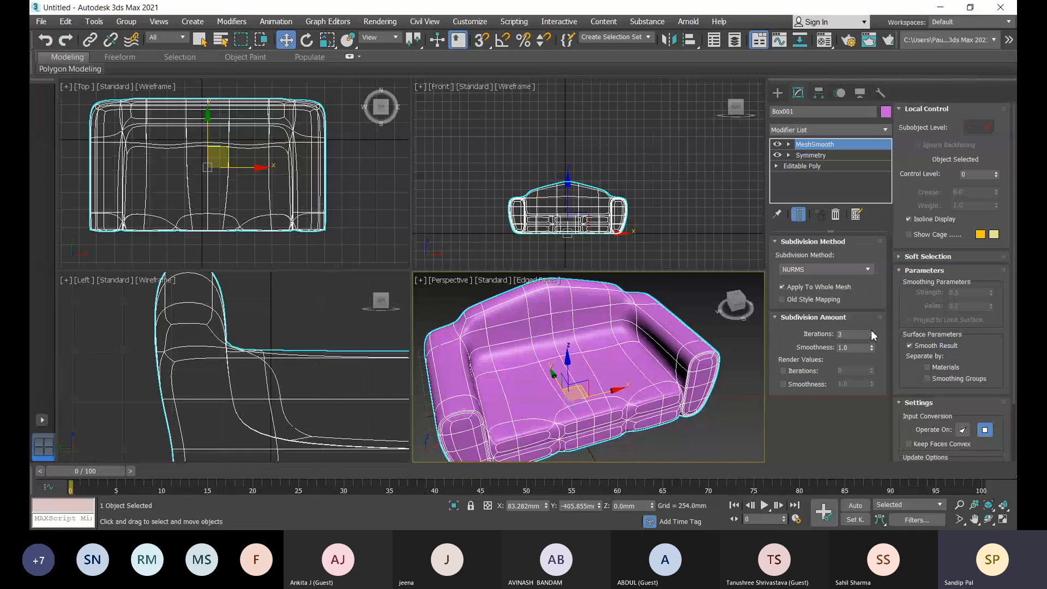
{"action": "left_click", "coordinate": [872, 332]}
{"action": "middle_click_drag", "start_coordinate": [615, 426], "coordinate": [648, 392], "text": "alt"}
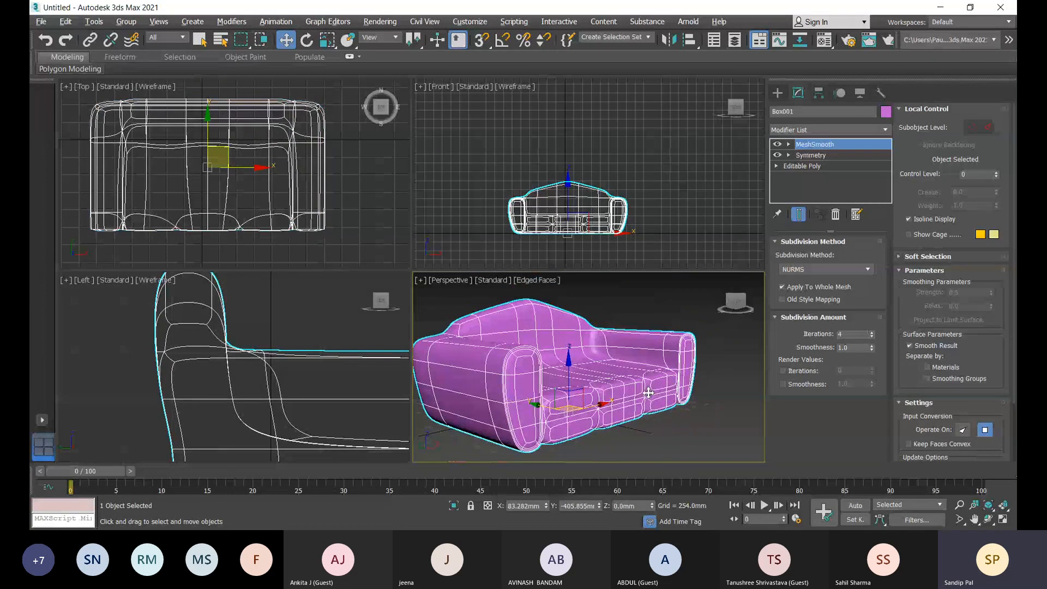
{"action": "left_click", "coordinate": [784, 371]}
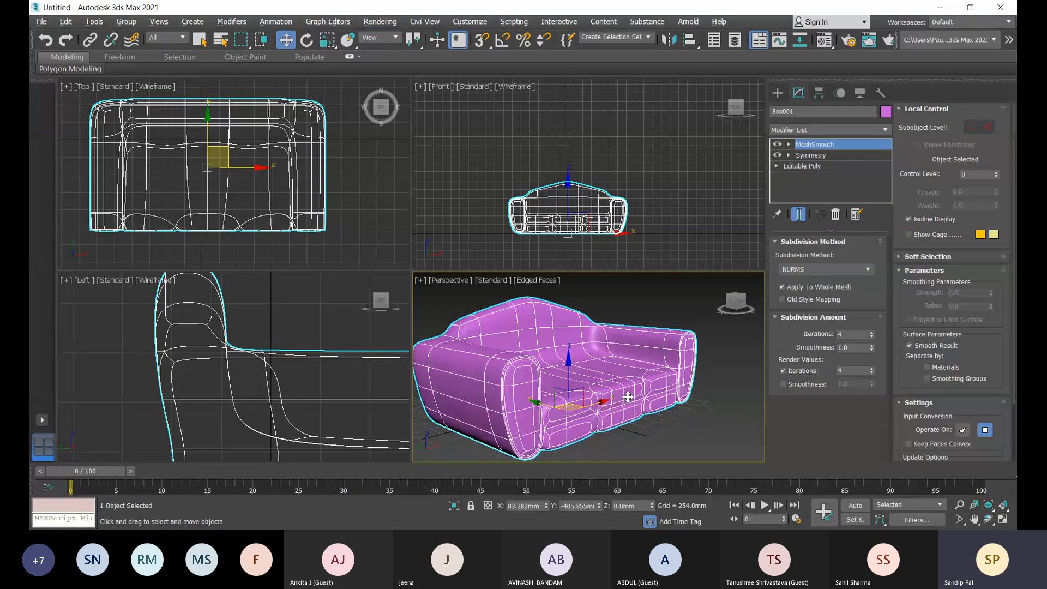
Examine the MeshSmooth result up close on the armrest fronts, the seat and the backrest
{"action": "middle_click_drag", "start_coordinate": [628, 397], "coordinate": [515, 377], "text": "alt"}
{"action": "scroll", "coordinate": [516, 377], "scroll_direction": "up", "scroll_amount": 5}
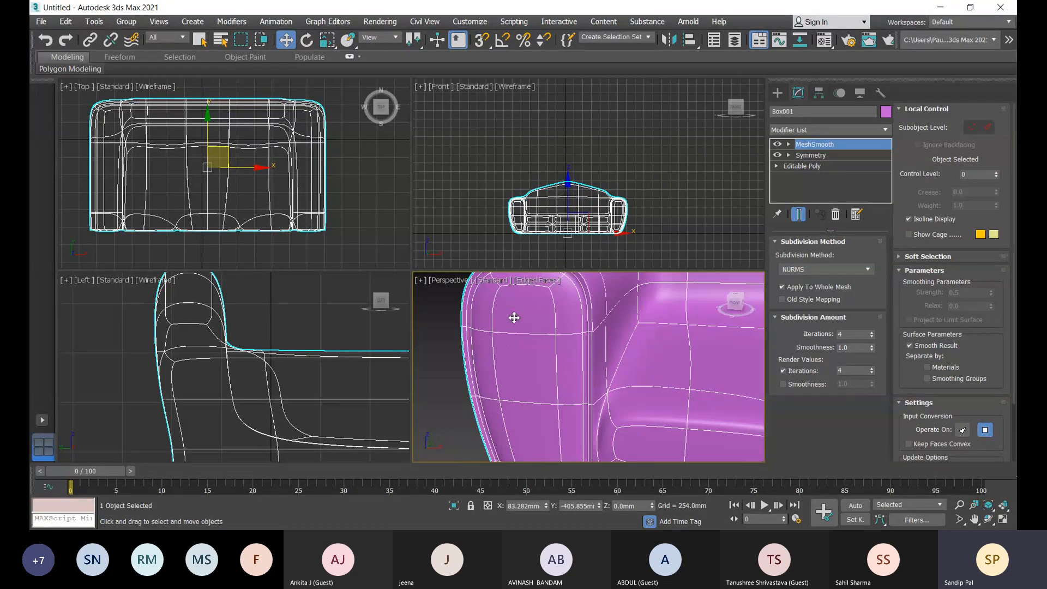
{"action": "scroll", "coordinate": [591, 309], "scroll_direction": "down", "scroll_amount": 3}
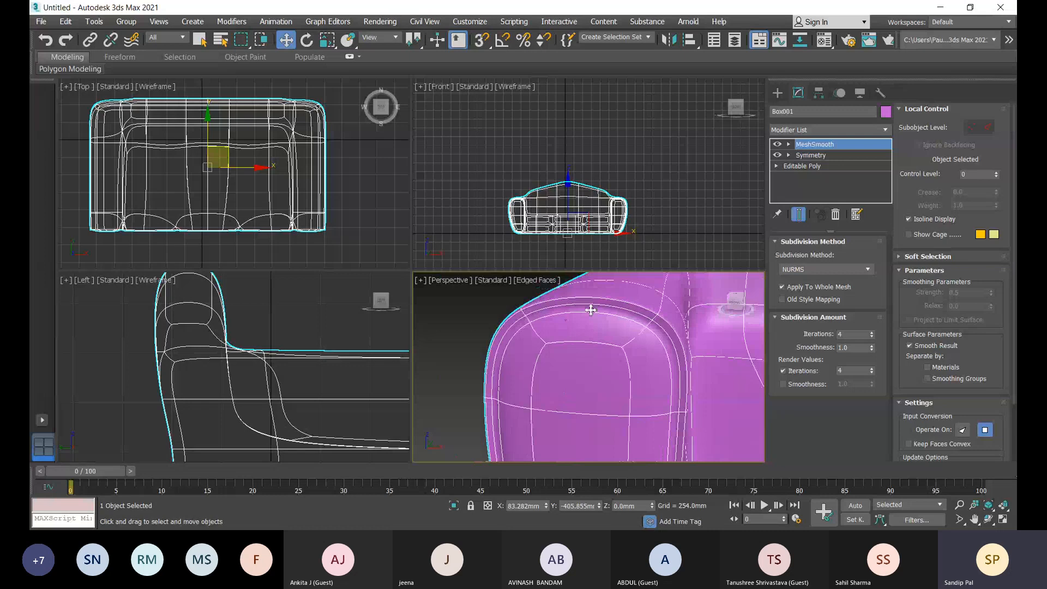
{"action": "scroll", "coordinate": [672, 375], "scroll_direction": "down", "scroll_amount": 3}
{"action": "scroll", "coordinate": [578, 384], "scroll_direction": "down", "scroll_amount": 6}
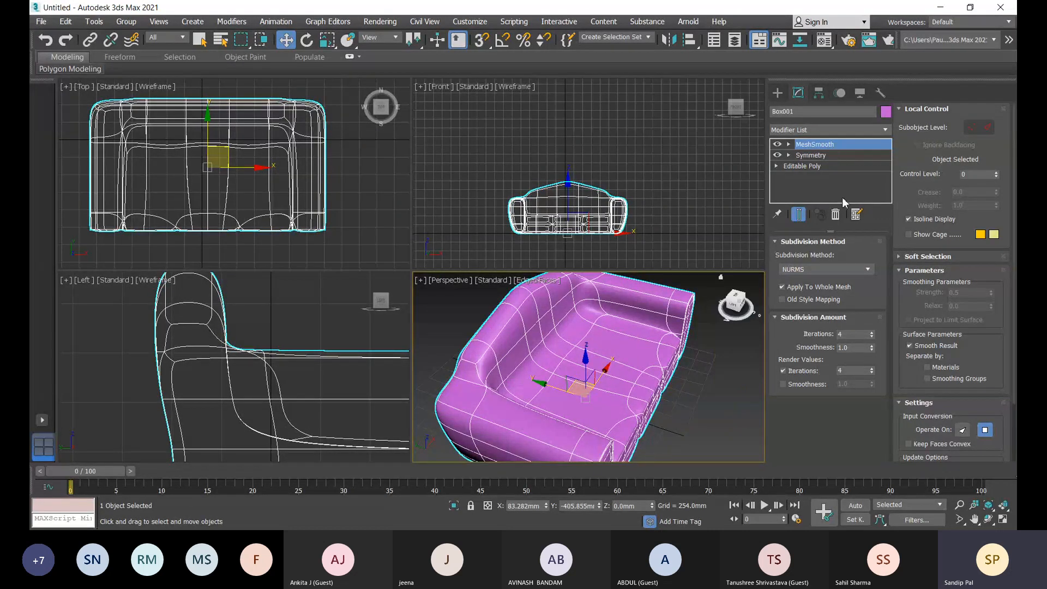
{"action": "middle_click_drag", "start_coordinate": [578, 382], "coordinate": [540, 376], "text": "alt"}
{"action": "scroll", "coordinate": [539, 395], "scroll_direction": "down", "scroll_amount": 4}
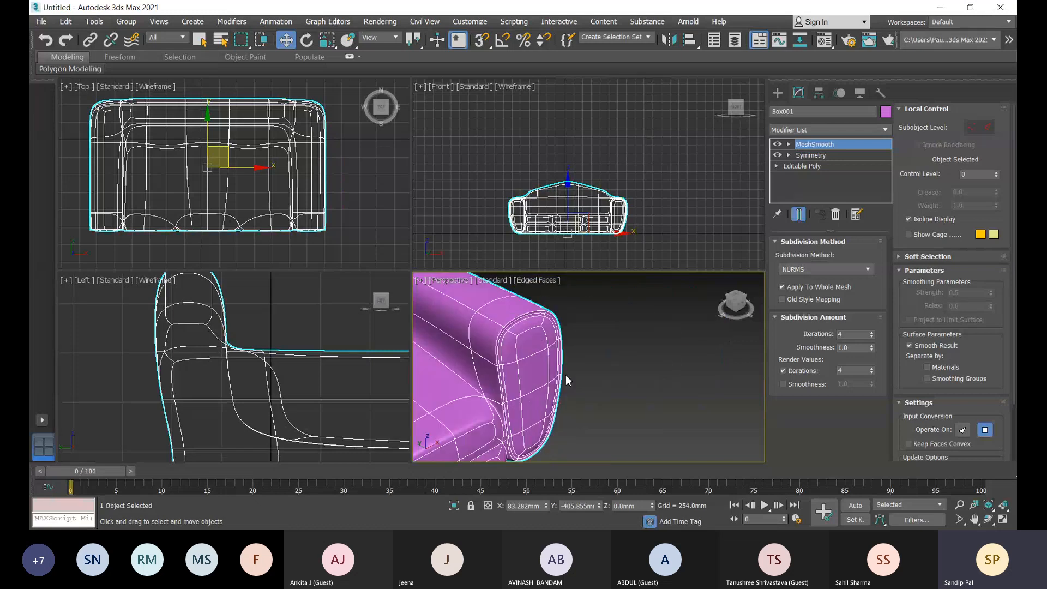
{"action": "scroll", "coordinate": [566, 374], "scroll_direction": "down", "scroll_amount": 5}
{"action": "middle_click_drag", "start_coordinate": [565, 375], "coordinate": [658, 376]}
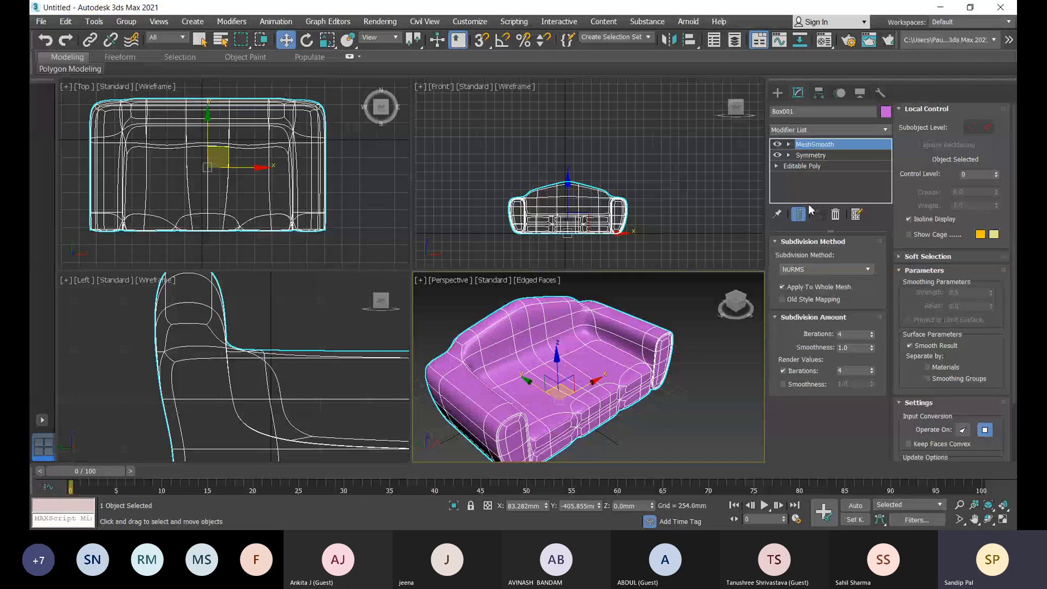
Delete the MeshSmooth modifier and apply TurboSmooth above Symmetry in its place
{"action": "right_click", "coordinate": [822, 149]}
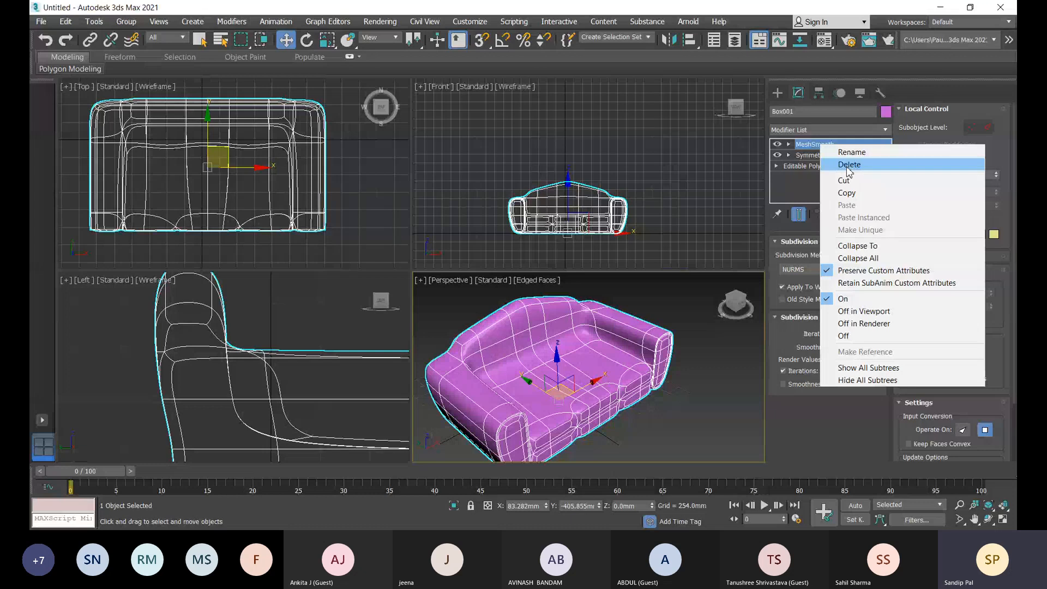
{"action": "left_click", "coordinate": [847, 165]}
{"action": "left_click", "coordinate": [806, 130]}
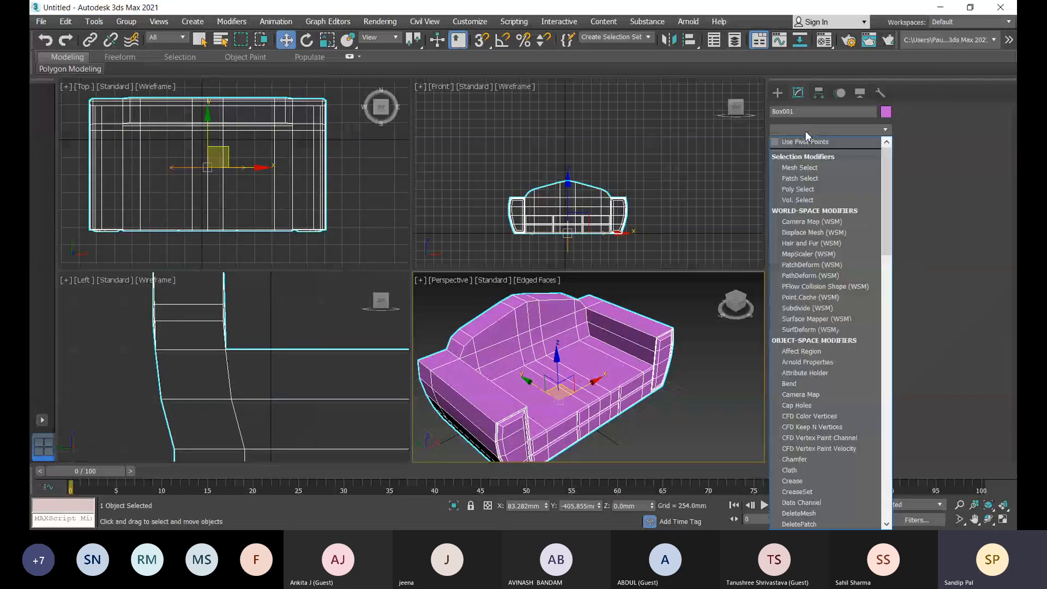
{"action": "type", "text": "tu"}
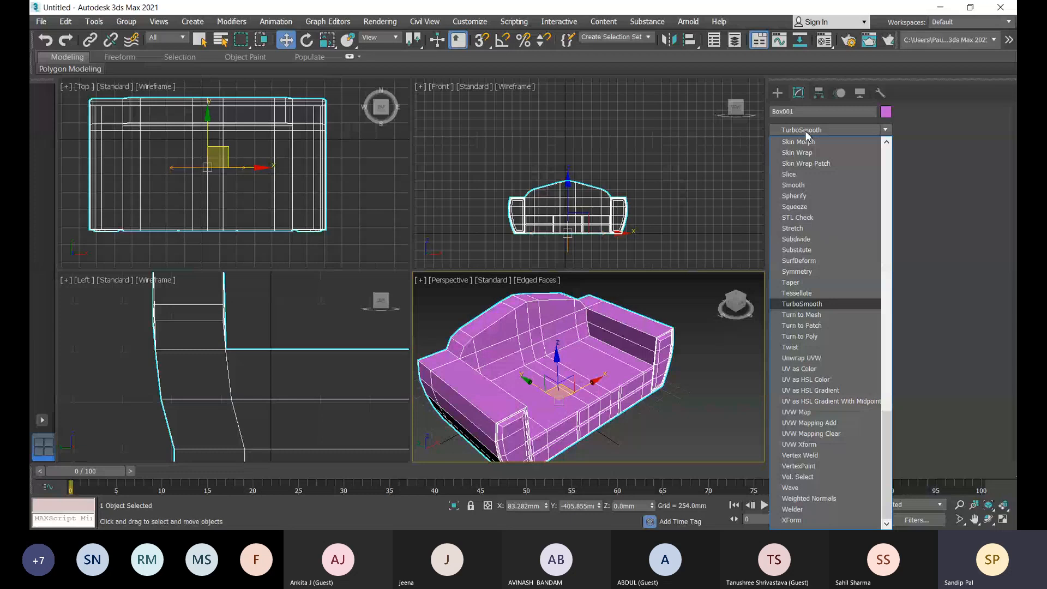
{"action": "left_click", "coordinate": [821, 303]}
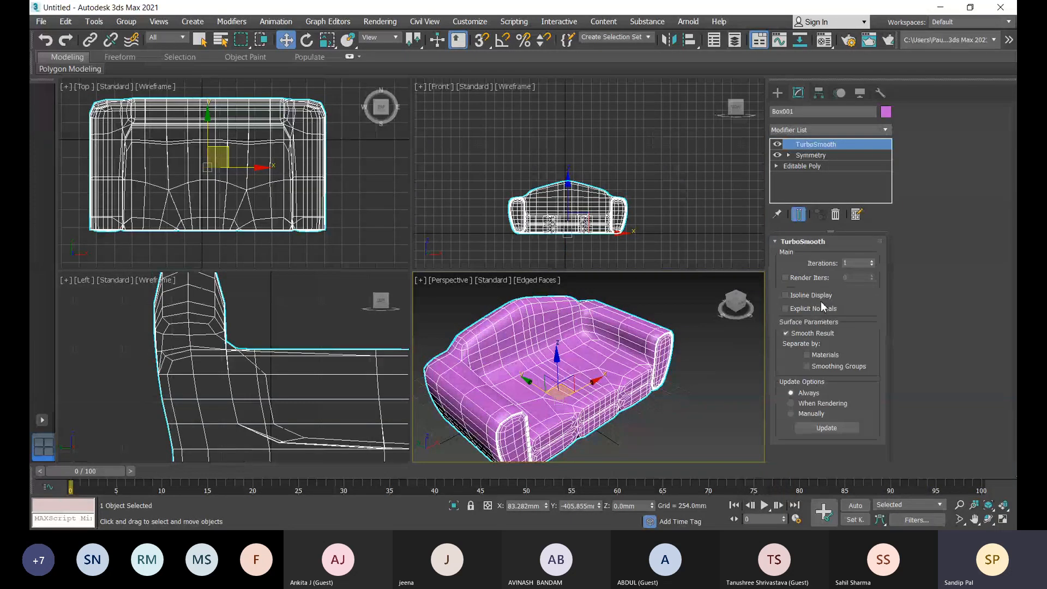
Raise the TurboSmooth iterations to 5 and check the mesh density on the seat
{"action": "left_click", "coordinate": [873, 262]}
{"action": "left_click", "coordinate": [872, 261]}
{"action": "left_click", "coordinate": [872, 261]}
{"action": "left_click", "coordinate": [872, 261]}
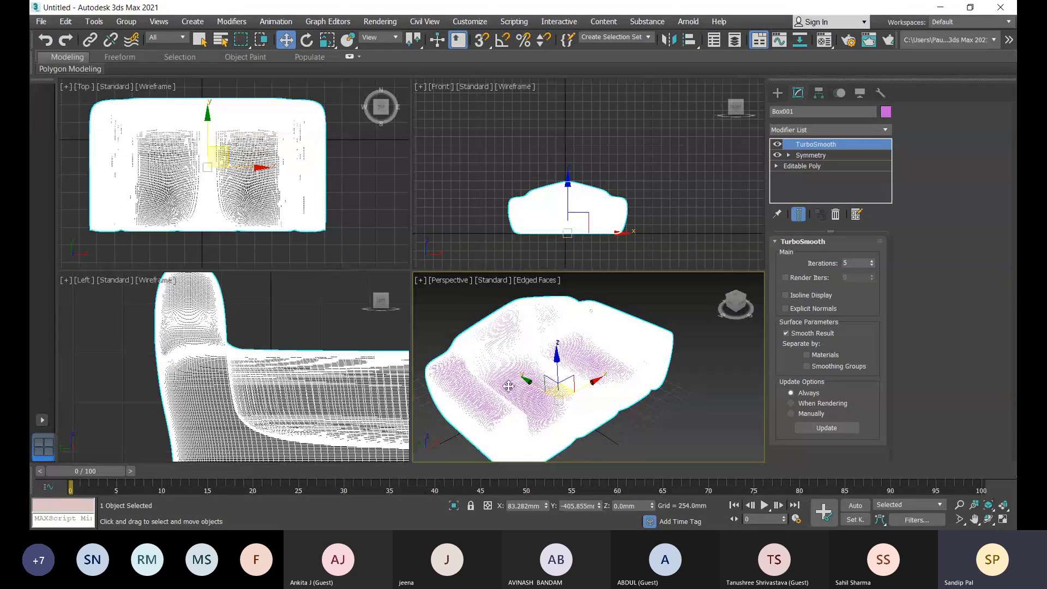
{"action": "scroll", "coordinate": [518, 369], "scroll_direction": "up", "scroll_amount": 3}
{"action": "scroll", "coordinate": [518, 369], "scroll_direction": "up", "scroll_amount": 3}
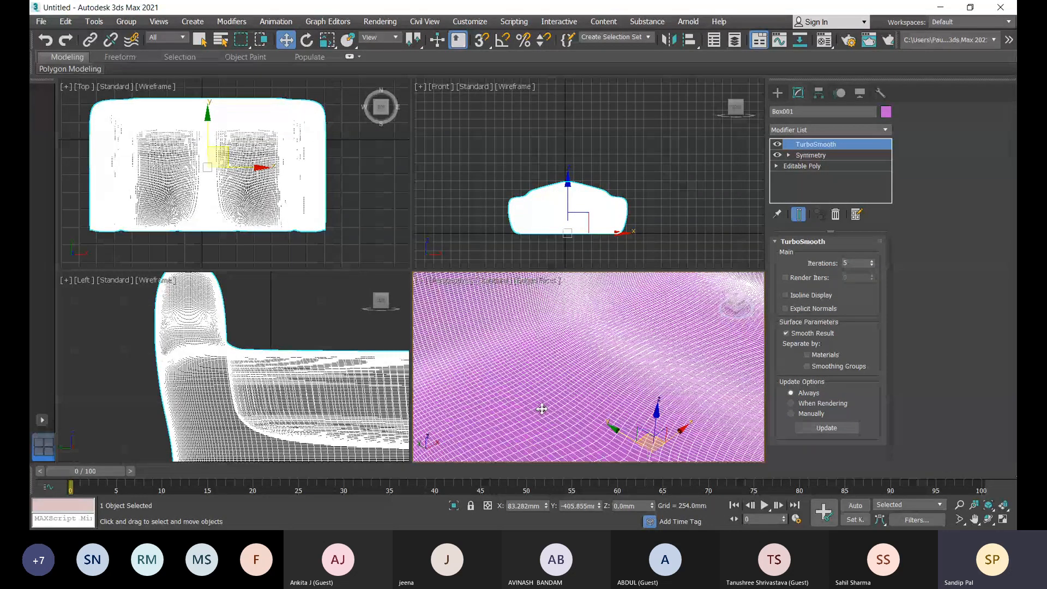
{"action": "scroll", "coordinate": [679, 391], "scroll_direction": "down", "scroll_amount": 6}
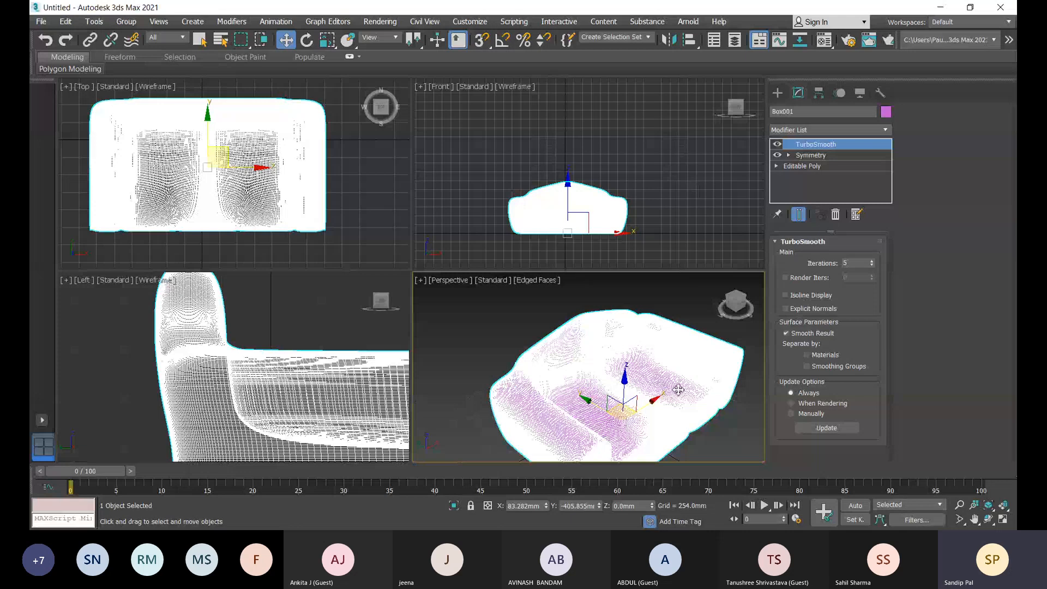
Undo the last TurboSmooth iteration increase and check the mesh on the seat and armrest front
{"action": "key", "text": "ctrl+z"}
{"action": "scroll", "coordinate": [678, 391], "scroll_direction": "up", "scroll_amount": 5}
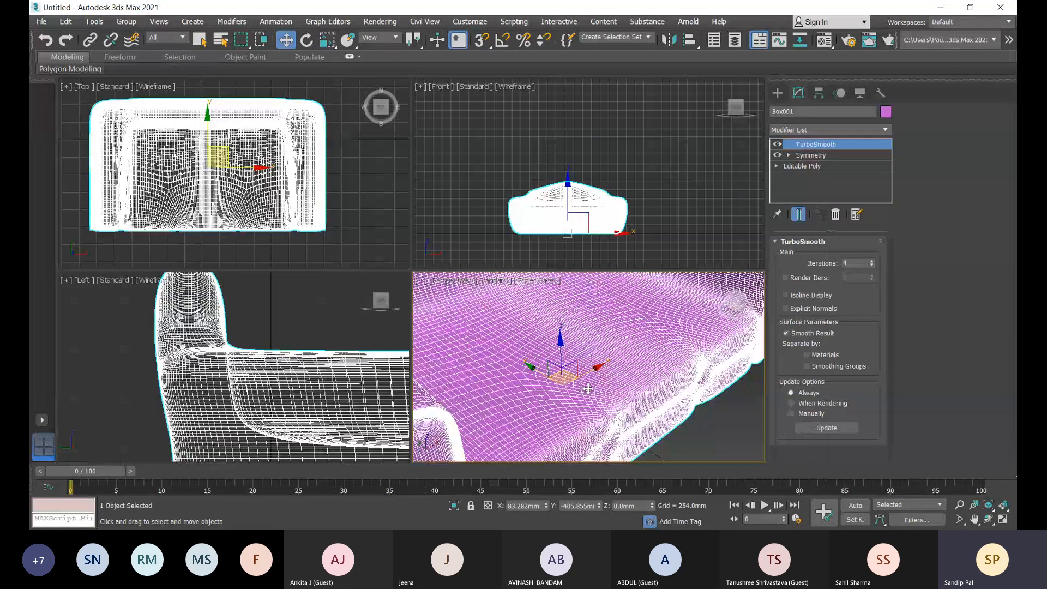
{"action": "scroll", "coordinate": [573, 406], "scroll_direction": "down", "scroll_amount": 6}
{"action": "scroll", "coordinate": [572, 406], "scroll_direction": "up", "scroll_amount": 2}
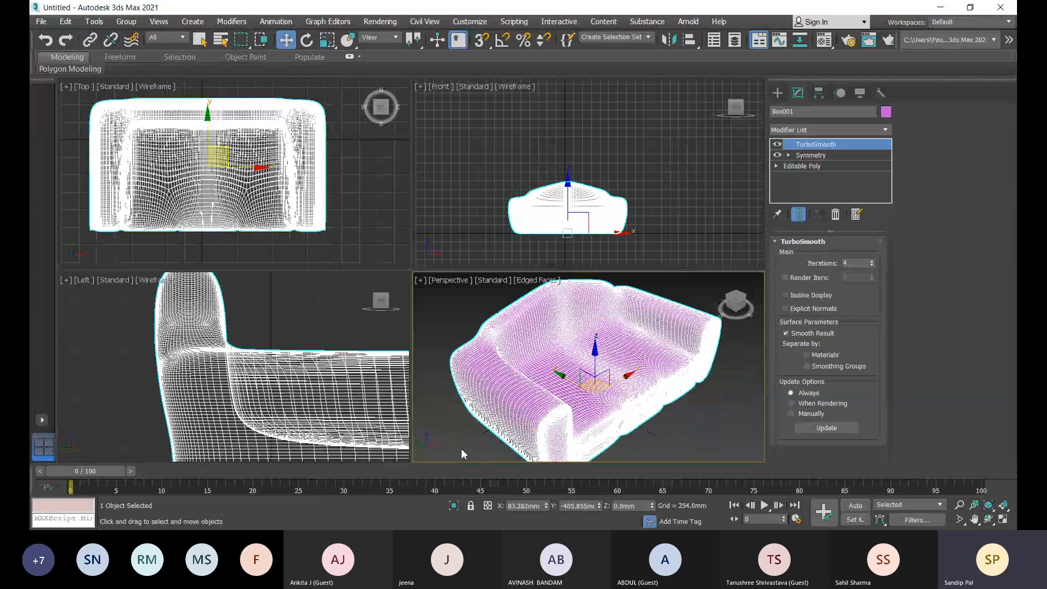
{"action": "middle_click_drag", "start_coordinate": [519, 380], "coordinate": [526, 401], "text": "alt"}
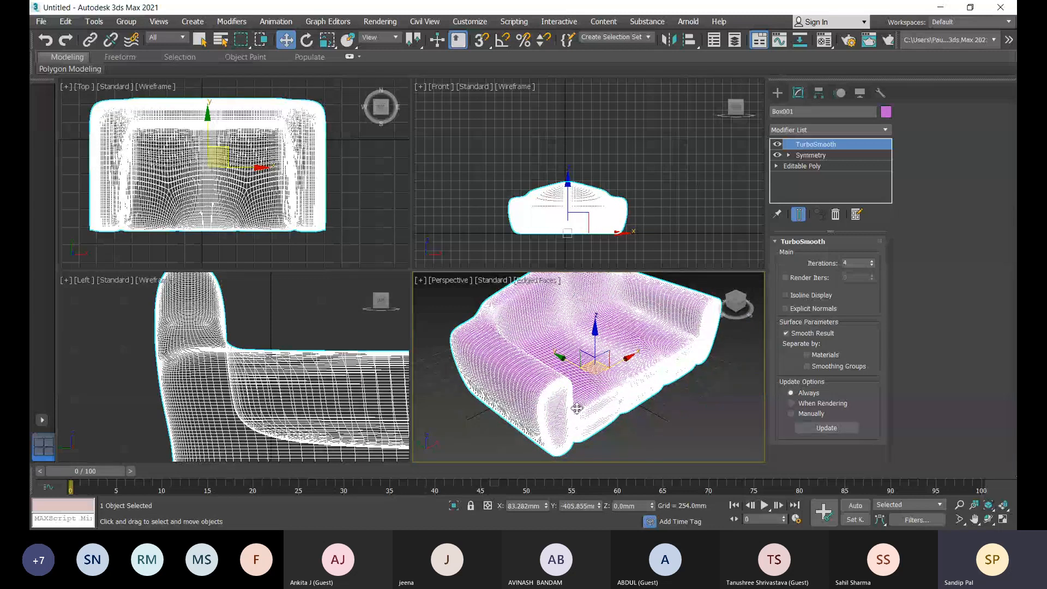
{"action": "scroll", "coordinate": [576, 408], "scroll_direction": "up", "scroll_amount": 5}
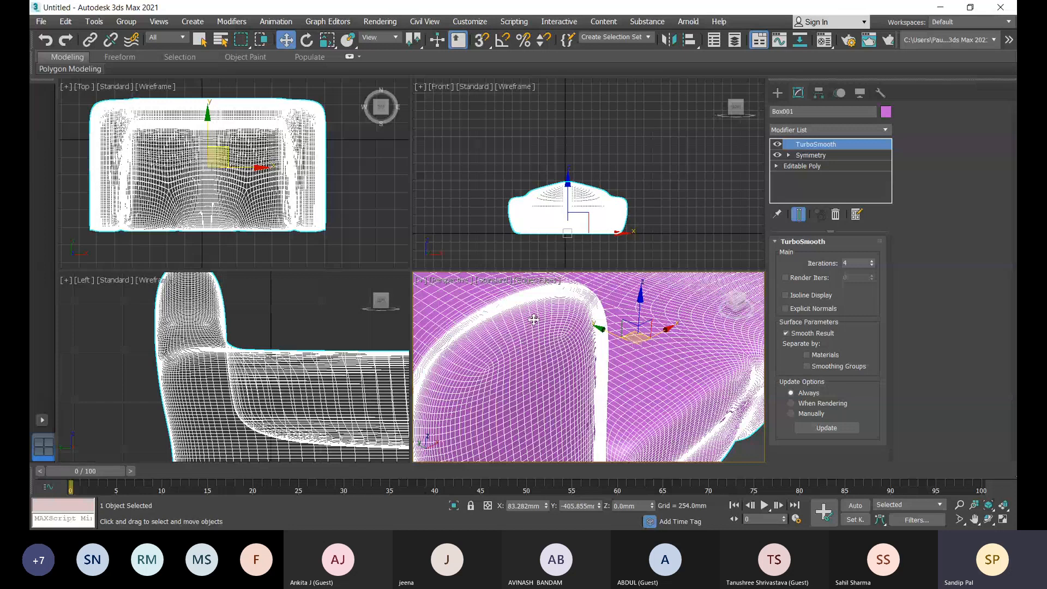
{"action": "scroll", "coordinate": [643, 388], "scroll_direction": "down", "scroll_amount": 5}
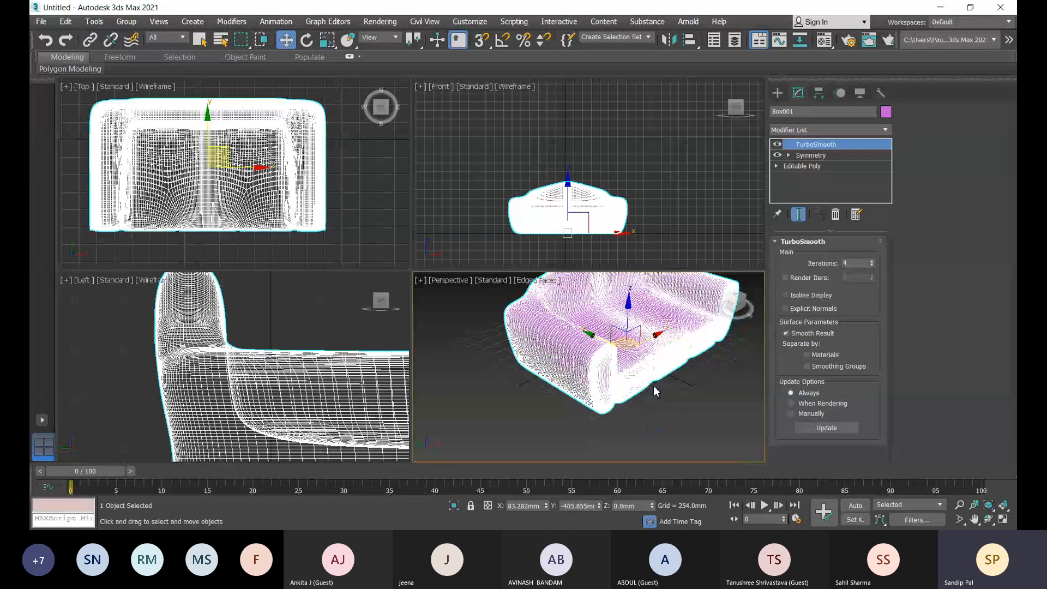
Hide the edged faces in the perspective view and inspect the smooth-shaded sofa's armrests, seat front and backrest
{"action": "mouse_move", "coordinate": [655, 391]}
{"action": "middle_mouse_down", "text": "alt"}
{"action": "mouse_move", "coordinate": [607, 381]}
{"action": "mouse_move", "coordinate": [646, 386]}
{"action": "mouse_move", "coordinate": [640, 414]}
{"action": "mouse_move", "coordinate": [520, 390]}
{"action": "mouse_move", "coordinate": [637, 375]}
{"action": "mouse_move", "coordinate": [644, 350]}
{"action": "mouse_move", "coordinate": [543, 362]}
{"action": "mouse_move", "coordinate": [631, 360]}
{"action": "middle_mouse_up", "text": "alt"}
{"action": "key", "text": "F4"}
{"action": "scroll", "coordinate": [658, 351], "scroll_direction": "up", "scroll_amount": 5}
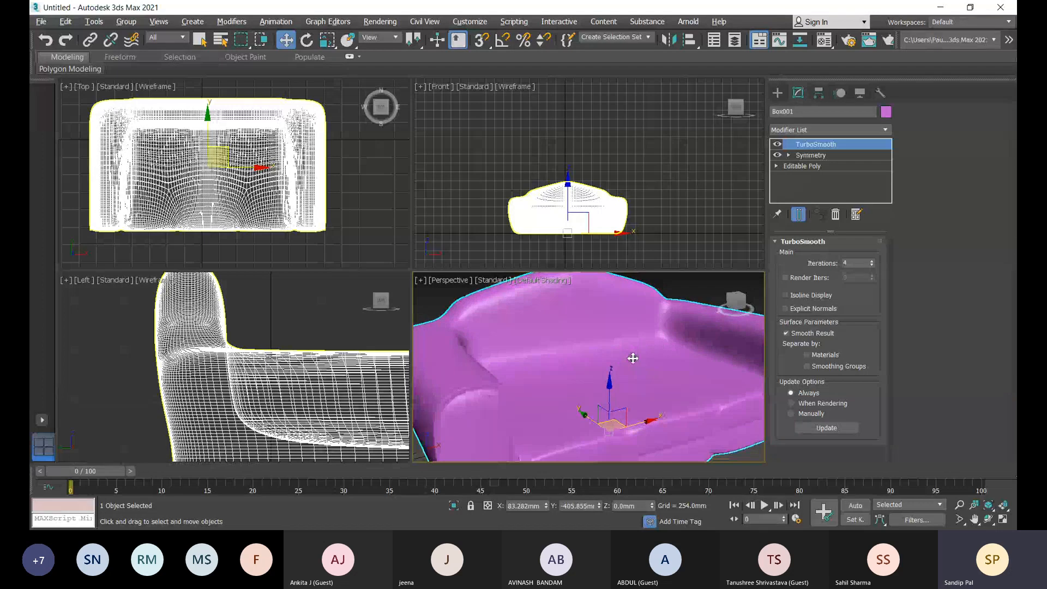
{"action": "middle_click_drag", "start_coordinate": [625, 407], "coordinate": [678, 360]}
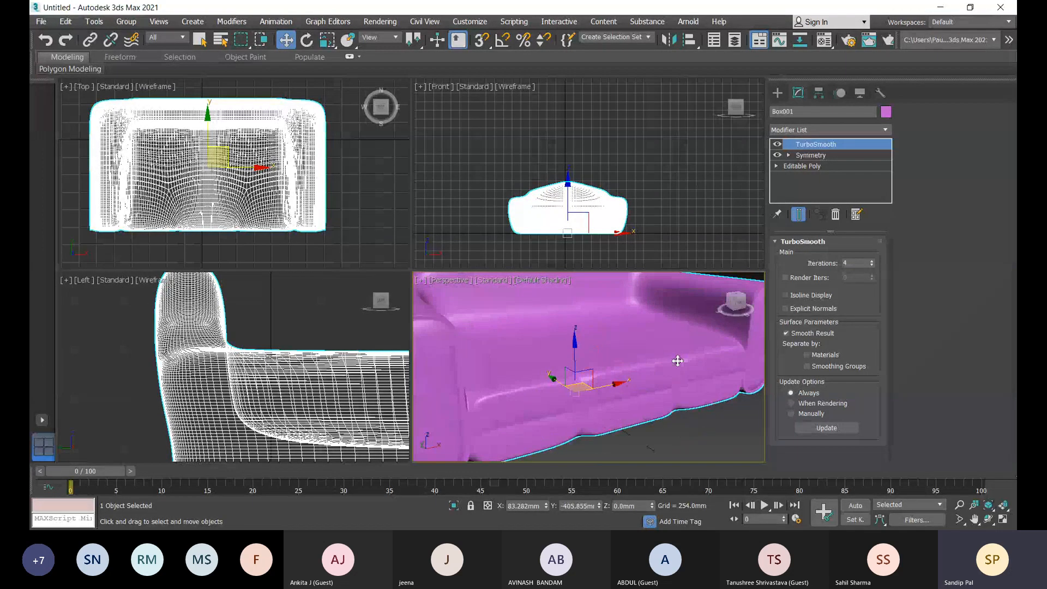
{"action": "key", "text": "z"}
{"action": "key", "text": "alt"}
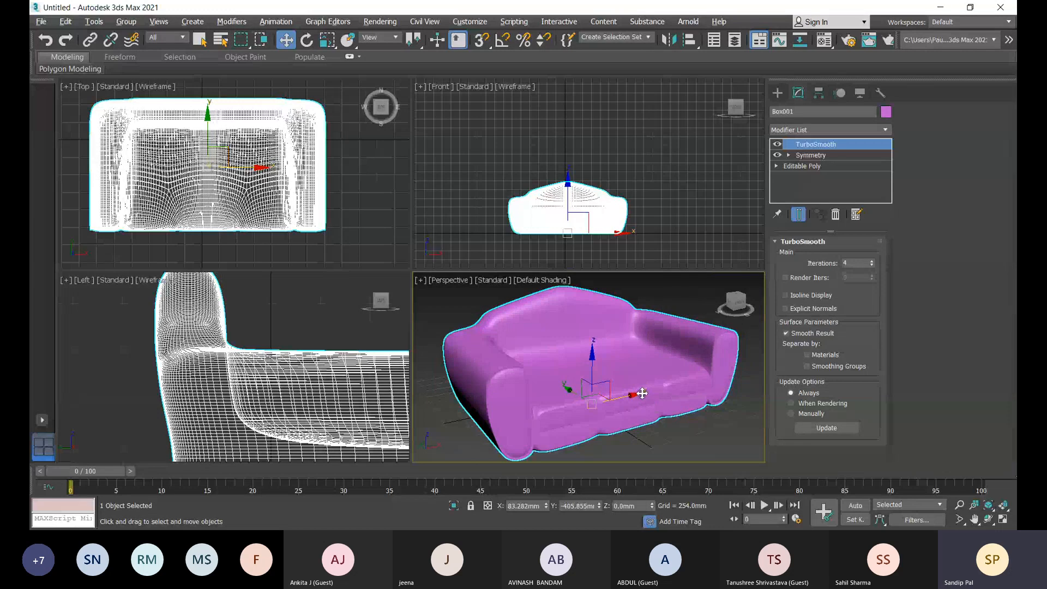
{"action": "middle_click_drag", "start_coordinate": [642, 393], "coordinate": [596, 401], "text": "alt"}
{"action": "scroll", "coordinate": [498, 389], "scroll_direction": "up", "scroll_amount": 4}
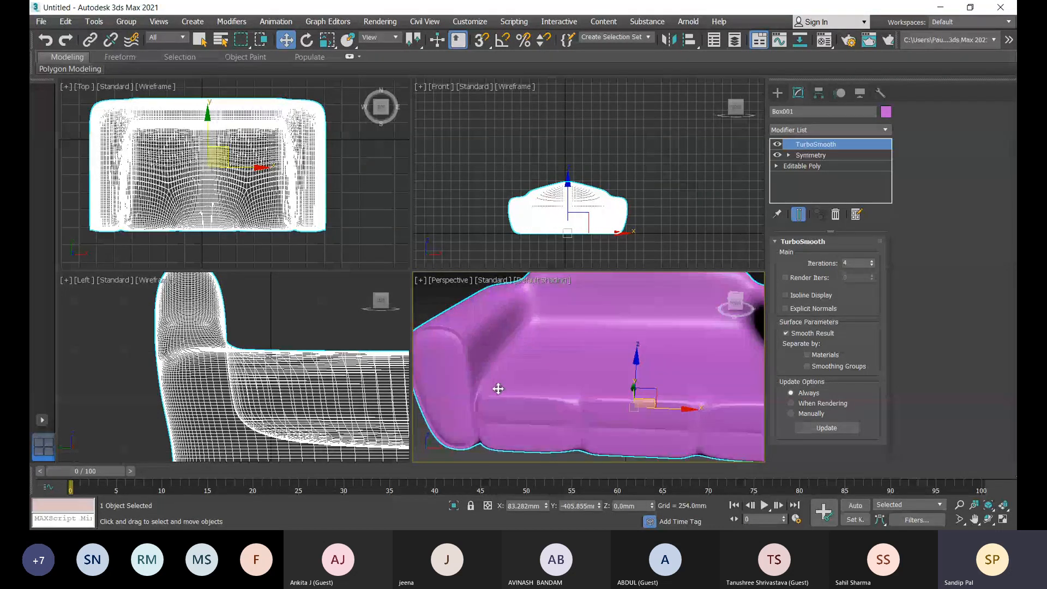
{"action": "middle_click_drag", "start_coordinate": [490, 382], "coordinate": [593, 355], "text": "alt"}
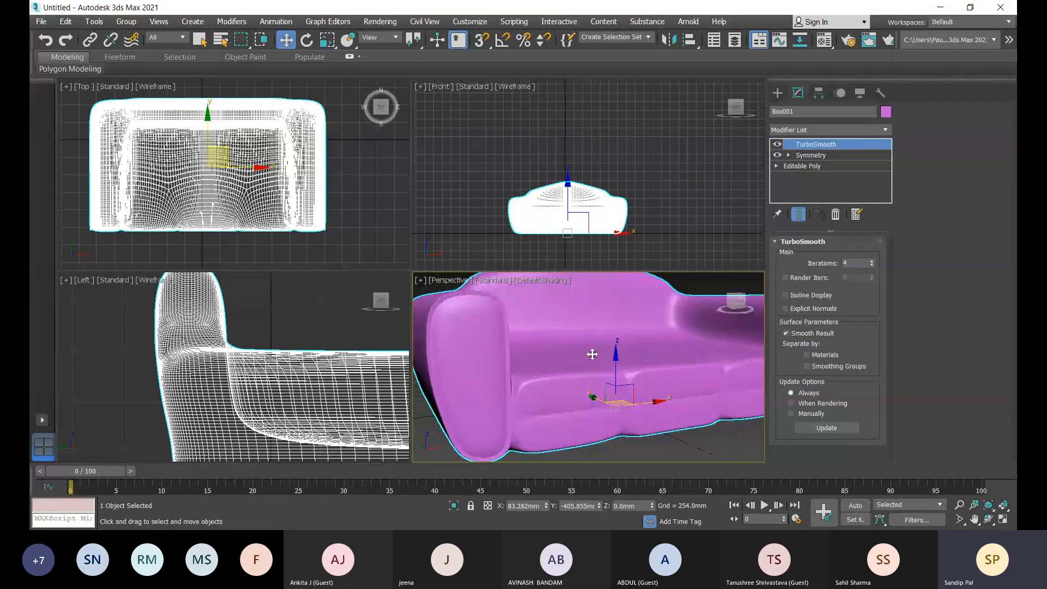
Cut the TurboSmooth modifier from the sofa and apply MeshSmooth above Symmetry in its place
{"action": "right_click", "coordinate": [818, 145]}
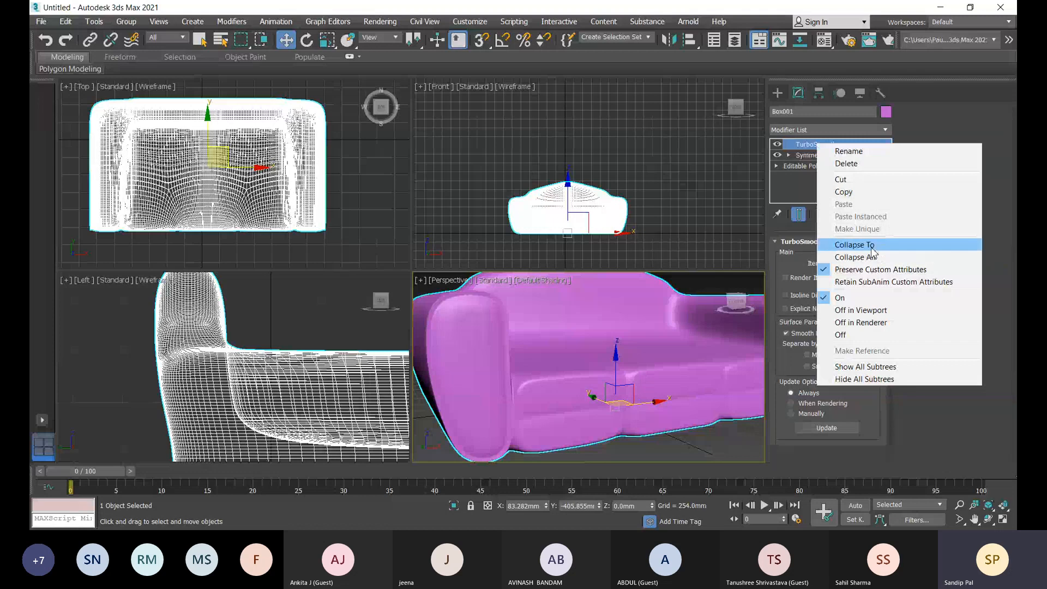
{"action": "left_click", "coordinate": [853, 179]}
{"action": "left_click", "coordinate": [810, 129]}
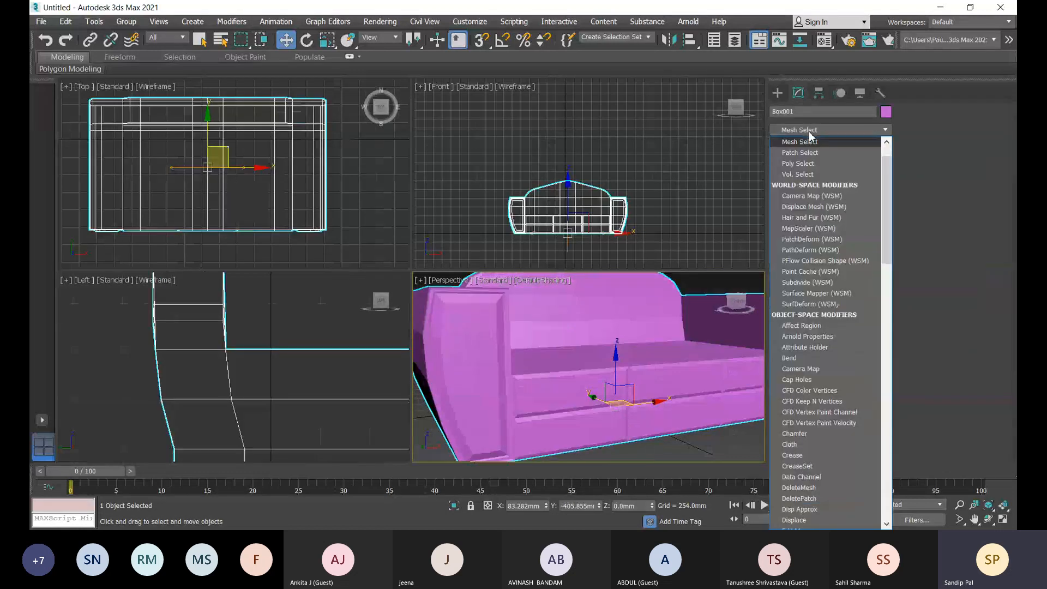
{"action": "scroll", "coordinate": [845, 349], "scroll_direction": "down", "scroll_amount": 7}
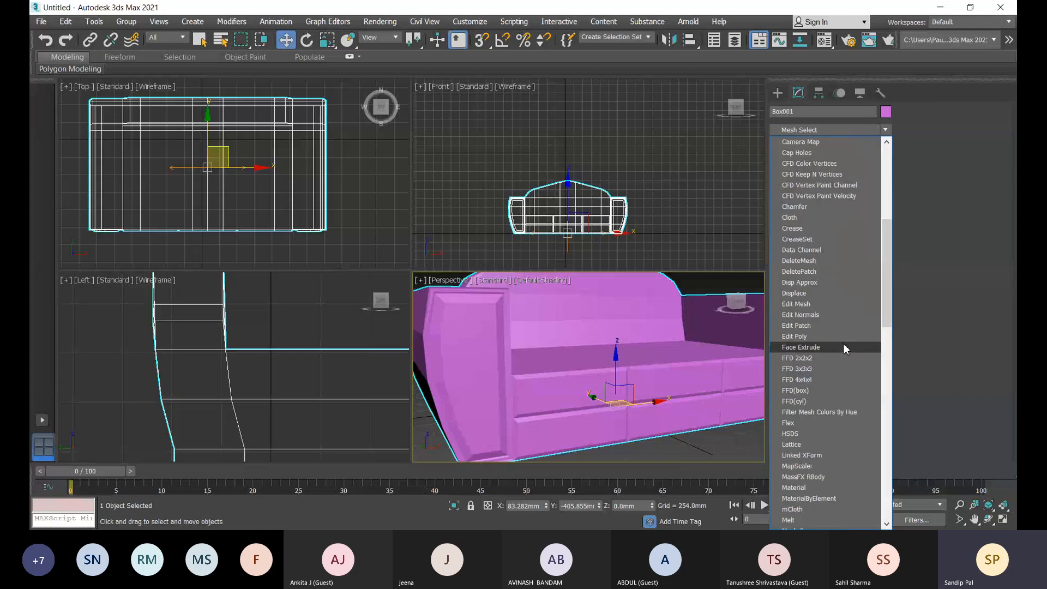
{"action": "scroll", "coordinate": [823, 483], "scroll_direction": "down", "scroll_amount": 2}
{"action": "left_click", "coordinate": [821, 479]}
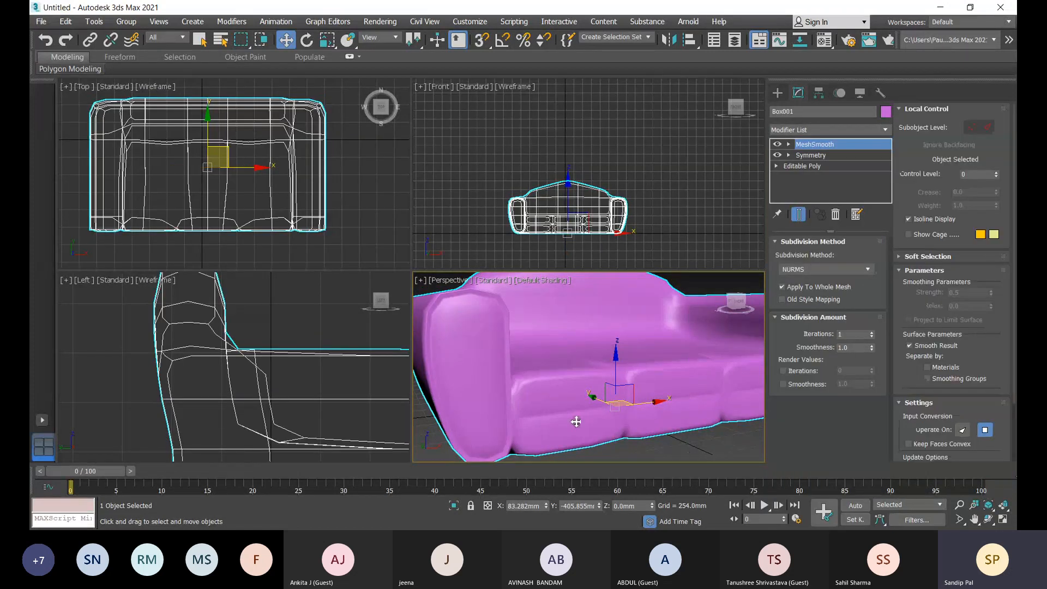
{"action": "scroll", "coordinate": [576, 422], "scroll_direction": "down", "scroll_amount": 3}
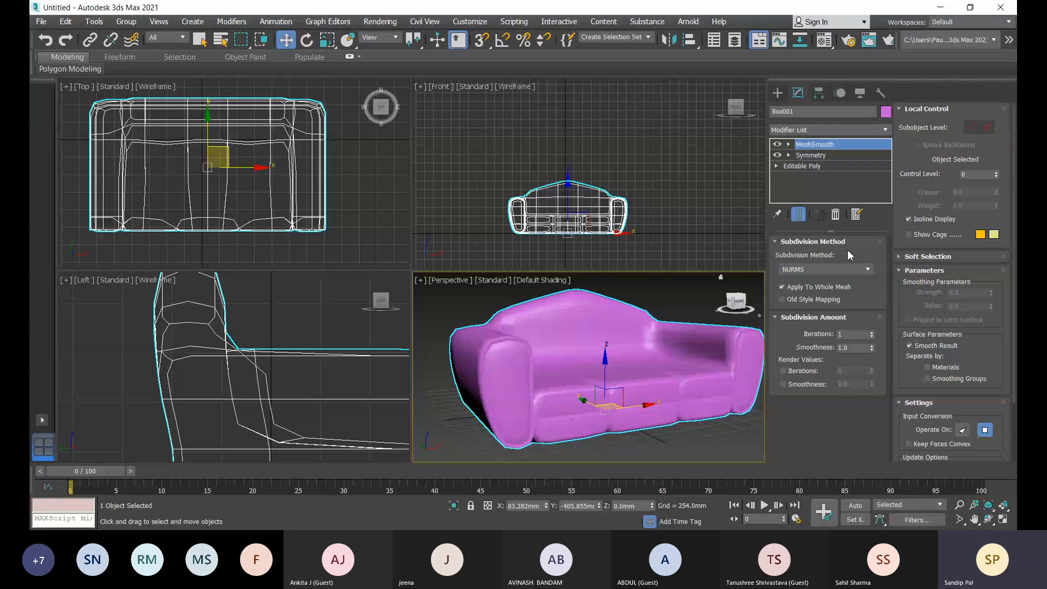
Switch the MeshSmooth subdivision method to Classic and inspect the sofa's seat, armrests and backrest
{"action": "left_click", "coordinate": [816, 276]}
{"action": "left_click", "coordinate": [811, 285]}
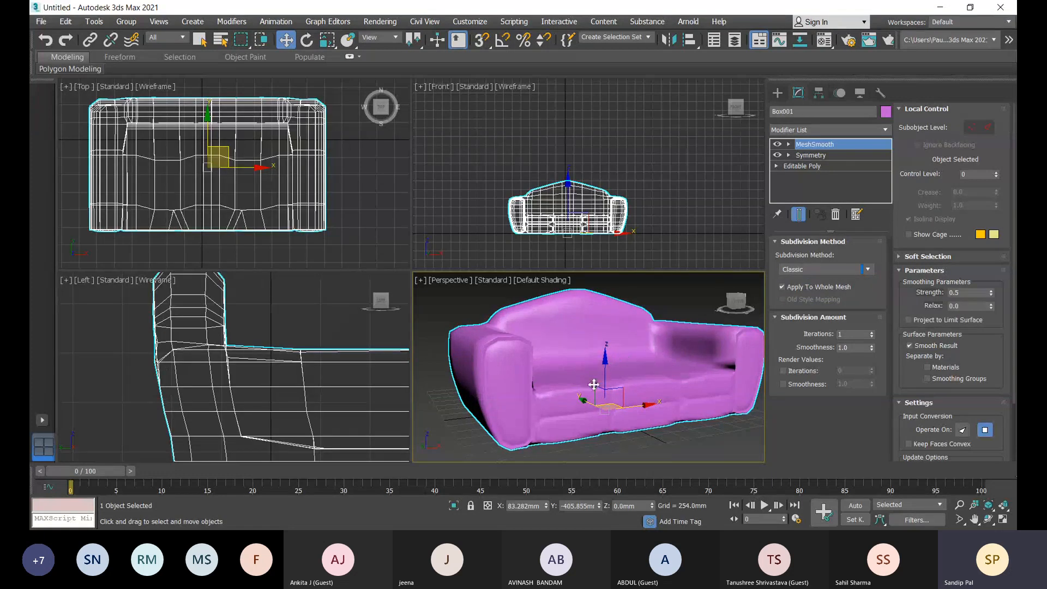
{"action": "middle_click_drag", "start_coordinate": [674, 389], "coordinate": [682, 412]}
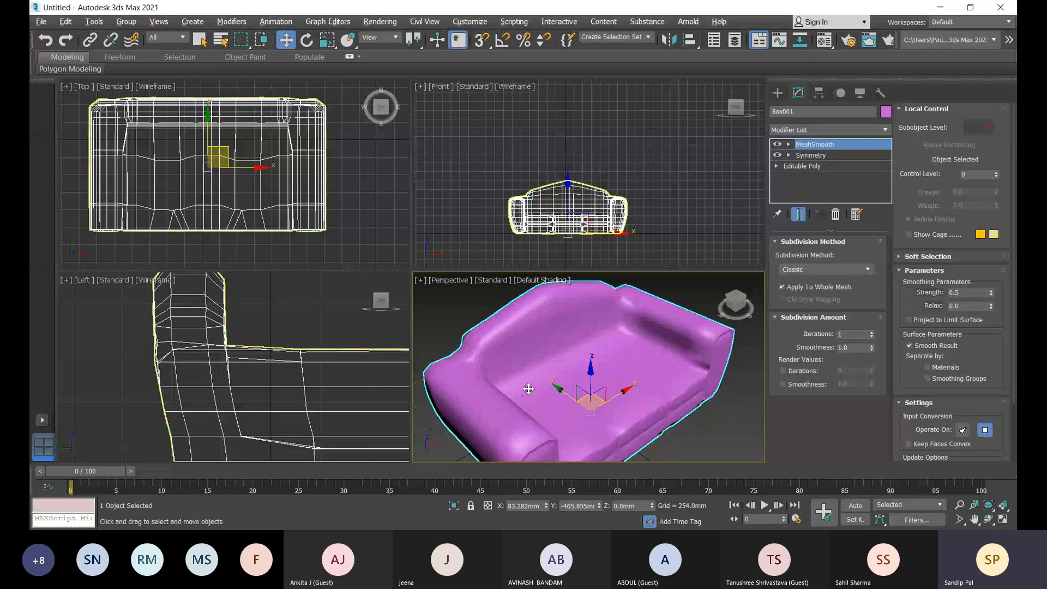
{"action": "middle_click_drag", "start_coordinate": [491, 385], "coordinate": [761, 360], "text": "alt"}
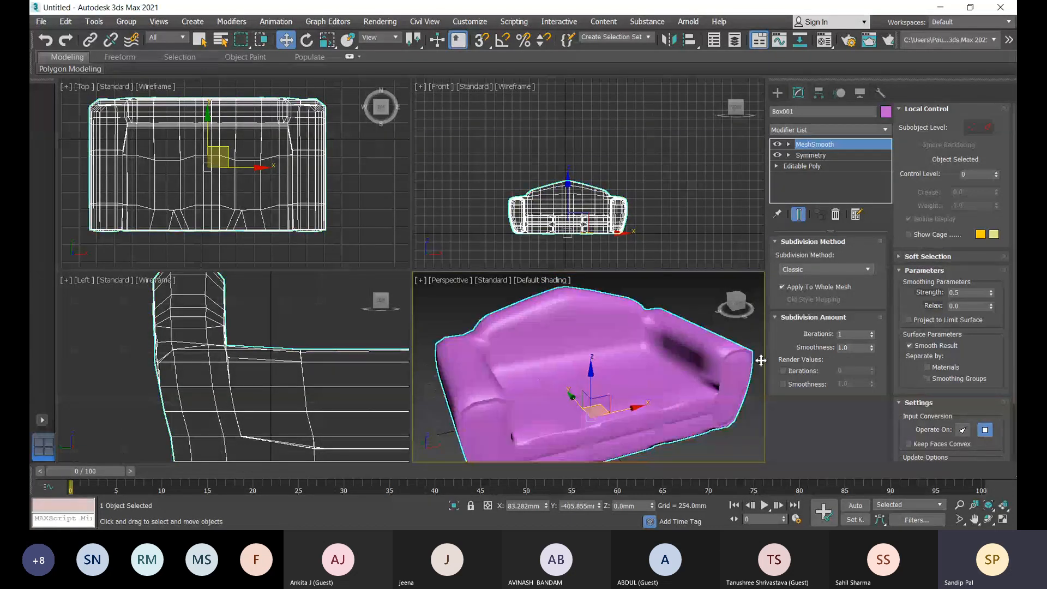
Raise the MeshSmooth iterations to 4 and check the mesh density in the left view
{"action": "left_click", "coordinate": [871, 331]}
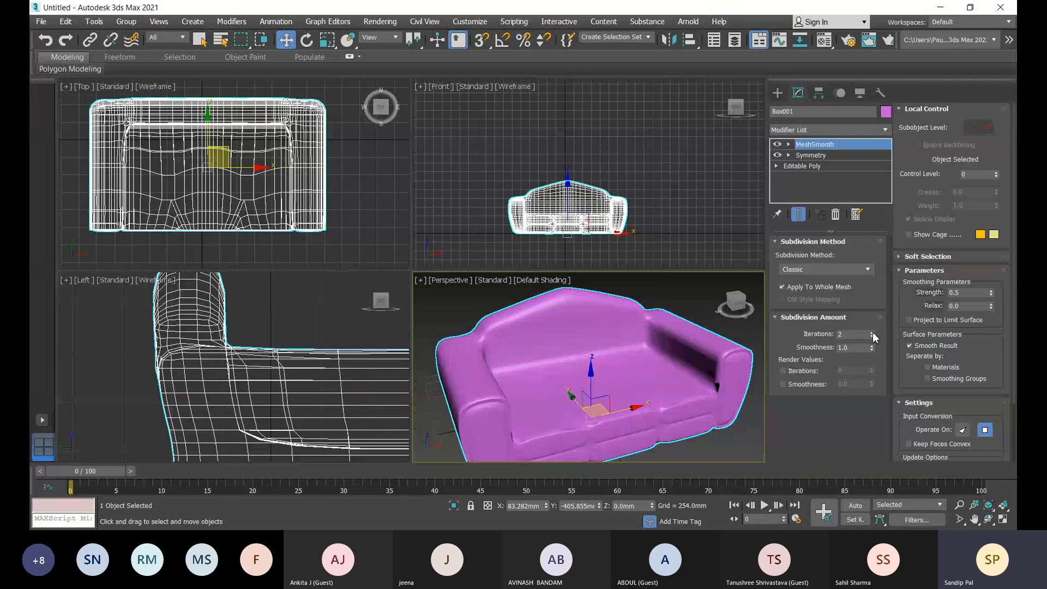
{"action": "left_click", "coordinate": [872, 332]}
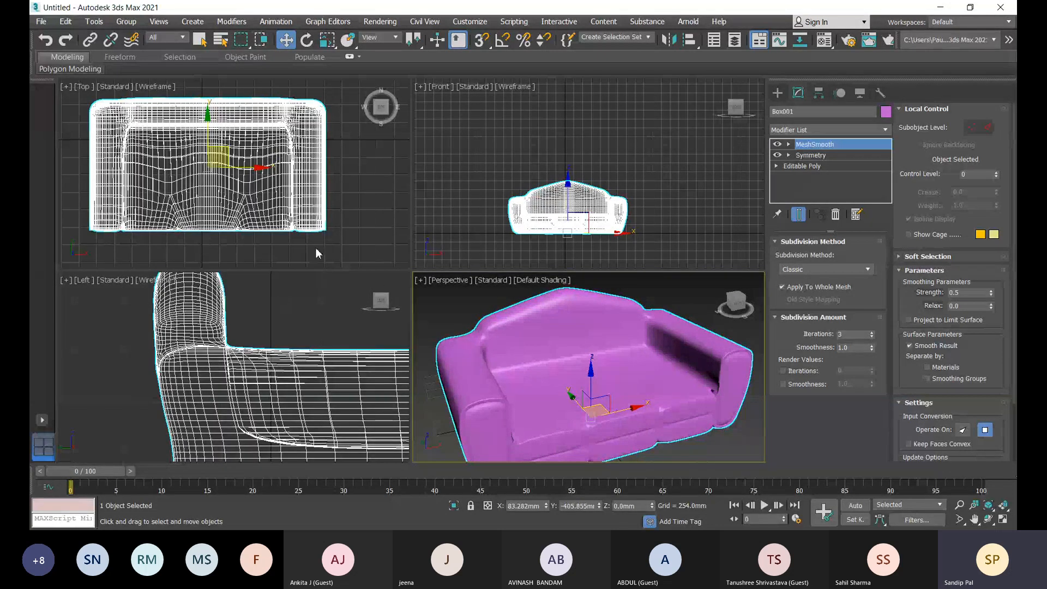
{"action": "scroll", "coordinate": [257, 284], "scroll_direction": "down", "scroll_amount": 3}
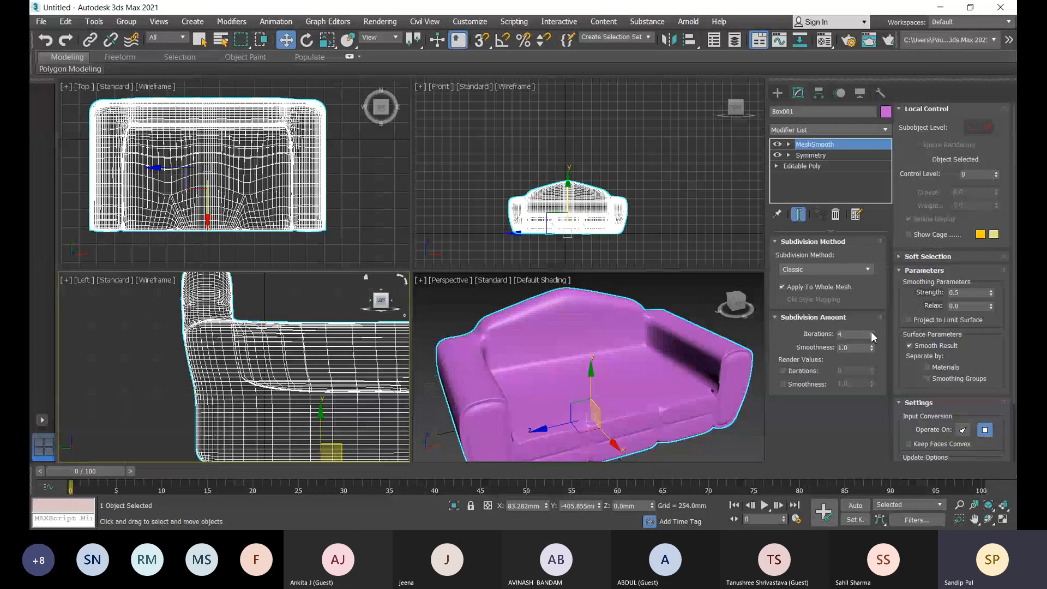
Set the MeshSmooth subdivision method to NURMS and inspect the whole sofa in the left and perspective views
{"action": "left_click", "coordinate": [807, 273]}
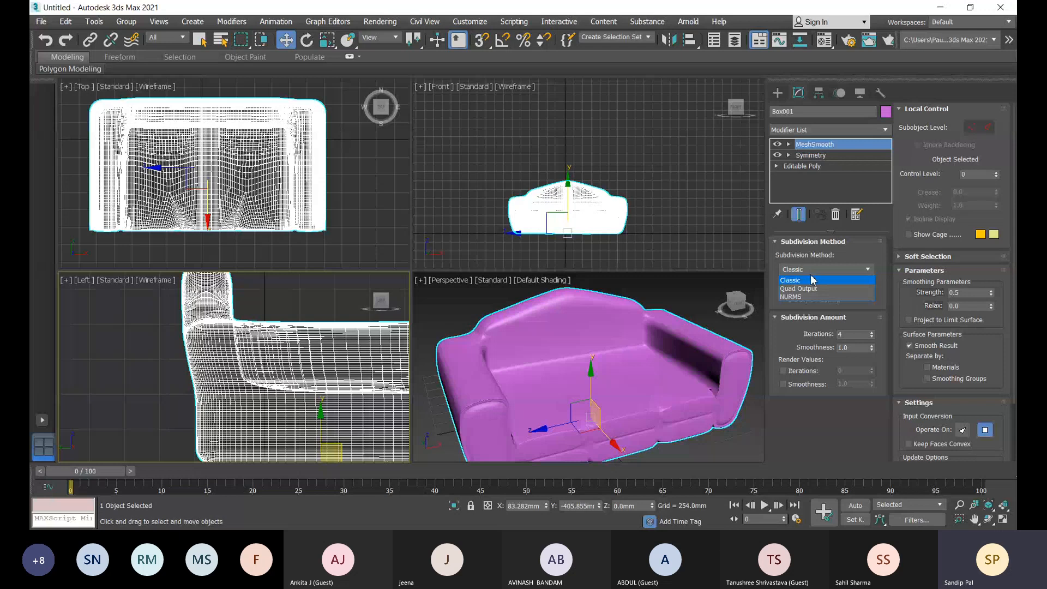
{"action": "left_click", "coordinate": [812, 297]}
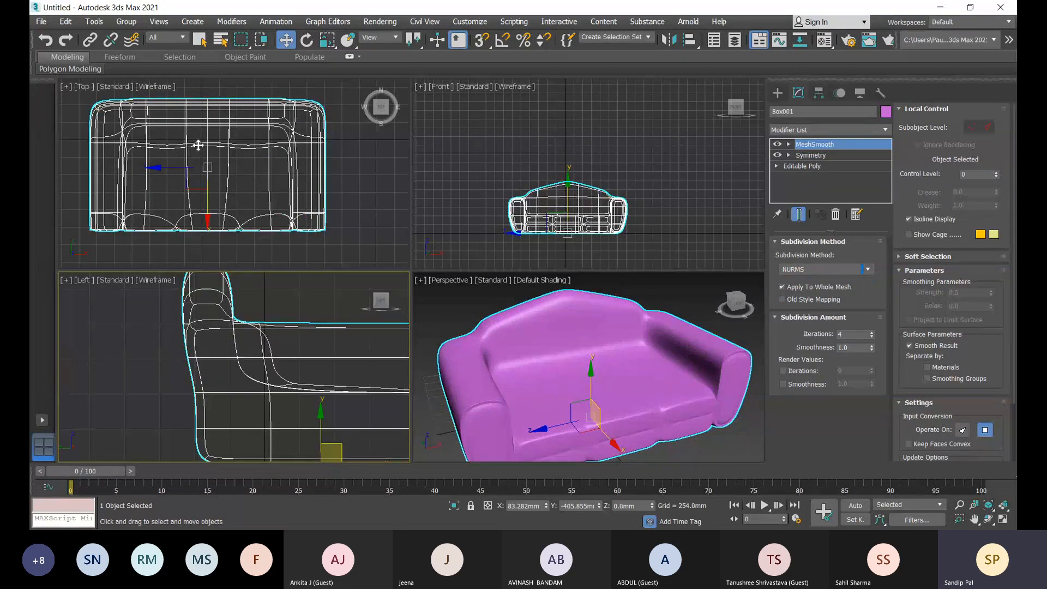
{"action": "scroll", "coordinate": [294, 338], "scroll_direction": "down", "scroll_amount": 6}
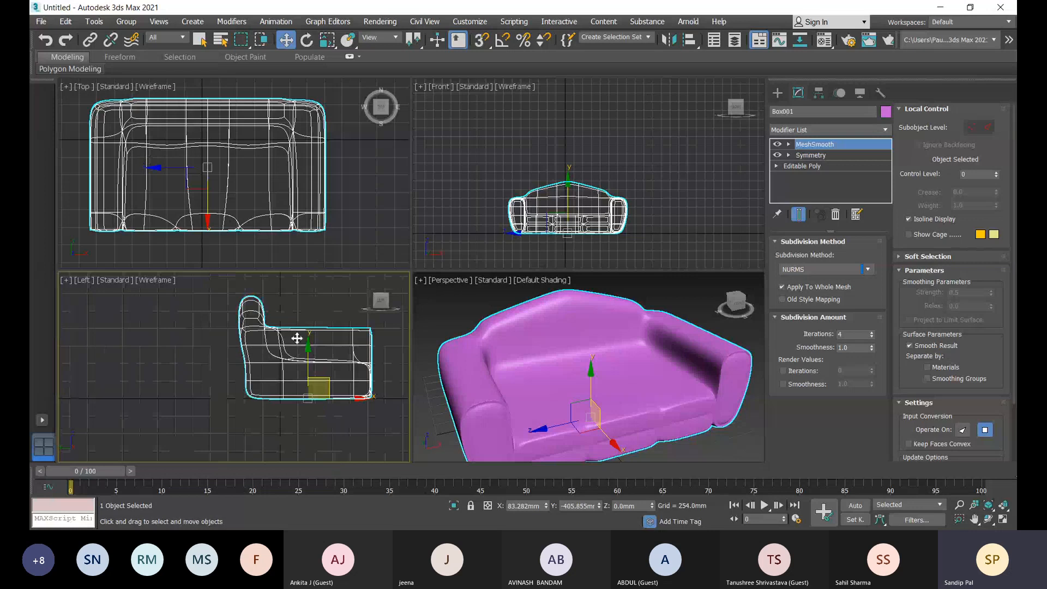
{"action": "middle_click_drag", "start_coordinate": [548, 403], "coordinate": [739, 269], "text": "alt"}
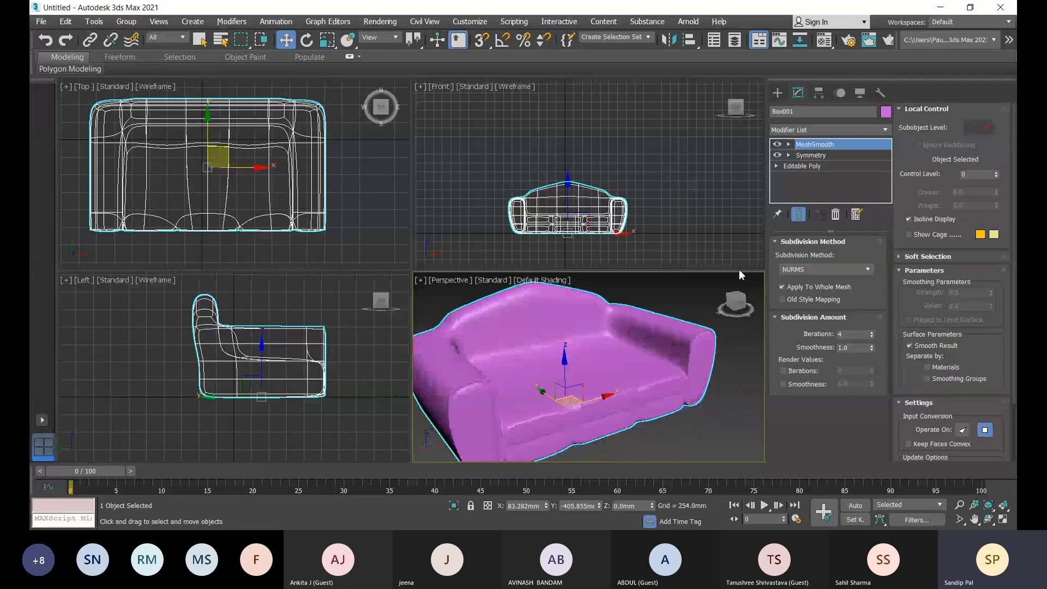
At the Editable Poly edge level, select the edge loop running through the crease between seat and backrest
{"action": "left_click", "coordinate": [802, 166]}
{"action": "scroll", "coordinate": [578, 355], "scroll_direction": "up", "scroll_amount": 6}
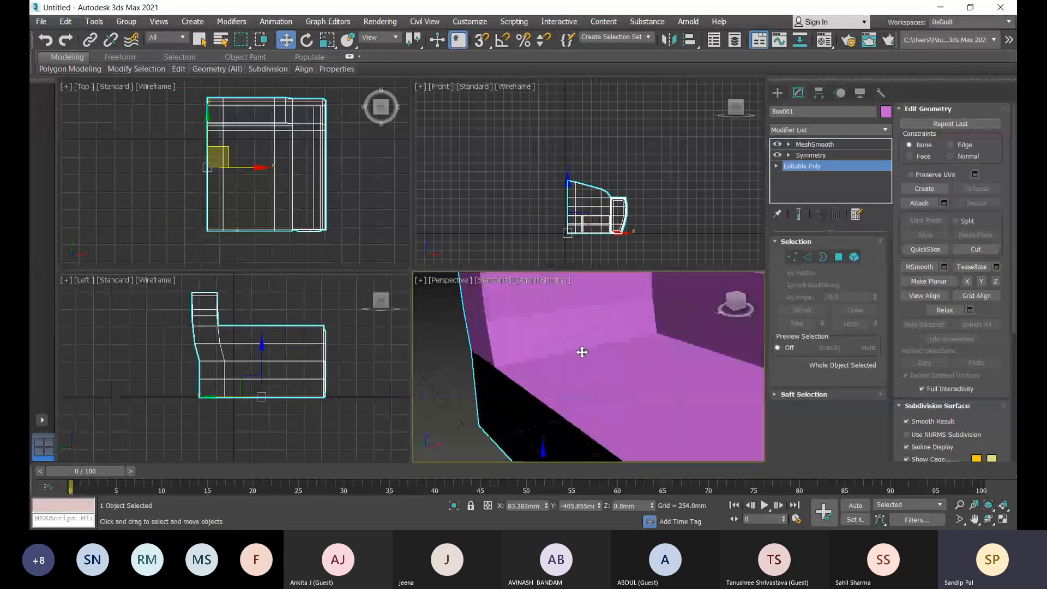
{"action": "left_click", "coordinate": [808, 258]}
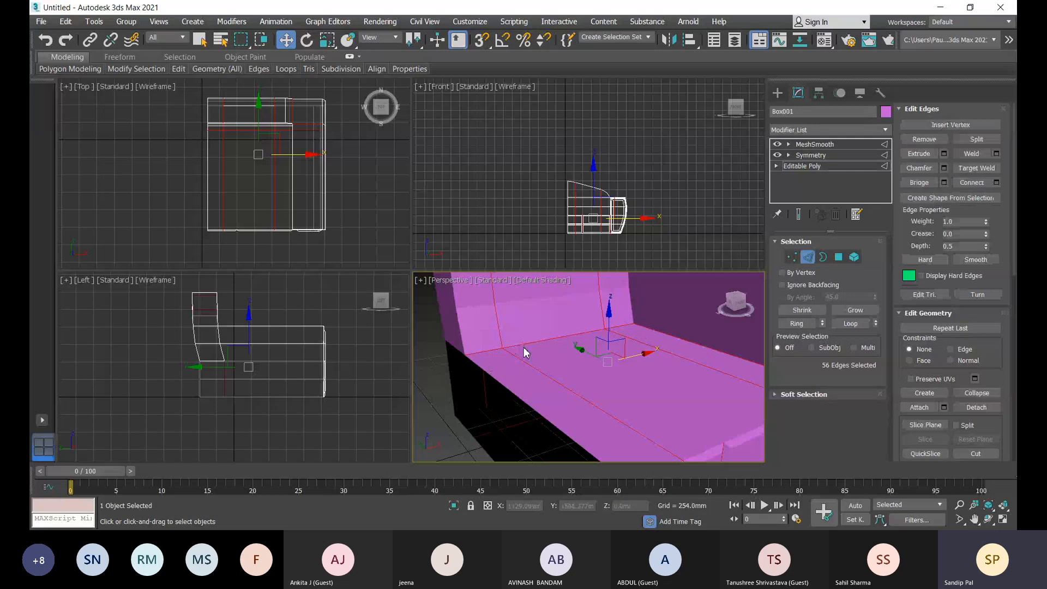
{"action": "left_click", "coordinate": [524, 349]}
{"action": "middle_click_drag", "start_coordinate": [512, 411], "coordinate": [617, 420], "text": "alt"}
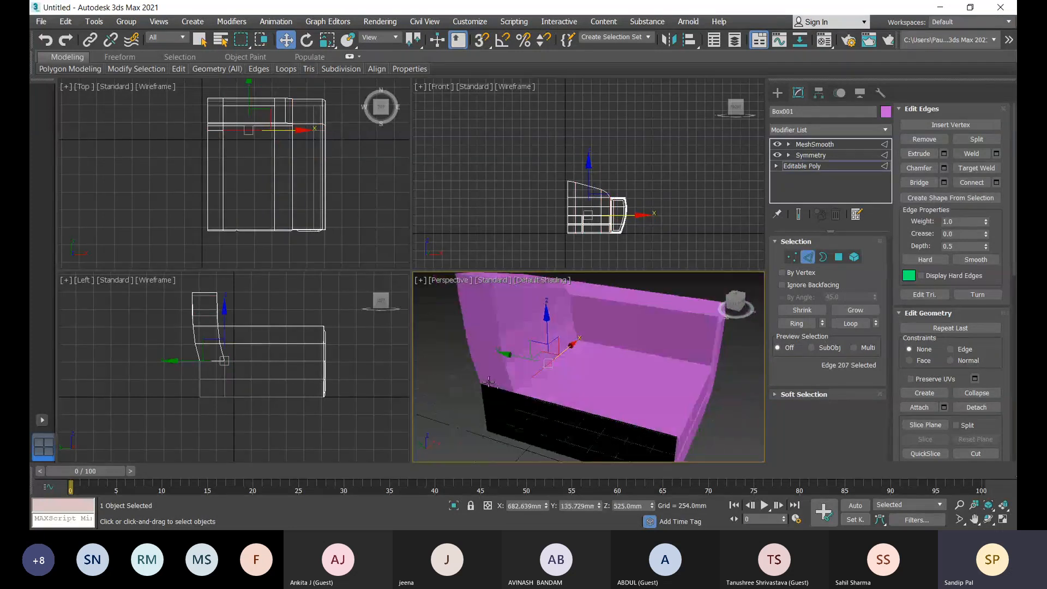
{"action": "scroll", "coordinate": [488, 381], "scroll_direction": "up", "scroll_amount": 6}
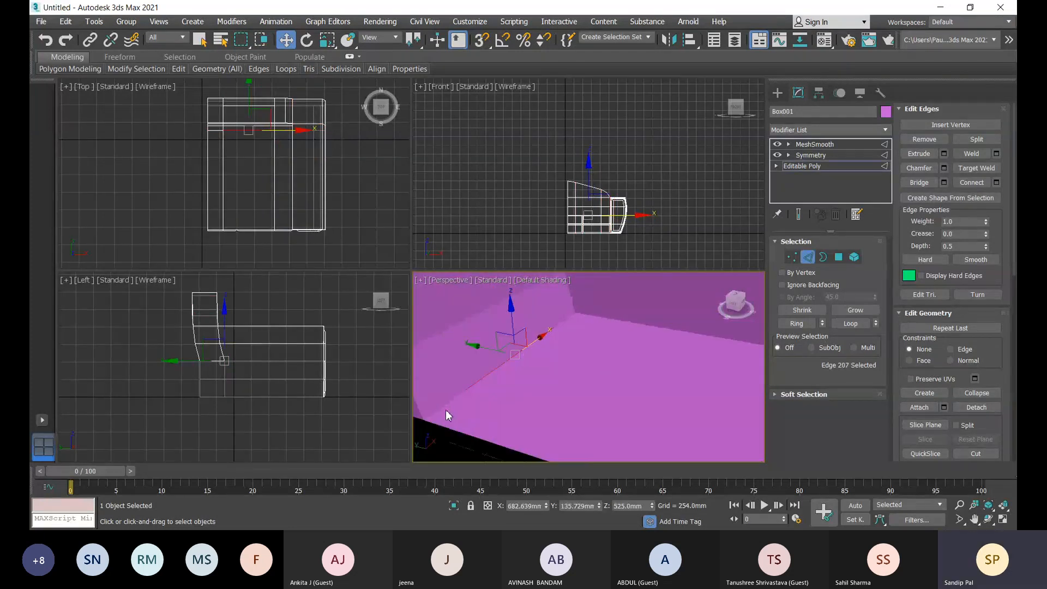
{"action": "left_click", "coordinate": [851, 324]}
{"action": "scroll", "coordinate": [570, 369], "scroll_direction": "down", "scroll_amount": 2}
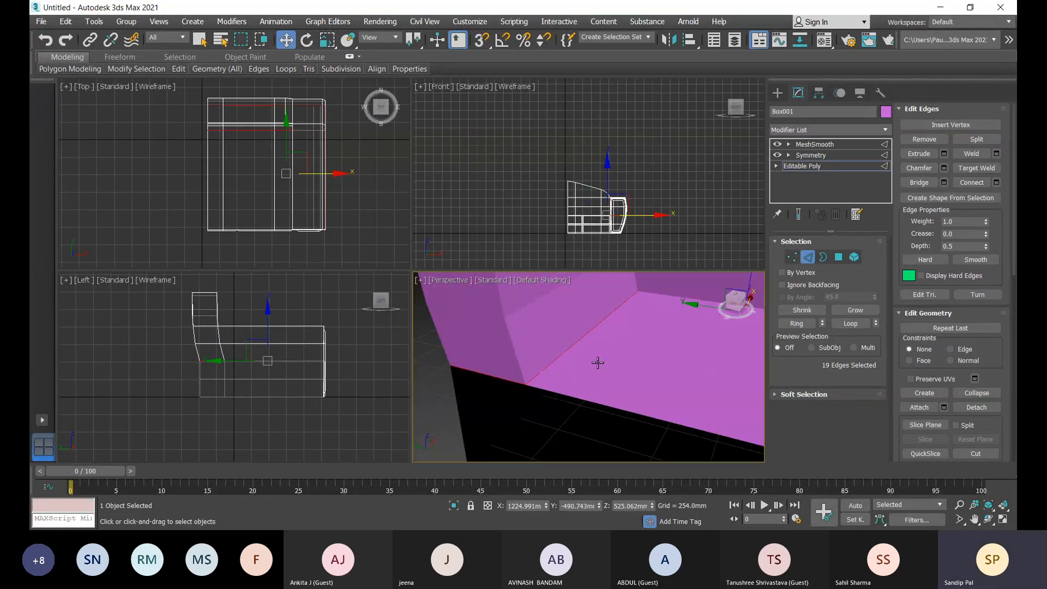
Start a chamfer on the selected seat-backrest edge loop with an edge chamfer amount of 50 mm
{"action": "left_click", "coordinate": [944, 168]}
{"action": "middle_click_drag", "start_coordinate": [530, 391], "coordinate": [495, 416], "text": "alt"}
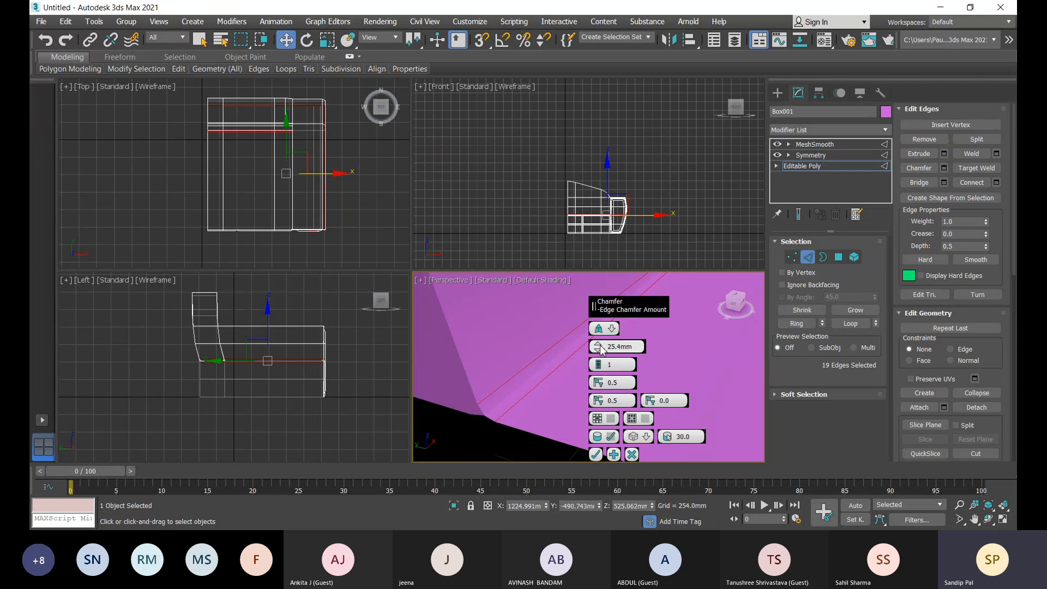
{"action": "left_click_drag", "start_coordinate": [601, 350], "coordinate": [597, 340]}
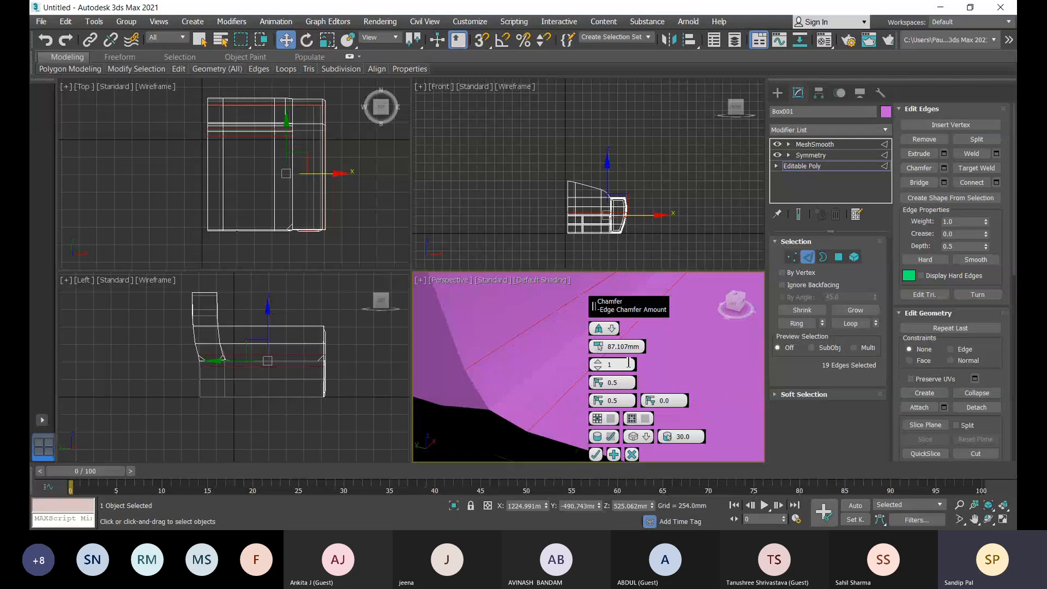
{"action": "double_click", "coordinate": [623, 347]}
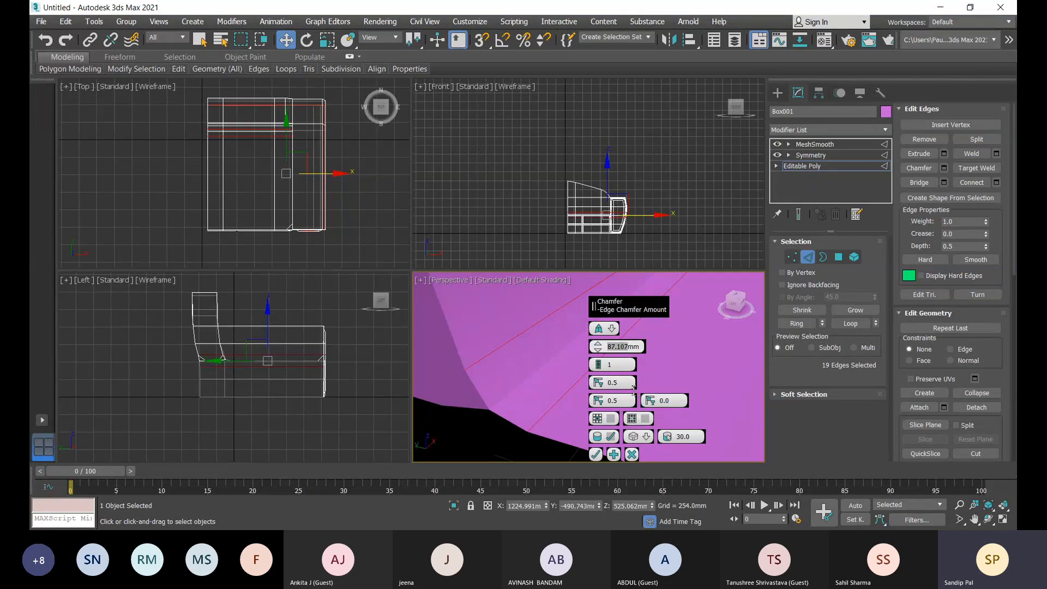
{"action": "type", "text": "50"}
{"action": "key", "text": "Return"}
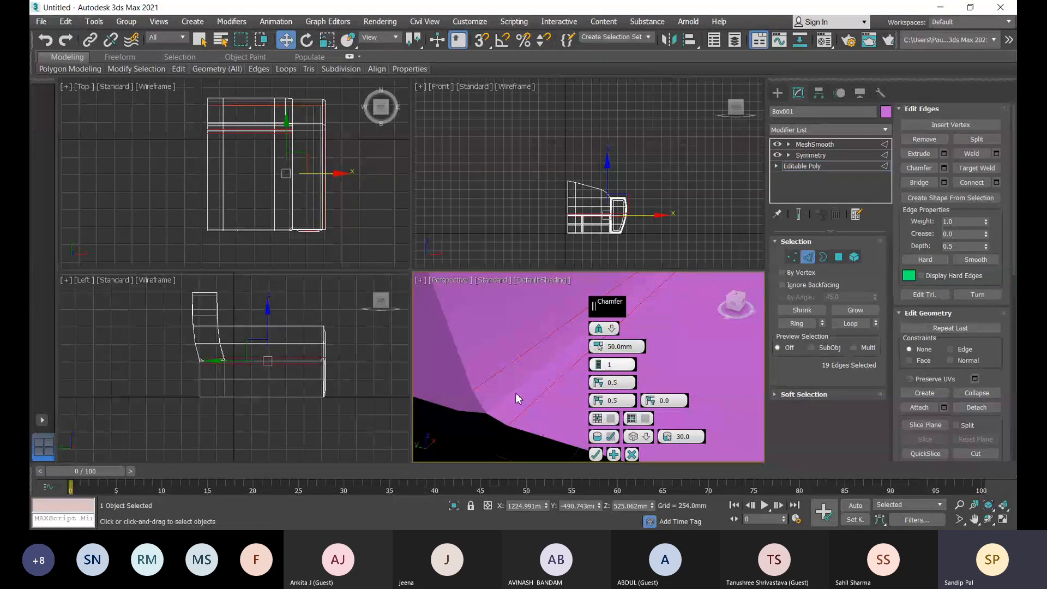
Give the chamfer 3 connect edge segments and an edge depth of 0.505, lower the parameter after the depth to 0.0, and apply it
{"action": "left_click", "coordinate": [600, 362]}
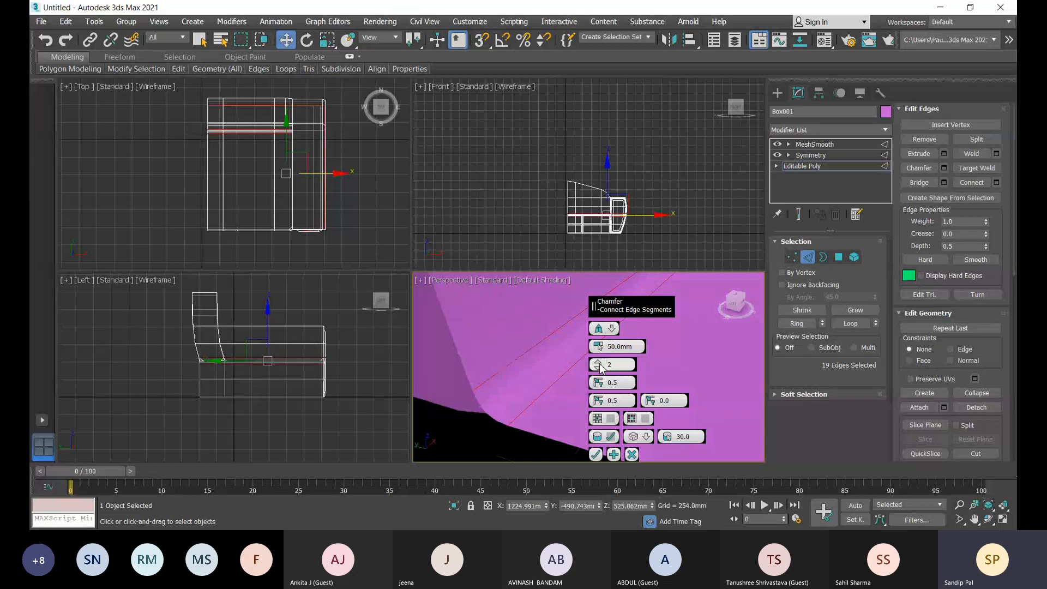
{"action": "left_click", "coordinate": [600, 363]}
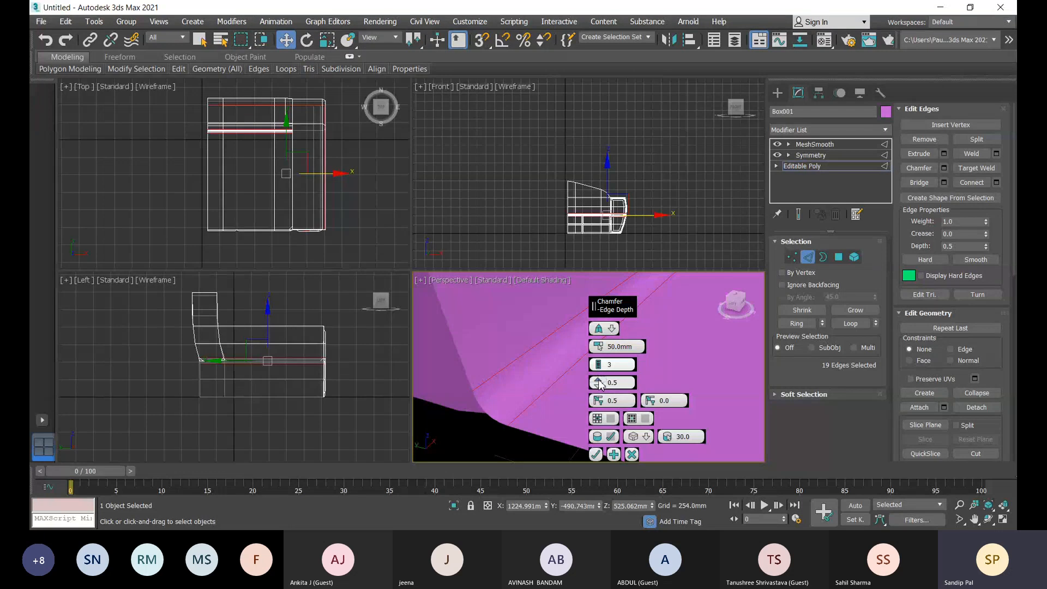
{"action": "mouse_move", "coordinate": [599, 383]}
{"action": "left_mouse_down"}
{"action": "mouse_move", "coordinate": [582, 240]}
{"action": "mouse_move", "coordinate": [590, 327]}
{"action": "mouse_move", "coordinate": [574, 529]}
{"action": "mouse_move", "coordinate": [585, 383]}
{"action": "left_mouse_up"}
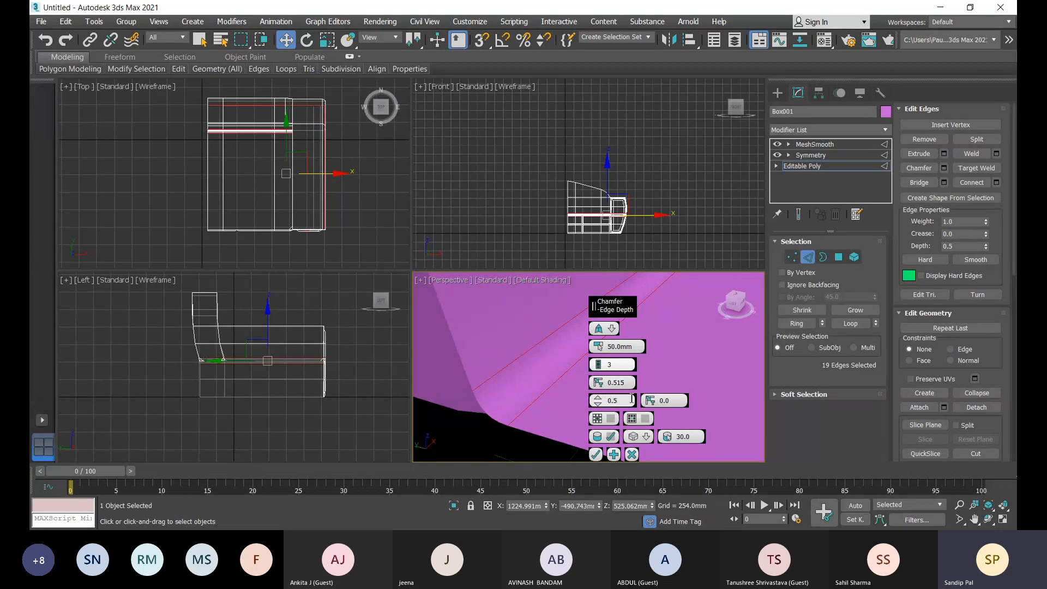
{"action": "left_click", "coordinate": [601, 387]}
{"action": "left_click_drag", "start_coordinate": [600, 402], "coordinate": [607, 451]}
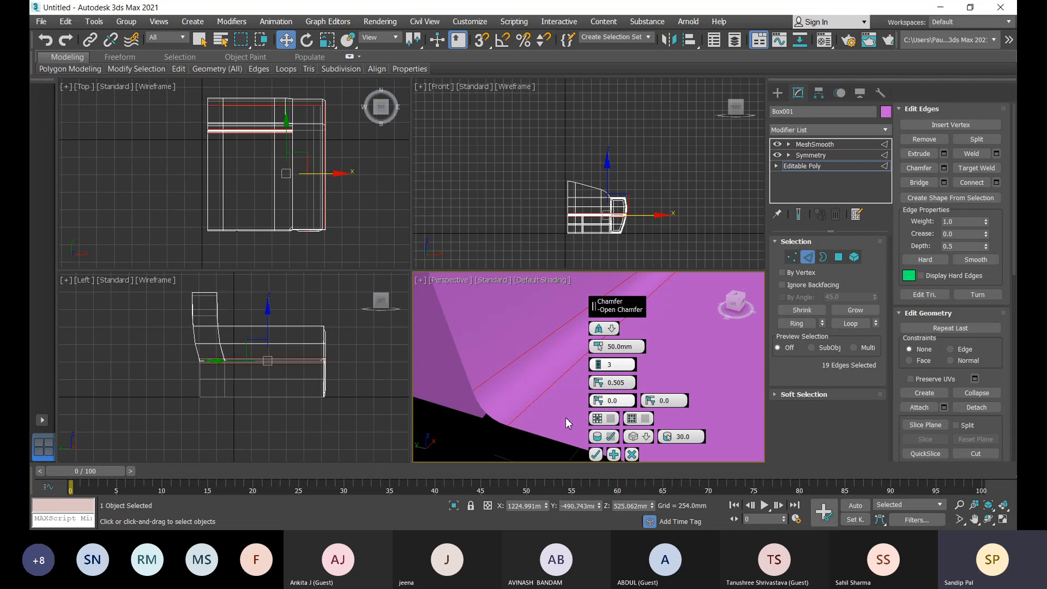
{"action": "left_click", "coordinate": [596, 456]}
Return to the MeshSmooth level and examine the smoothed crease between seat and backrest from several angles
{"action": "scroll", "coordinate": [578, 381], "scroll_direction": "down", "scroll_amount": 10}
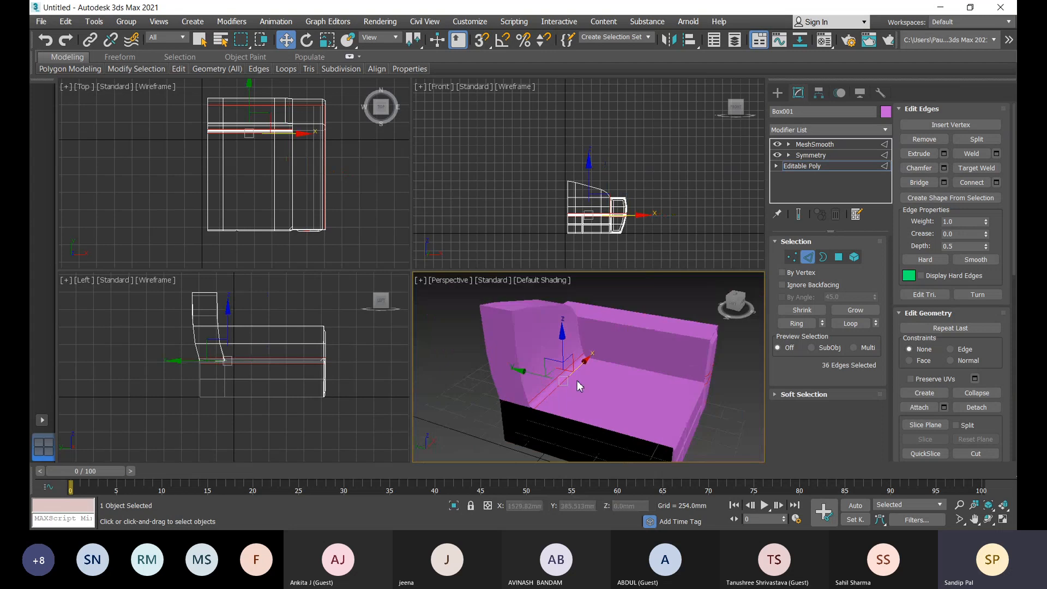
{"action": "scroll", "coordinate": [575, 381], "scroll_direction": "up", "scroll_amount": 3}
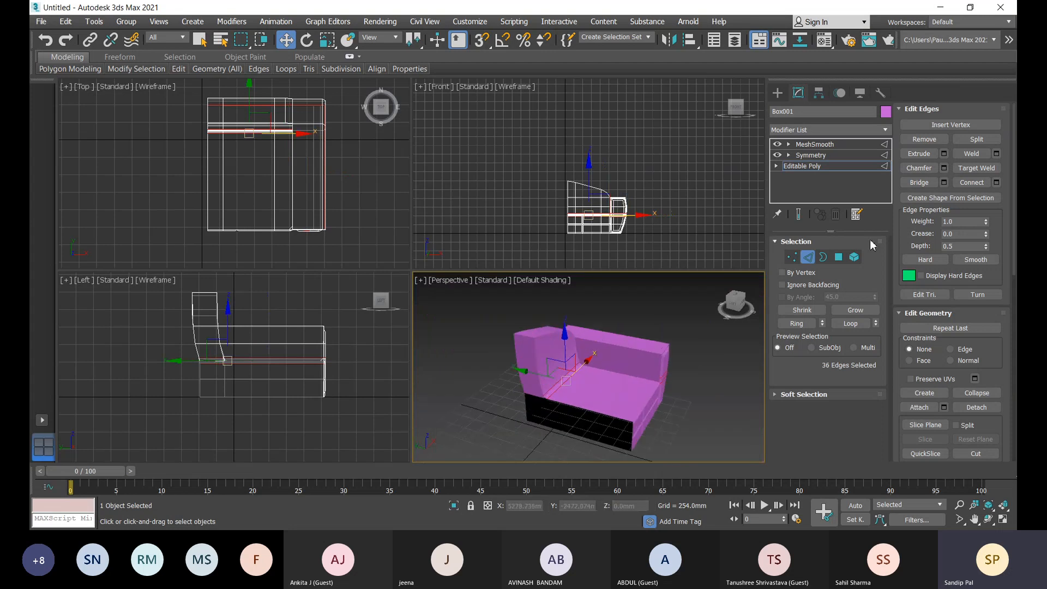
{"action": "left_click", "coordinate": [814, 144]}
{"action": "scroll", "coordinate": [577, 363], "scroll_direction": "up", "scroll_amount": 4}
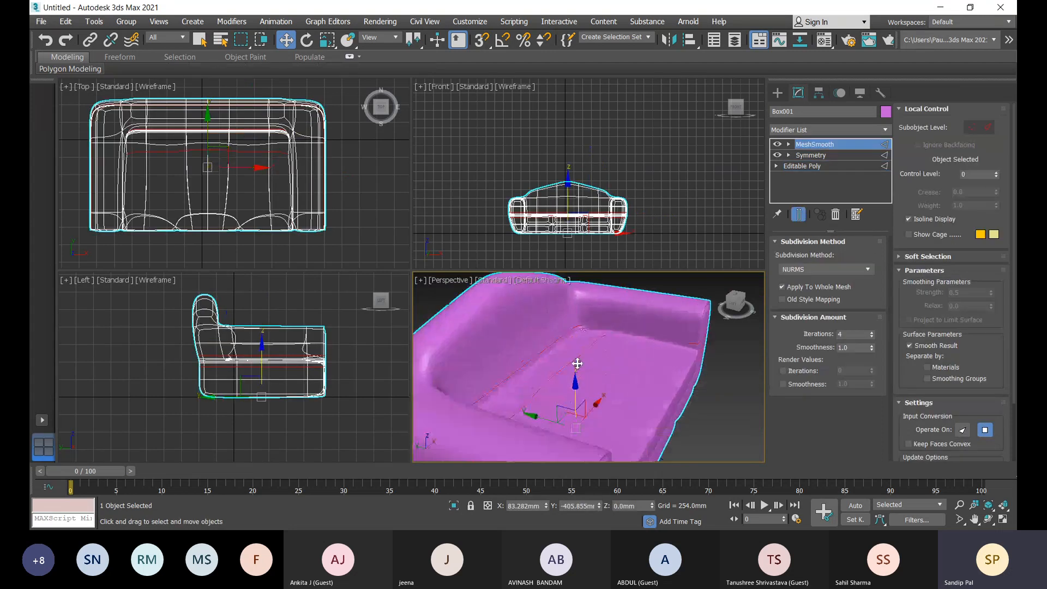
{"action": "scroll", "coordinate": [575, 344], "scroll_direction": "up", "scroll_amount": 3}
{"action": "scroll", "coordinate": [578, 324], "scroll_direction": "up", "scroll_amount": 1}
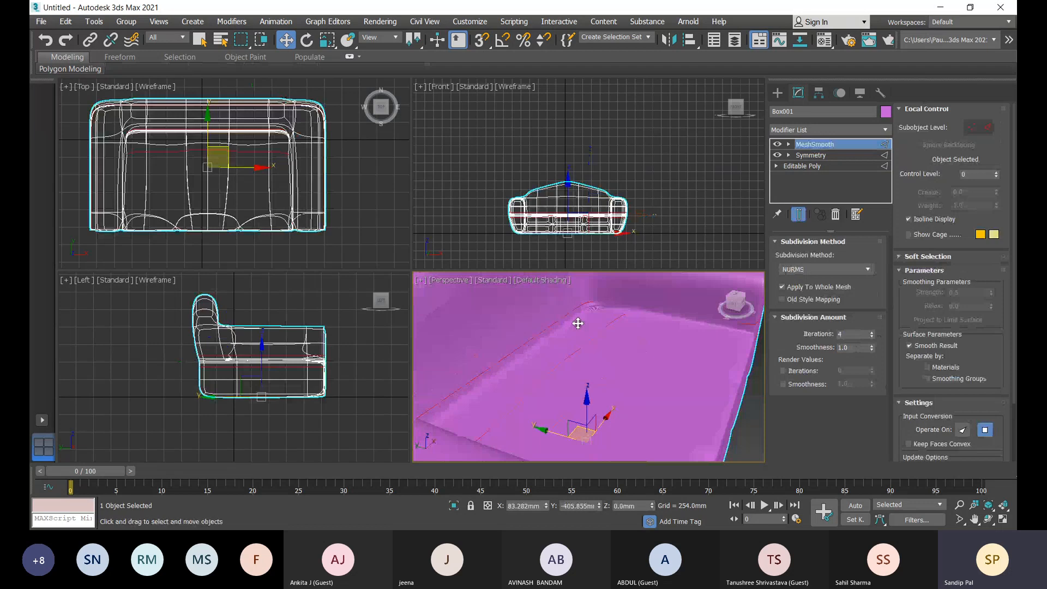
{"action": "scroll", "coordinate": [578, 323], "scroll_direction": "down", "scroll_amount": 4}
{"action": "middle_click_drag", "start_coordinate": [578, 323], "coordinate": [533, 367], "text": "alt"}
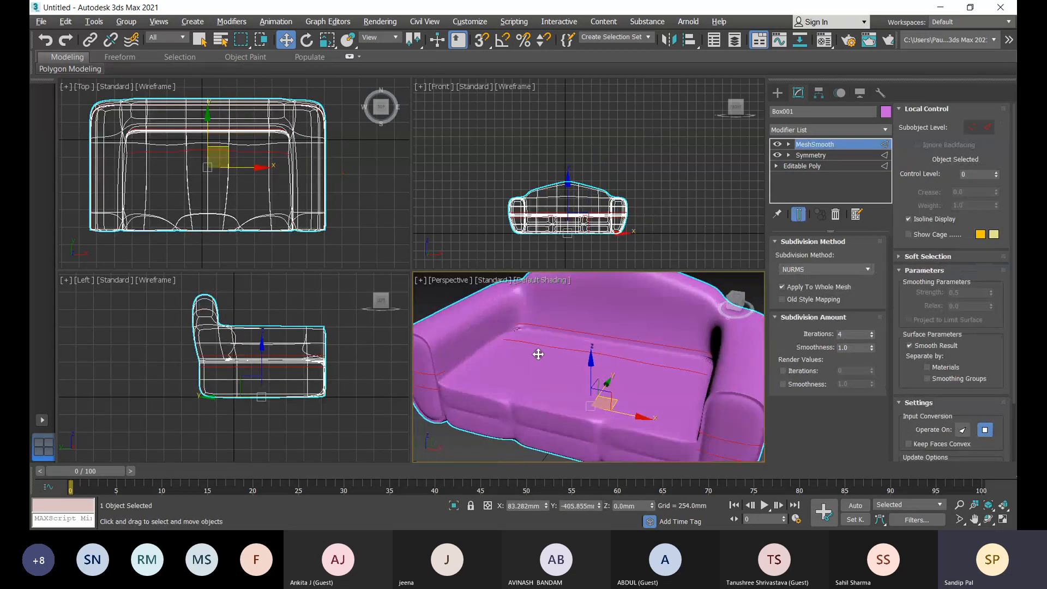
{"action": "scroll", "coordinate": [539, 338], "scroll_direction": "up", "scroll_amount": 5}
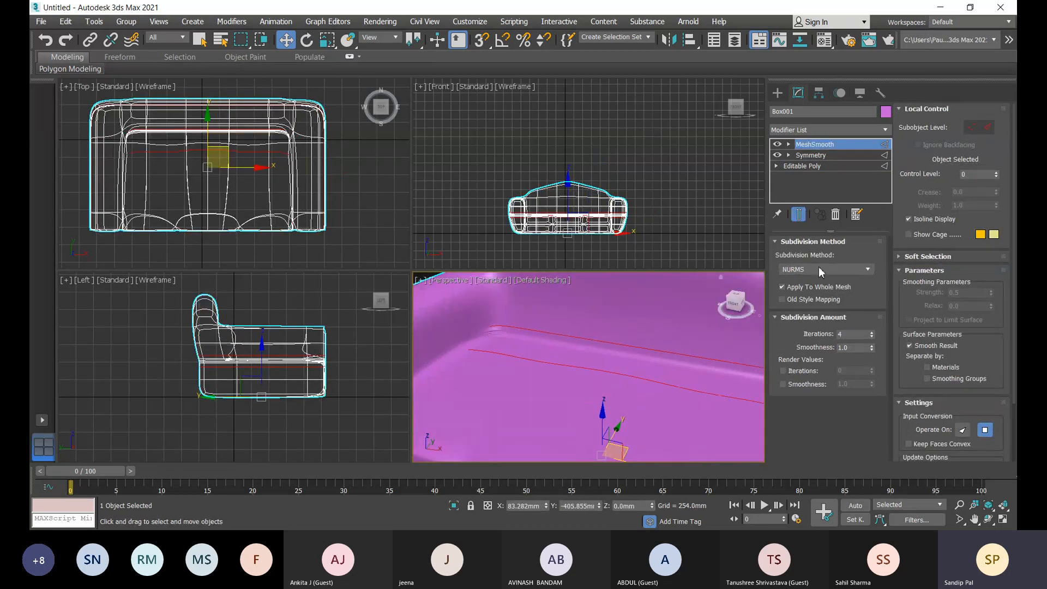
{"action": "scroll", "coordinate": [600, 377], "scroll_direction": "down", "scroll_amount": 6}
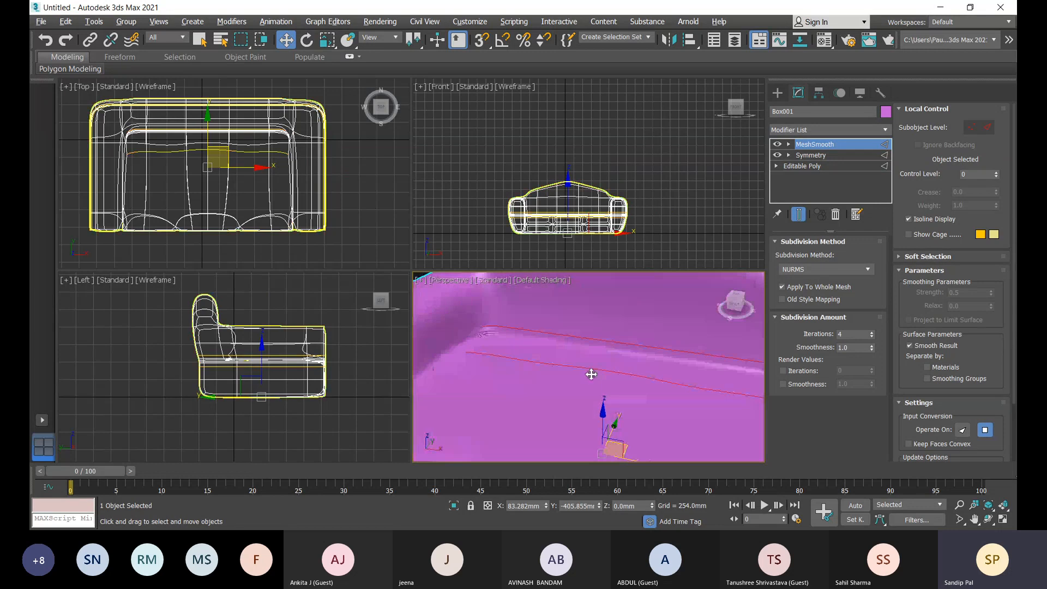
Deselect the sofa and examine its smoothed seat, armrest and backrest from several angles and distances
{"action": "middle_click_drag", "start_coordinate": [613, 385], "coordinate": [534, 360], "text": "alt"}
{"action": "scroll", "coordinate": [550, 346], "scroll_direction": "up", "scroll_amount": 3}
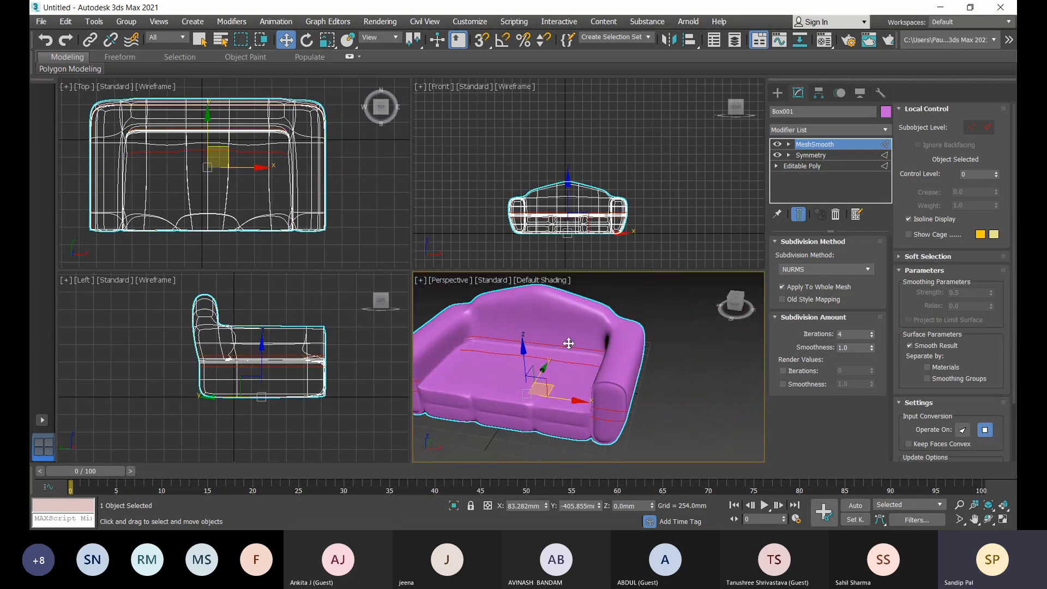
{"action": "middle_click_drag", "start_coordinate": [606, 330], "coordinate": [669, 407], "text": "alt"}
{"action": "scroll", "coordinate": [508, 367], "scroll_direction": "down", "scroll_amount": 5}
{"action": "left_click", "coordinate": [669, 407]}
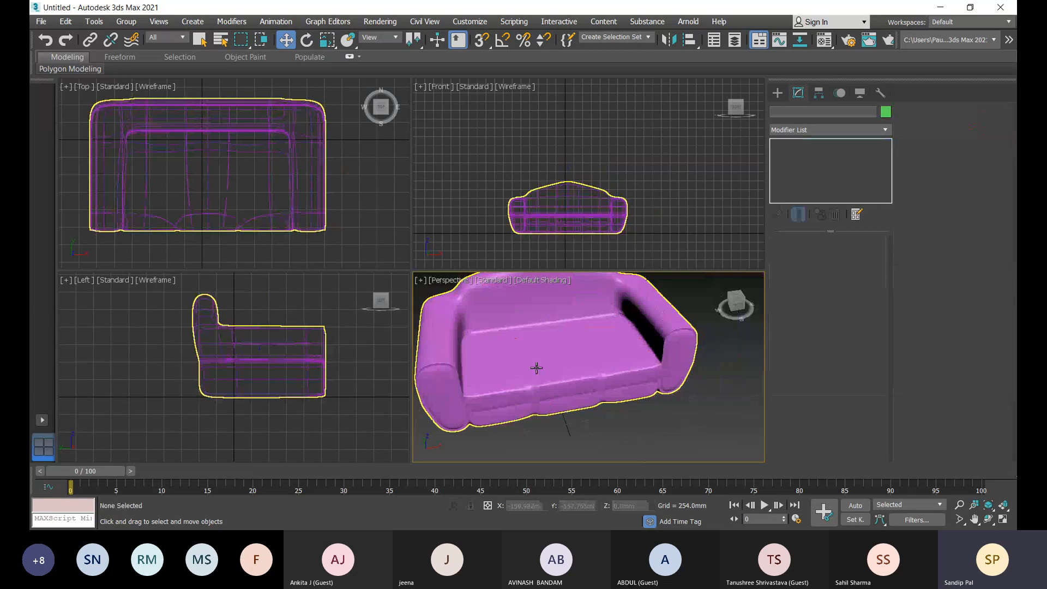
{"action": "mouse_move", "coordinate": [536, 367]}
{"action": "middle_mouse_down", "text": "alt"}
{"action": "mouse_move", "coordinate": [551, 381]}
{"action": "mouse_move", "coordinate": [548, 354]}
{"action": "middle_mouse_up", "text": "alt"}
{"action": "scroll", "coordinate": [520, 353], "scroll_direction": "up", "scroll_amount": 5}
{"action": "scroll", "coordinate": [520, 359], "scroll_direction": "down", "scroll_amount": 6}
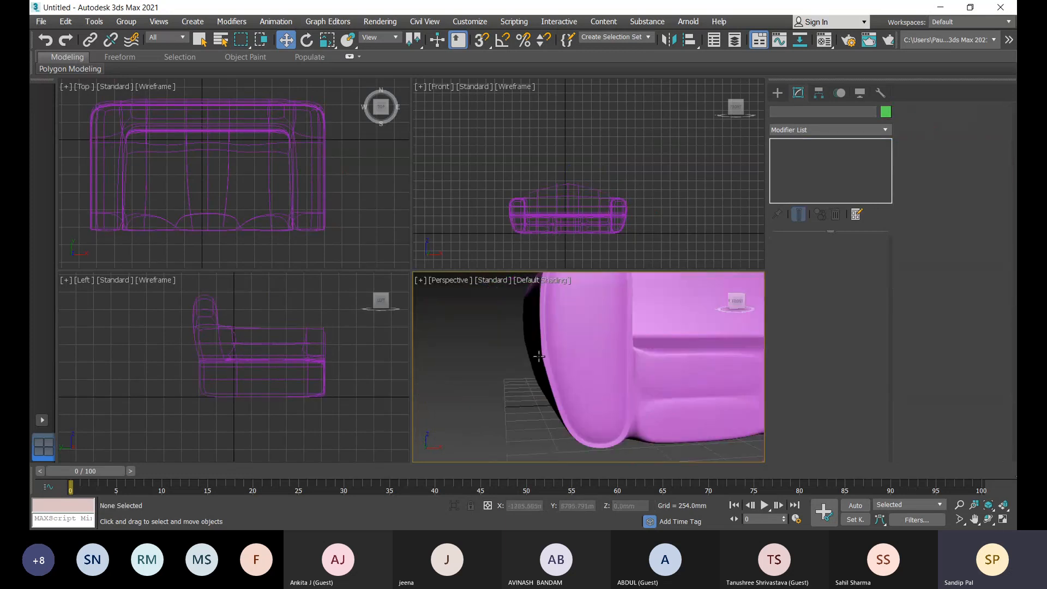
{"action": "middle_click_drag", "start_coordinate": [612, 362], "coordinate": [573, 391]}
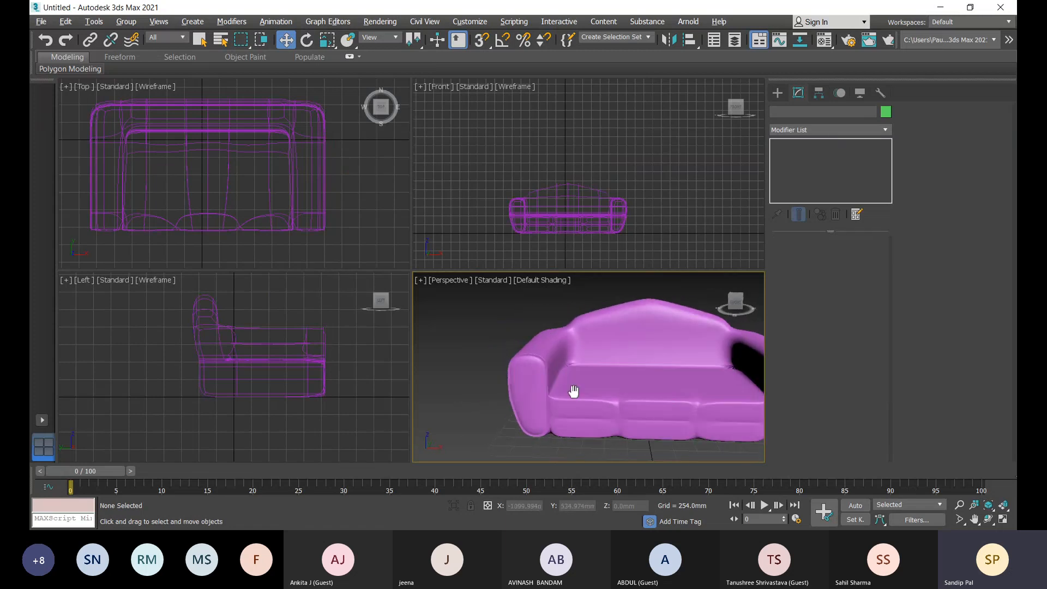
{"action": "scroll", "coordinate": [525, 395], "scroll_direction": "up", "scroll_amount": 4}
{"action": "scroll", "coordinate": [513, 415], "scroll_direction": "up", "scroll_amount": 2}
{"action": "scroll", "coordinate": [503, 402], "scroll_direction": "down", "scroll_amount": 2}
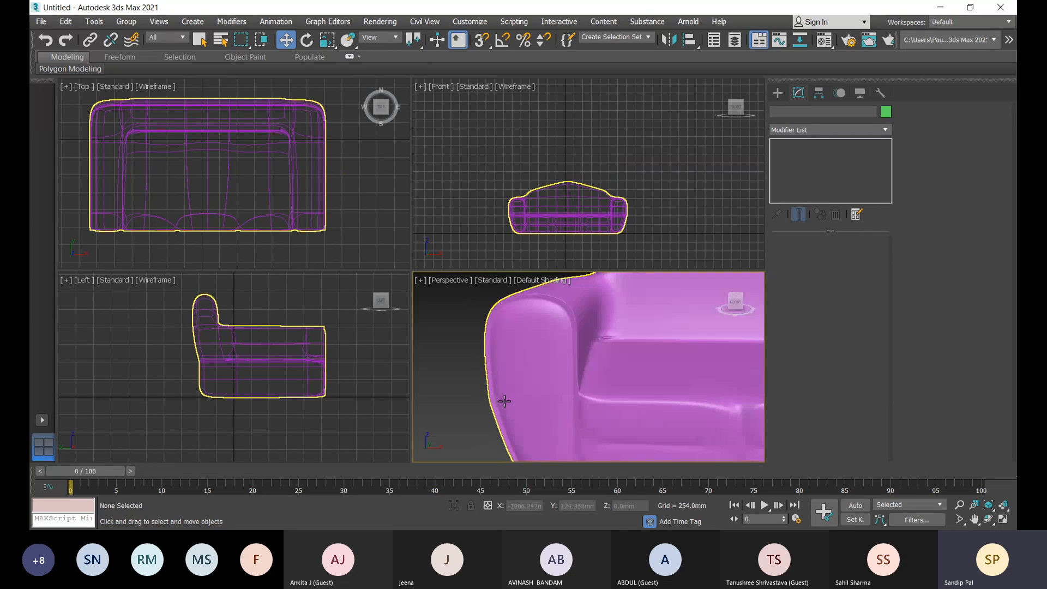
{"action": "scroll", "coordinate": [593, 397], "scroll_direction": "up", "scroll_amount": 2}
{"action": "scroll", "coordinate": [574, 391], "scroll_direction": "down", "scroll_amount": 3}
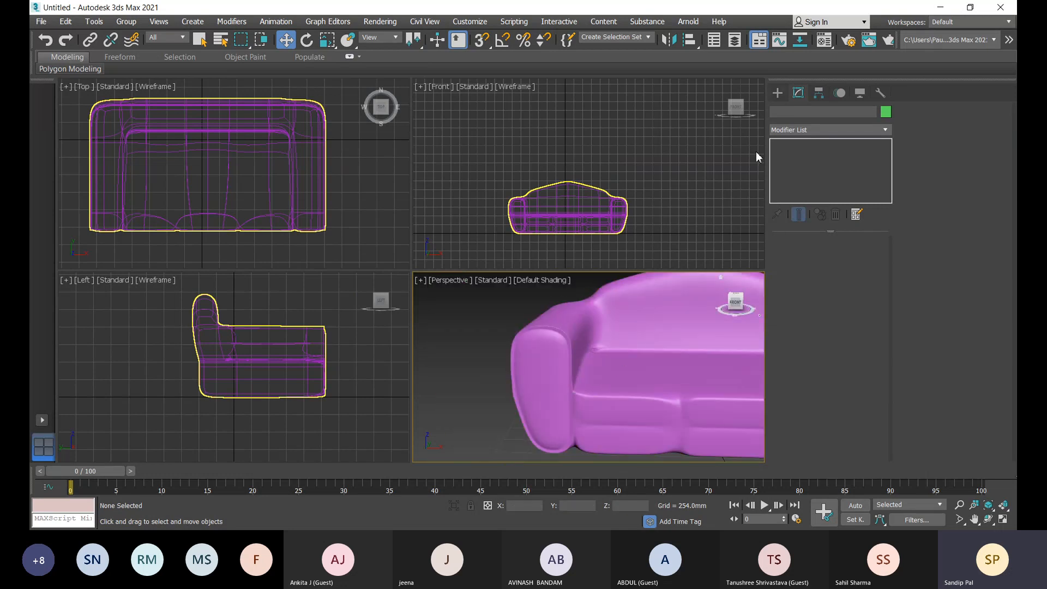
At the Editable Poly edge level, select the three seat-backrest crease edges plus the crease edge between seat and armrest
{"action": "left_click", "coordinate": [642, 410]}
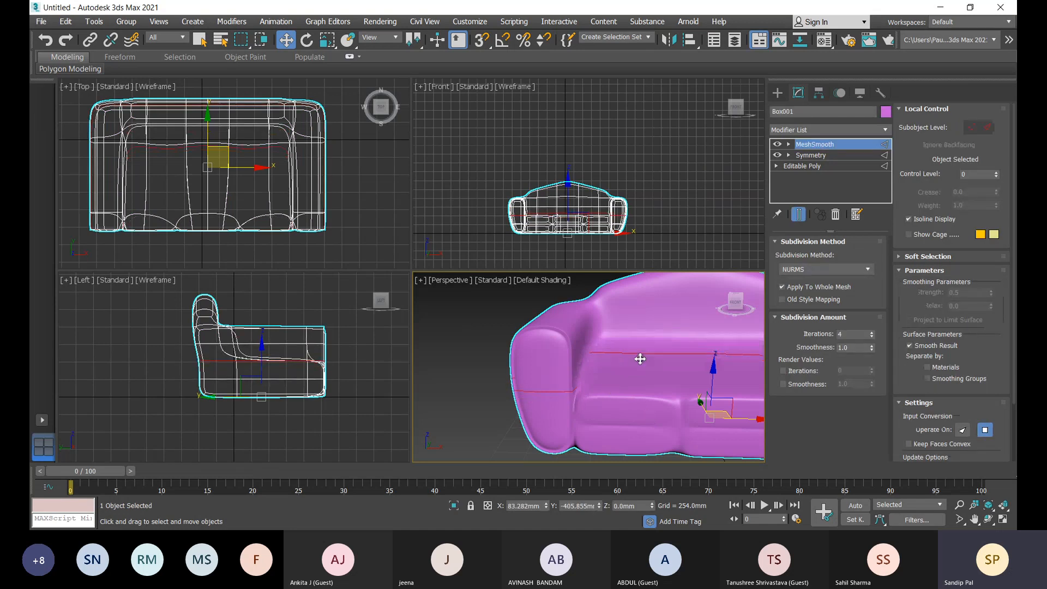
{"action": "middle_click_drag", "start_coordinate": [622, 370], "coordinate": [552, 398]}
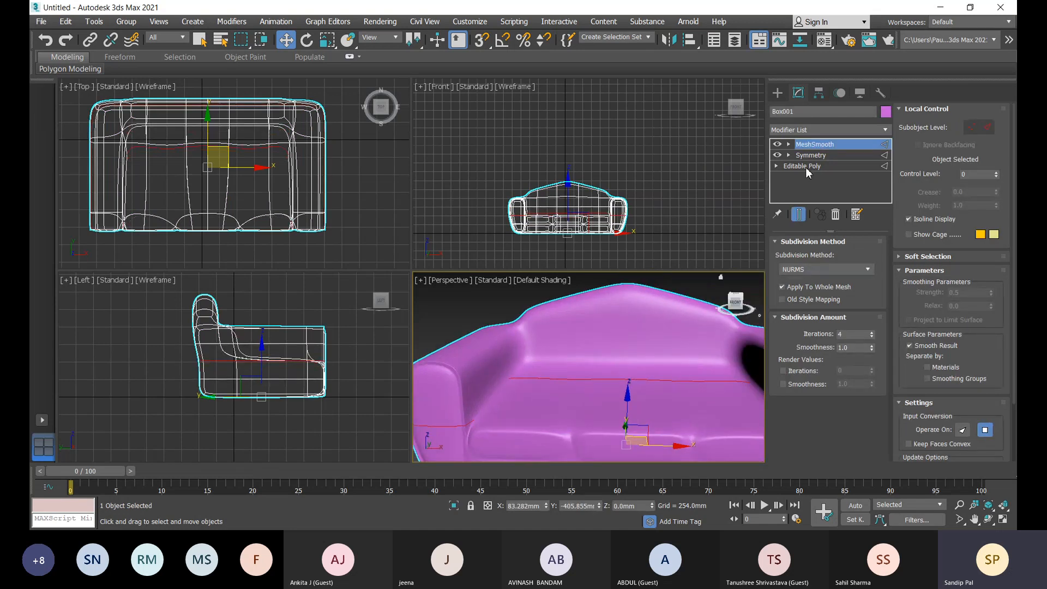
{"action": "left_click", "coordinate": [806, 165]}
{"action": "key", "text": "2"}
{"action": "middle_click_drag", "start_coordinate": [629, 402], "coordinate": [542, 351], "text": "alt"}
{"action": "left_click", "coordinate": [536, 349]}
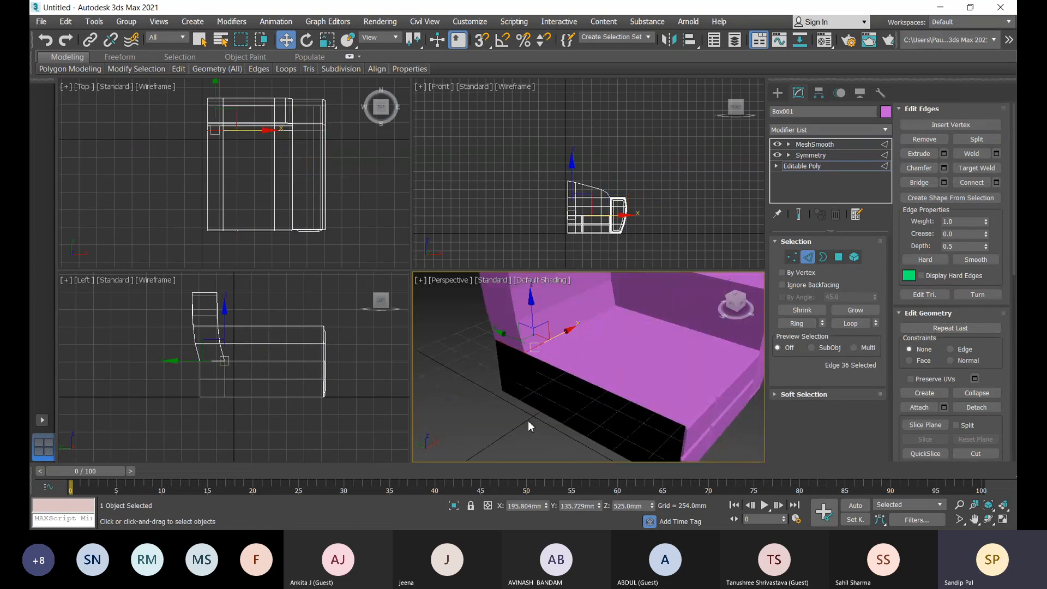
{"action": "scroll", "coordinate": [495, 420], "scroll_direction": "up", "scroll_amount": 5}
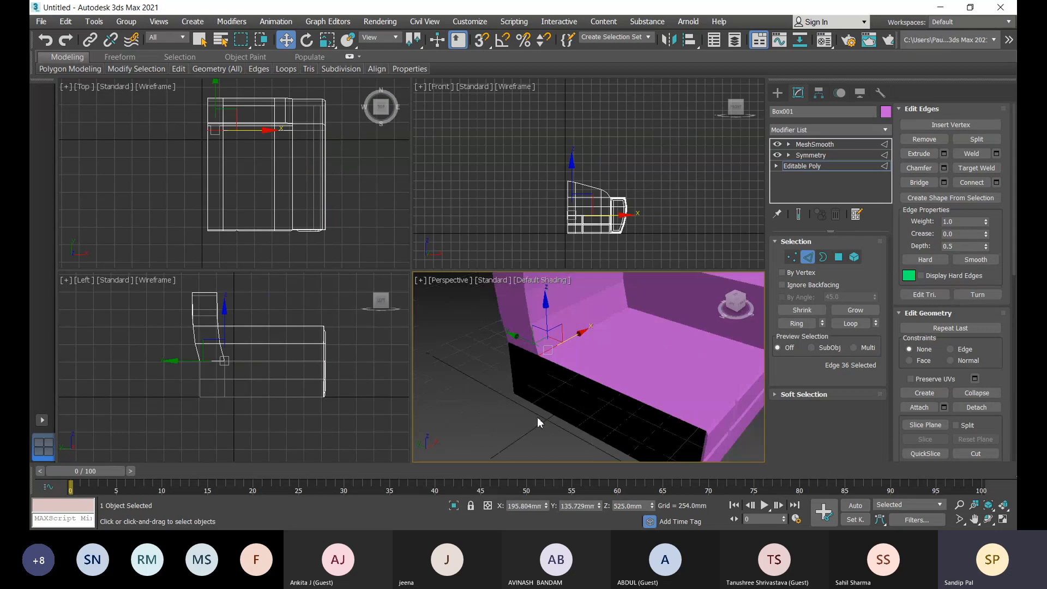
{"action": "left_click", "coordinate": [553, 354], "text": "ctrl"}
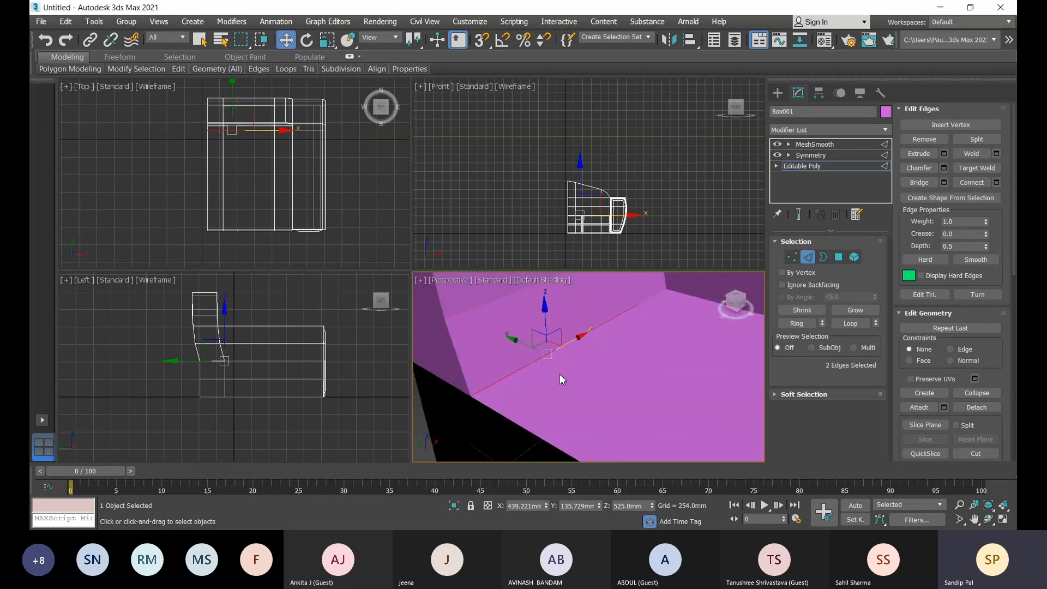
{"action": "left_click", "coordinate": [654, 298], "text": "ctrl"}
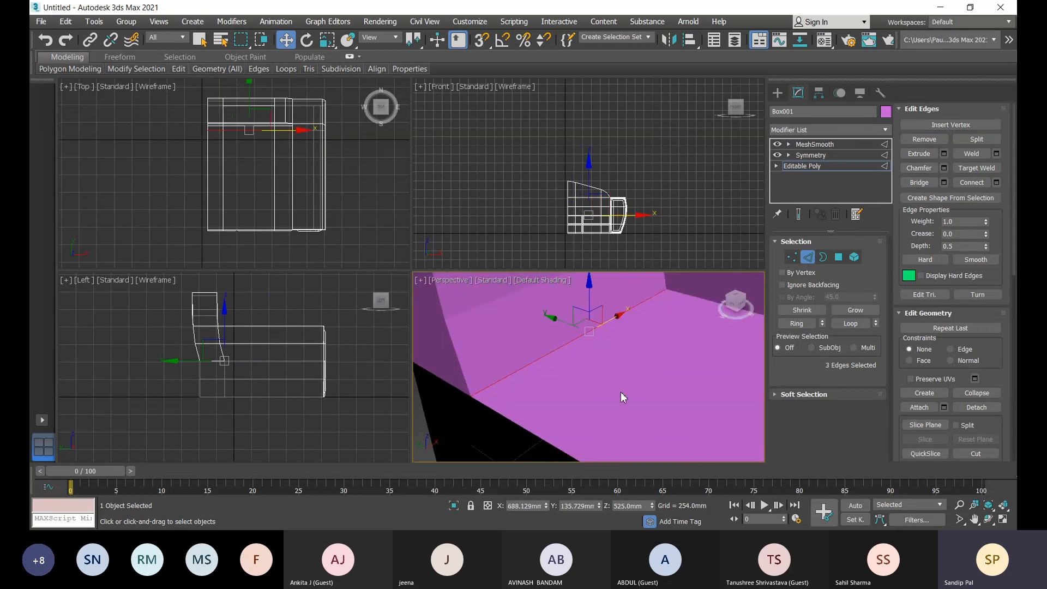
{"action": "middle_click_drag", "start_coordinate": [603, 391], "coordinate": [603, 327], "text": "alt"}
{"action": "left_click", "coordinate": [593, 347], "text": "ctrl"}
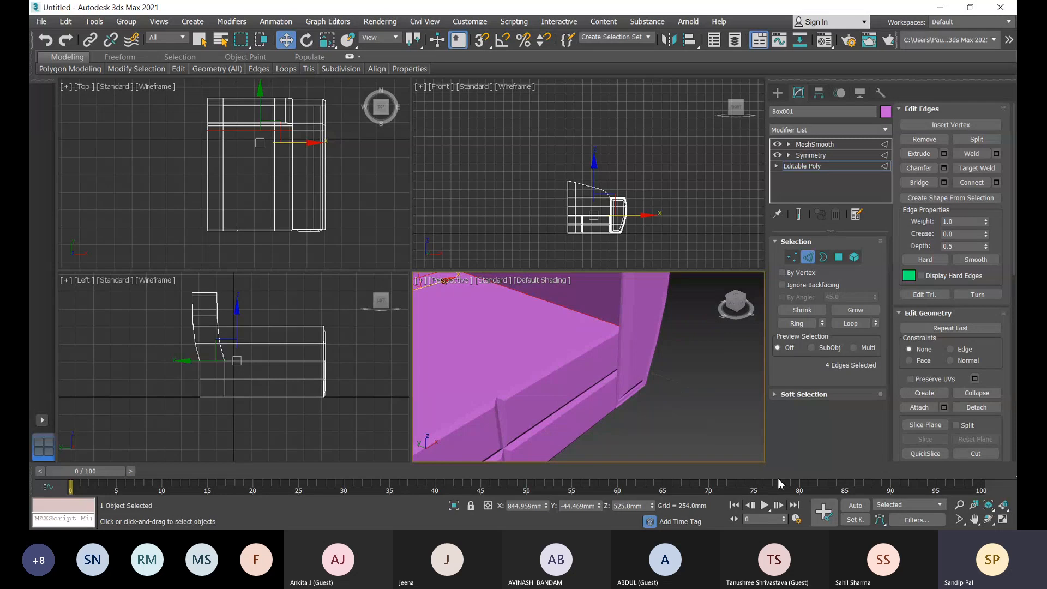
Chamfer the four selected seat crease edges by 50 mm with 3 segments and an edge depth of 0.505
{"action": "left_click", "coordinate": [945, 169]}
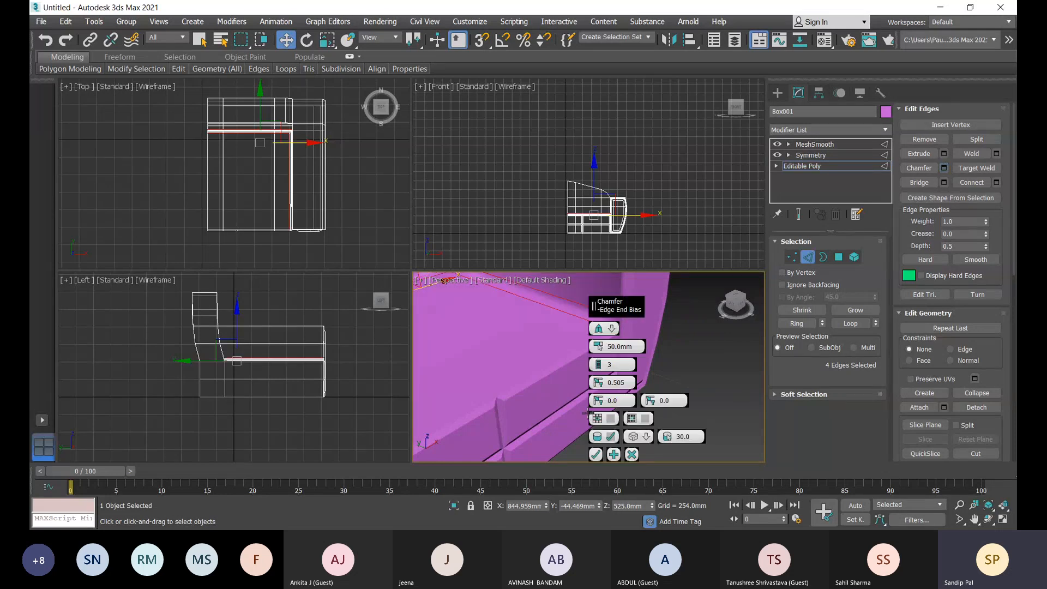
{"action": "middle_click_drag", "start_coordinate": [539, 418], "coordinate": [570, 377], "text": "alt"}
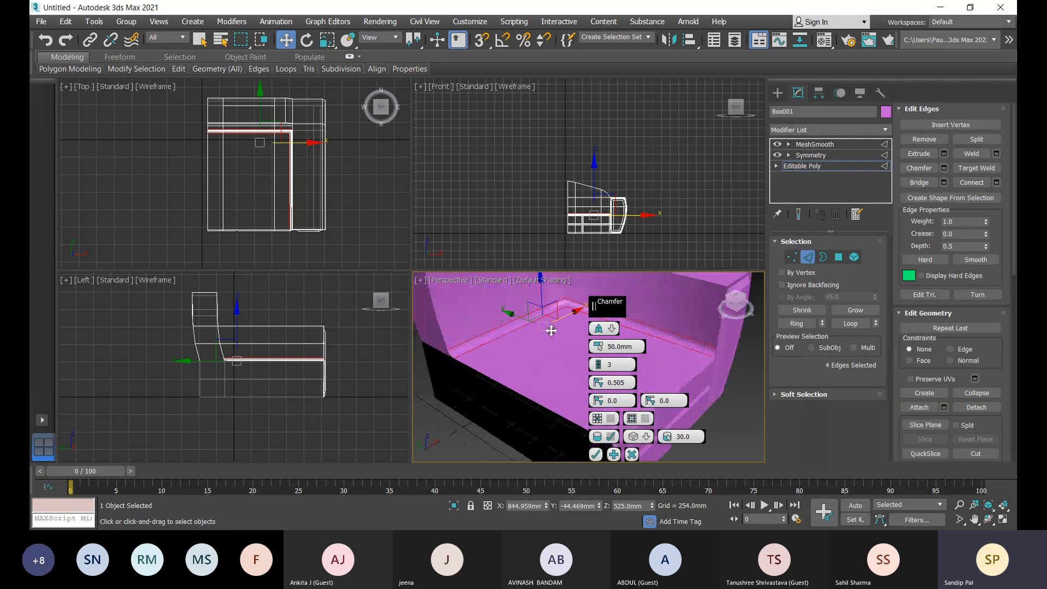
{"action": "left_click", "coordinate": [595, 455]}
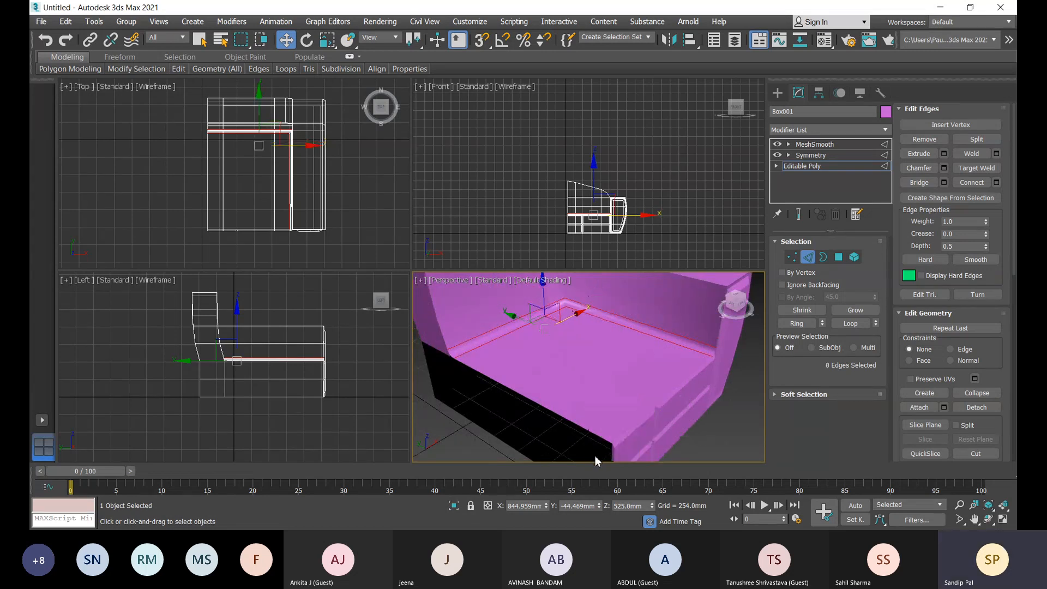
Return to the MeshSmooth level and examine the smoothed crease around the seat, backrest and armrests
{"action": "left_click", "coordinate": [813, 144]}
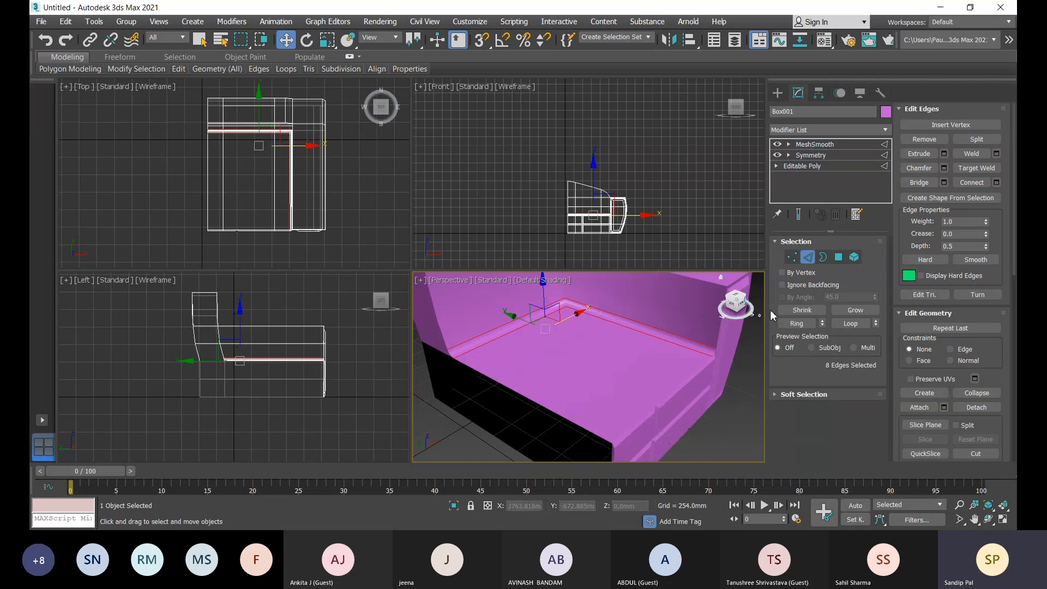
{"action": "scroll", "coordinate": [629, 384], "scroll_direction": "down", "scroll_amount": 3}
{"action": "middle_click_drag", "start_coordinate": [629, 384], "coordinate": [518, 371], "text": "alt"}
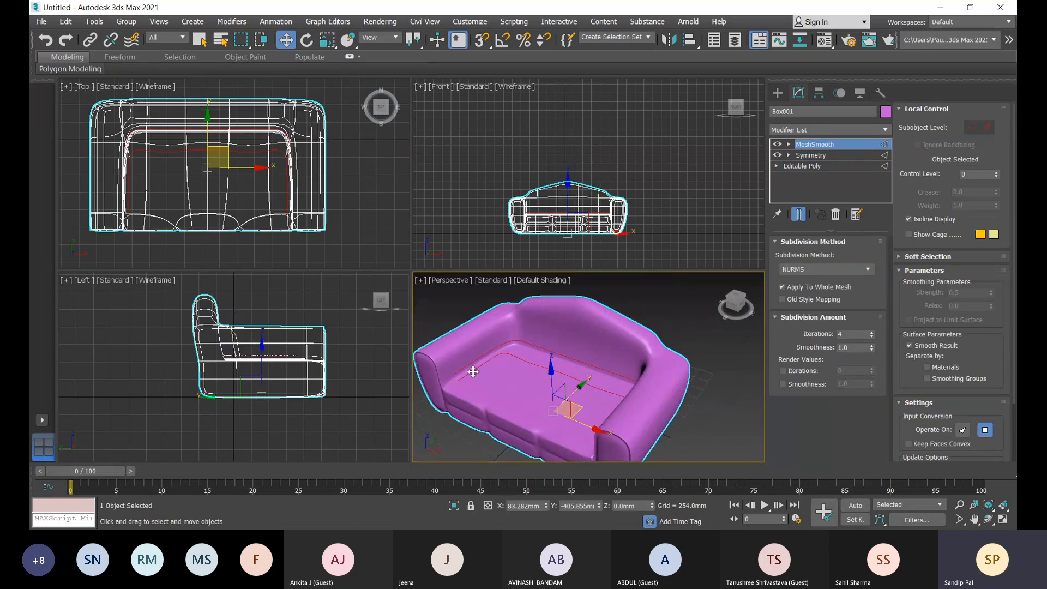
{"action": "scroll", "coordinate": [639, 339], "scroll_direction": "up", "scroll_amount": 5}
{"action": "middle_click_drag", "start_coordinate": [584, 368], "coordinate": [603, 363], "text": "alt"}
{"action": "scroll", "coordinate": [601, 342], "scroll_direction": "down", "scroll_amount": 5}
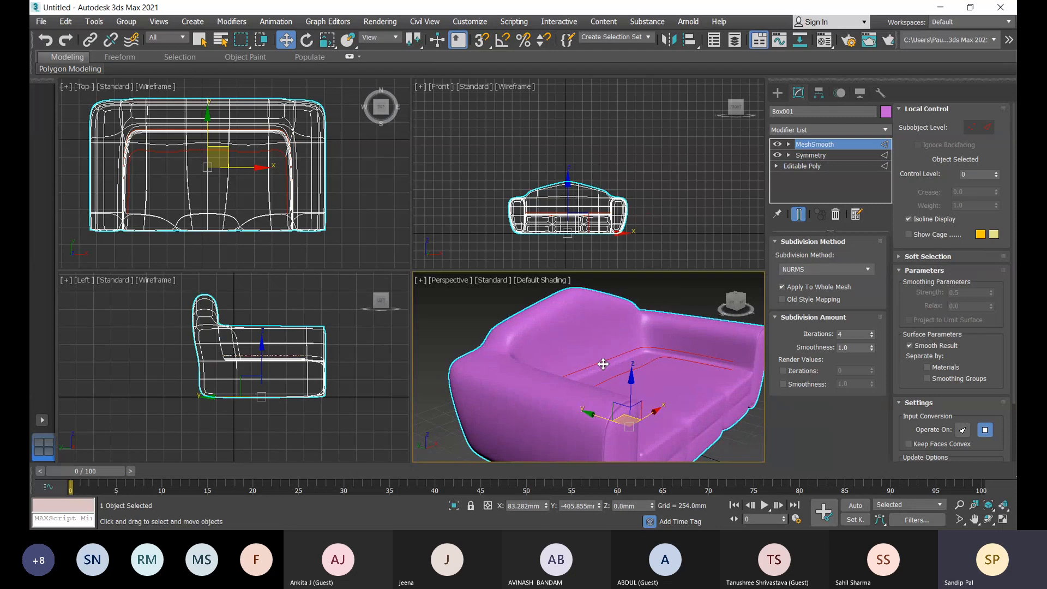
At the Editable Poly vertex level, select the middle vertices on the backrest's front face nearest the symmetry plane
{"action": "left_click", "coordinate": [800, 165]}
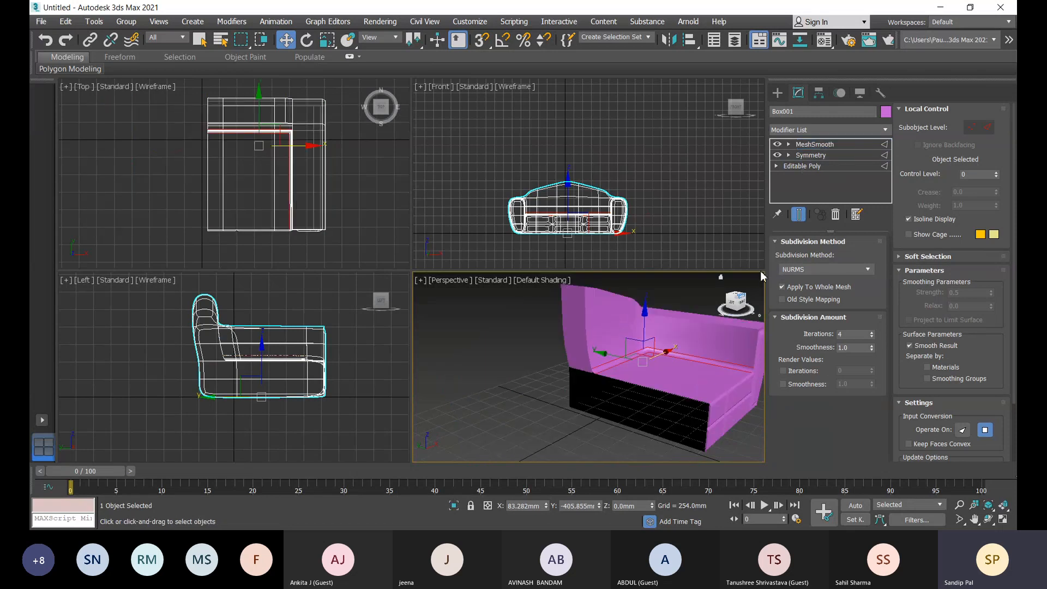
{"action": "left_click", "coordinate": [592, 327]}
{"action": "middle_click_drag", "start_coordinate": [629, 368], "coordinate": [640, 360], "text": "alt"}
{"action": "key", "text": "1"}
{"action": "scroll", "coordinate": [604, 332], "scroll_direction": "up", "scroll_amount": 2}
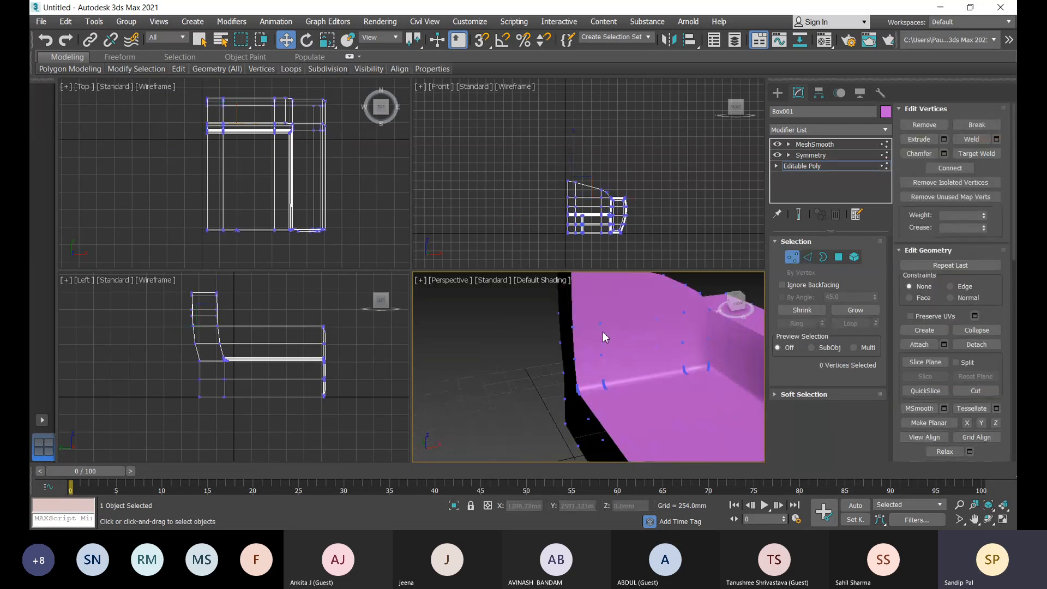
{"action": "middle_click_drag", "start_coordinate": [602, 328], "coordinate": [546, 326], "text": "alt"}
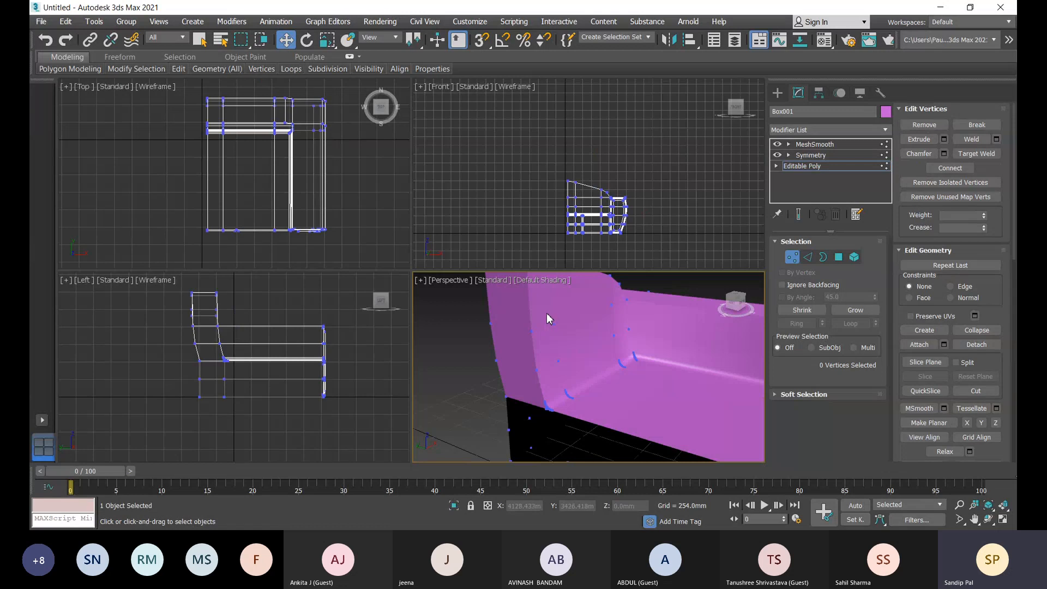
{"action": "left_click_drag", "start_coordinate": [547, 313], "coordinate": [581, 371]}
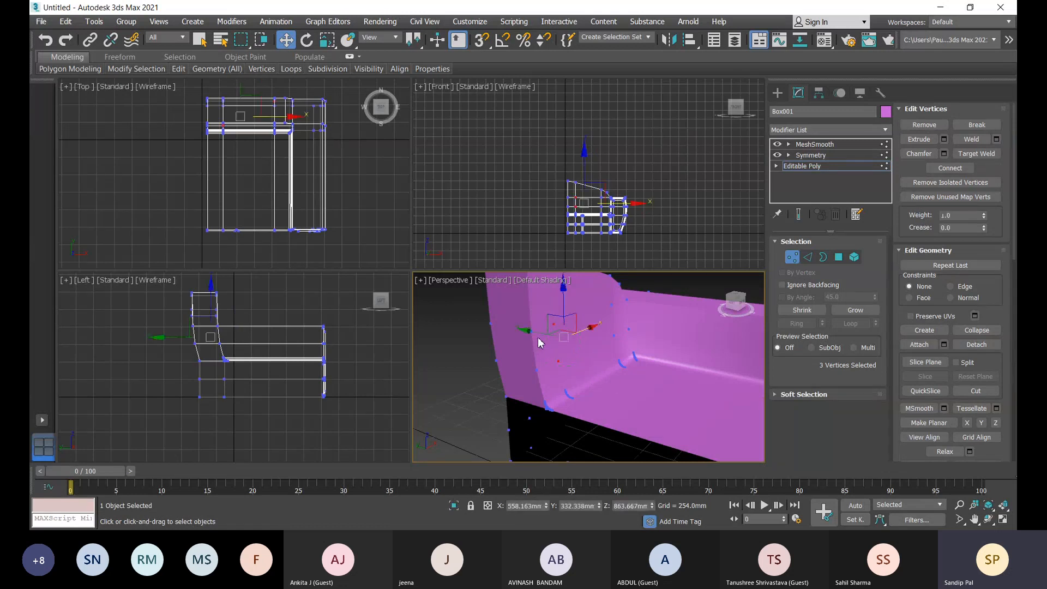
Try moving two groups of backrest vertices forward along the Y axis, and undo these moves
{"action": "left_click_drag", "start_coordinate": [533, 330], "coordinate": [547, 334]}
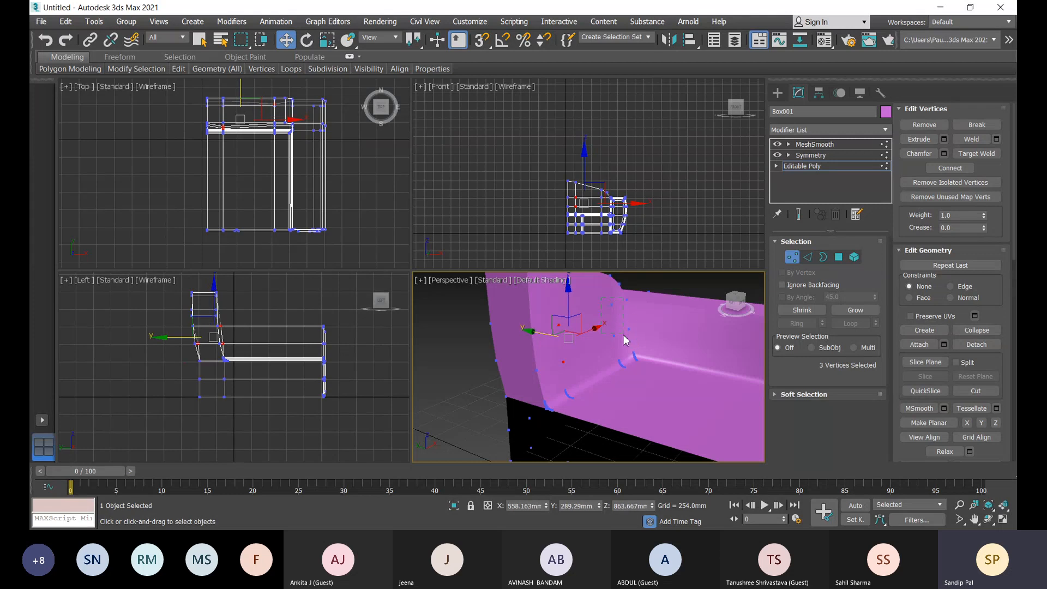
{"action": "left_click", "coordinate": [625, 344], "text": "ctrl"}
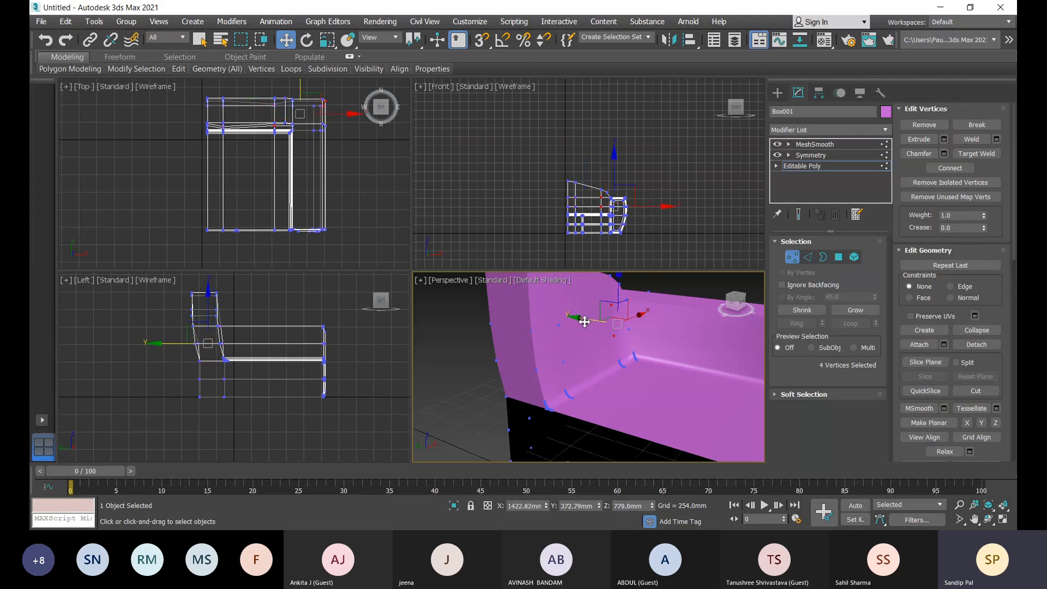
{"action": "left_click_drag", "start_coordinate": [586, 320], "coordinate": [591, 324]}
{"action": "middle_click_drag", "start_coordinate": [610, 404], "coordinate": [538, 402], "text": "alt"}
{"action": "left_click_drag", "start_coordinate": [553, 406], "coordinate": [592, 406]}
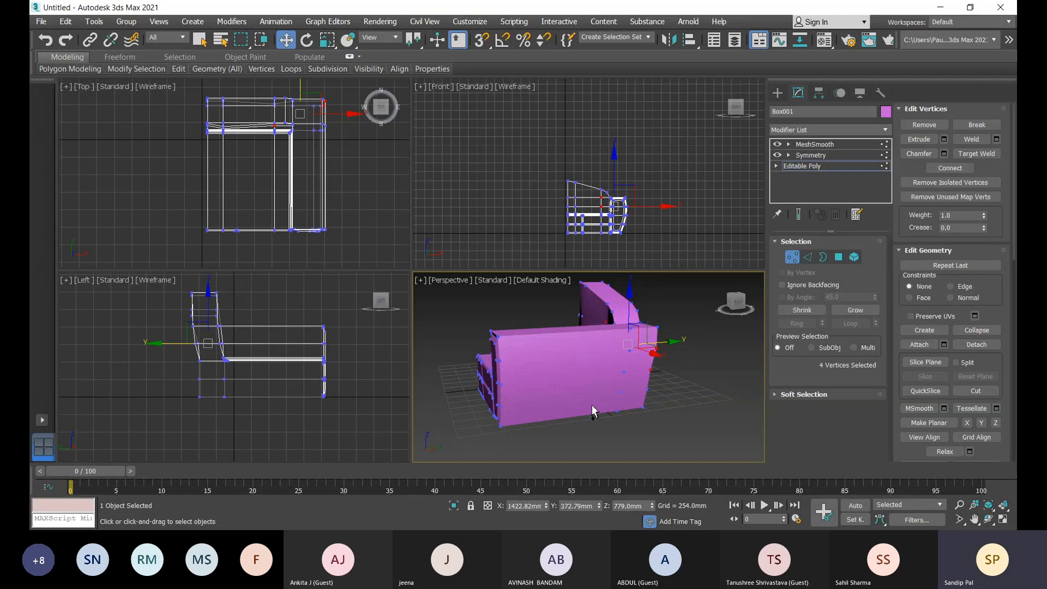
{"action": "key", "text": "ctrl+z"}
{"action": "key", "text": "ctrl+z"}
{"action": "key", "text": "ctrl+z"}
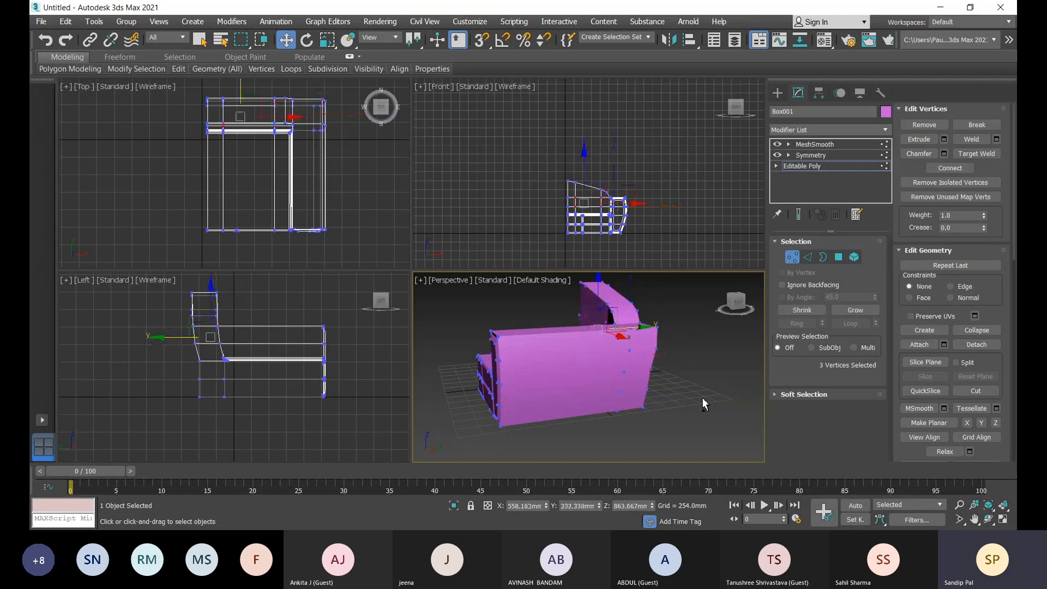
Reduce the selection to the two front-face backrest vertices nearest the symmetry plane and move them forward along Y by about 53 mm
{"action": "middle_click_drag", "start_coordinate": [699, 402], "coordinate": [636, 420], "text": "alt"}
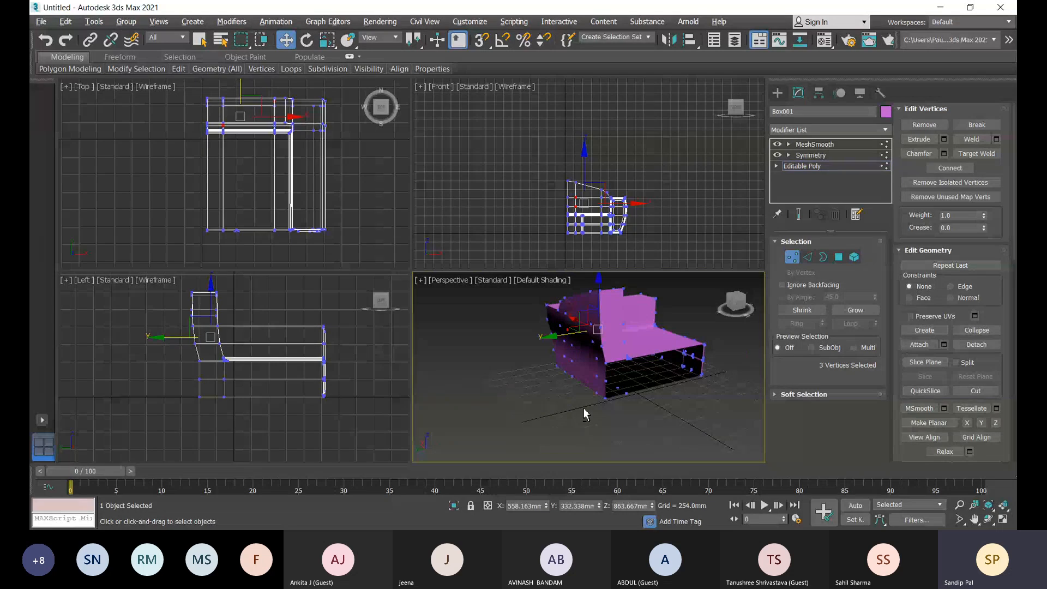
{"action": "key", "text": "ctrl+z"}
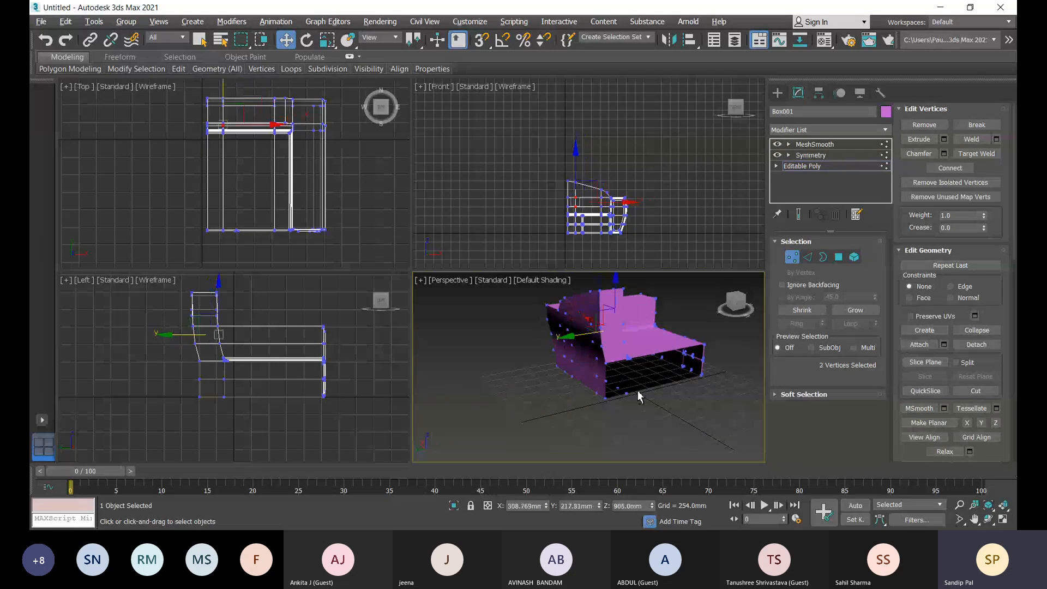
{"action": "middle_click_drag", "start_coordinate": [637, 390], "coordinate": [649, 350], "text": "alt"}
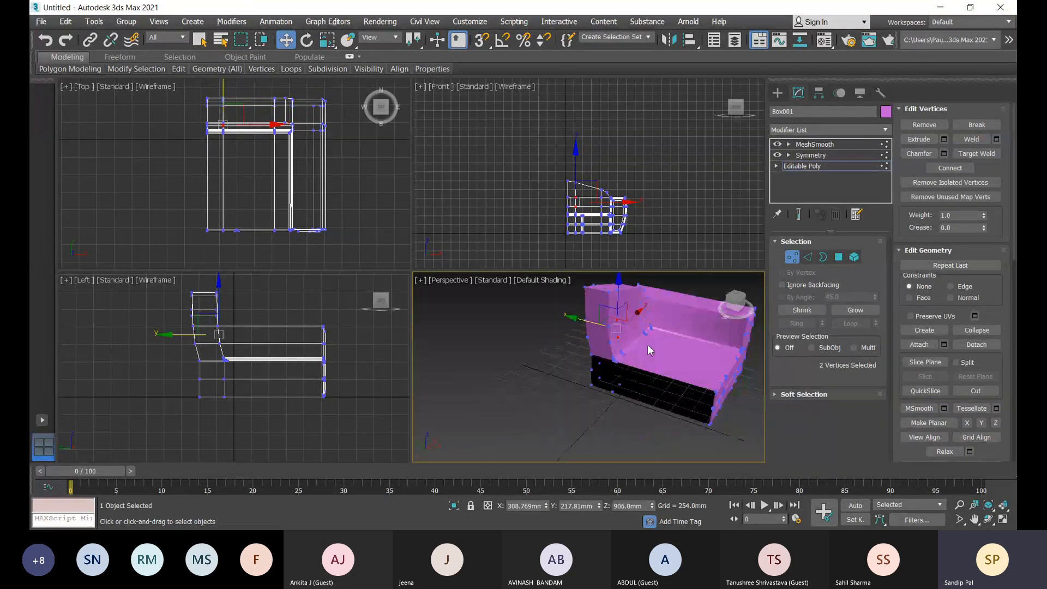
{"action": "scroll", "coordinate": [649, 351], "scroll_direction": "up", "scroll_amount": 5}
{"action": "left_click_drag", "start_coordinate": [514, 362], "coordinate": [528, 366]}
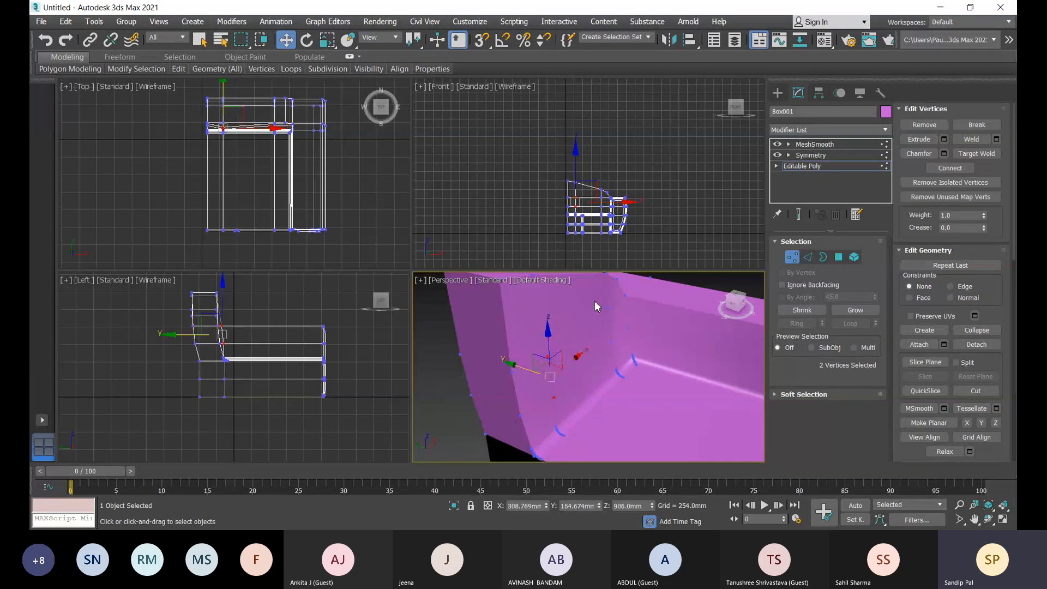
Select the two front-face backrest vertices nearest the armrest and move them forward along Y by about 25 mm
{"action": "left_click_drag", "start_coordinate": [595, 302], "coordinate": [618, 352]}
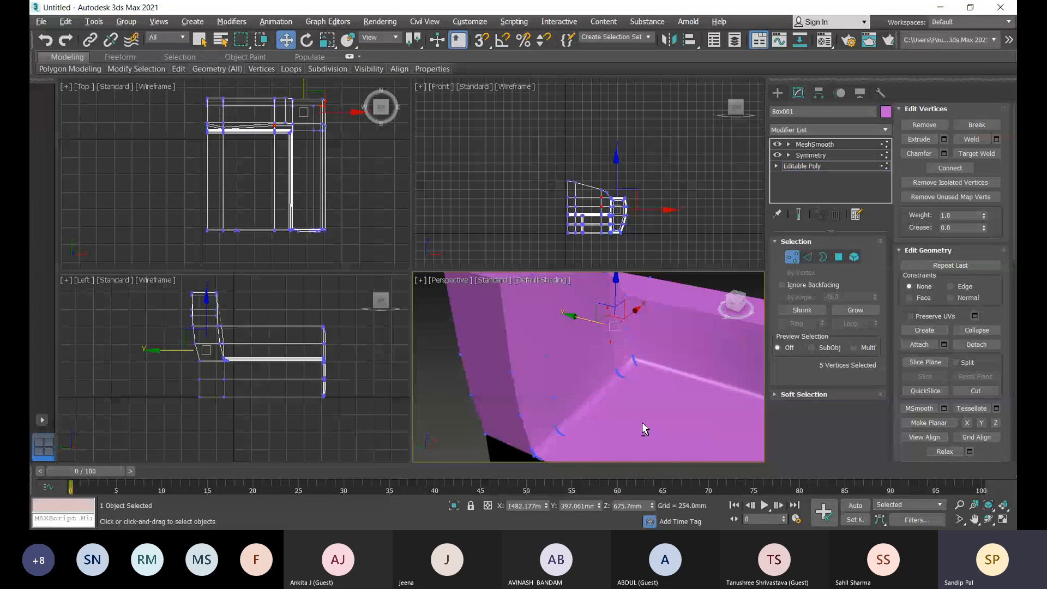
{"action": "middle_click_drag", "start_coordinate": [643, 422], "coordinate": [732, 420], "text": "alt"}
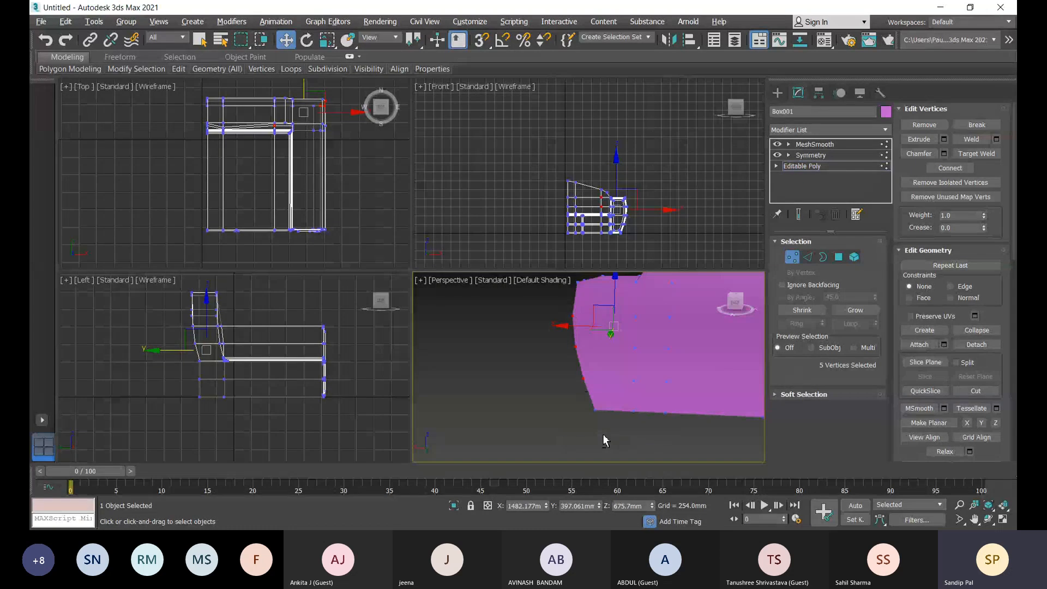
{"action": "left_click_drag", "start_coordinate": [608, 435], "coordinate": [560, 307], "text": "alt"}
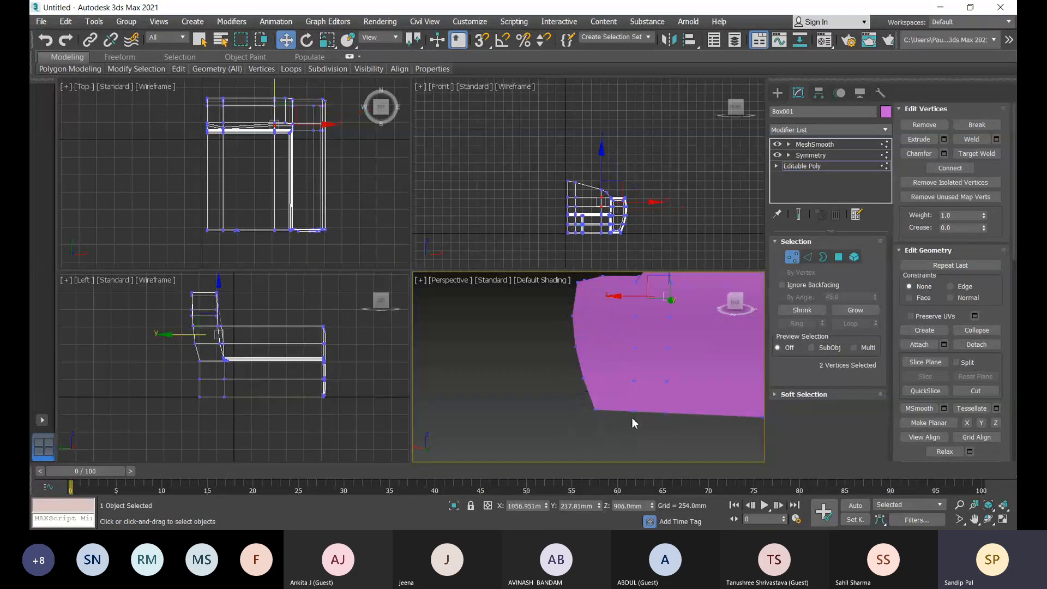
{"action": "scroll", "coordinate": [633, 418], "scroll_direction": "down", "scroll_amount": 5}
{"action": "middle_click_drag", "start_coordinate": [666, 430], "coordinate": [670, 400], "text": "alt"}
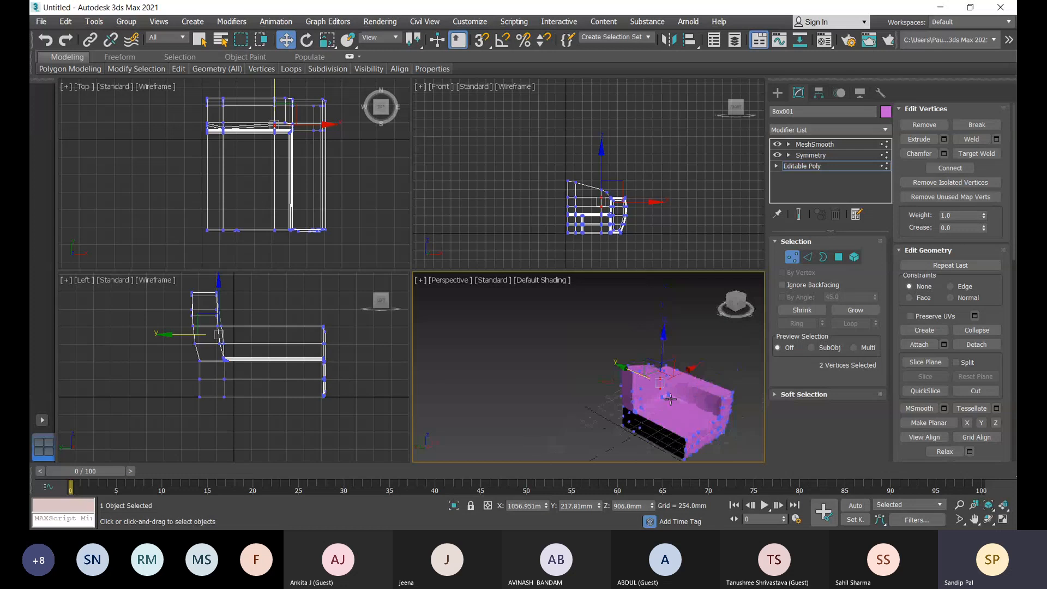
{"action": "scroll", "coordinate": [670, 399], "scroll_direction": "up", "scroll_amount": 6}
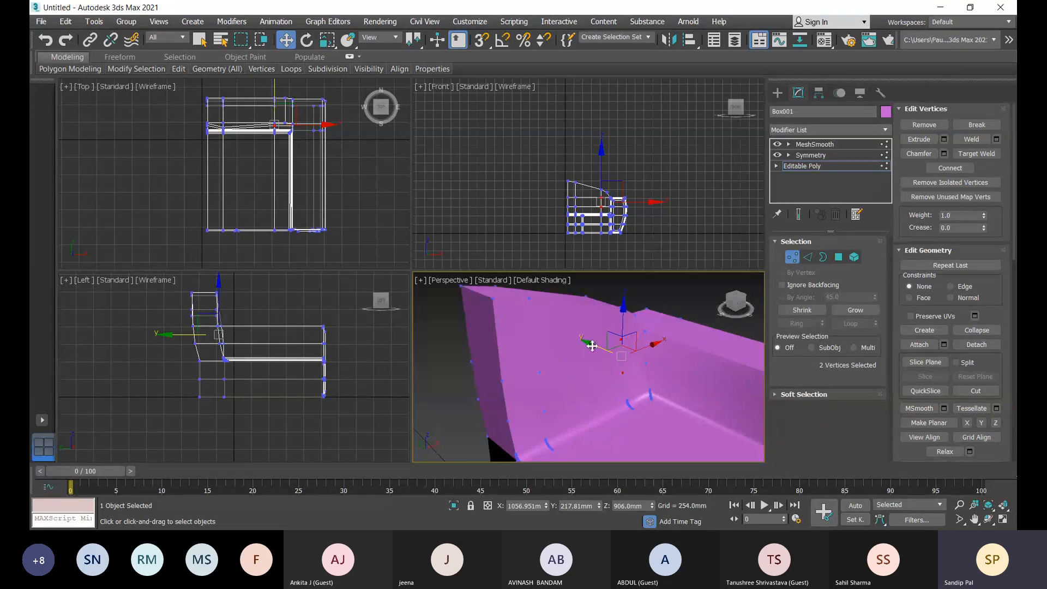
{"action": "left_click_drag", "start_coordinate": [592, 346], "coordinate": [597, 348]}
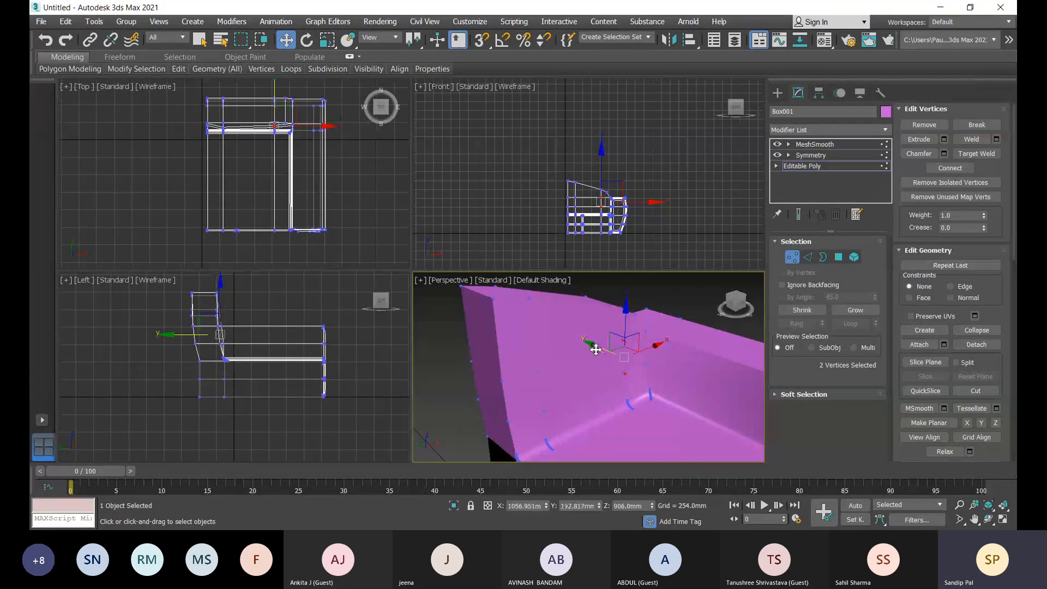
Return to the MeshSmooth level, deselect the sofa and examine the smoothed backrest and seat
{"action": "left_click", "coordinate": [828, 146]}
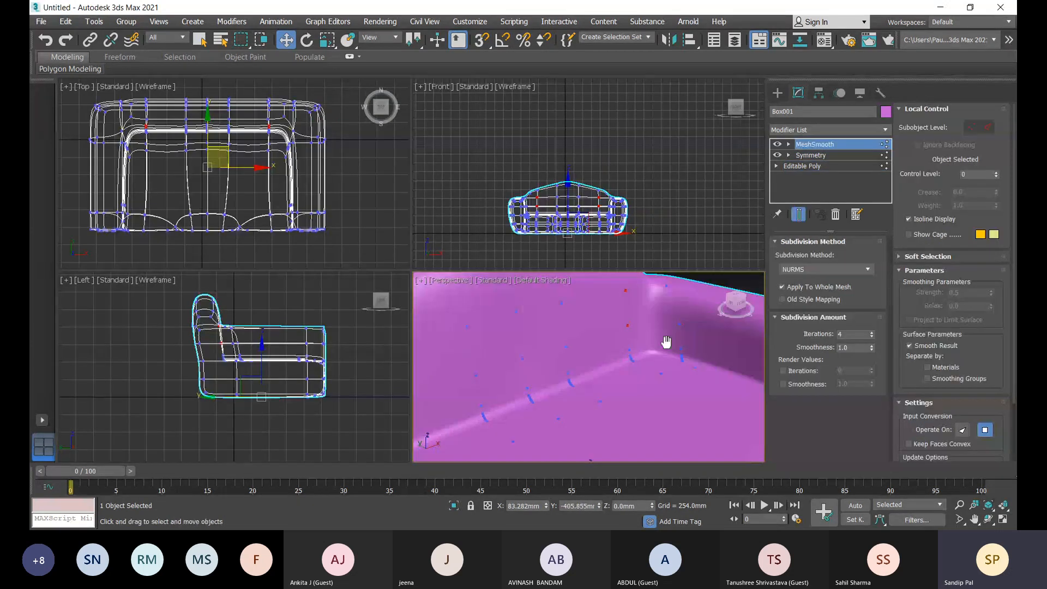
{"action": "middle_click_drag", "start_coordinate": [704, 333], "coordinate": [640, 347], "text": "alt"}
{"action": "middle_click_drag", "start_coordinate": [725, 348], "coordinate": [732, 358], "text": "alt"}
{"action": "left_click", "coordinate": [732, 359]}
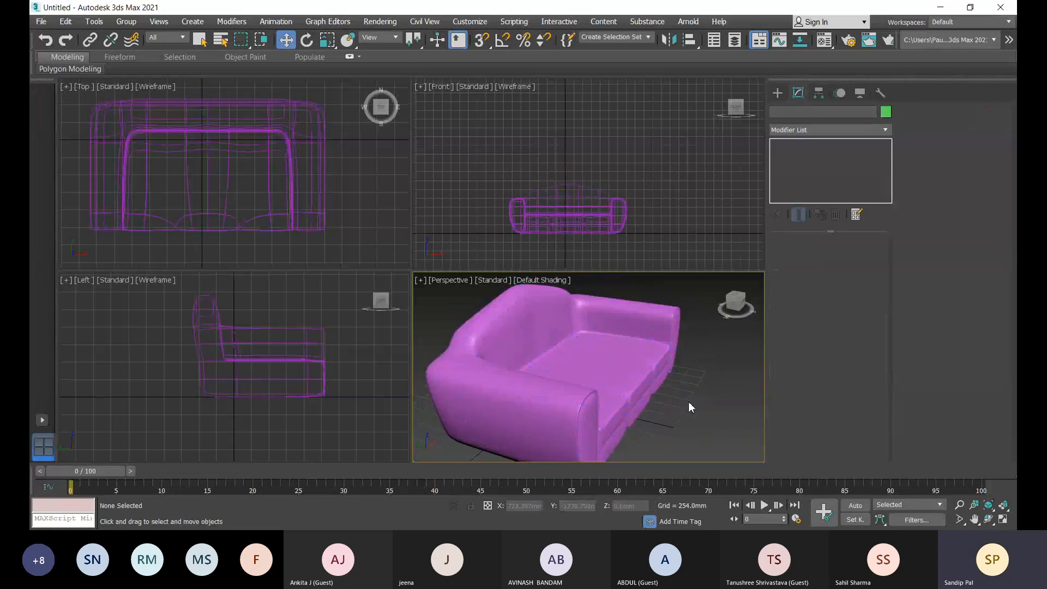
Reselect the sofa, try the Symmetry modifier's Y and Z mirror axes, and set the mirror axis back to X
{"action": "left_click", "coordinate": [637, 387]}
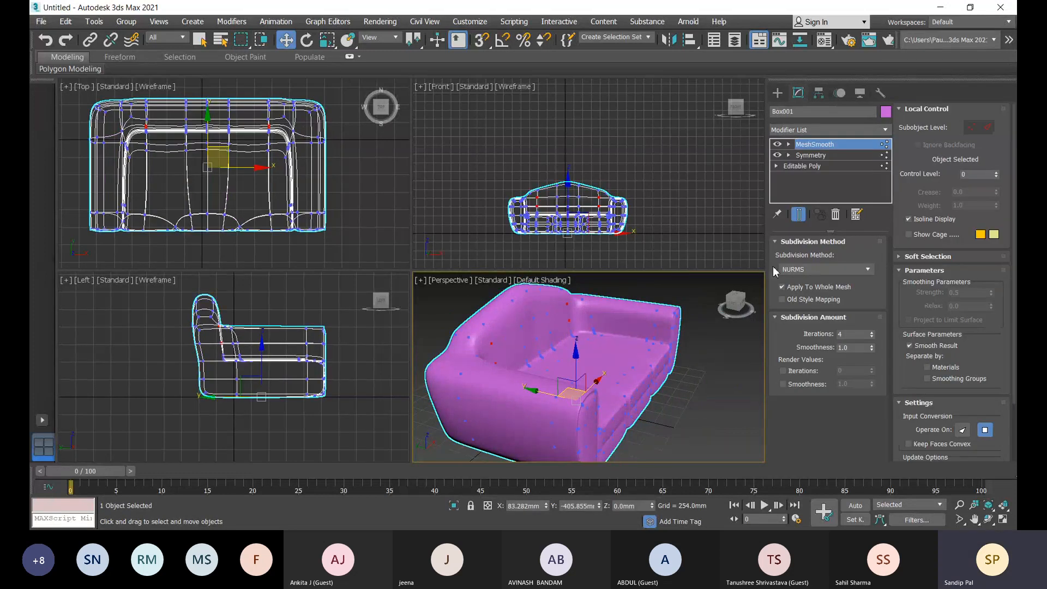
{"action": "left_click", "coordinate": [801, 182]}
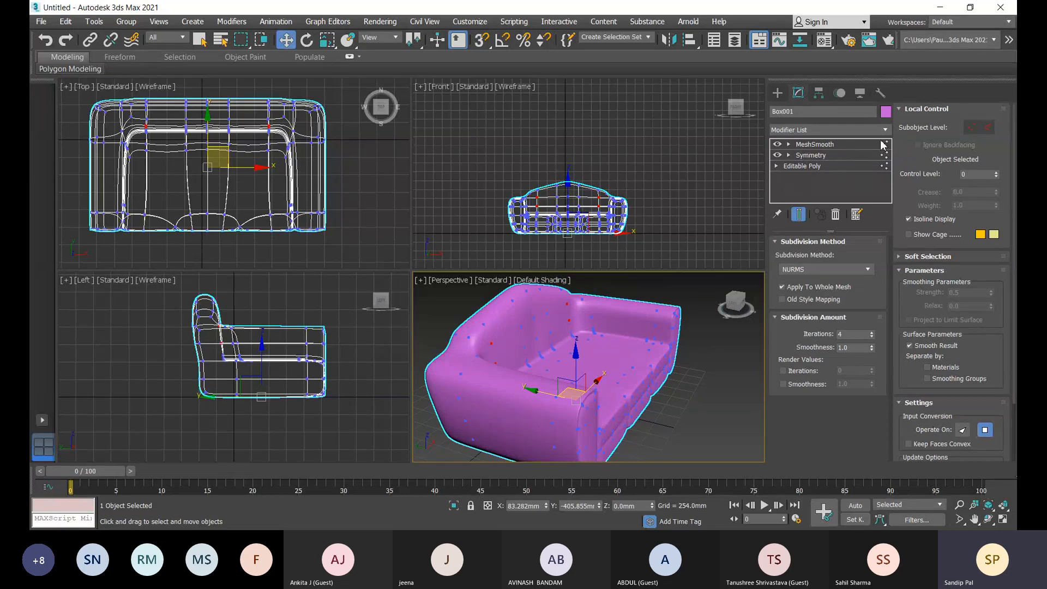
{"action": "right_click", "coordinate": [798, 185]}
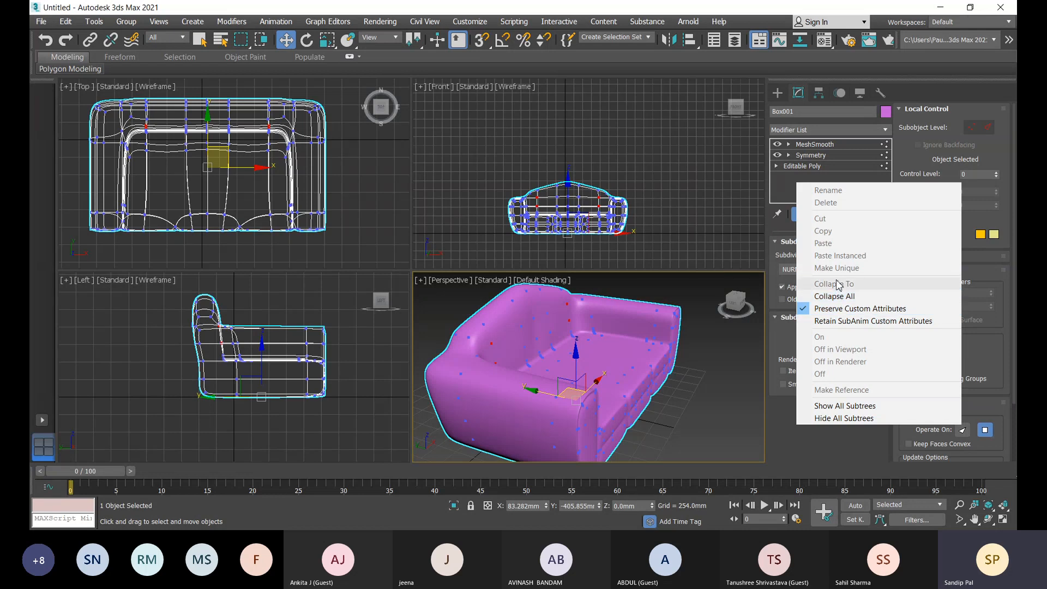
{"action": "left_click", "coordinate": [808, 158]}
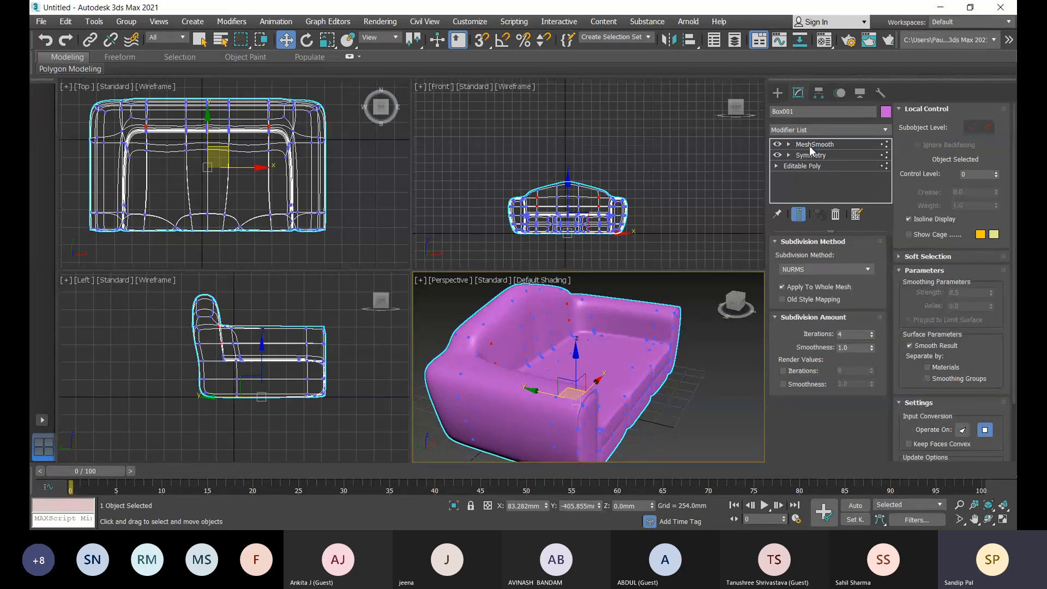
{"action": "left_click", "coordinate": [811, 155]}
{"action": "left_click", "coordinate": [821, 267]}
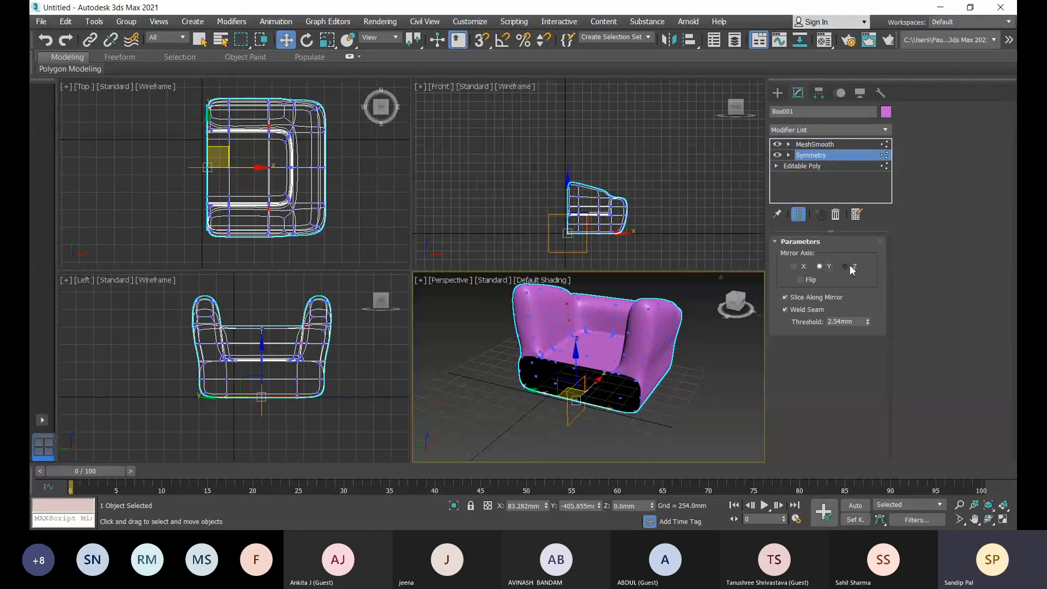
{"action": "left_click", "coordinate": [846, 267]}
{"action": "left_click", "coordinate": [794, 267]}
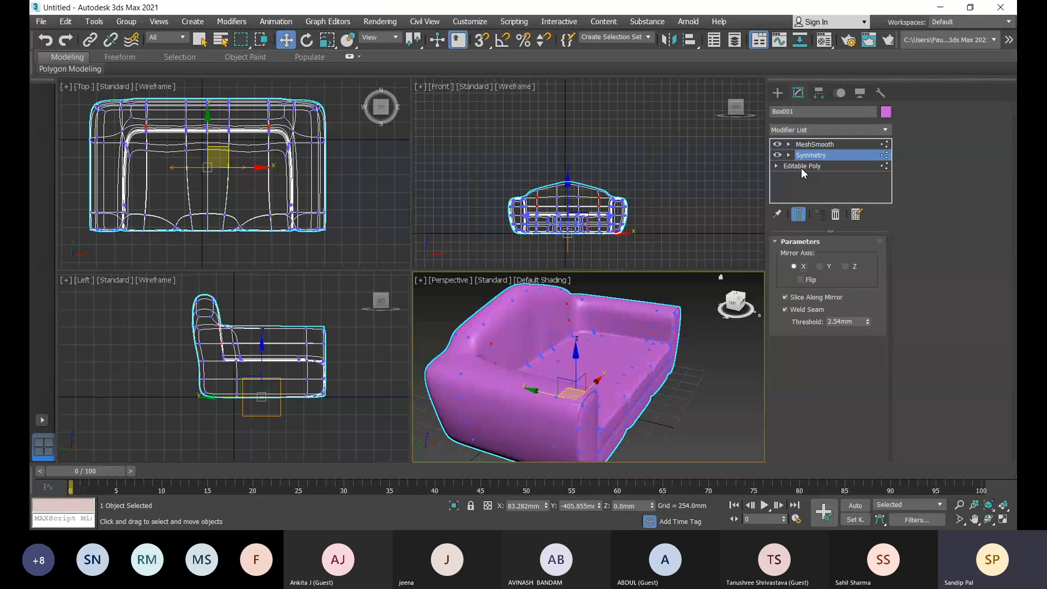
Try collapsing the sofa's whole modifier stack with a scene hold, show edged faces to check the mesh density, and undo the collapse
{"action": "right_click", "coordinate": [802, 187]}
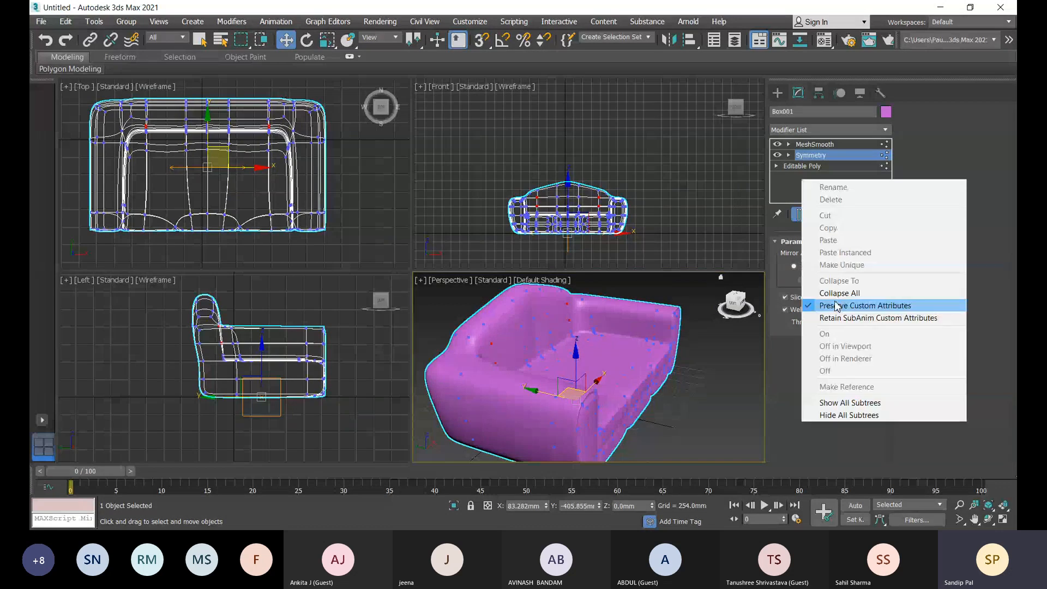
{"action": "left_click", "coordinate": [840, 294]}
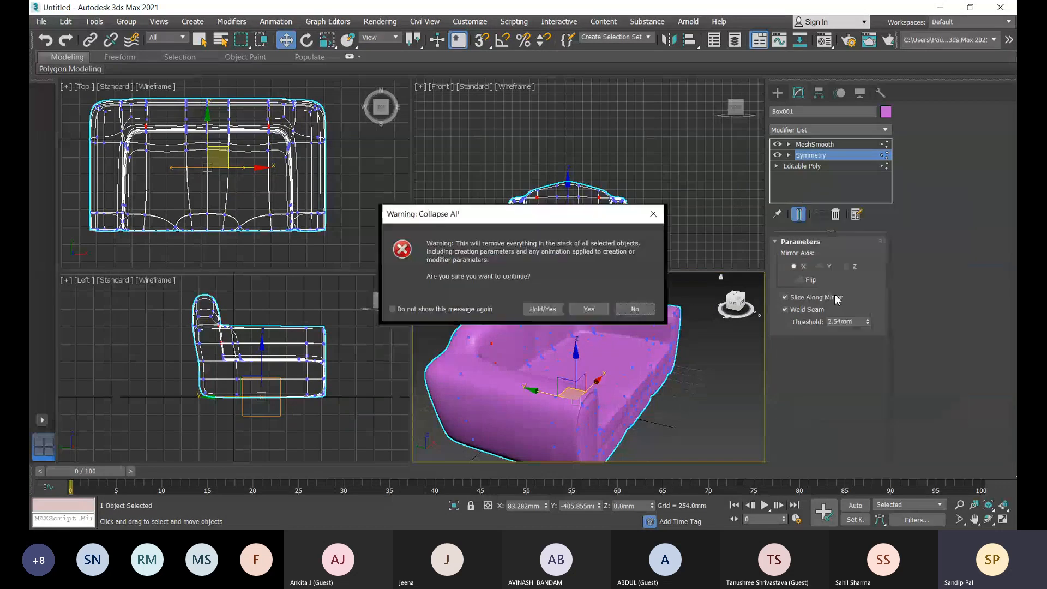
{"action": "left_click", "coordinate": [543, 309]}
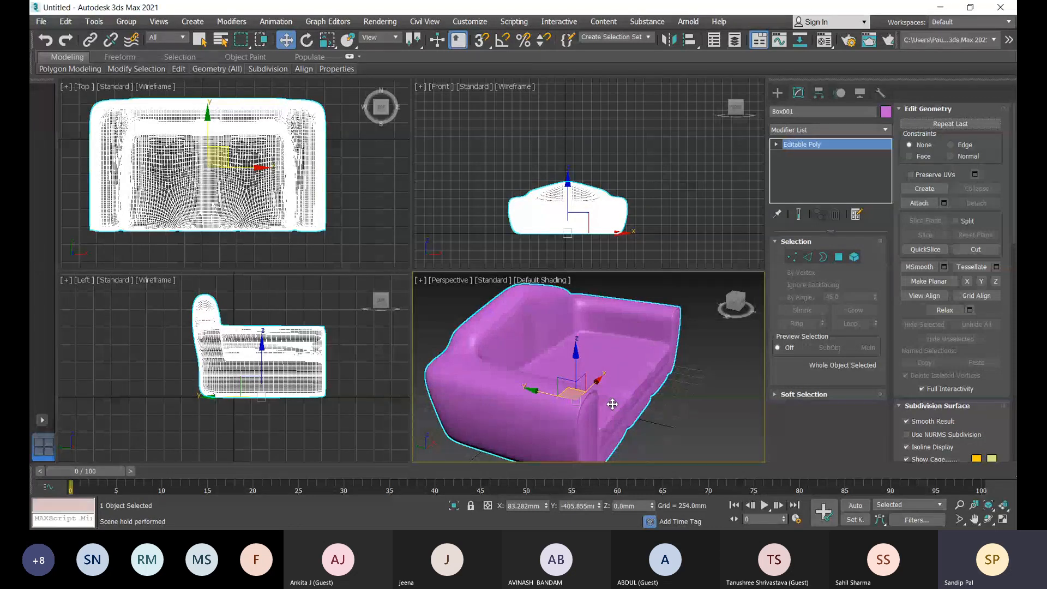
{"action": "key", "text": "F4"}
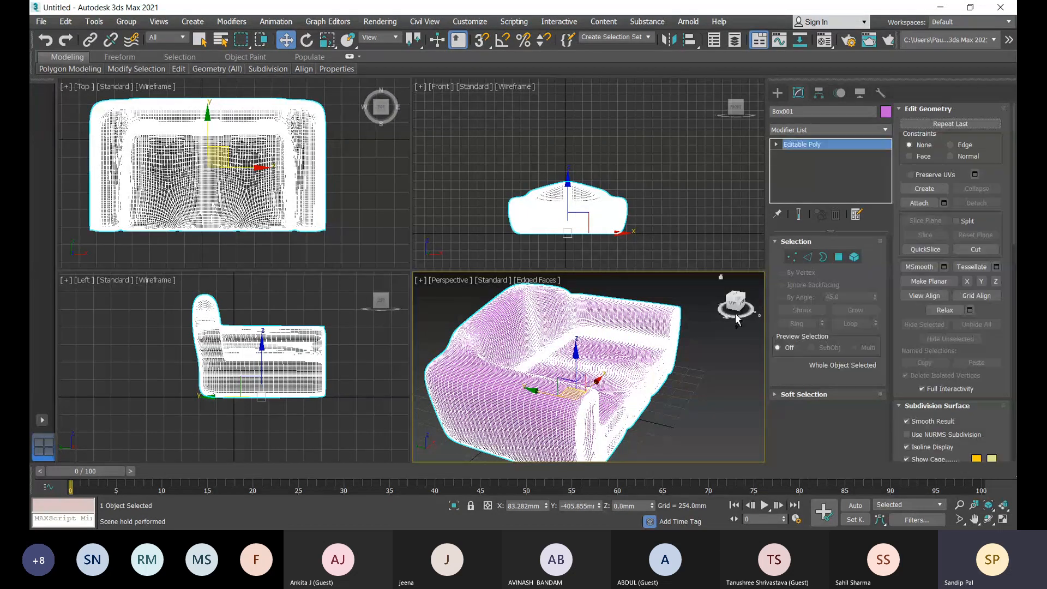
{"action": "key", "text": "ctrl+z"}
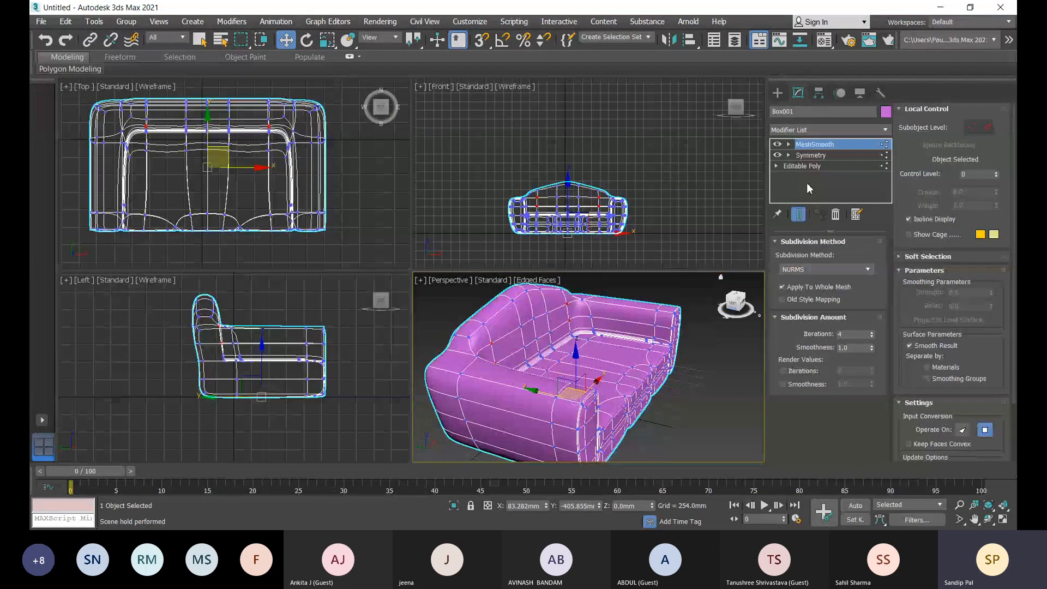
Collapse the sofa's Symmetry and MeshSmooth modifiers into a single Editable Poly without a scene hold
{"action": "right_click", "coordinate": [809, 188]}
{"action": "left_click", "coordinate": [845, 296]}
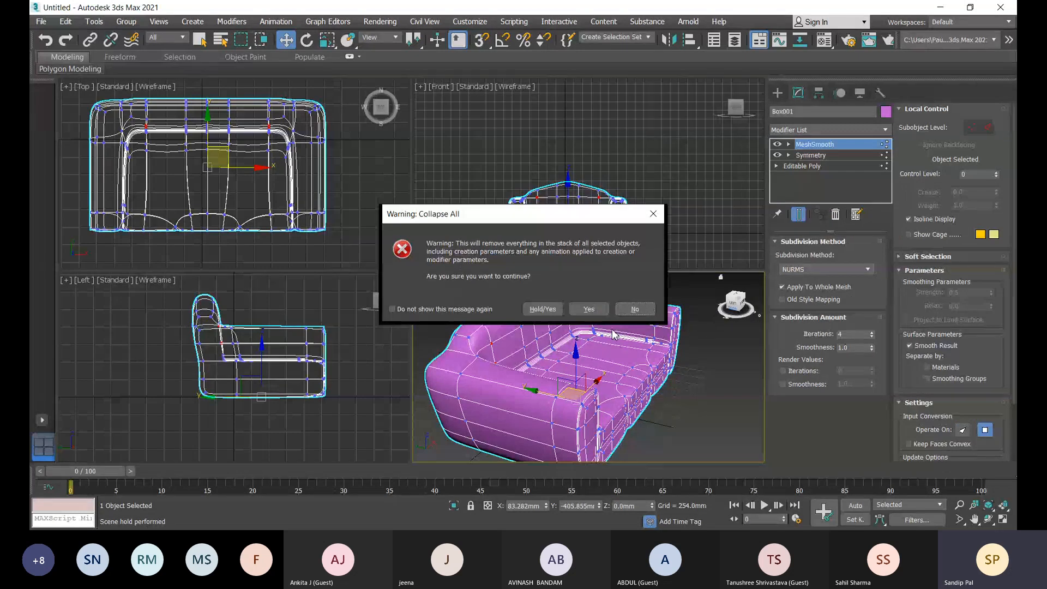
{"action": "left_click", "coordinate": [589, 308]}
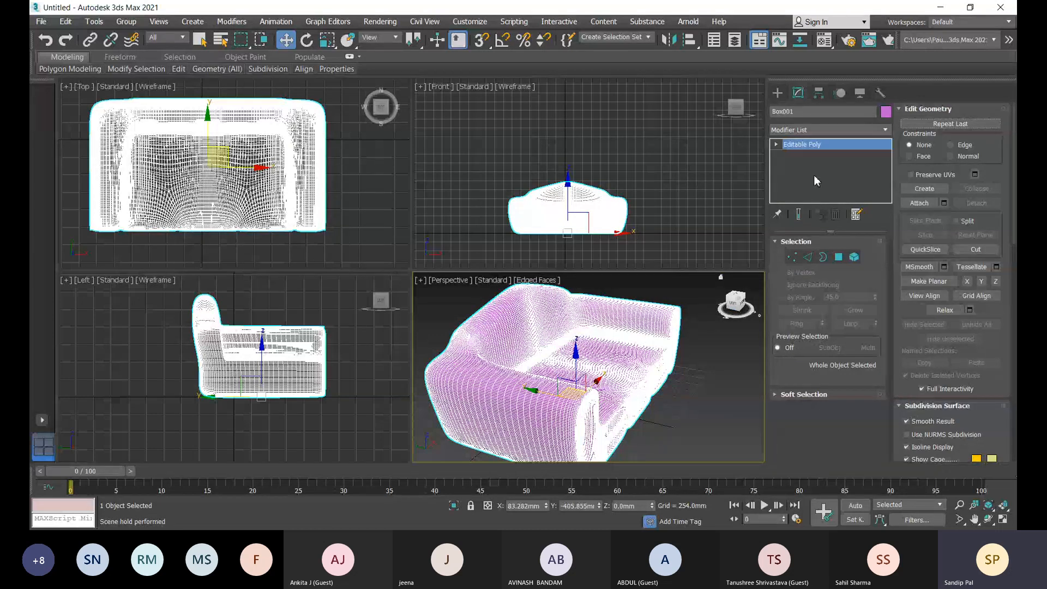
Examine the collapsed sofa with edges displayed, hide the edged faces, and inspect its shading from several angles in a maximized Perspective view
{"action": "middle_click_drag", "start_coordinate": [720, 338], "coordinate": [670, 347], "text": "alt"}
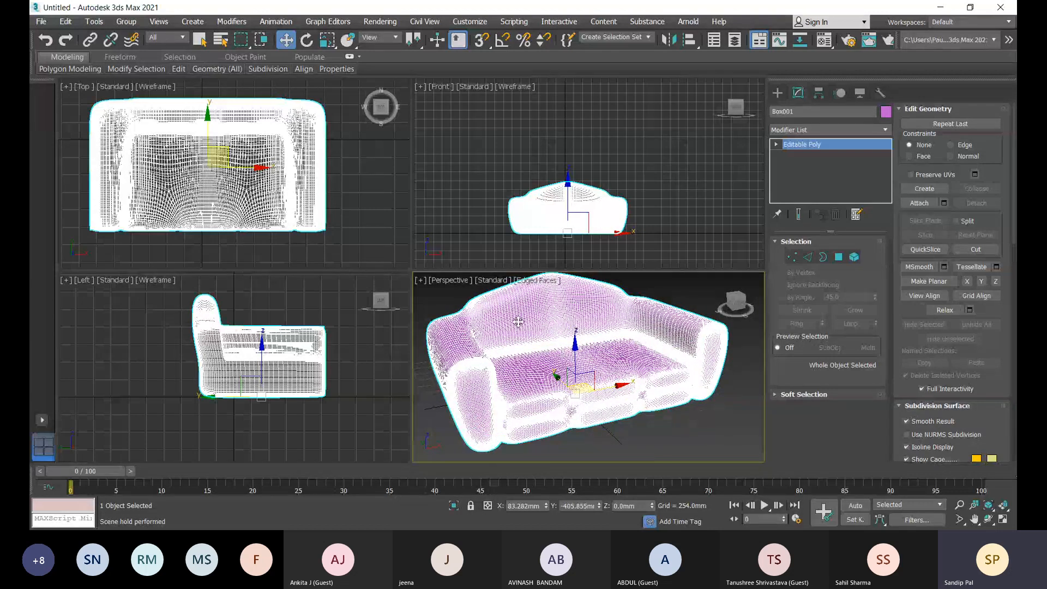
{"action": "key", "text": "F4"}
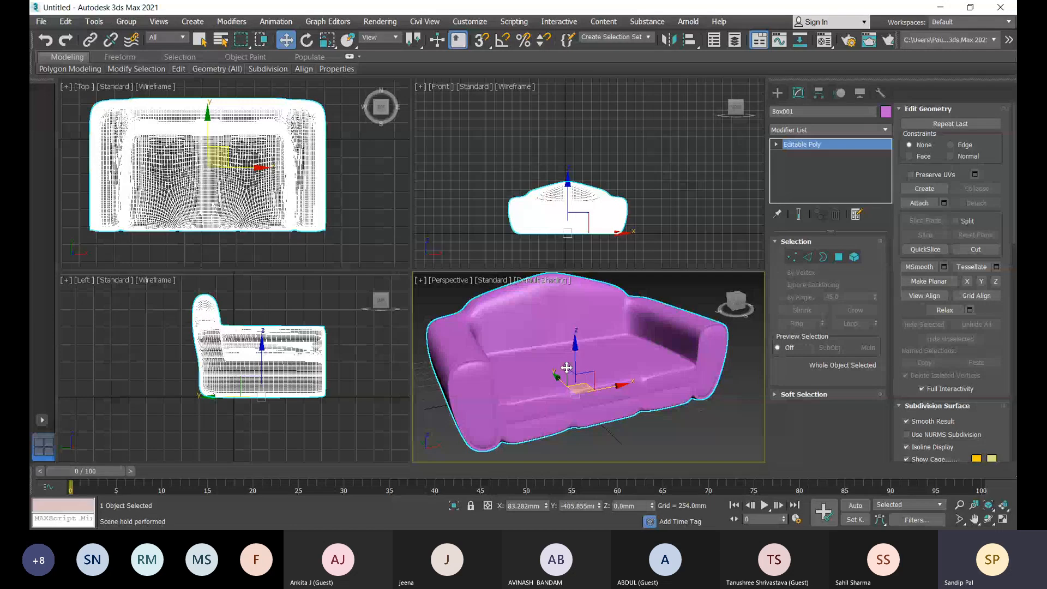
{"action": "middle_click_drag", "start_coordinate": [566, 367], "coordinate": [665, 368], "text": "alt"}
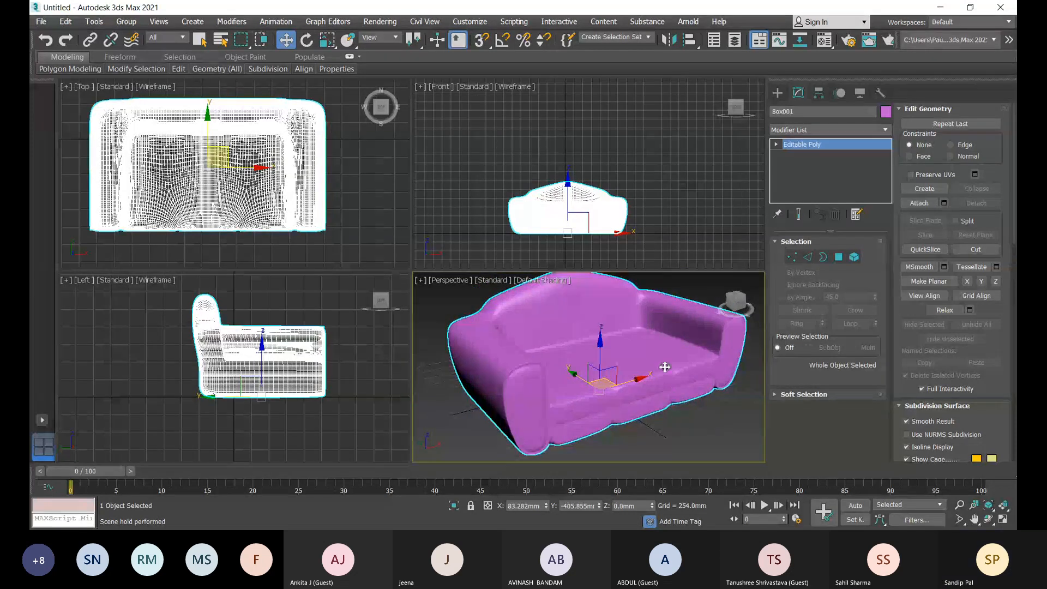
{"action": "scroll", "coordinate": [621, 336], "scroll_direction": "up", "scroll_amount": 5}
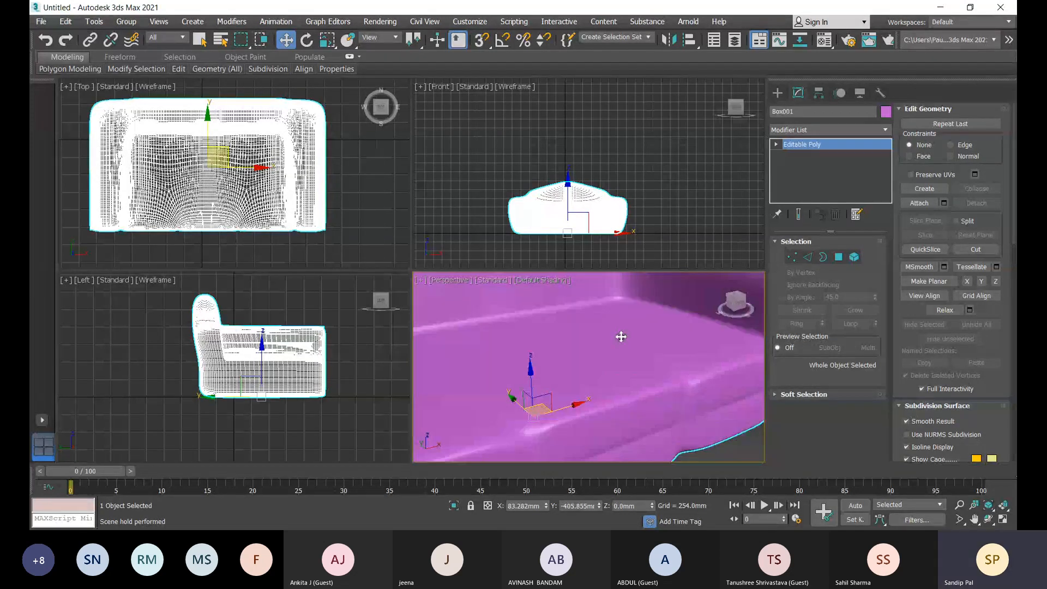
{"action": "scroll", "coordinate": [646, 344], "scroll_direction": "down", "scroll_amount": 5}
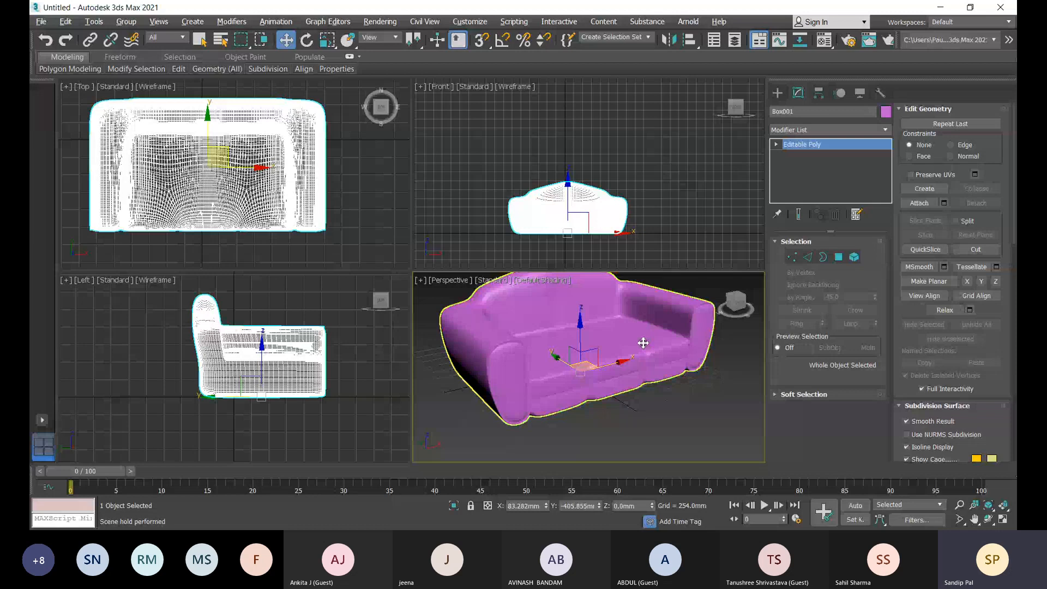
{"action": "middle_click_drag", "start_coordinate": [643, 343], "coordinate": [579, 376], "text": "alt"}
{"action": "scroll", "coordinate": [549, 384], "scroll_direction": "up", "scroll_amount": 5}
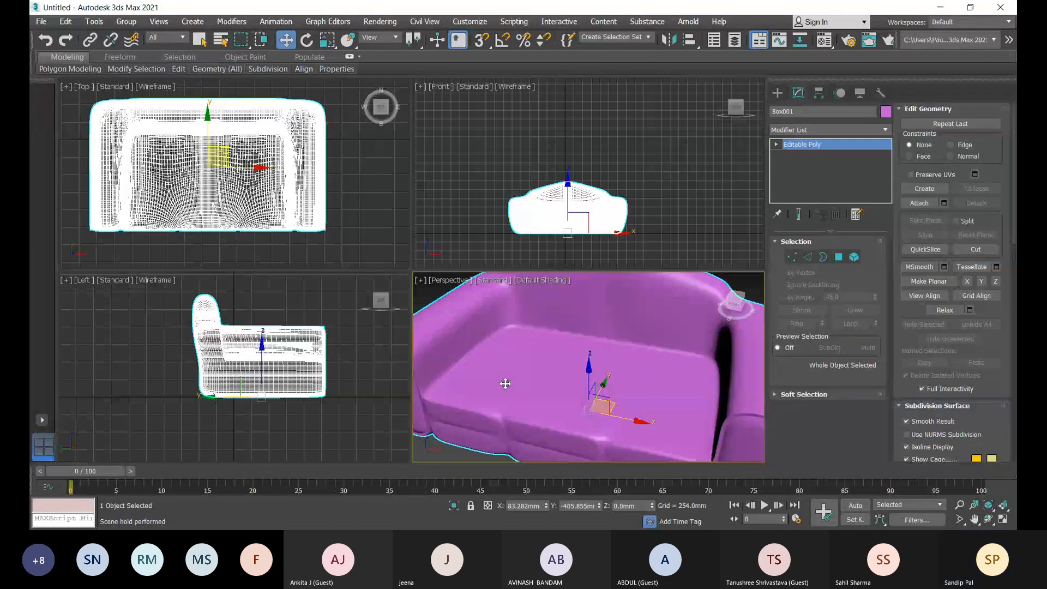
{"action": "middle_click_drag", "start_coordinate": [505, 384], "coordinate": [565, 378], "text": "alt"}
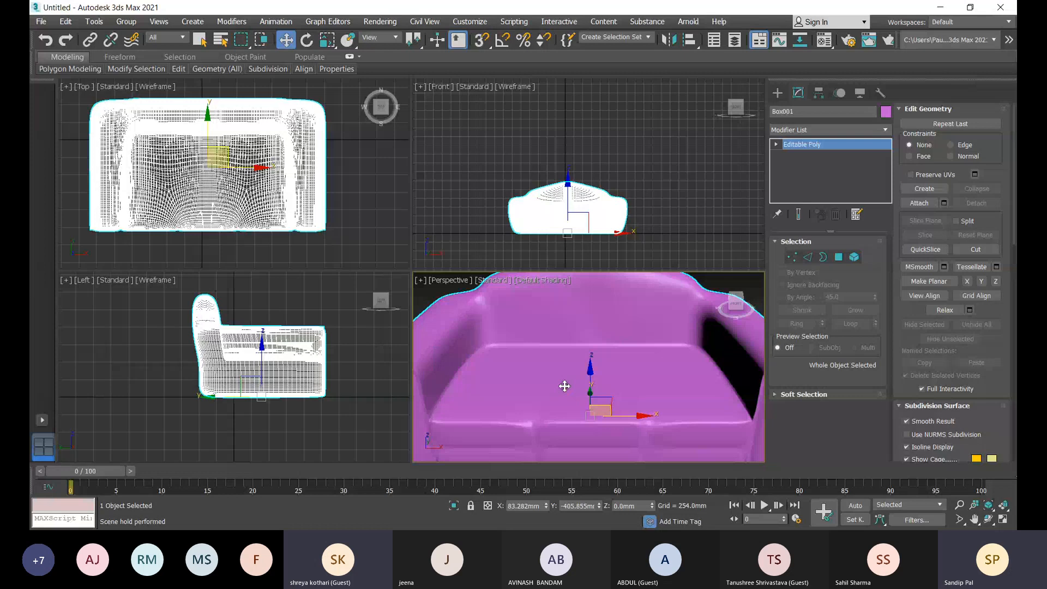
{"action": "key", "text": "alt+w"}
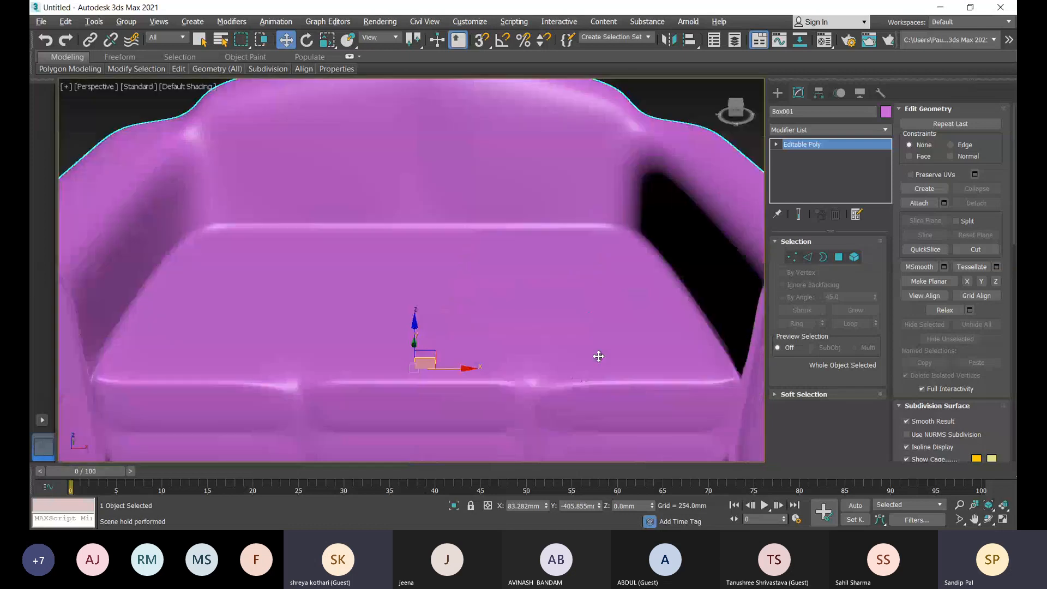
{"action": "scroll", "coordinate": [597, 360], "scroll_direction": "down", "scroll_amount": 4}
{"action": "middle_click_drag", "start_coordinate": [593, 373], "coordinate": [654, 356], "text": "alt"}
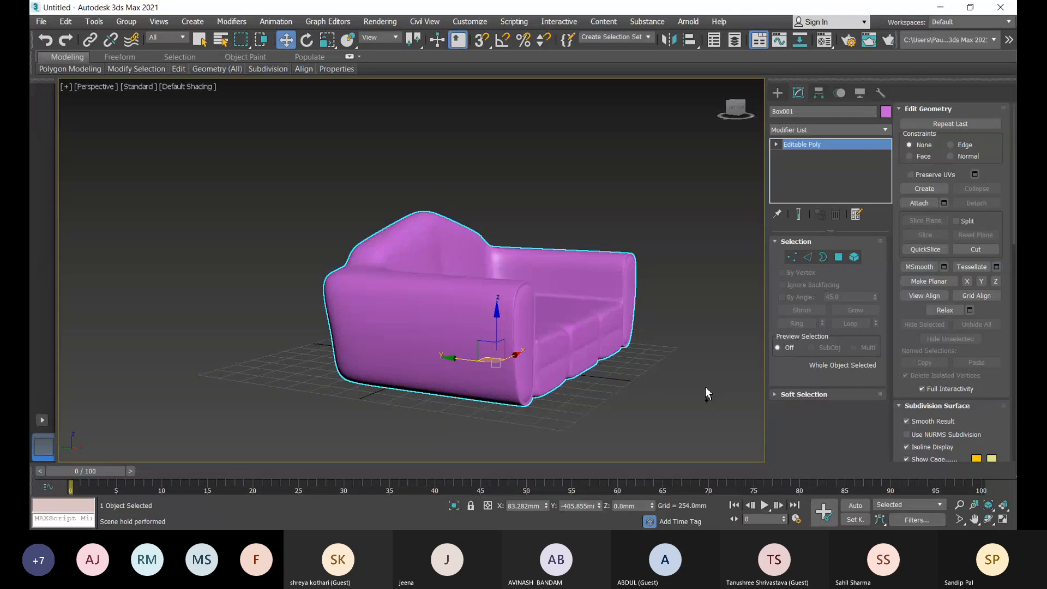
Undo the modifier stack collapse
{"action": "key", "text": "ctrl+z"}
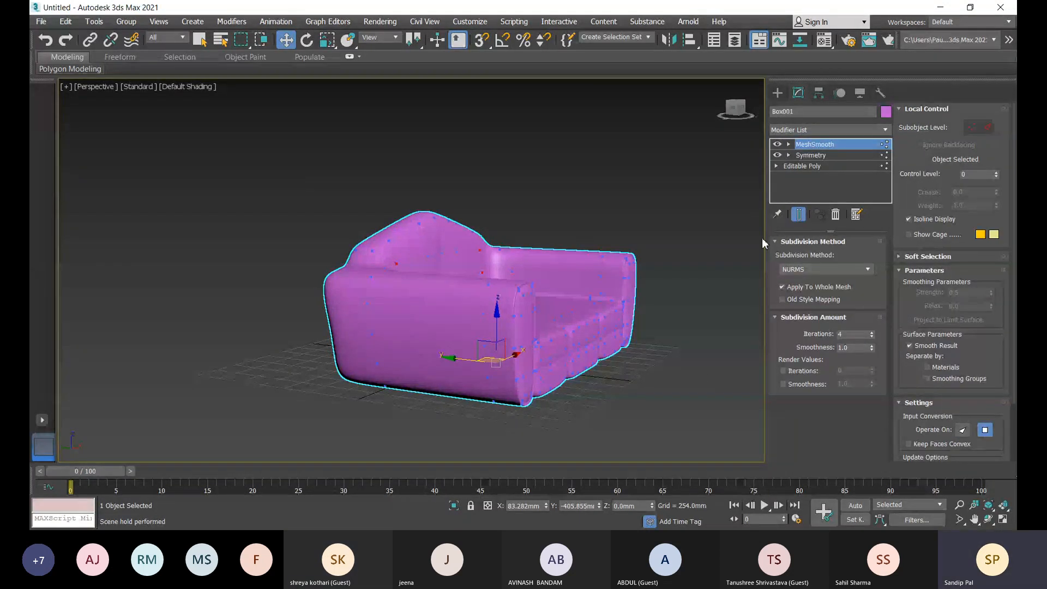
{"action": "right_click", "coordinate": [792, 187]}
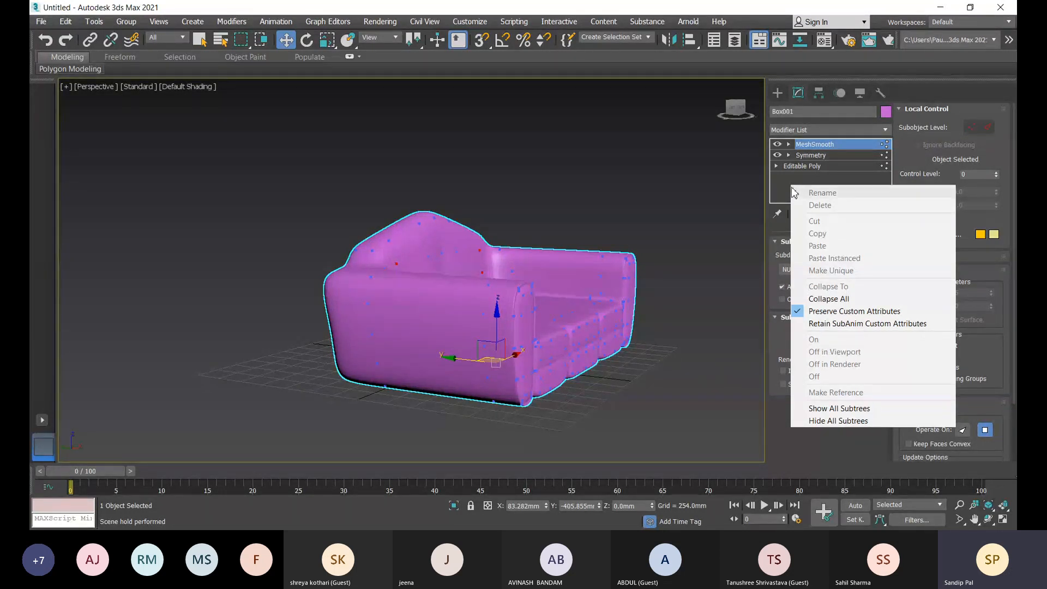
{"action": "left_click", "coordinate": [707, 363]}
Deselect the sofa, bring up the Standard Primitives creation options and examine the sofa from the front
{"action": "left_click", "coordinate": [708, 367]}
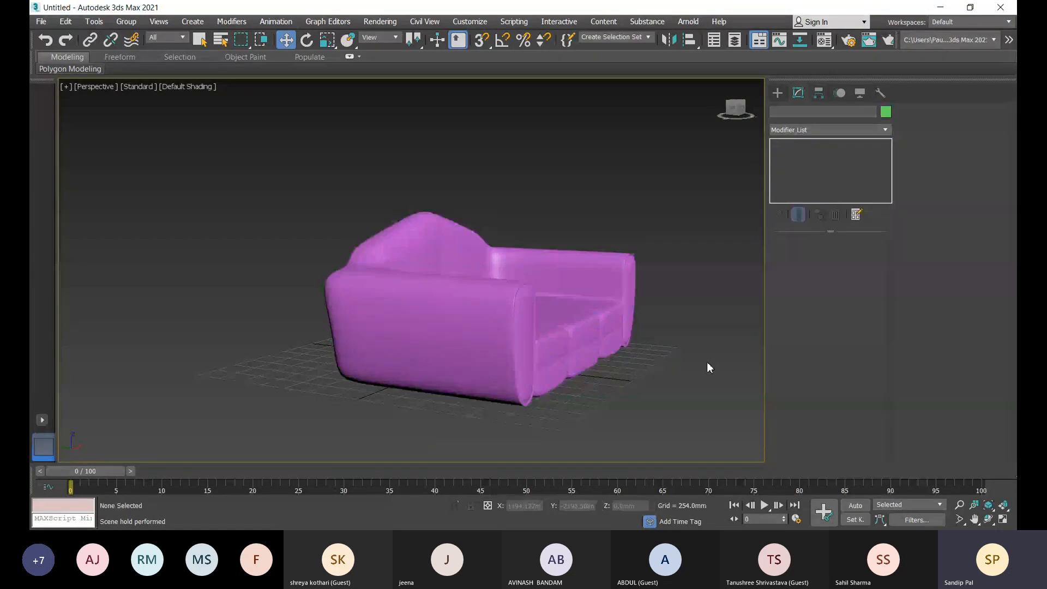
{"action": "left_click", "coordinate": [779, 94]}
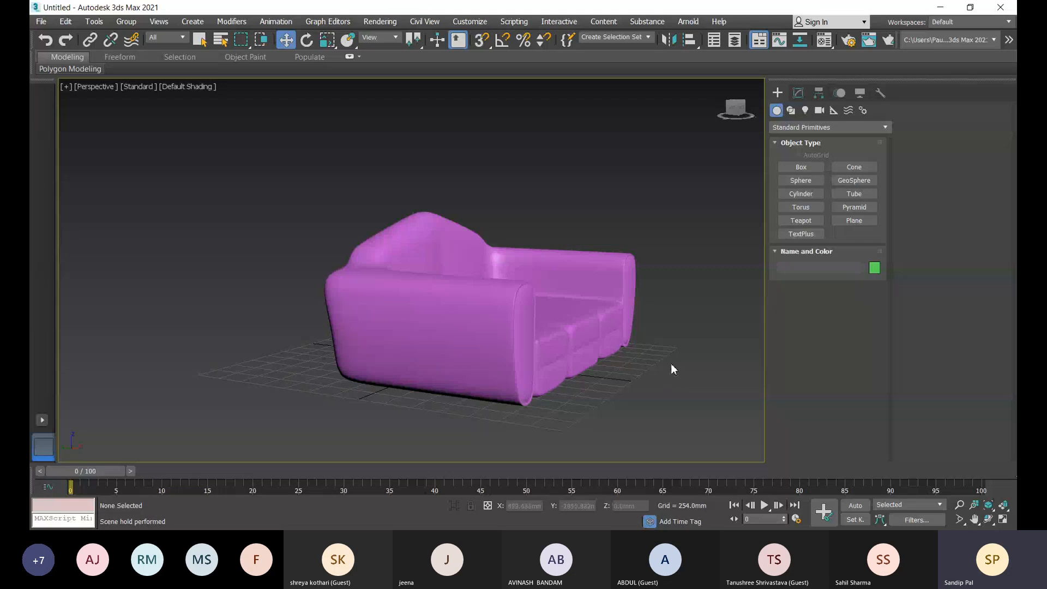
{"action": "scroll", "coordinate": [670, 349], "scroll_direction": "up", "scroll_amount": 4}
{"action": "middle_click_drag", "start_coordinate": [638, 352], "coordinate": [528, 351], "text": "alt"}
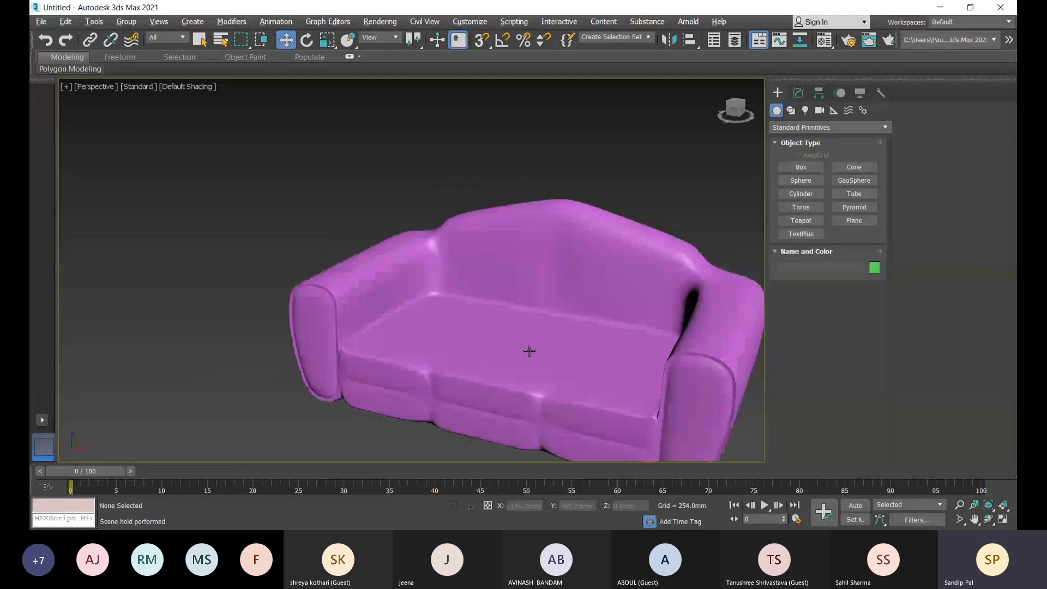
Examine the corners where the sofa's seat meets both armrests and the backrest up close, and the whole sofa at an angle
{"action": "middle_click_drag", "start_coordinate": [618, 338], "coordinate": [567, 311], "text": "alt"}
{"action": "scroll", "coordinate": [704, 292], "scroll_direction": "up", "scroll_amount": 5}
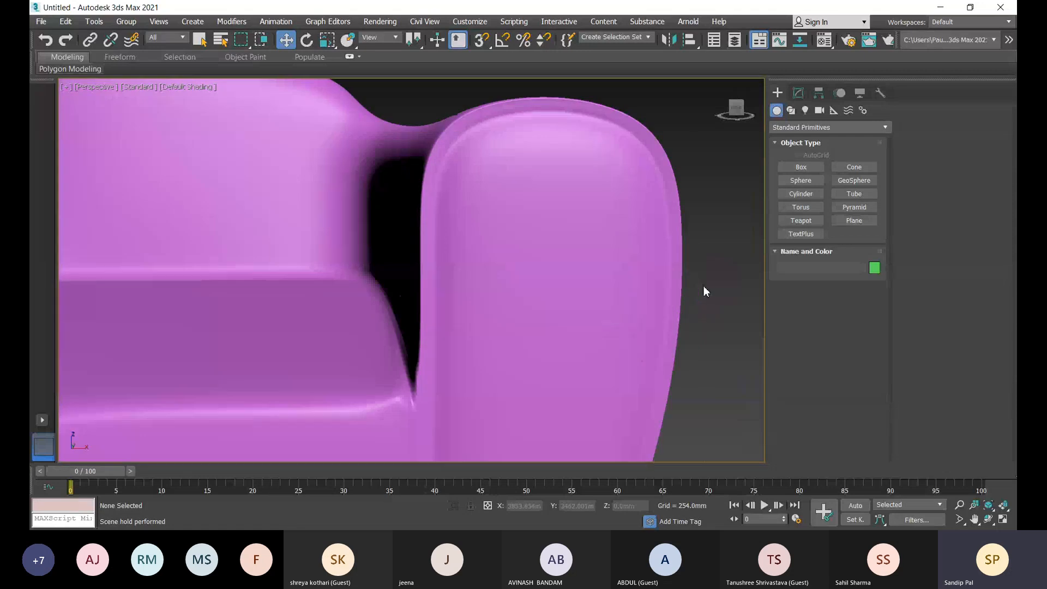
{"action": "scroll", "coordinate": [695, 349], "scroll_direction": "up", "scroll_amount": 8}
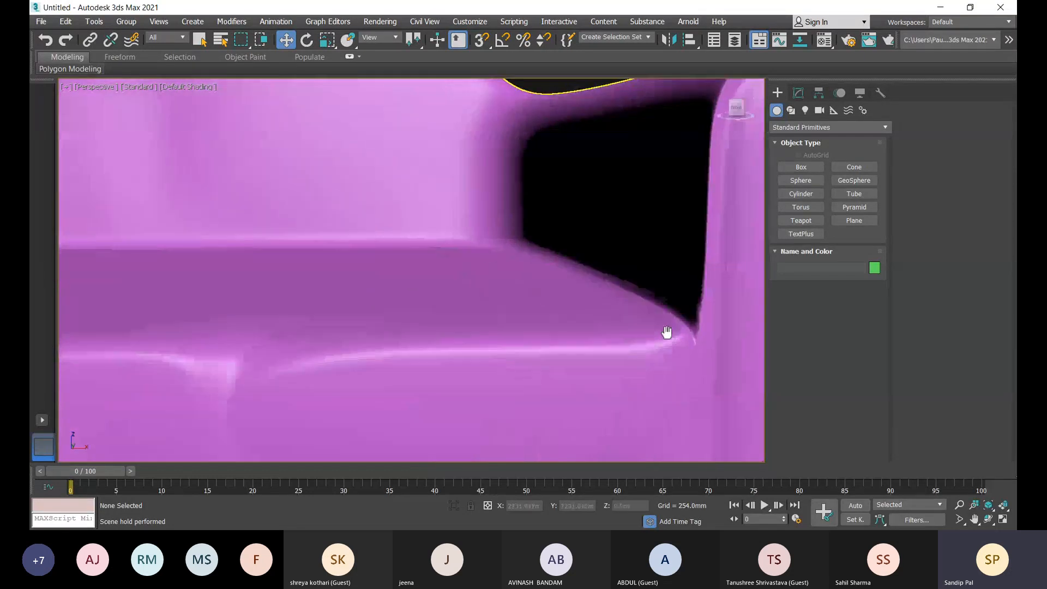
{"action": "middle_click_drag", "start_coordinate": [664, 371], "coordinate": [862, 385], "text": "alt"}
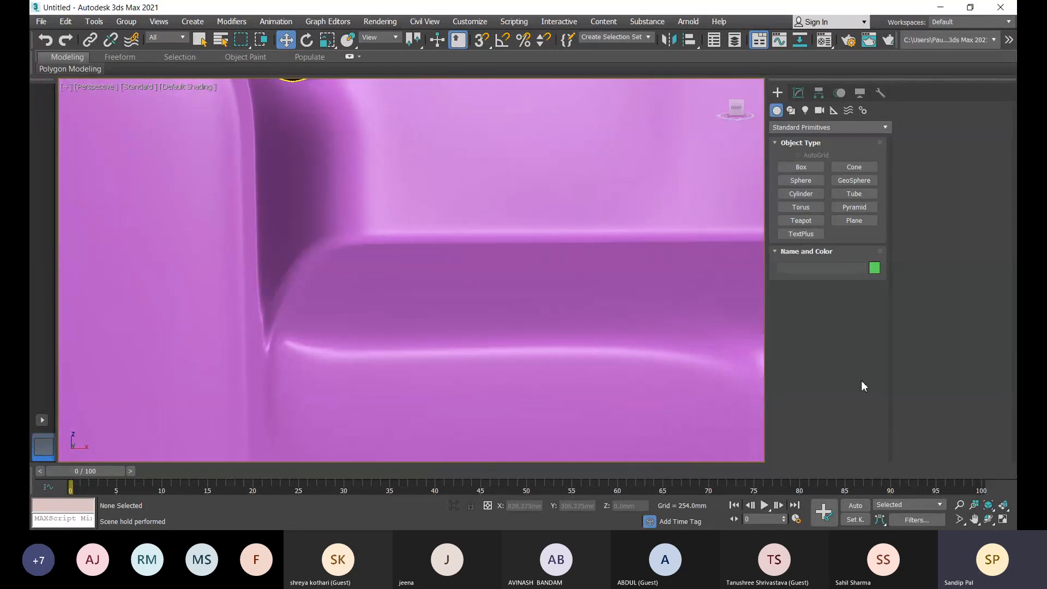
{"action": "scroll", "coordinate": [488, 380], "scroll_direction": "down", "scroll_amount": 10}
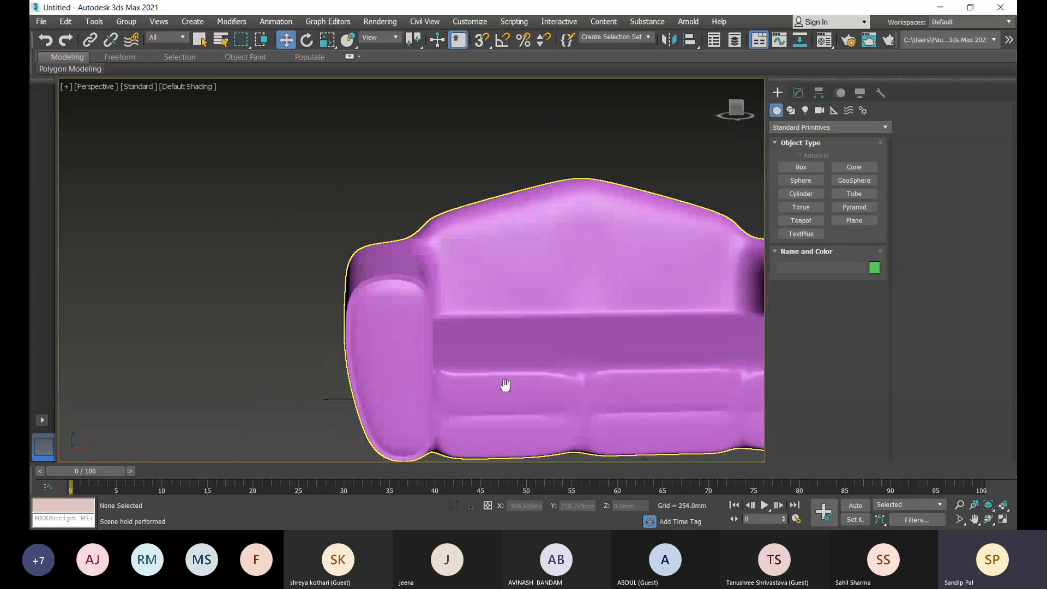
{"action": "scroll", "coordinate": [505, 385], "scroll_direction": "down", "scroll_amount": 5}
{"action": "middle_click_drag", "start_coordinate": [358, 381], "coordinate": [264, 315], "text": "alt"}
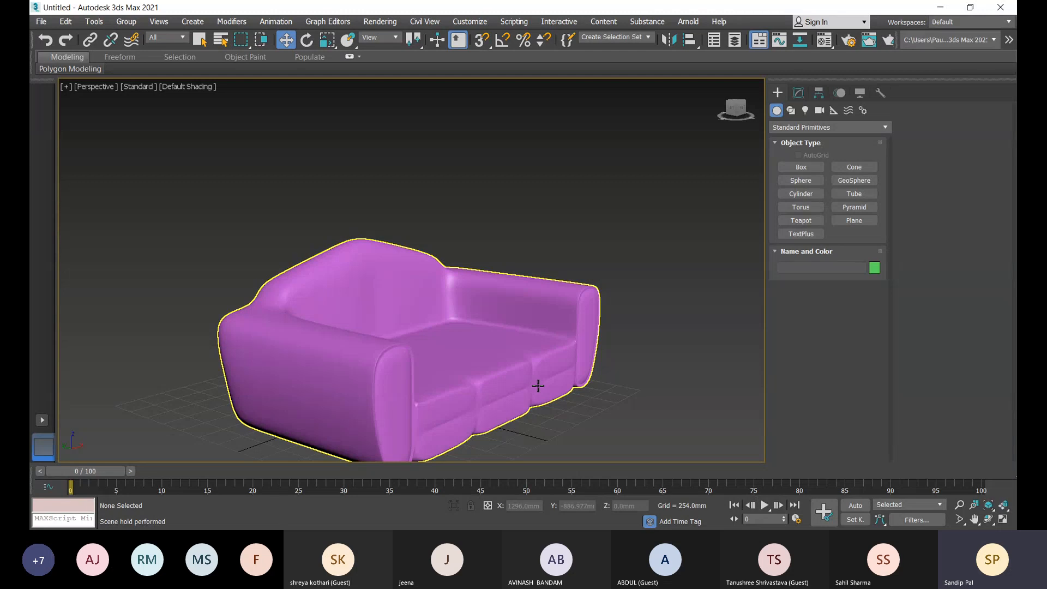
Review the object types offered under Extended Primitives and return to the Standard Primitives
{"action": "left_click", "coordinate": [813, 127]}
{"action": "left_click", "coordinate": [810, 148]}
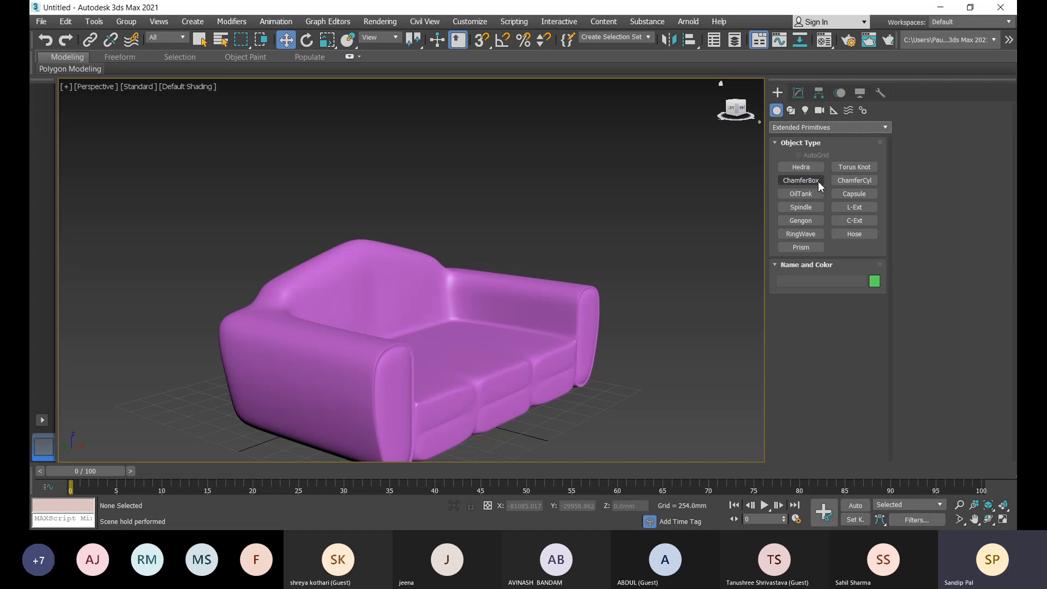
{"action": "left_click", "coordinate": [830, 141]}
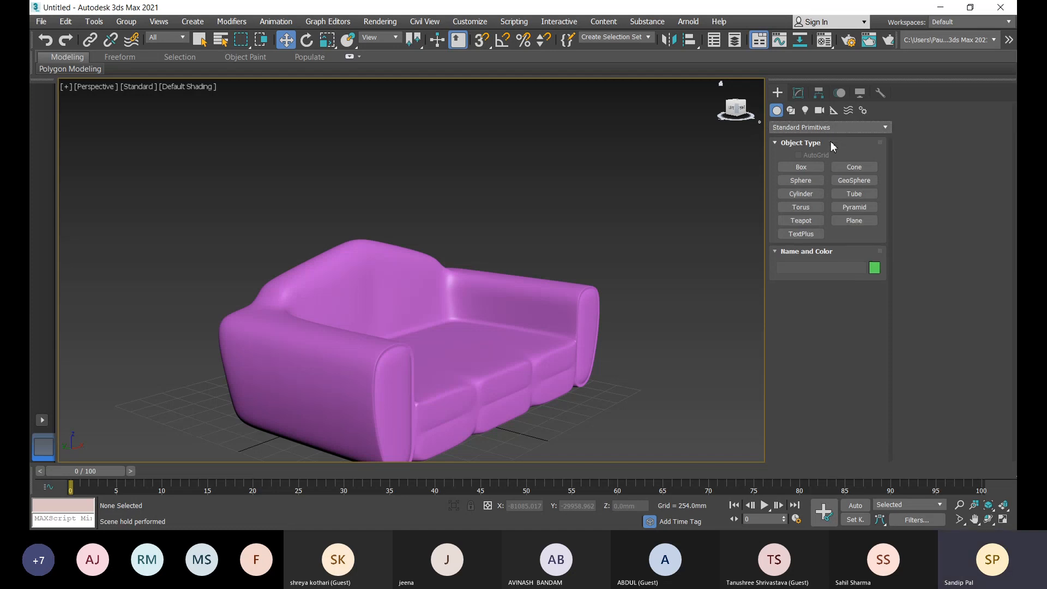